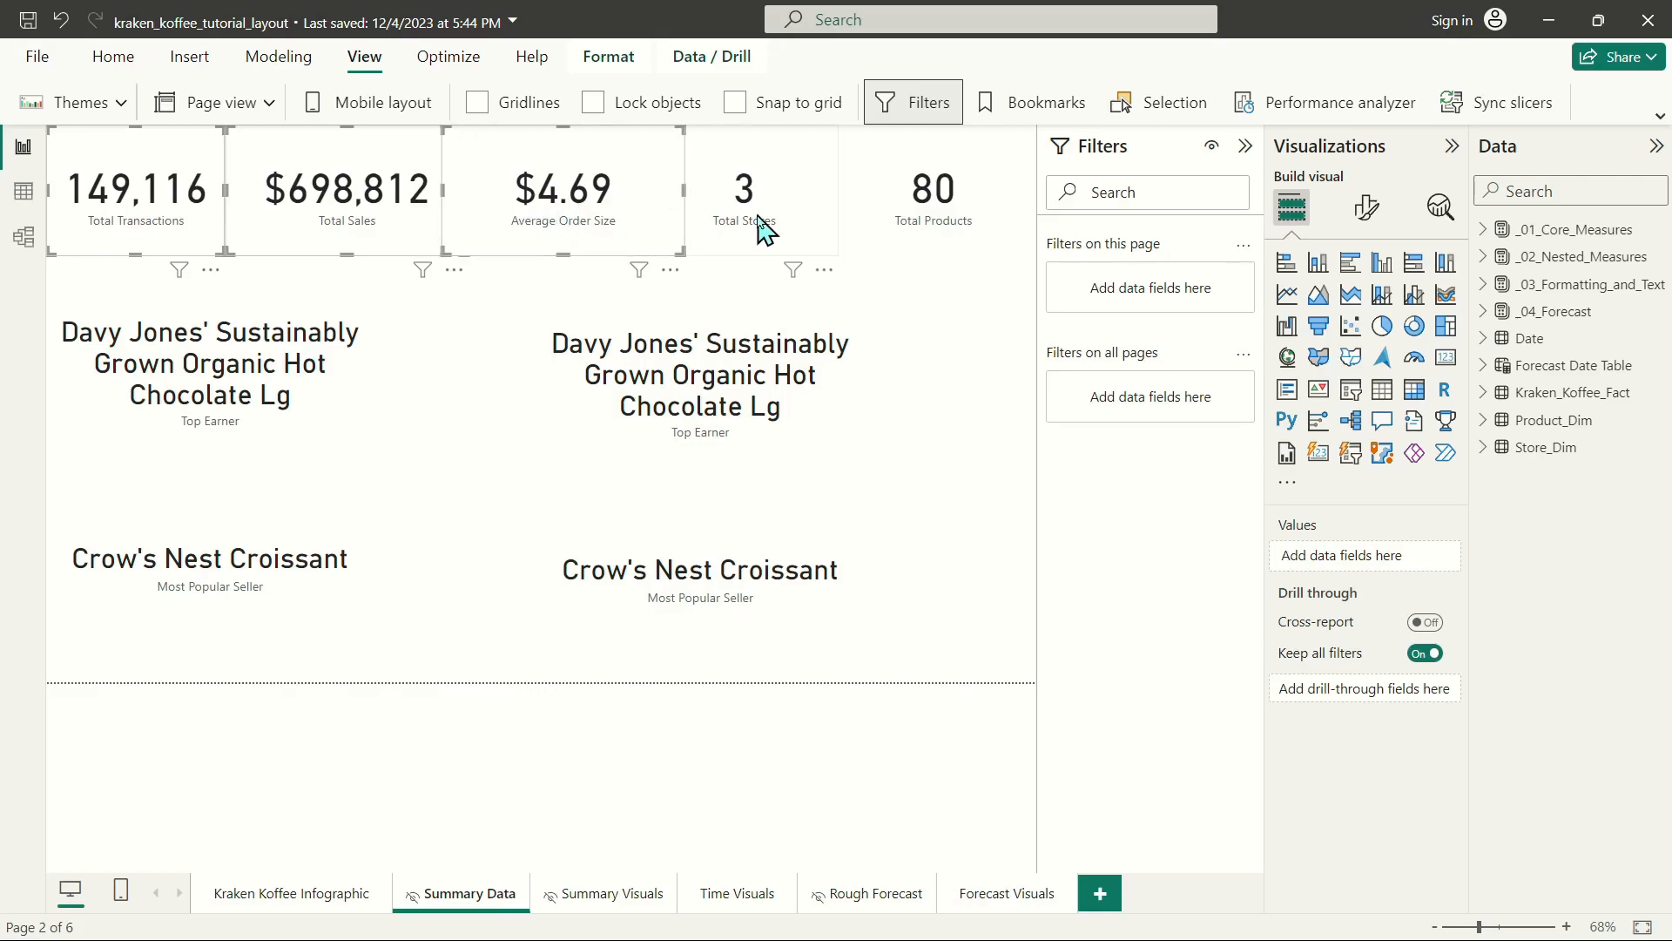
Copy the five metric cards and both Top Earner cards from Summary Data onto the Kraken Koffee Infographic page.
ctrl+click(941, 220)
ctrl+click(261, 379)
ctrl+click(701, 420)
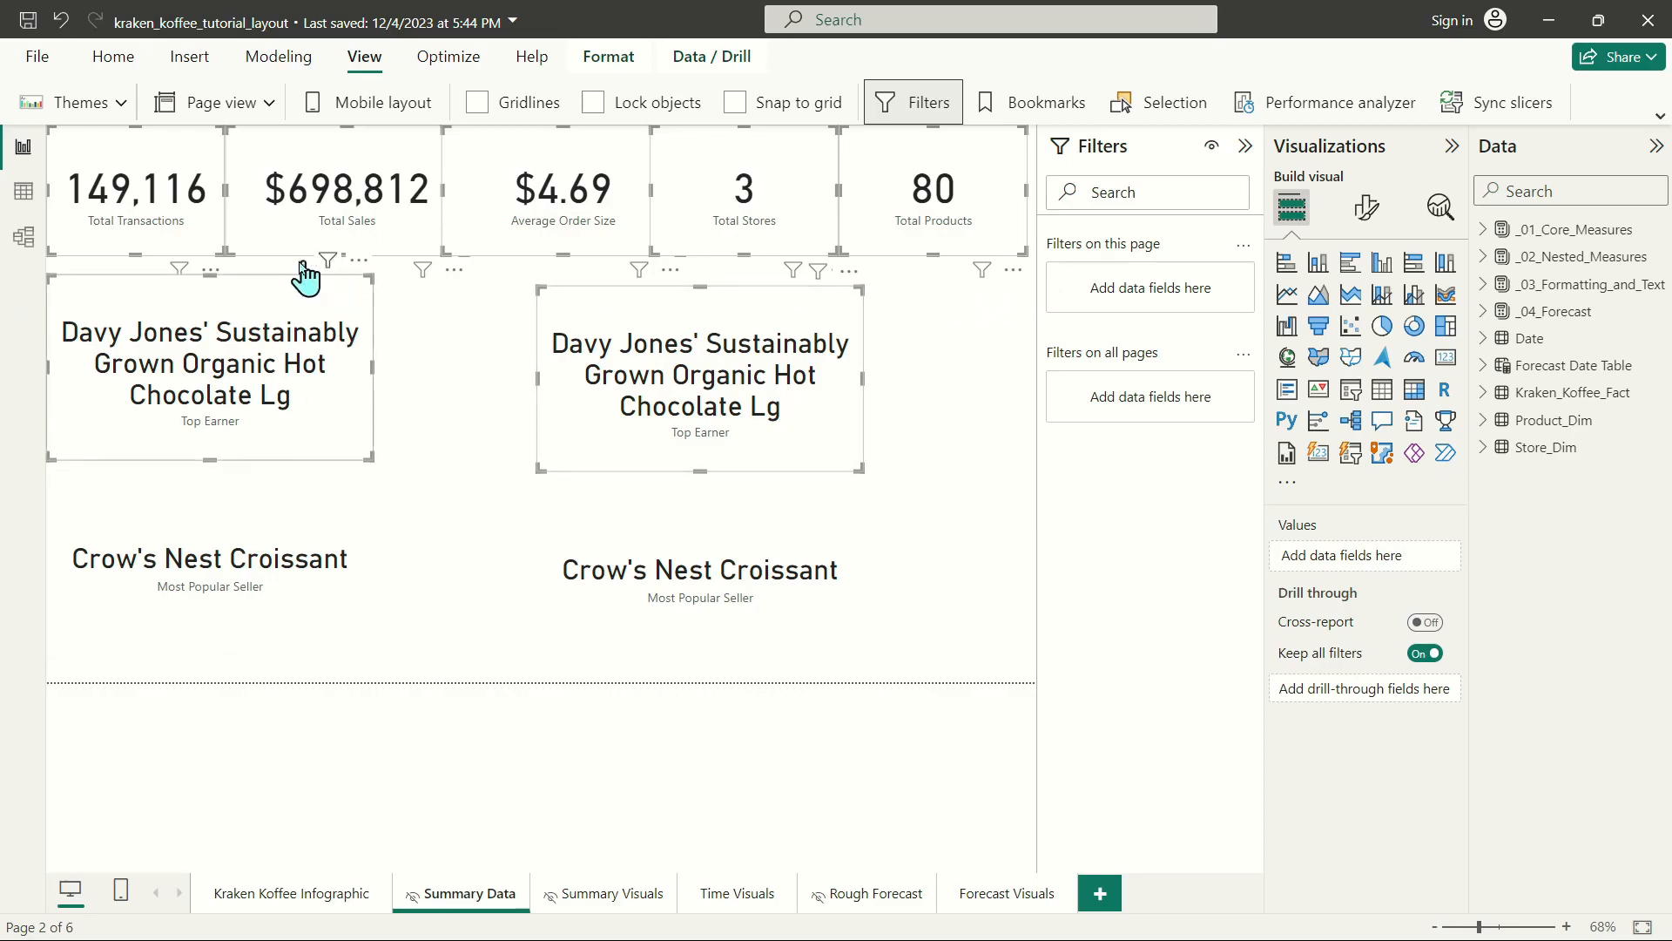
click(200, 235)
ctrl+click(323, 234)
ctrl+click(558, 202)
ctrl+click(723, 212)
ctrl+click(967, 213)
ctrl+click(714, 383)
ctrl+click(211, 339)
click(305, 893)
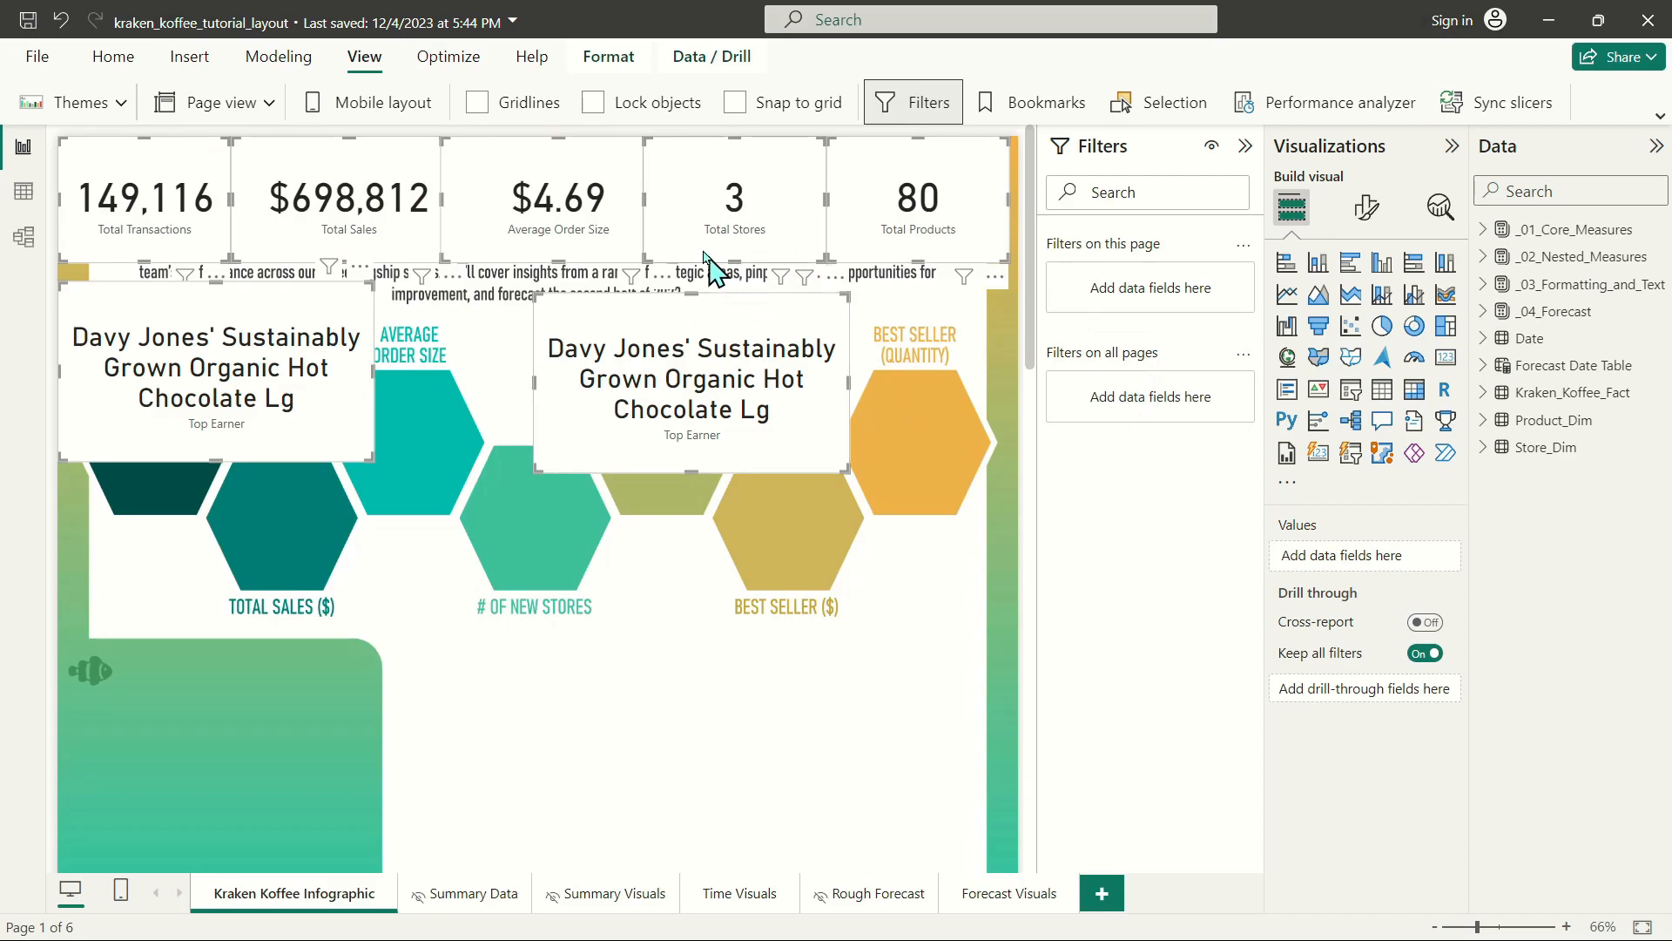
Move the pasted group of seven cards slightly down the infographic page.
click(716, 277)
click(172, 257)
ctrl+click(344, 265)
ctrl+click(281, 420)
ctrl+click(644, 429)
ctrl+click(529, 272)
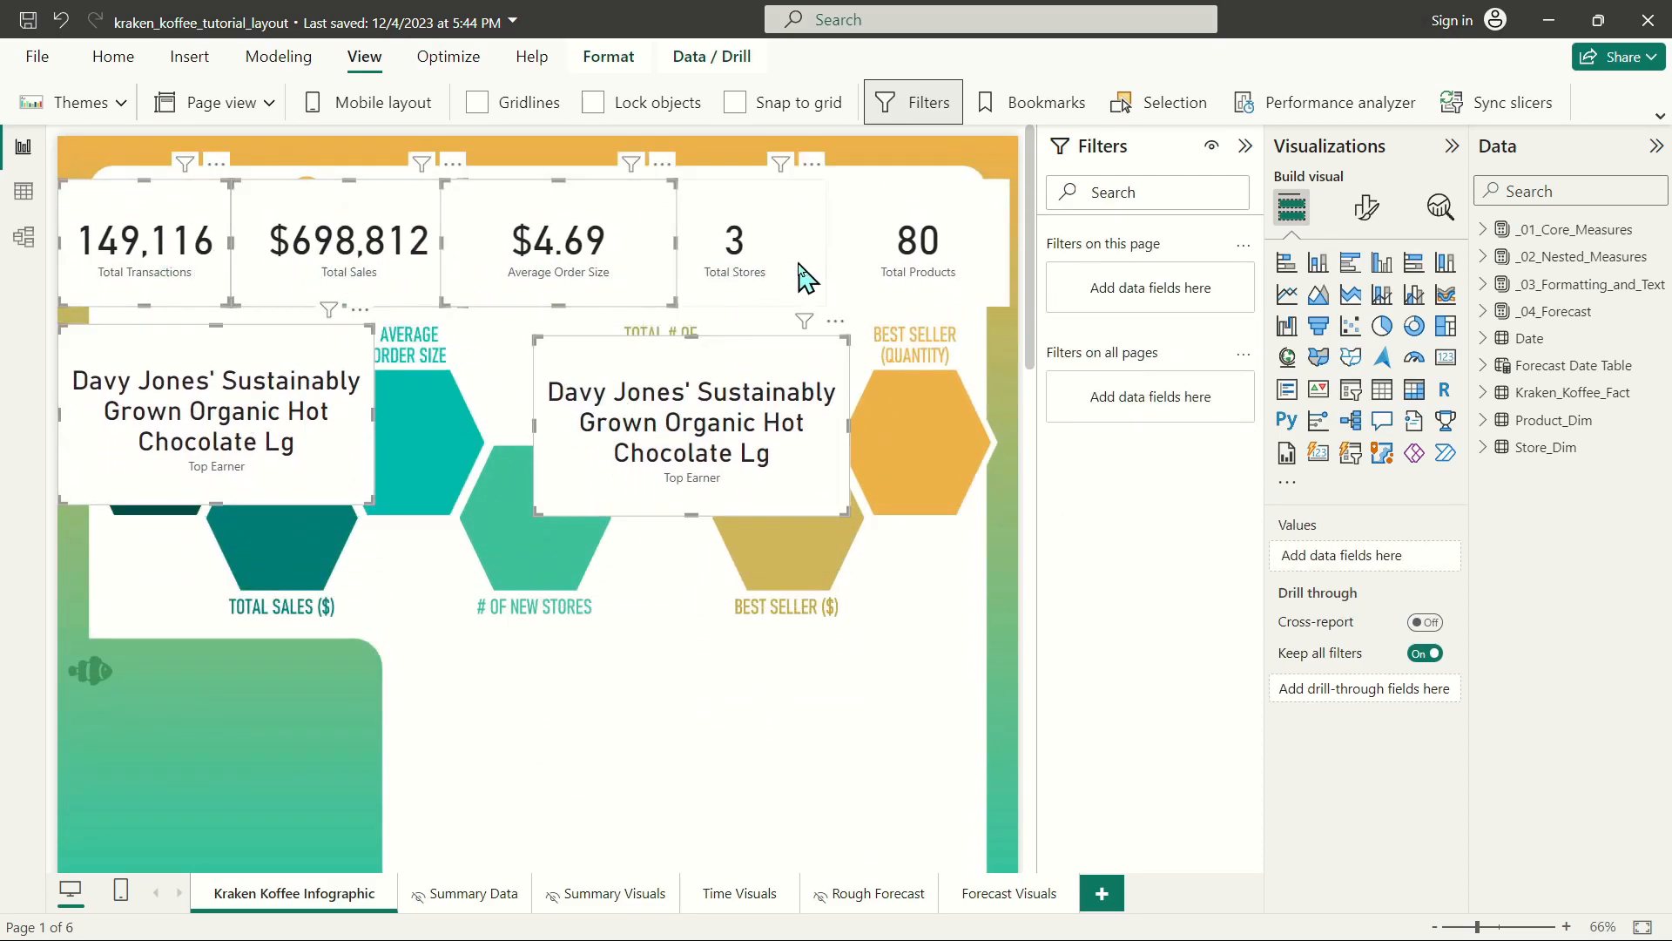
click(823, 281)
Select all seven pasted cards and turn off their header icons and background.
click(157, 248)
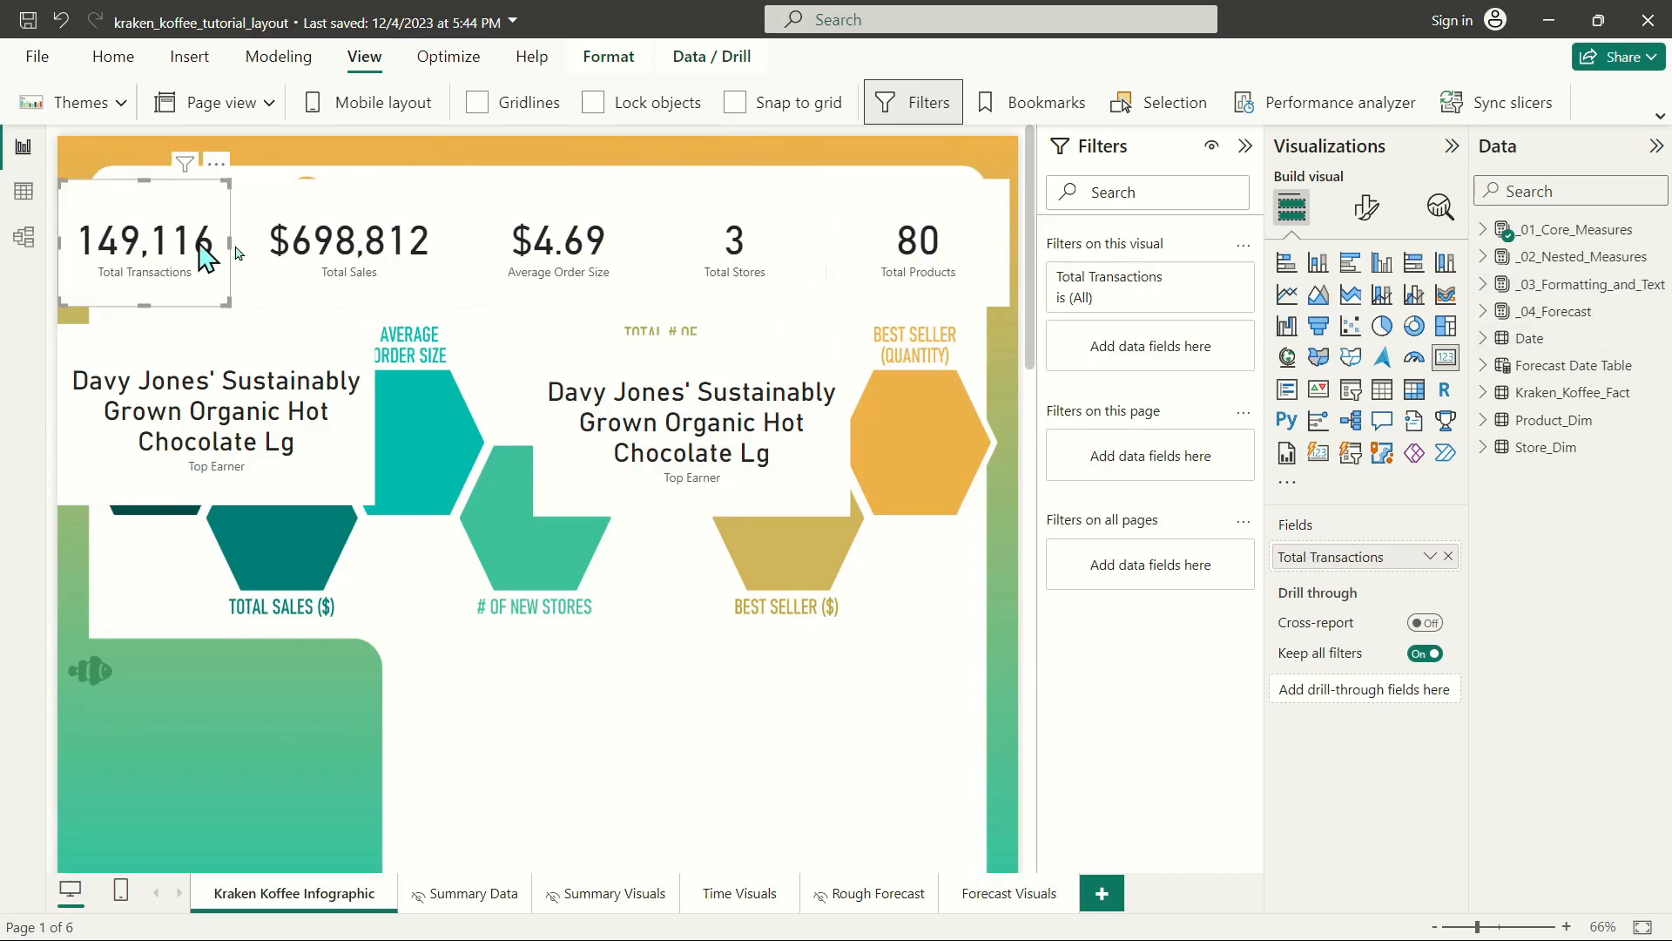
ctrl+click(349, 252)
ctrl+click(609, 253)
ctrl+click(736, 253)
ctrl+click(936, 253)
ctrl+click(756, 424)
ctrl+click(206, 416)
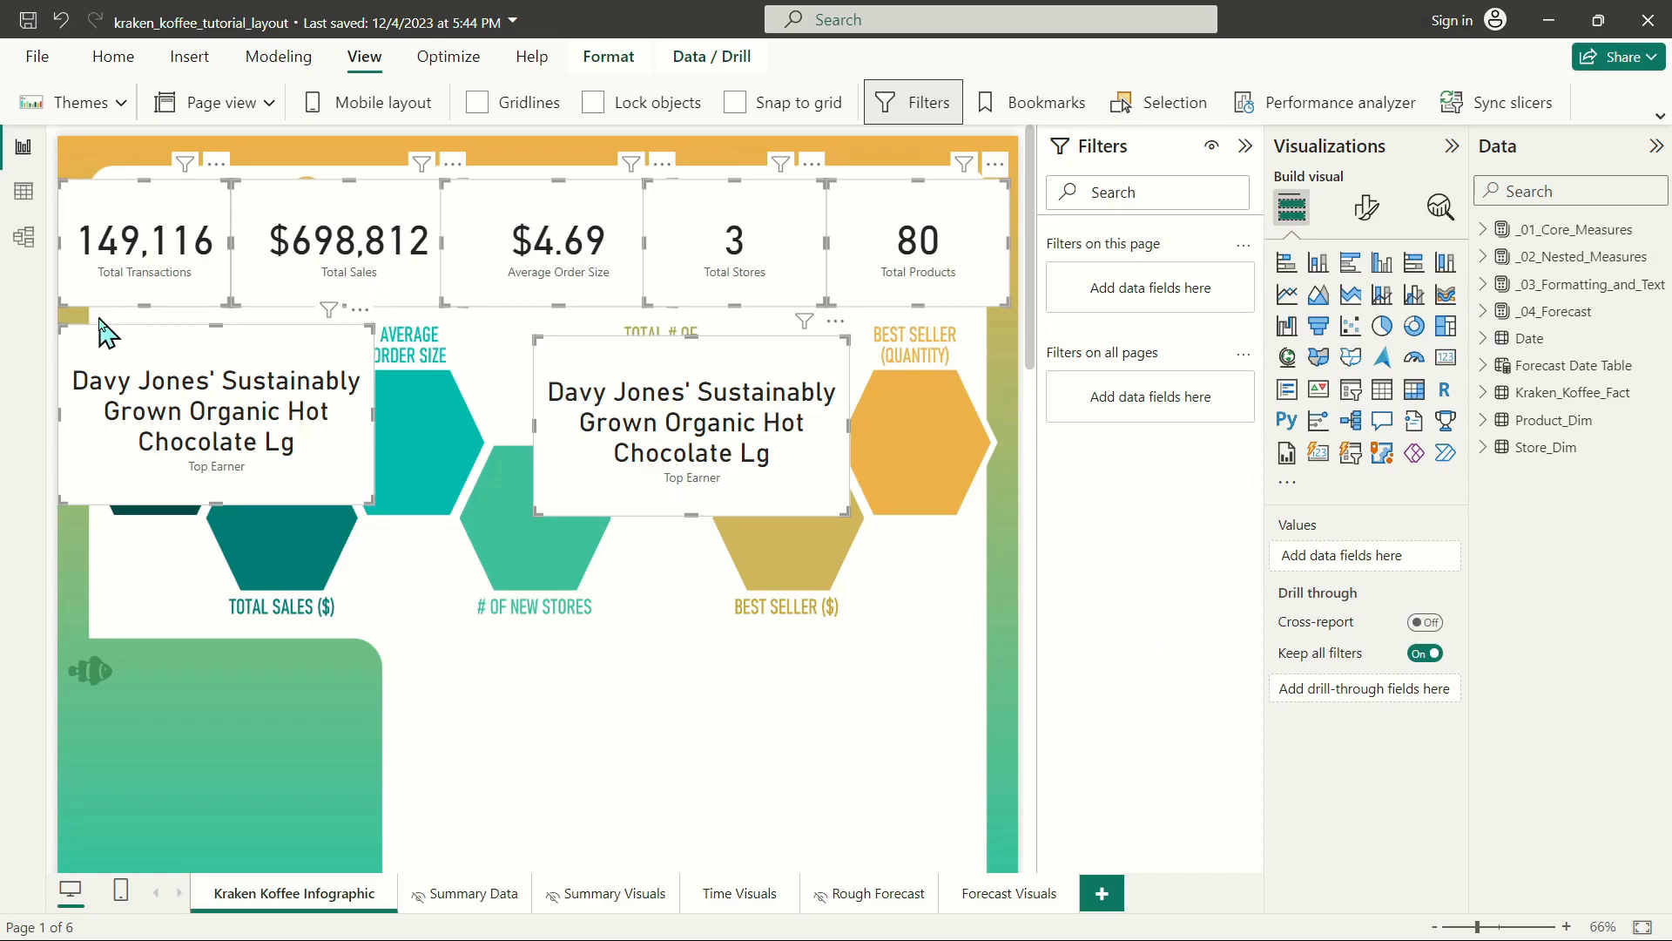
click(1373, 217)
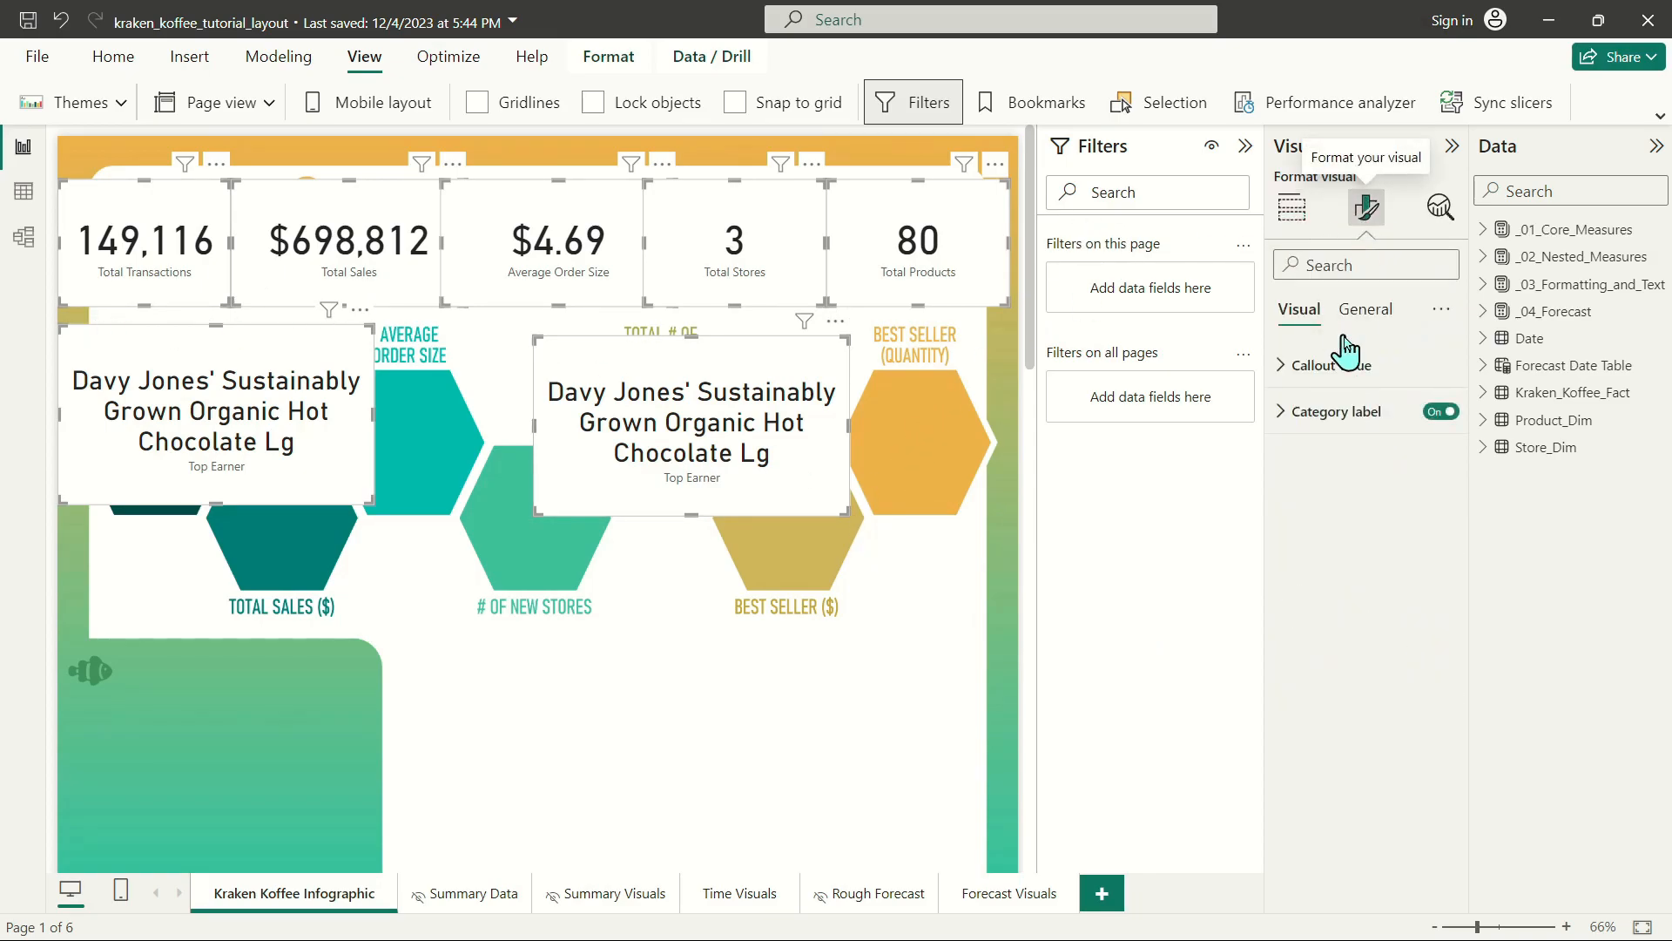
click(1367, 314)
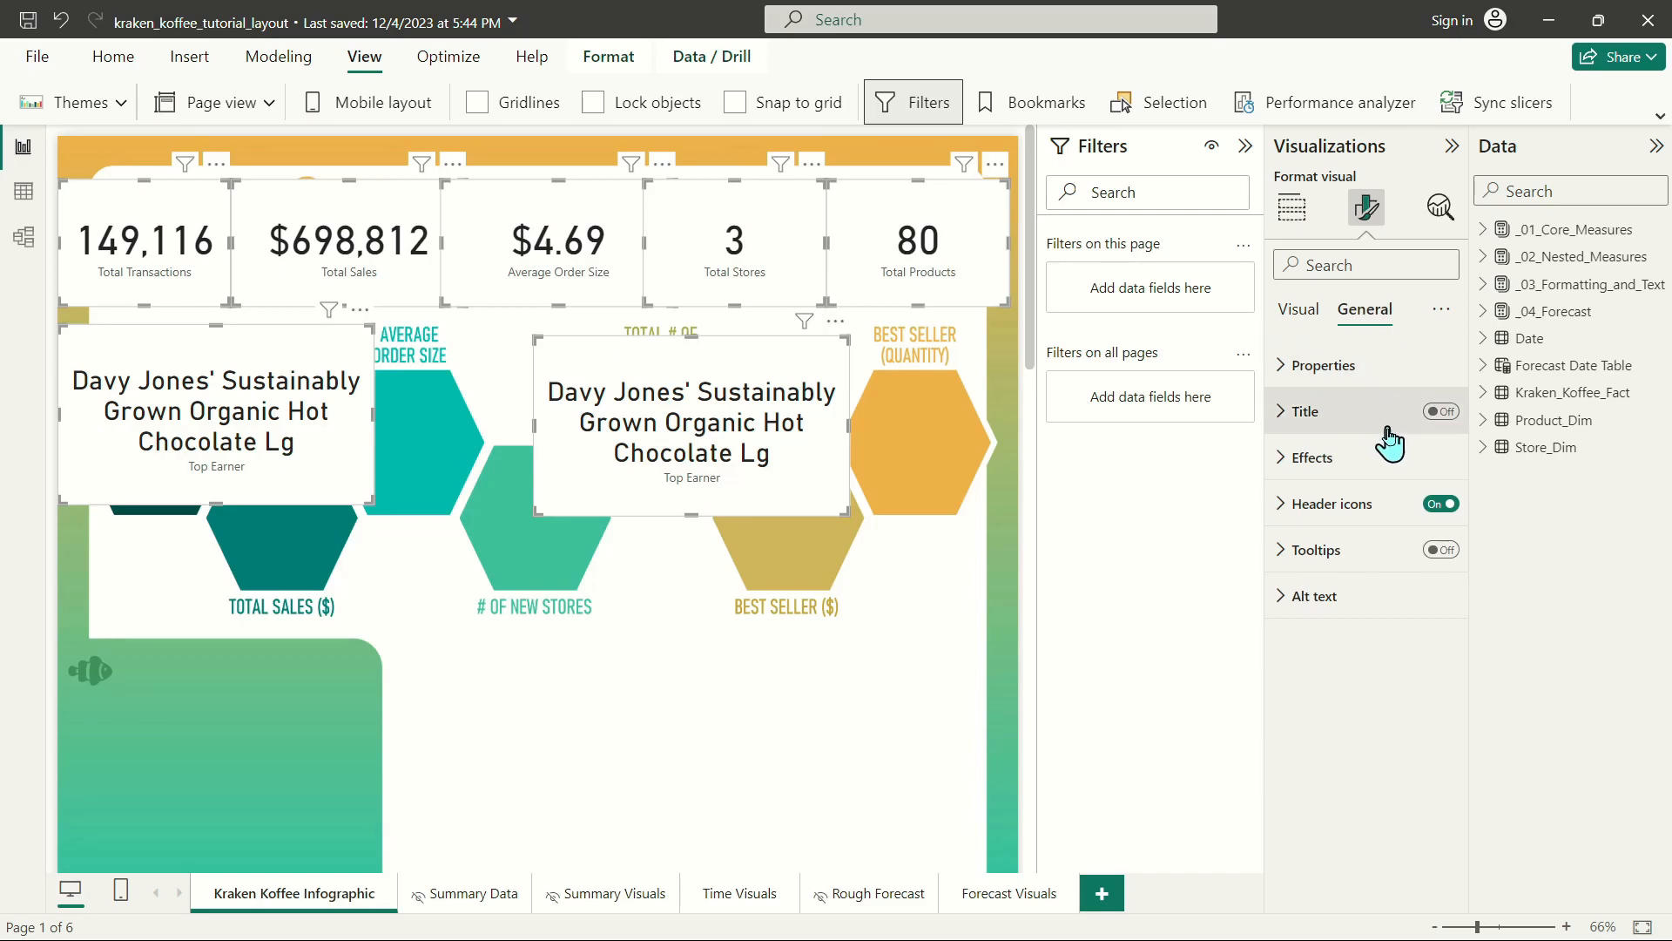
click(1439, 505)
click(1398, 460)
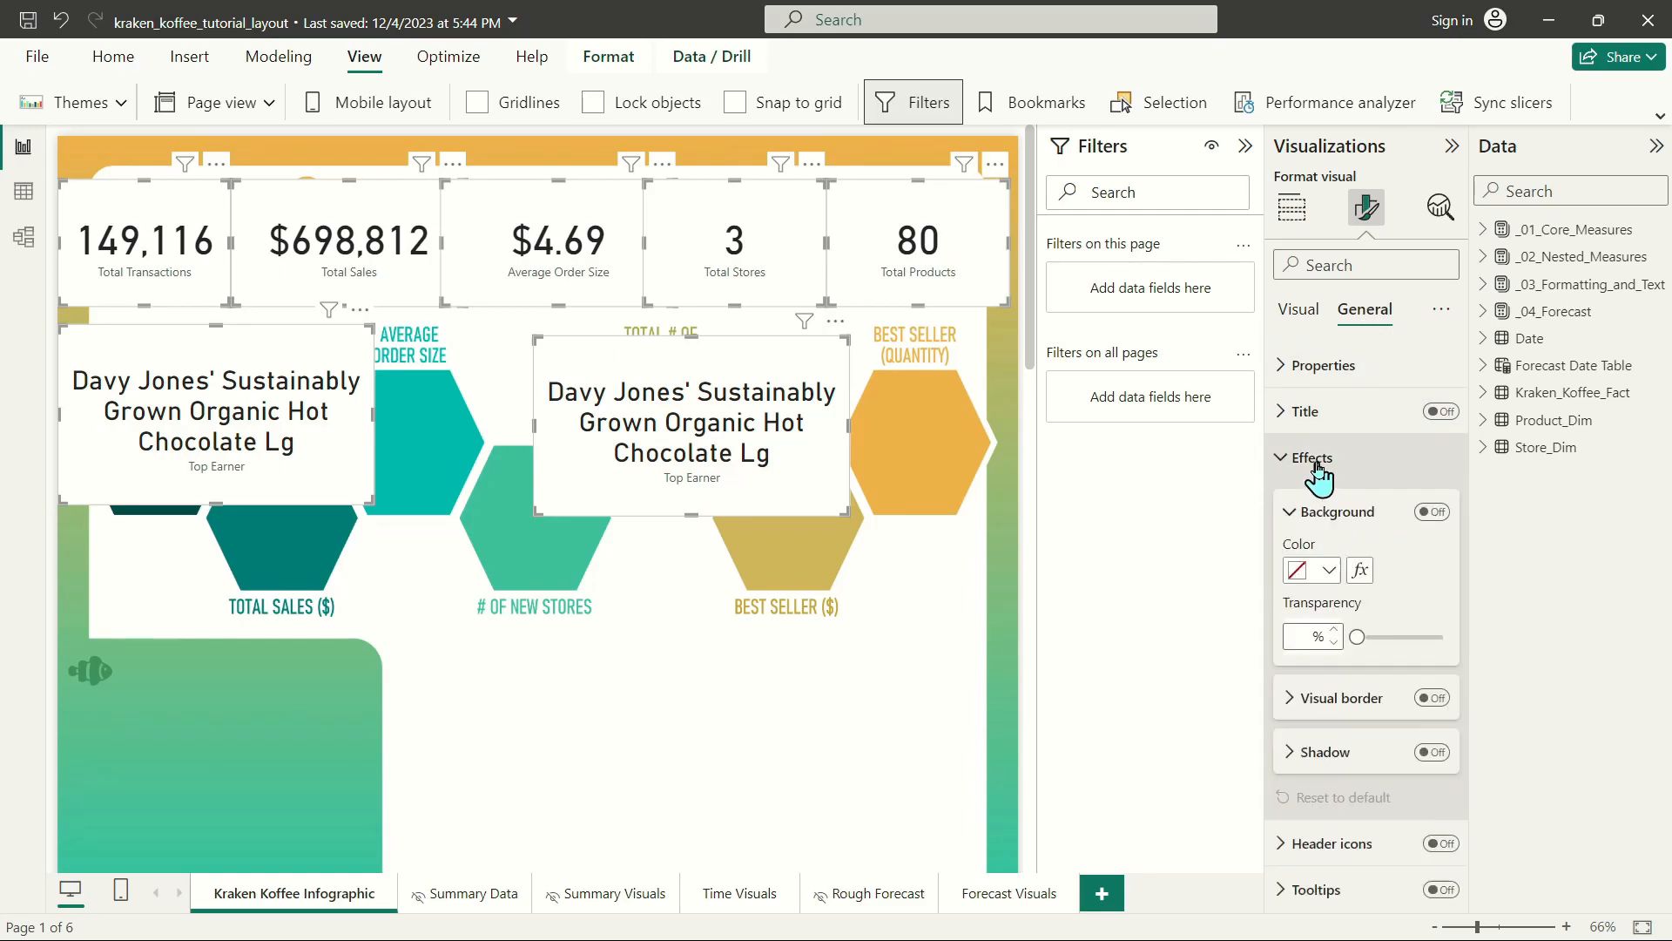
click(1432, 512)
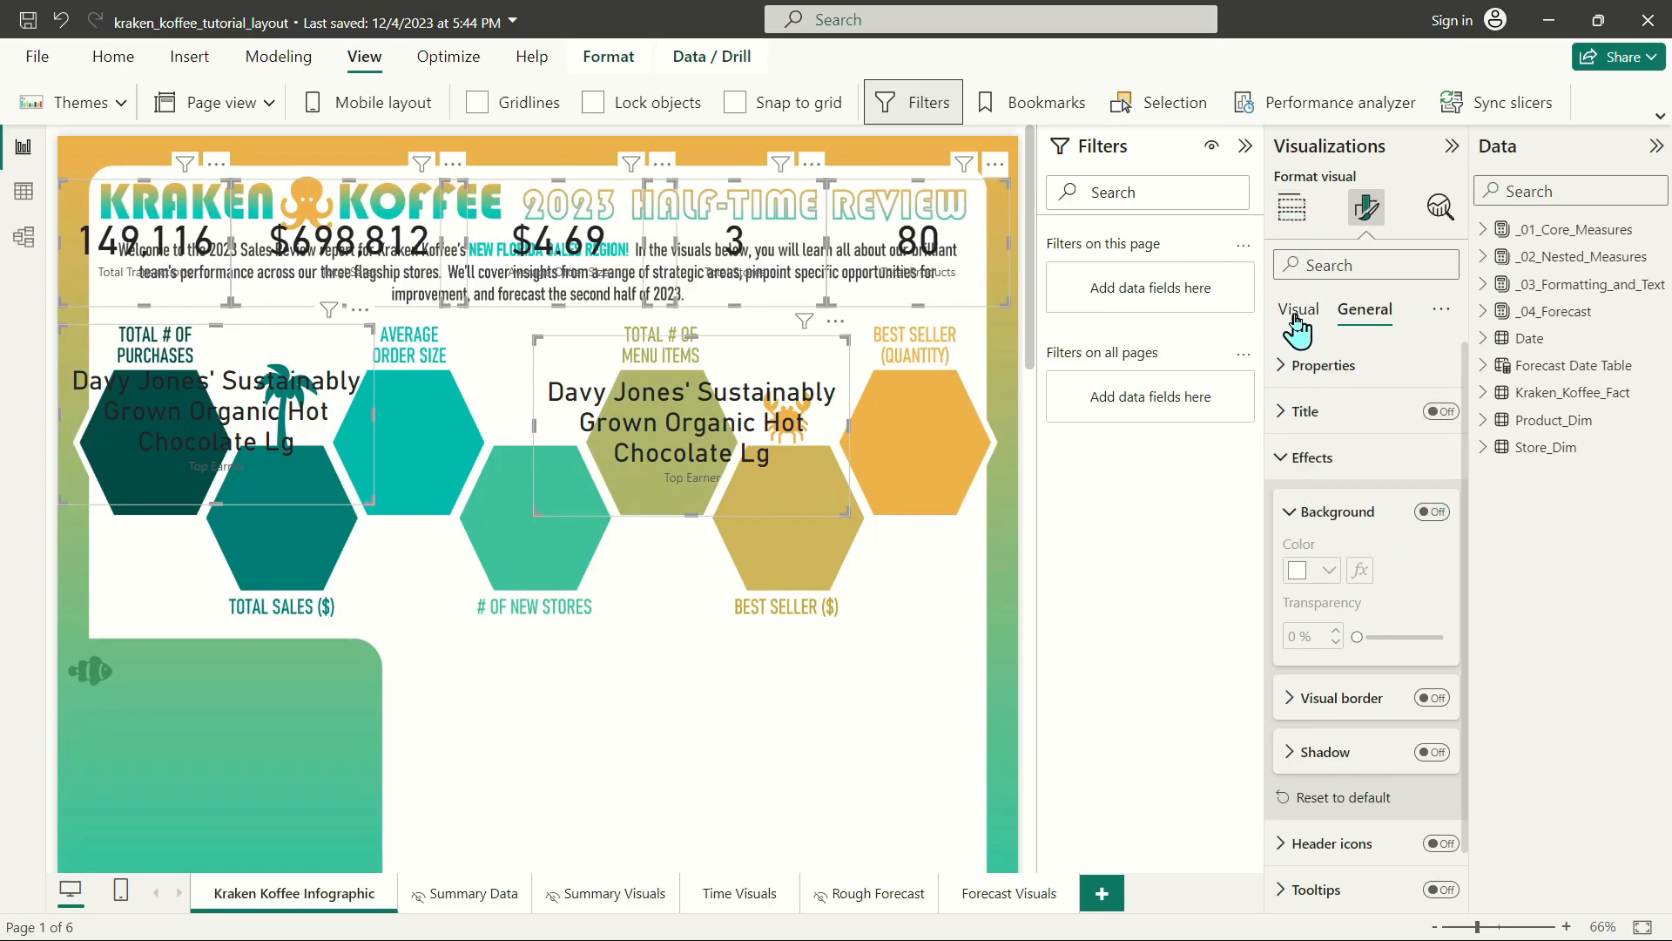
Turn off the category label on the selected cards and set their callout value color to white.
click(1299, 309)
click(1317, 411)
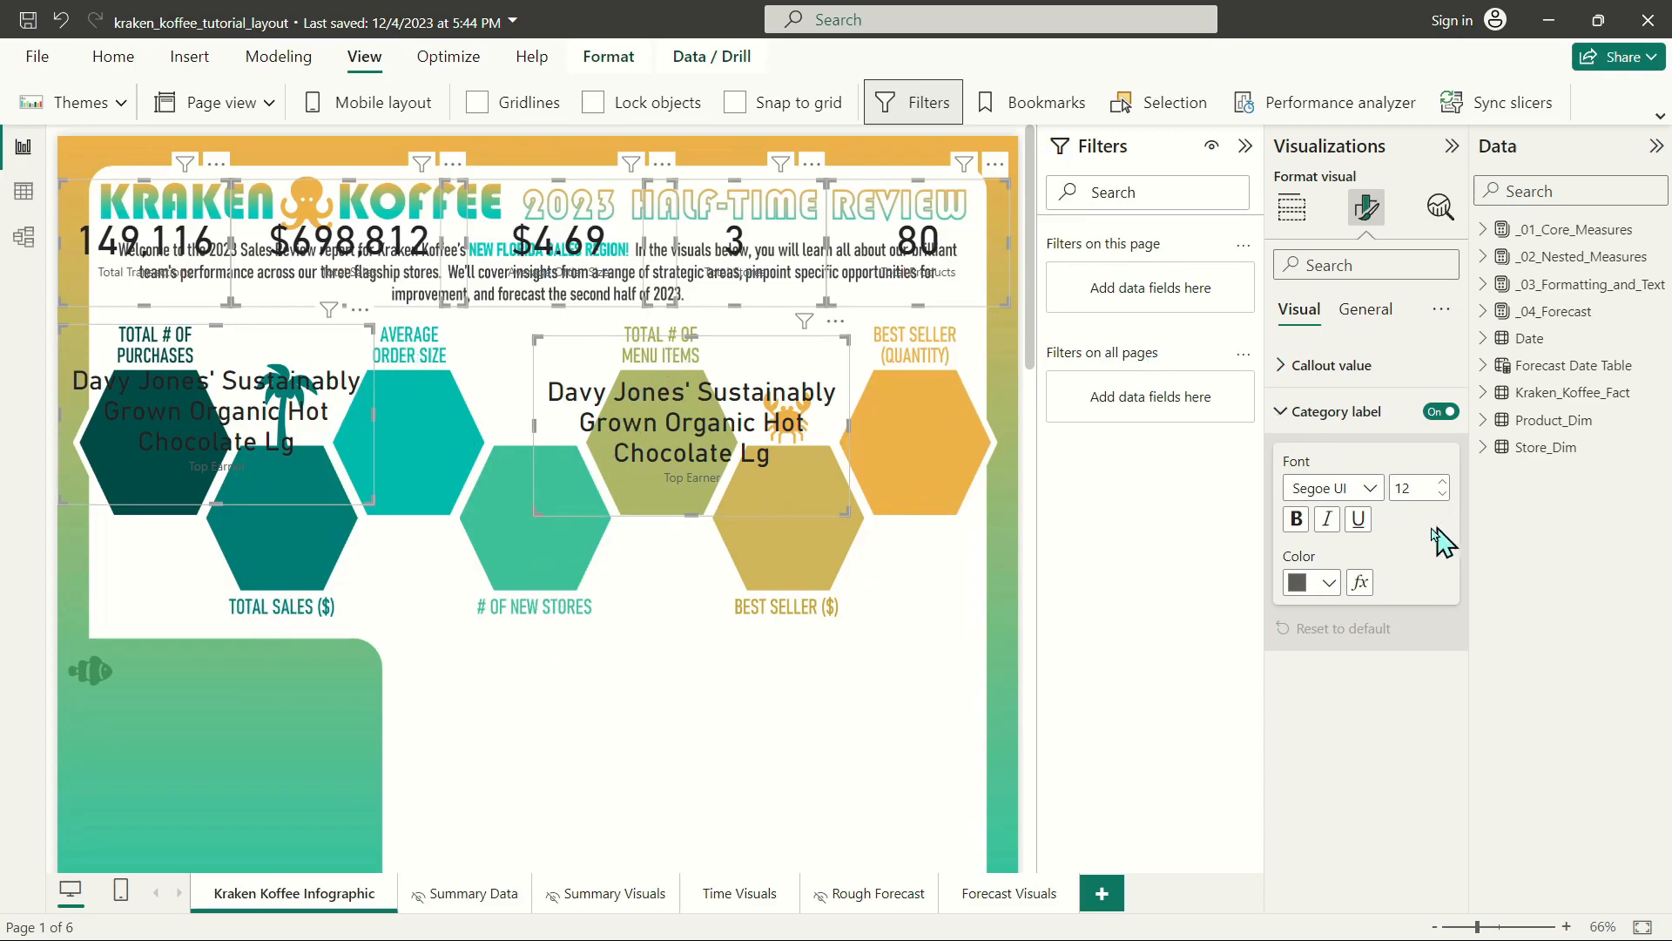
click(1442, 412)
click(1366, 366)
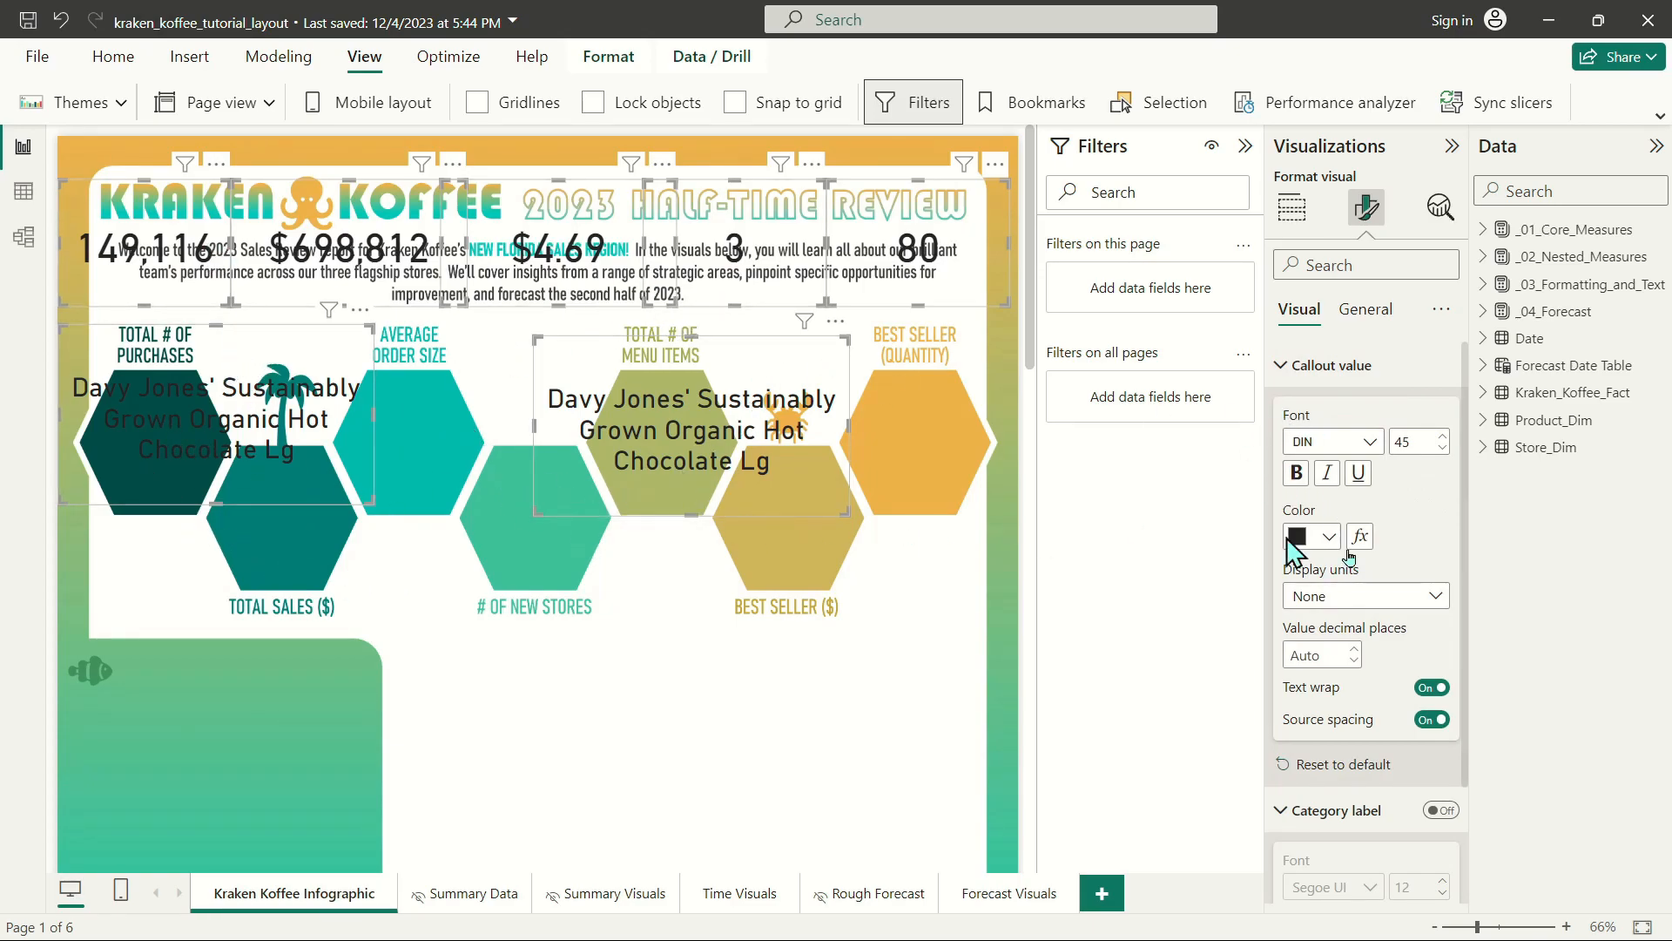
click(1319, 539)
click(1313, 178)
double_click(1406, 441)
Move both Top Earner cards onto the green panel below the hexagons and delete the lower duplicate.
click(751, 477)
drag(751, 477, 241, 796)
drag(200, 406, 215, 711)
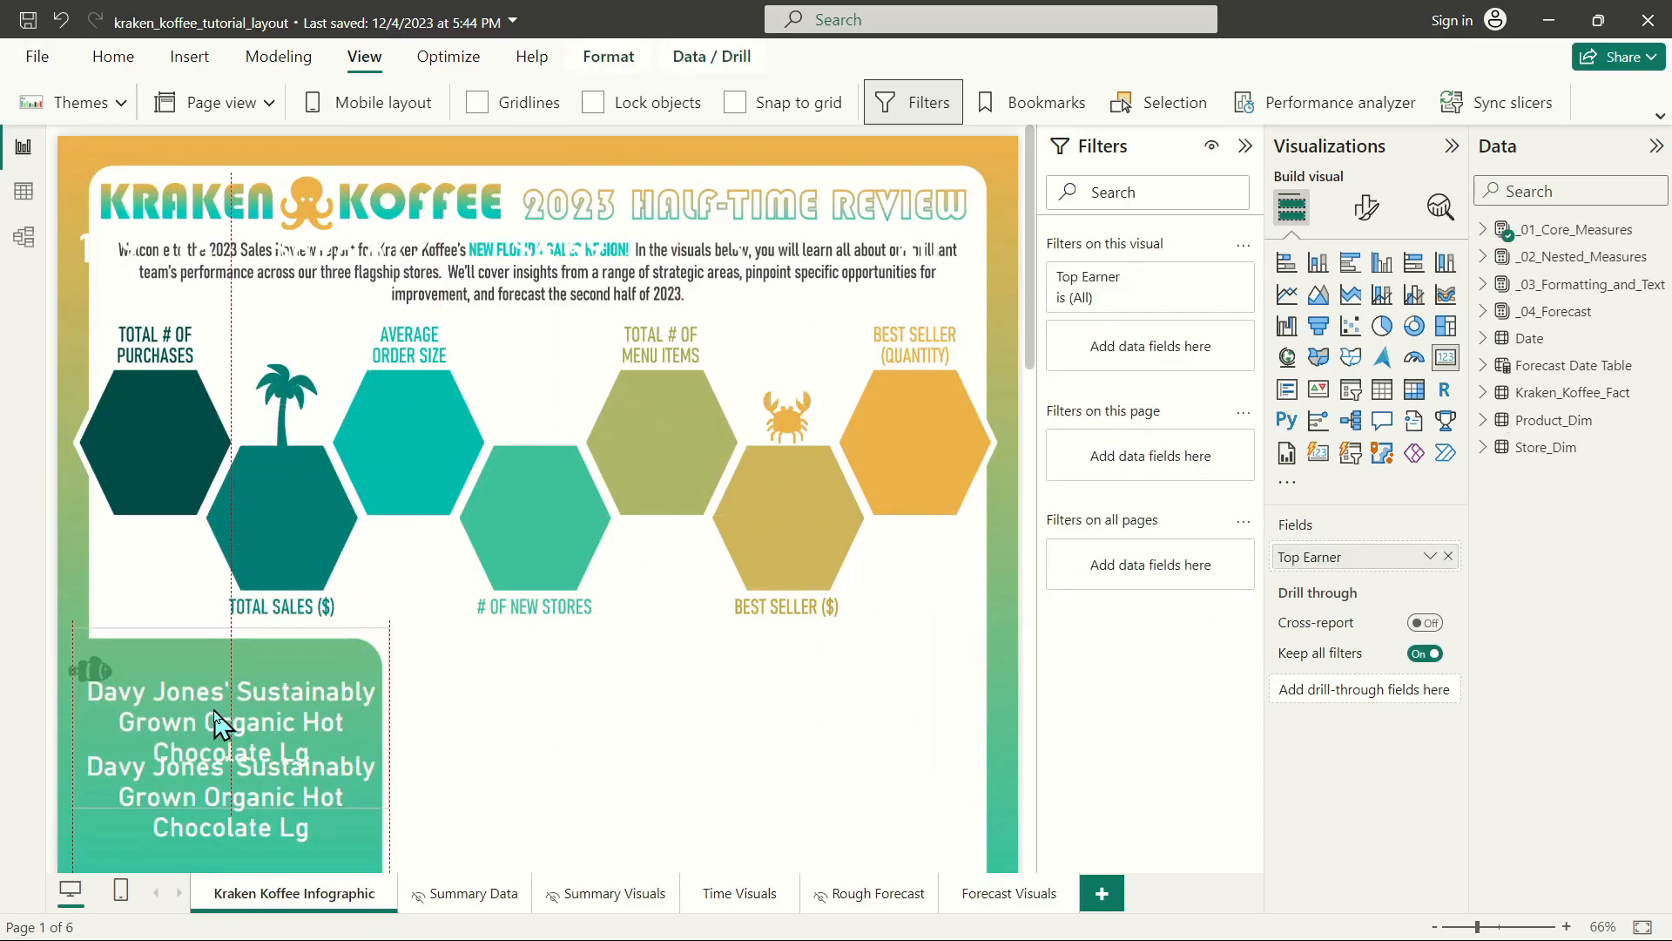
click(277, 838)
Copy the Most Popular Seller card from Summary Data to the infographic page and place it below the Top Earner card.
click(471, 894)
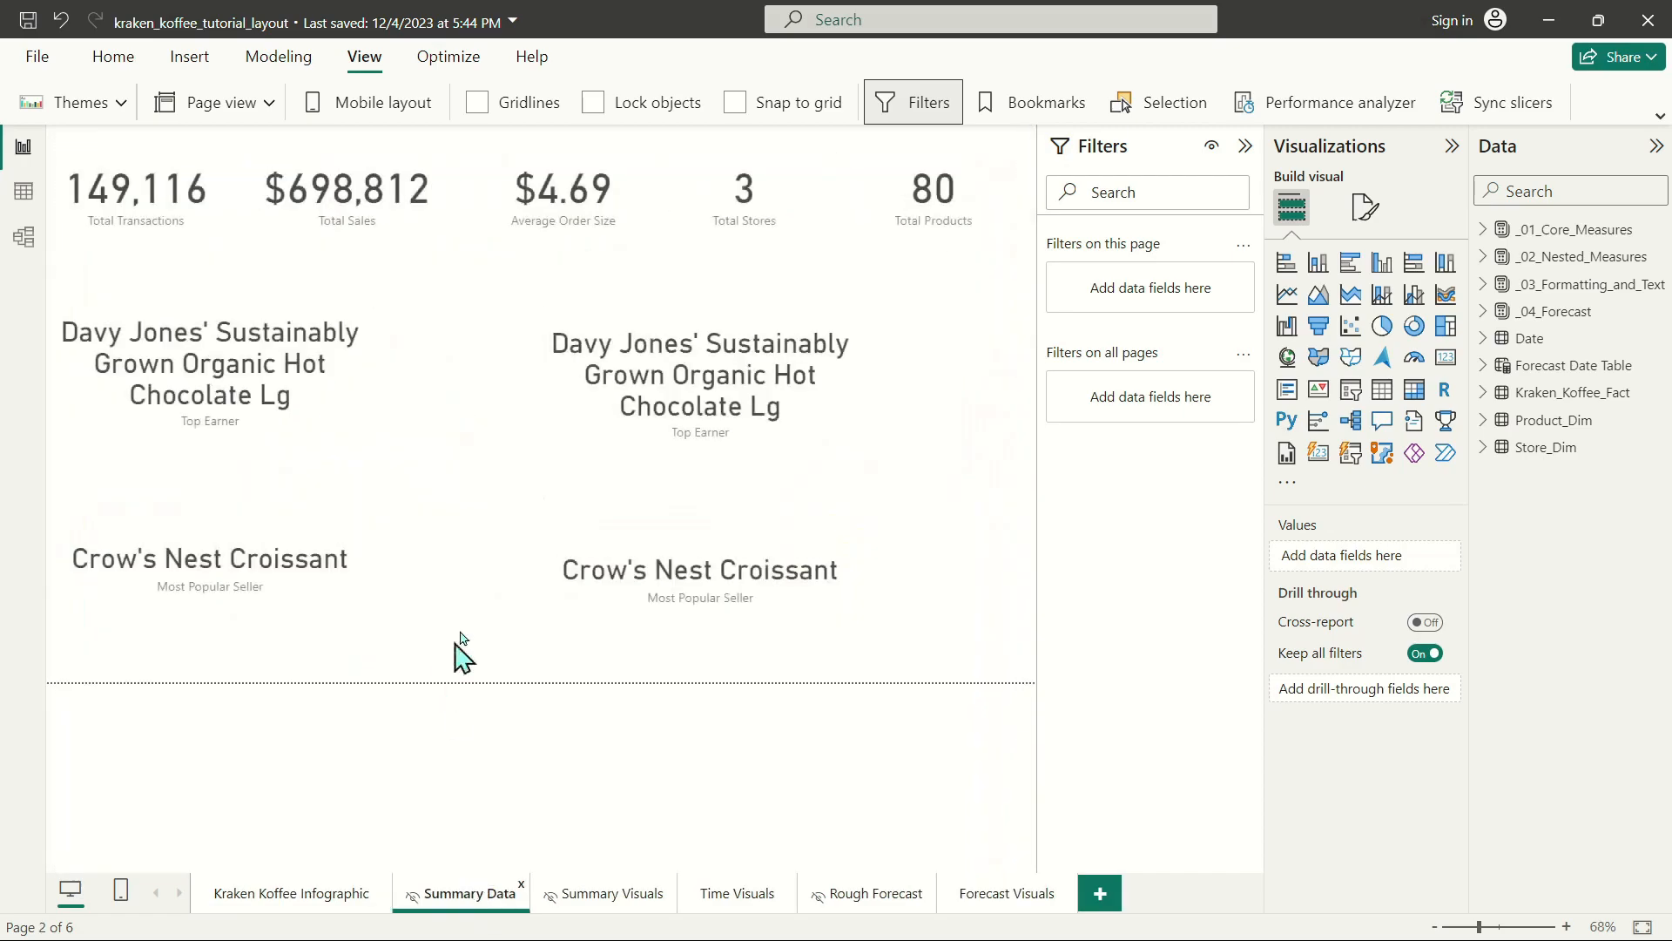
click(267, 565)
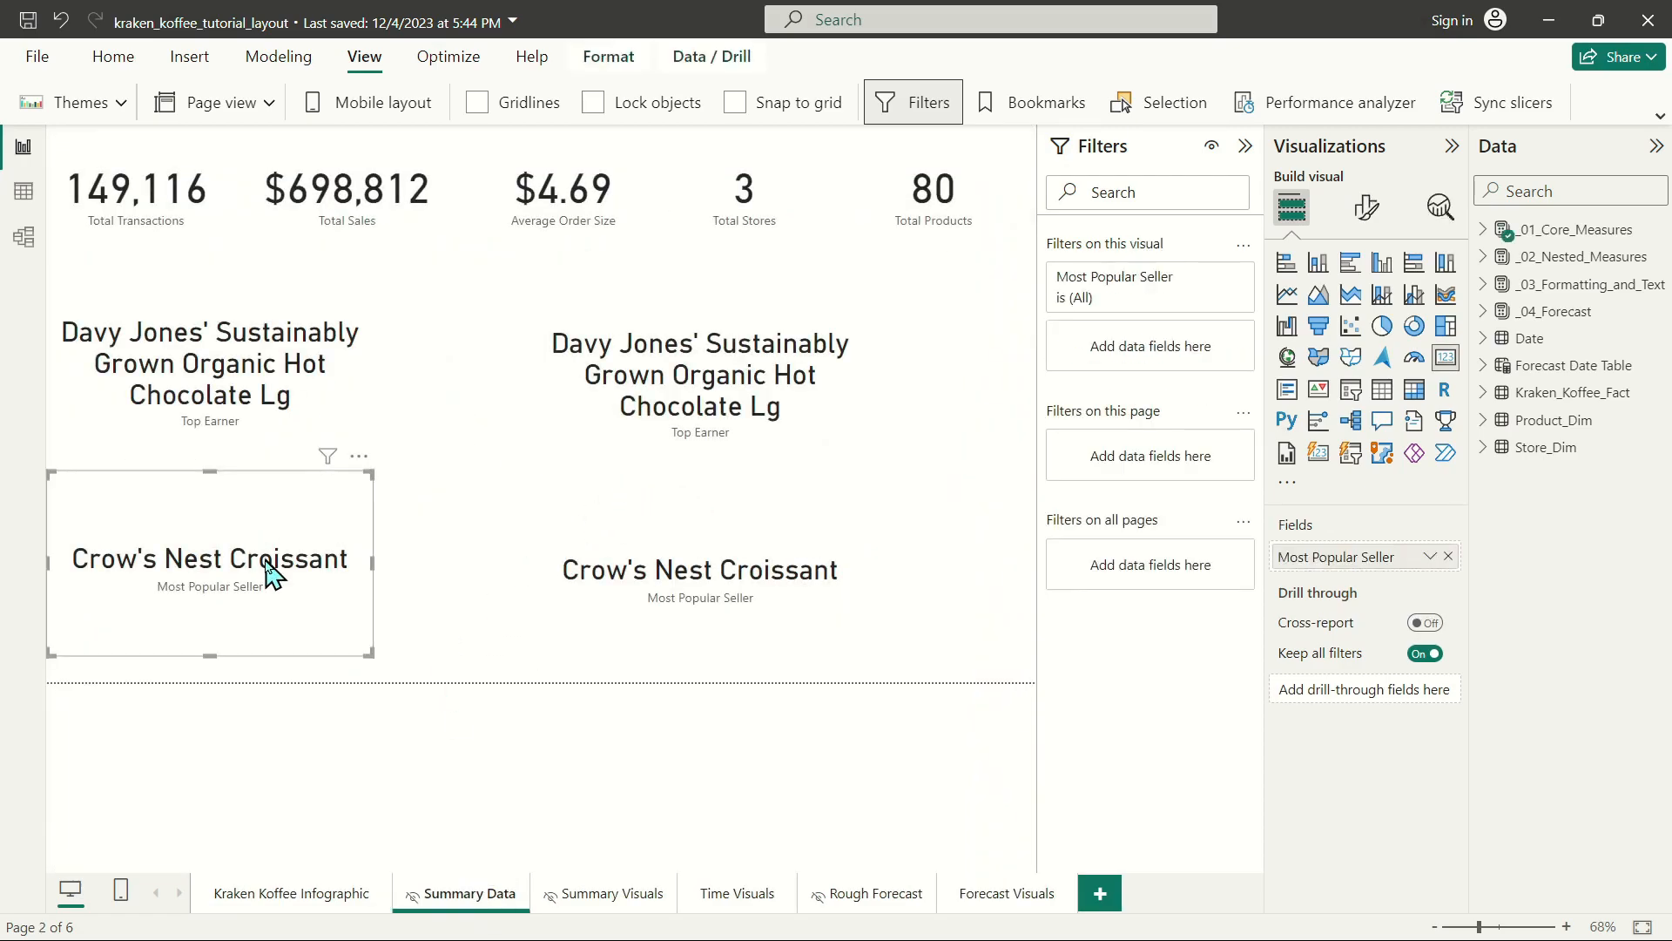
click(253, 894)
key(ctrl+v)
drag(215, 574, 266, 818)
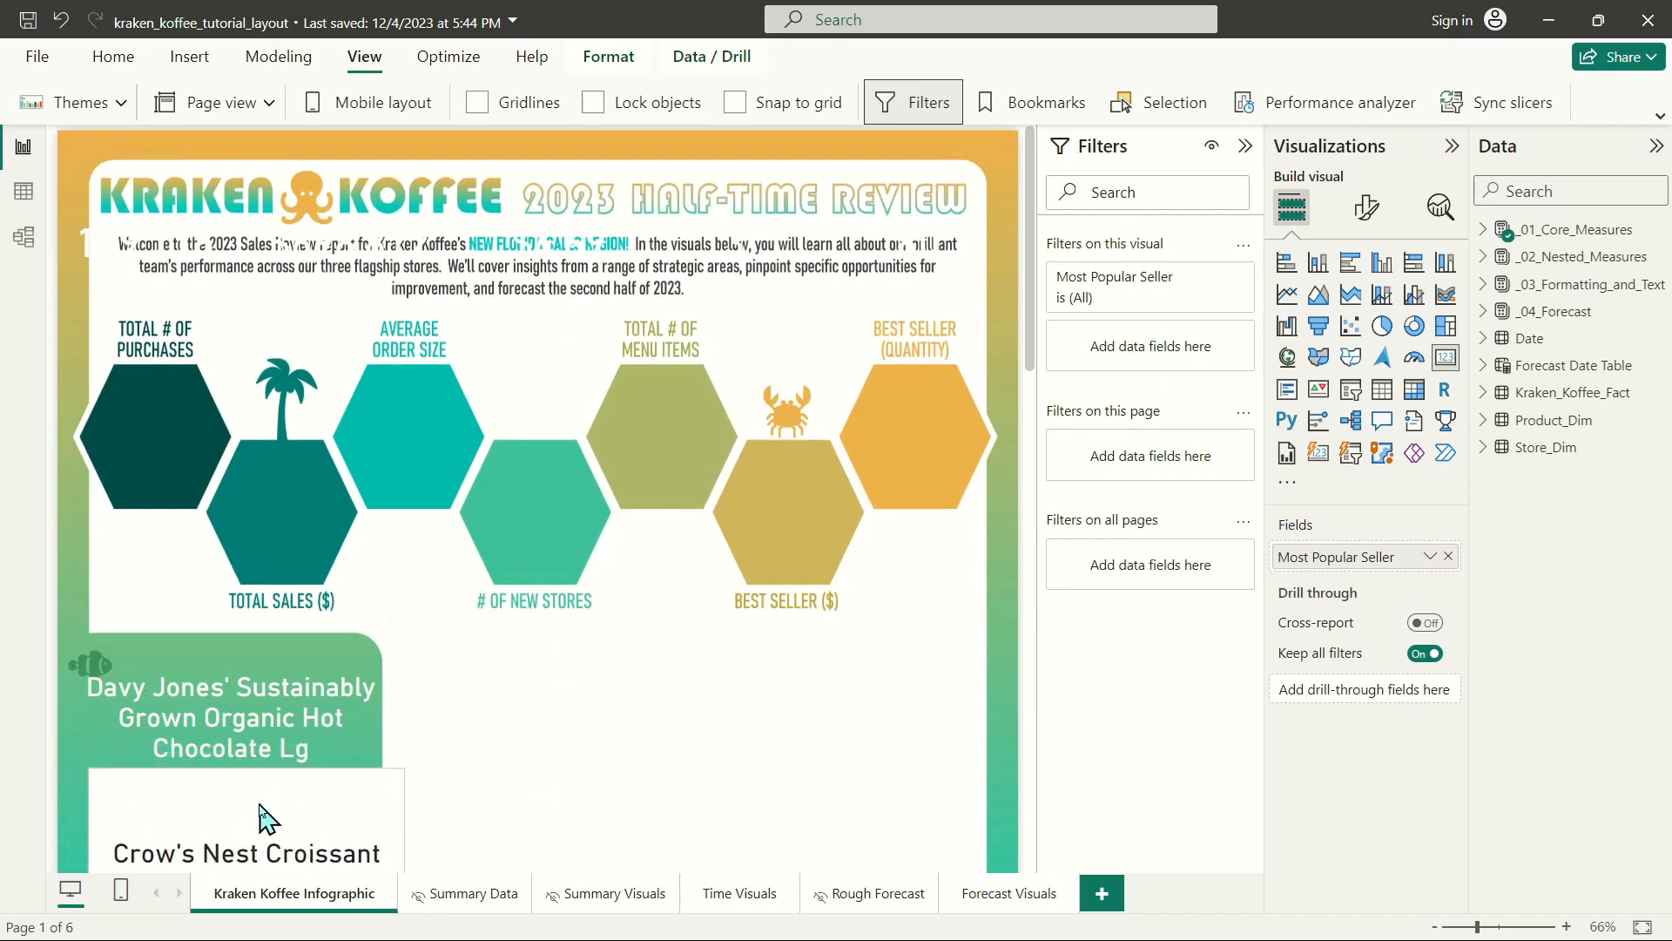
Copy the Top Earner card's formatting to the Most Popular Seller card with Format painter.
click(261, 697)
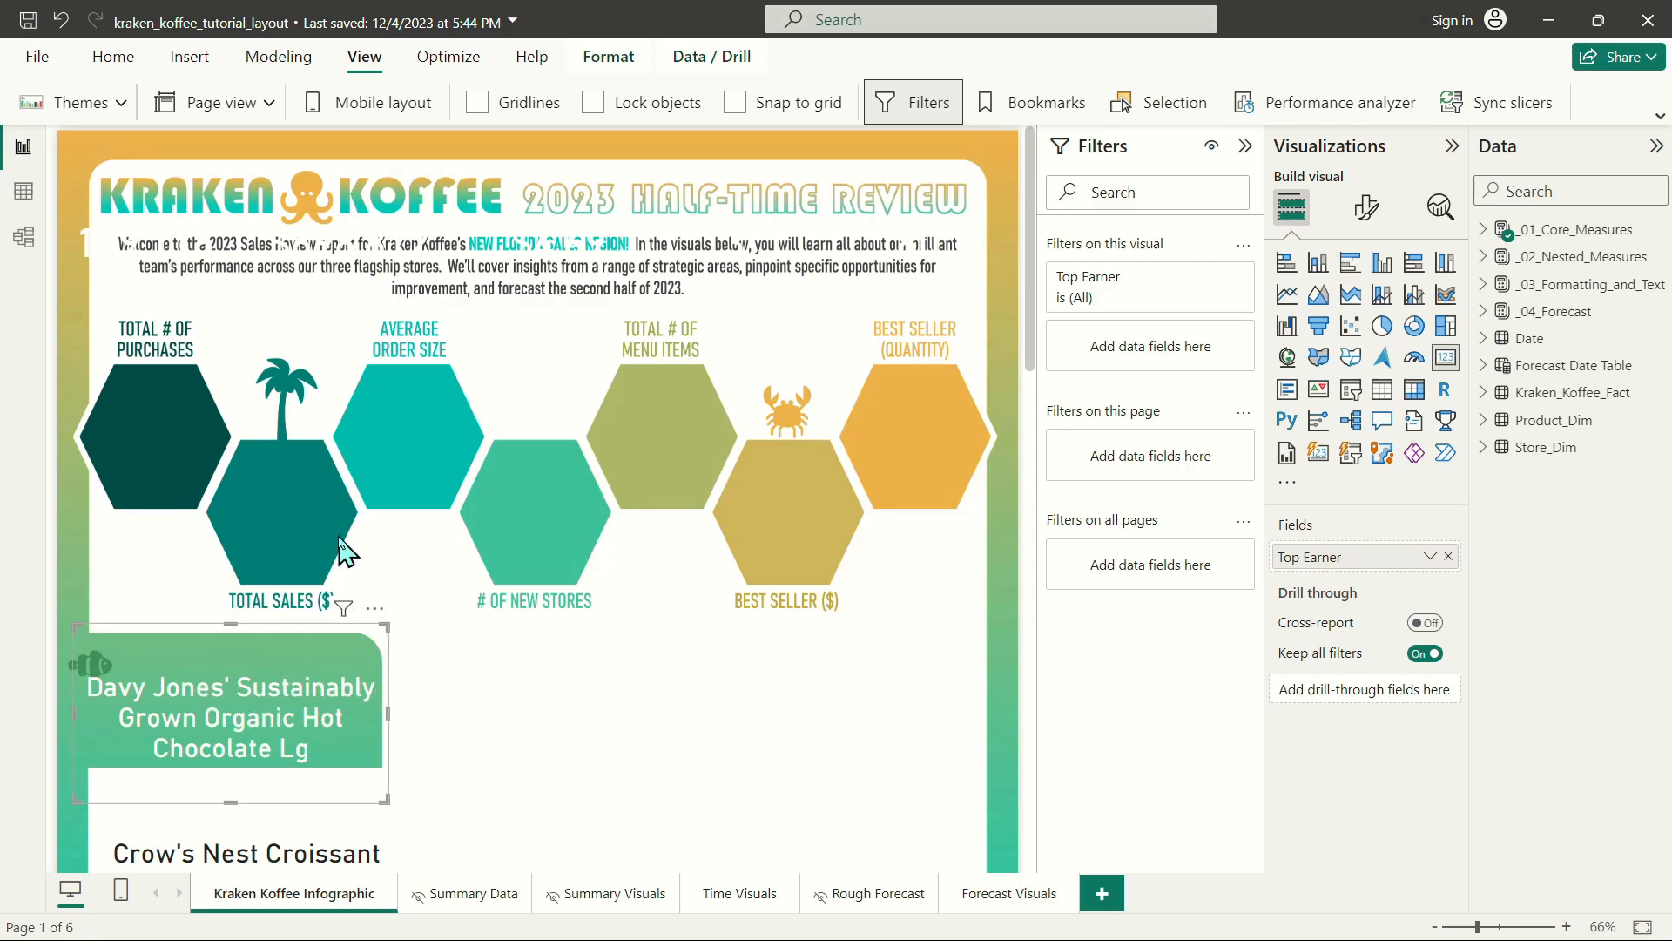
click(114, 57)
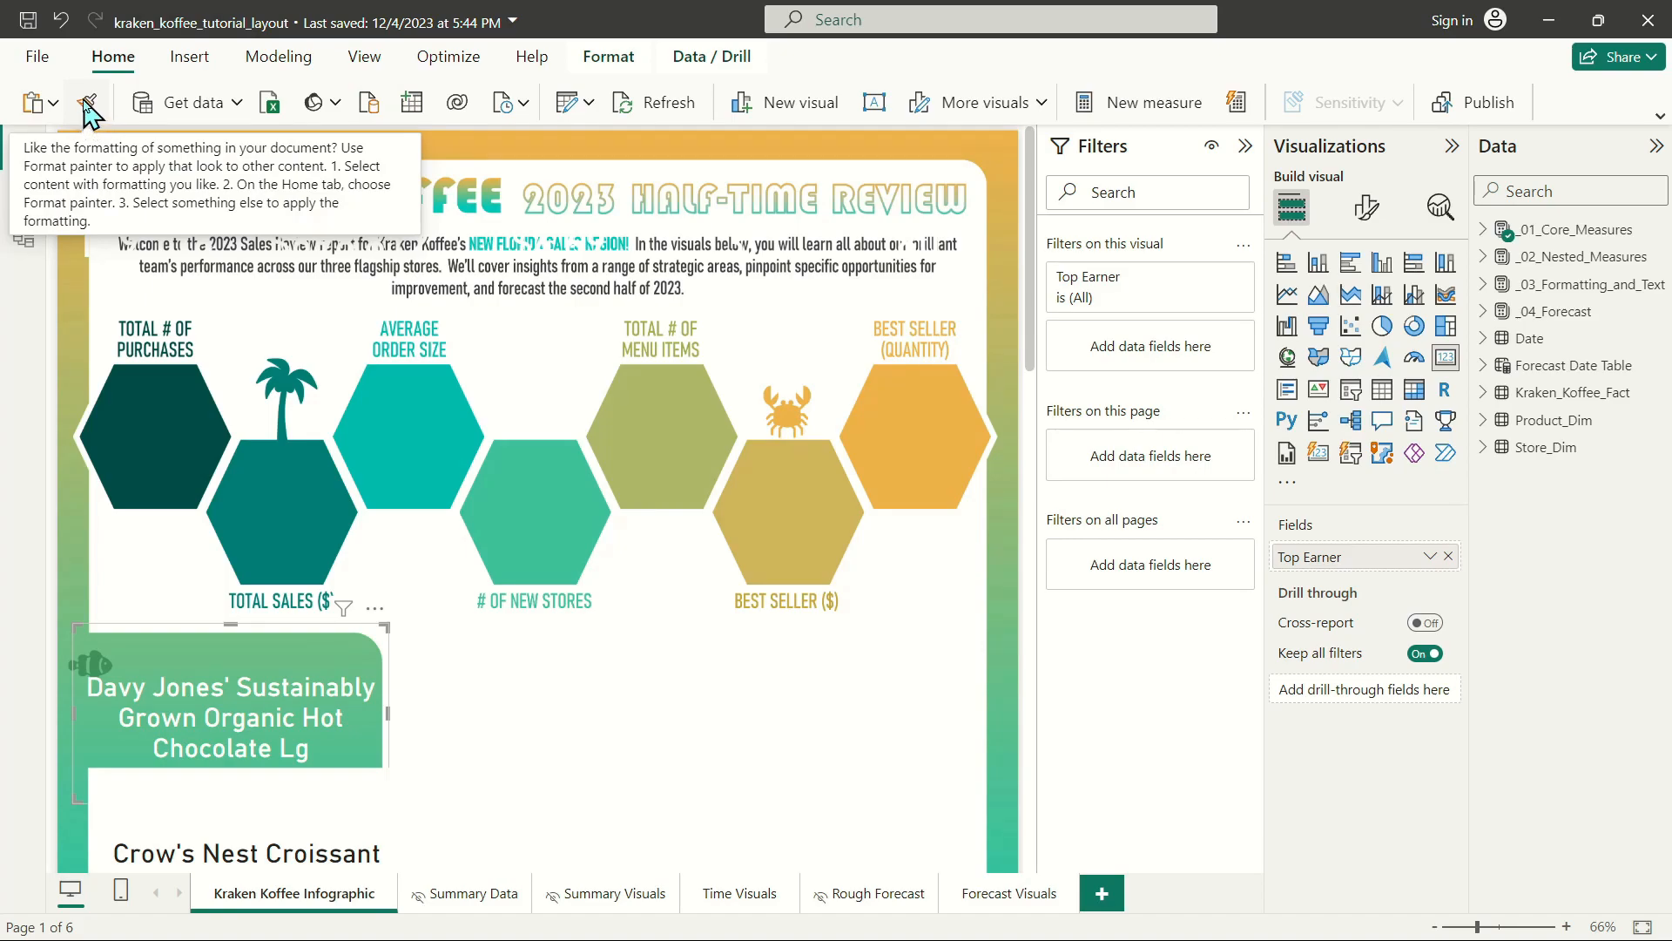
click(85, 103)
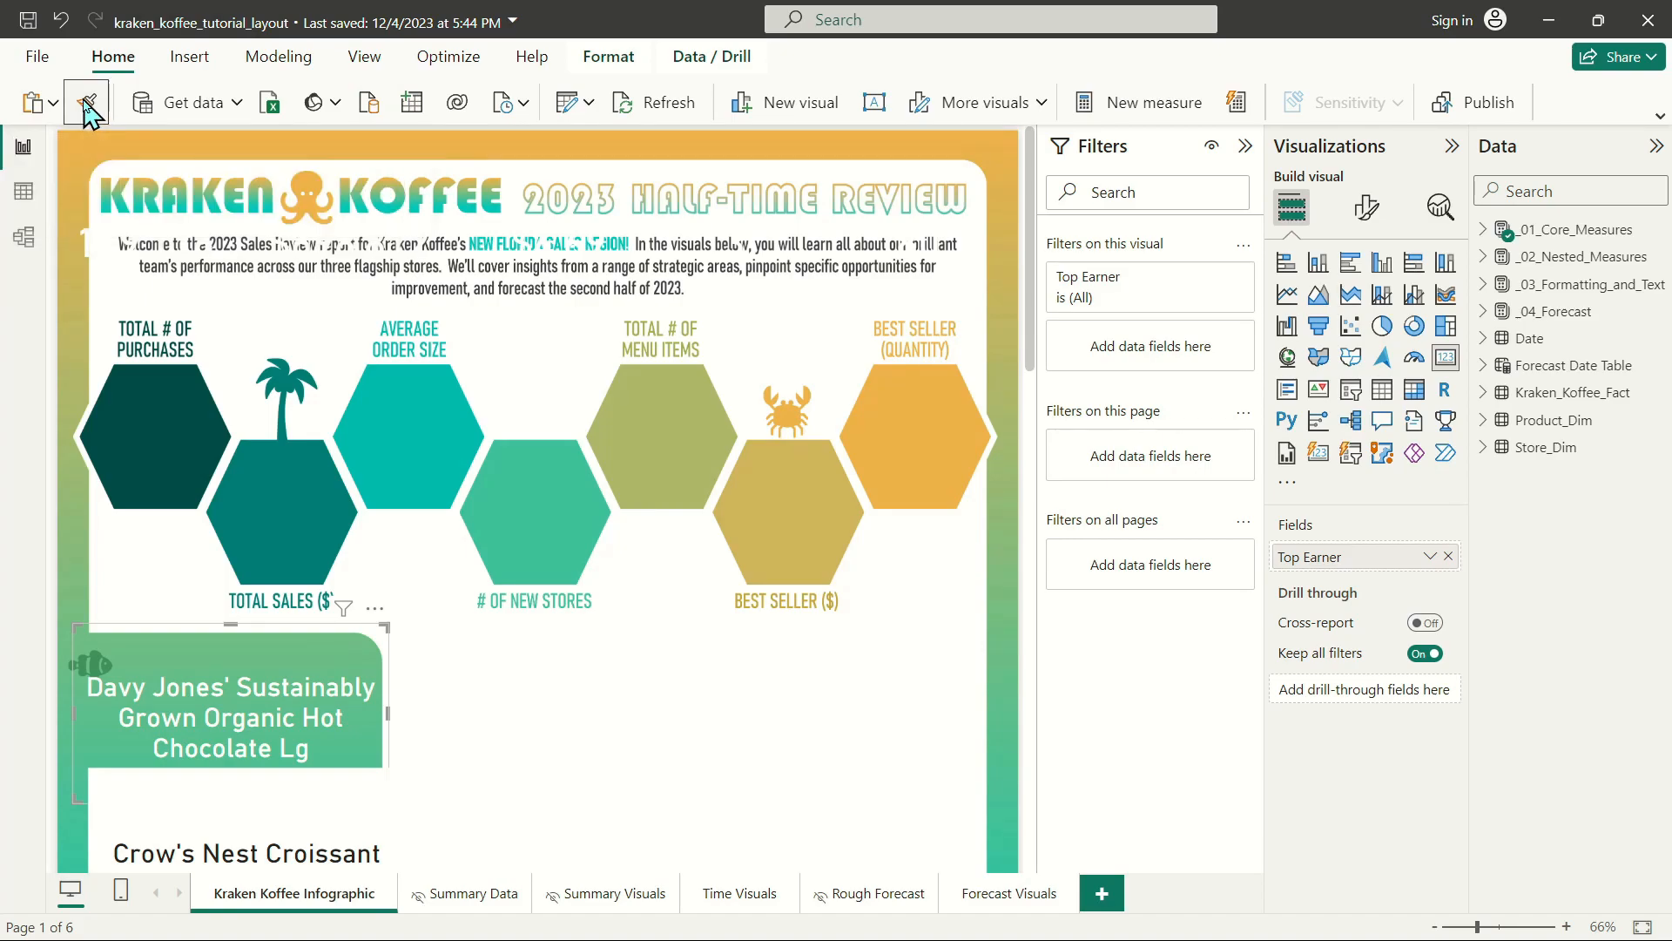
click(238, 840)
Place the transactions, sales, average order size, stores and products cards on their matching labeled hexagons.
click(157, 260)
drag(157, 259, 177, 442)
drag(326, 255, 254, 514)
drag(550, 202, 403, 415)
drag(818, 231, 559, 503)
drag(880, 233, 645, 420)
Select the five metric cards on the hexagons and set their callout value font size to 35.
drag(839, 264, 2, 668)
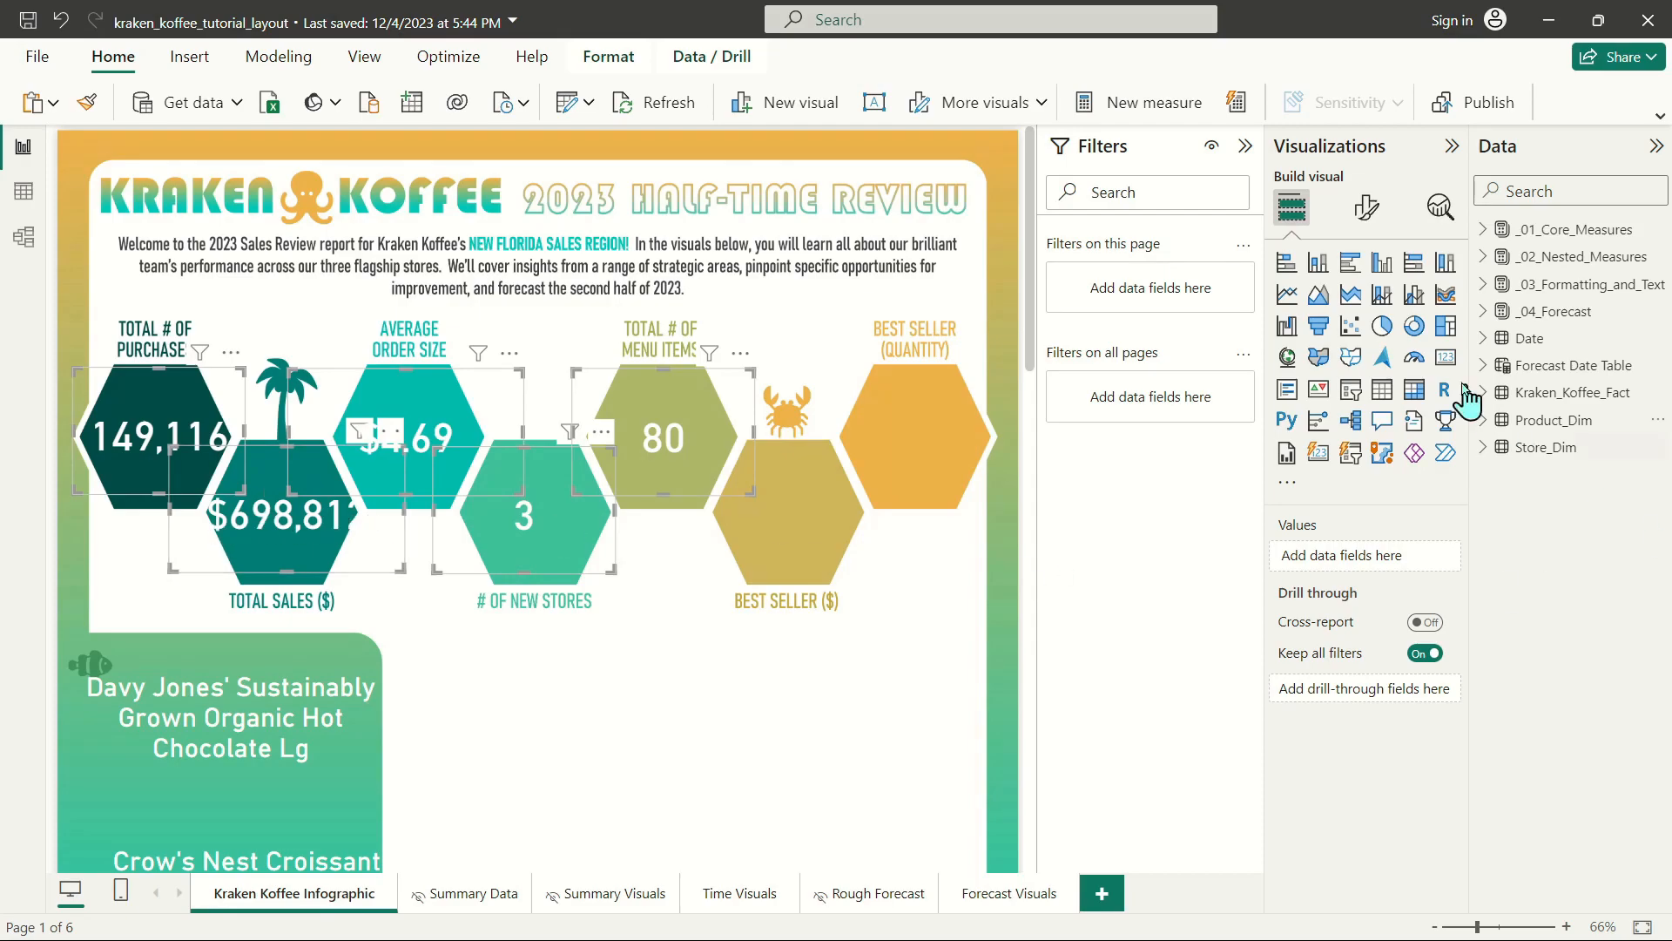
click(1366, 209)
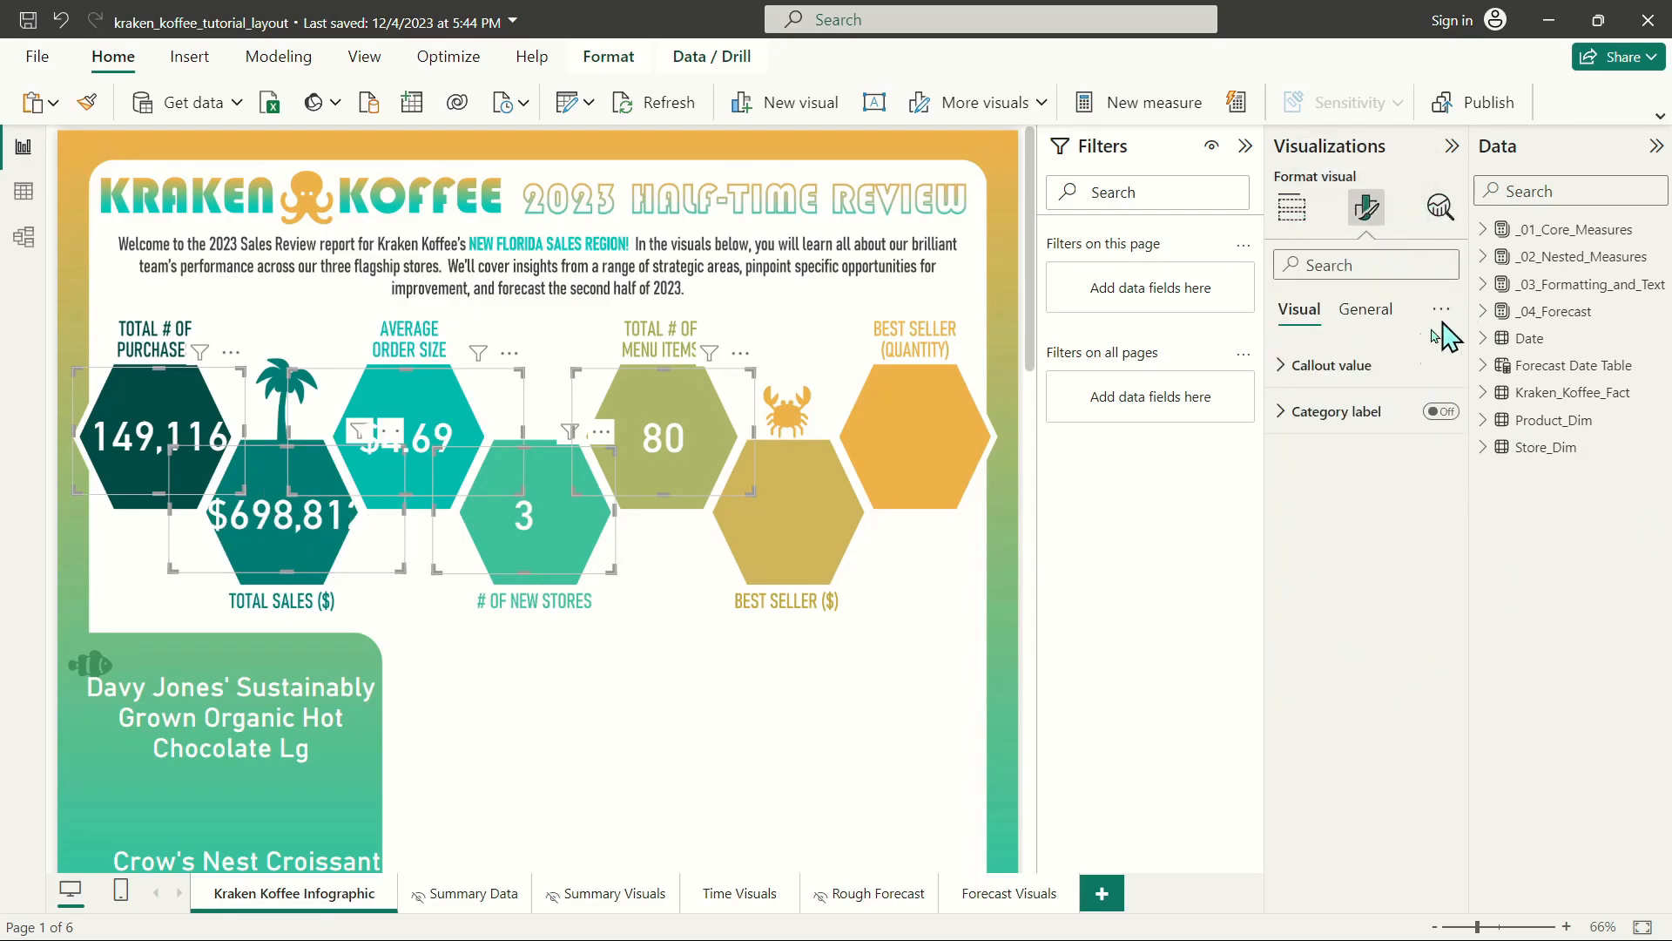
click(1372, 370)
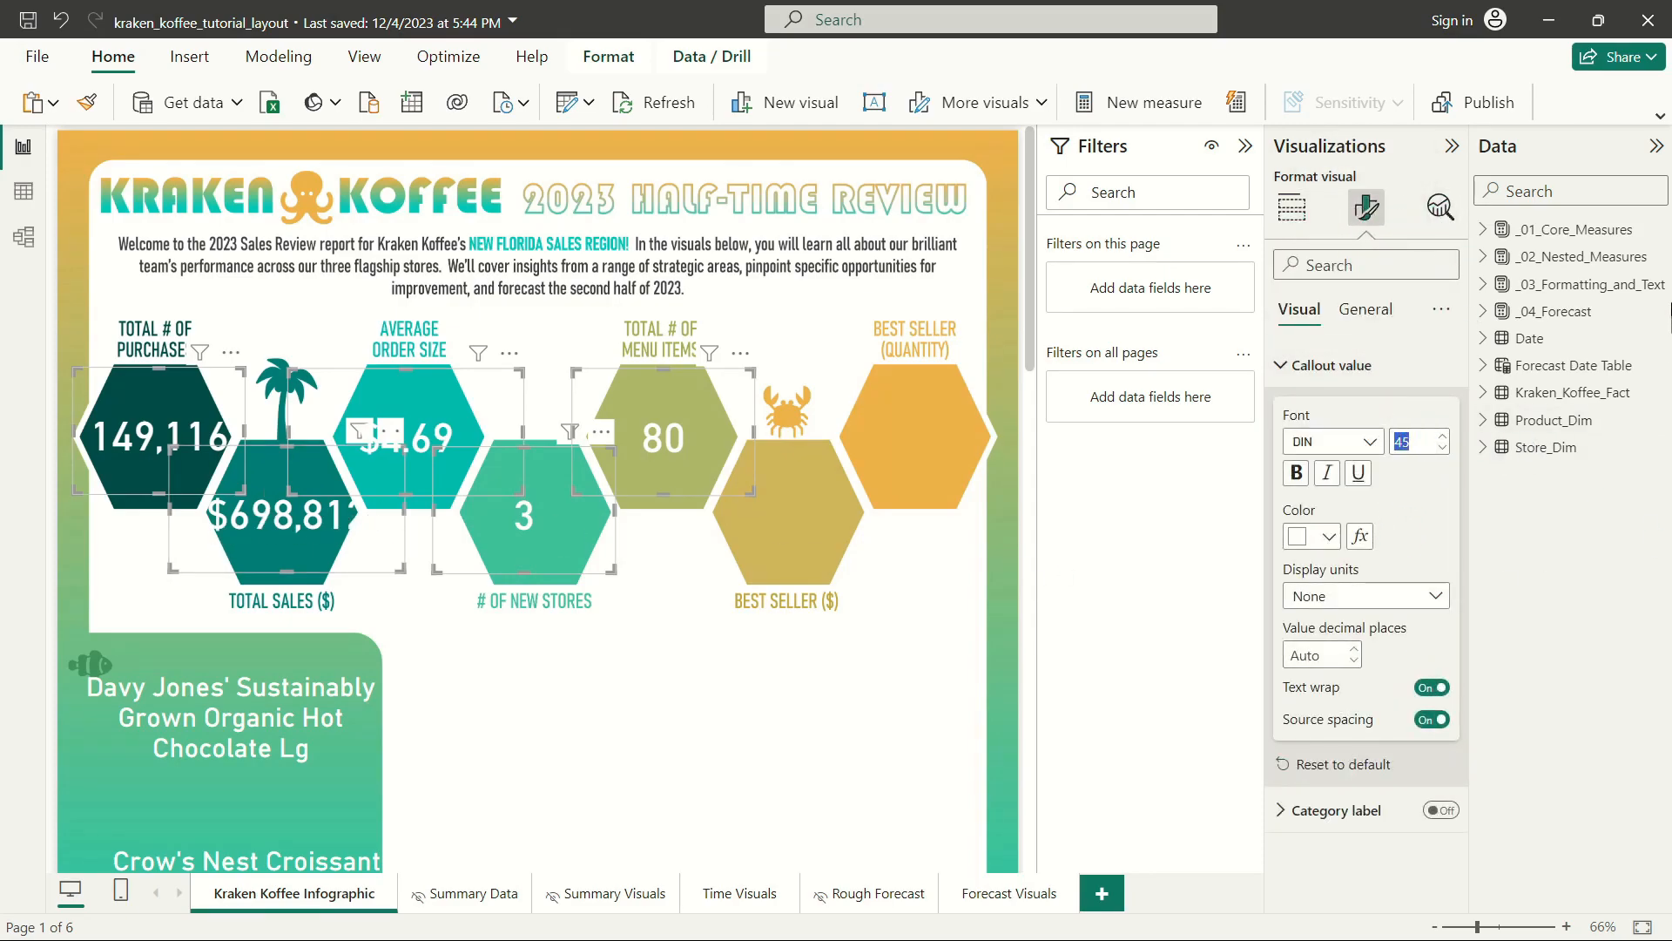
text(35)
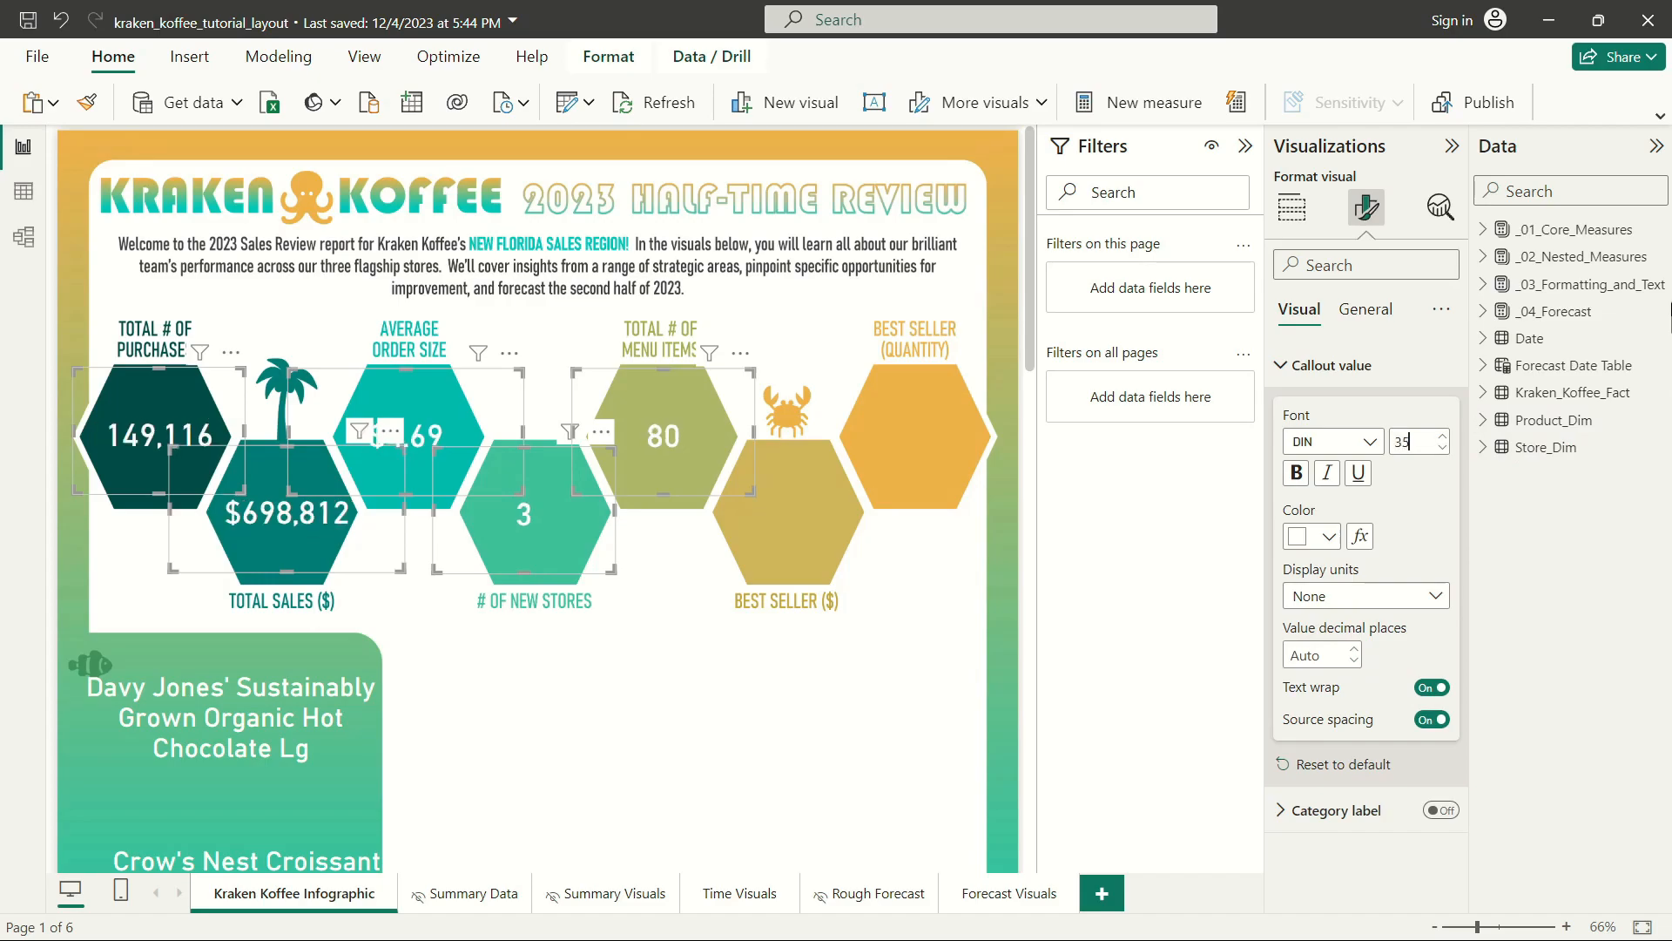
Nudge the Total Transactions and Total Sales cards left to center their values in their hexagons.
click(170, 472)
drag(164, 446, 167, 446)
key(Left)
key(Left)
key(Left)
key(Left)
key(Left)
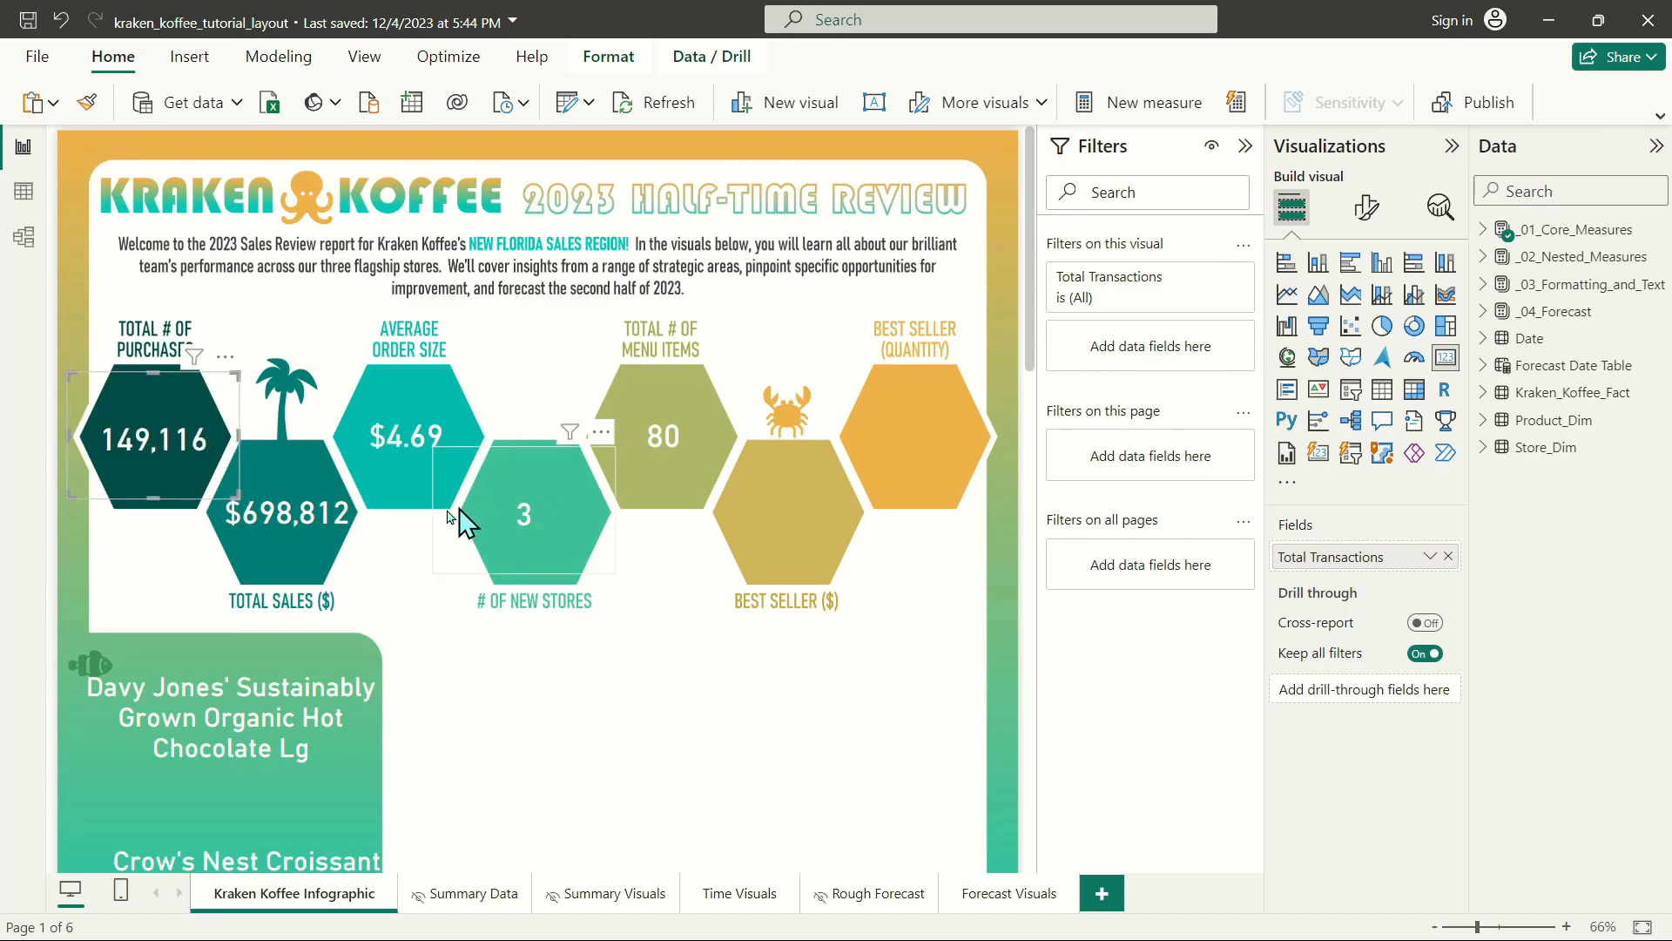
click(383, 540)
key(Left)
key(Left)
key(Left)
key(Left)
key(Left)
key(Left)
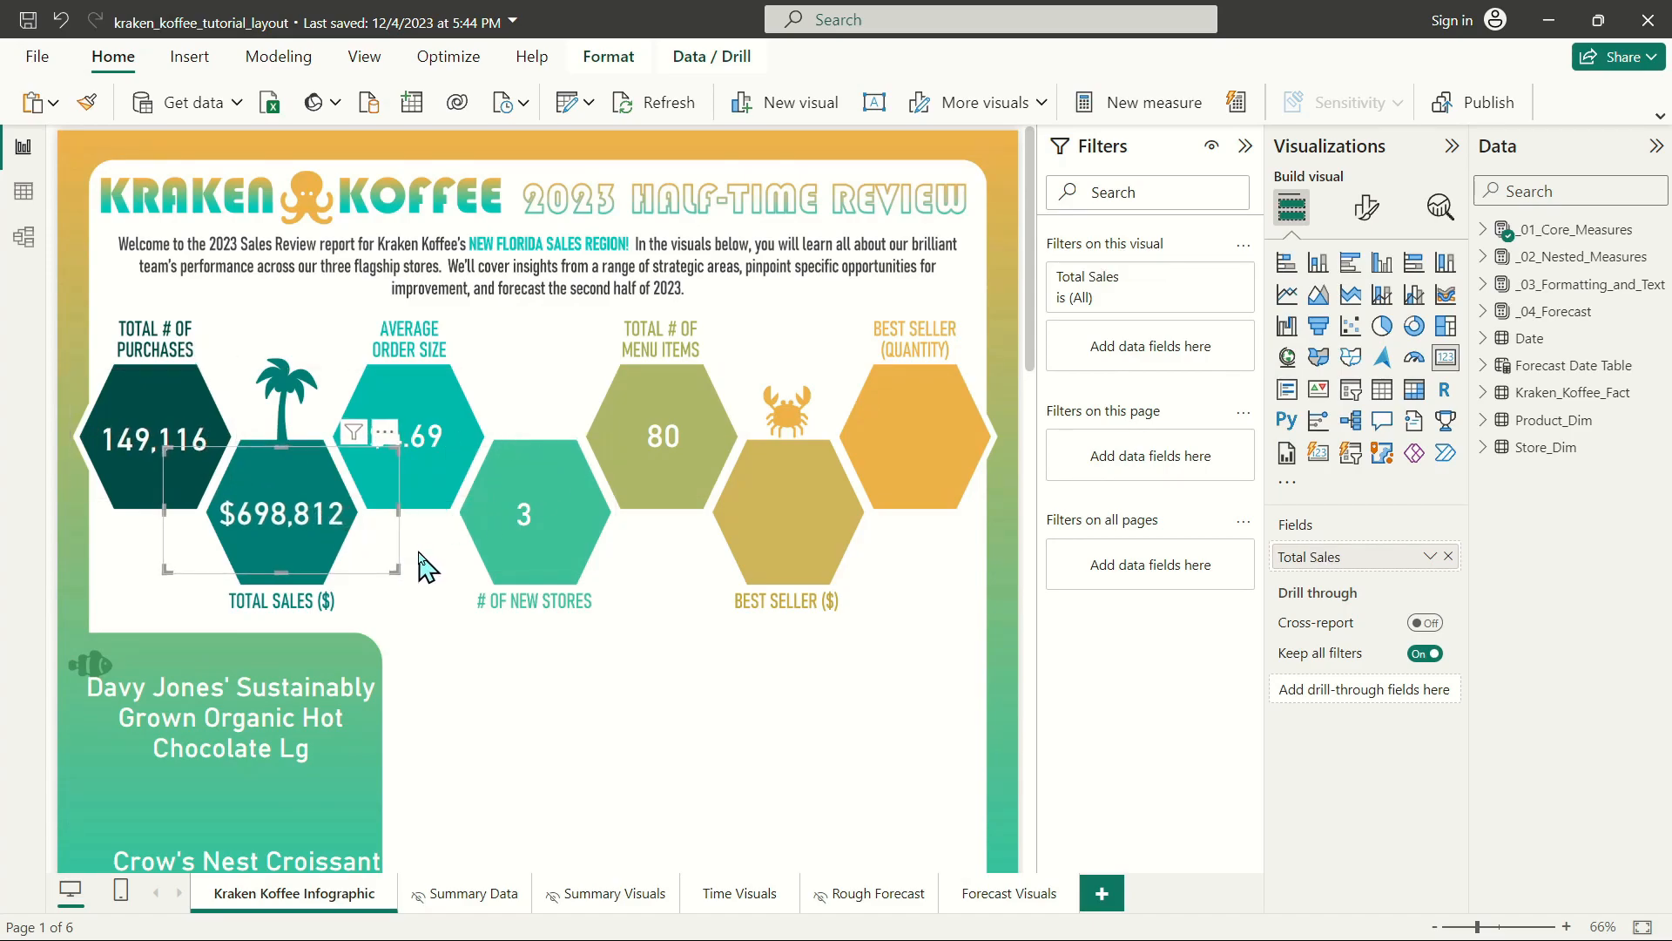
Narrow the Average Order Size, Total Stores and Total Products cards and center them in their hexagons.
click(444, 431)
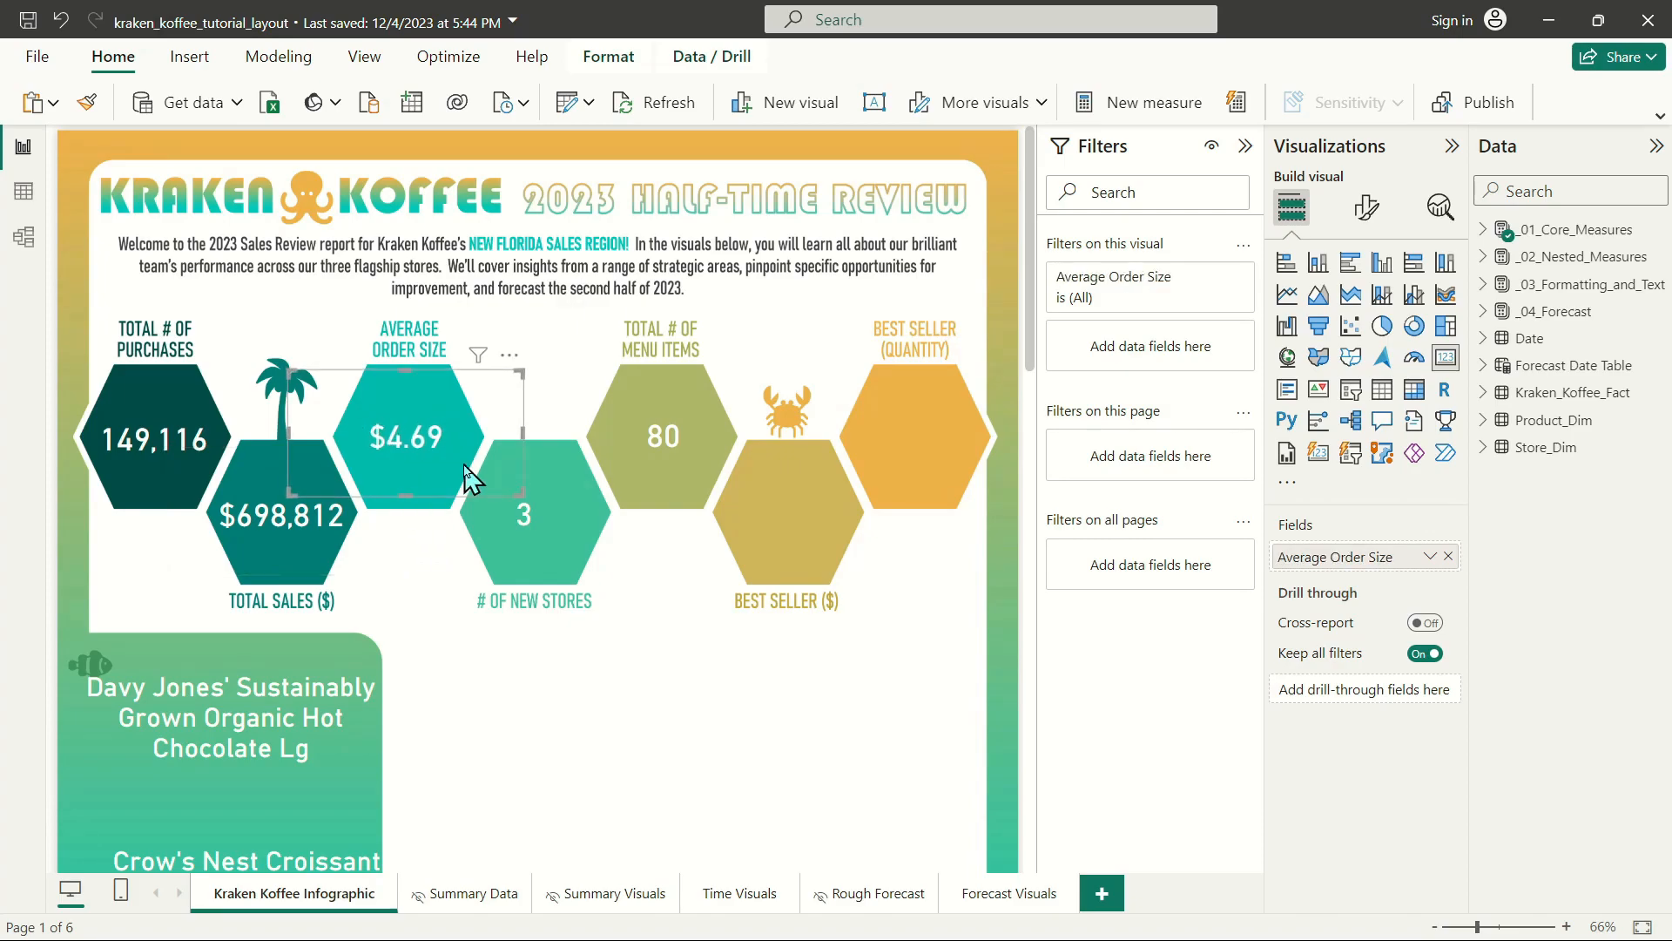
drag(524, 431, 394, 440)
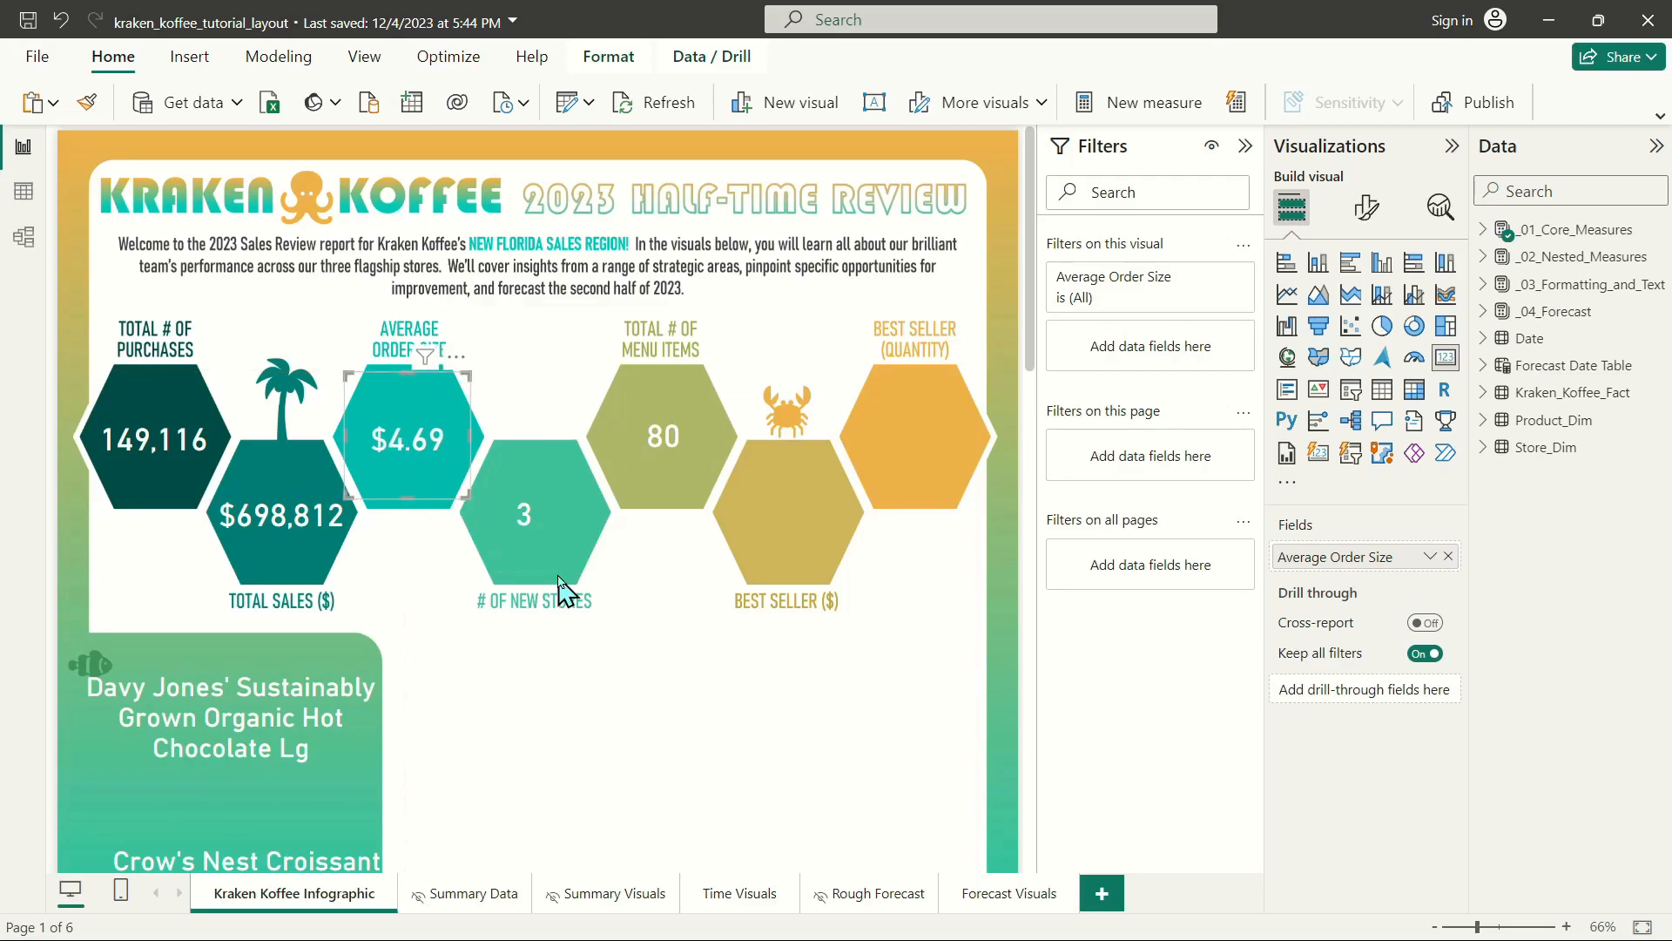
click(523, 536)
drag(433, 508, 545, 528)
click(688, 449)
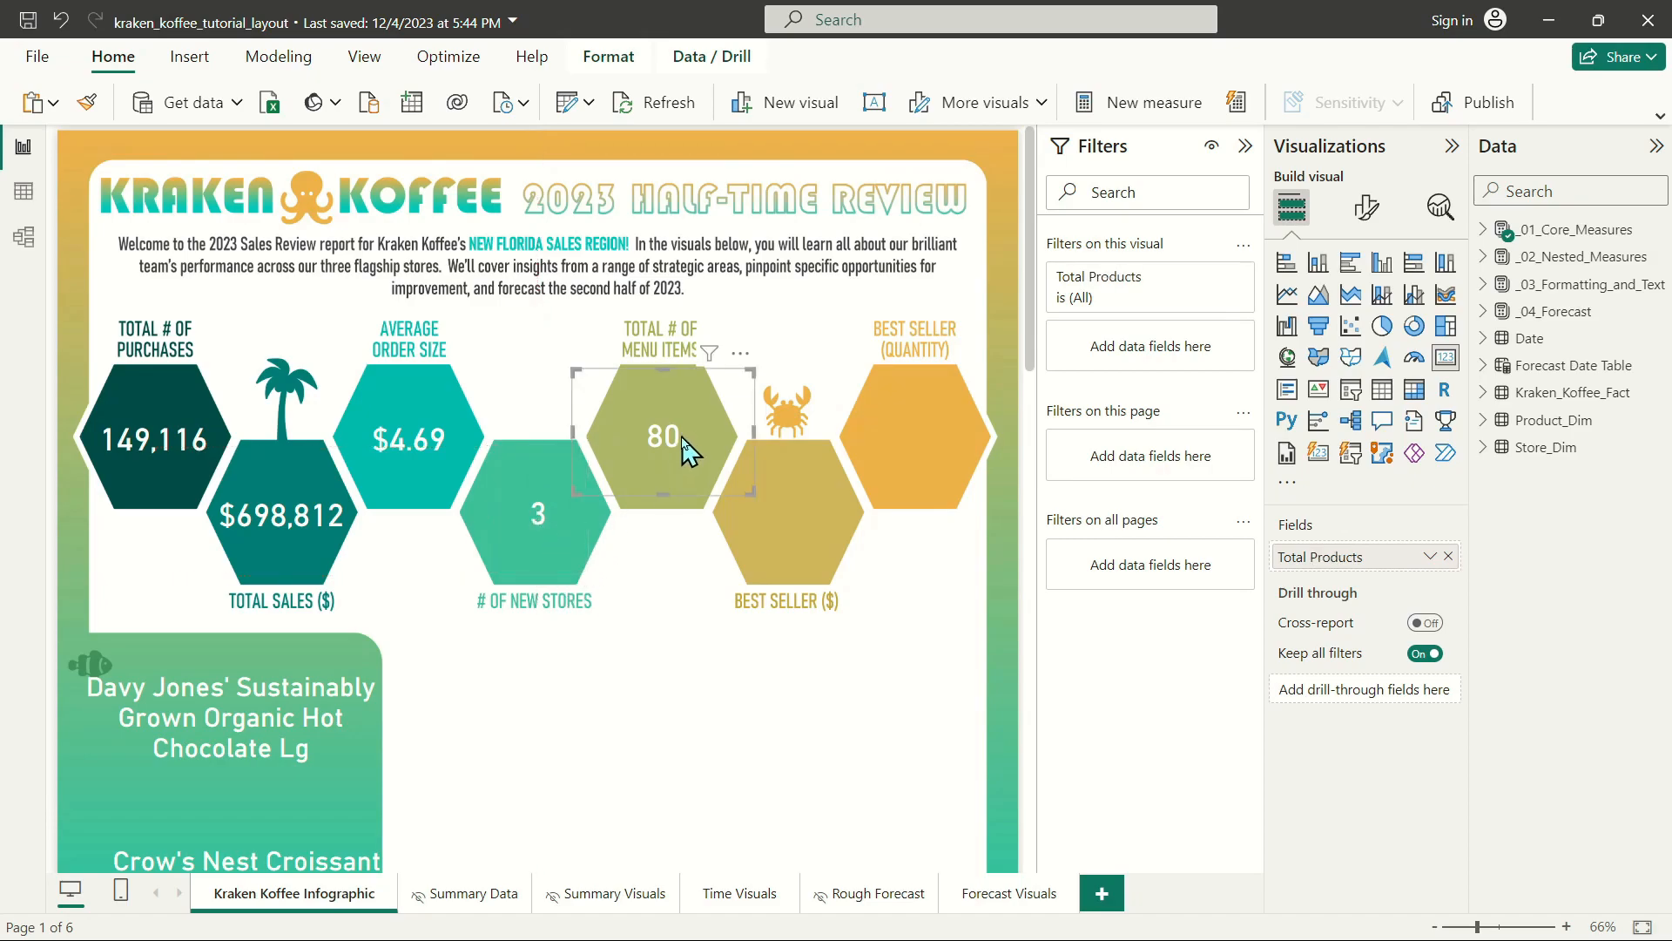
drag(672, 441, 677, 454)
click(735, 455)
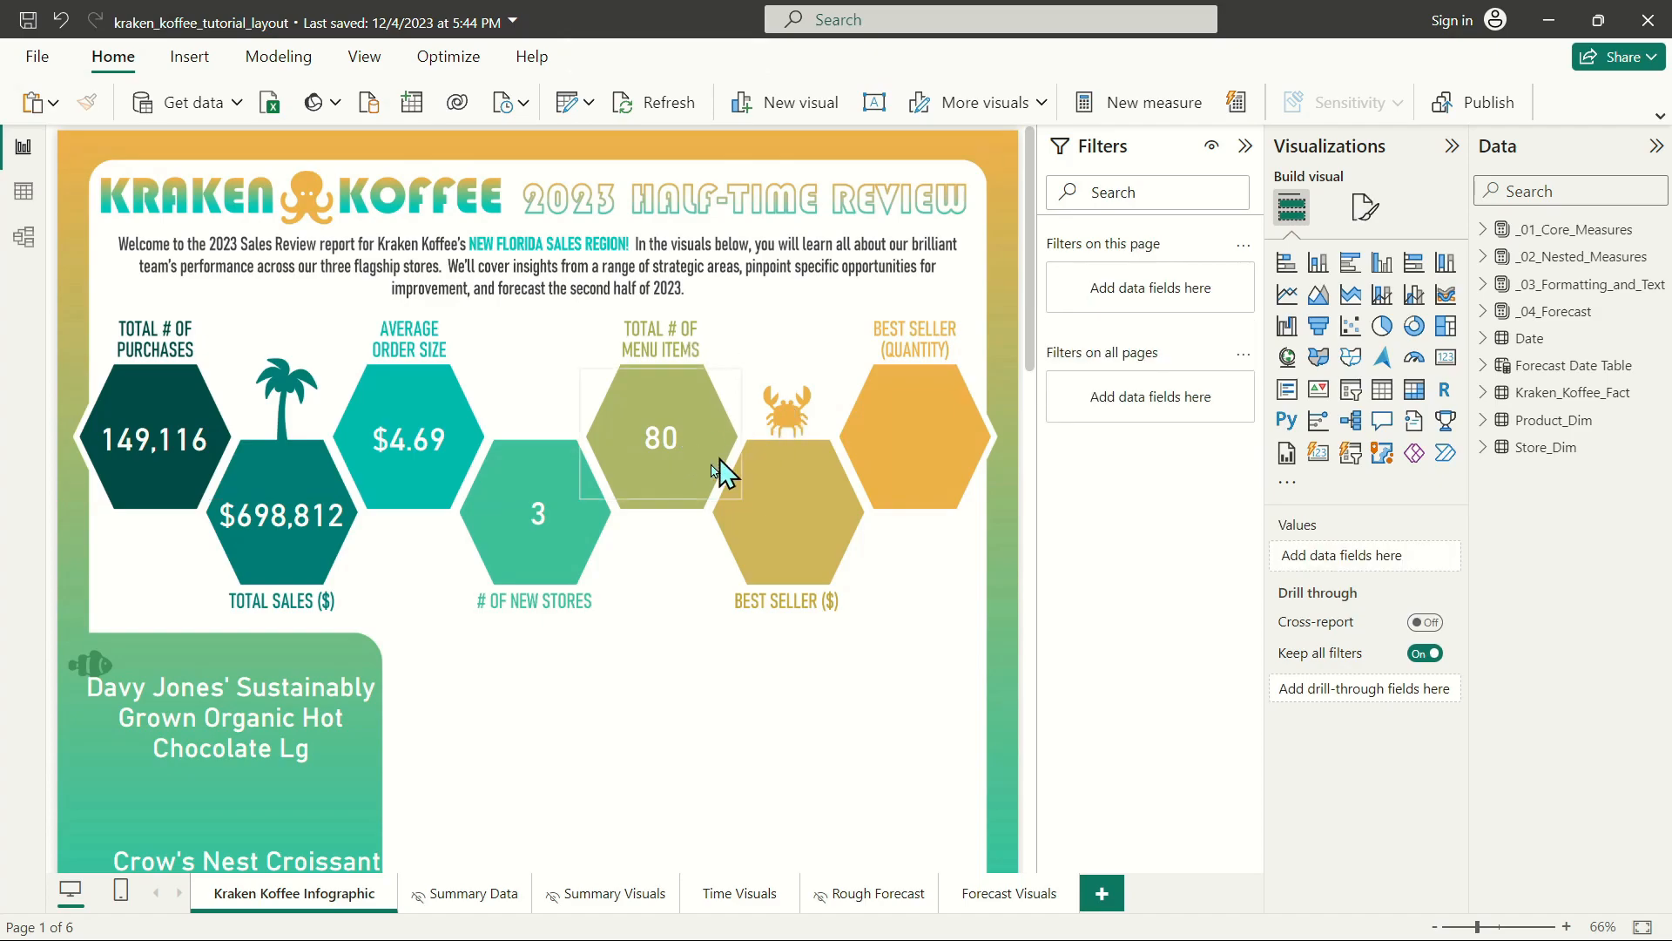
Move the Top Earner and Most Popular Seller cards onto the BEST SELLER ($) and (QUANTITY) hexagons and narrow both.
drag(238, 707, 796, 514)
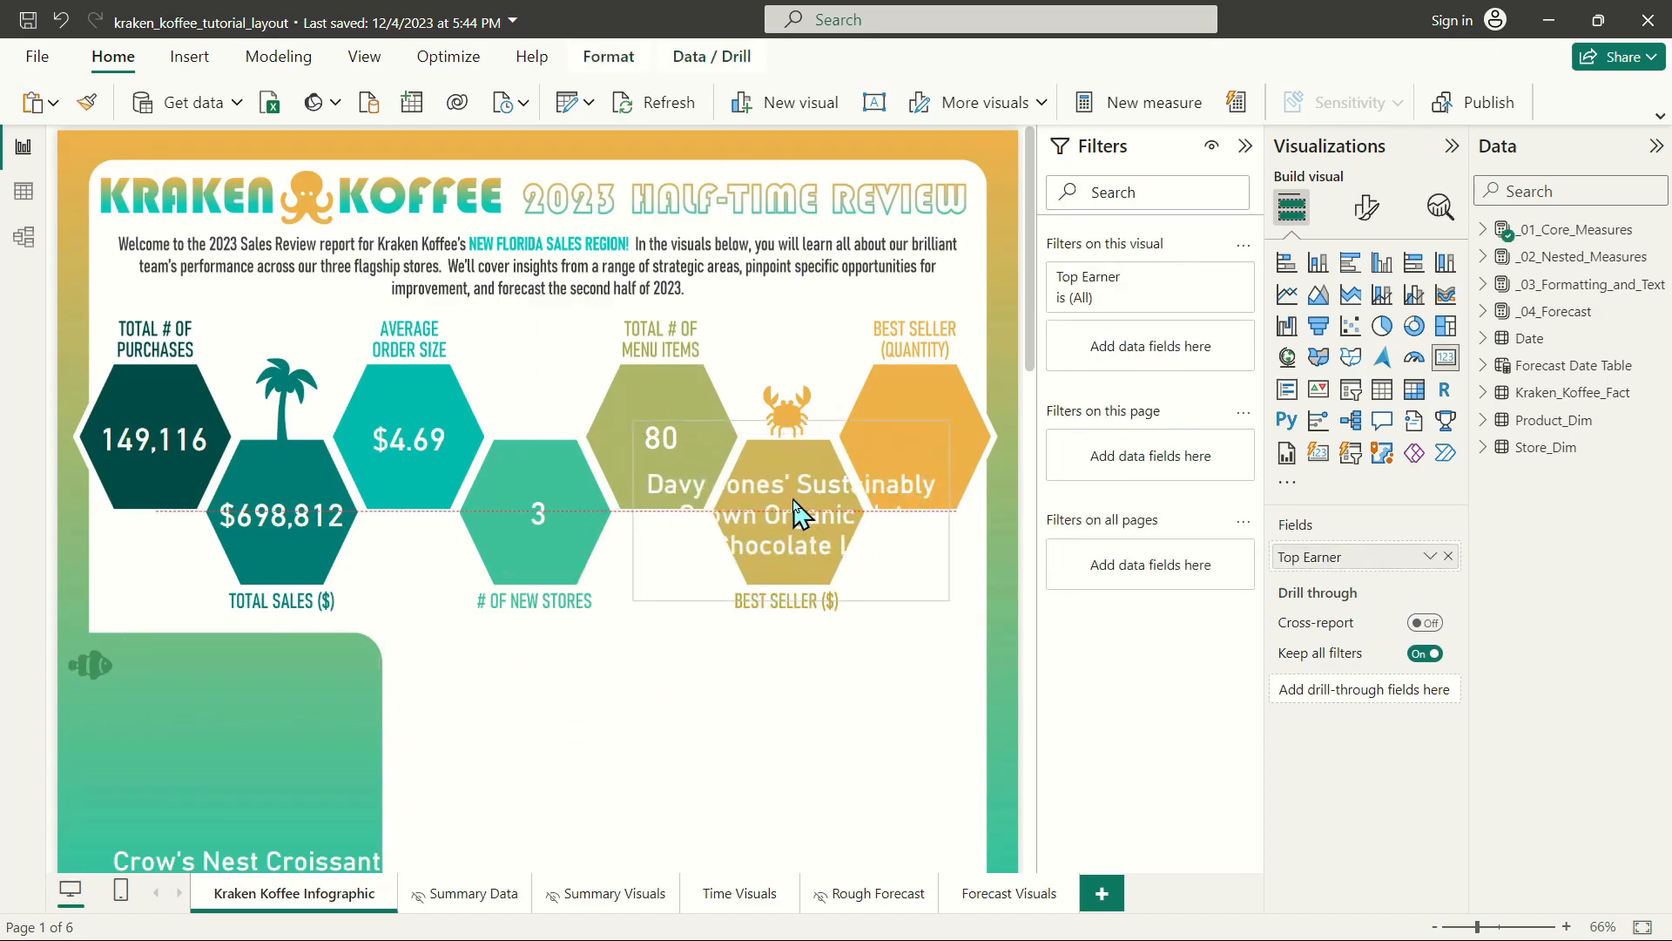
drag(224, 828, 946, 428)
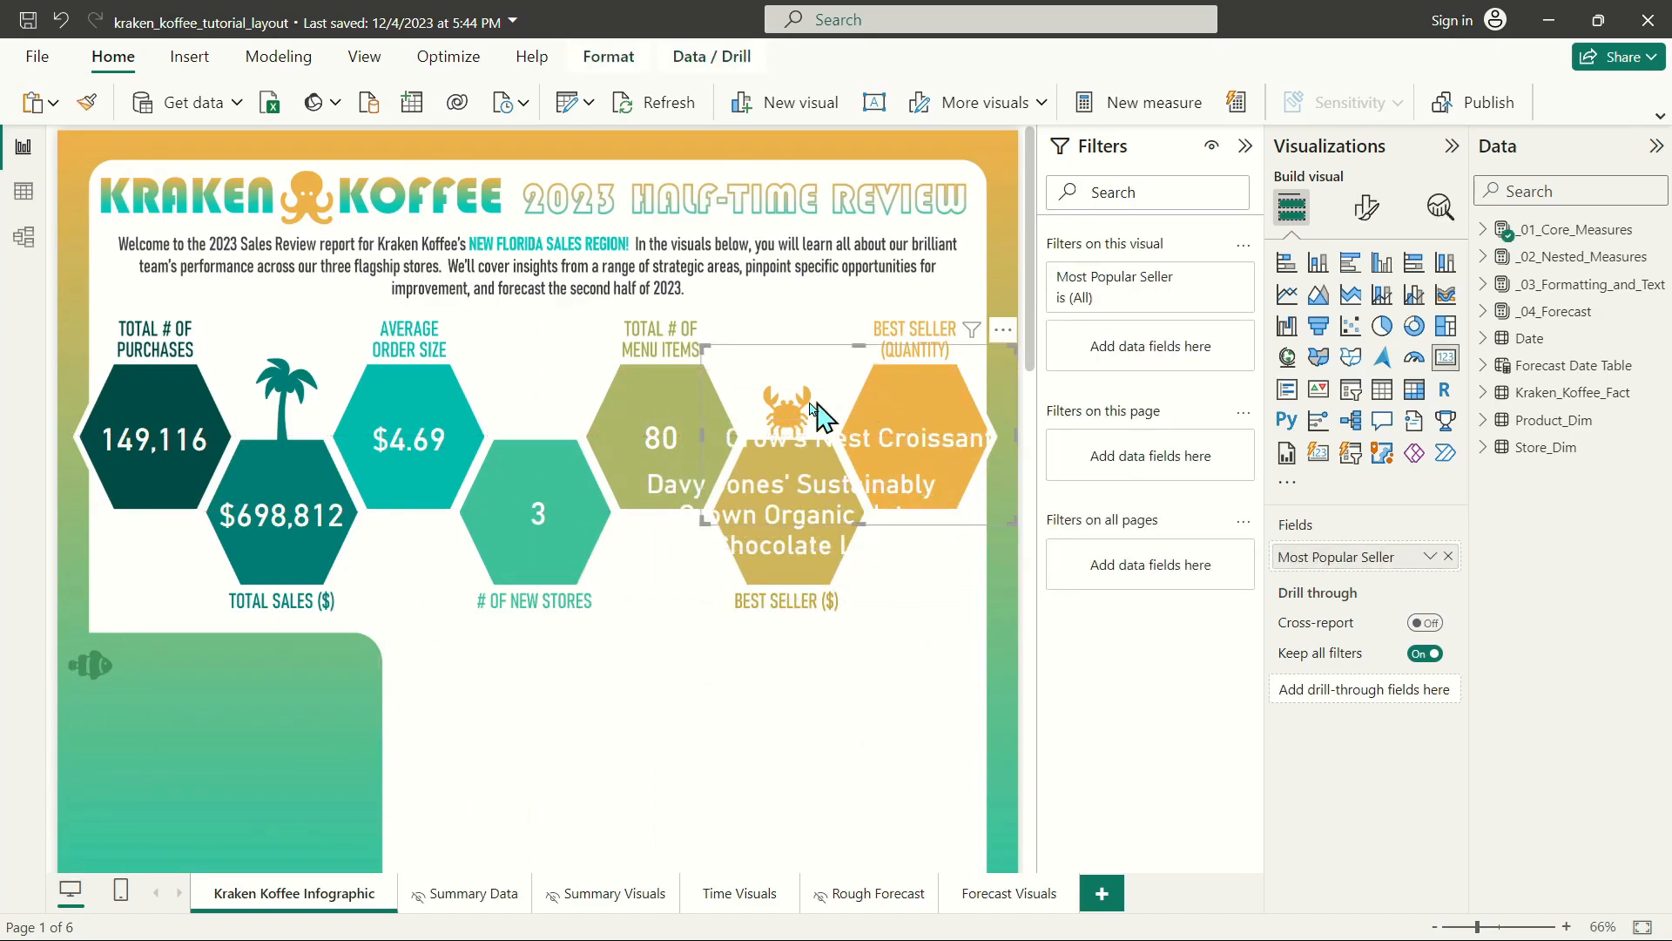
drag(705, 519, 846, 510)
drag(983, 455, 974, 463)
click(756, 523)
drag(946, 598, 850, 583)
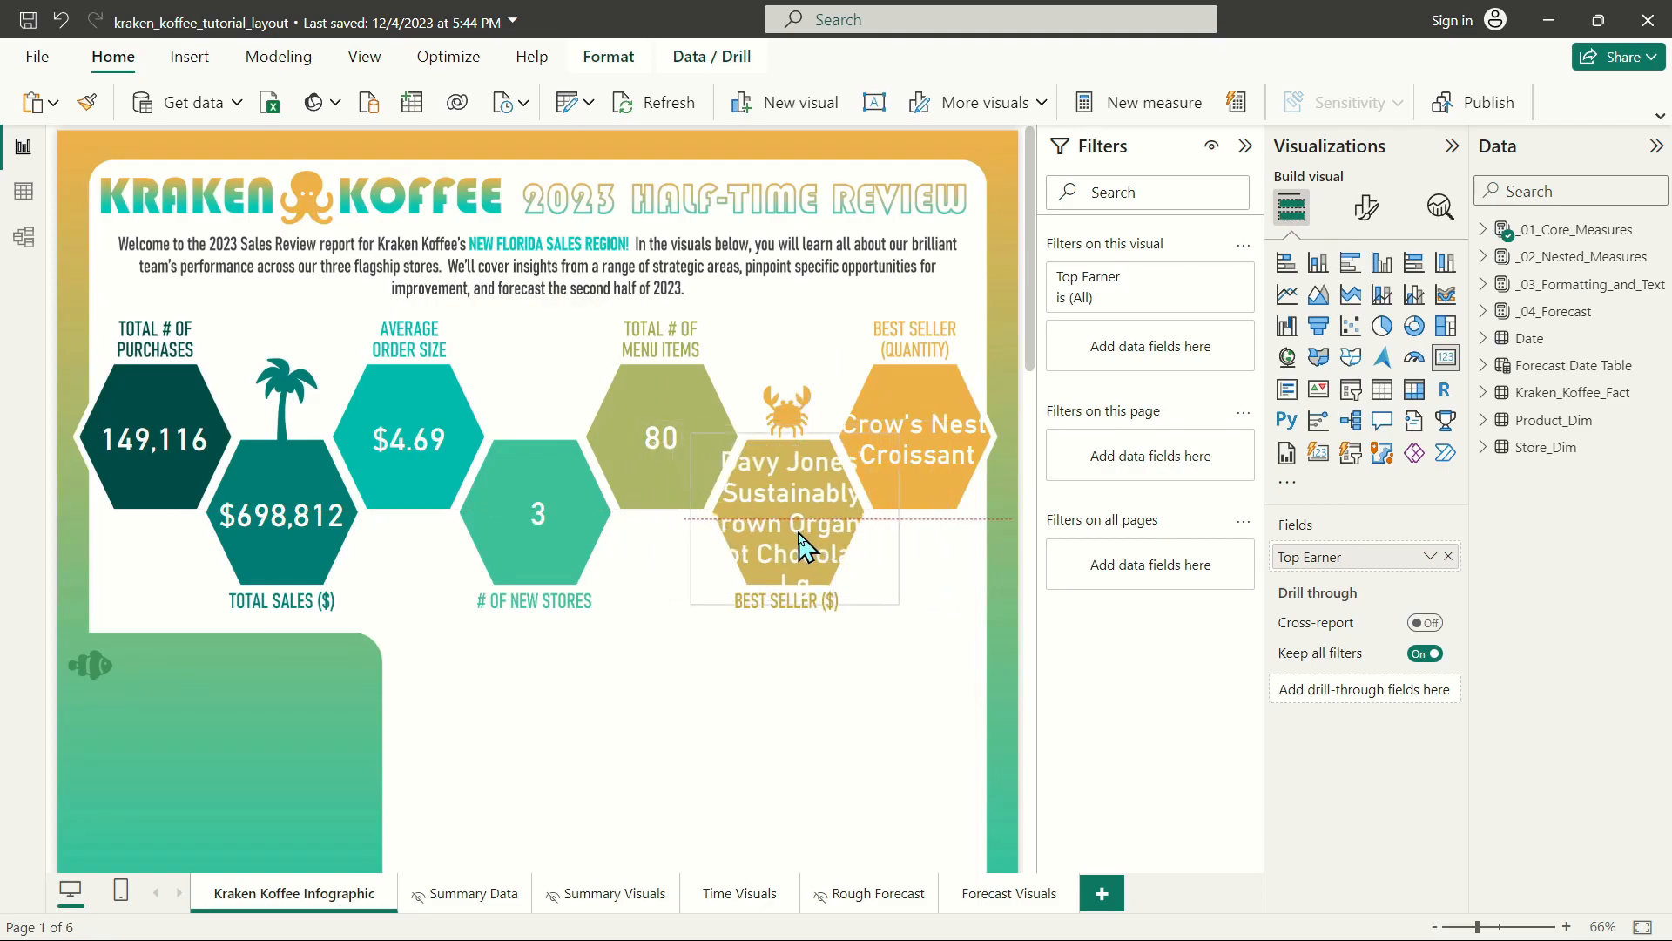
Set the callout value font size of the Top Earner and Most Popular Seller cards to 20.
ctrl+click(958, 449)
click(1366, 207)
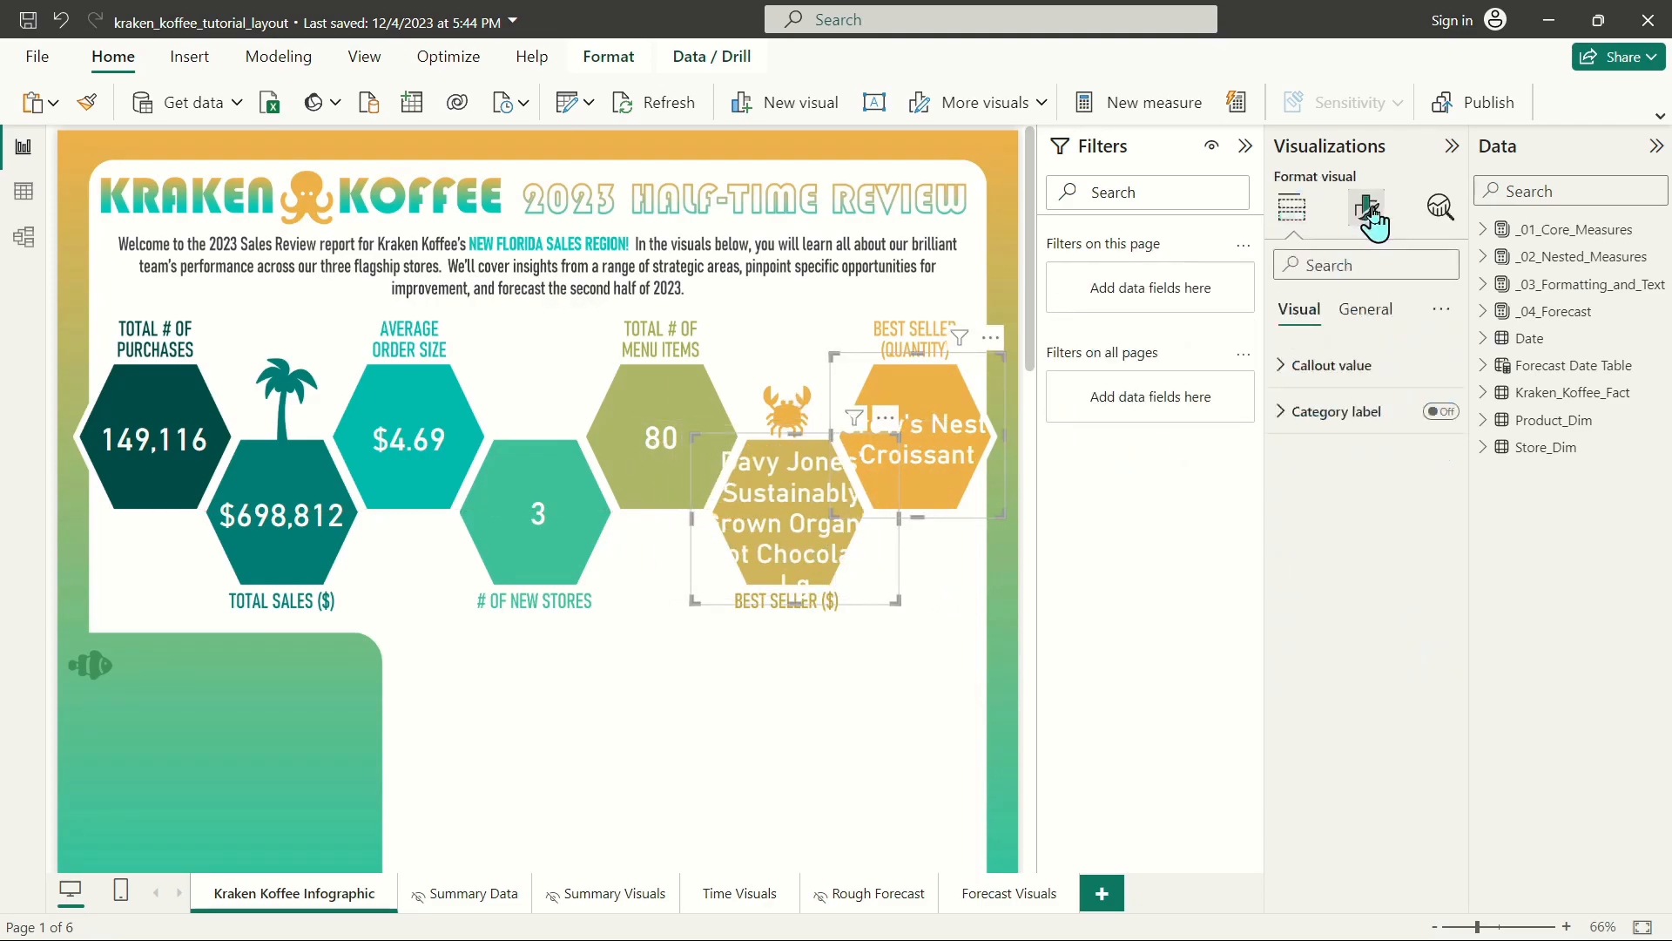
click(1310, 365)
click(1441, 445)
text(20)
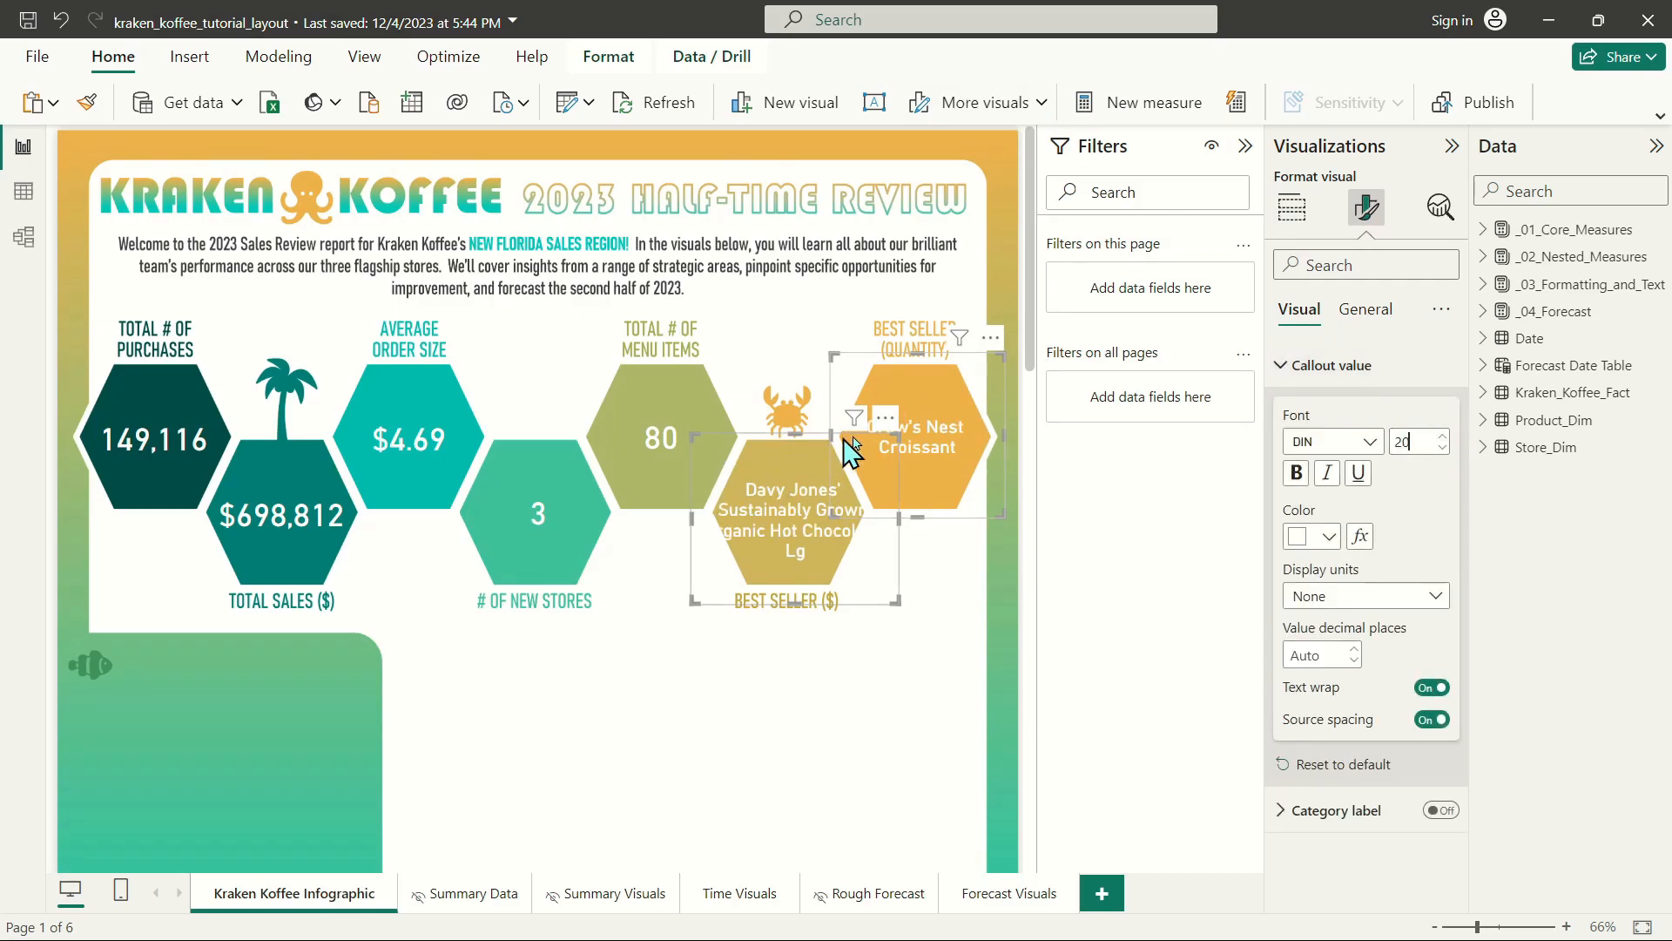
Shrink the Top Earner card and reposition it to fit its text inside the BEST SELLER ($) hexagon.
click(930, 445)
click(965, 597)
click(710, 495)
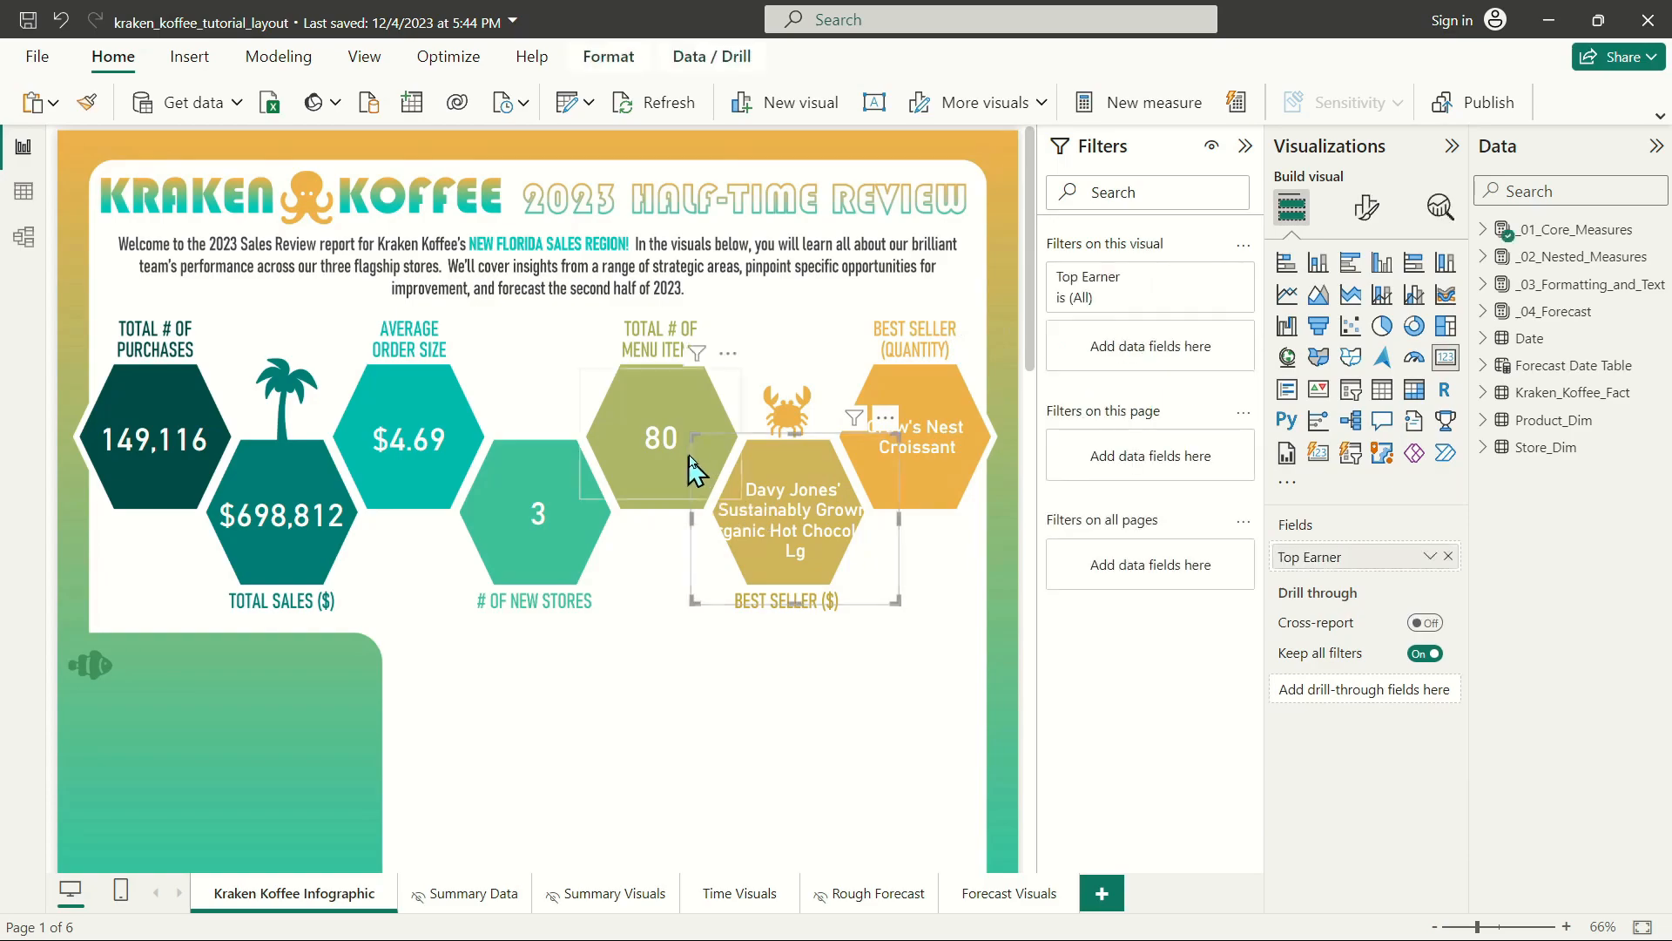
drag(699, 434, 732, 446)
drag(821, 505, 797, 495)
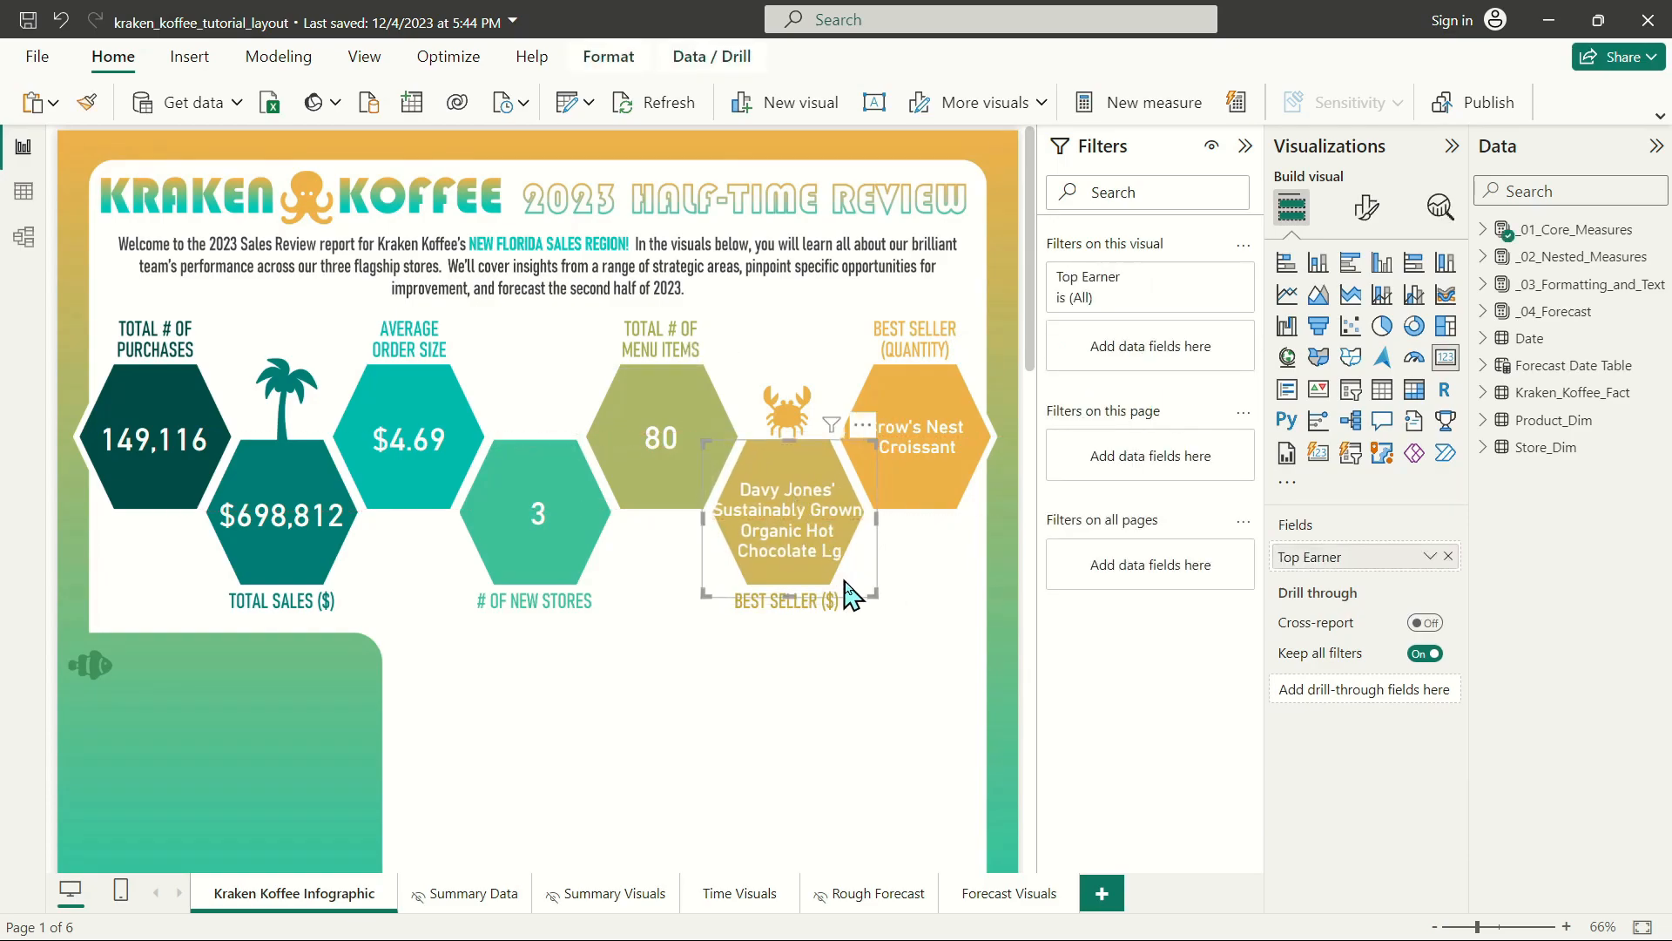
Shrink the Top Earner card further and center its text inside the BEST SELLER ($) hexagon.
drag(869, 590, 834, 533)
click(884, 550)
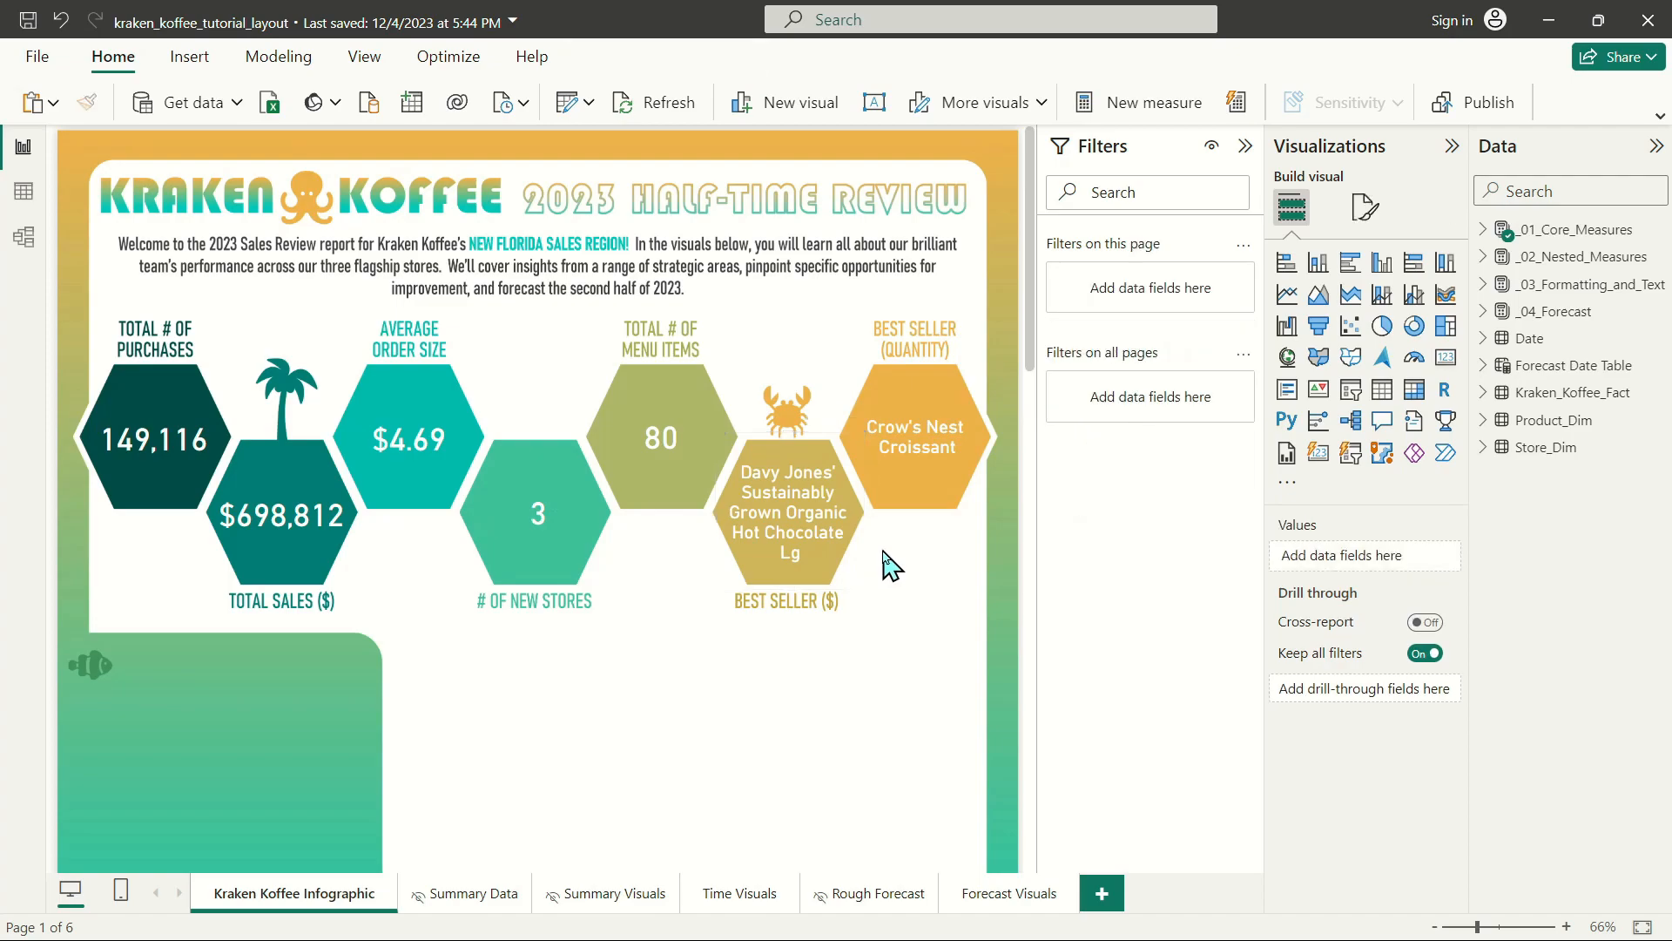
click(788, 543)
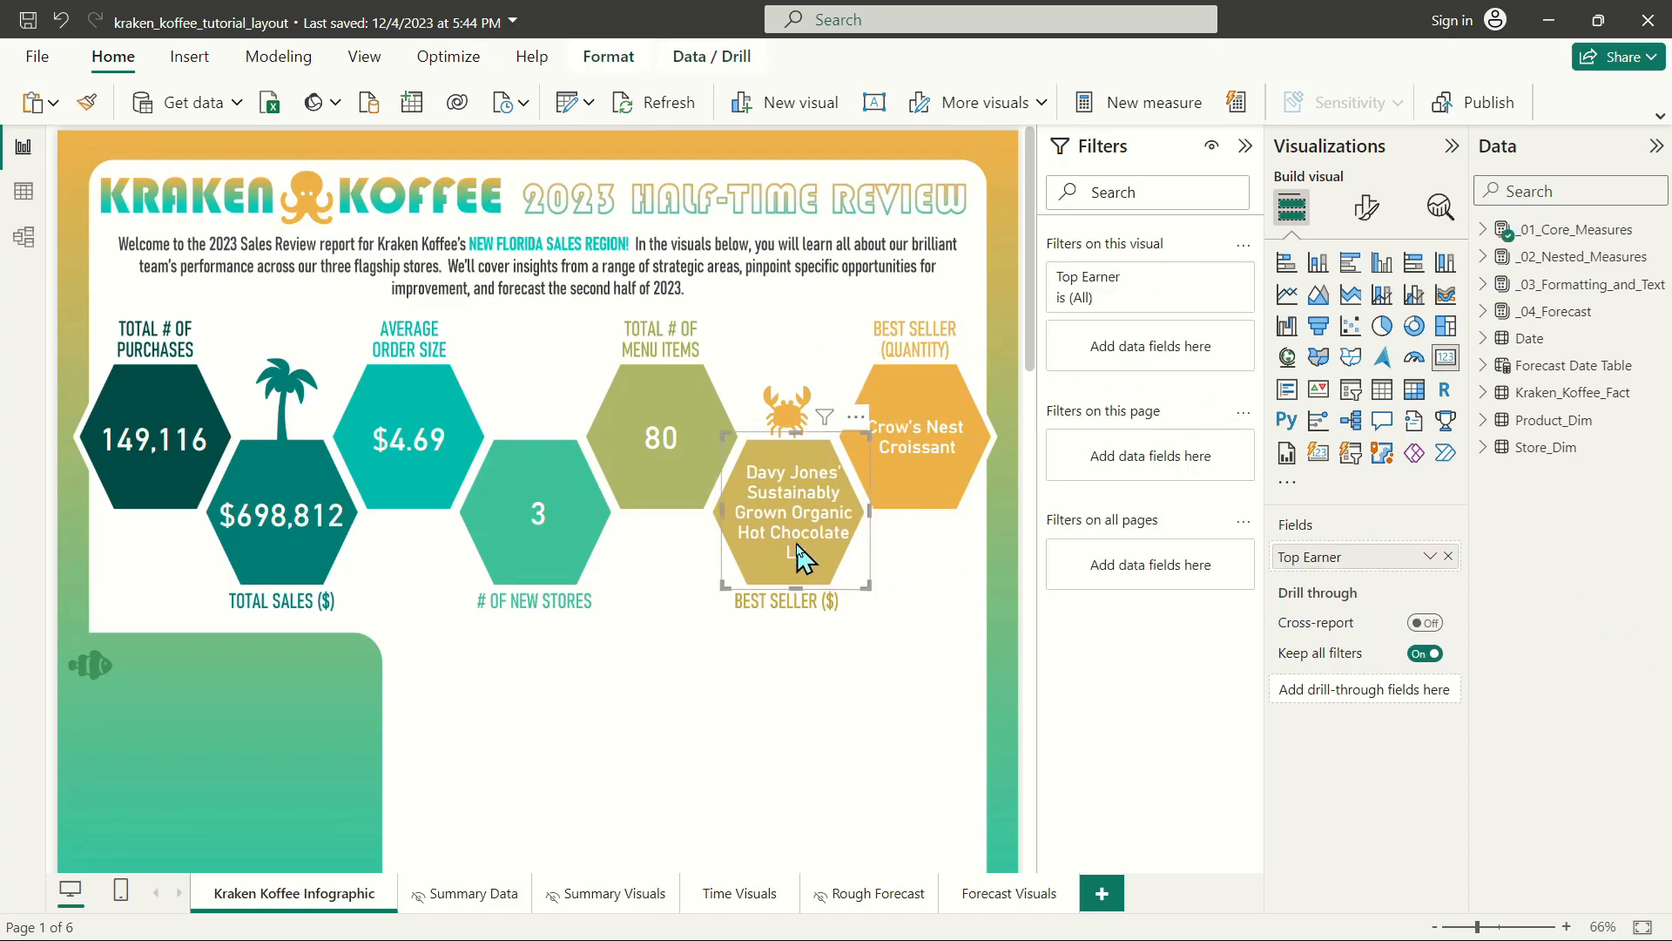
click(834, 732)
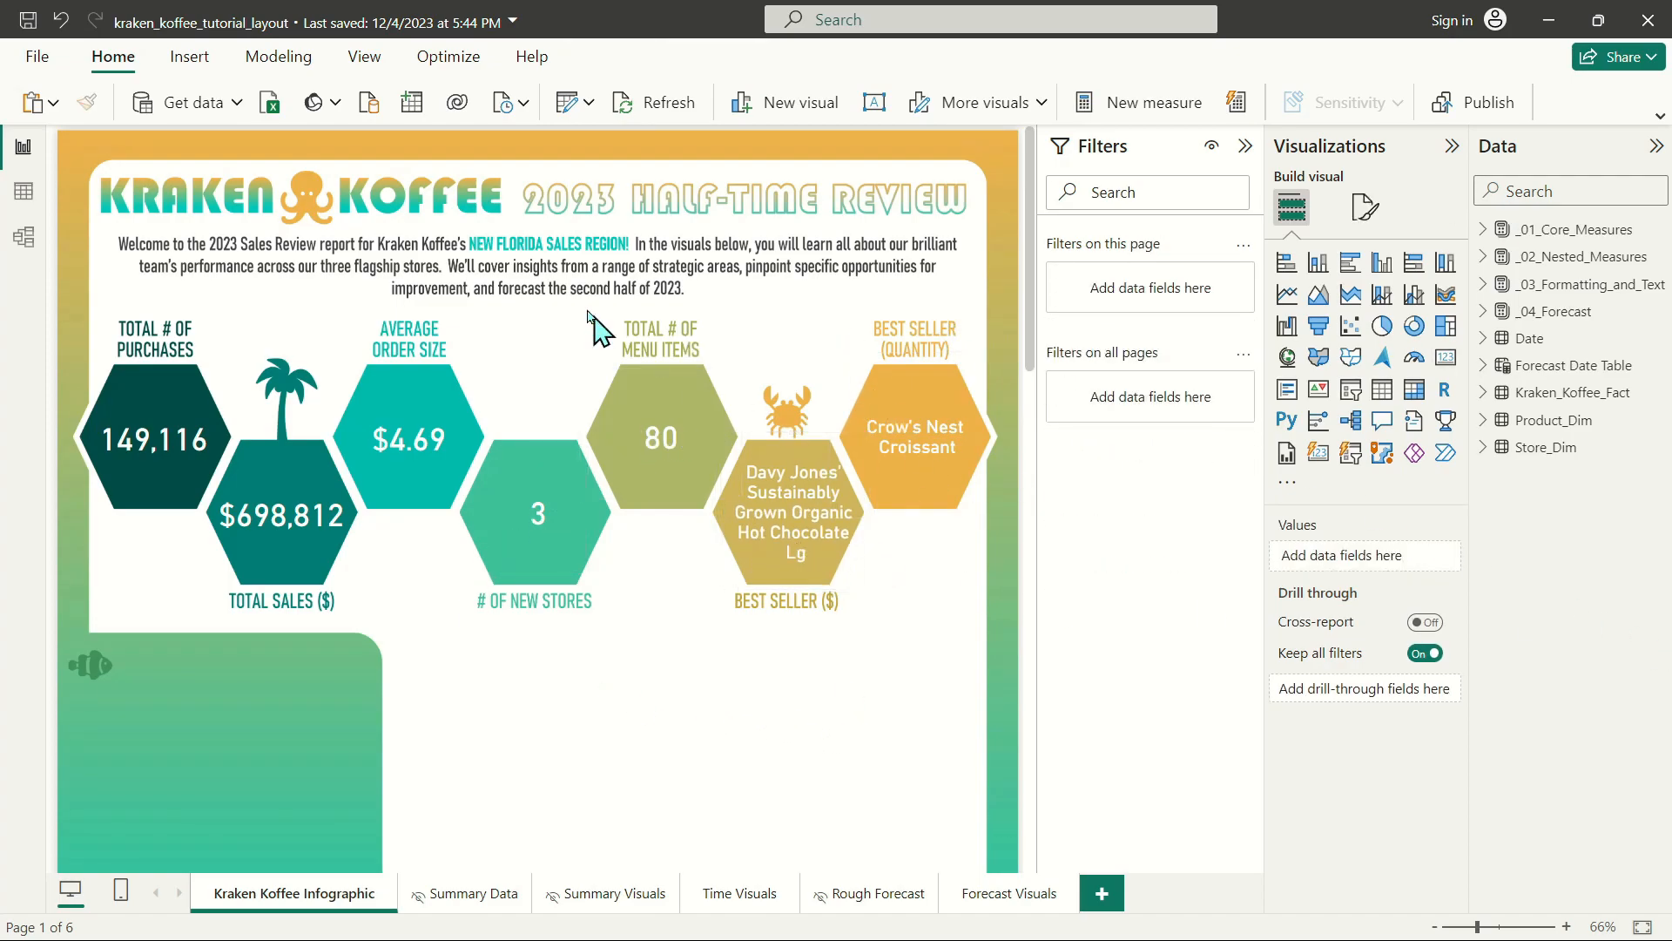
Copy both Top 10 Best-Selling Products bar charts and the product category and type column chart from Summary Visuals onto the Kraken Koffee Infographic page.
scroll(688, 409, down, 3)
scroll(688, 410, up, 3)
scroll(635, 485, down, 3)
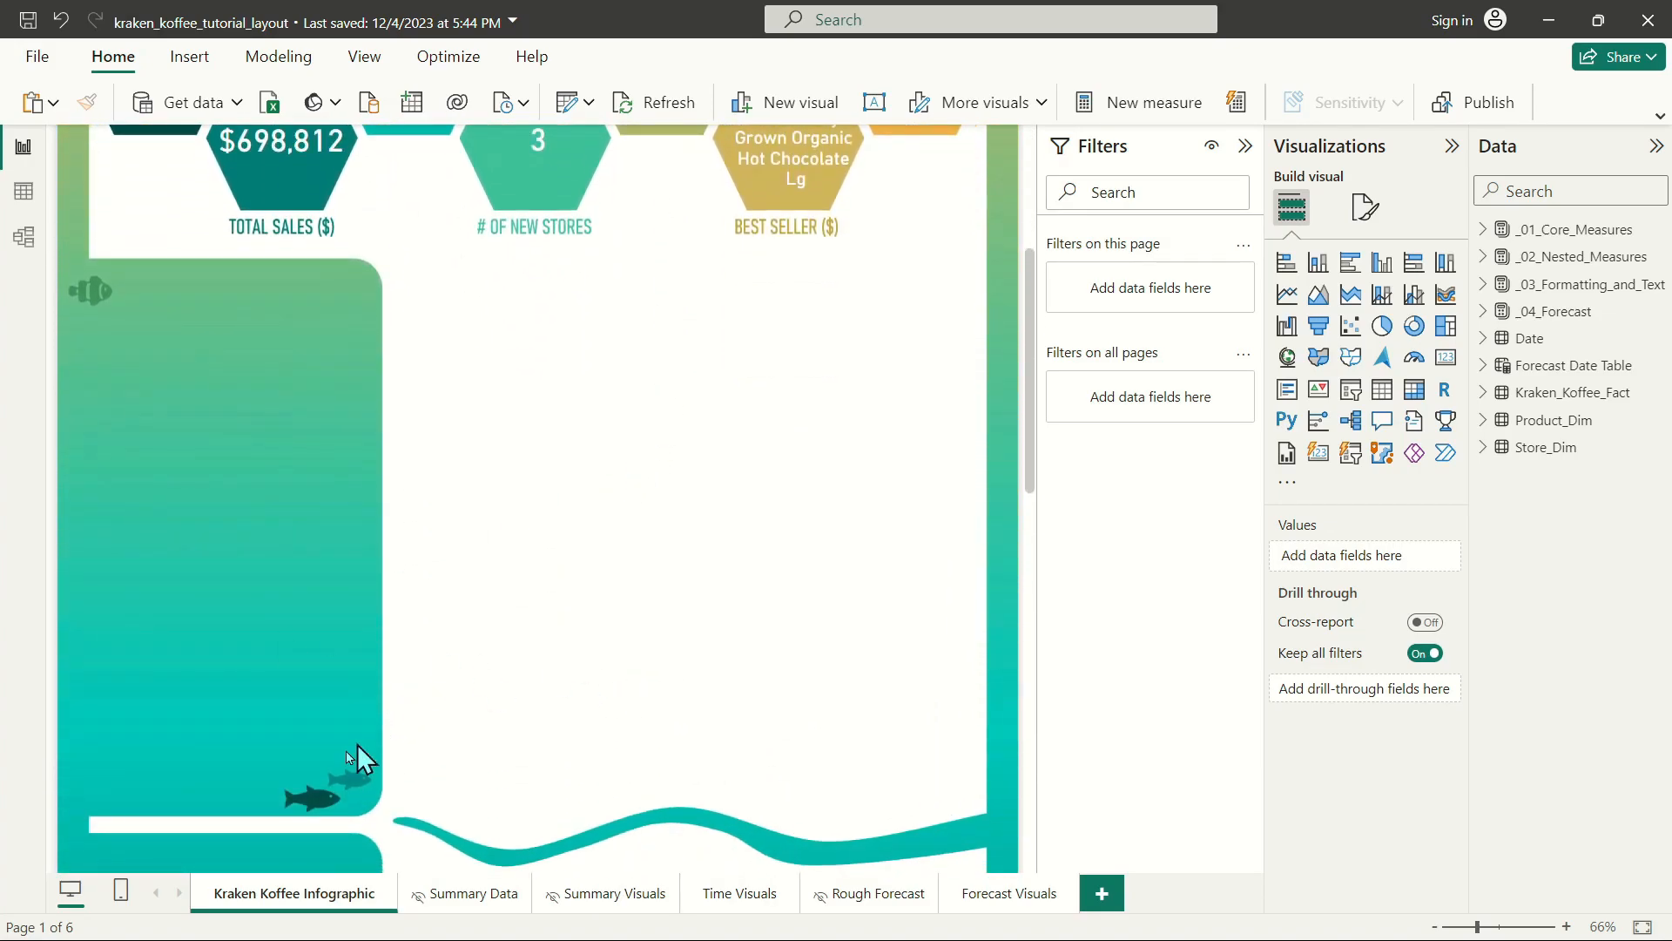
click(612, 897)
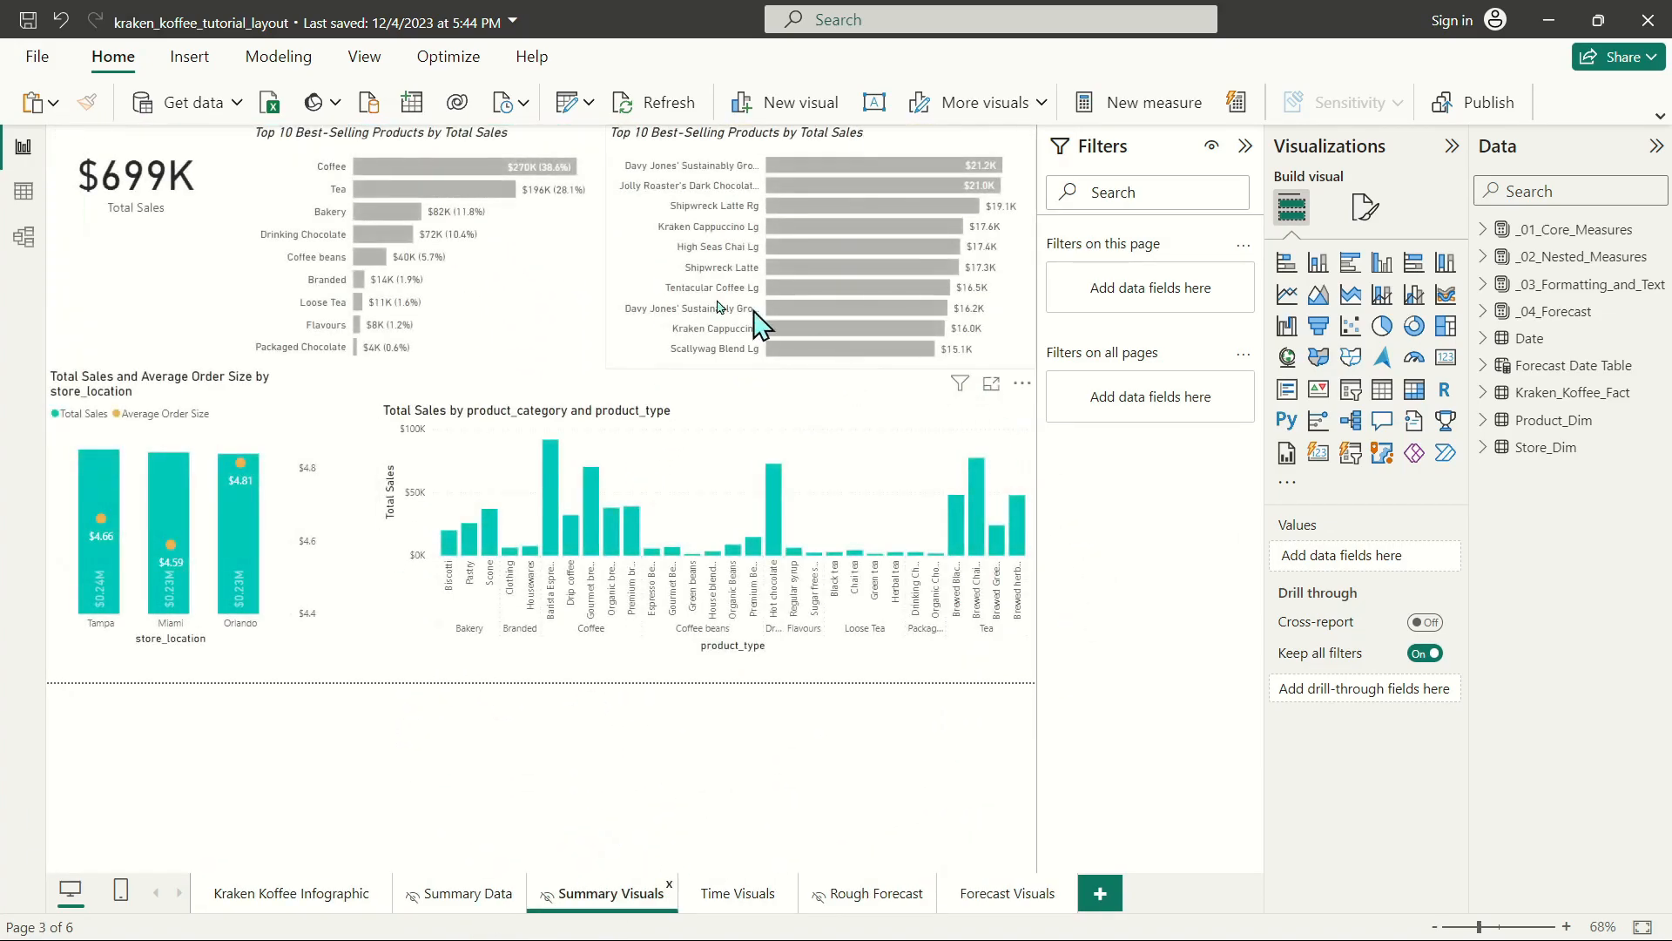
click(443, 142)
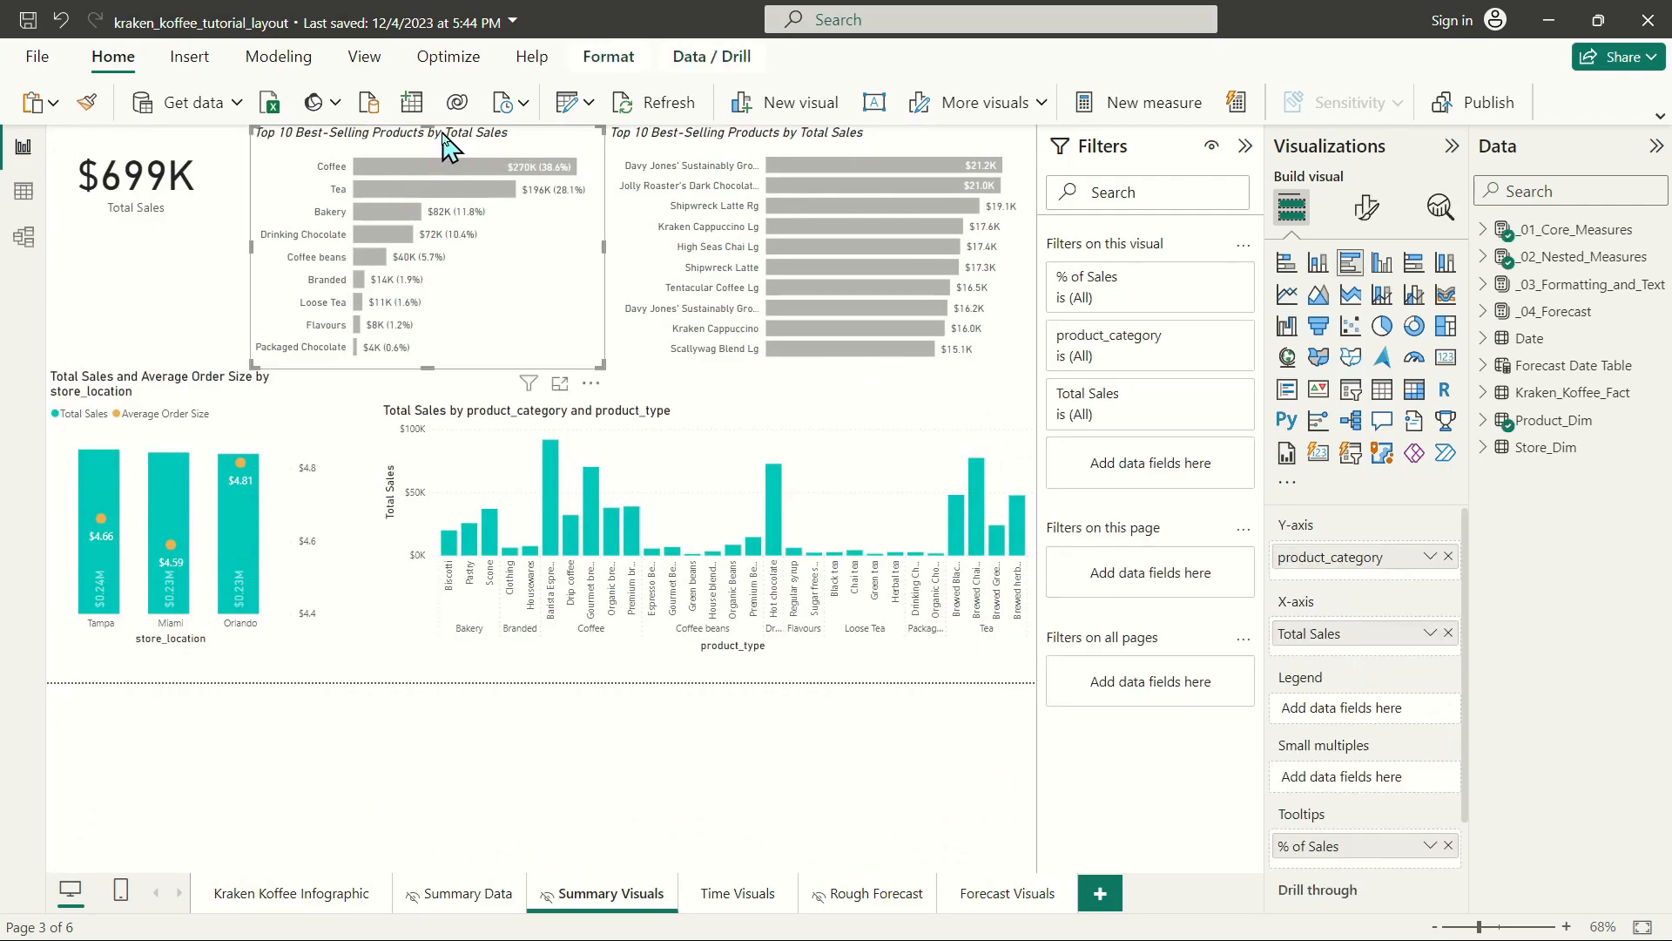
ctrl+click(719, 148)
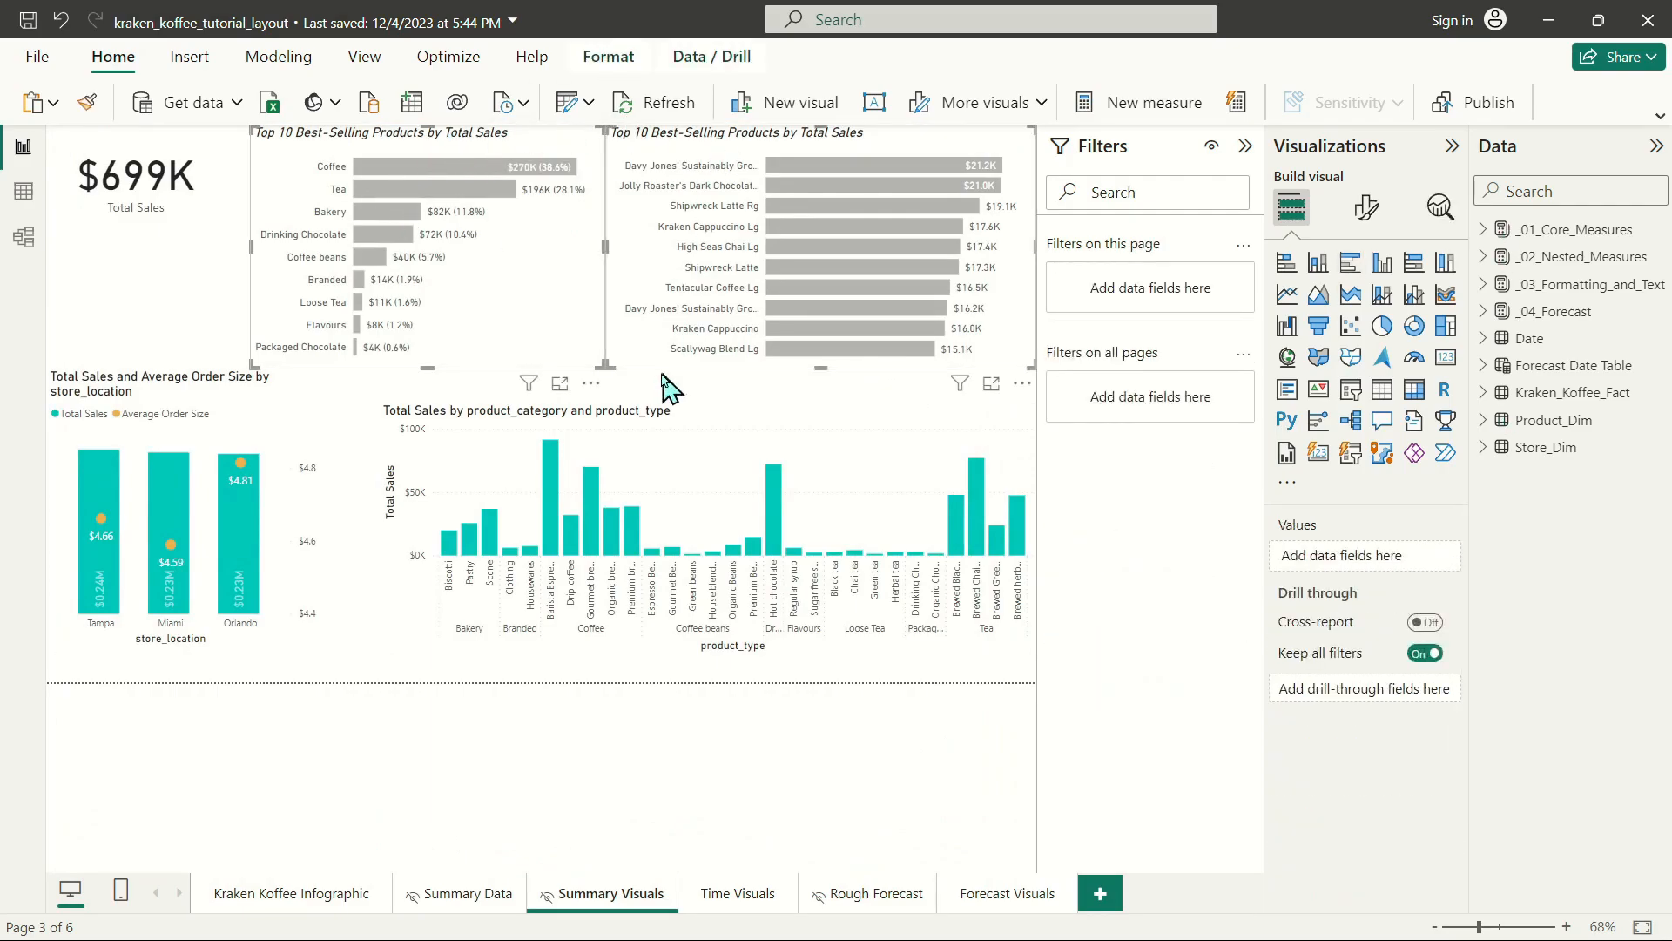
ctrl+click(662, 431)
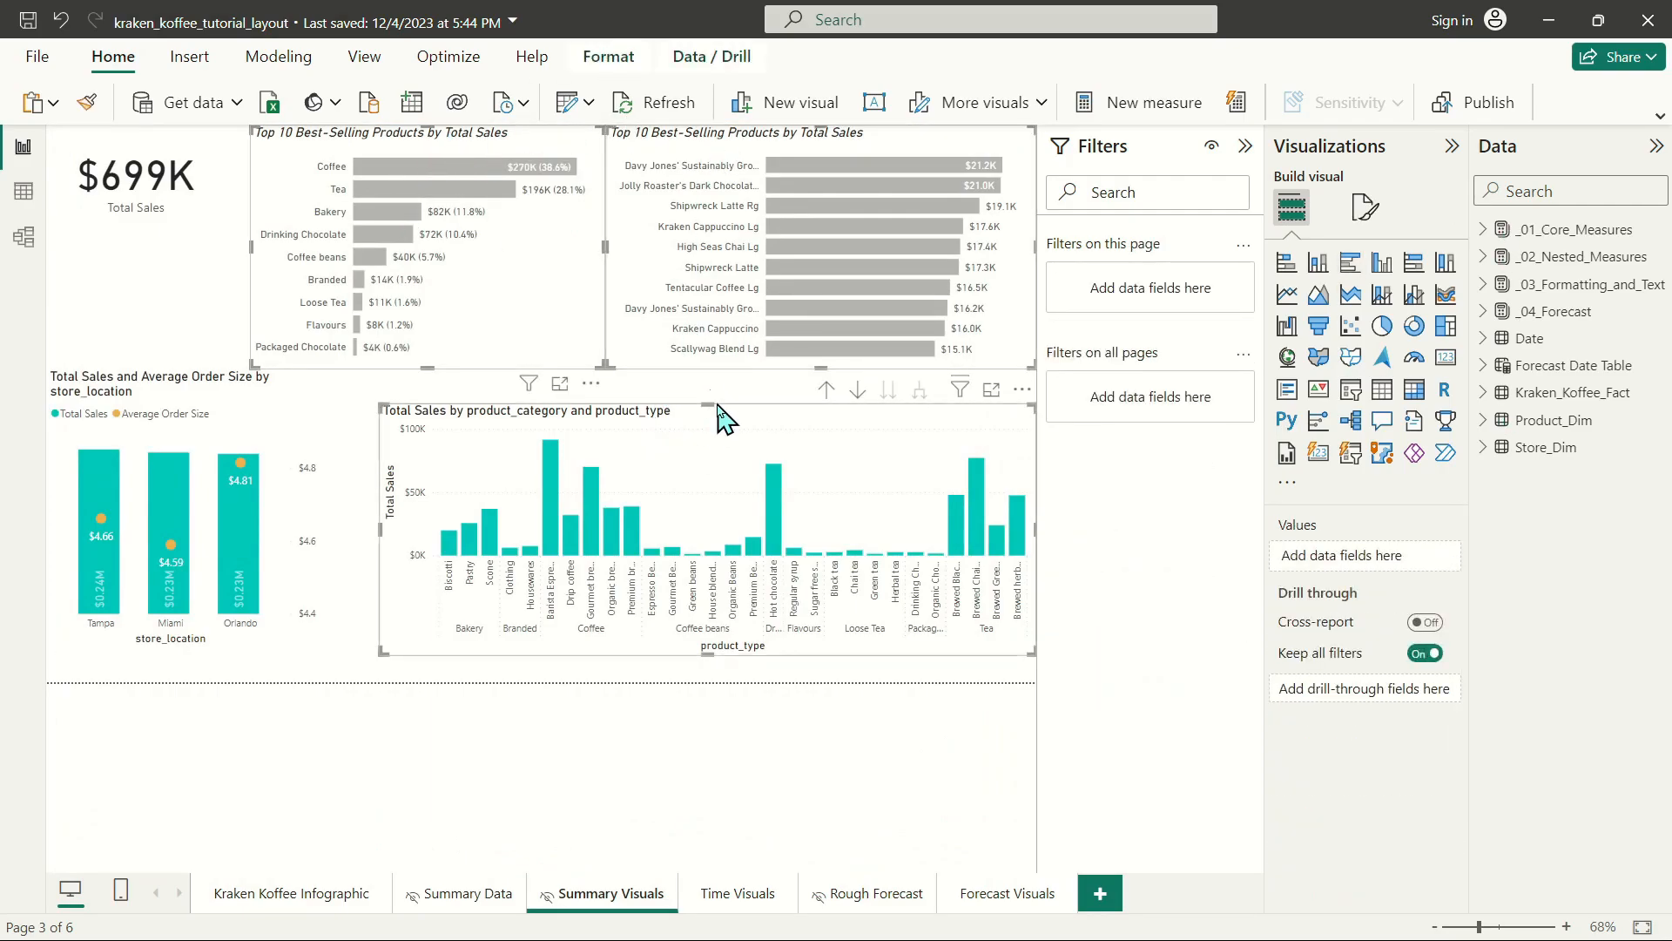
click(471, 897)
click(296, 894)
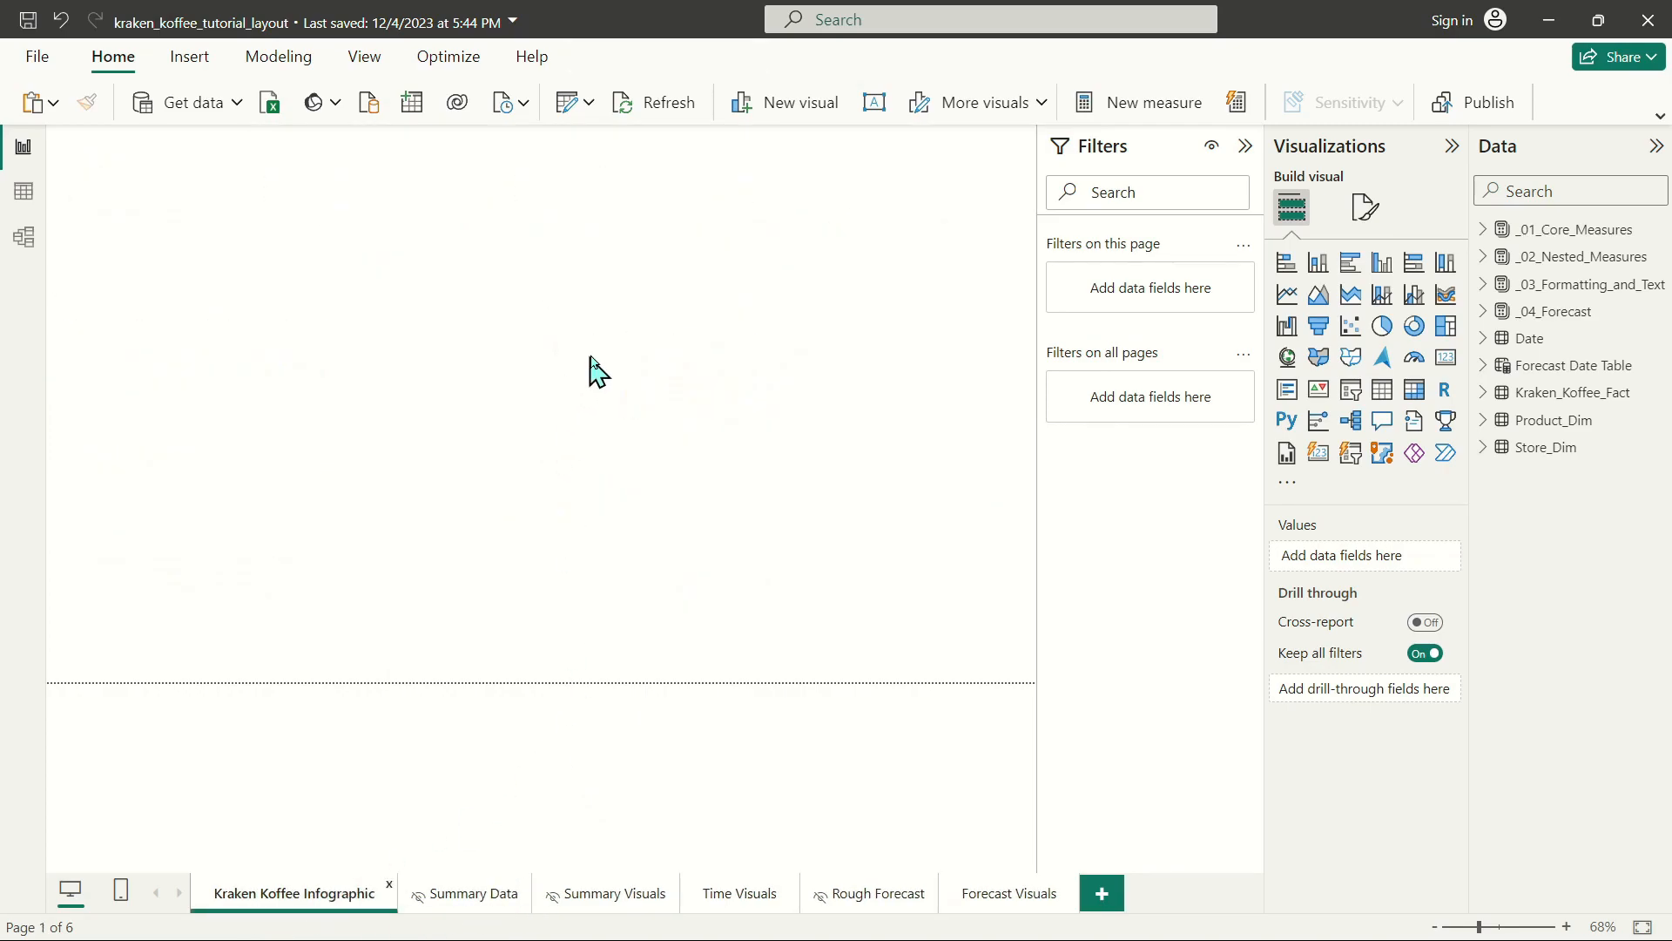
Shrink the product category and type column chart and place it in the white area just above the wave.
drag(585, 448, 574, 678)
click(498, 670)
scroll(370, 628, down, 8)
scroll(707, 477, up, 8)
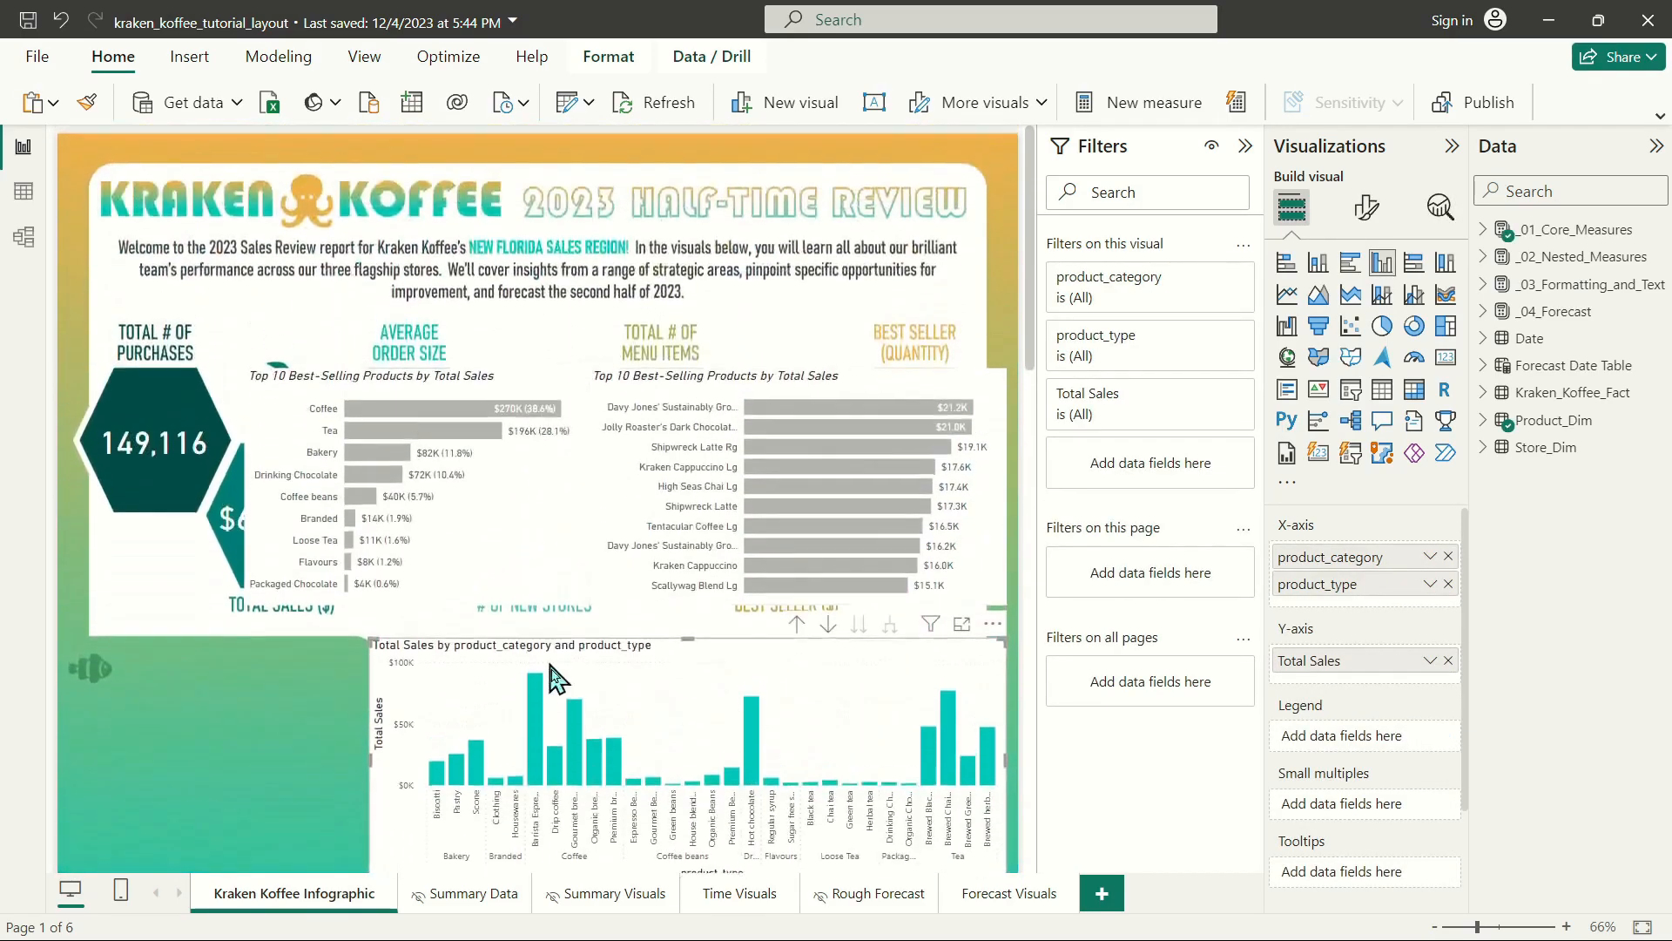
drag(376, 644, 403, 683)
scroll(572, 660, down, 5)
scroll(612, 555, up, 3)
drag(683, 325, 673, 568)
drag(914, 798, 973, 798)
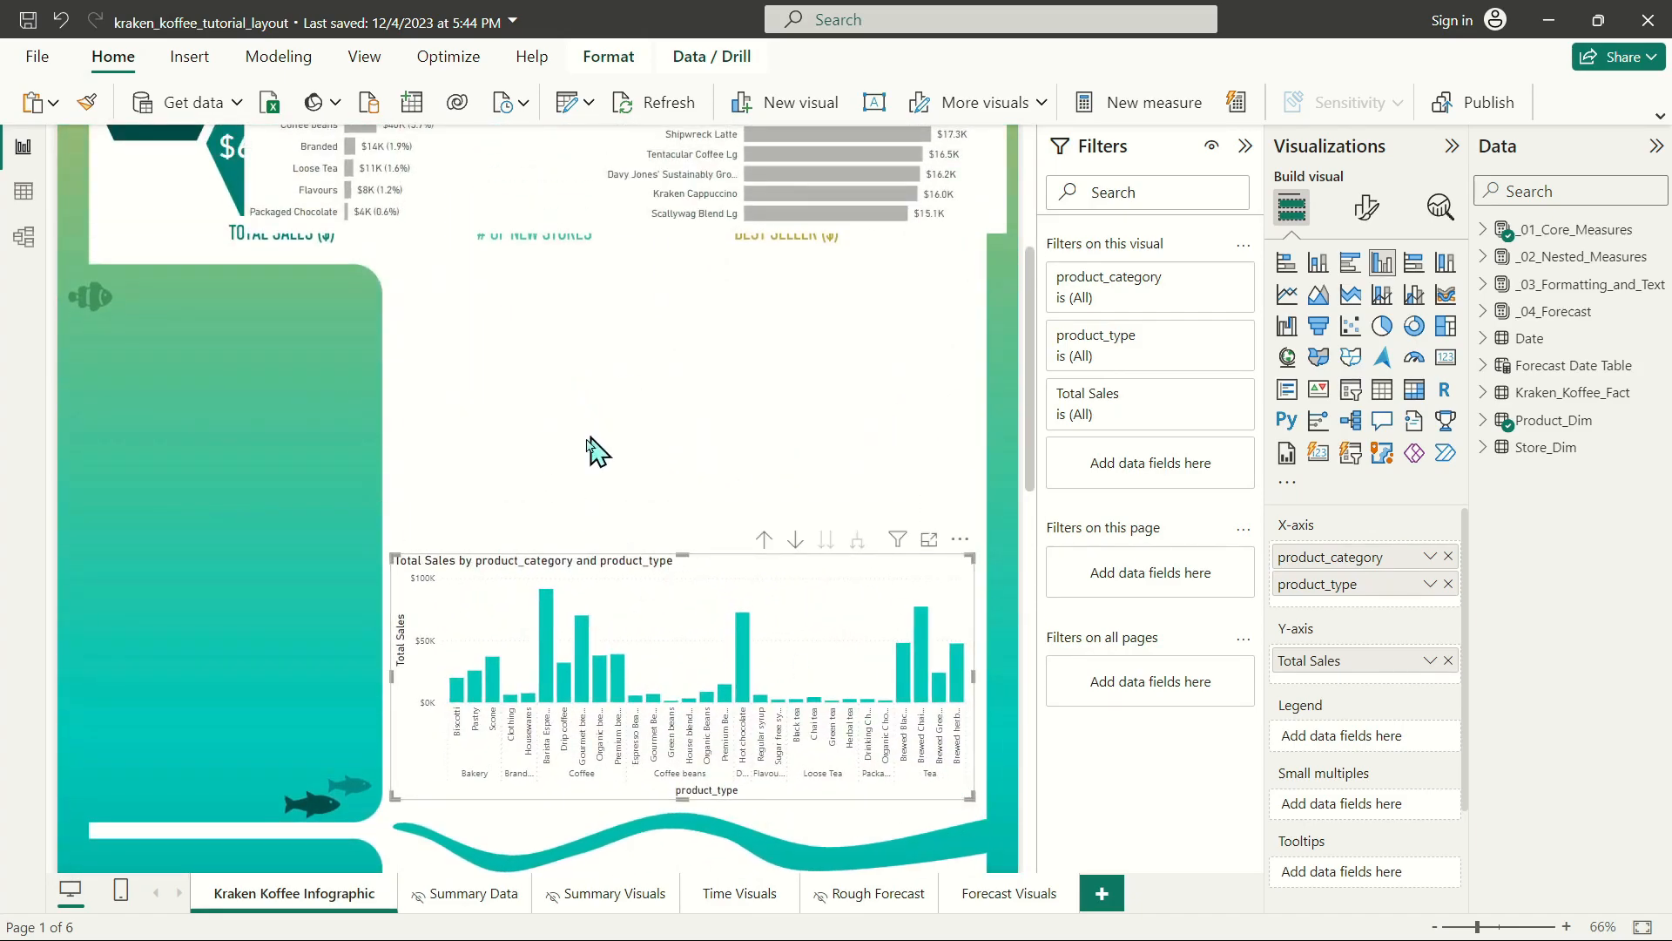
Move the product category bar chart above the left part of the column chart and narrow it.
scroll(590, 437, up, 5)
drag(395, 383, 549, 633)
scroll(735, 623, down, 5)
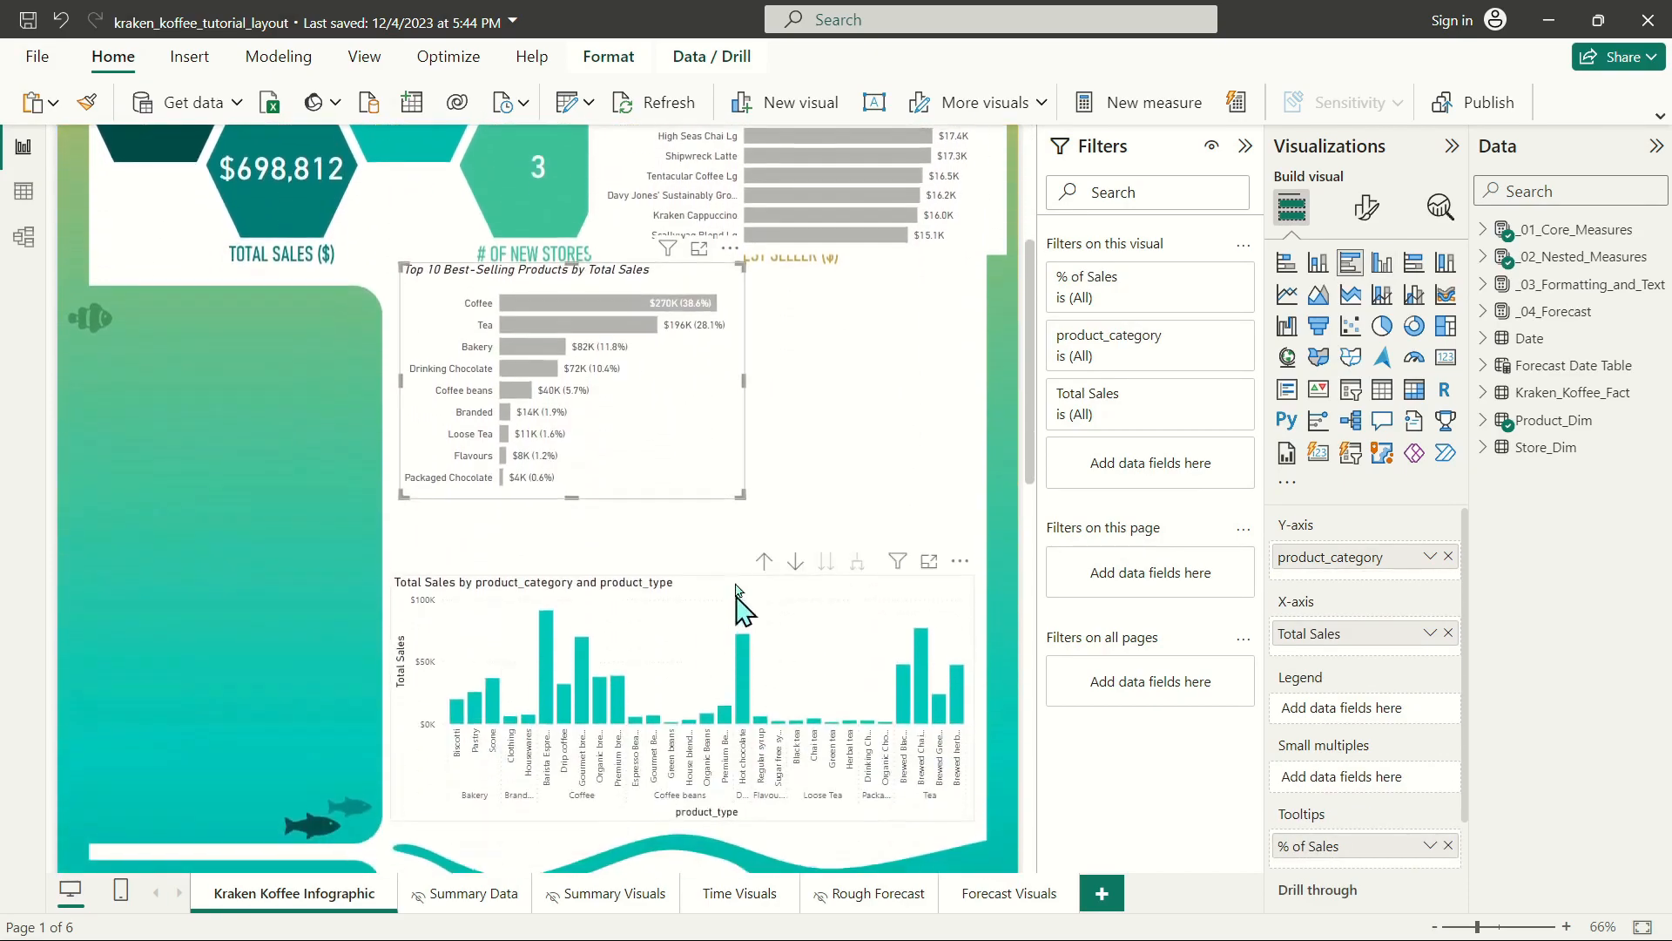
drag(739, 476, 658, 492)
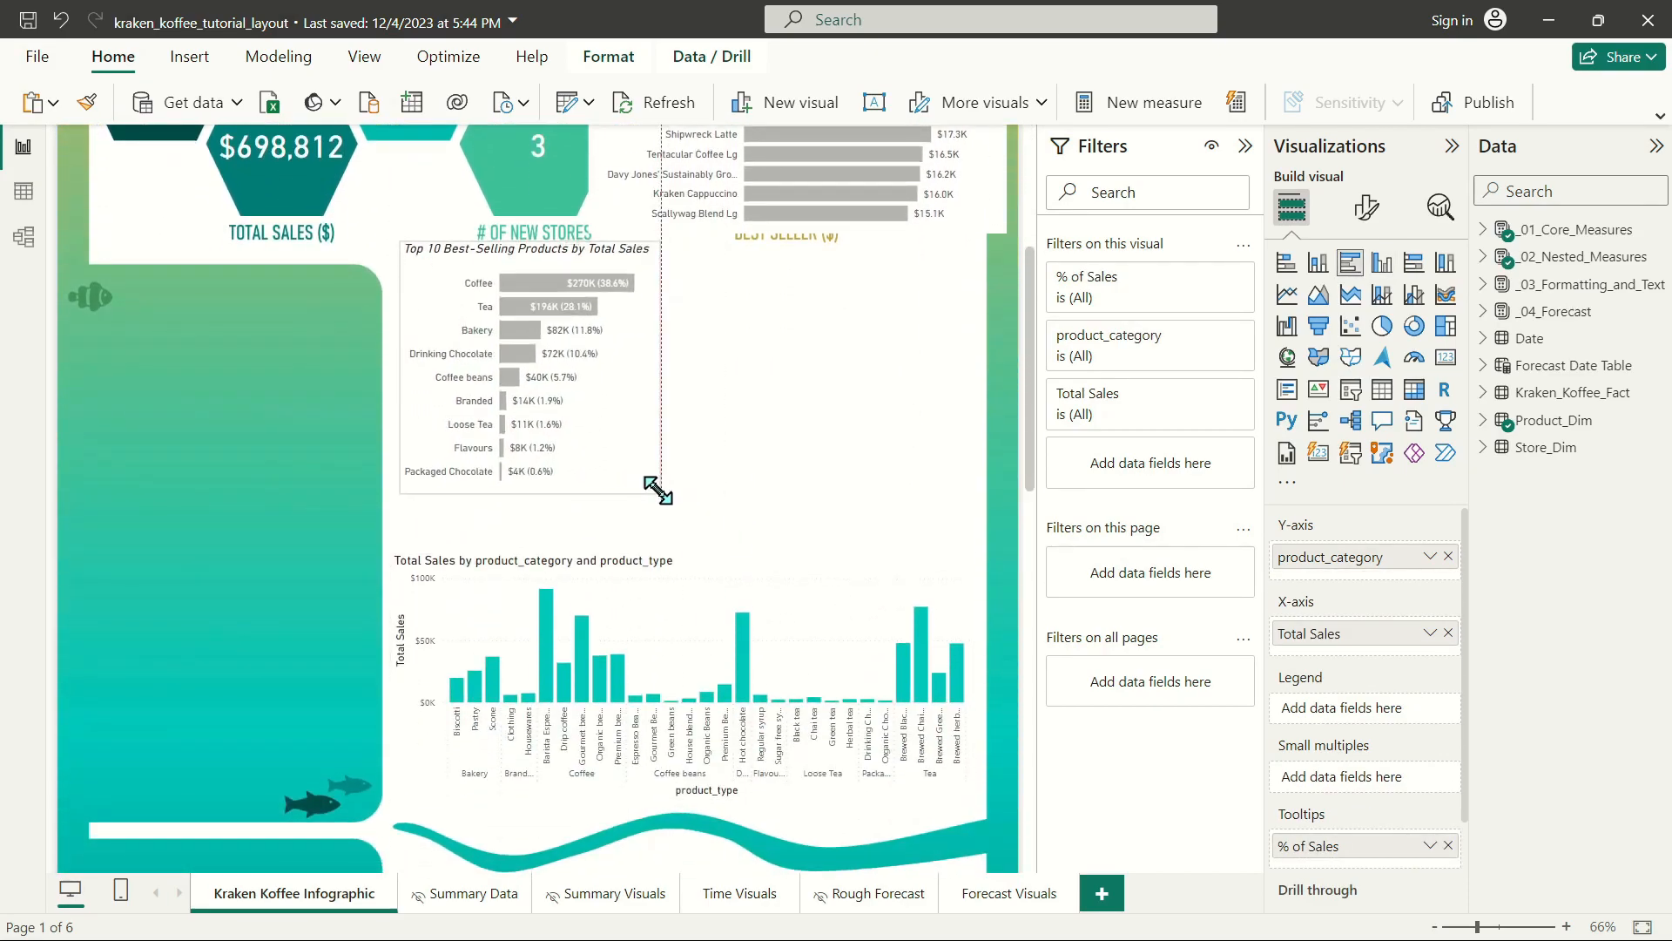
drag(564, 269, 537, 296)
Move the product detail bar chart beside the category bar chart and resize it to fit above the column chart.
scroll(765, 291, up, 5)
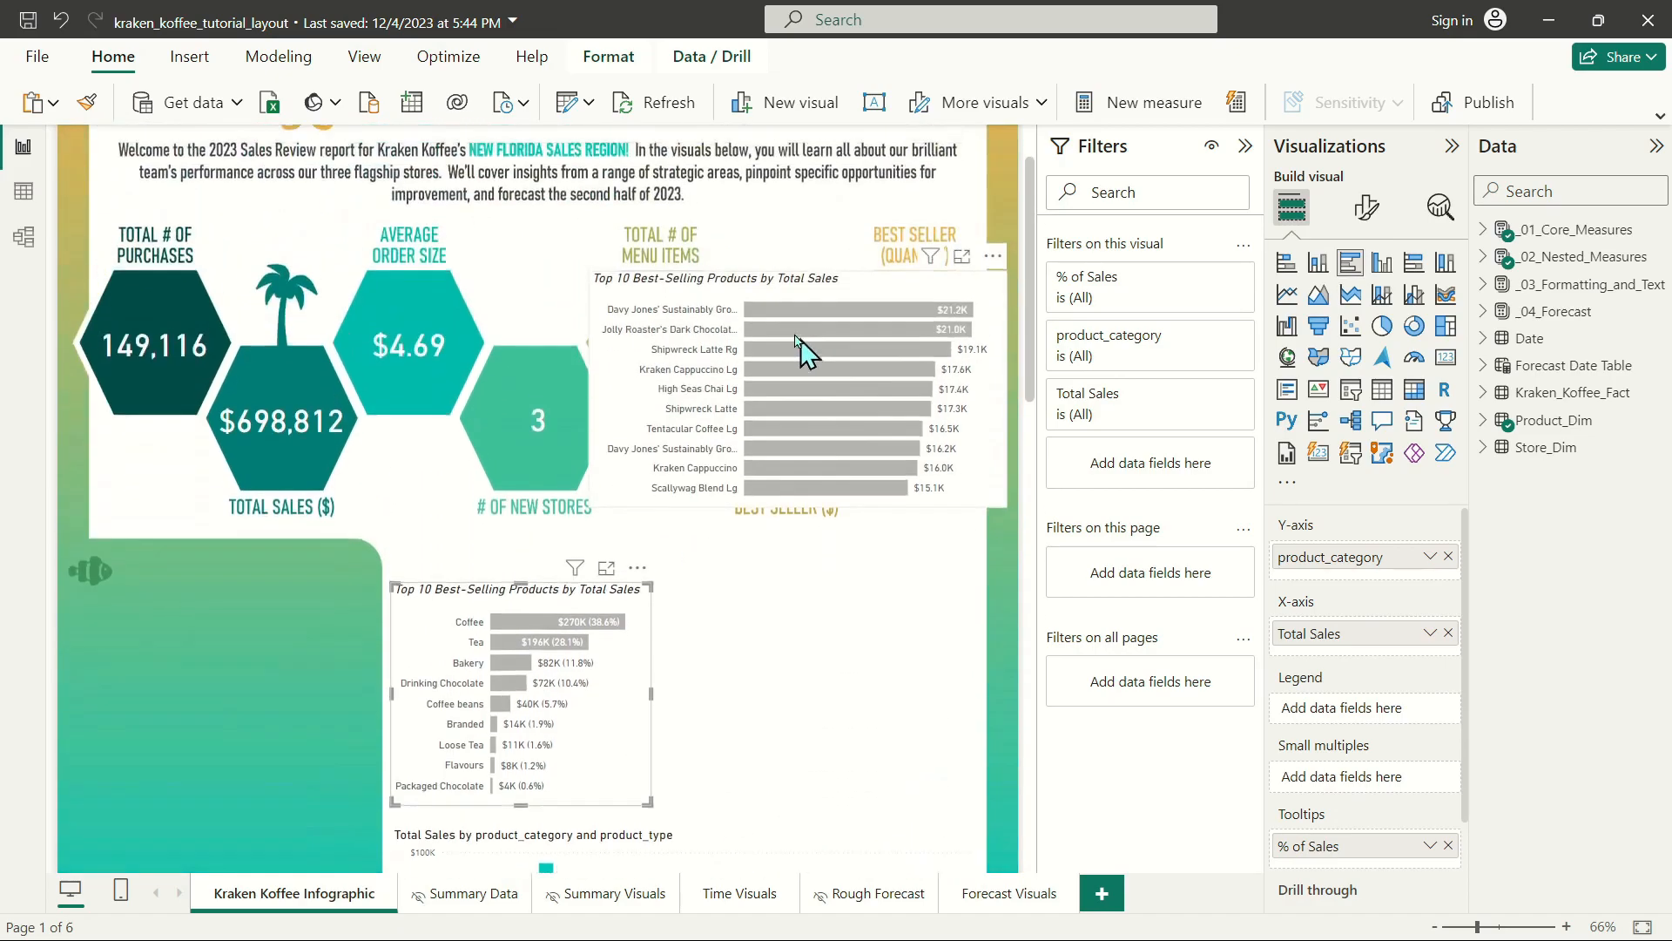
drag(717, 414, 786, 610)
scroll(787, 610, down, 4)
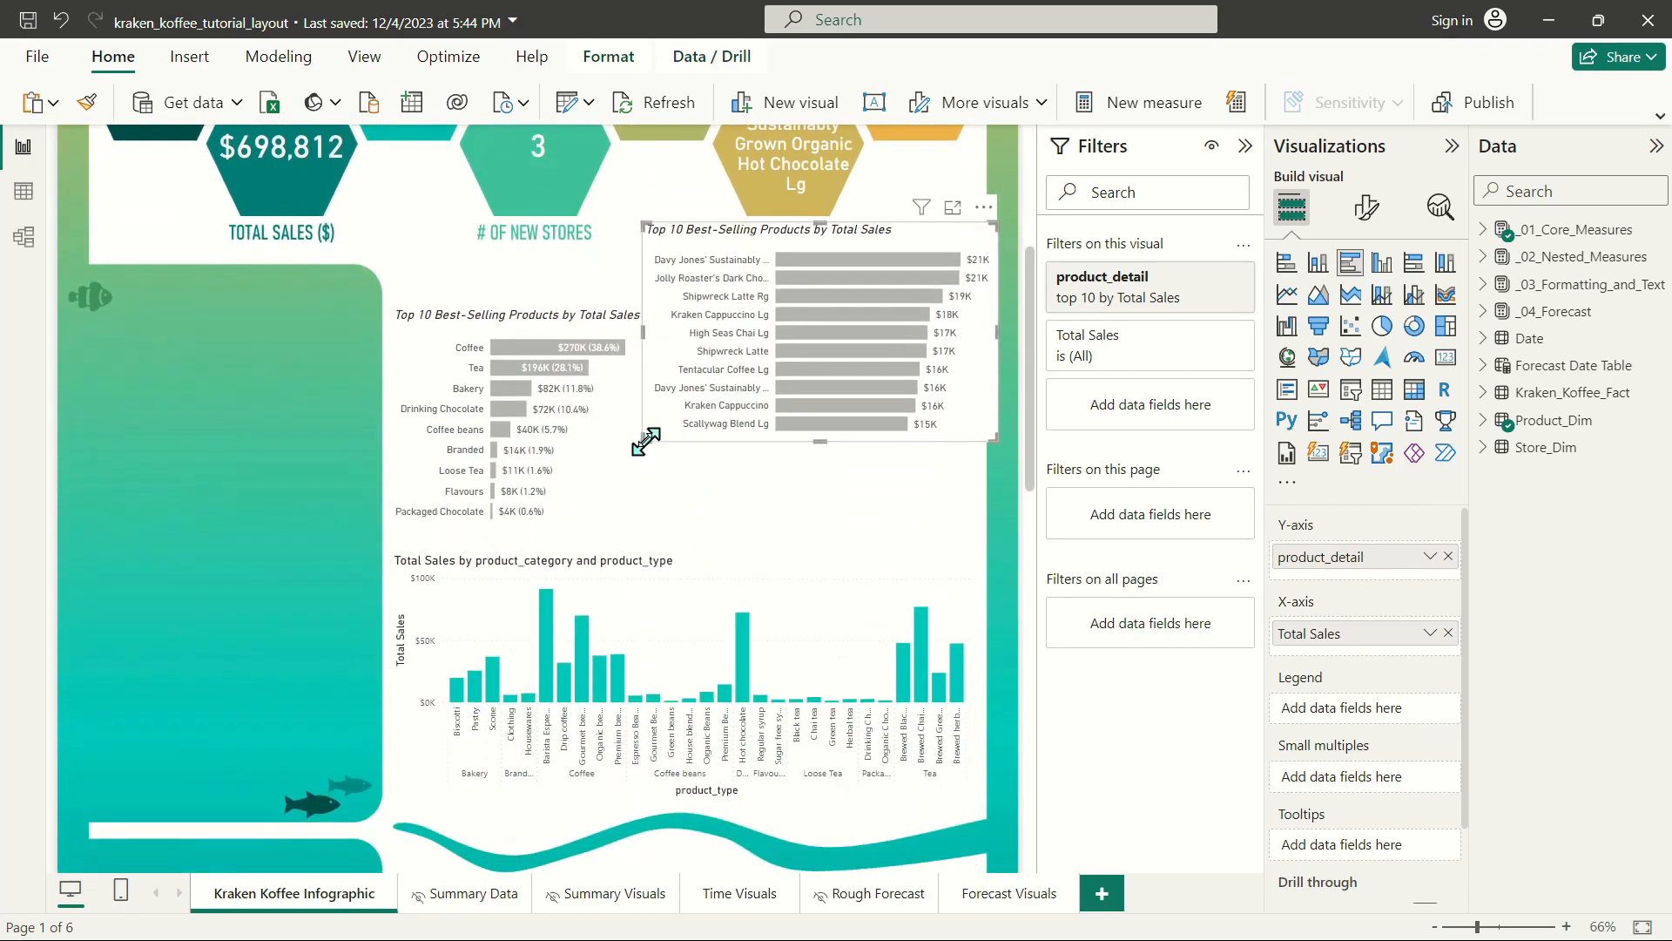
drag(642, 443, 664, 465)
drag(752, 261, 763, 306)
drag(984, 539, 969, 537)
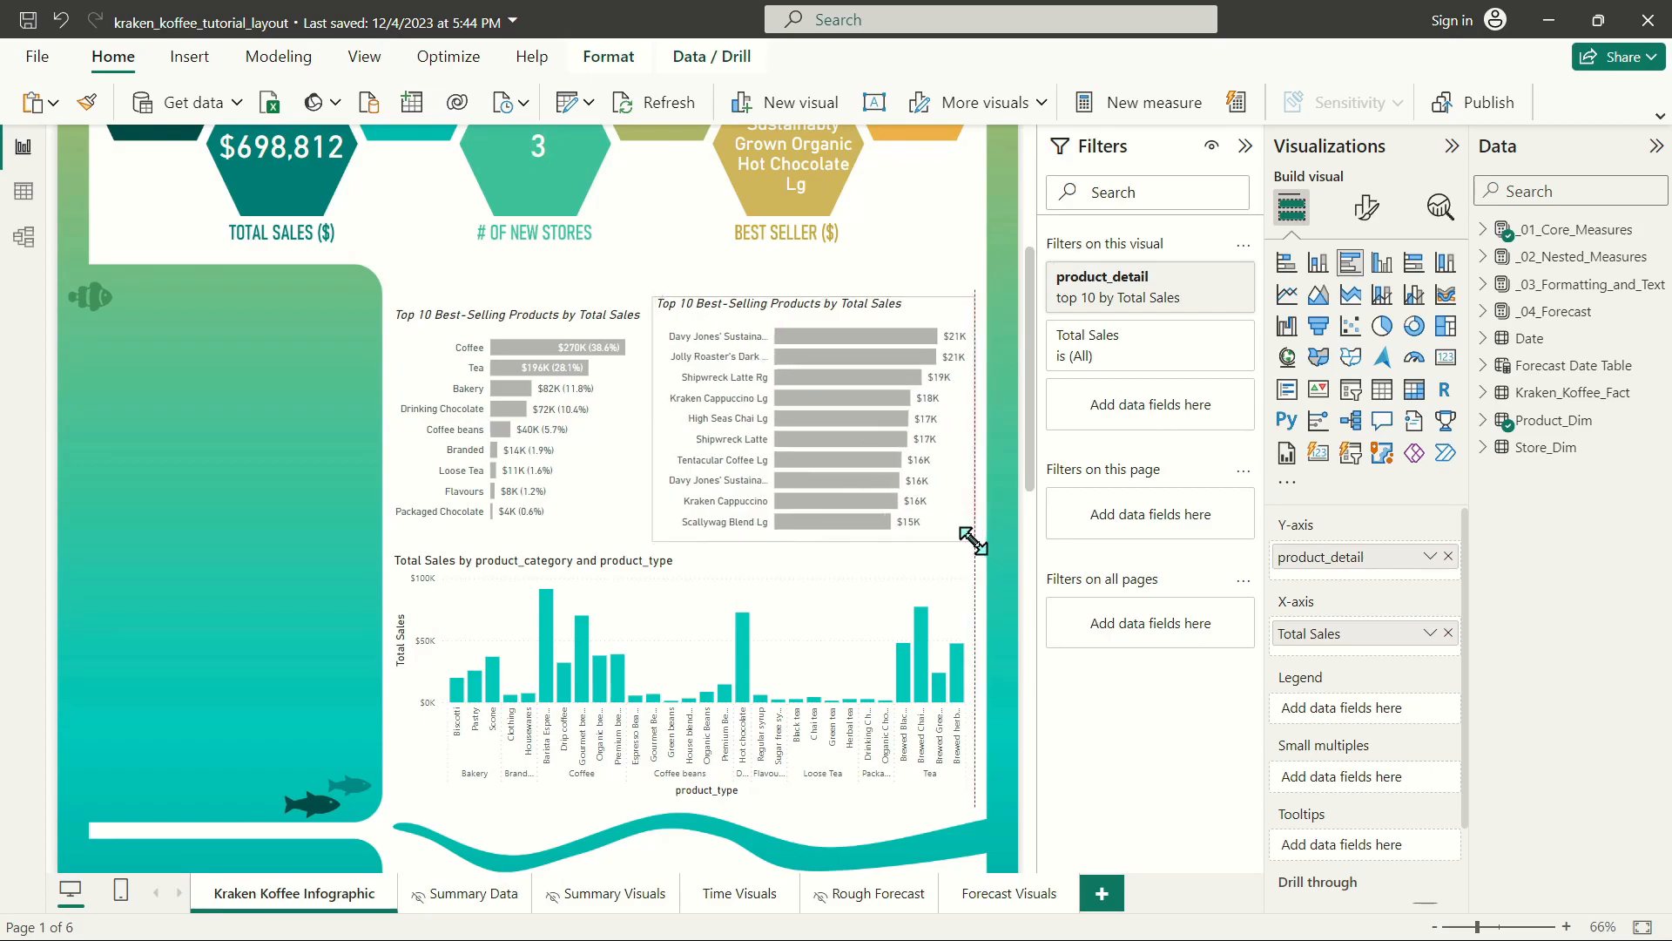
Align the tops of the two bar charts, match their heights and leave a small gap between them.
click(532, 331)
click(720, 319)
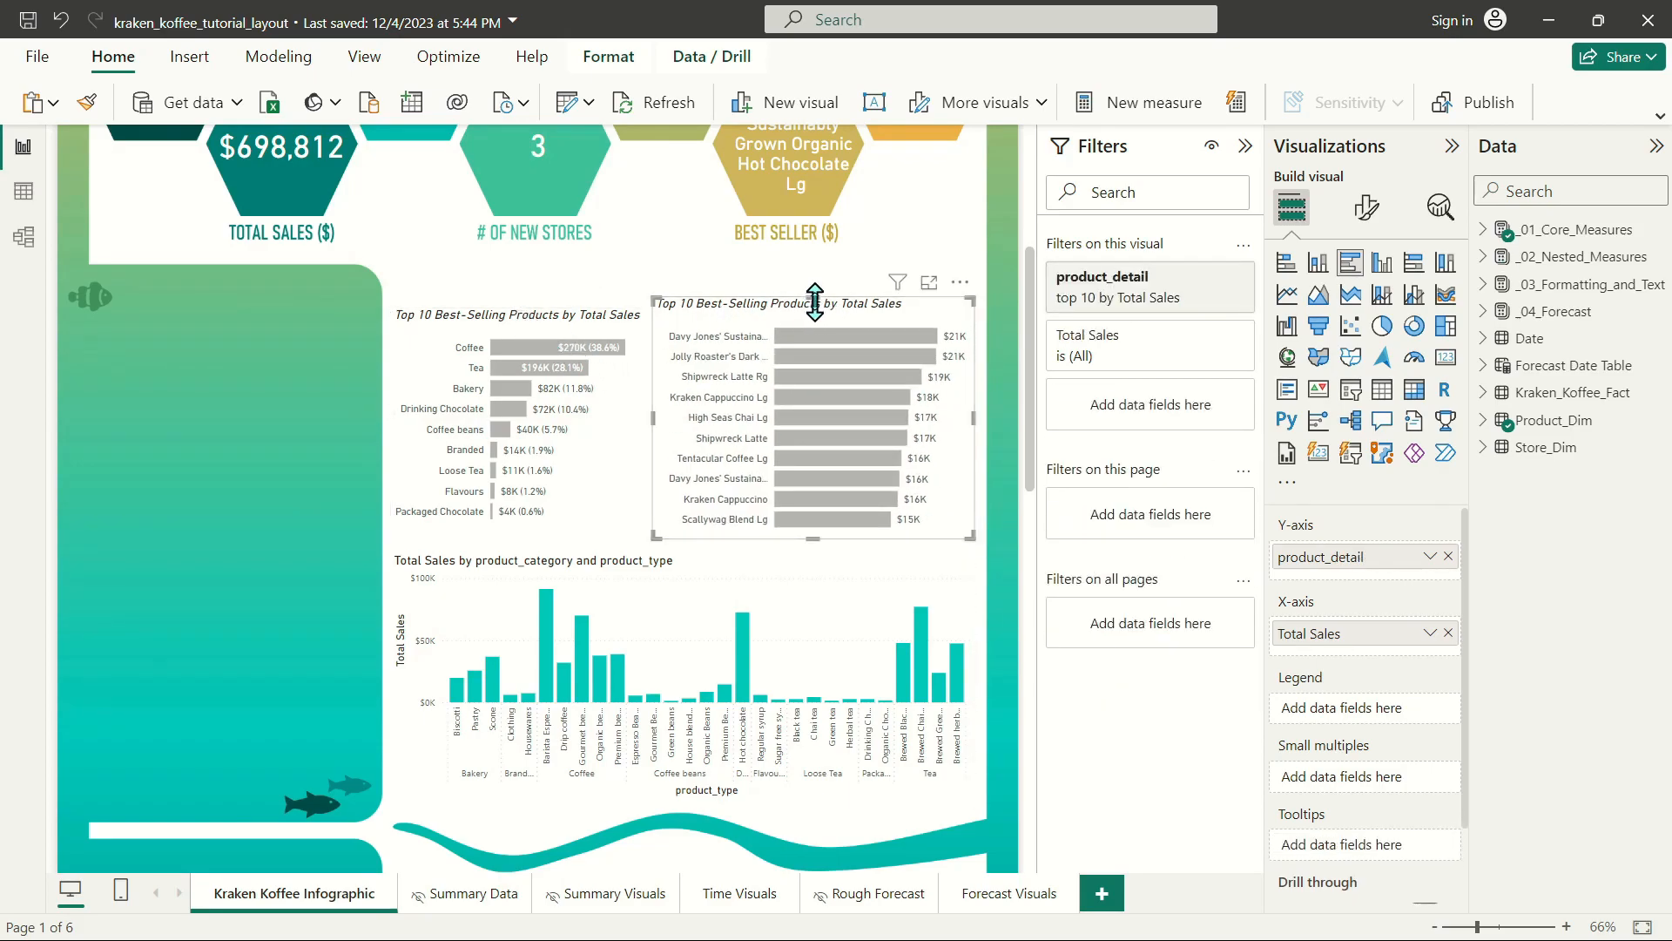
click(596, 335)
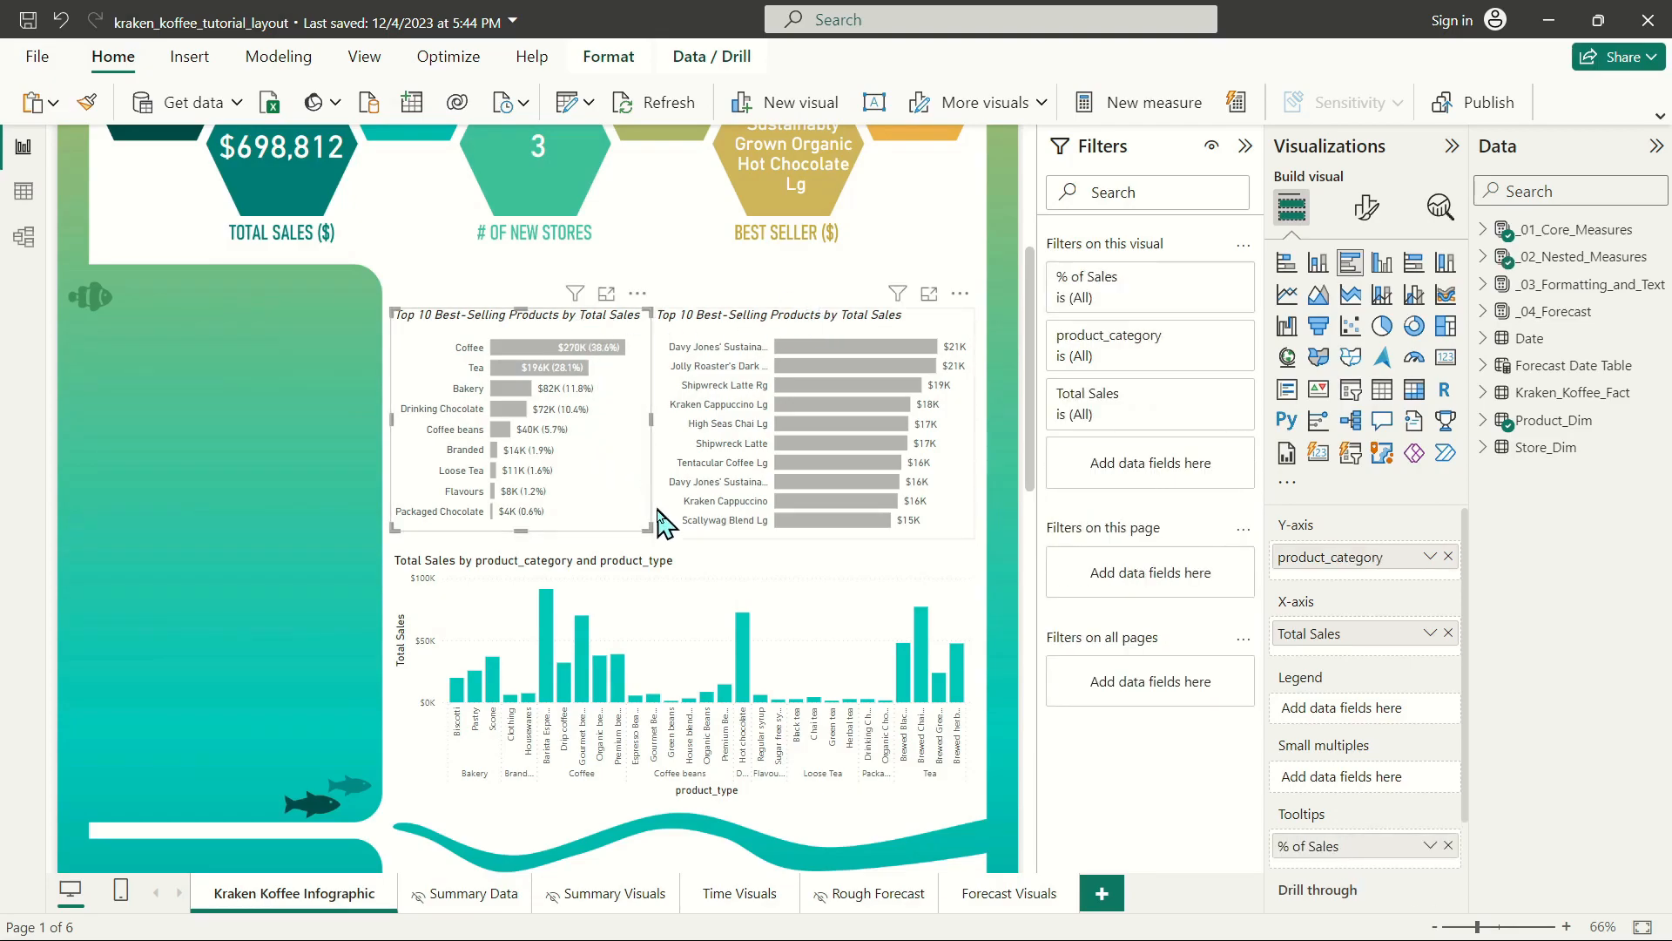
drag(642, 525, 642, 532)
click(751, 324)
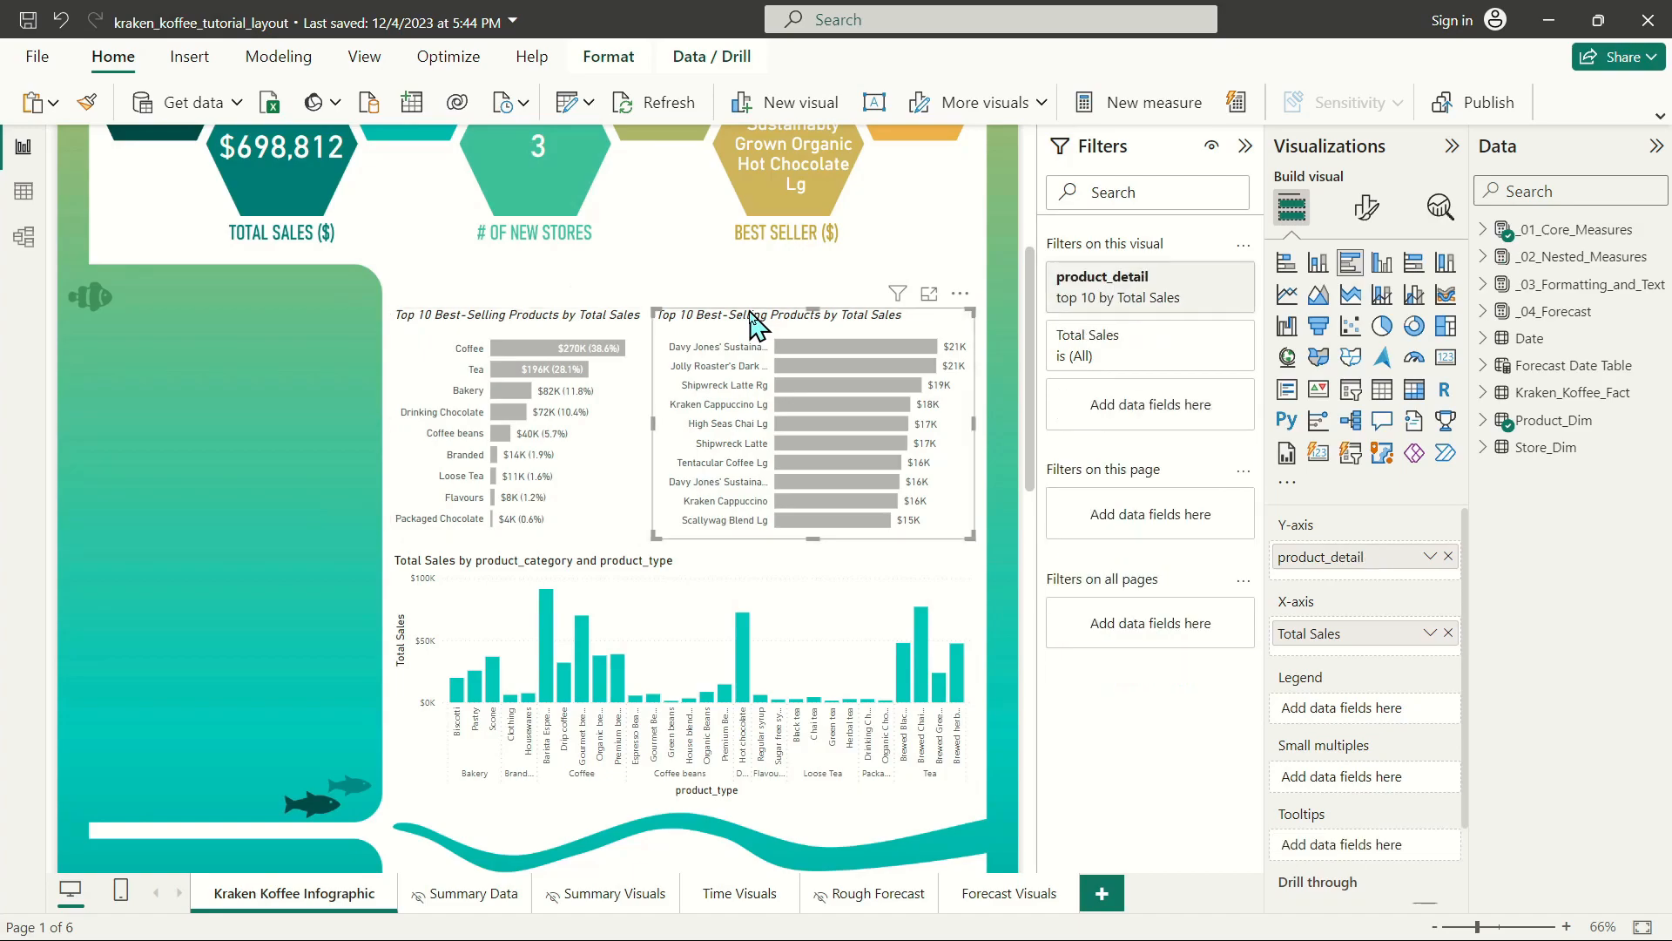
drag(750, 324, 756, 325)
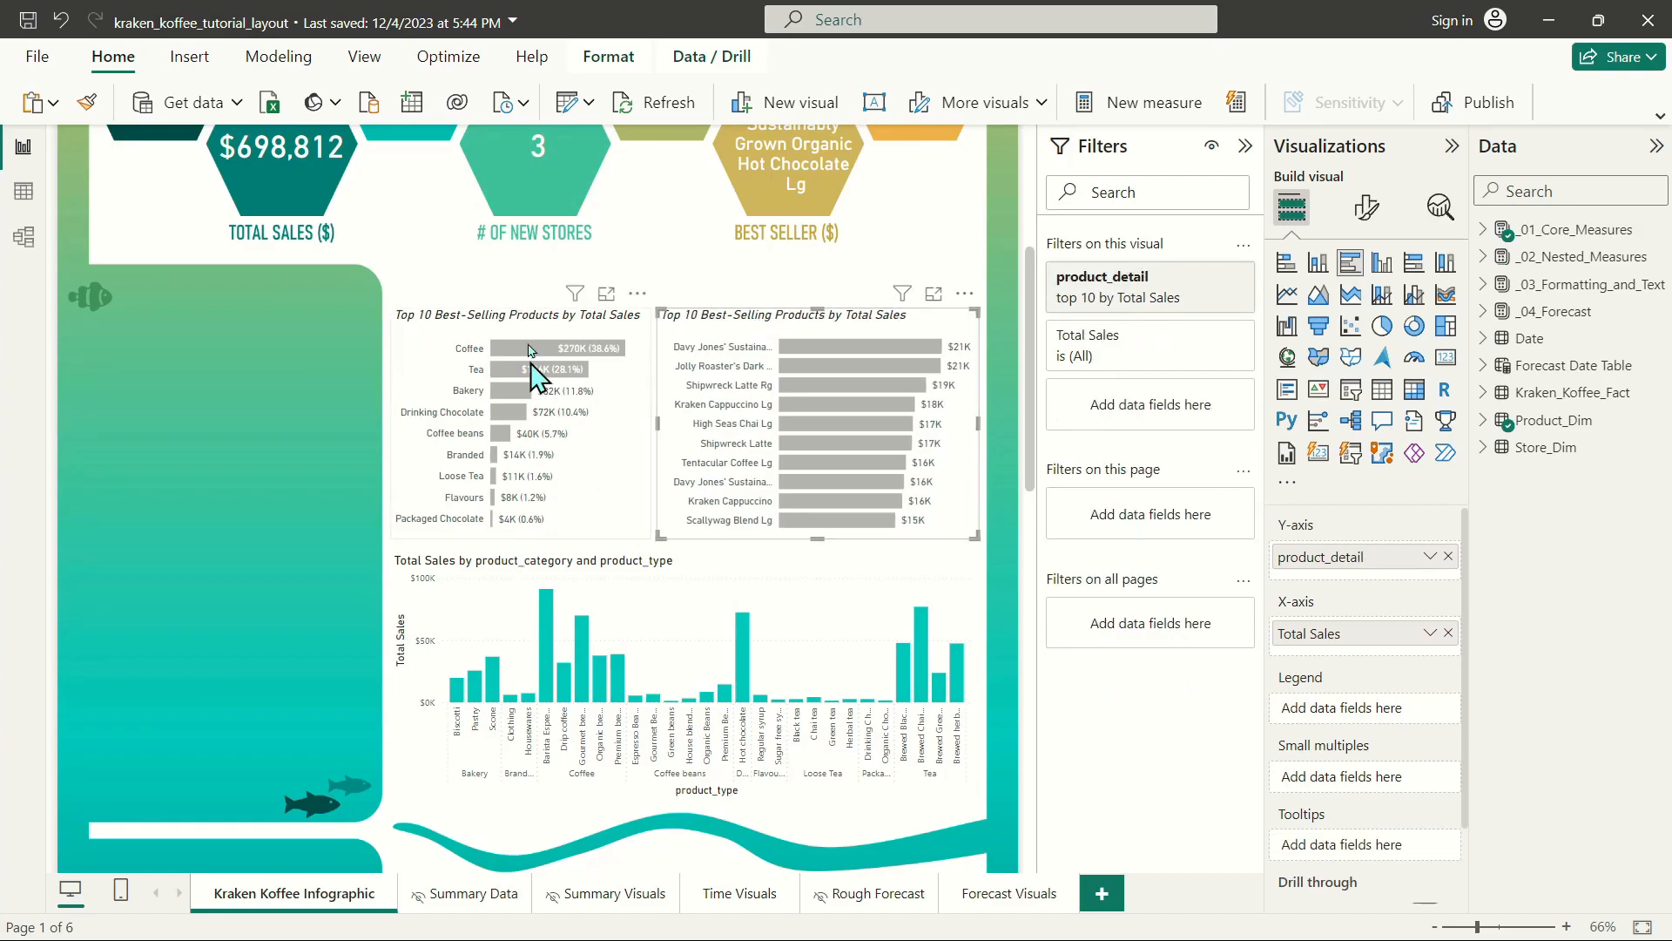
Turn off the background of both bar charts and give them a light gray visual border with 10 px rounded corners.
click(582, 327)
ctrl+click(735, 323)
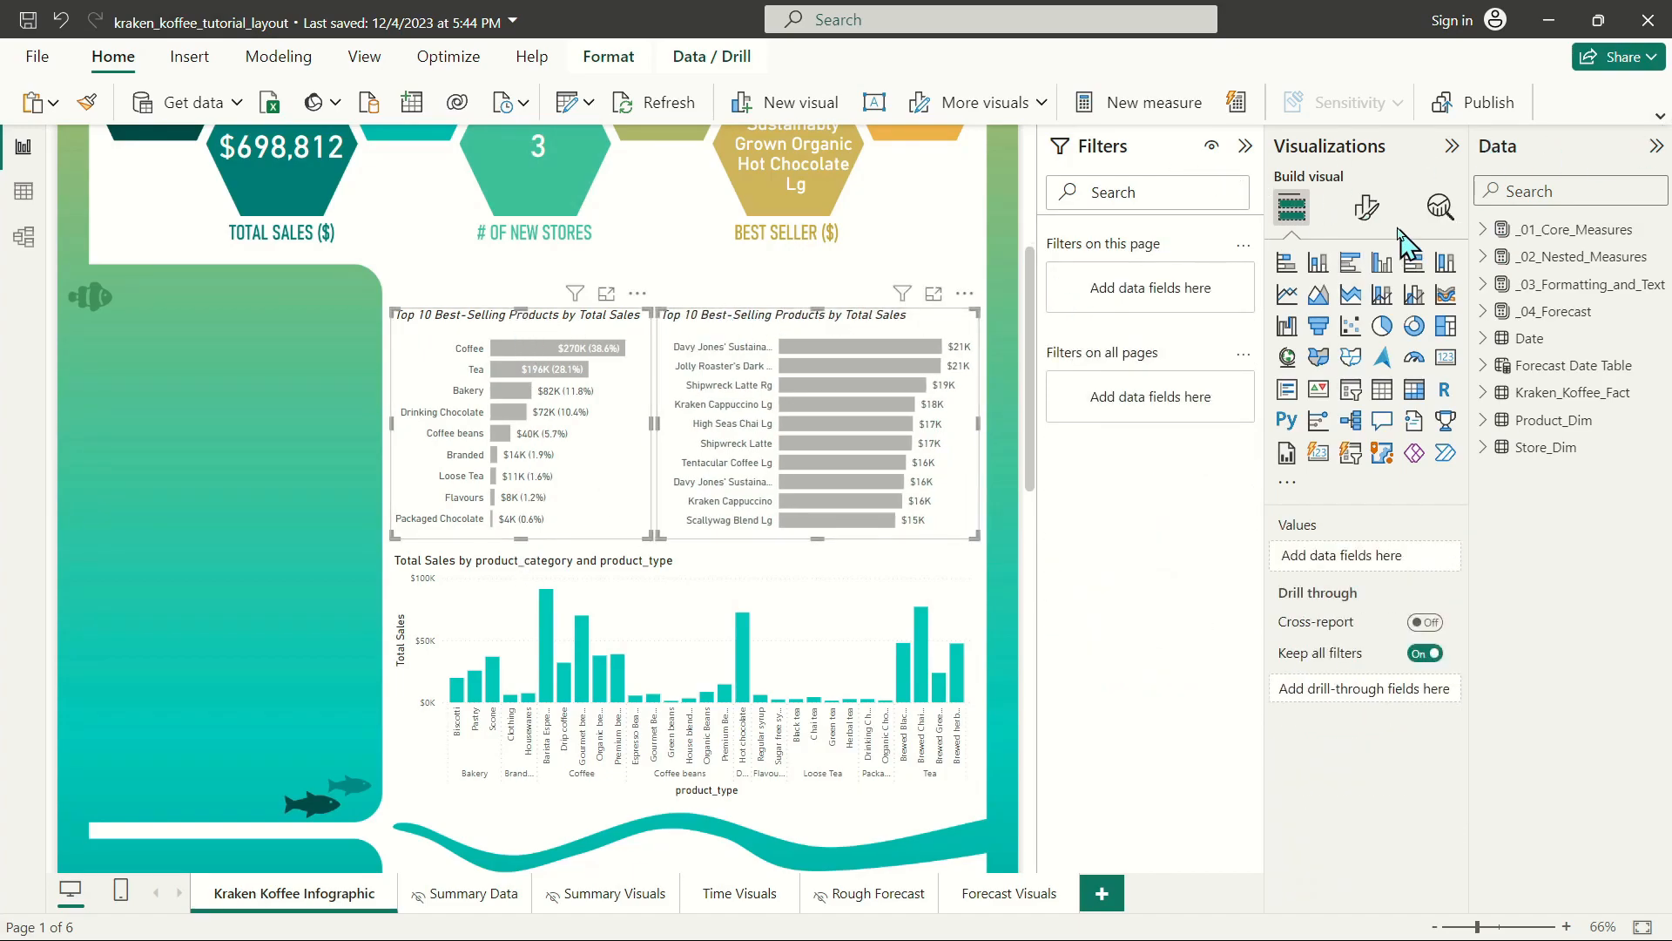
click(1367, 207)
click(1366, 310)
click(1312, 457)
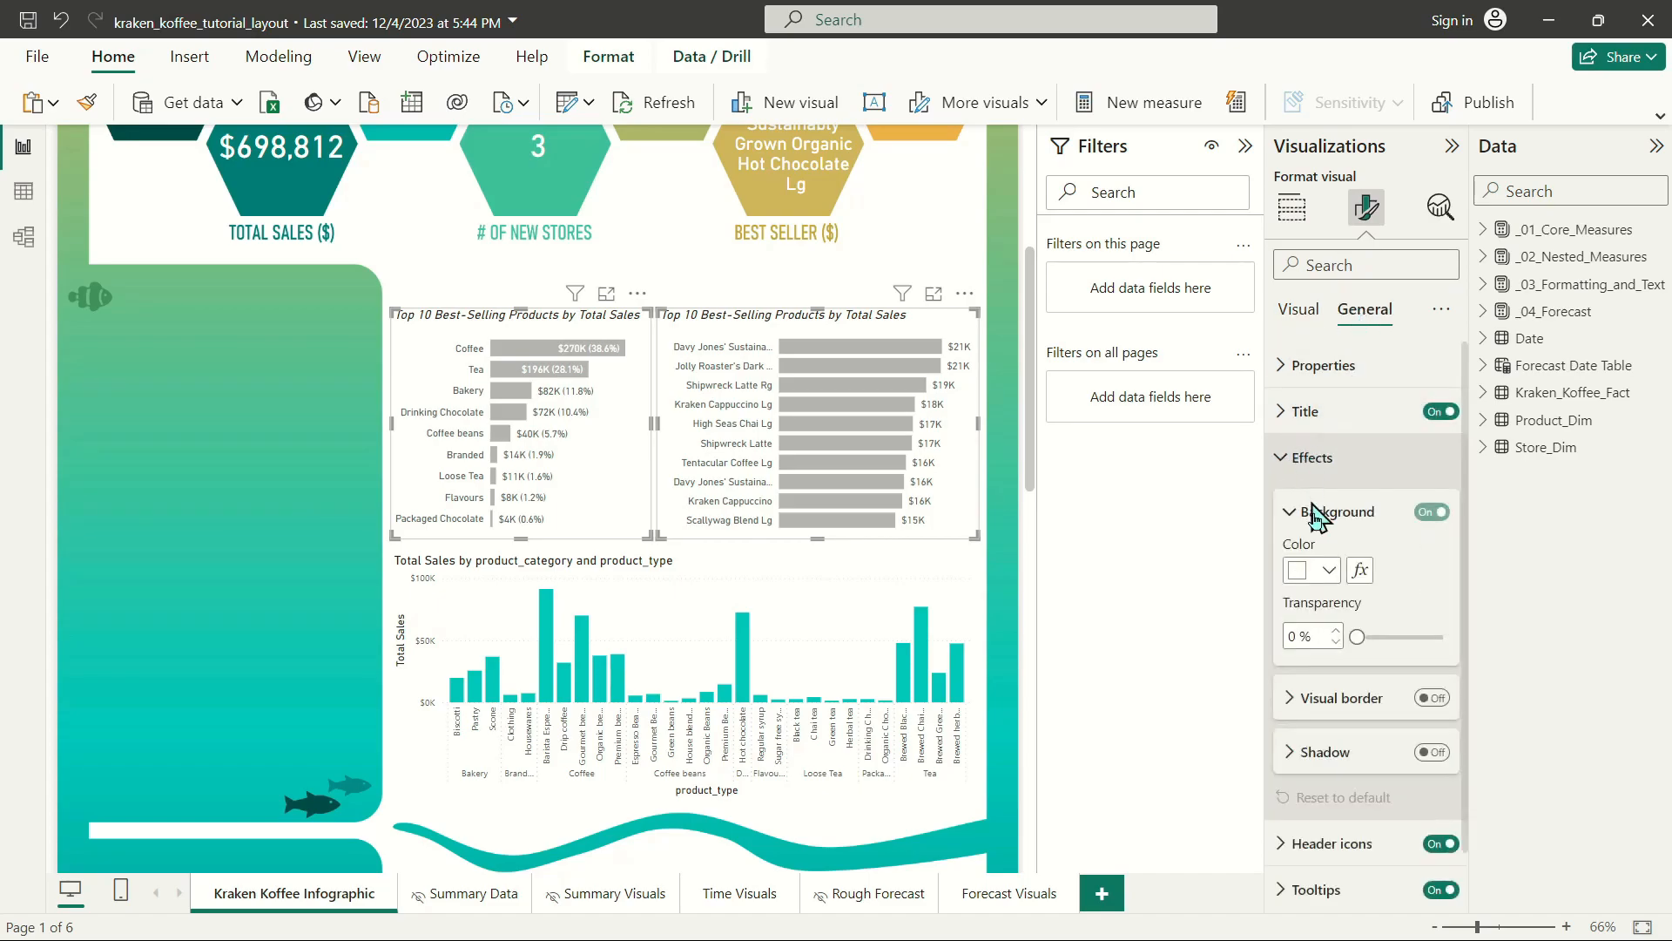
click(1432, 512)
click(1433, 698)
click(1337, 701)
scroll(1337, 710, down, 3)
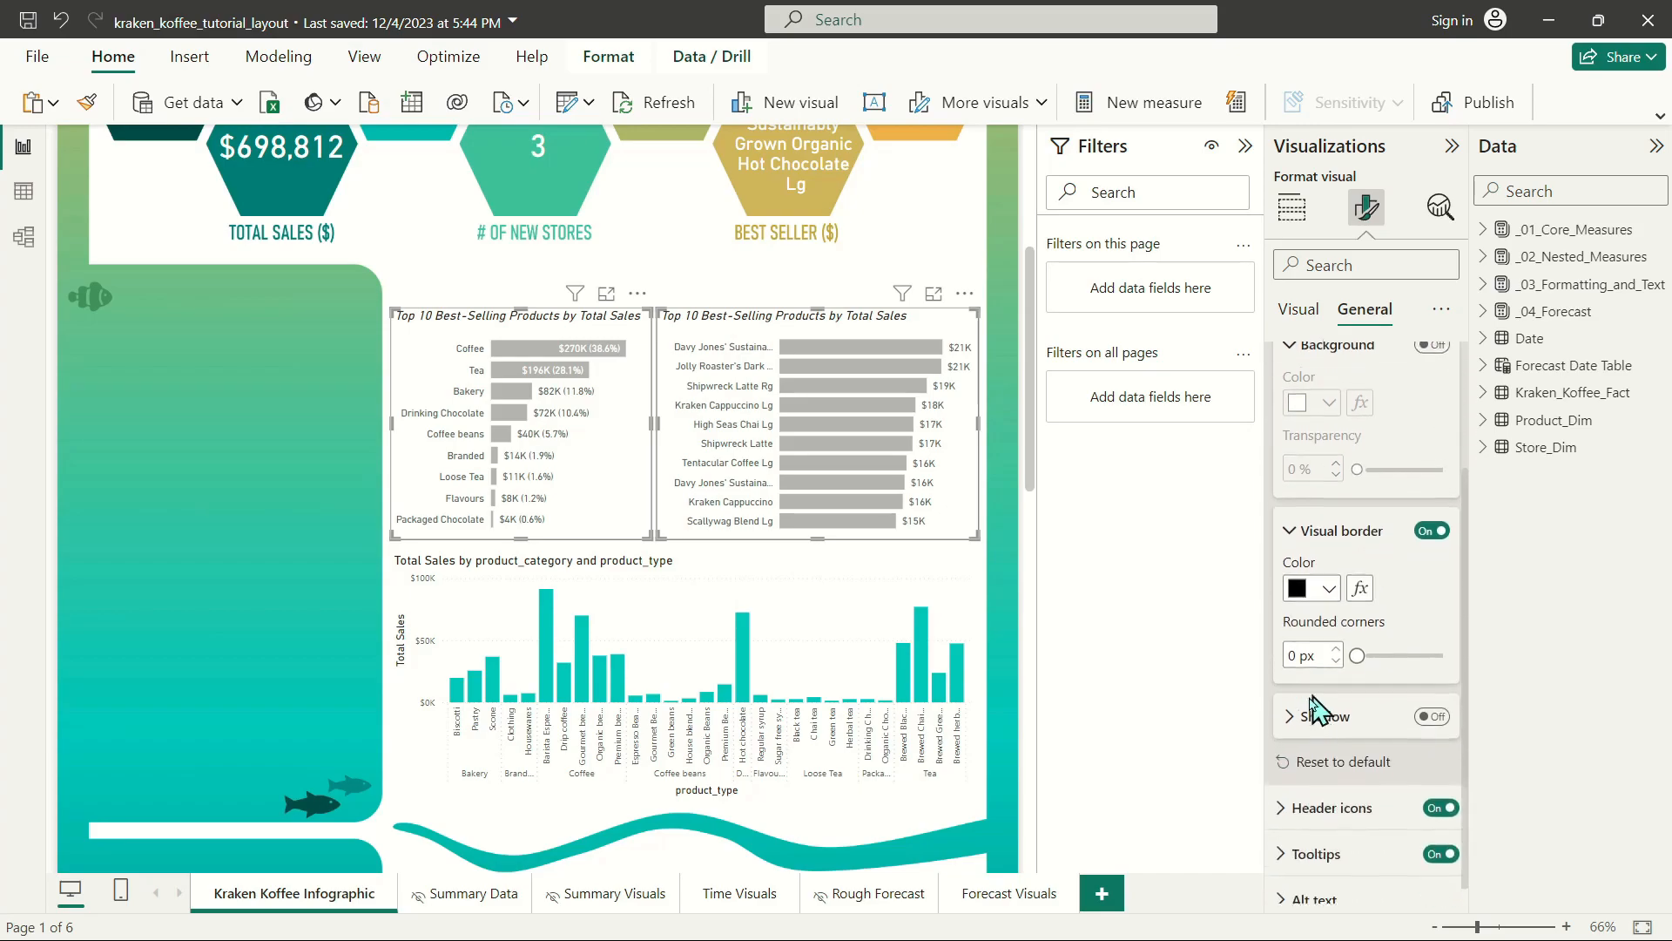
click(1310, 571)
click(1310, 264)
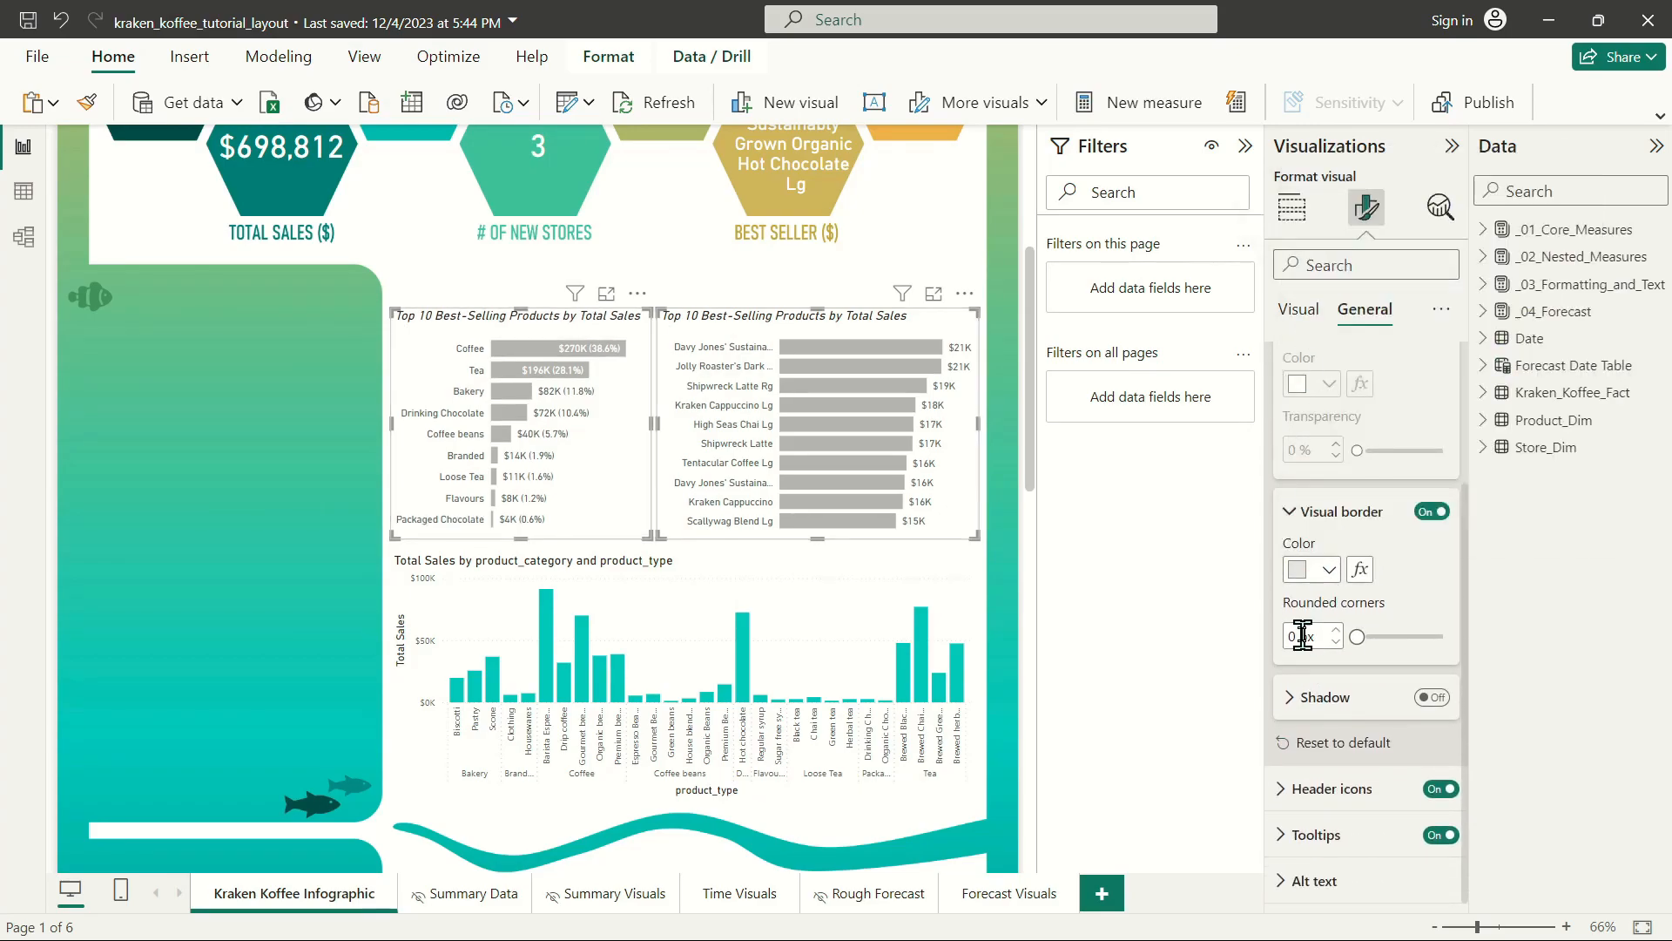
text(10)
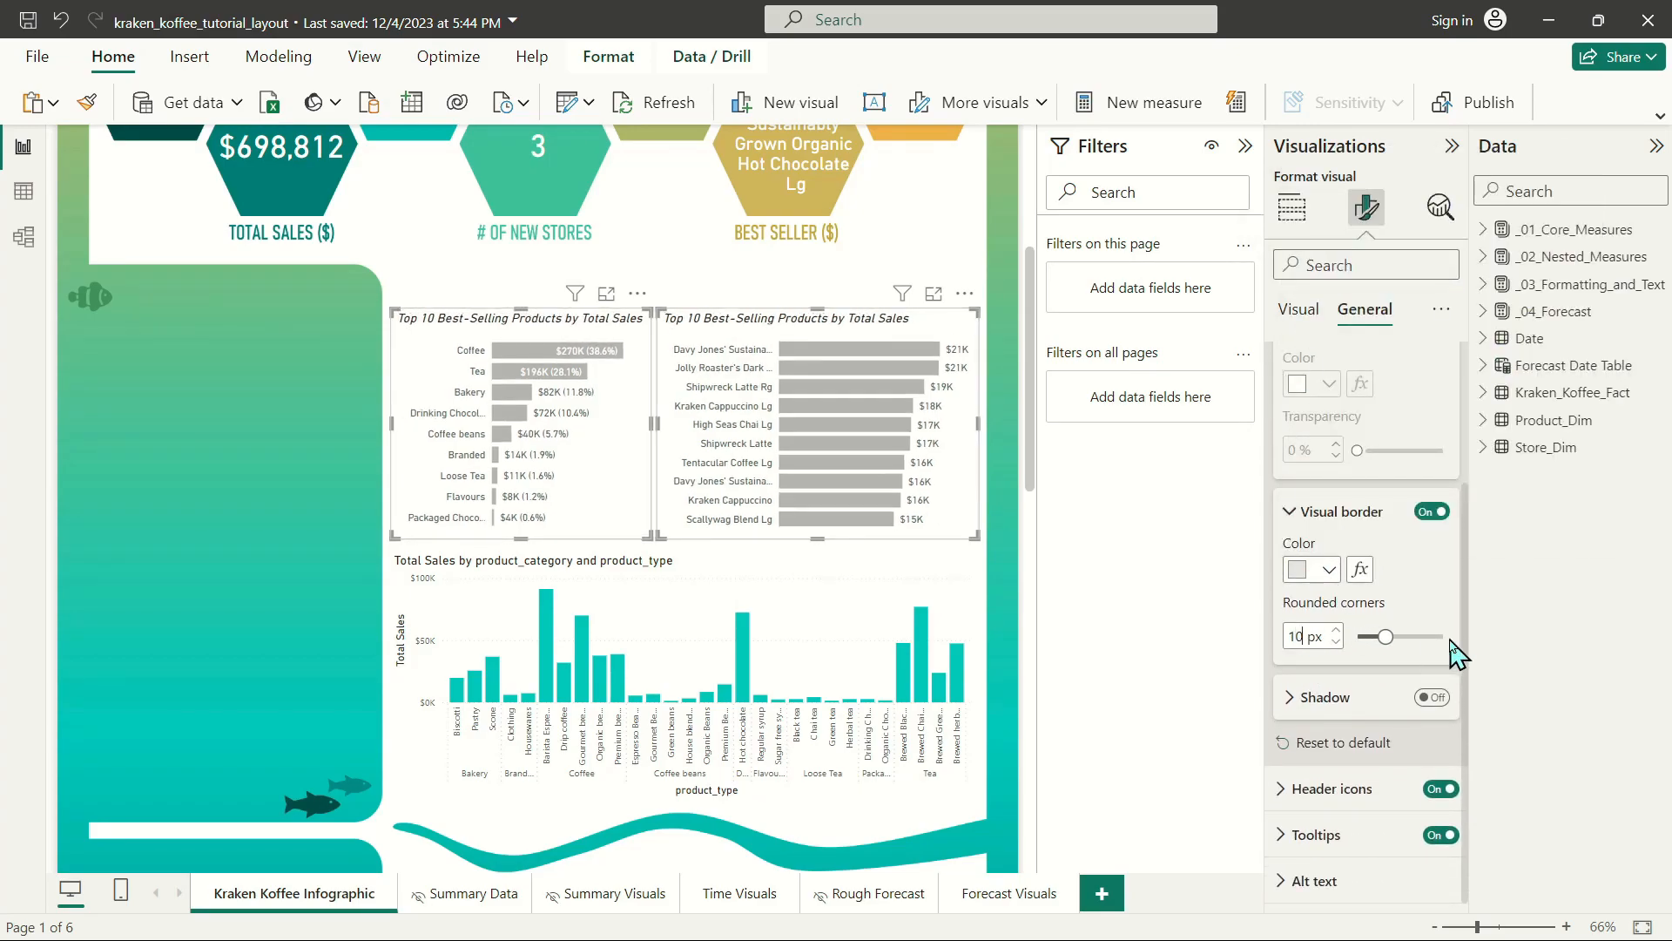
Nudge both bar charts slightly right and narrow the product detail chart to line up with the column chart's right edge.
click(741, 318)
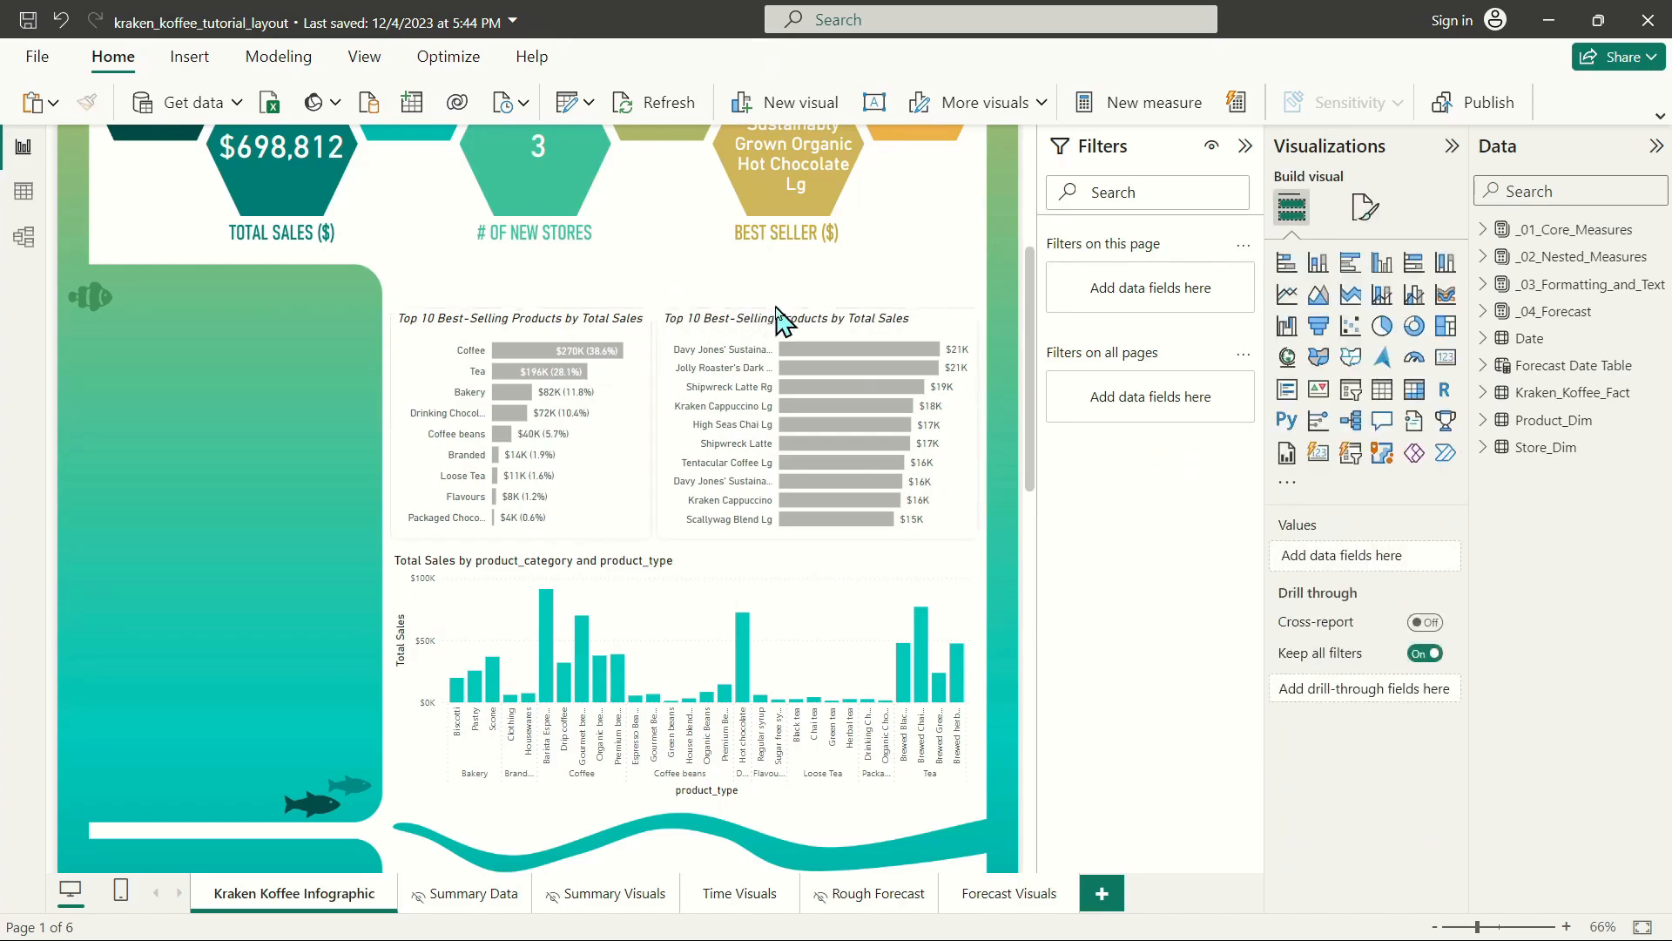
click(620, 349)
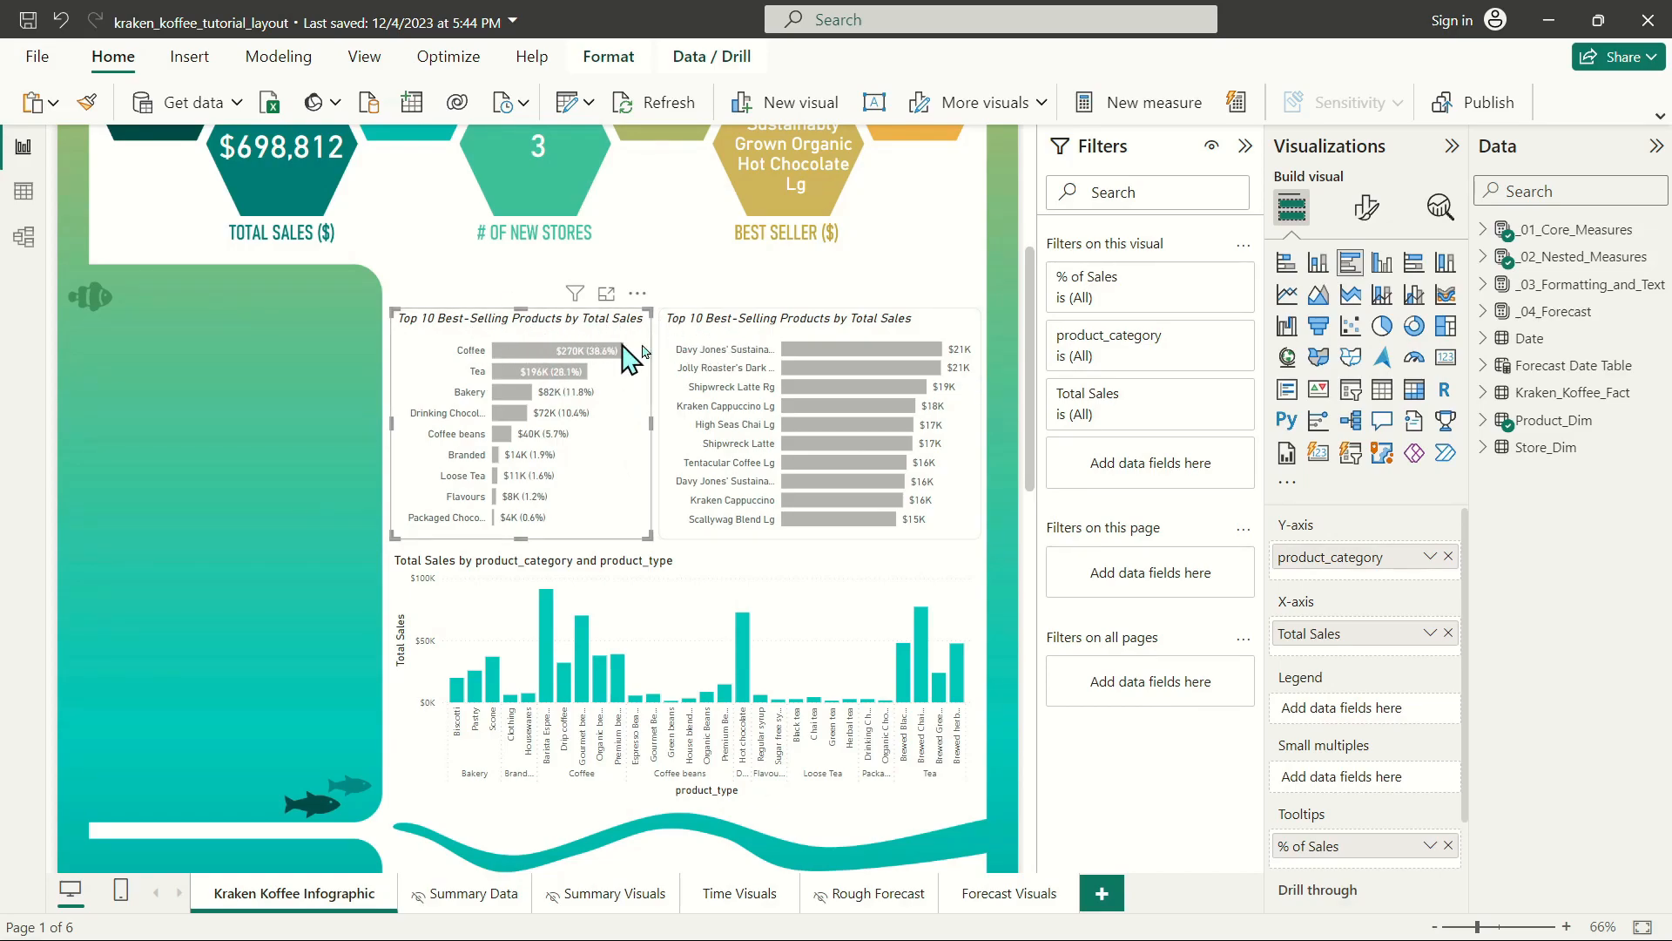
click(797, 317)
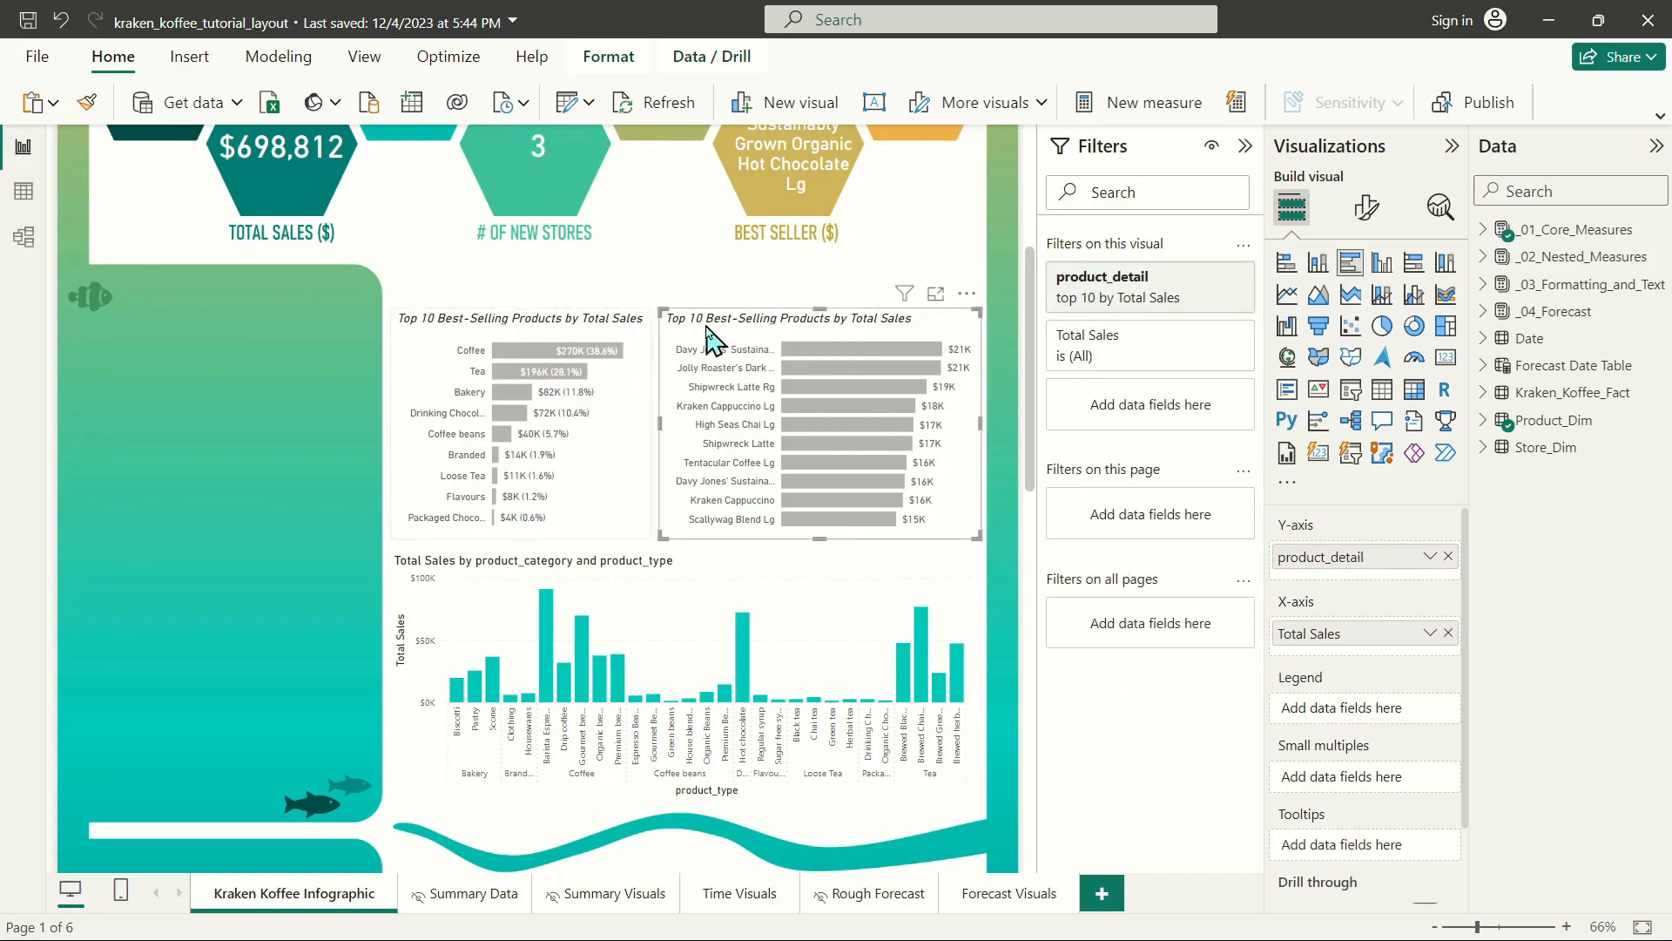
drag(384, 280, 978, 346)
click(772, 324)
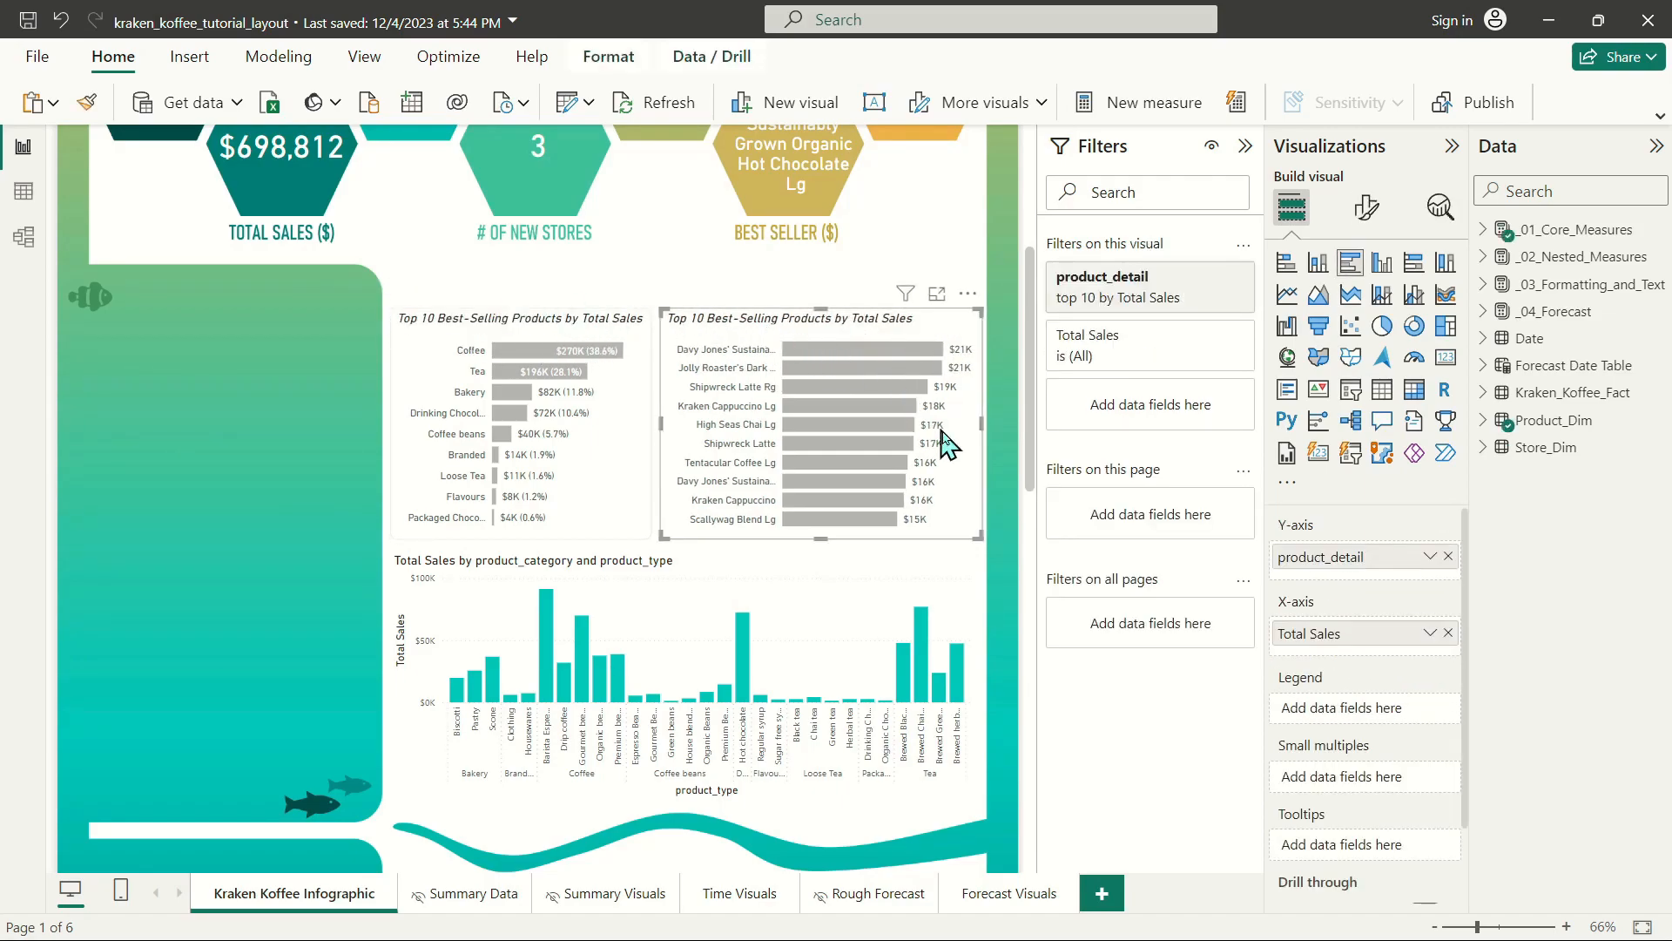
drag(980, 422, 963, 425)
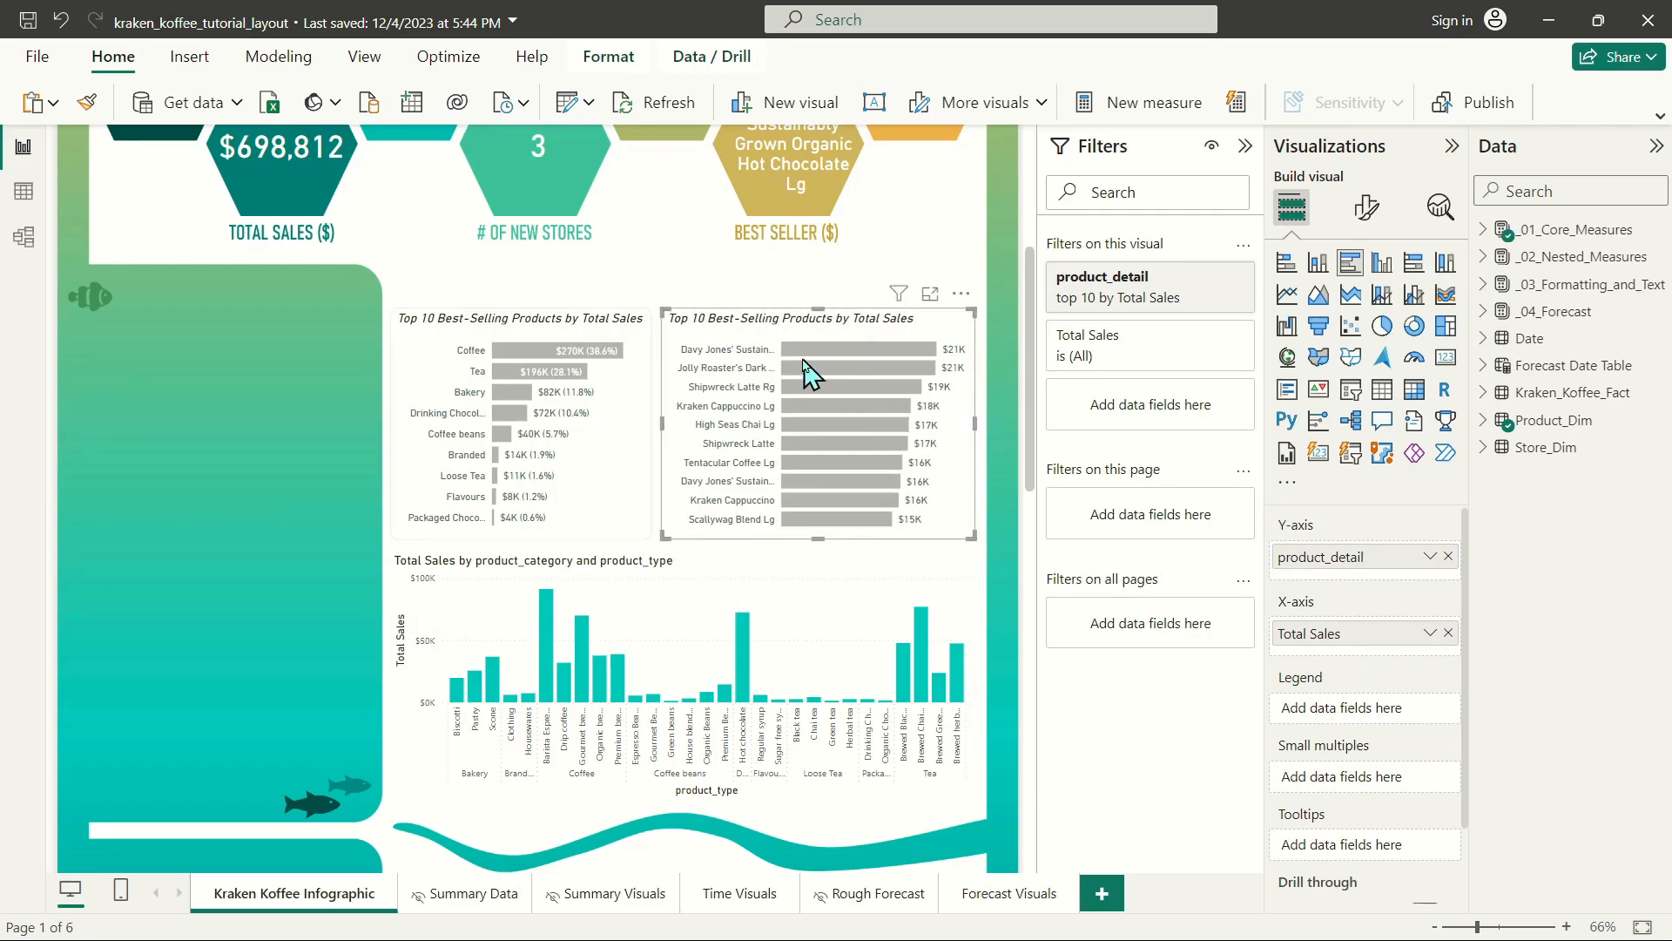
click(488, 320)
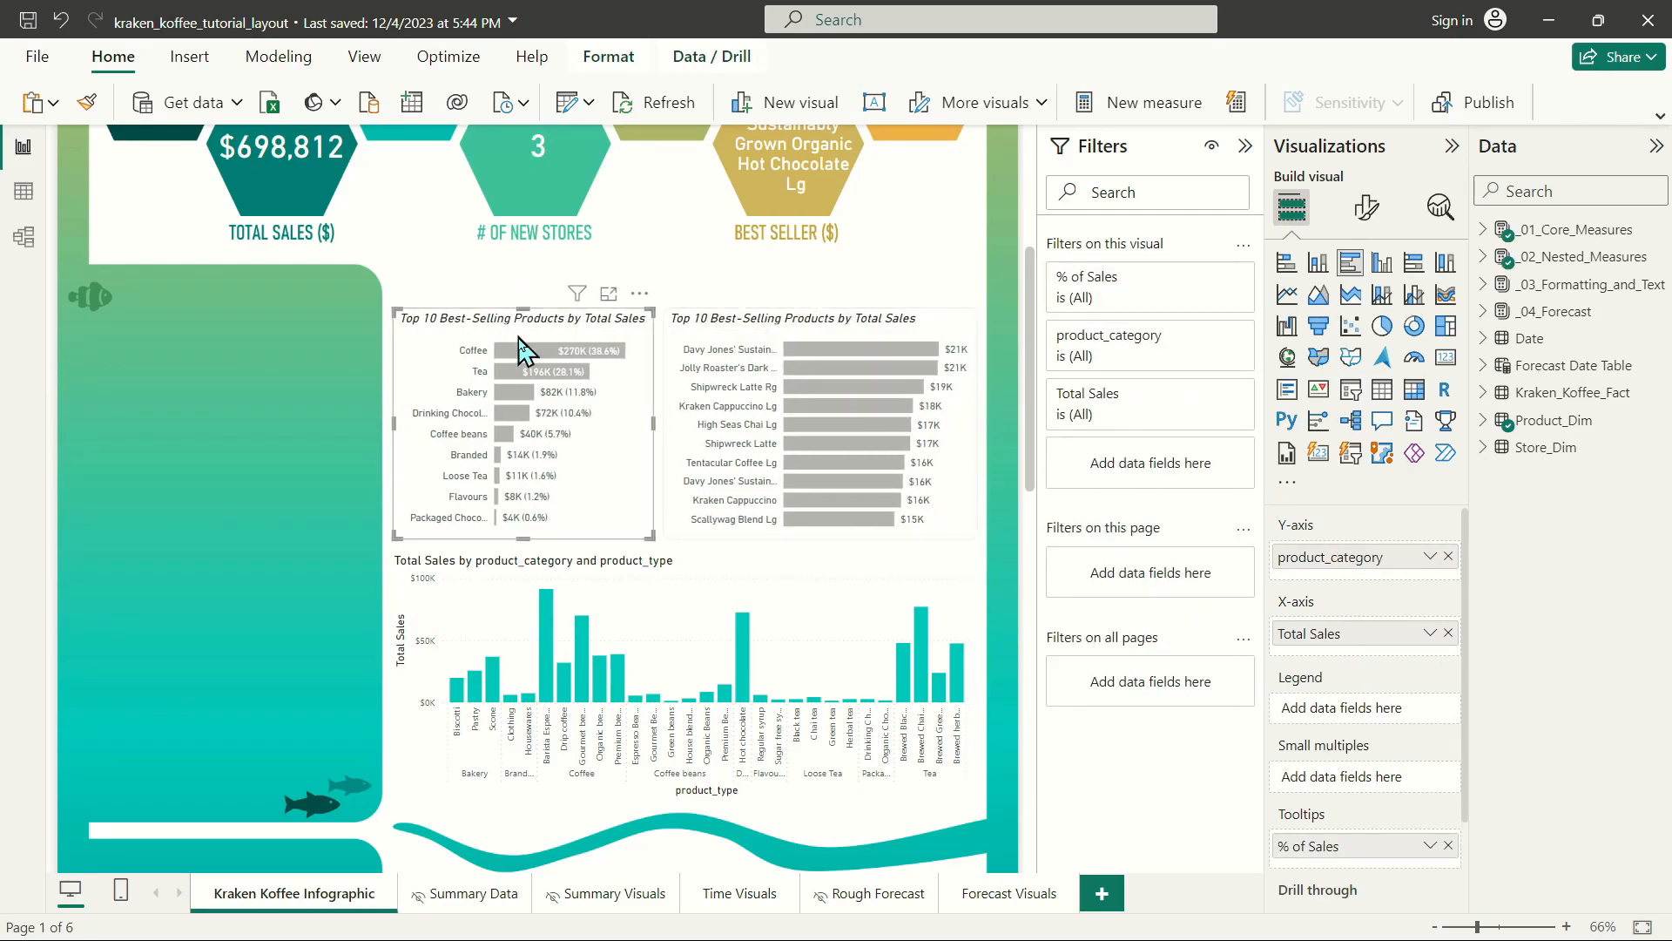
Turn off the column chart's background and give it a light gray visual border with 10 px rounded corners.
click(550, 567)
click(1367, 207)
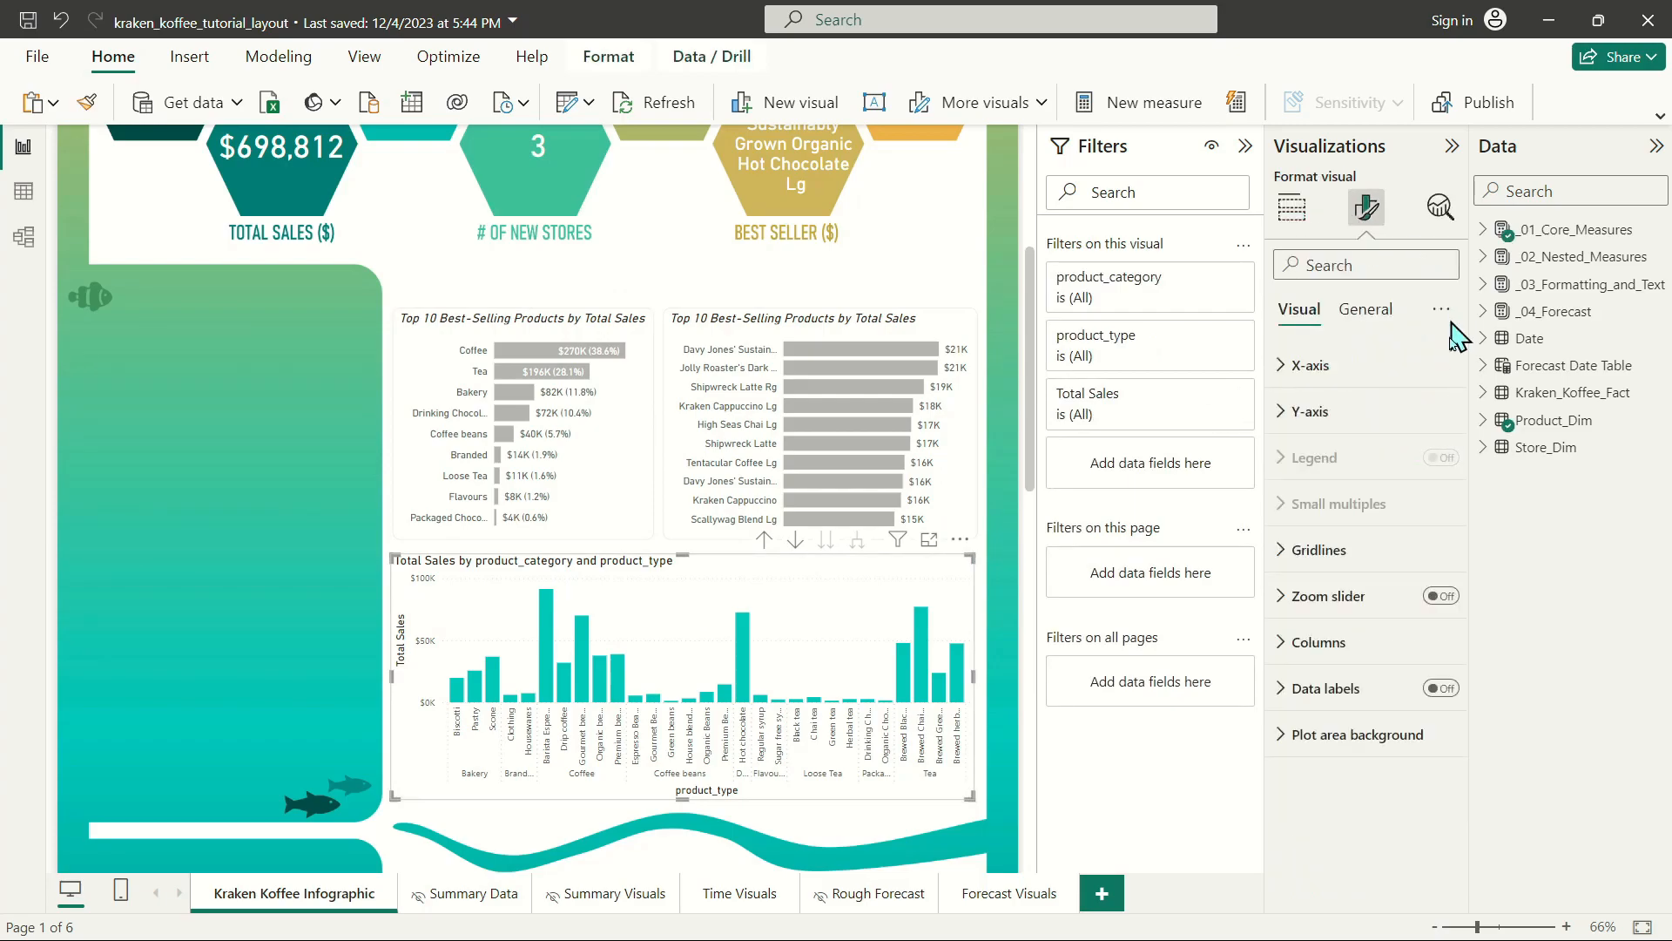
click(1366, 309)
click(1311, 457)
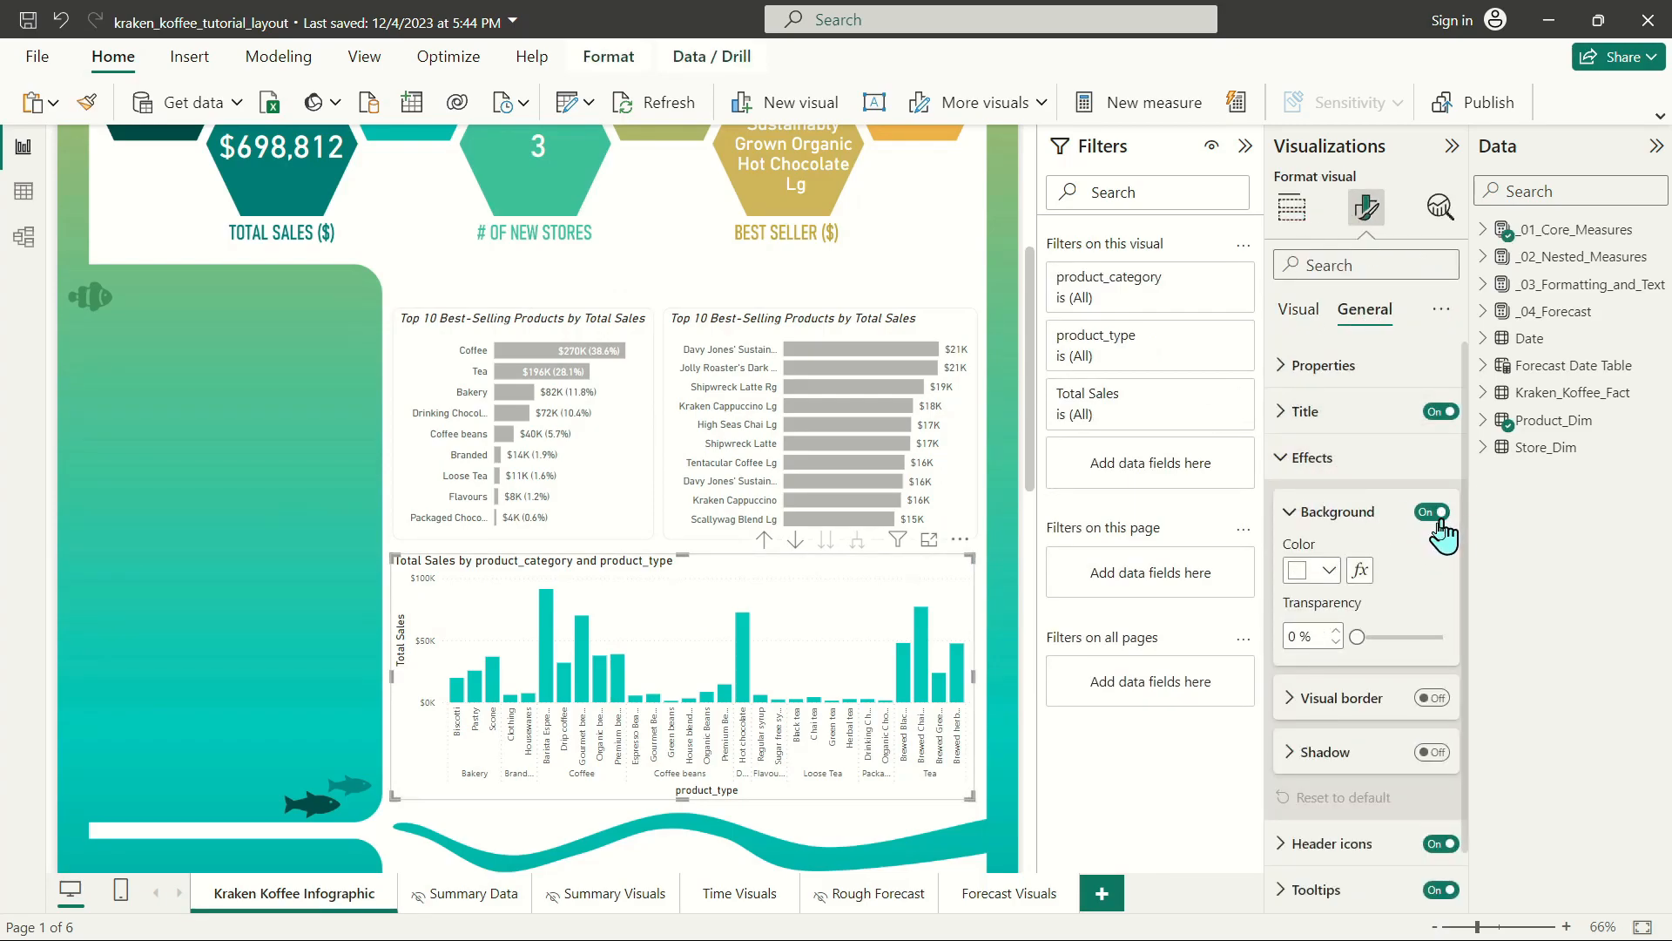
click(1432, 697)
click(1312, 756)
click(1306, 481)
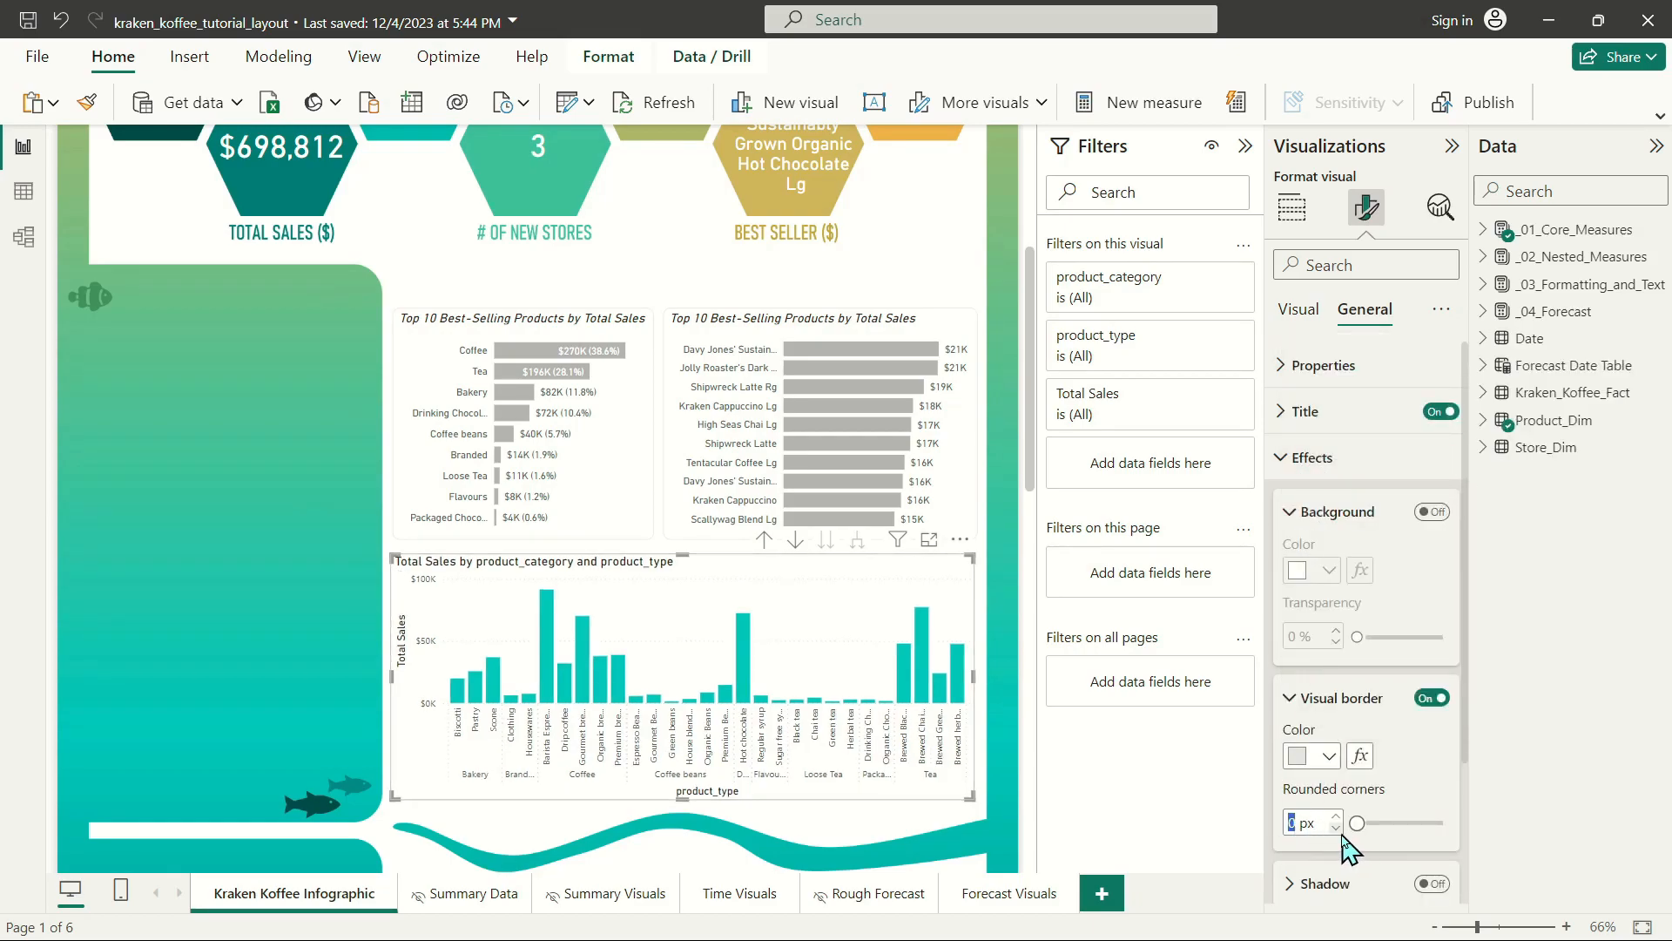
text(10)
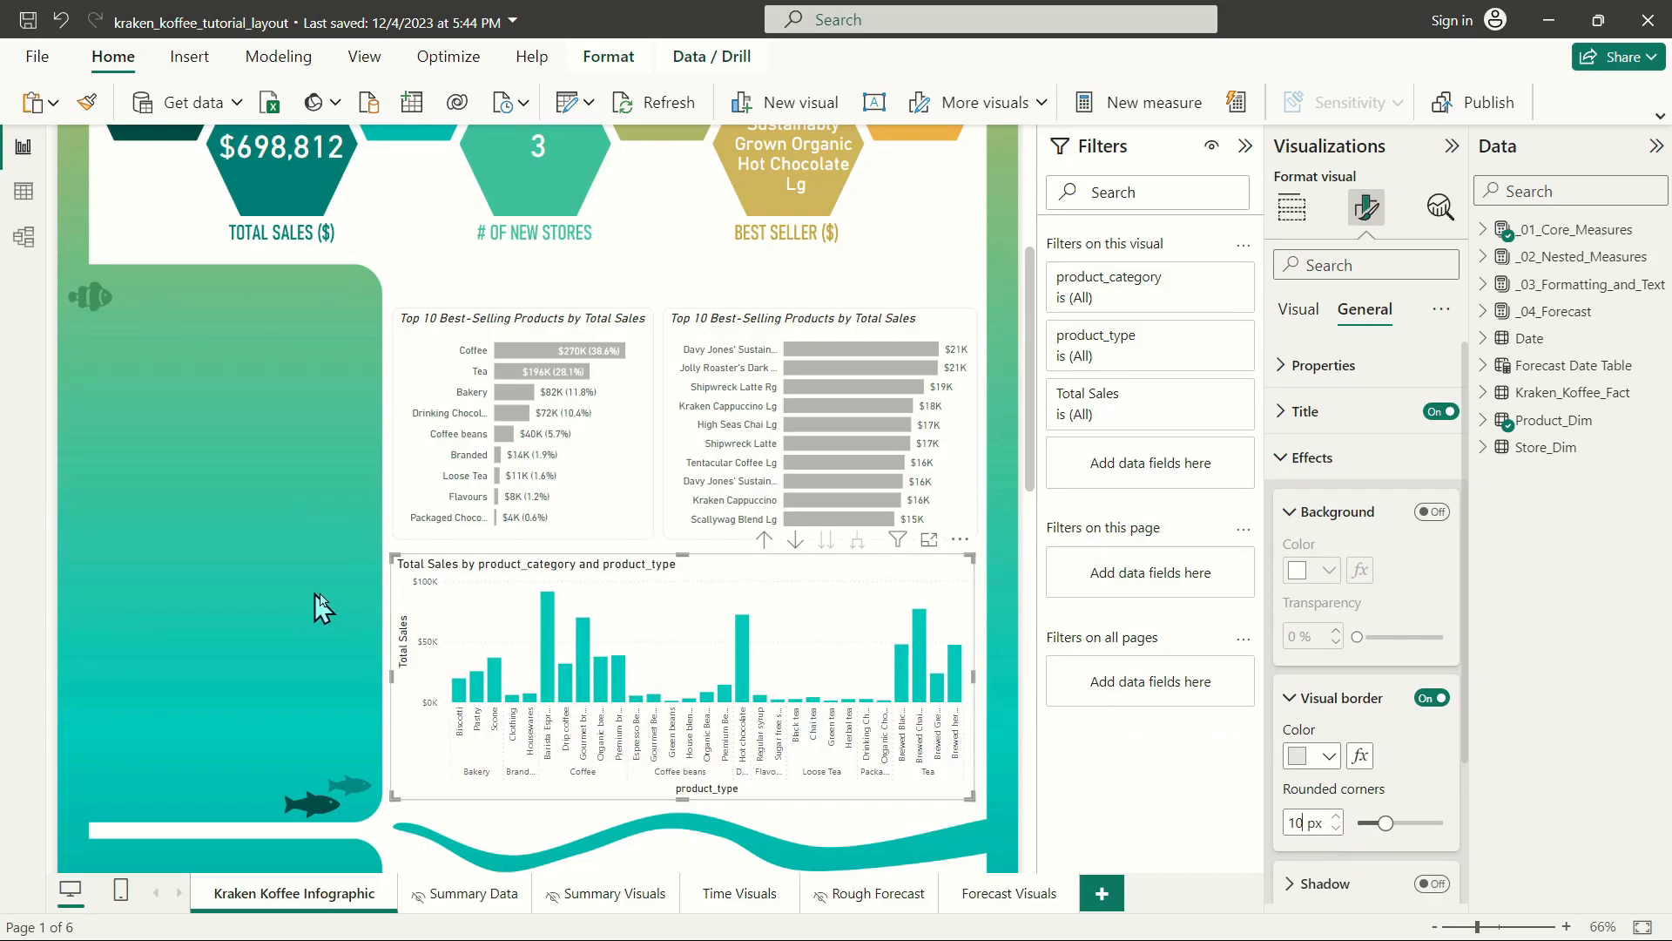
Adjust the column chart's side edges slightly so they line up with the outer edges of the two bar charts above it.
drag(391, 554, 394, 551)
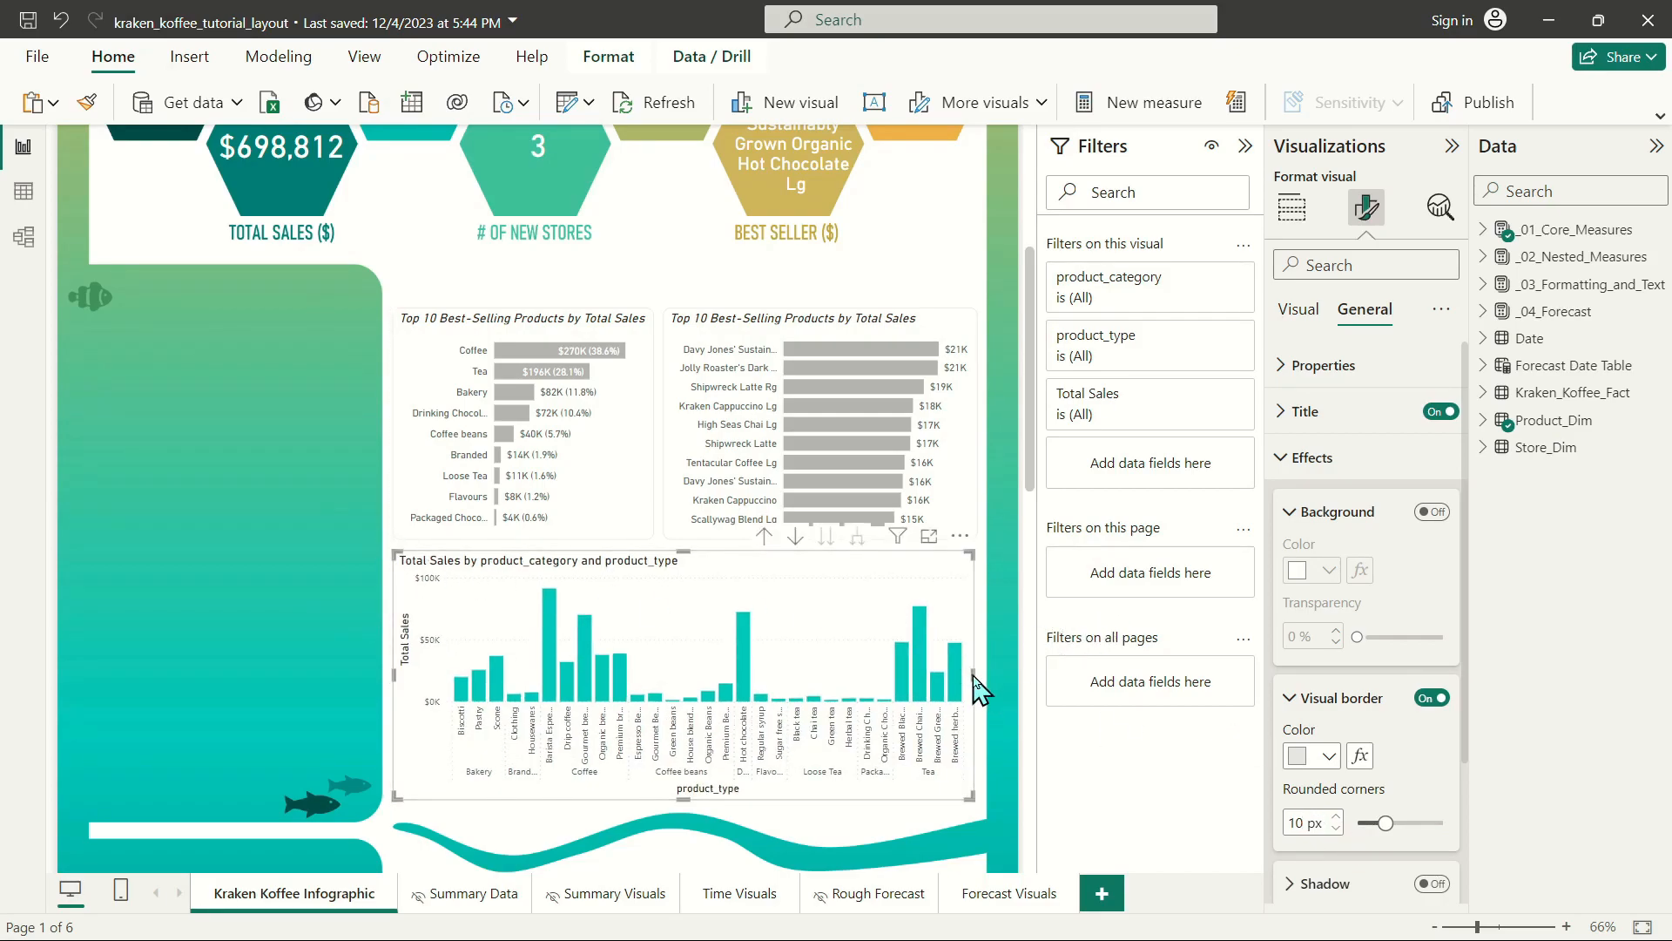
drag(975, 677, 979, 679)
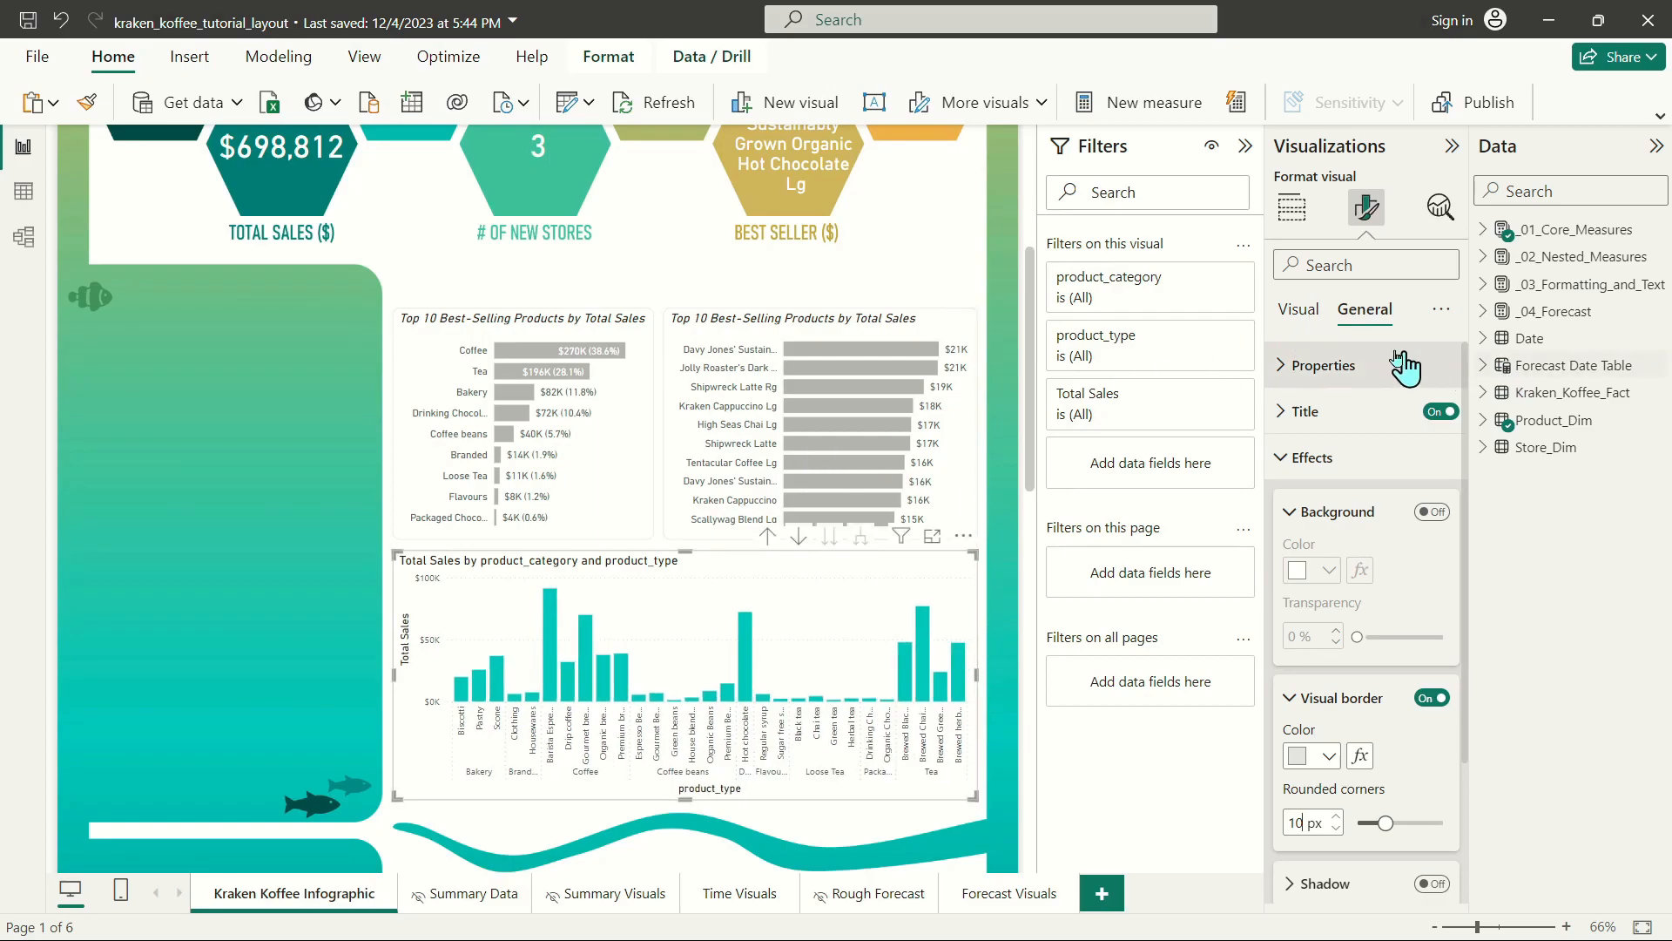
Check the Responsive and Maintain layer order options for the column chart and both bar charts.
click(1324, 366)
click(1339, 736)
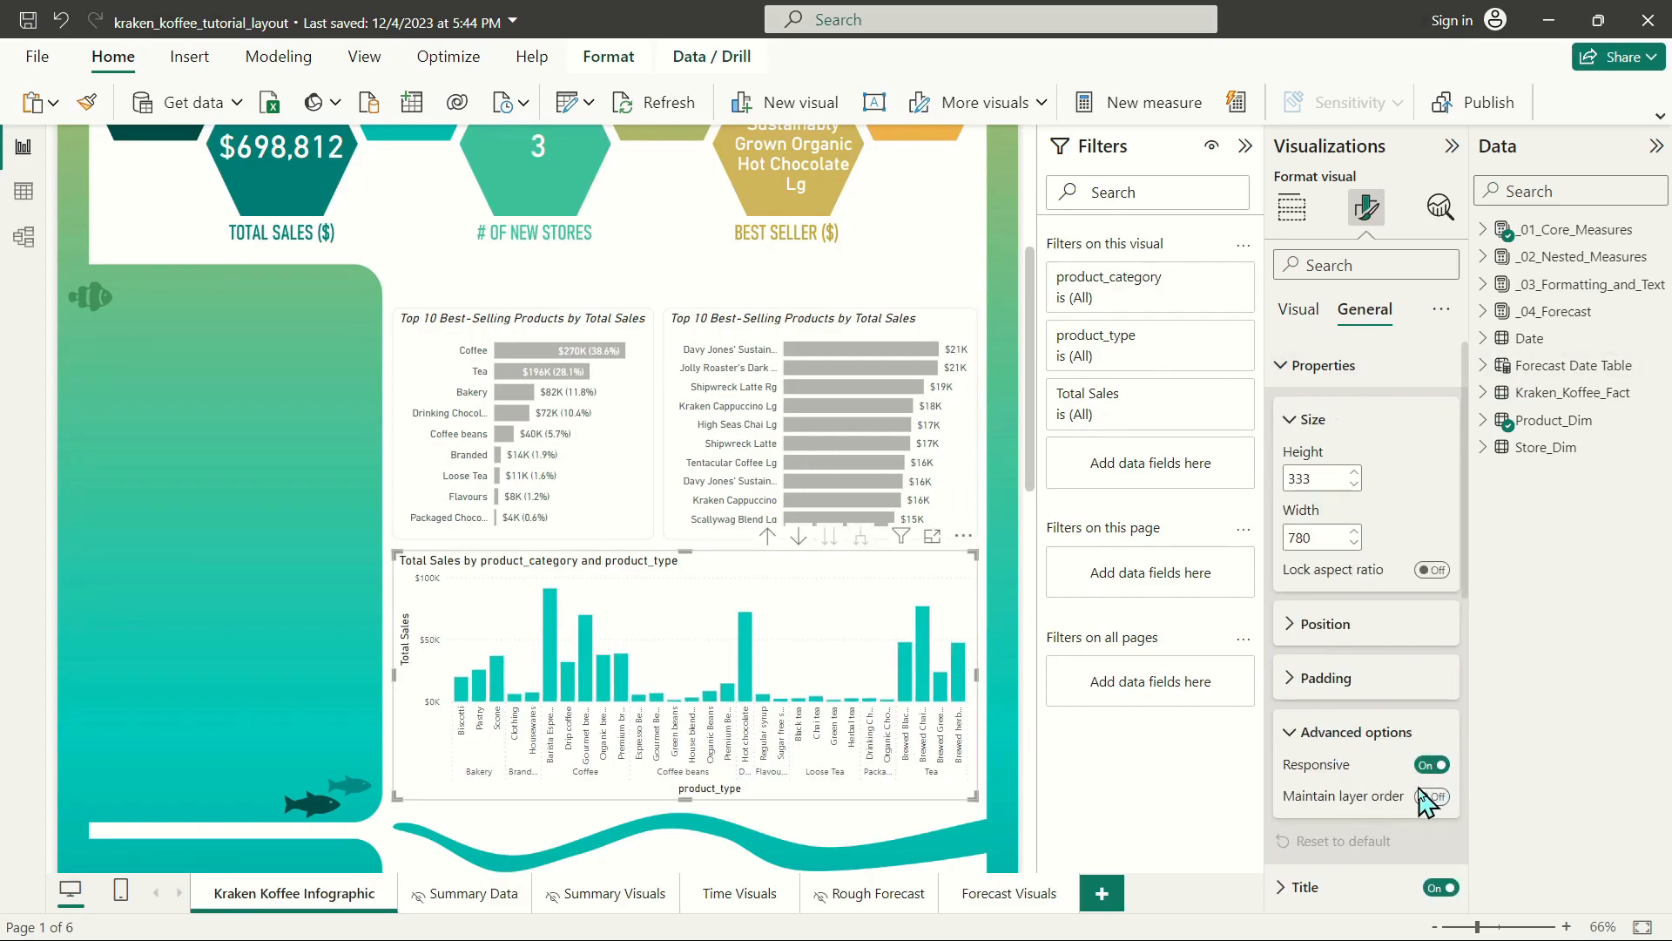
click(819, 315)
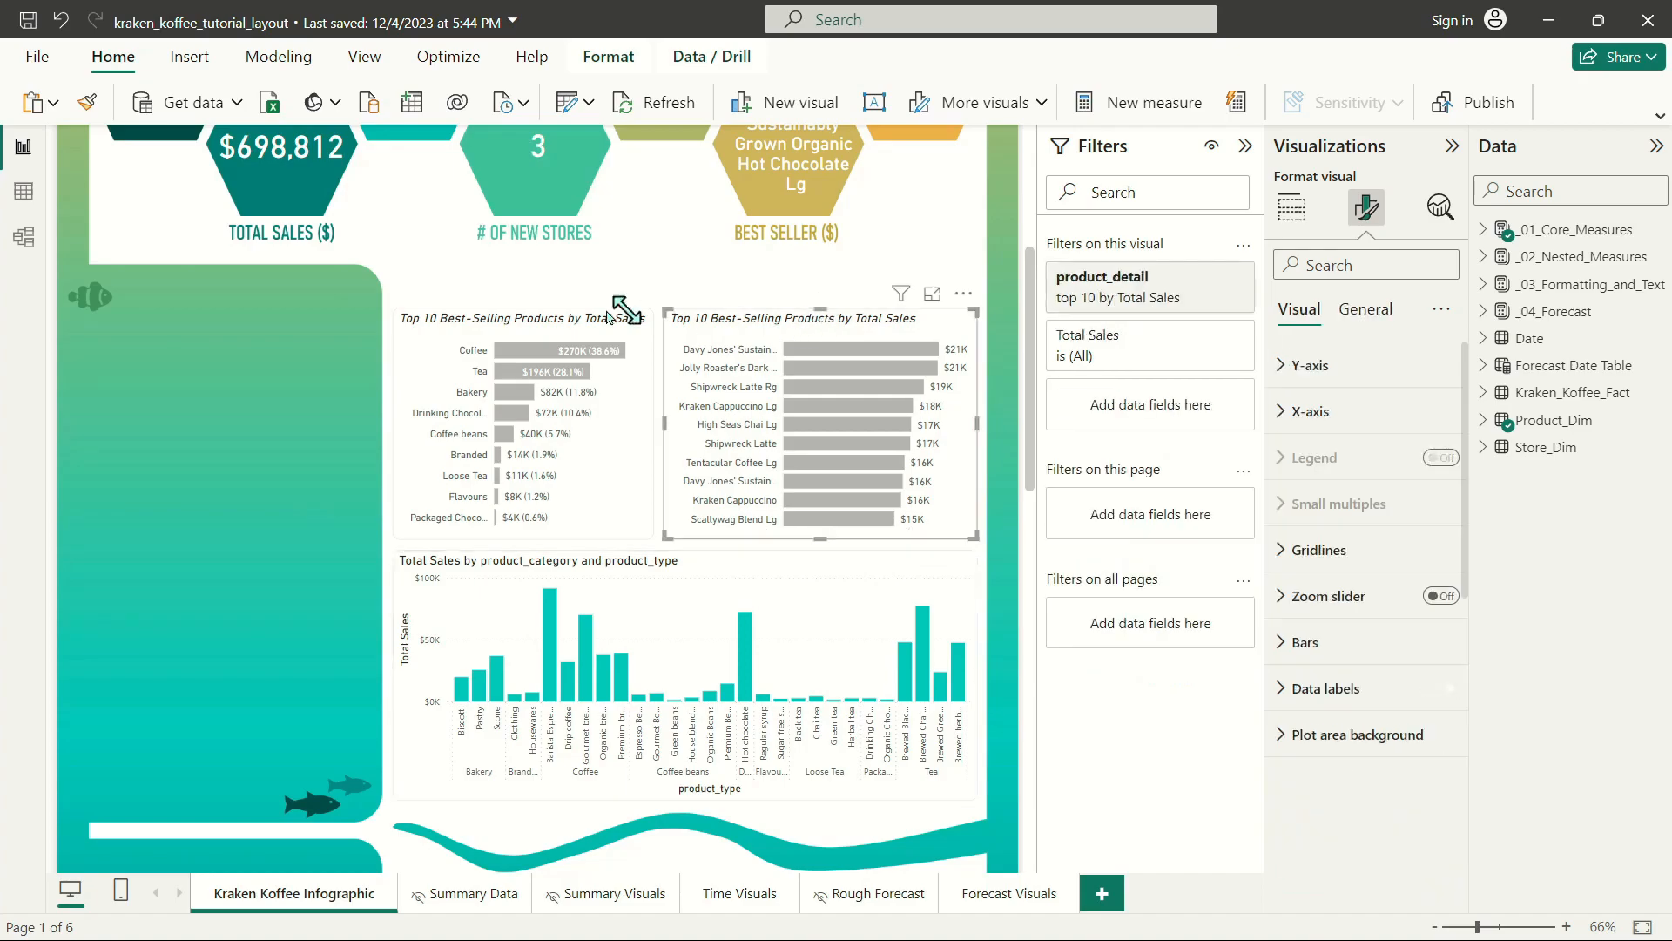
ctrl+click(567, 320)
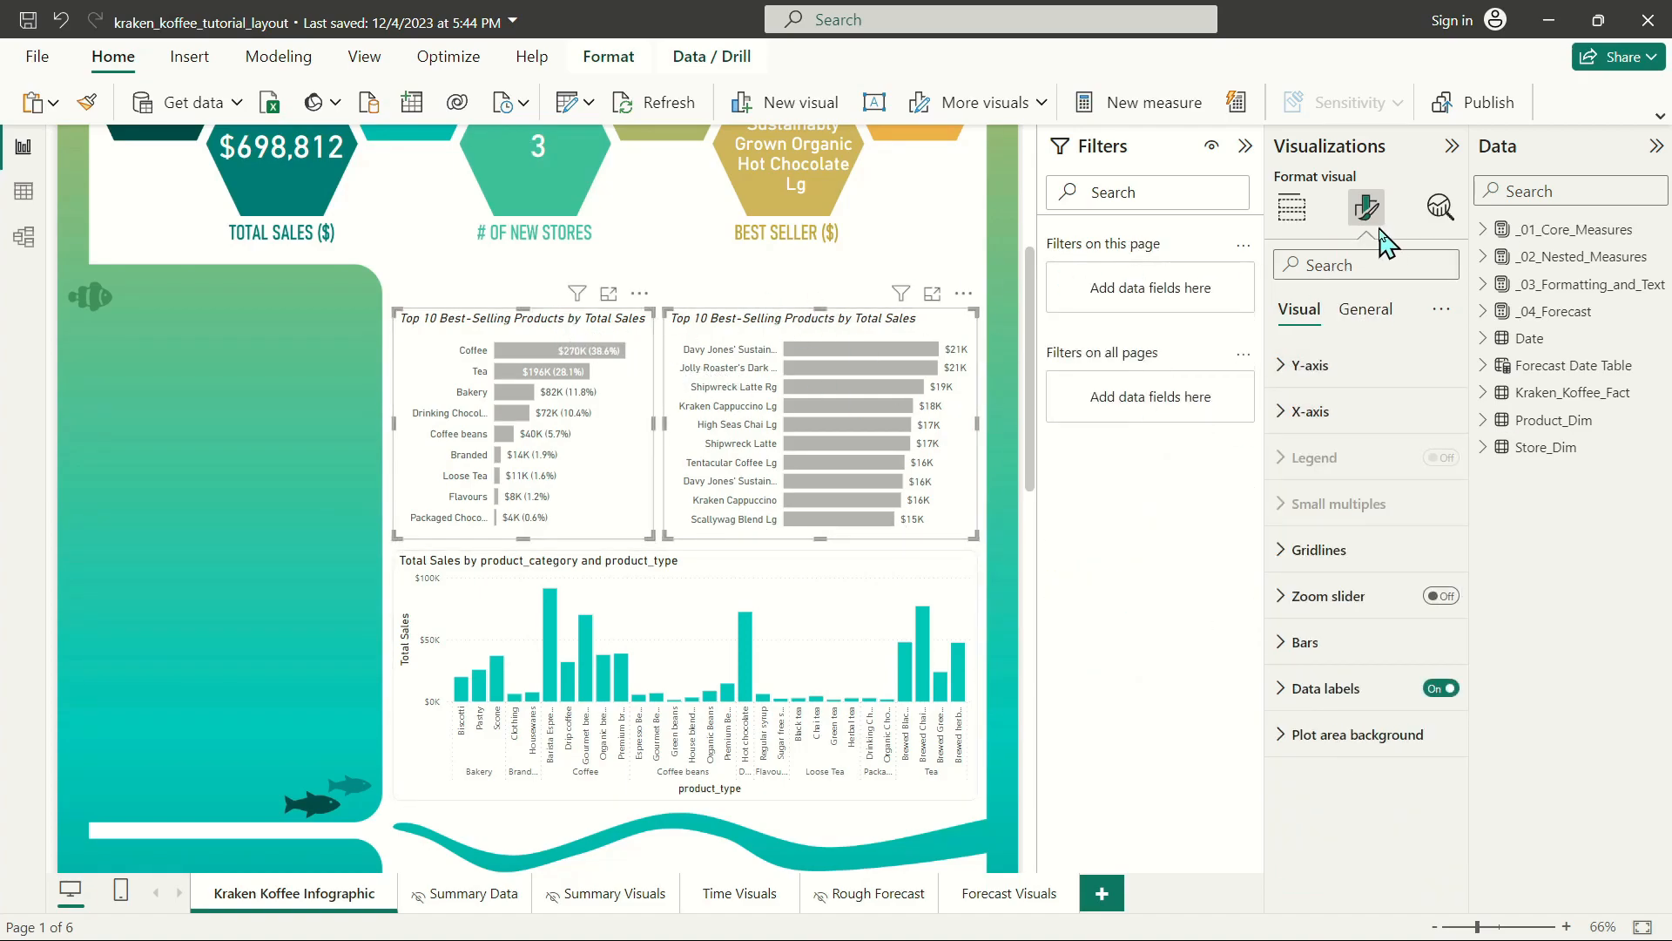
click(1364, 313)
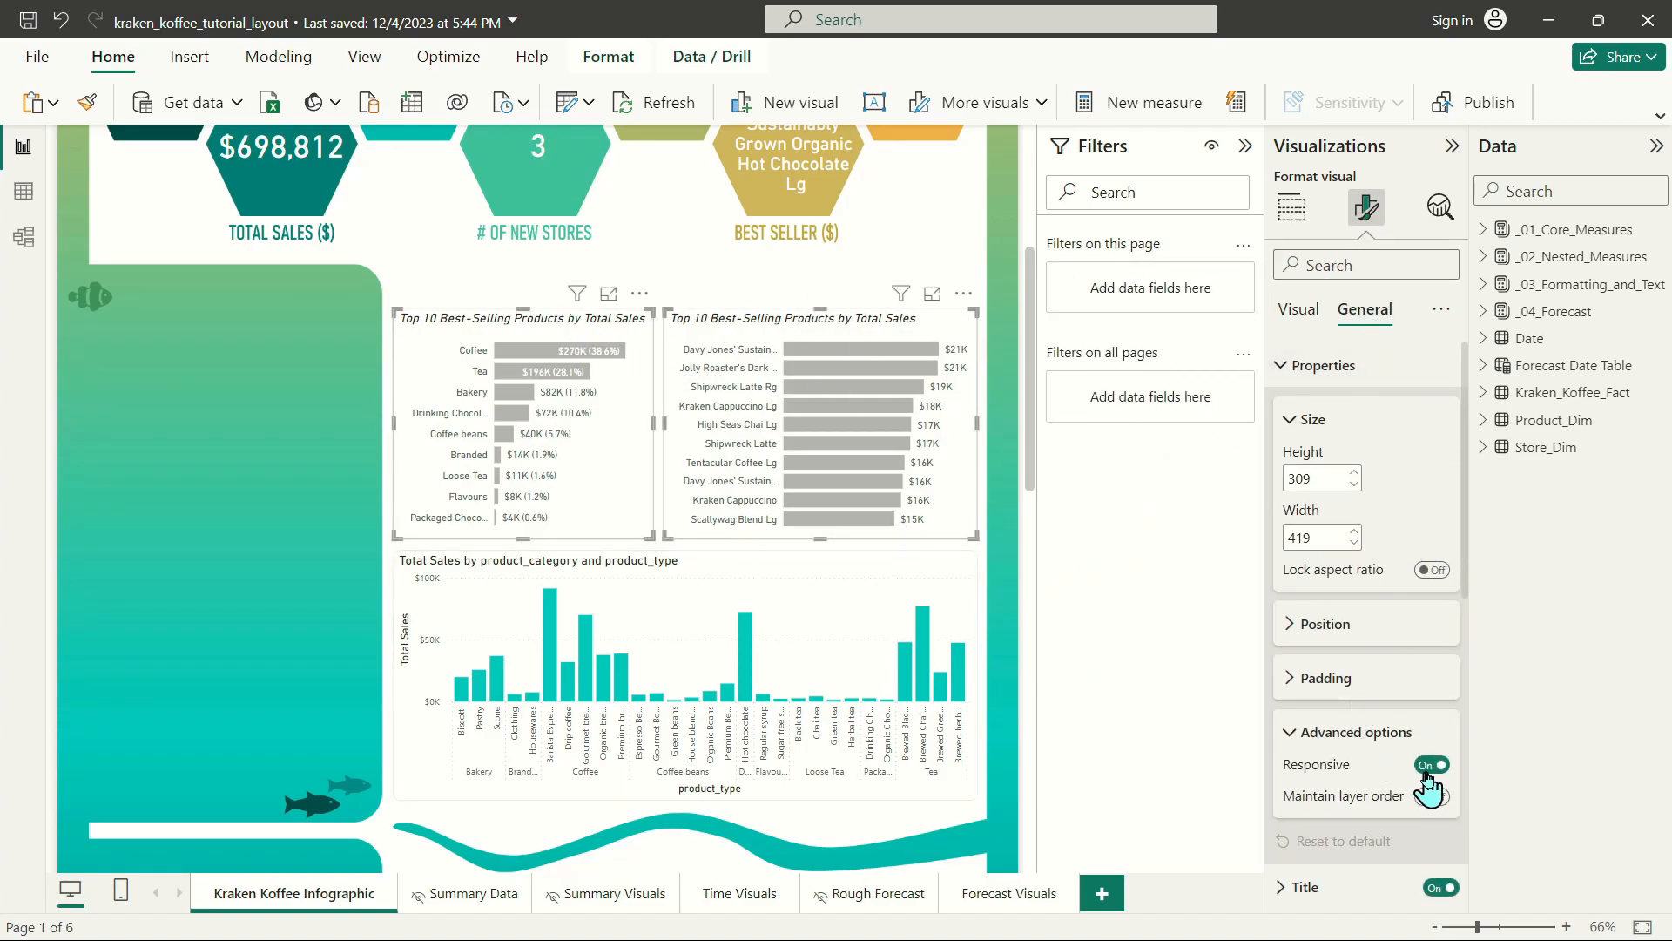
click(595, 296)
click(697, 270)
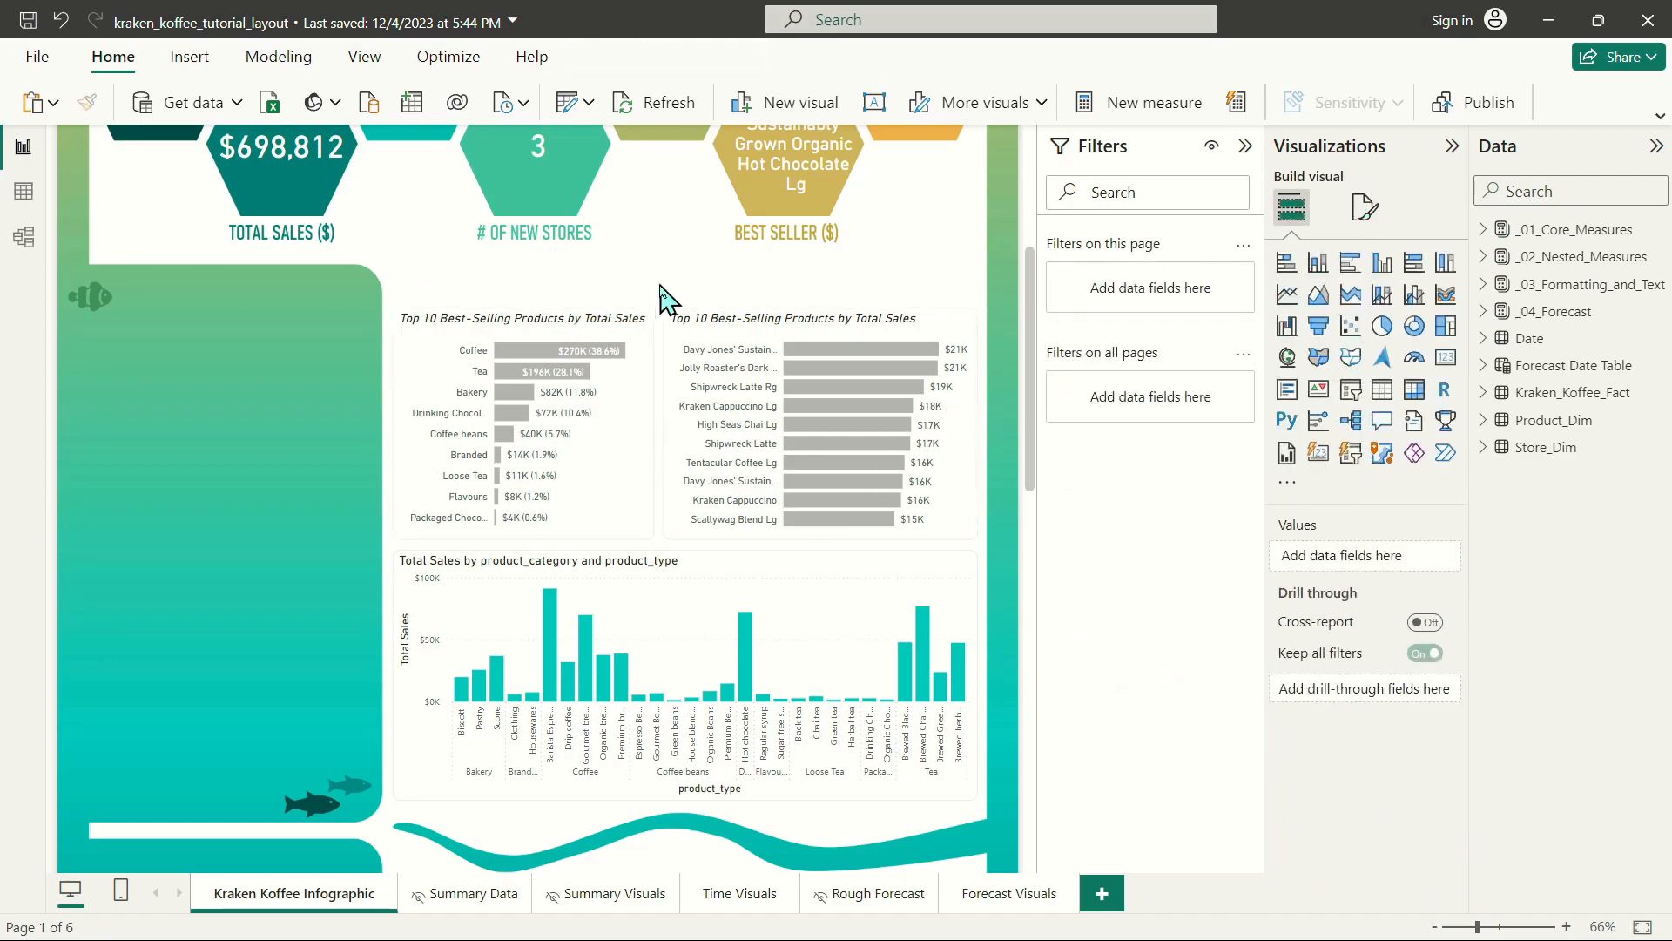
Open conditional formatting for the product category chart's bar color and add a middle color to the Total Sales gradient.
click(551, 330)
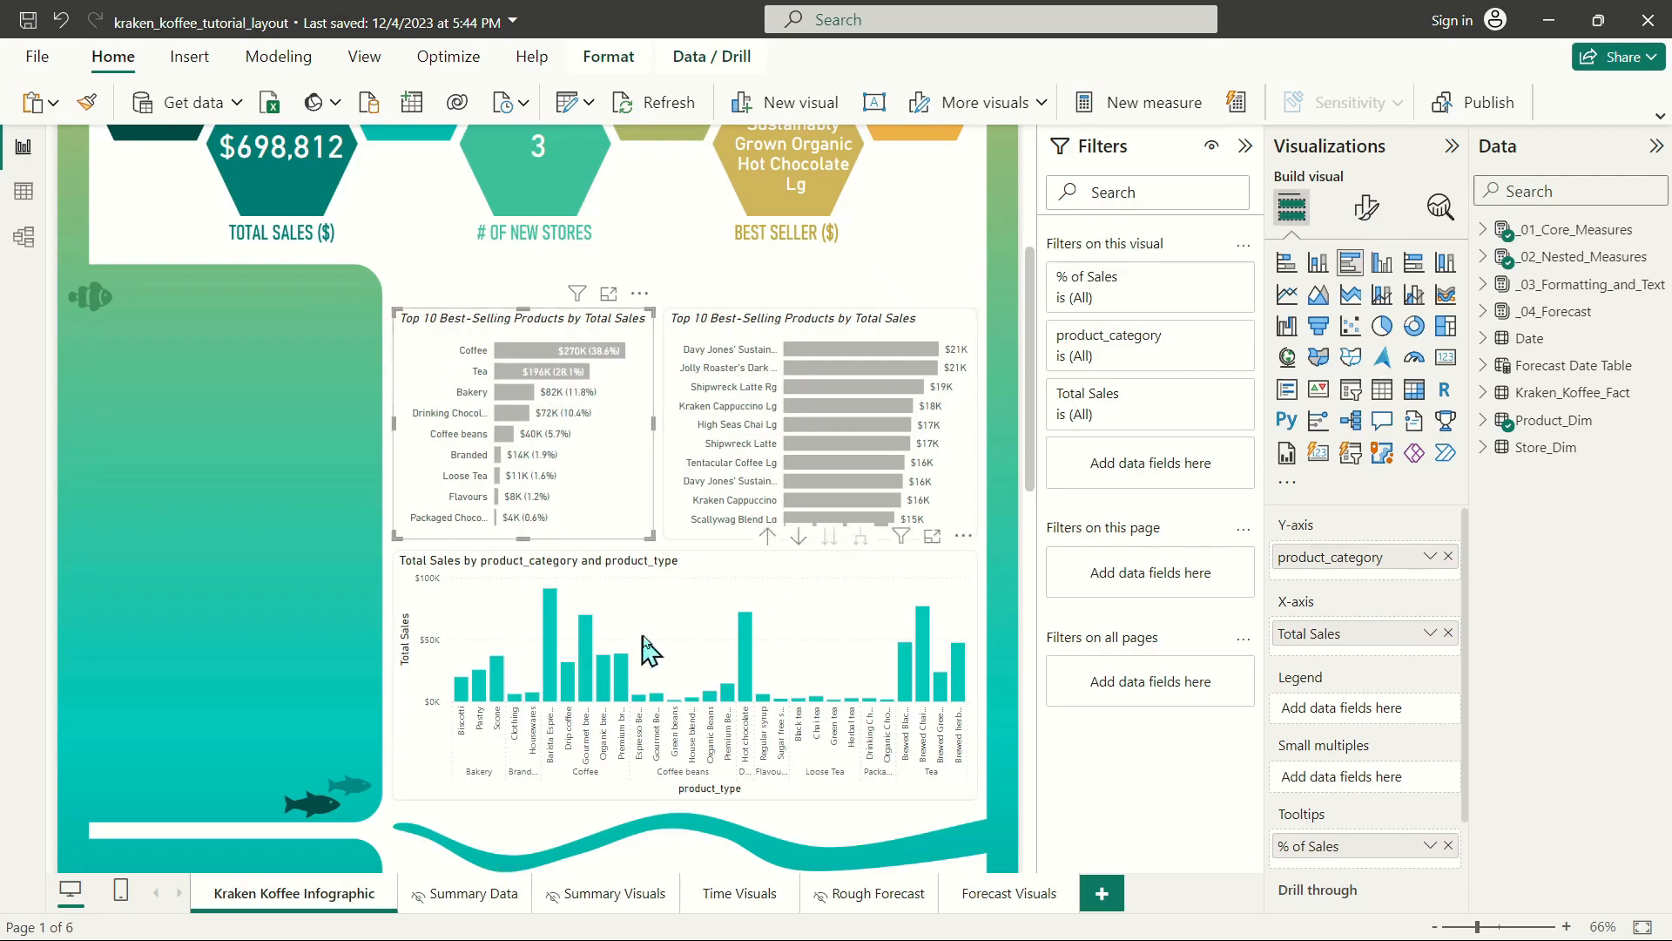
click(1366, 209)
click(1378, 311)
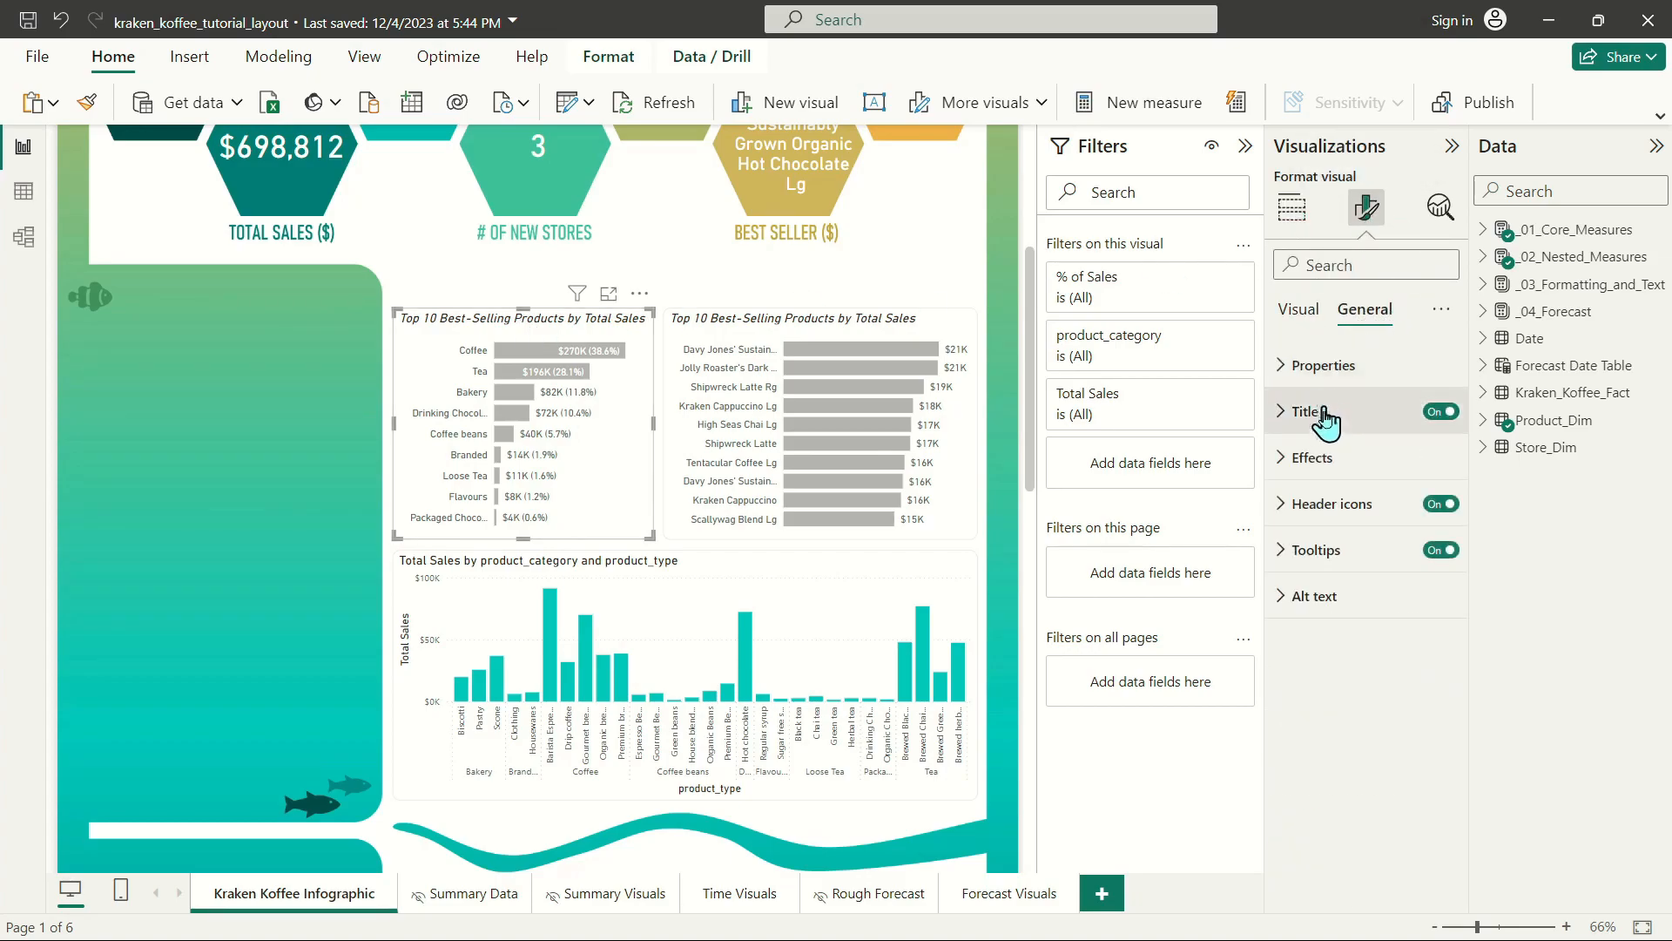
click(1299, 311)
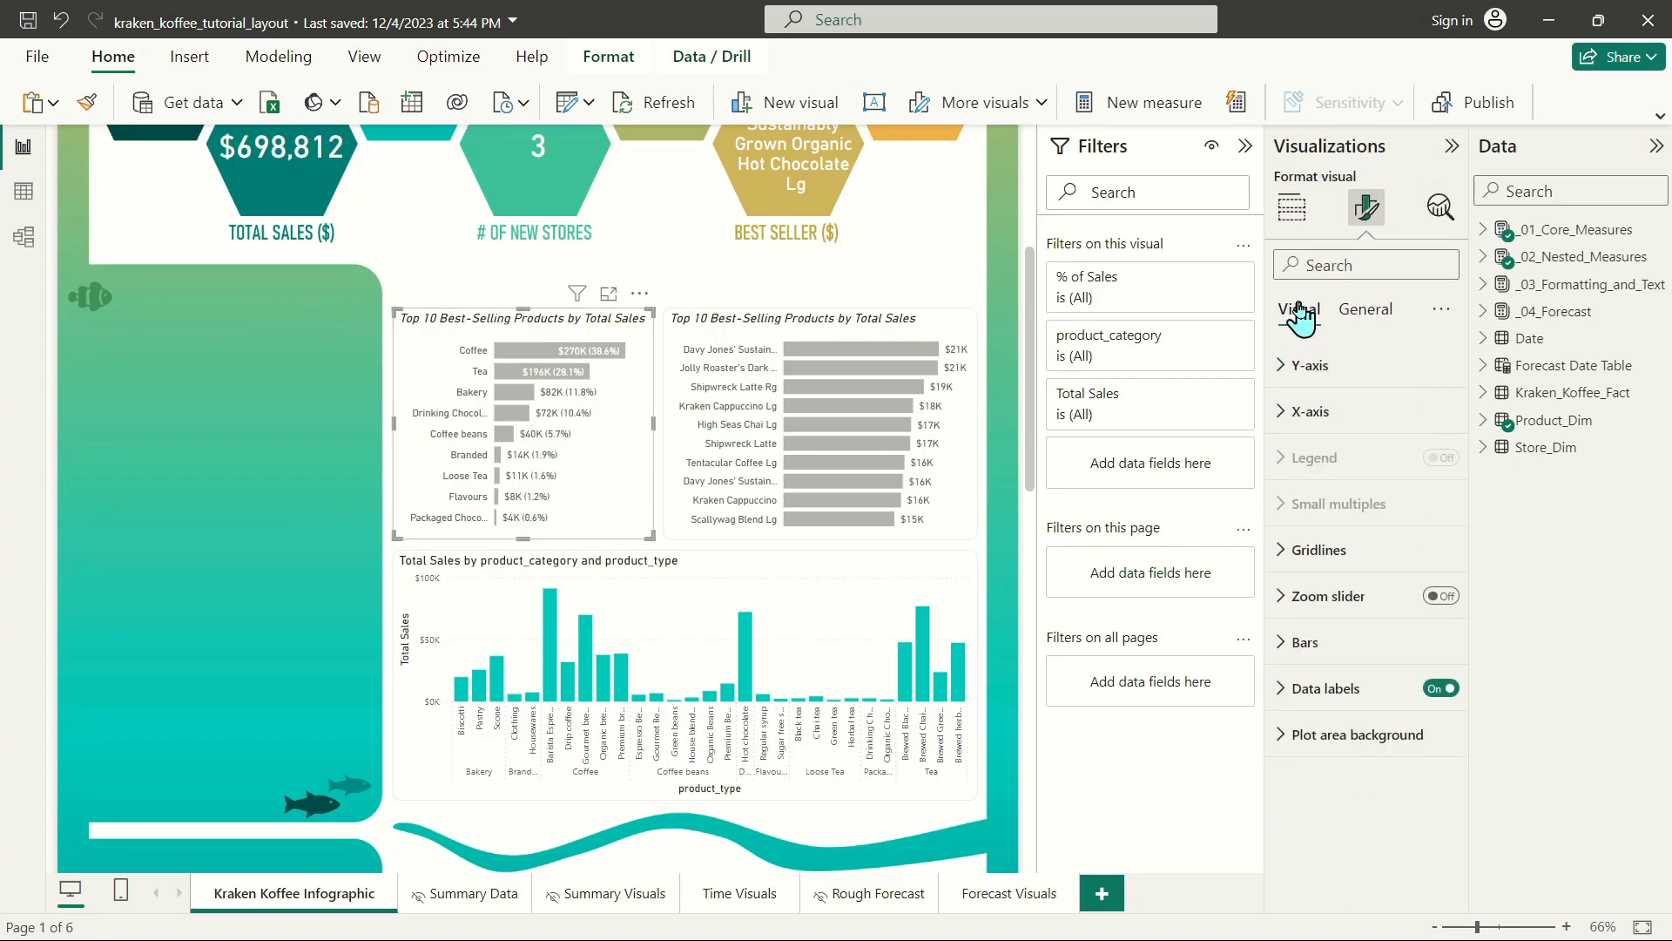
click(1306, 642)
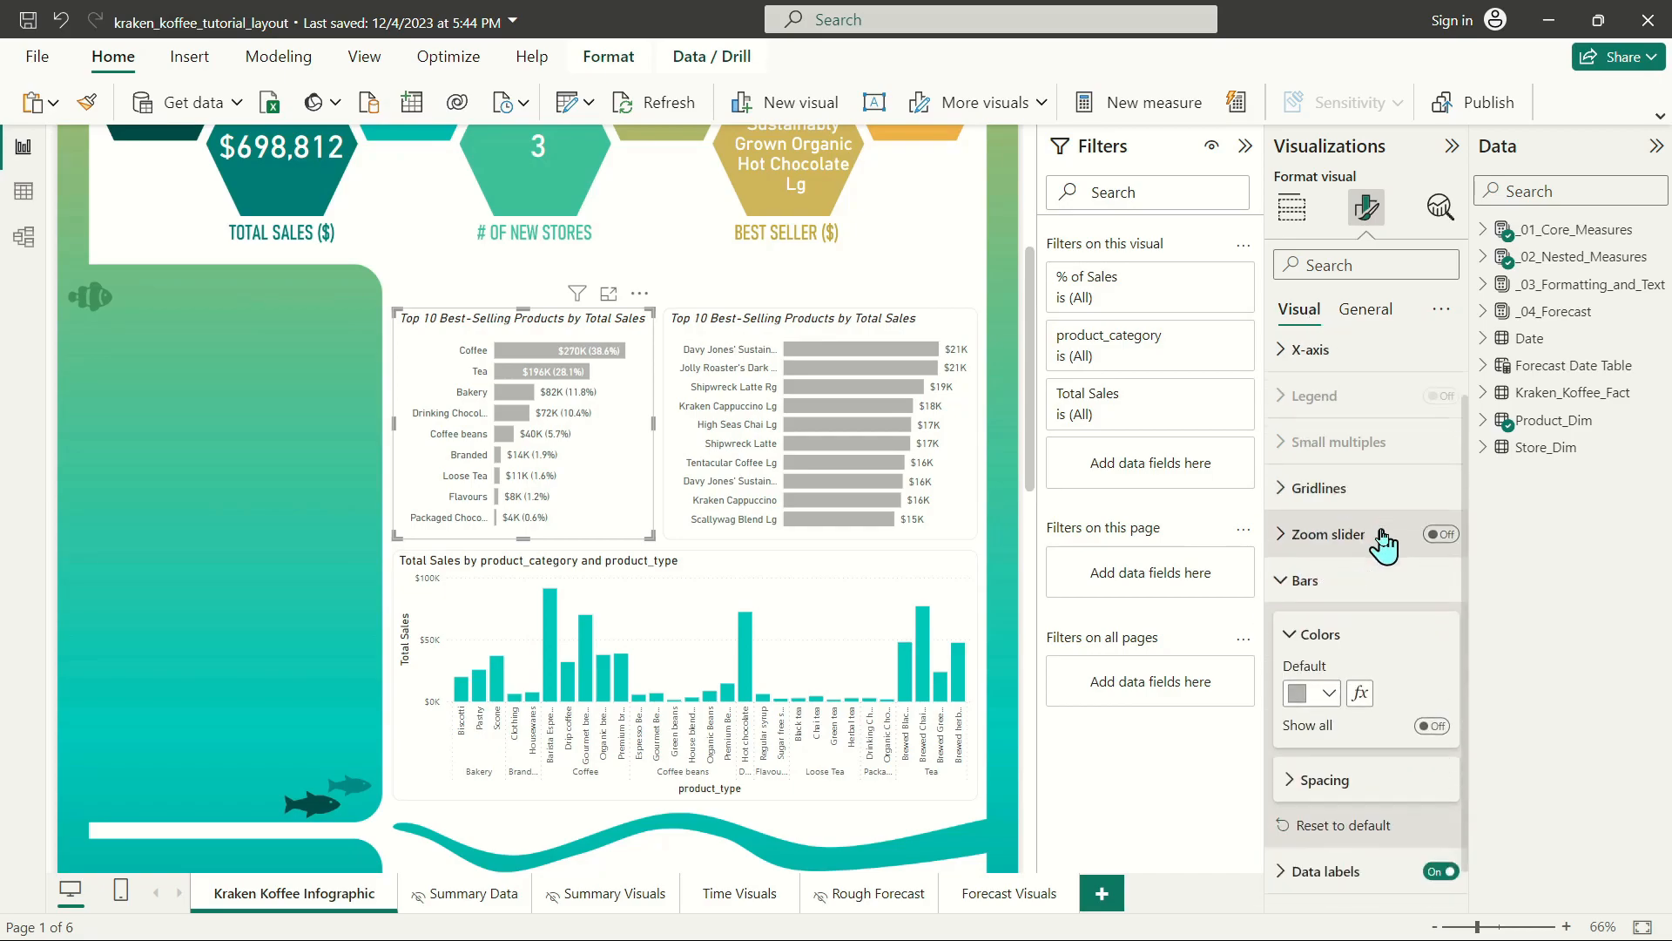
click(1360, 656)
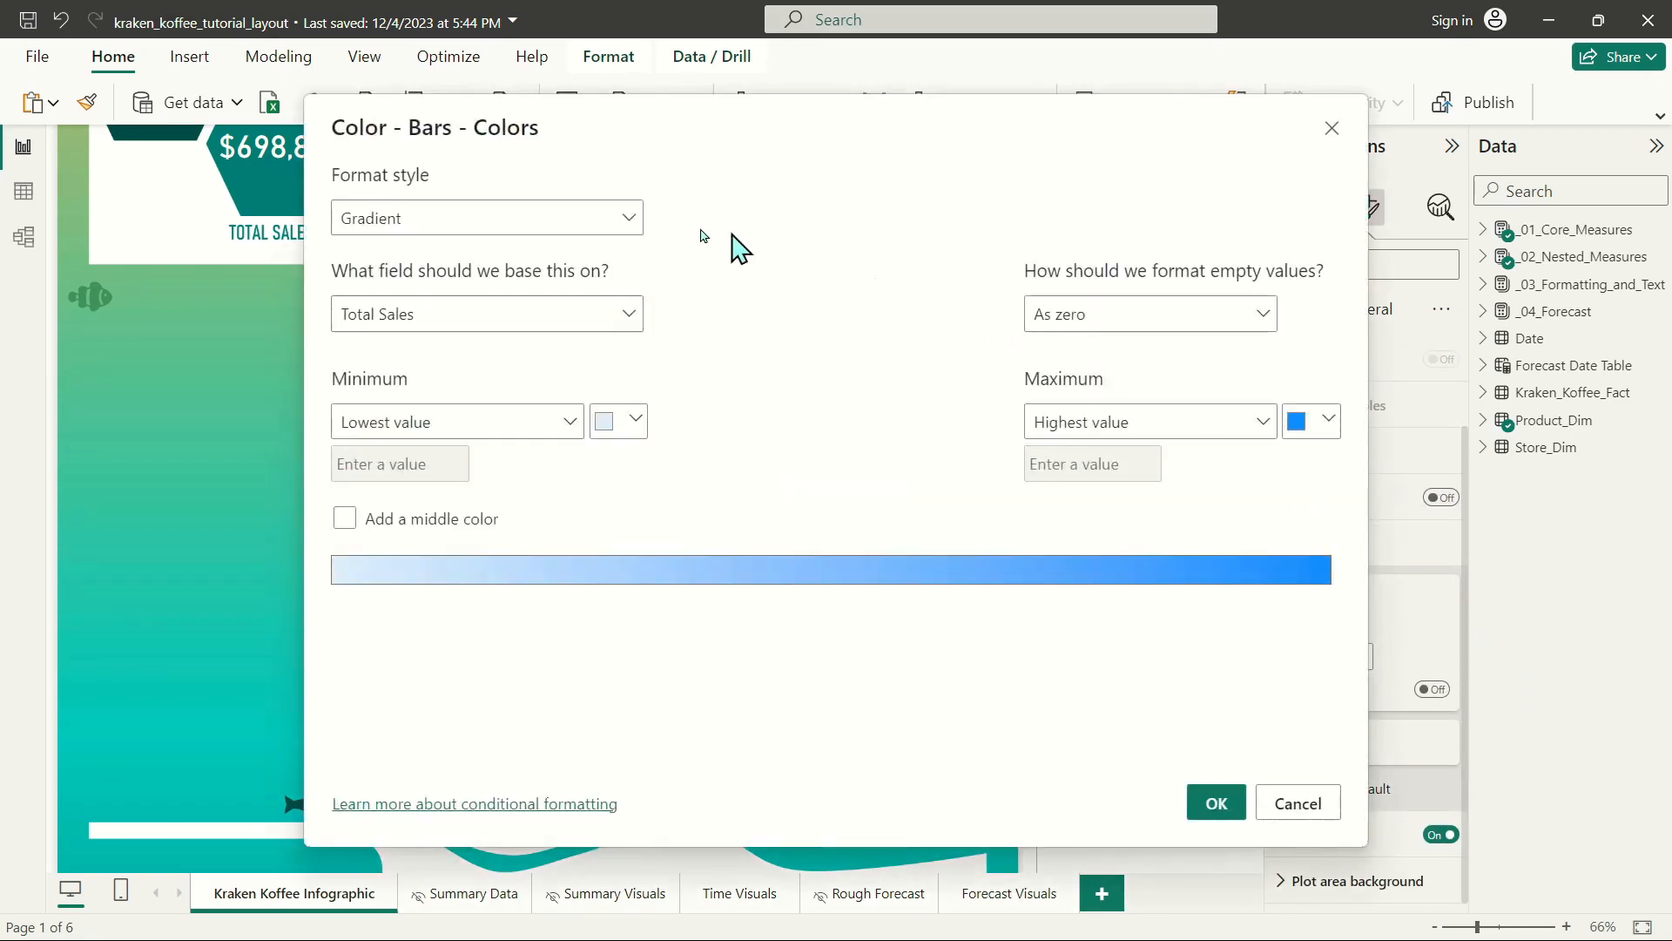
click(344, 518)
Set the gradient to dark teal #00635e for the lowest value, teal for the middle and orange for the highest, and apply it.
click(618, 422)
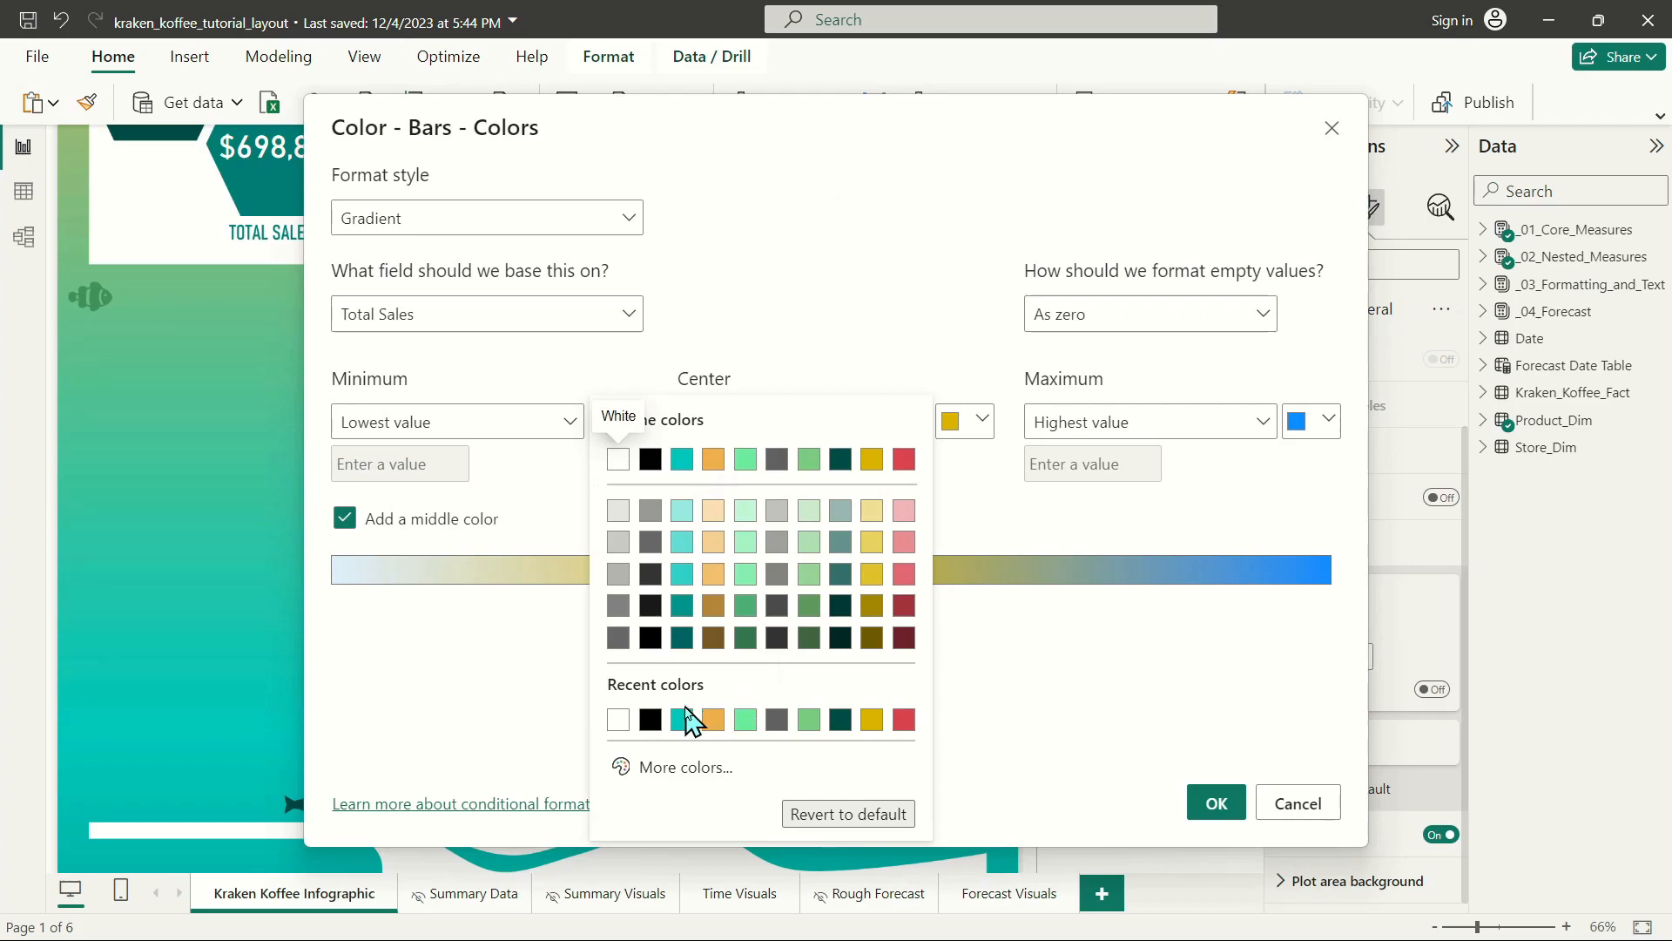
click(683, 637)
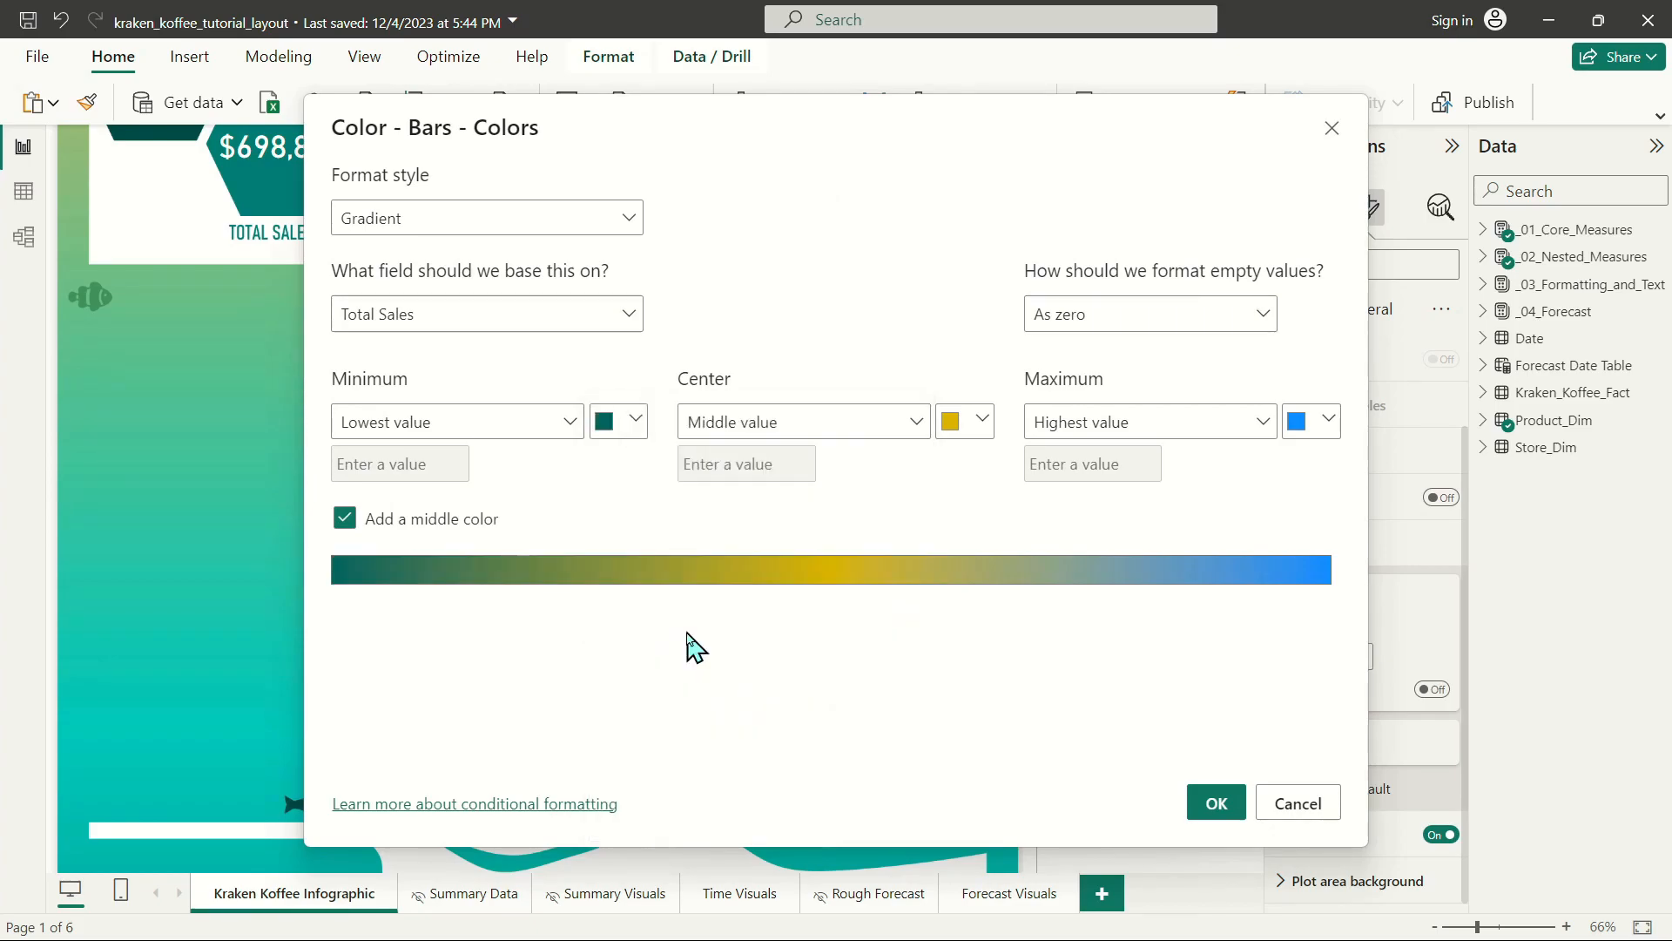
click(958, 425)
click(1029, 459)
click(1306, 422)
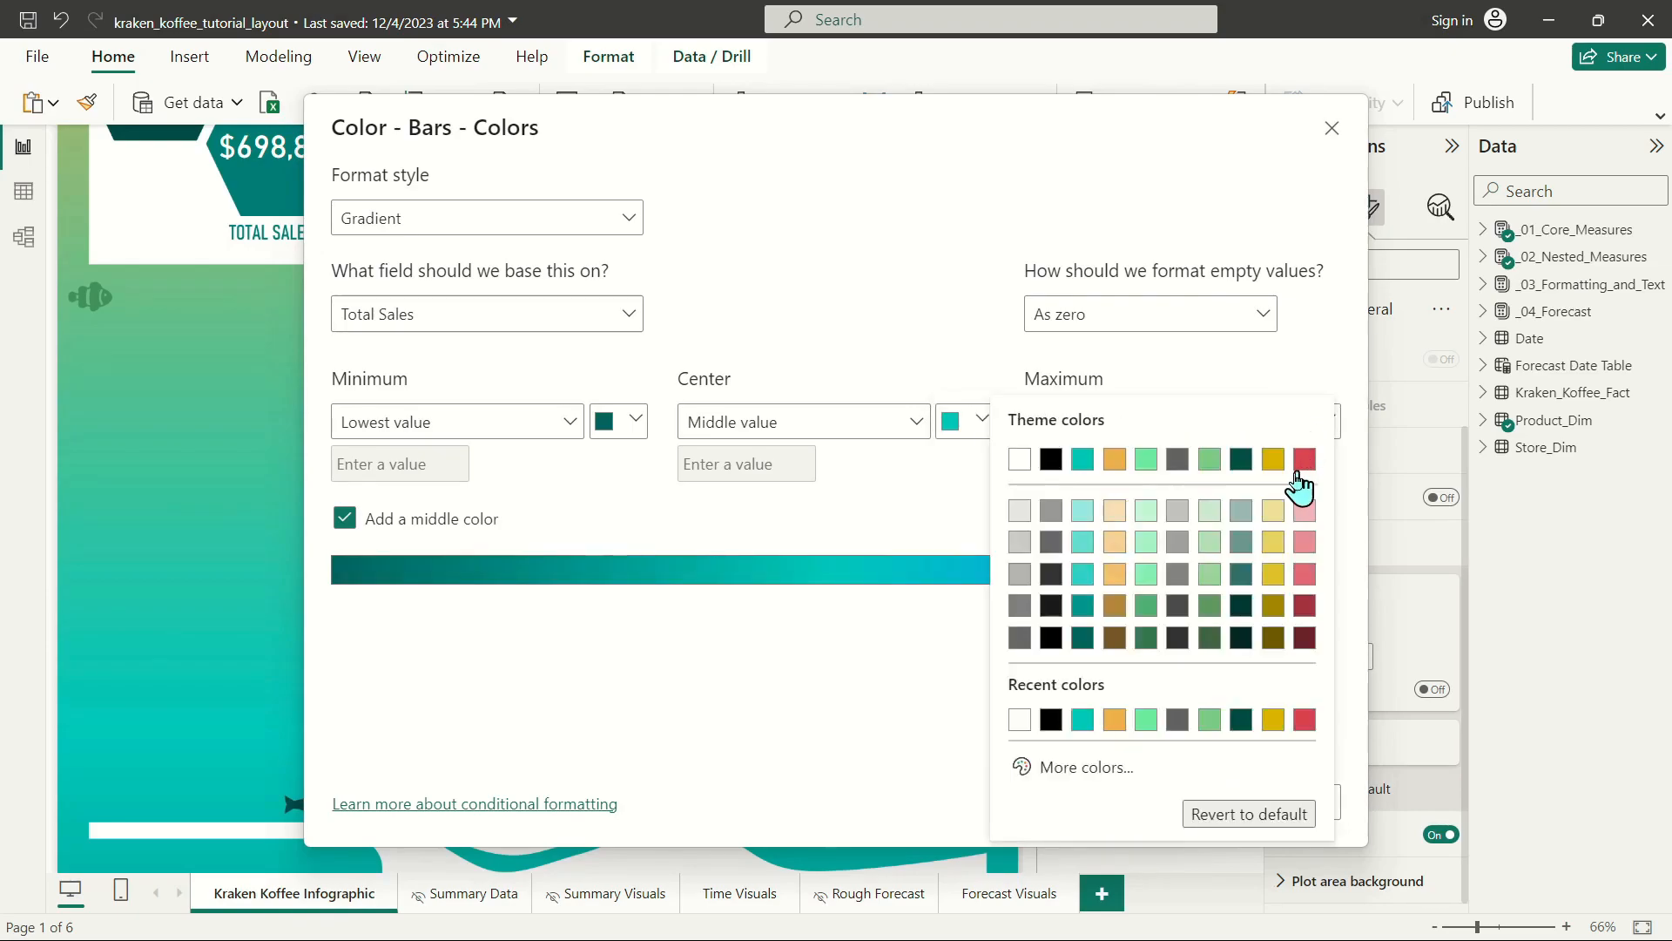
click(1114, 459)
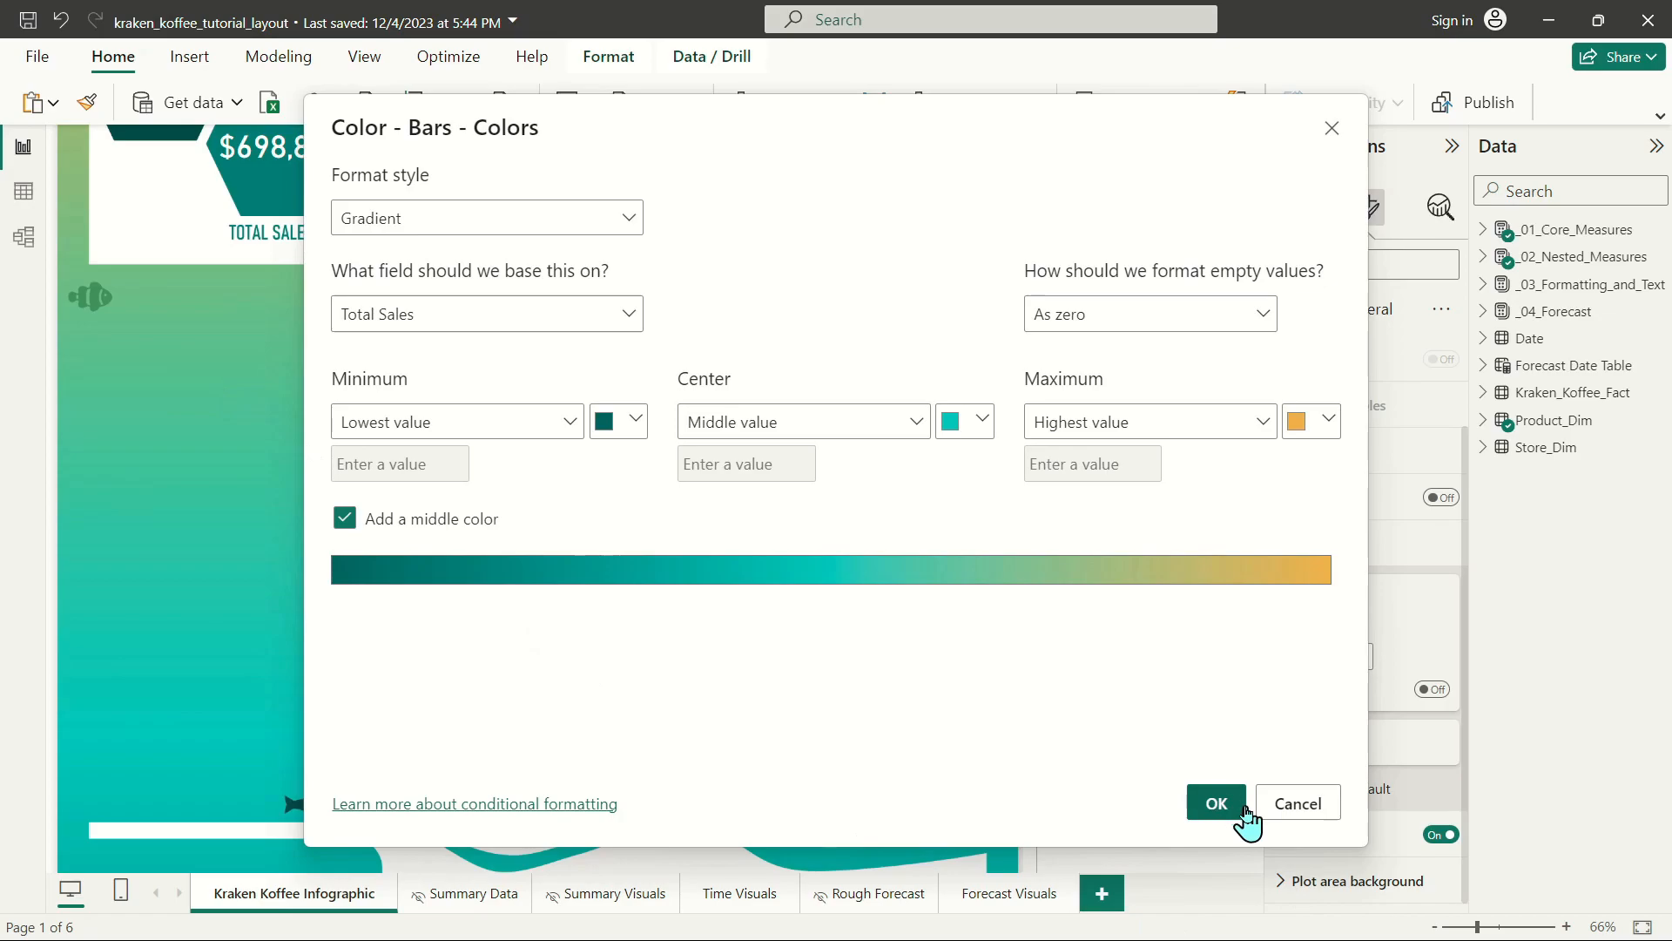
click(1215, 801)
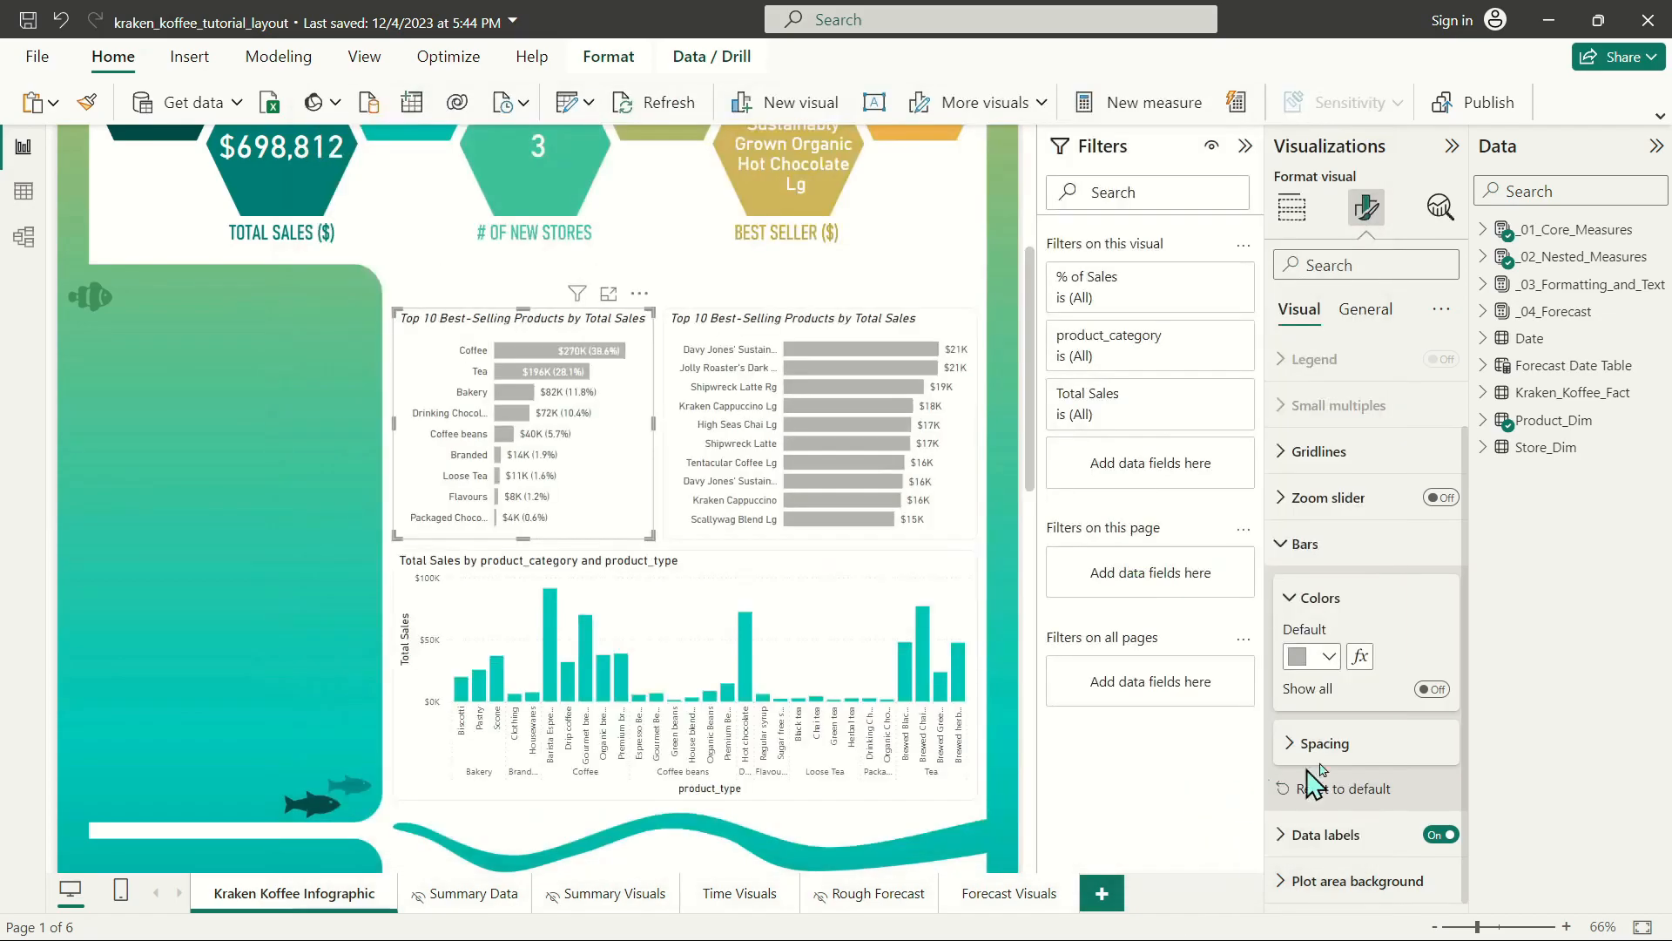
Turn off the product category chart's legend and deselect the chart.
click(1441, 359)
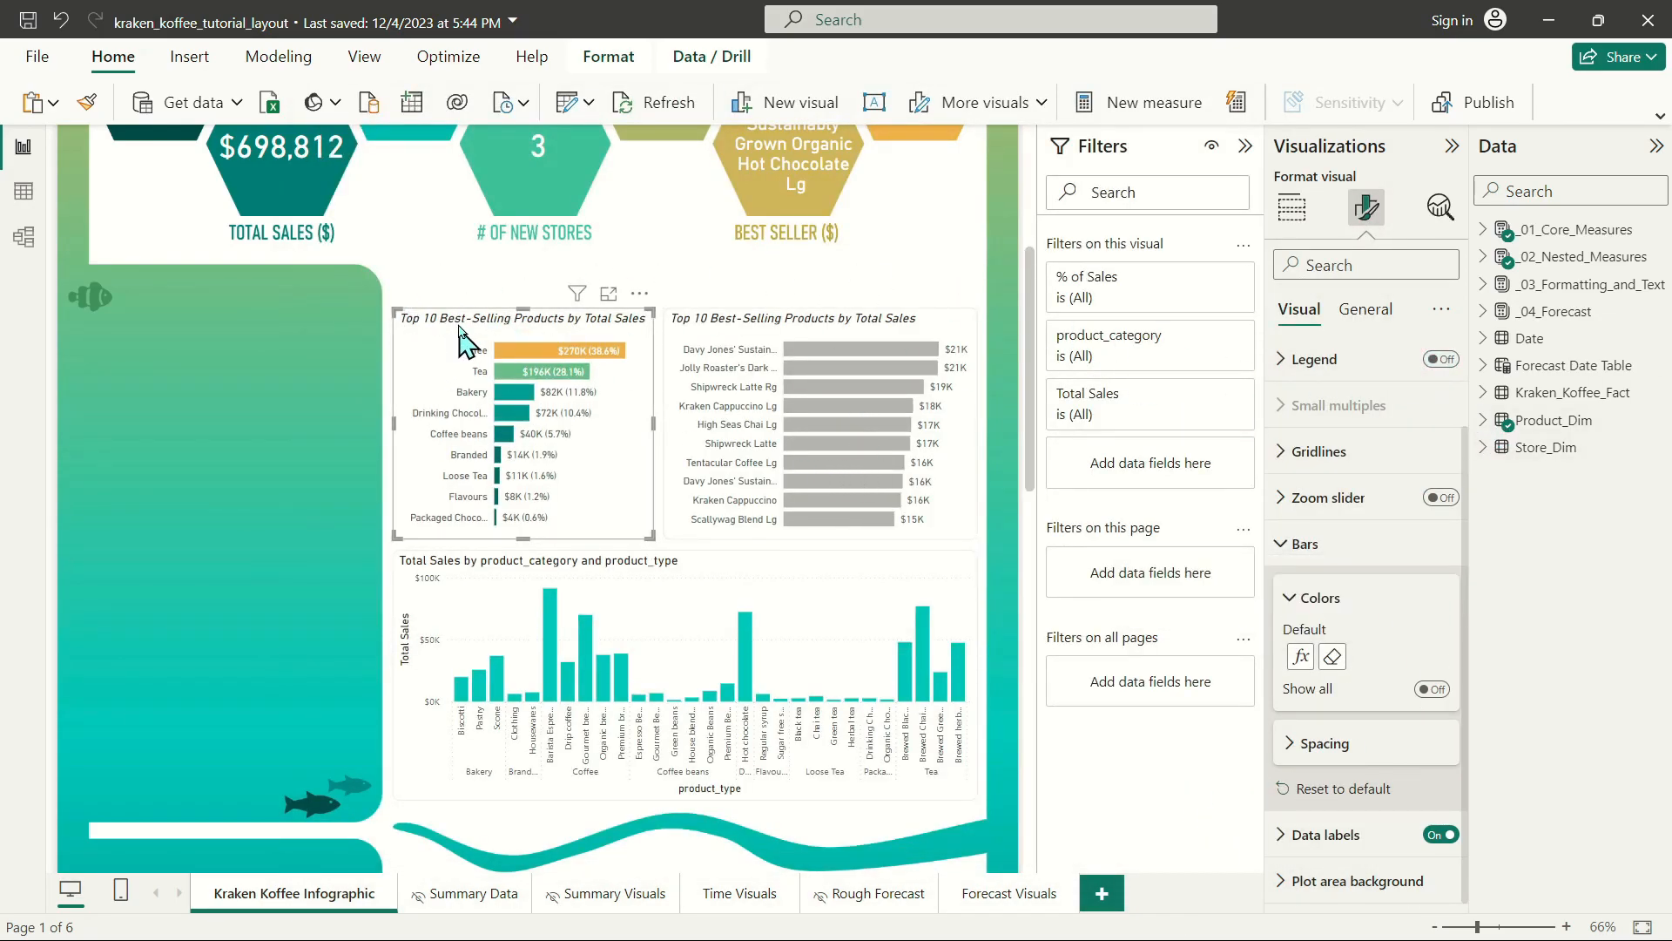
click(493, 294)
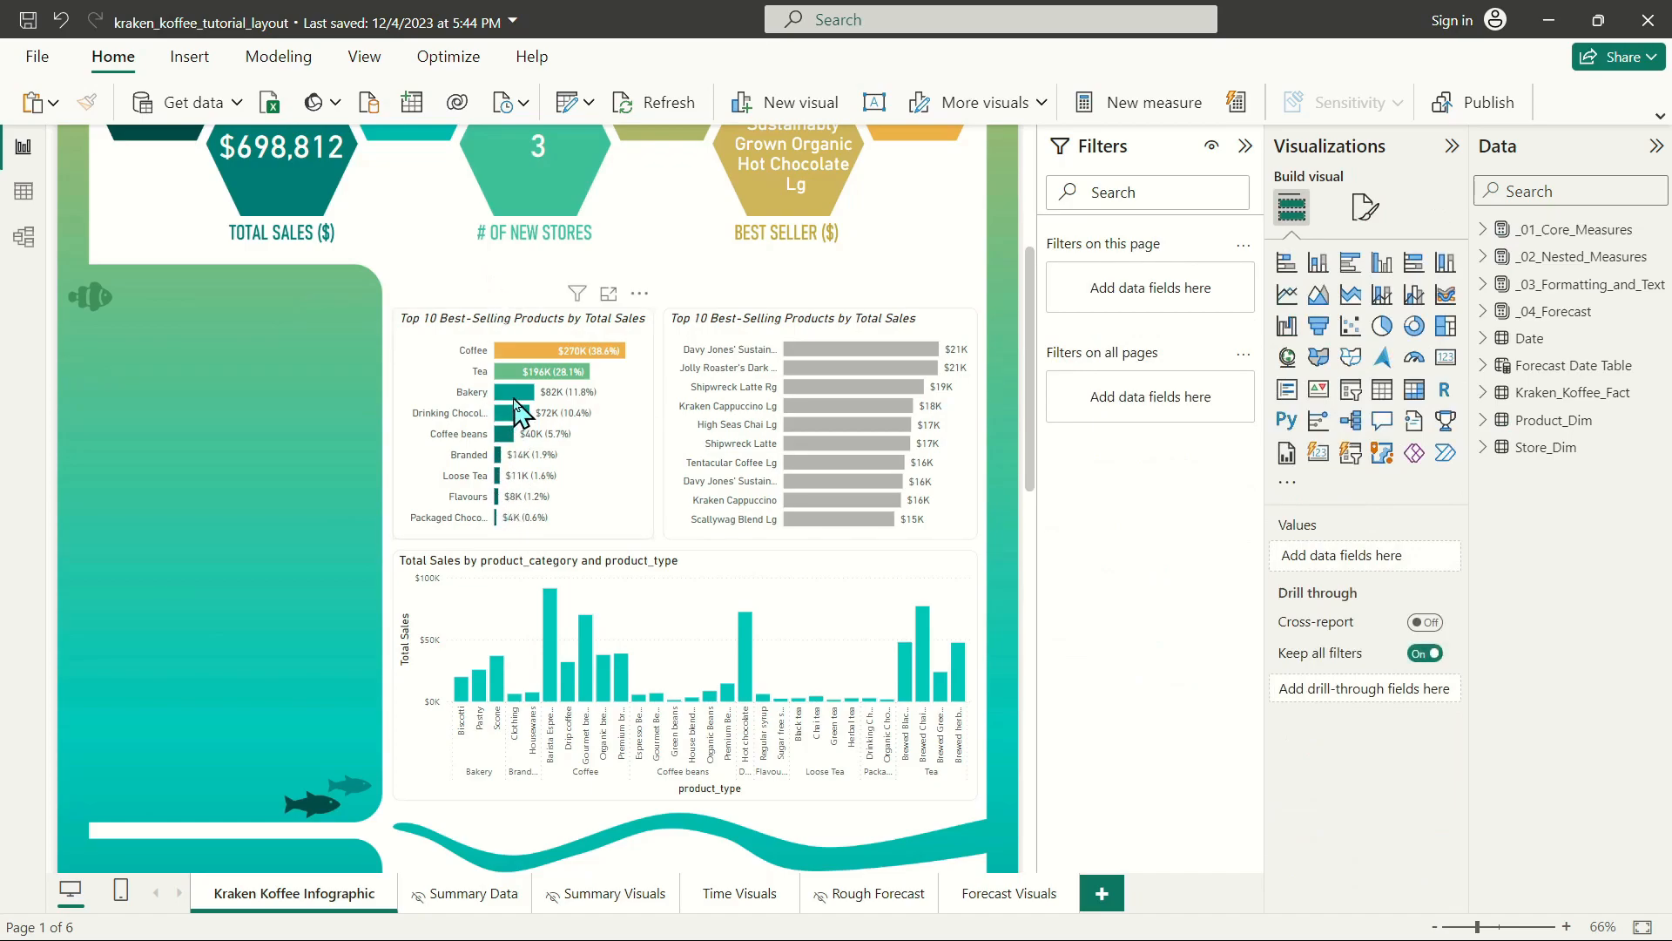
drag(504, 338, 647, 367)
mouse_move(534, 360)
Set the product detail chart's bar color to a Gradient format style based on Total Sales, with a middle color added.
click(749, 329)
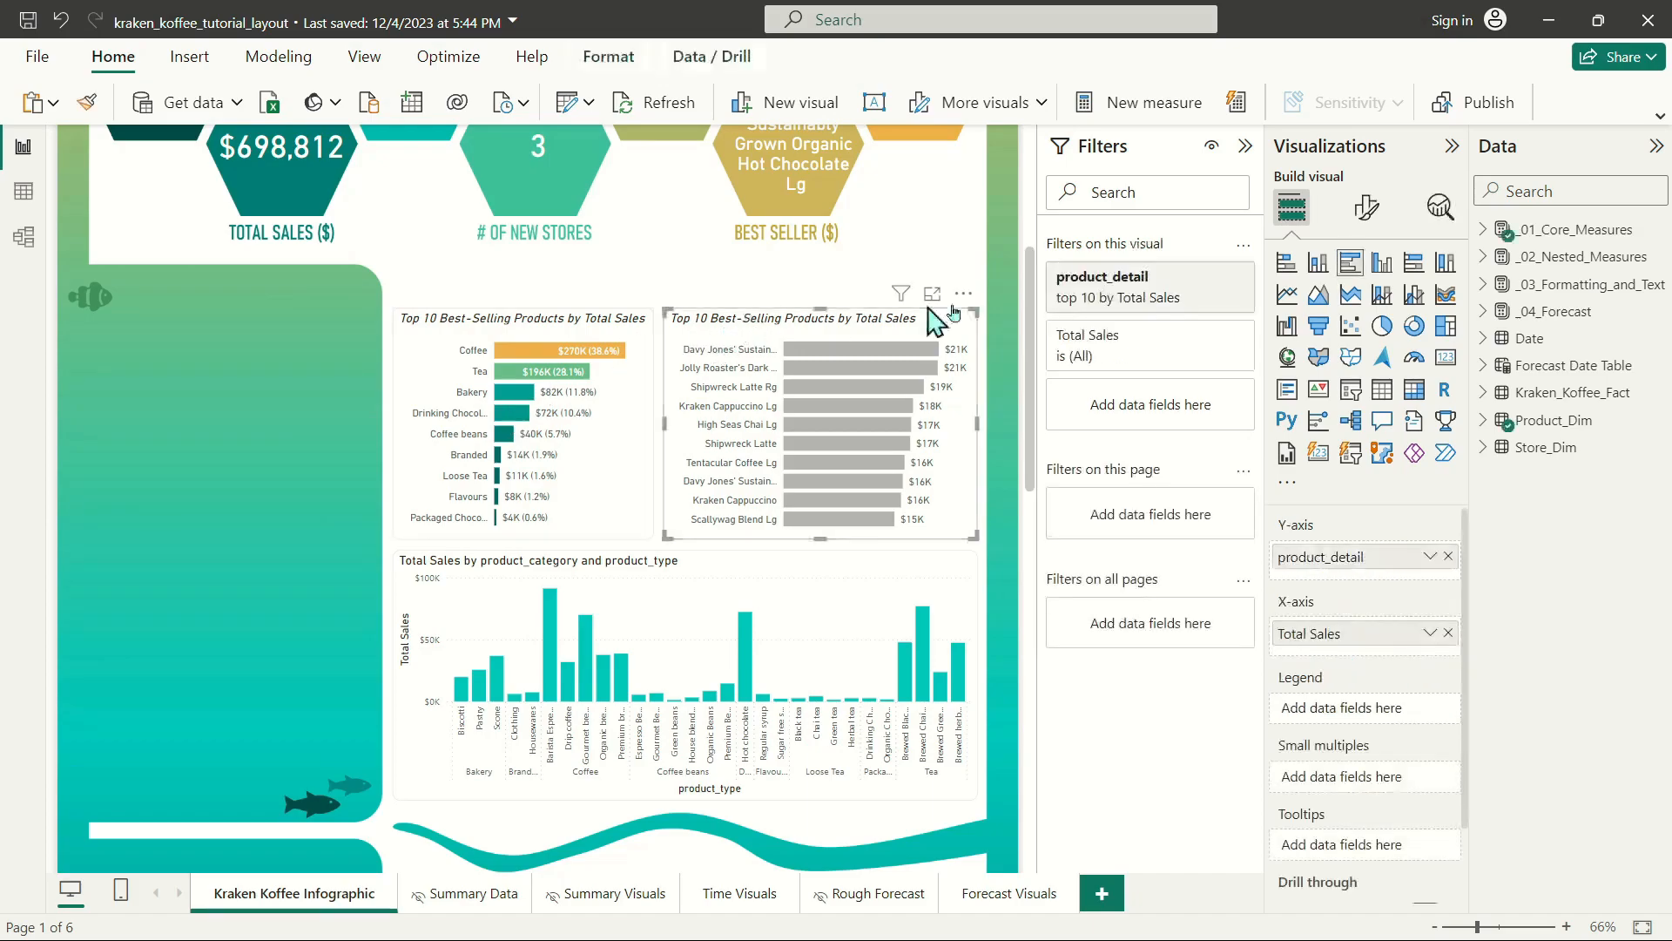
click(1366, 206)
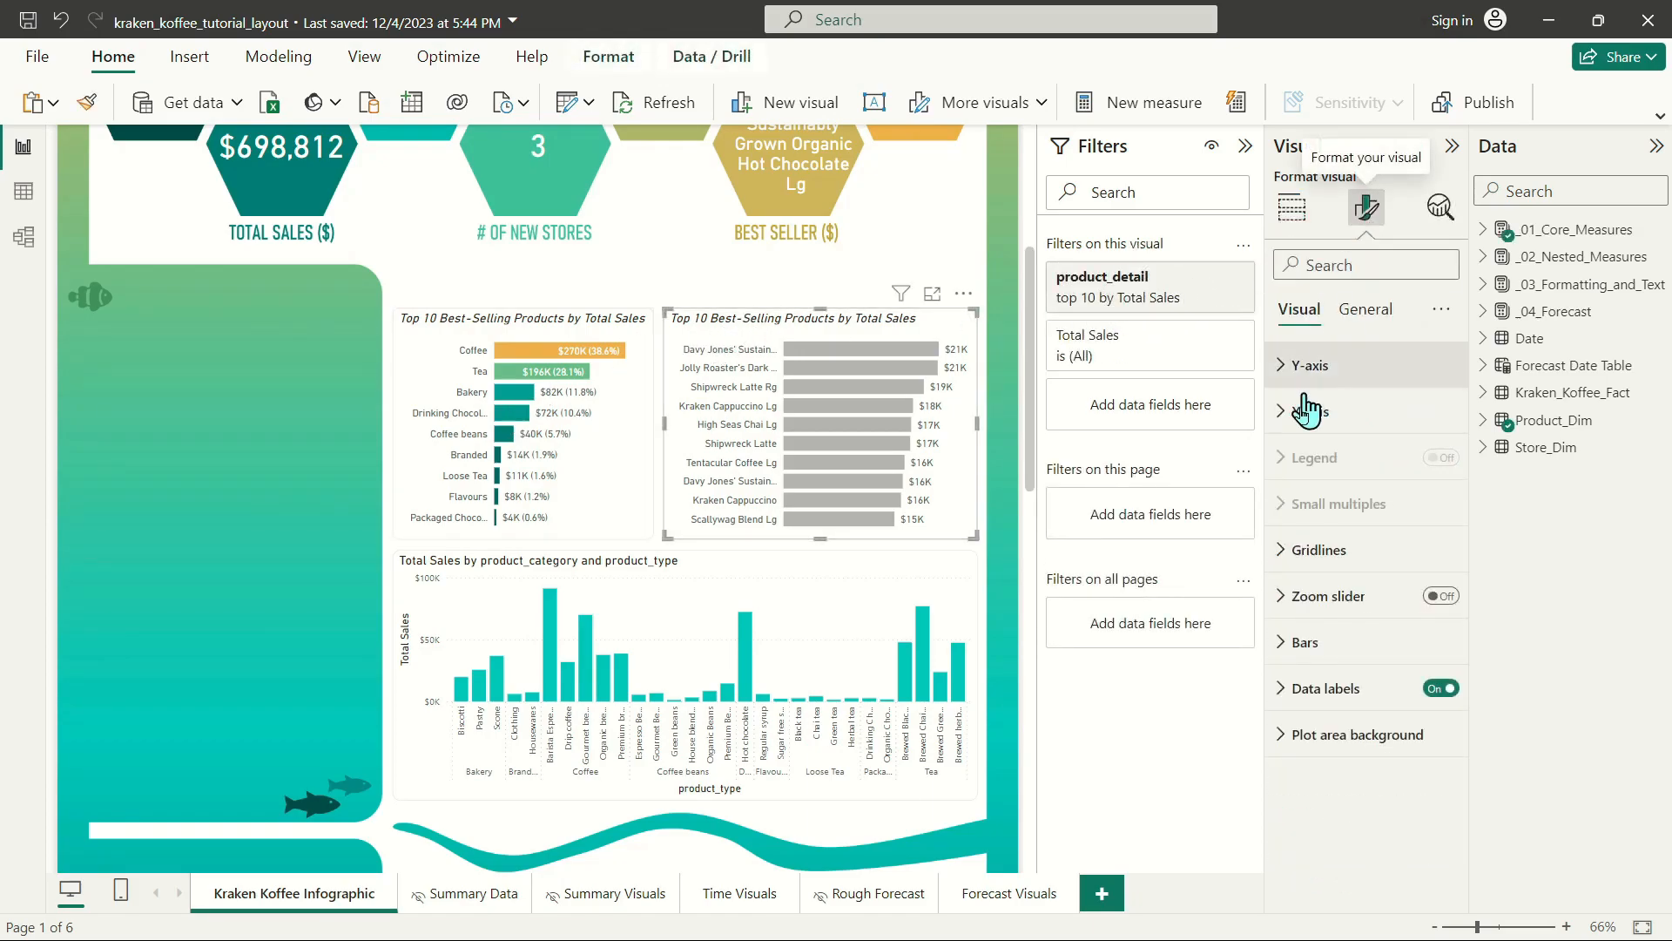
click(1298, 642)
click(1363, 765)
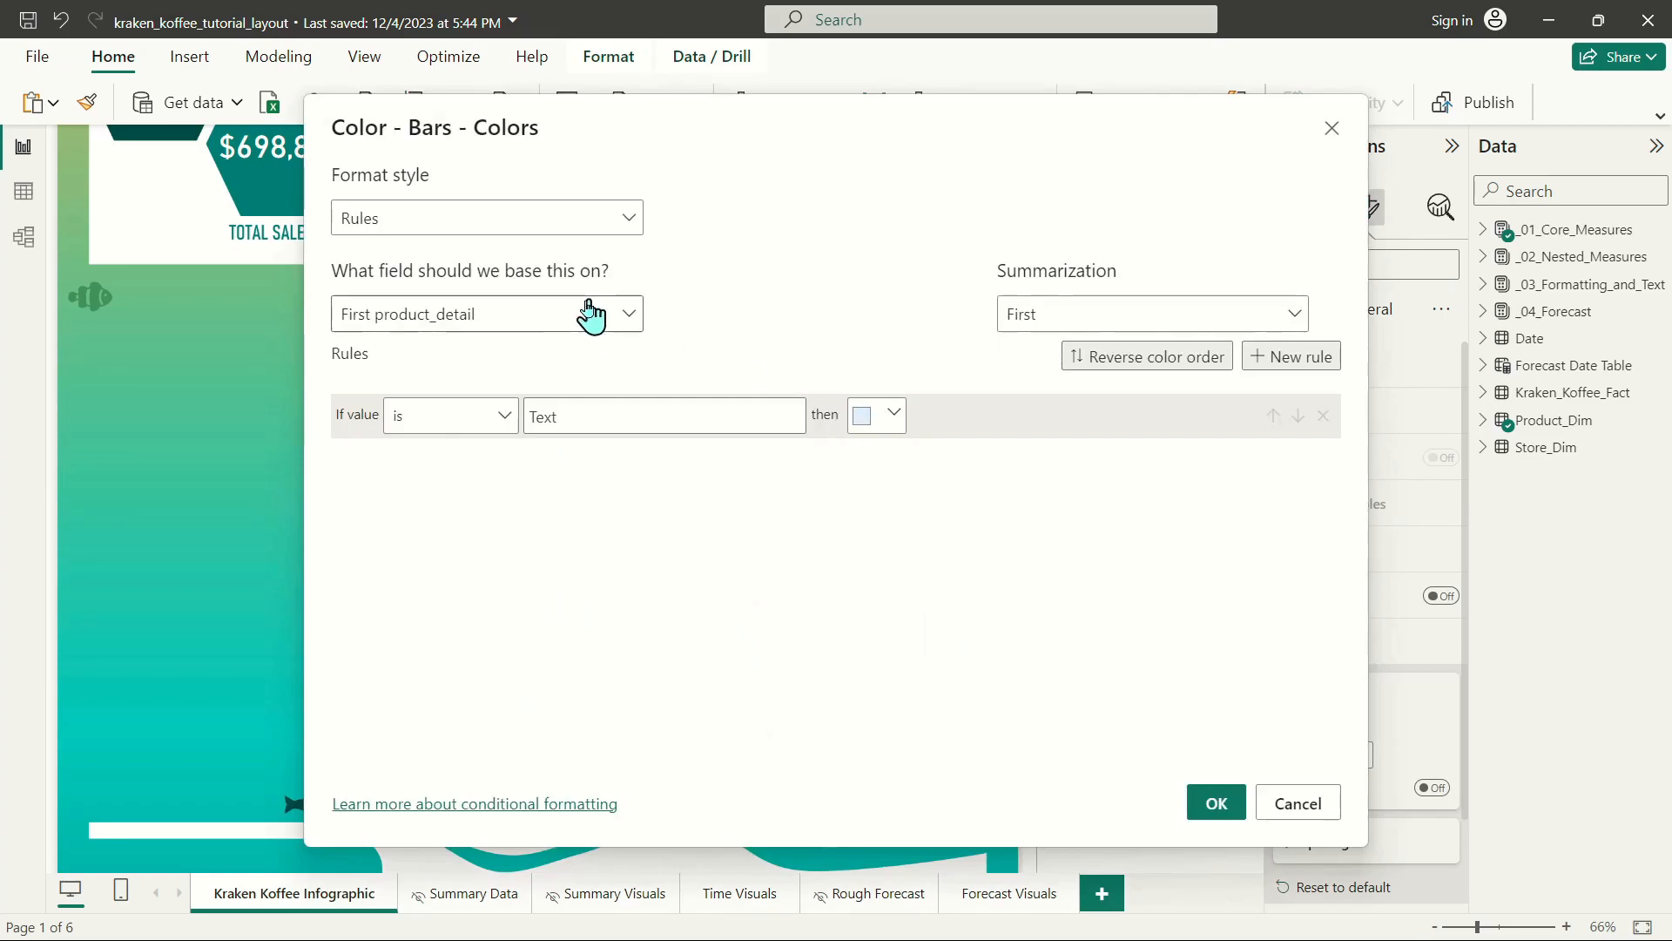
click(431, 225)
click(413, 258)
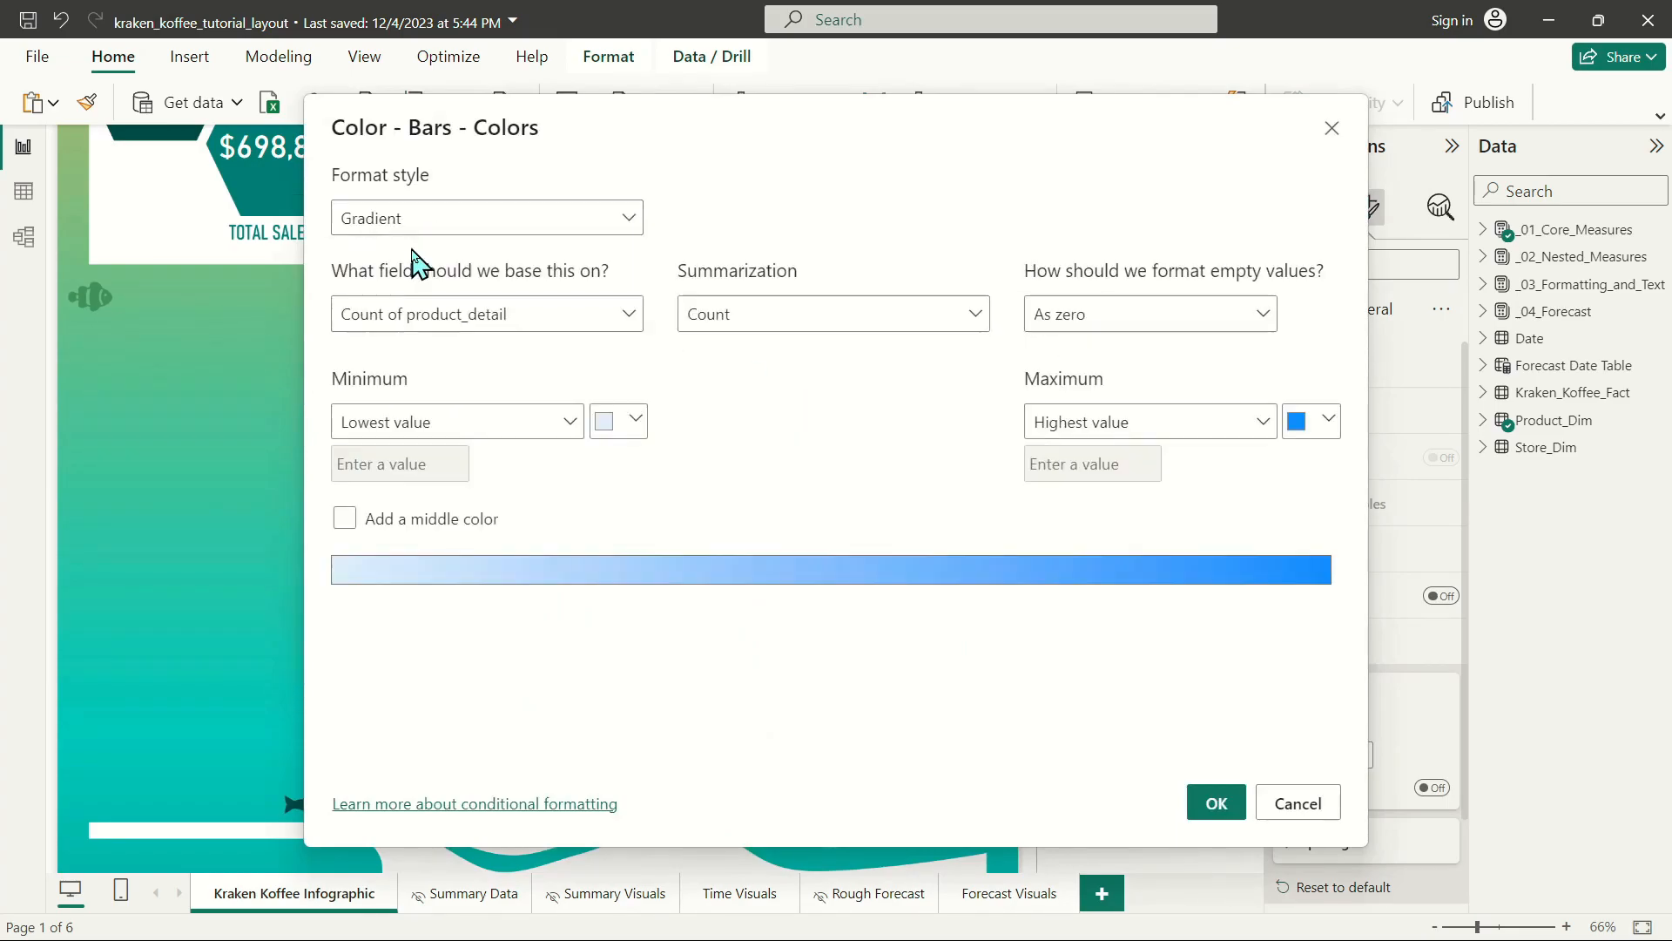
click(418, 314)
click(436, 394)
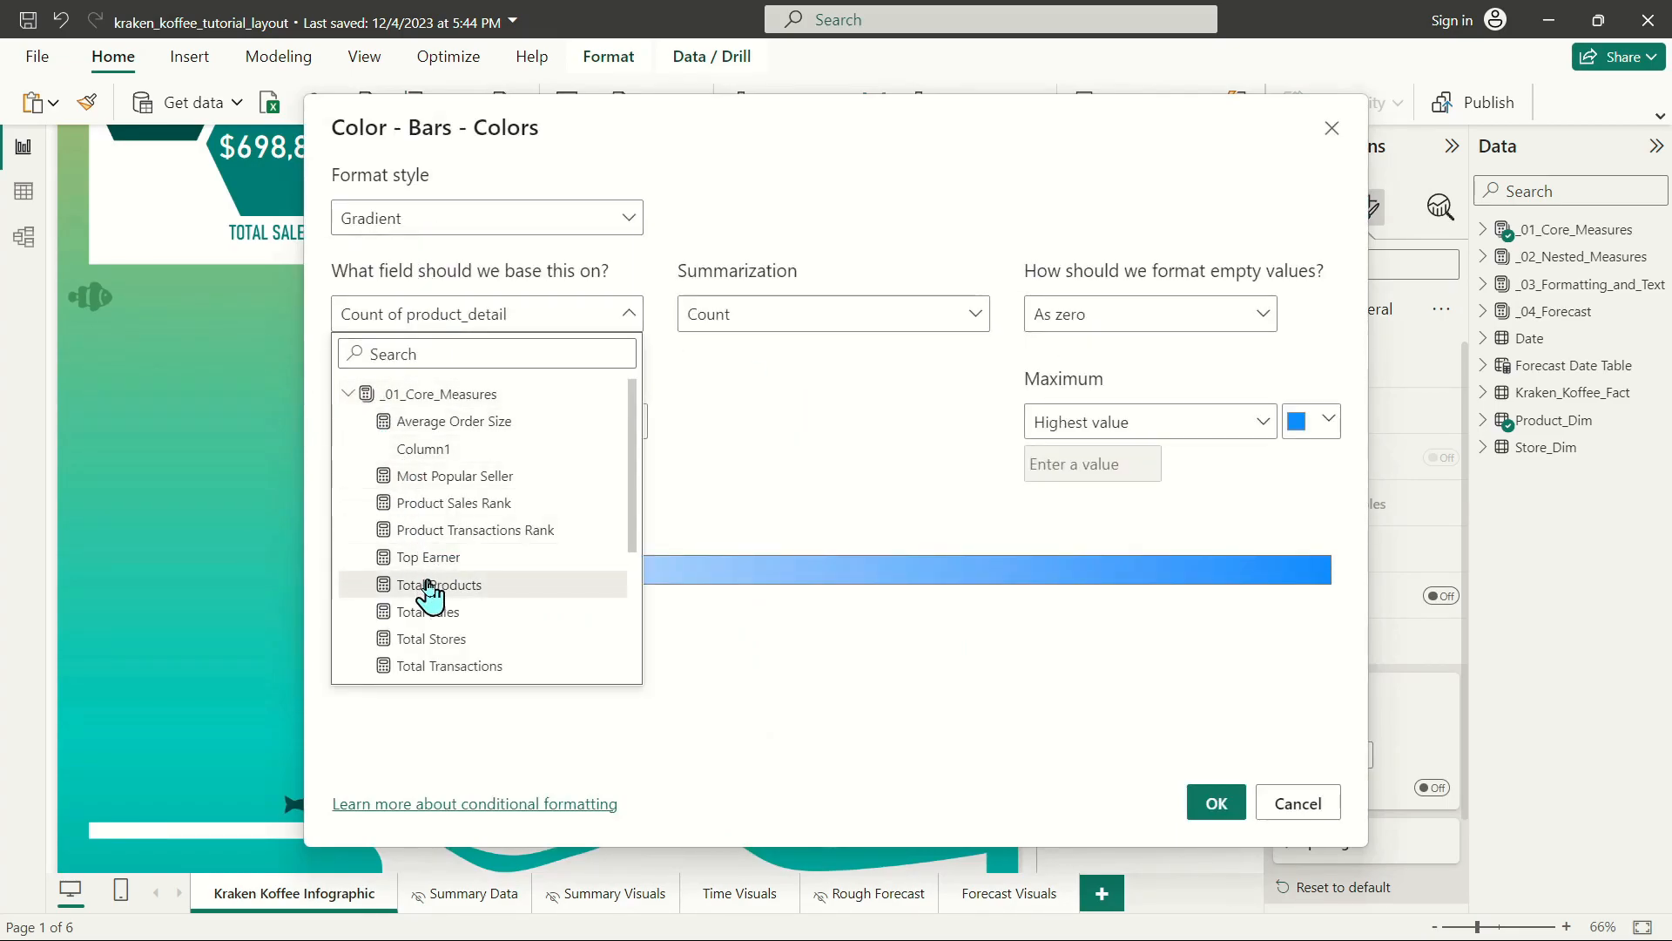
click(431, 612)
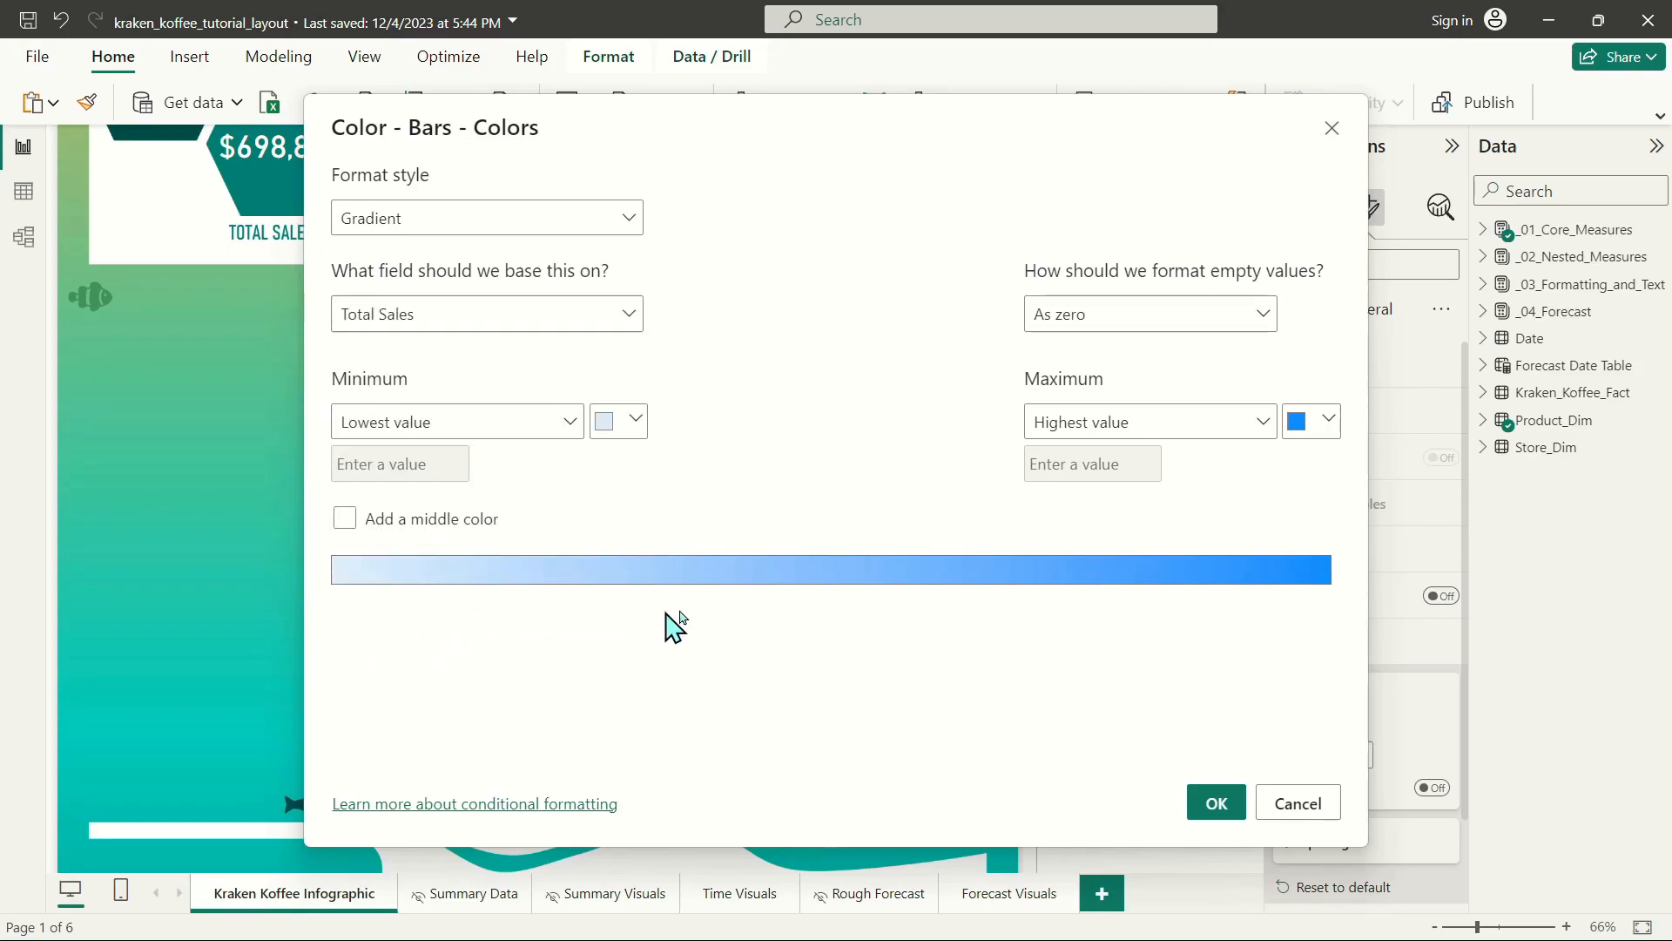
click(344, 519)
Give the product detail bars a gradient from 50% darker teal through teal to orange for the highest value, and apply it.
click(625, 421)
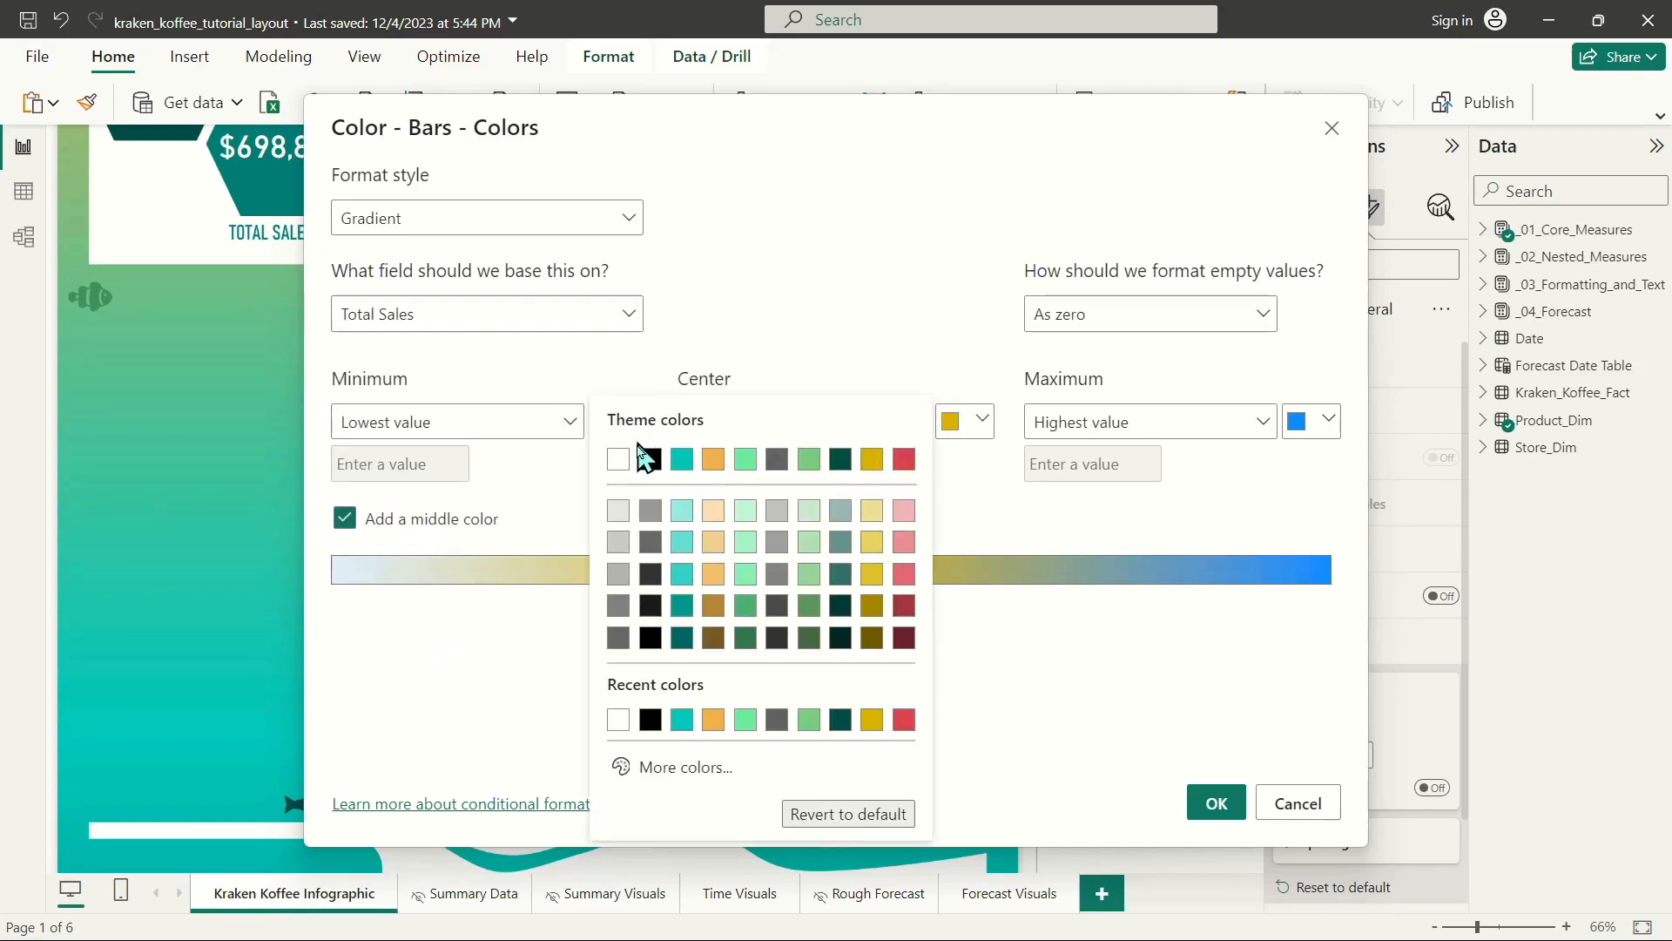
click(682, 640)
click(965, 421)
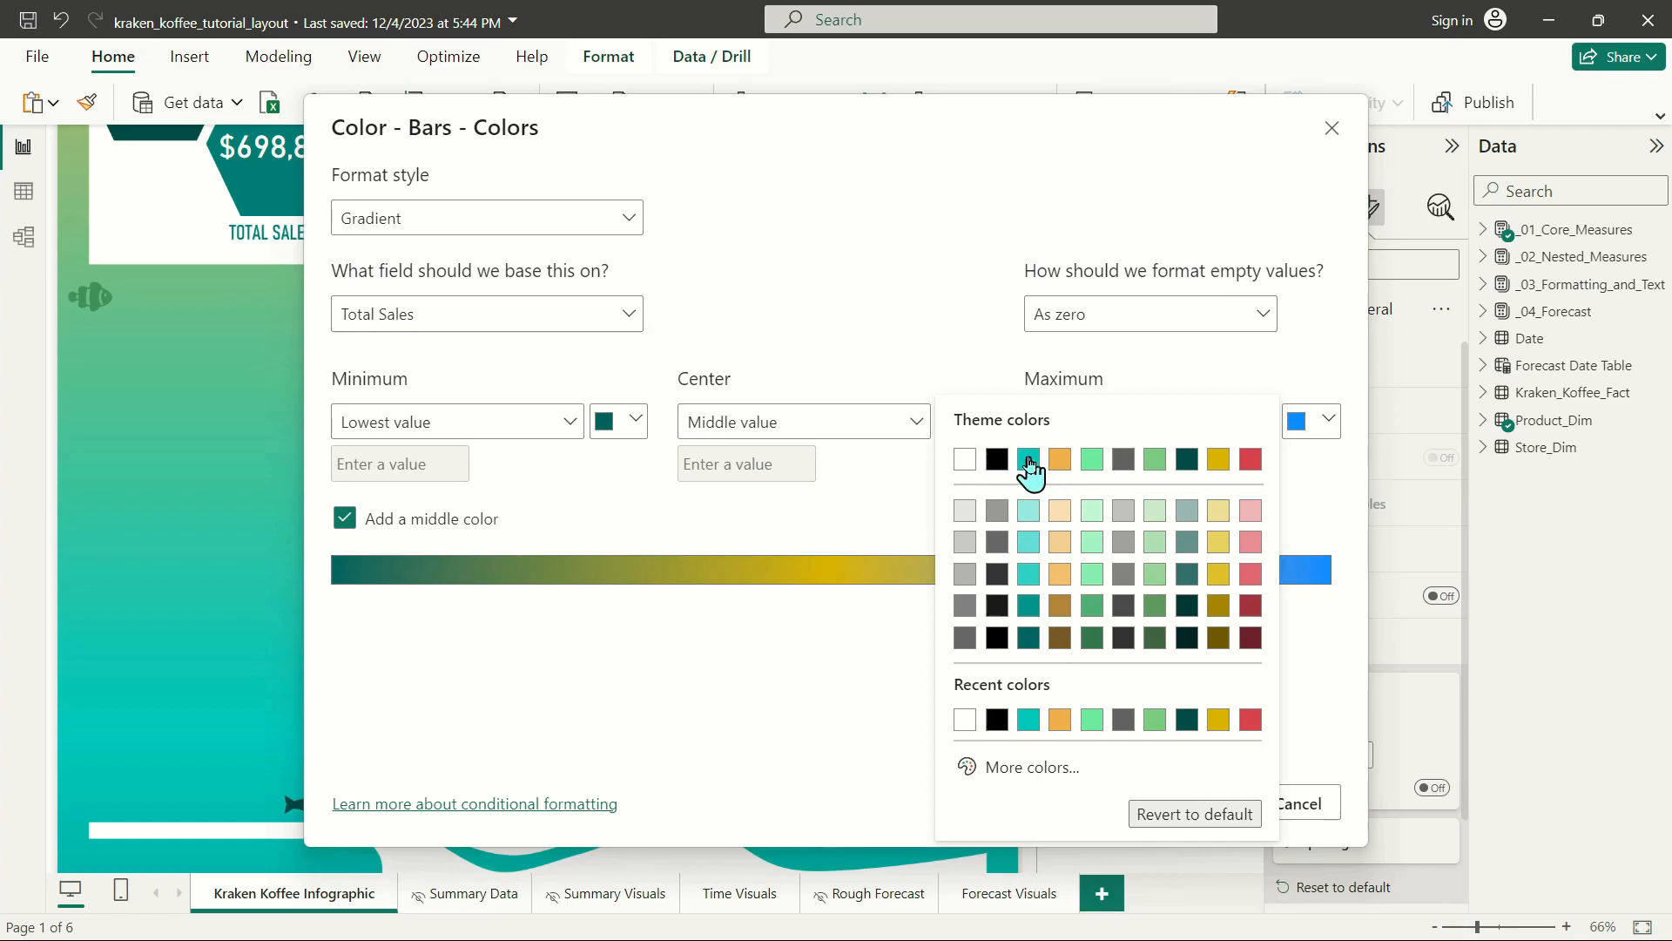
click(1031, 460)
click(1311, 421)
click(1140, 481)
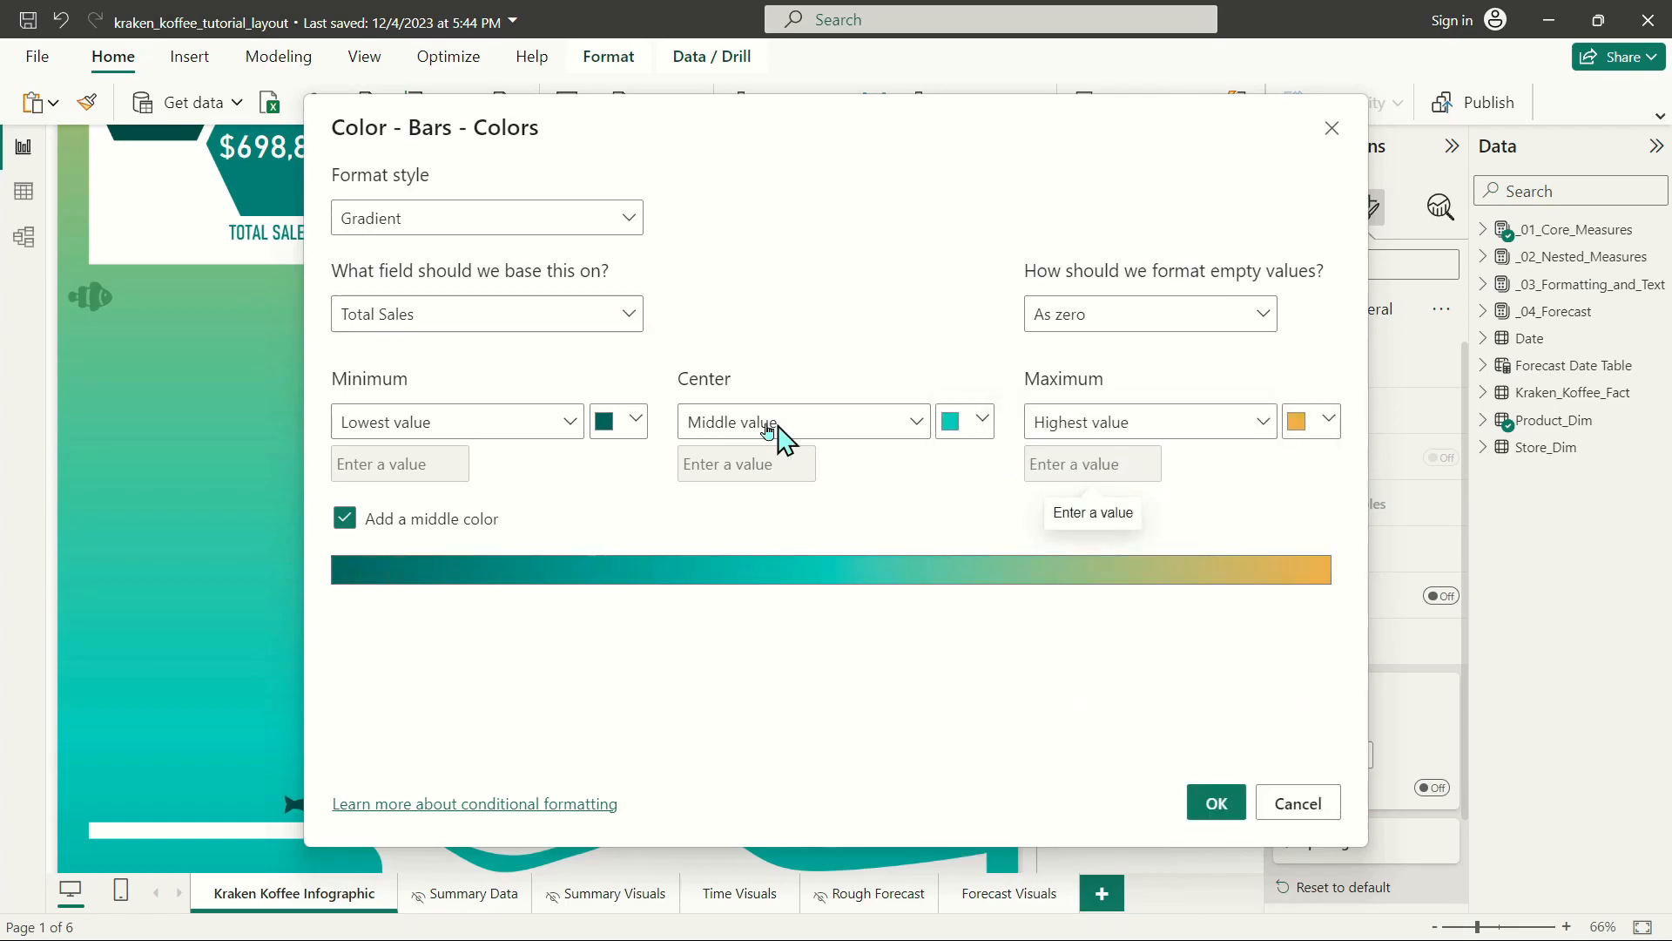
click(1232, 802)
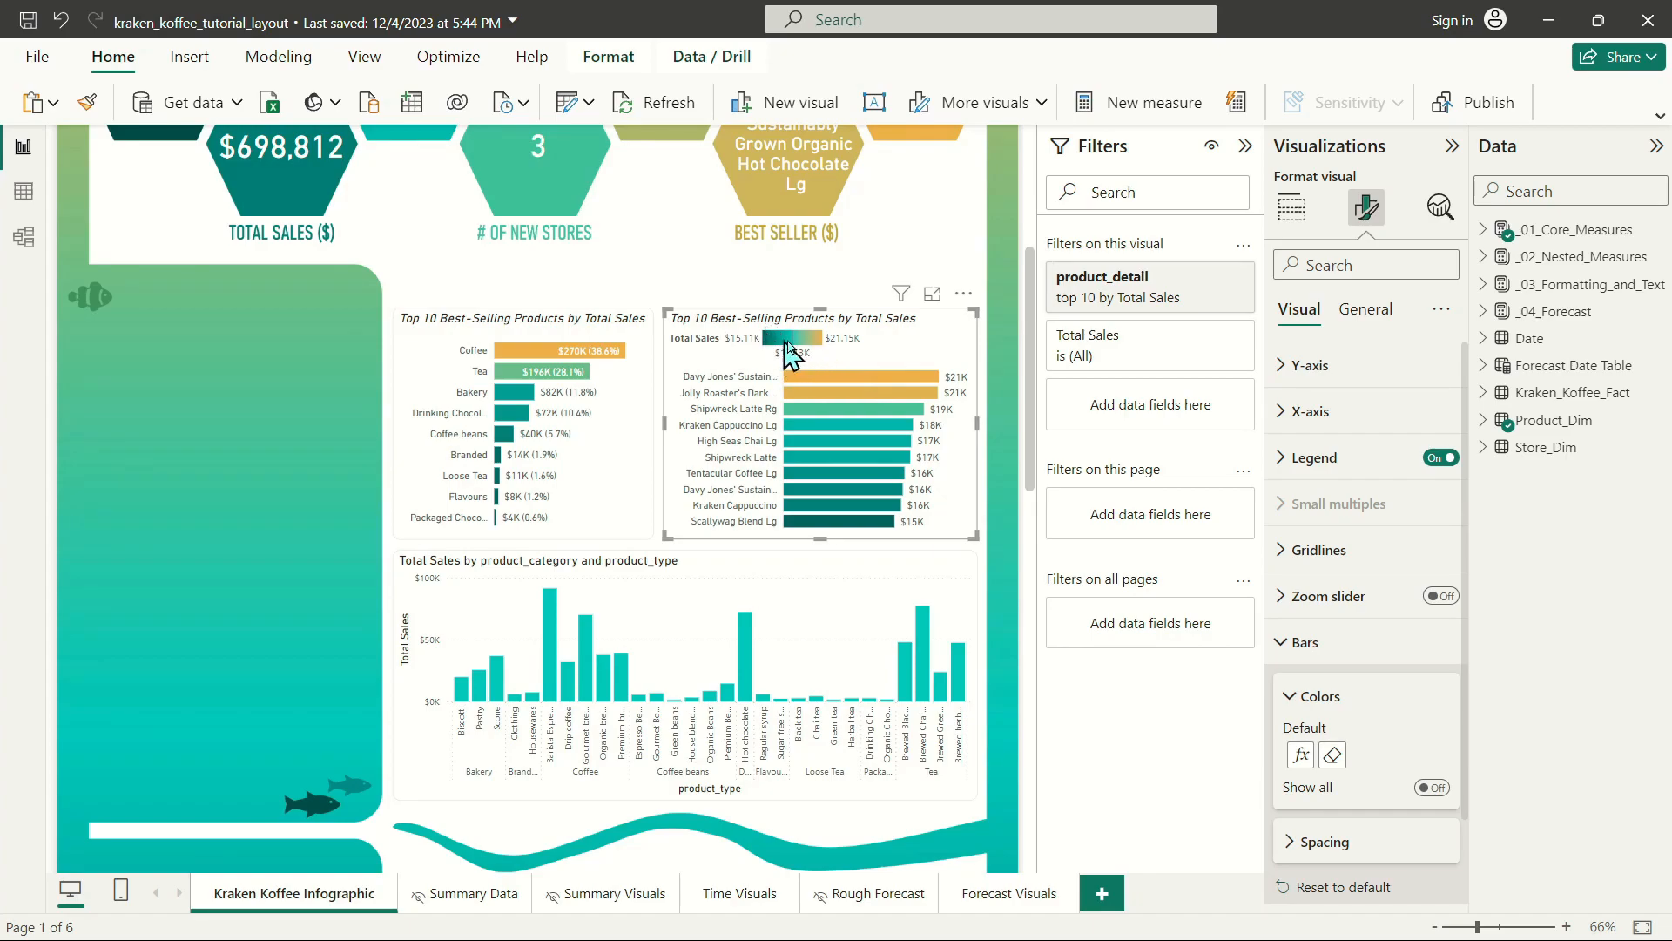
Turn off the product detail chart's legend and set its Y-axis labels' maximum width to 41%.
click(1442, 470)
click(1445, 467)
click(1443, 456)
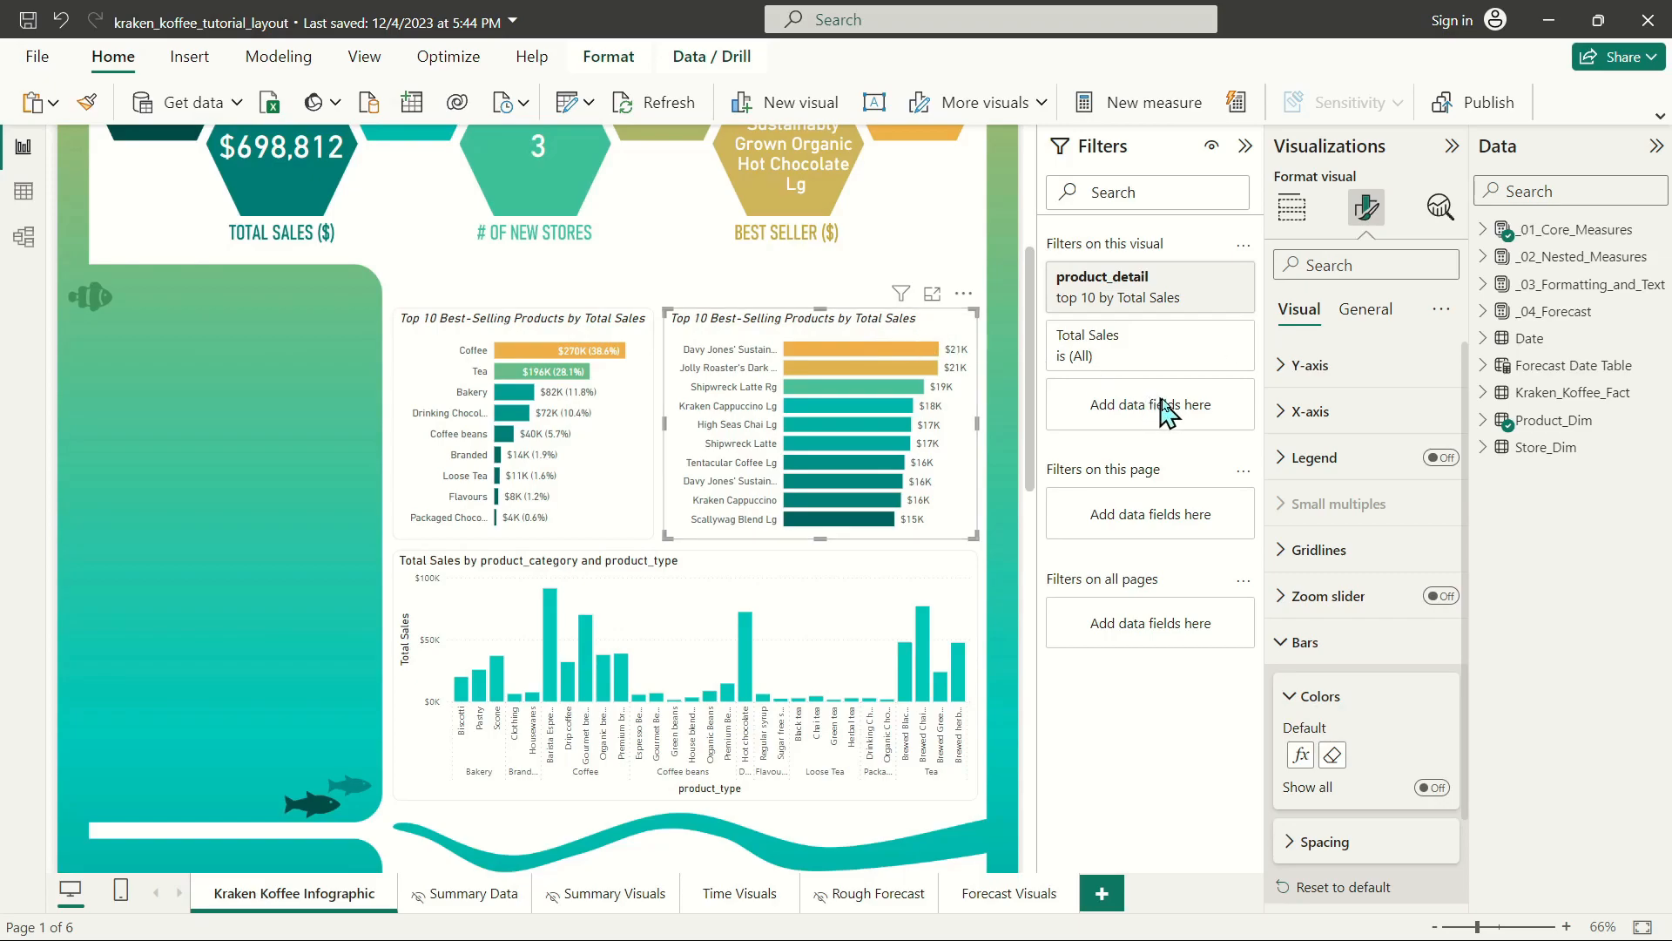
click(1297, 365)
drag(1404, 630, 1413, 628)
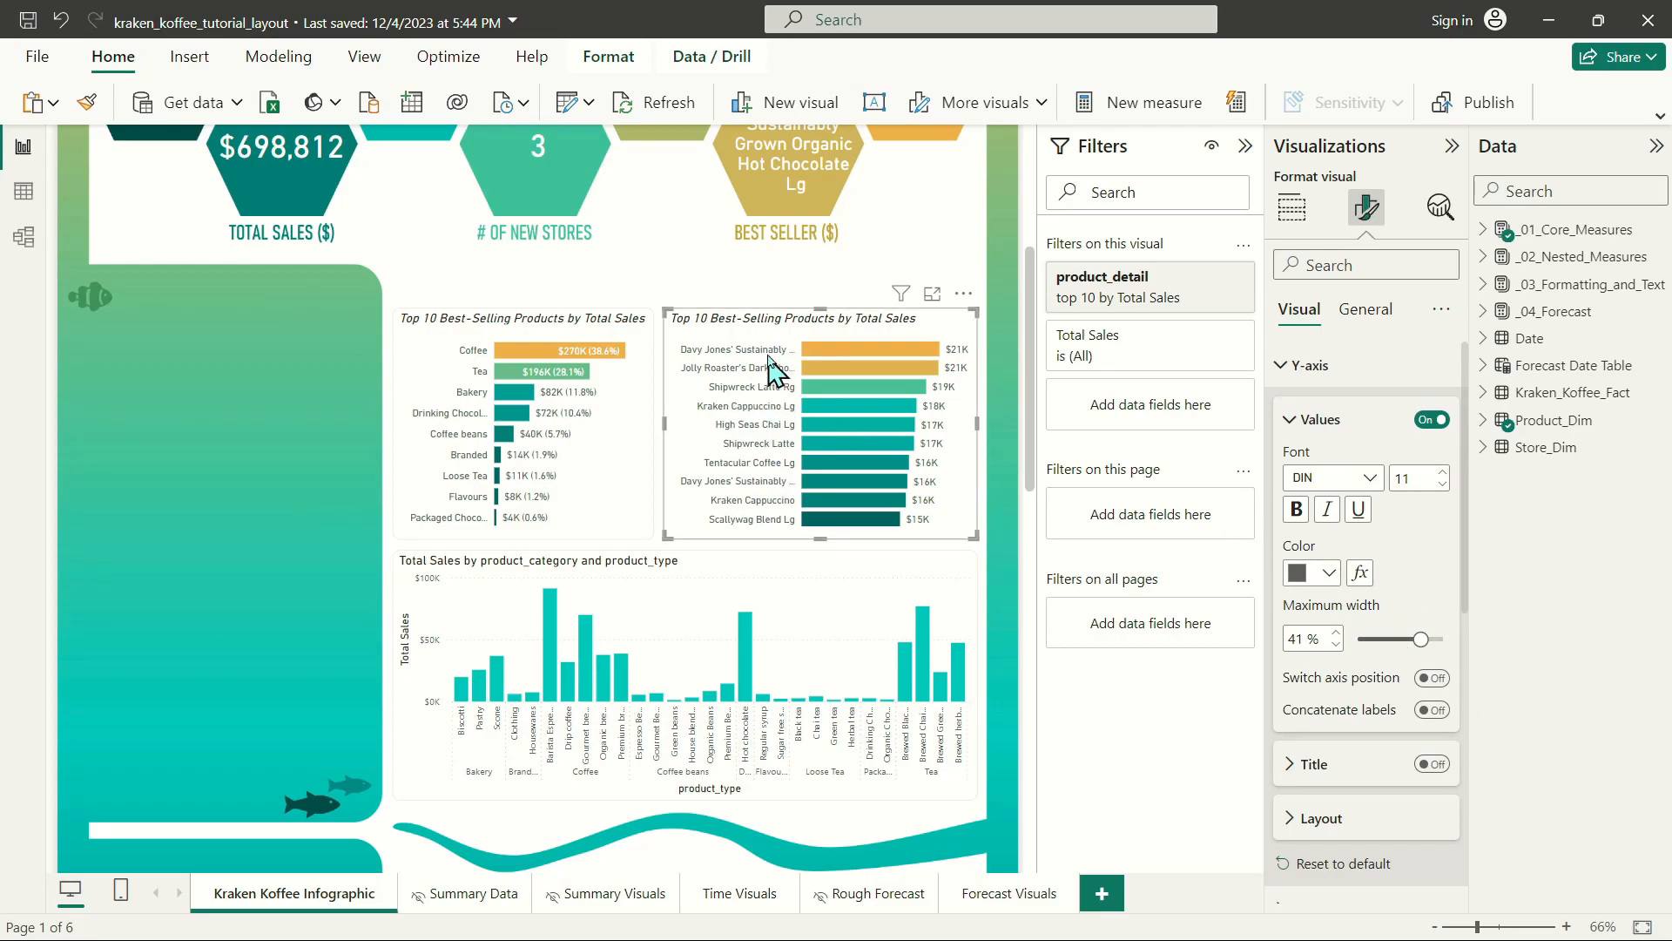
Turn off the X-axis and Y-axis titles of the Total Sales by product_category and product_type column chart.
click(865, 561)
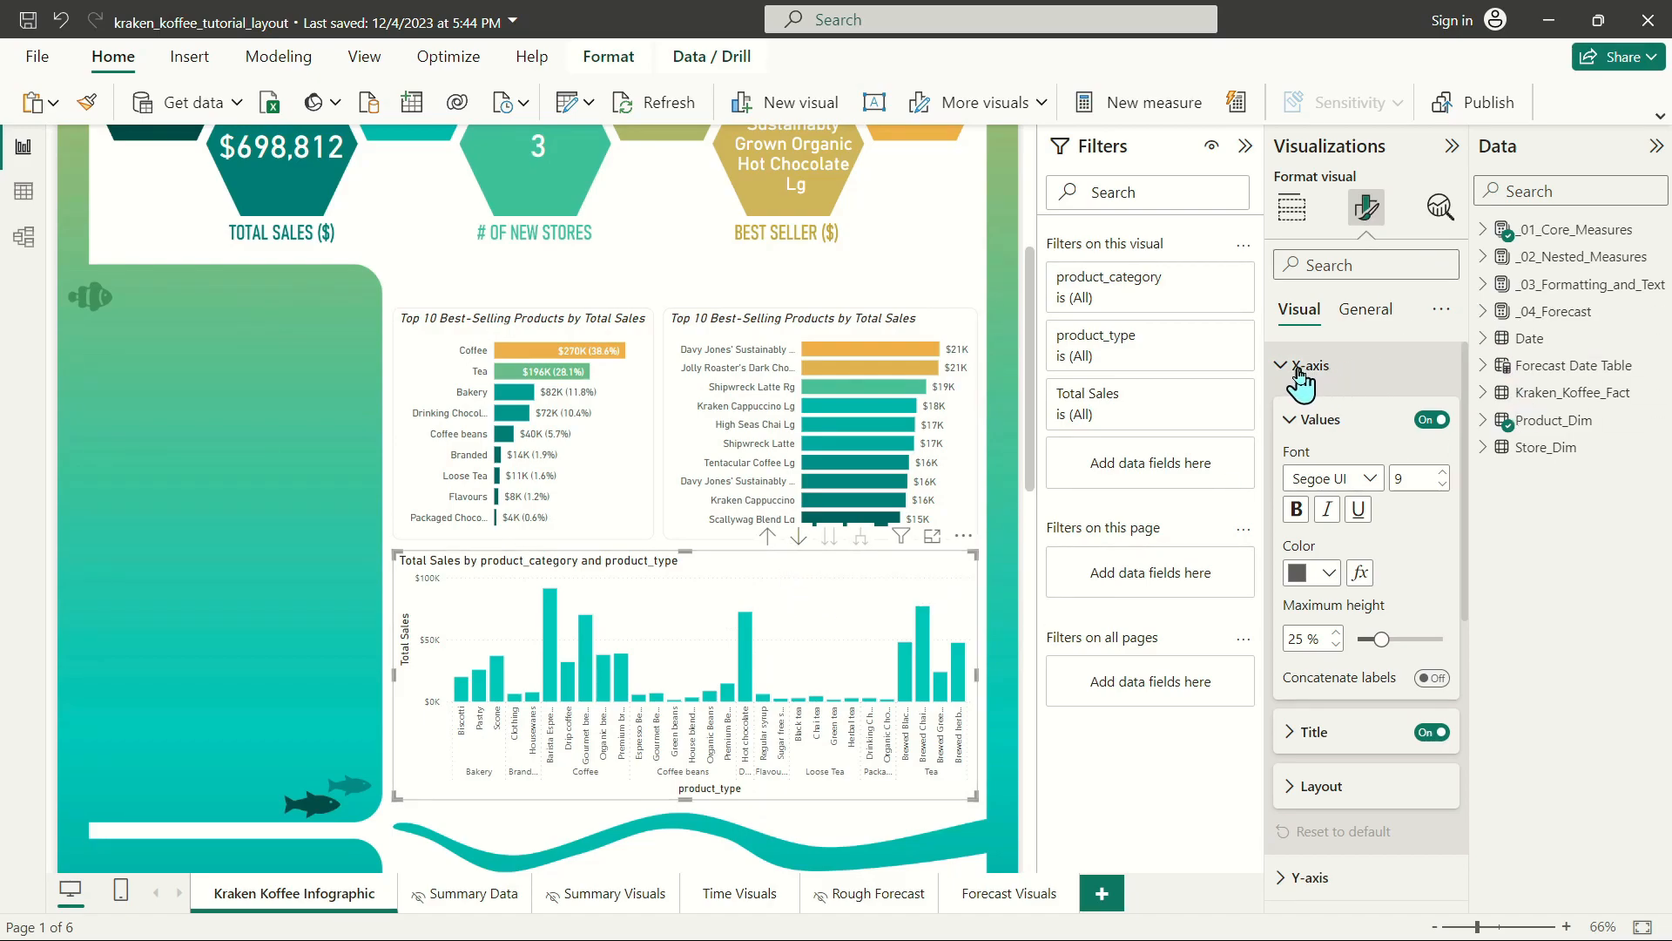
click(1431, 732)
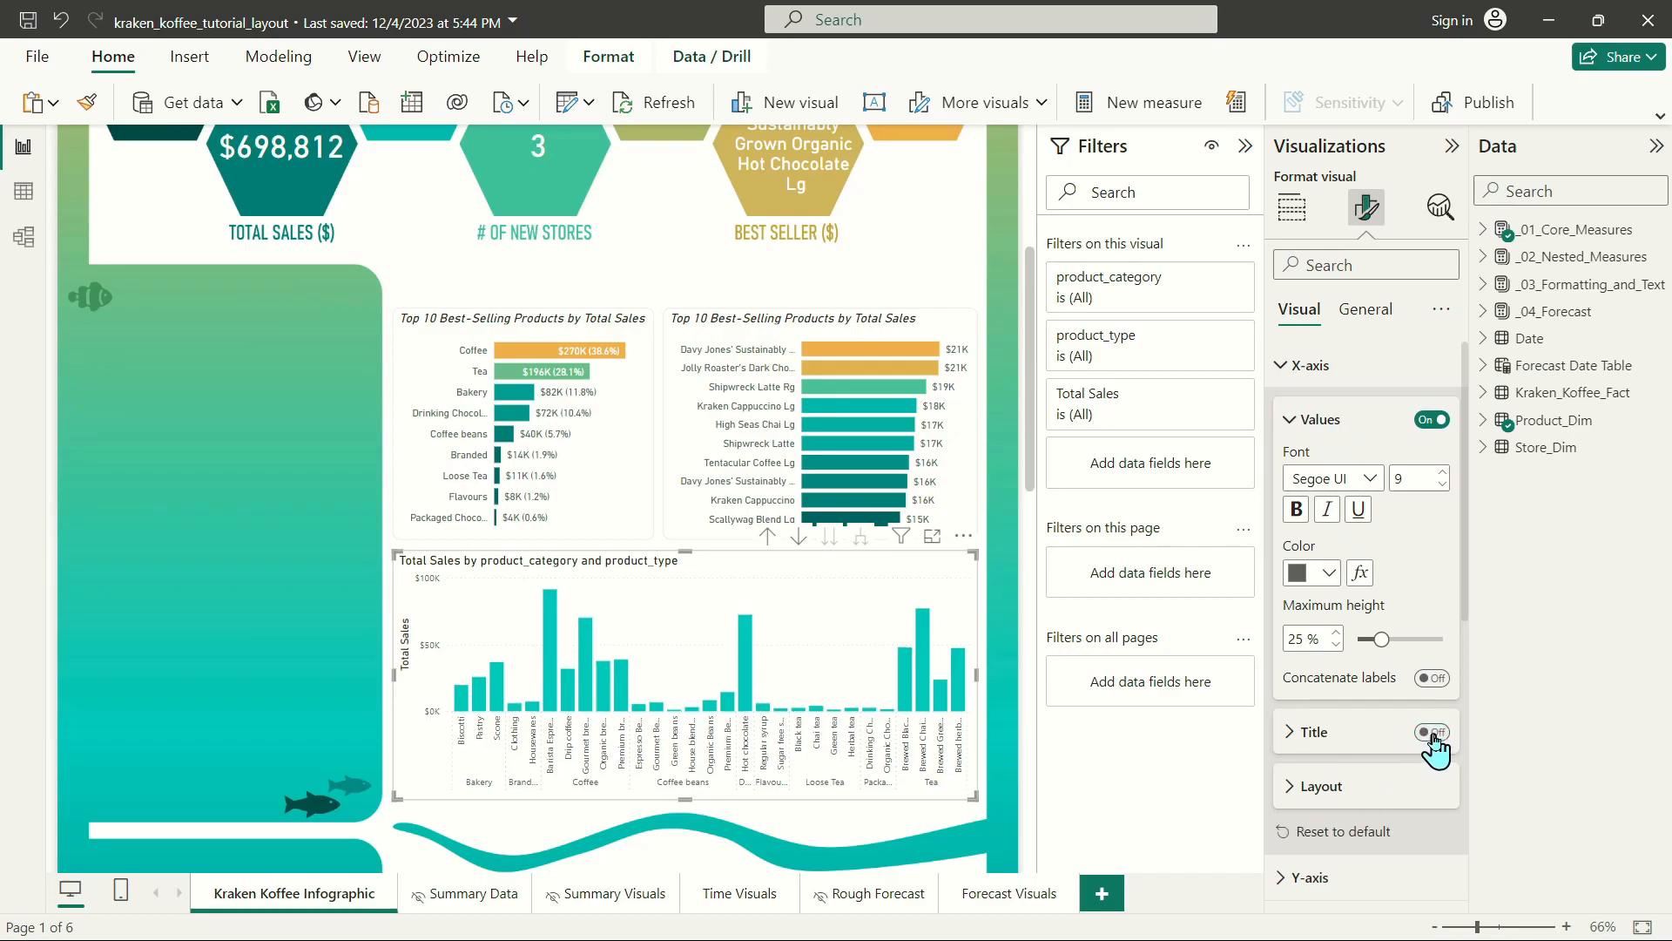
click(1317, 422)
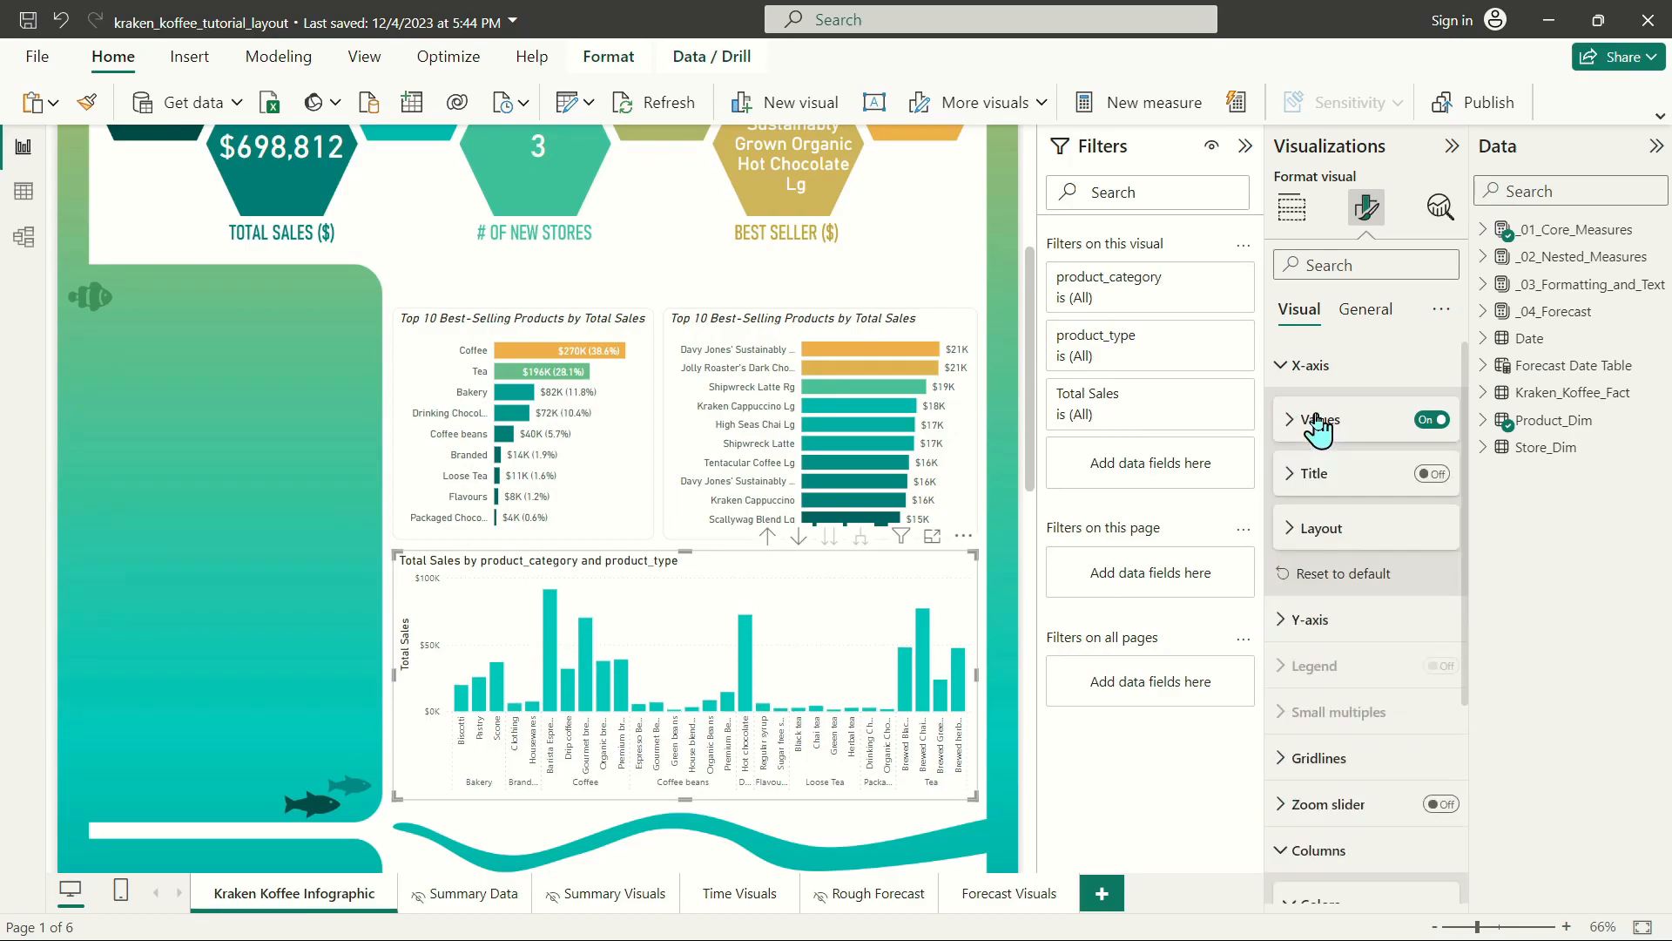
click(1305, 365)
click(1322, 412)
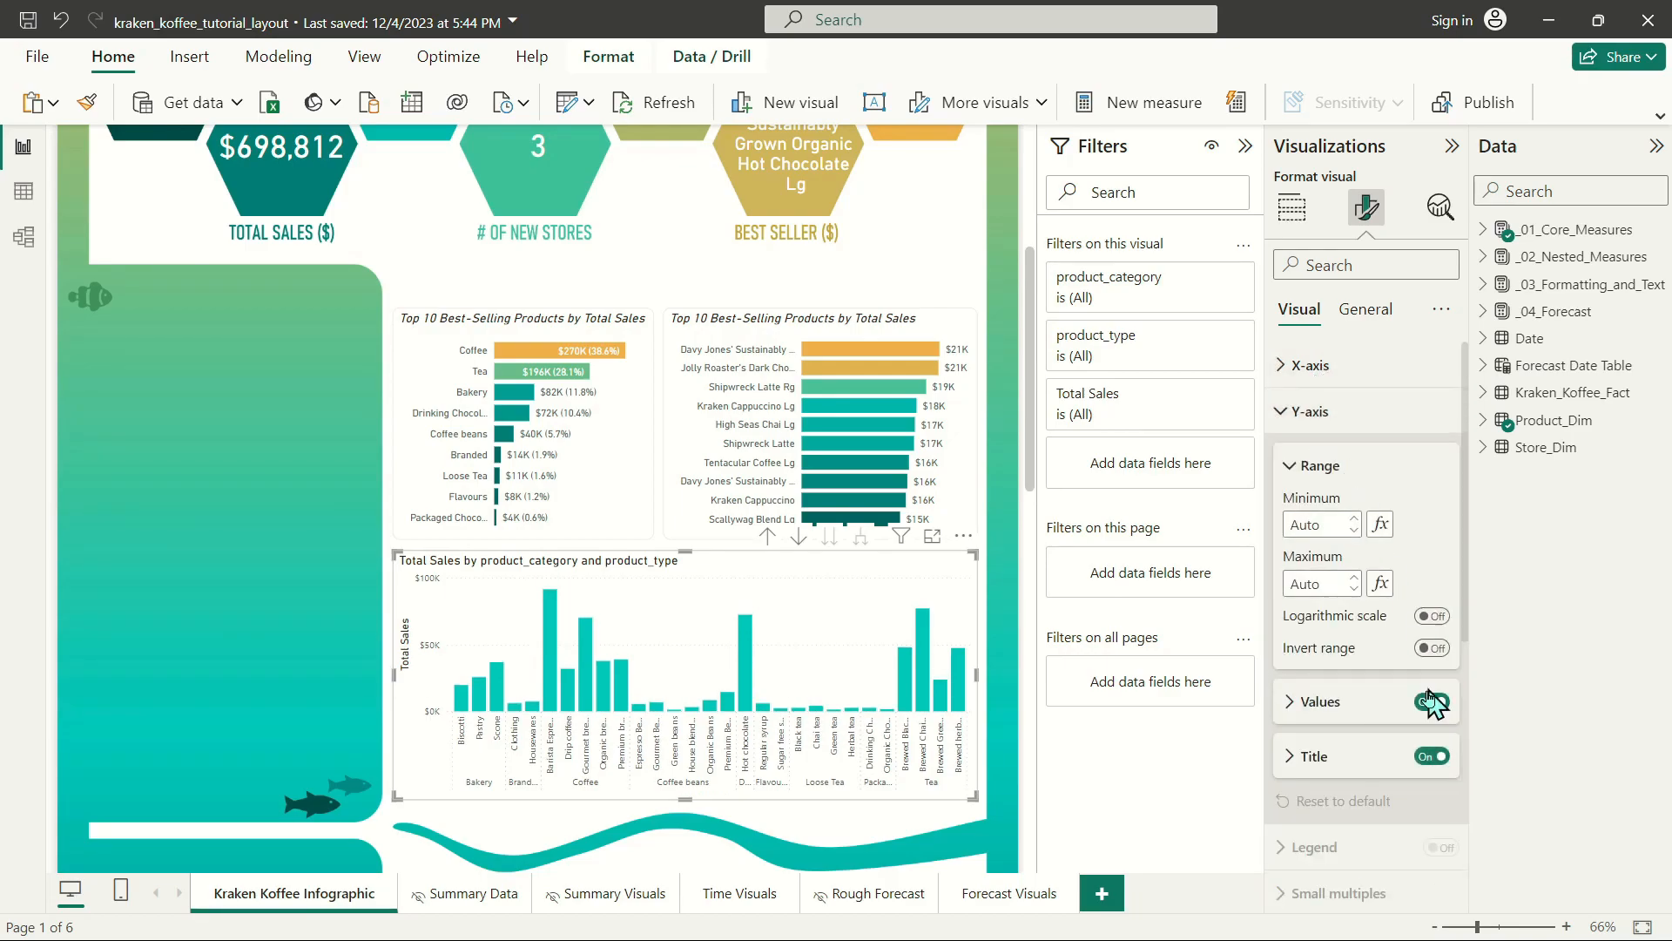
click(1432, 756)
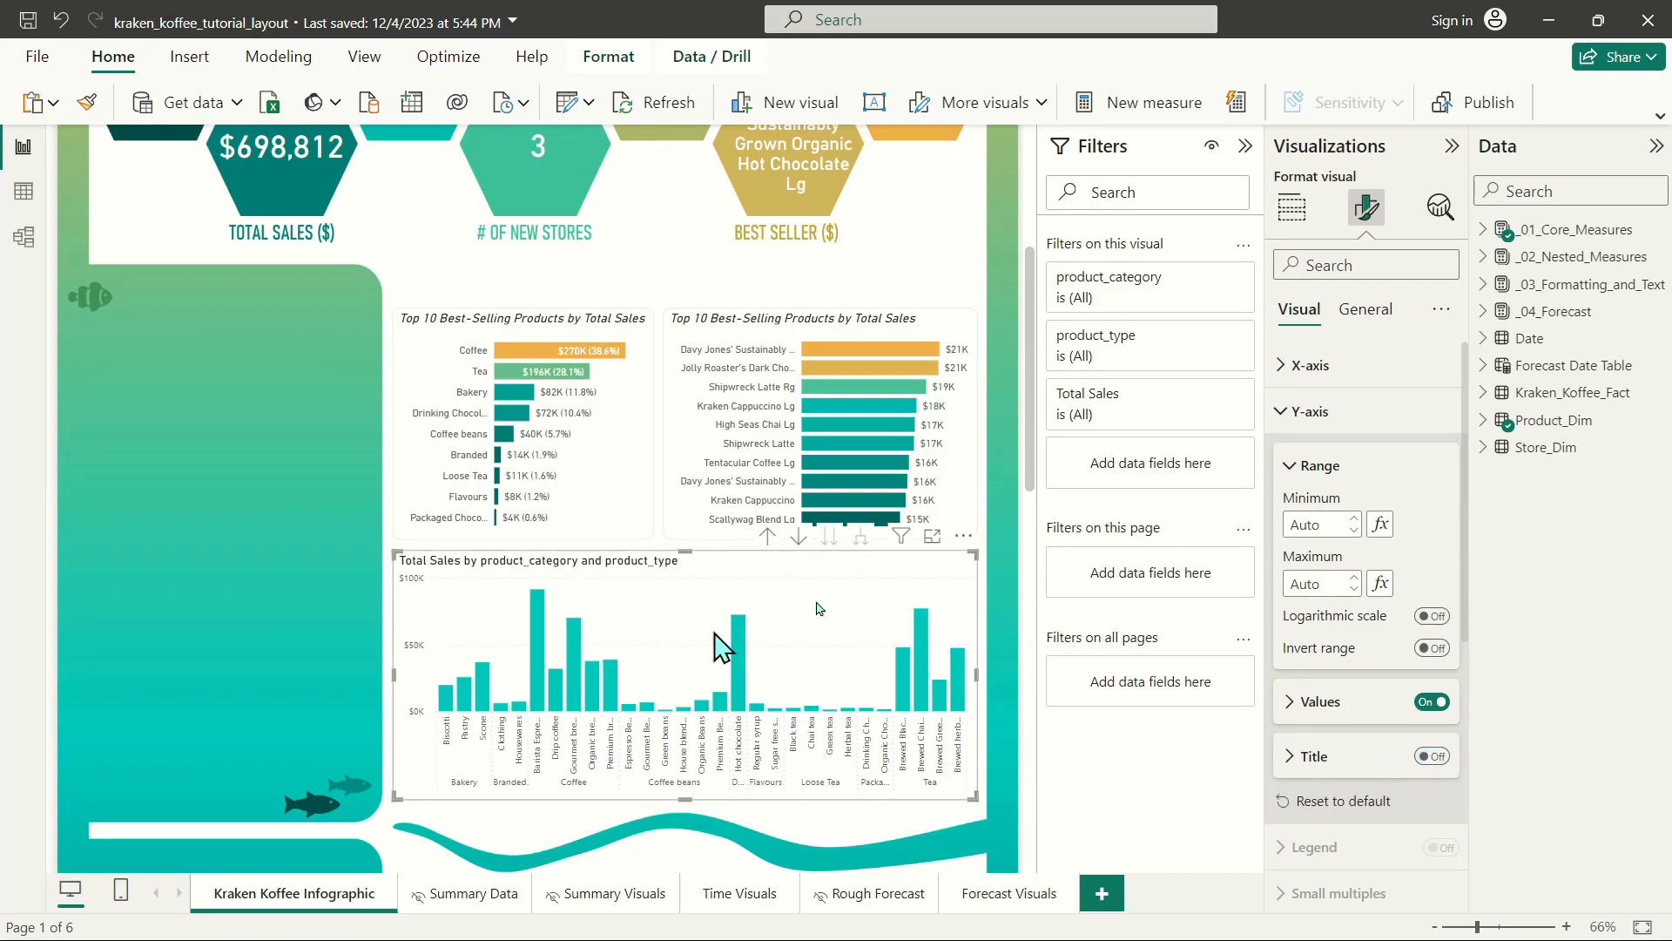
Set the column chart's Y-axis values to the DIN font at size 11.
click(1309, 704)
click(1359, 775)
click(1333, 493)
click(1444, 755)
click(1444, 755)
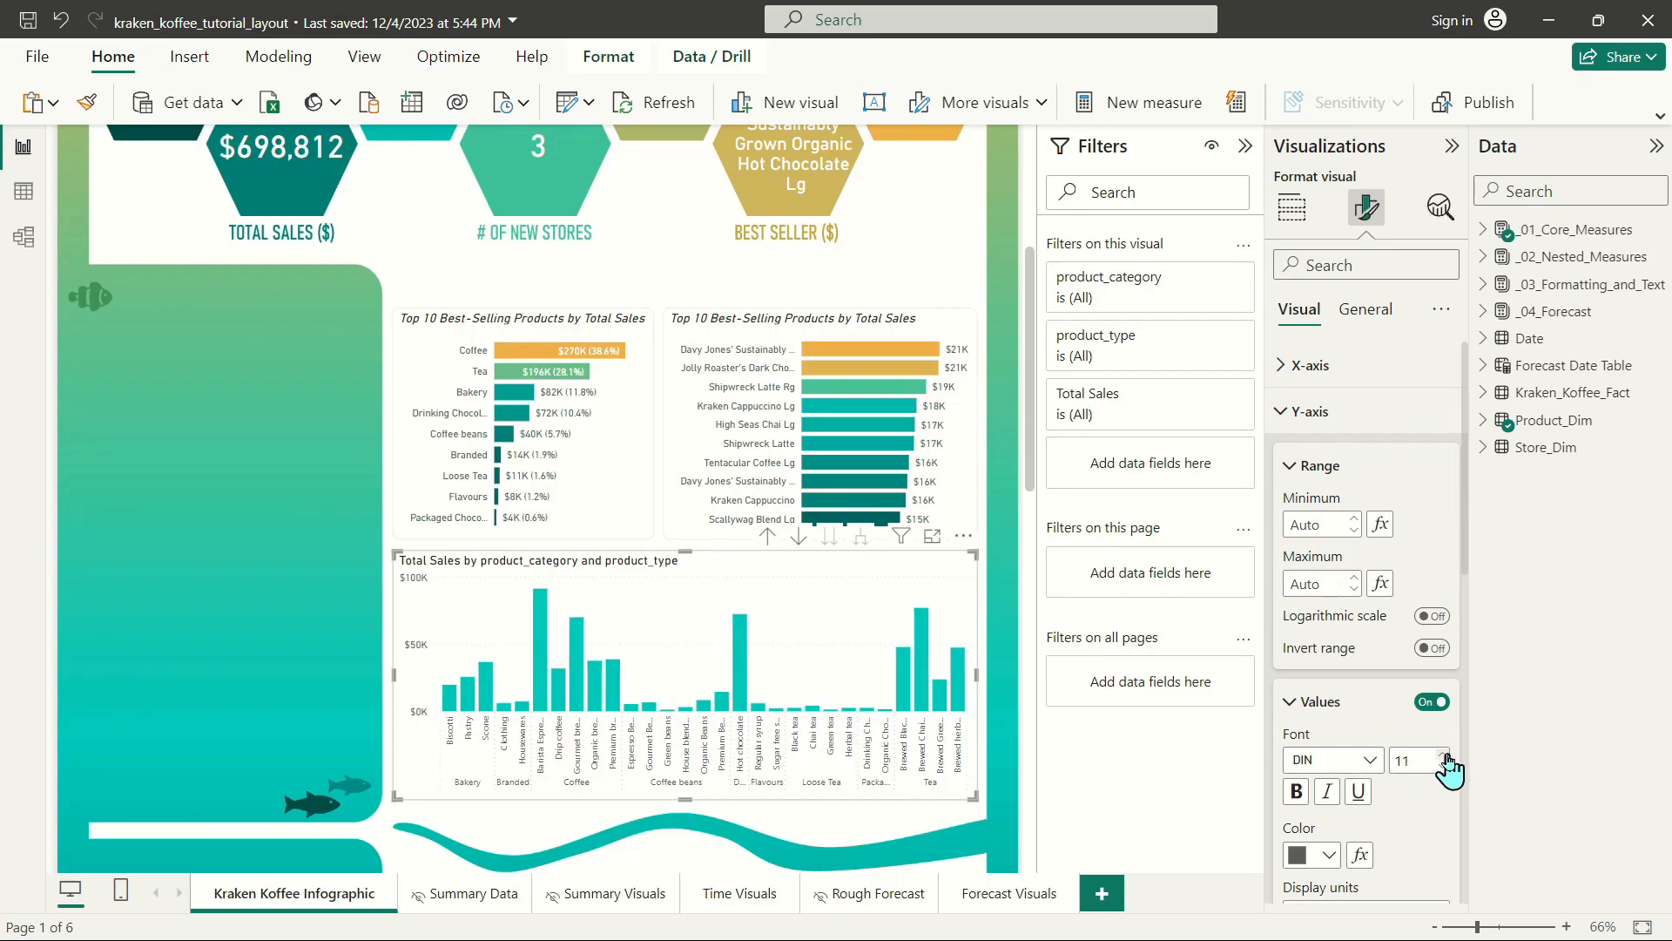
Set the column chart's X-axis values to DIN at size 11 with a maximum height of 30%.
click(1311, 365)
click(1315, 420)
click(1331, 478)
click(1319, 567)
click(1443, 471)
click(1443, 471)
drag(1381, 639, 1375, 636)
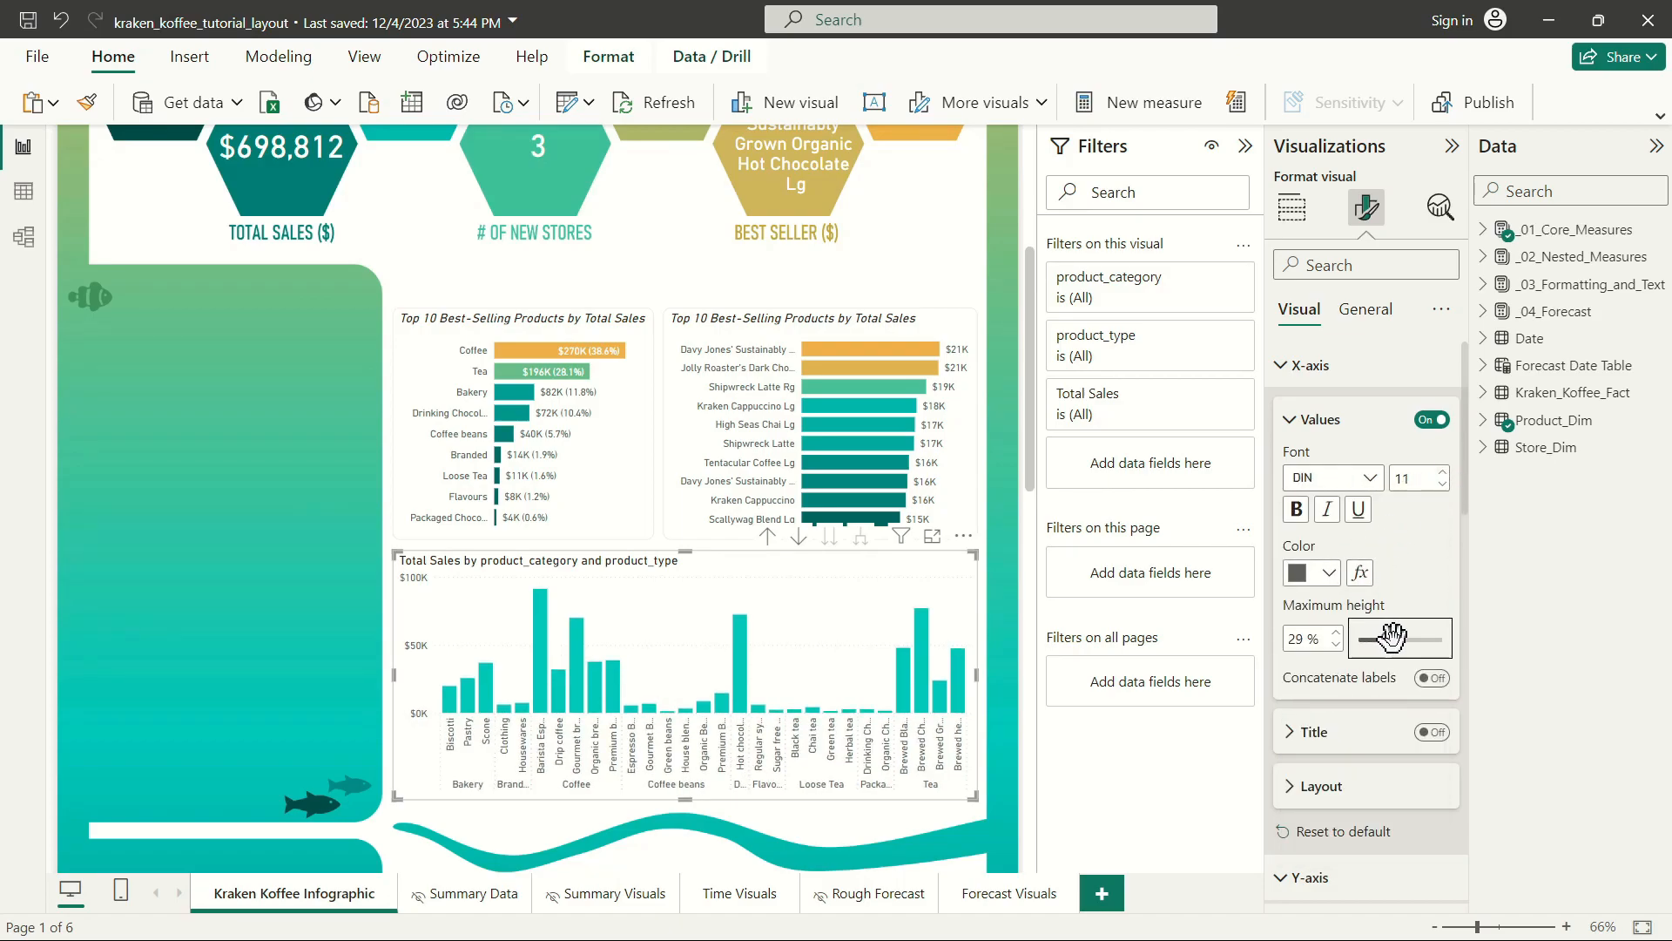
drag(1398, 637, 1394, 636)
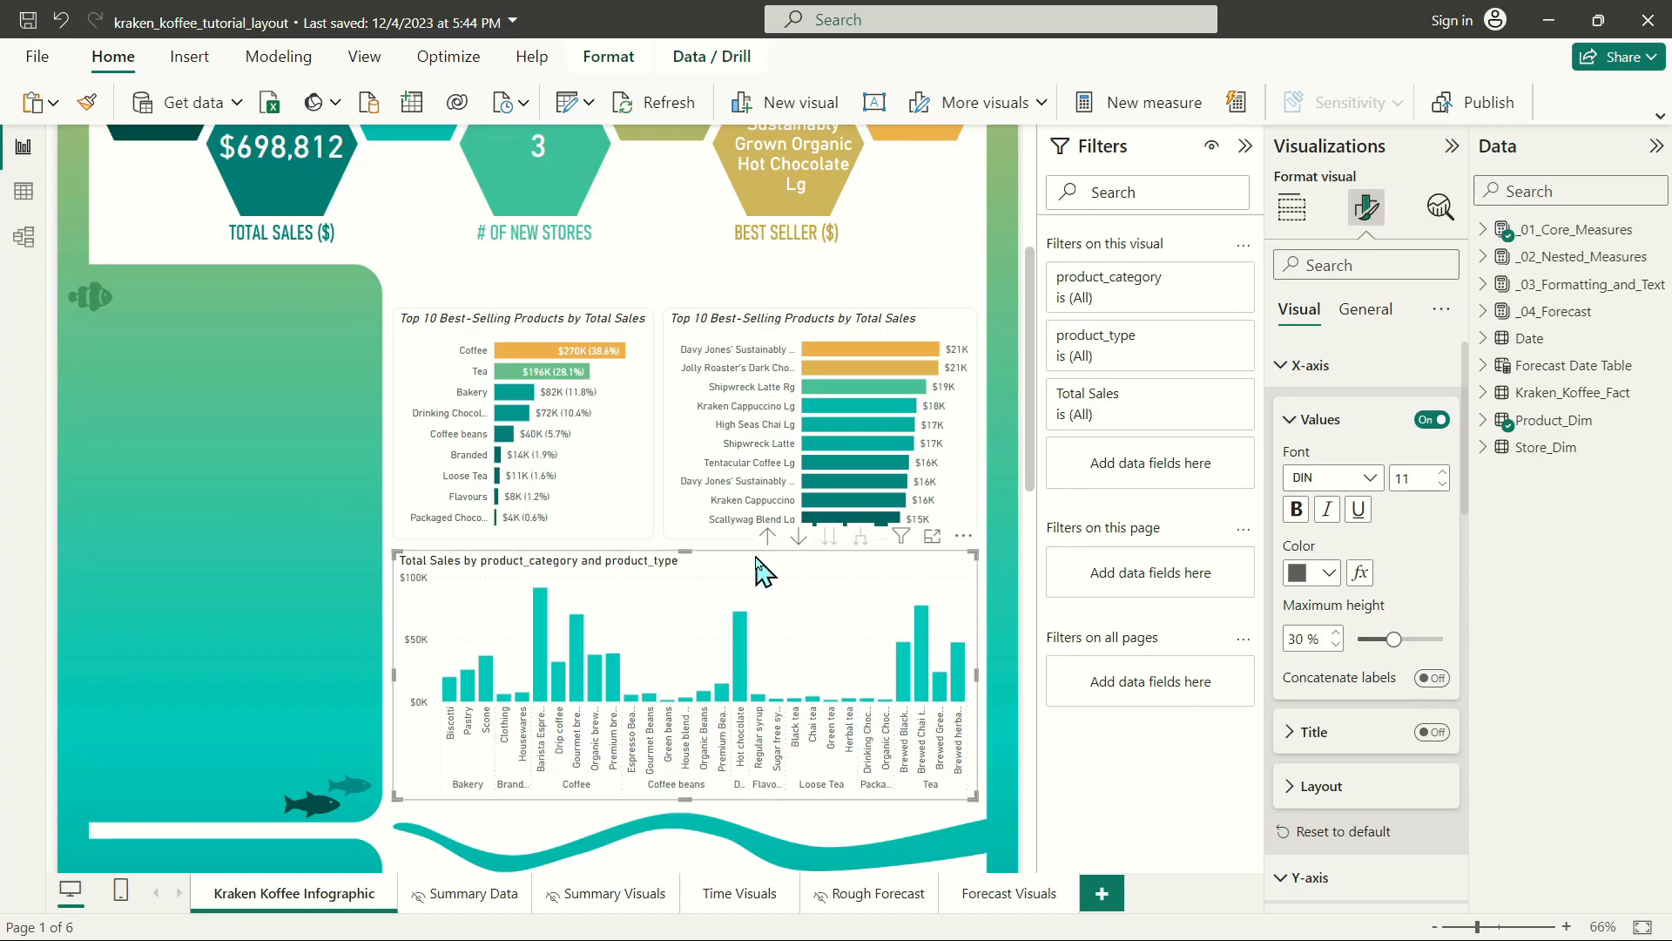
Set the column chart's default column color to the teal theme color.
click(1289, 418)
click(1300, 619)
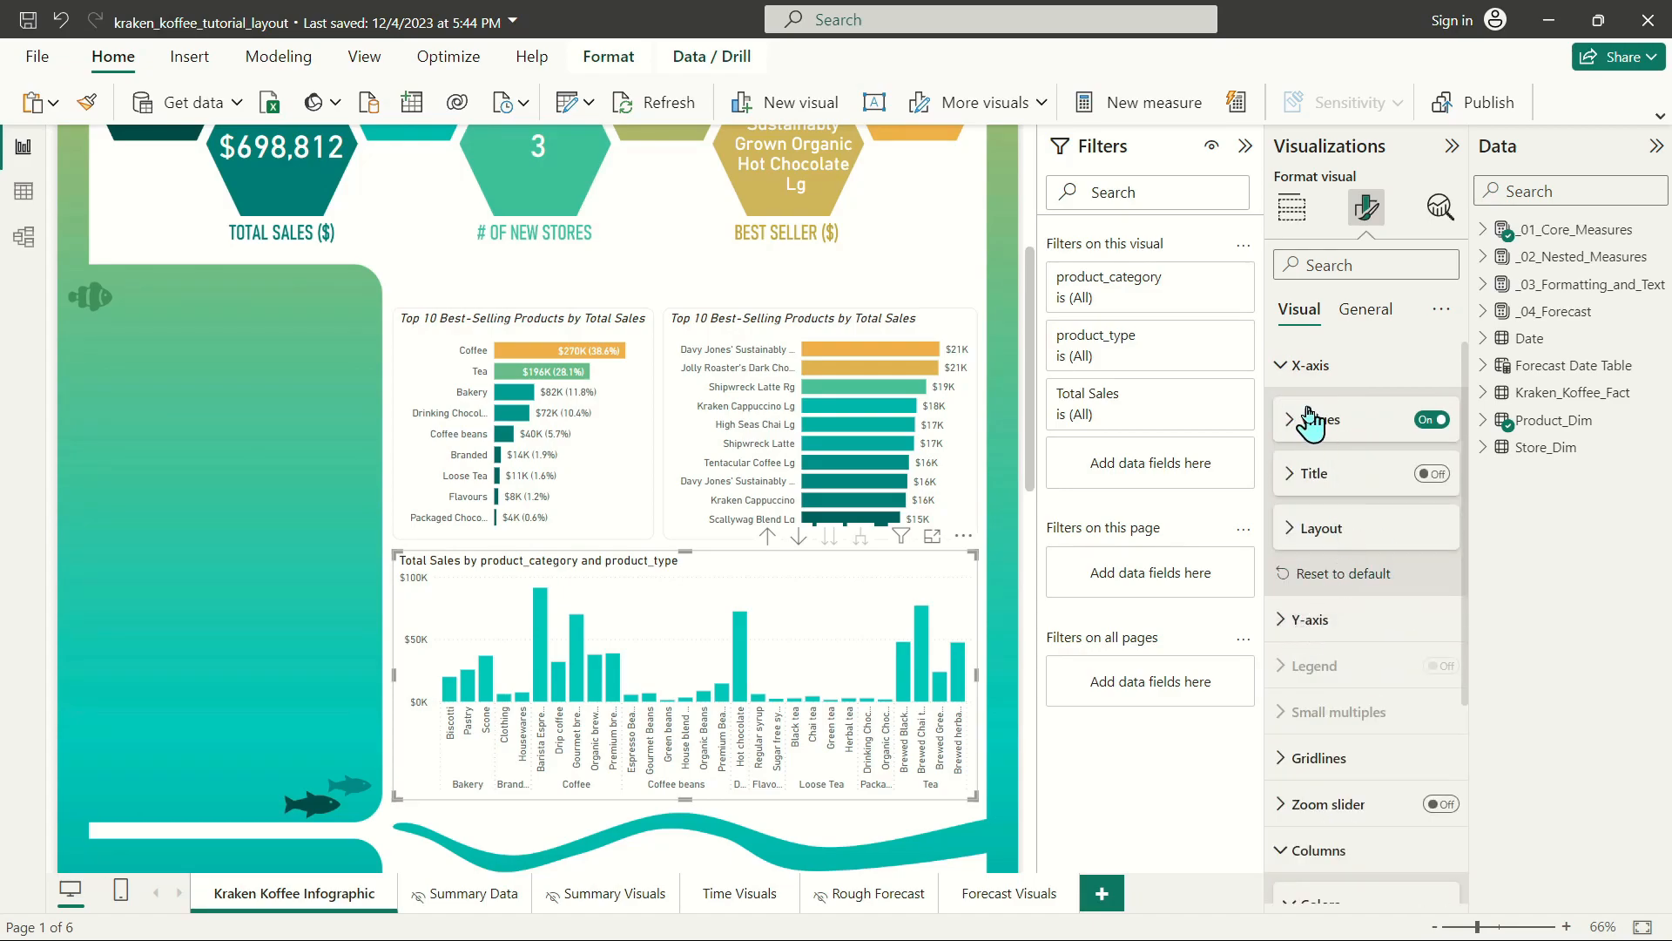
click(1308, 363)
click(1304, 647)
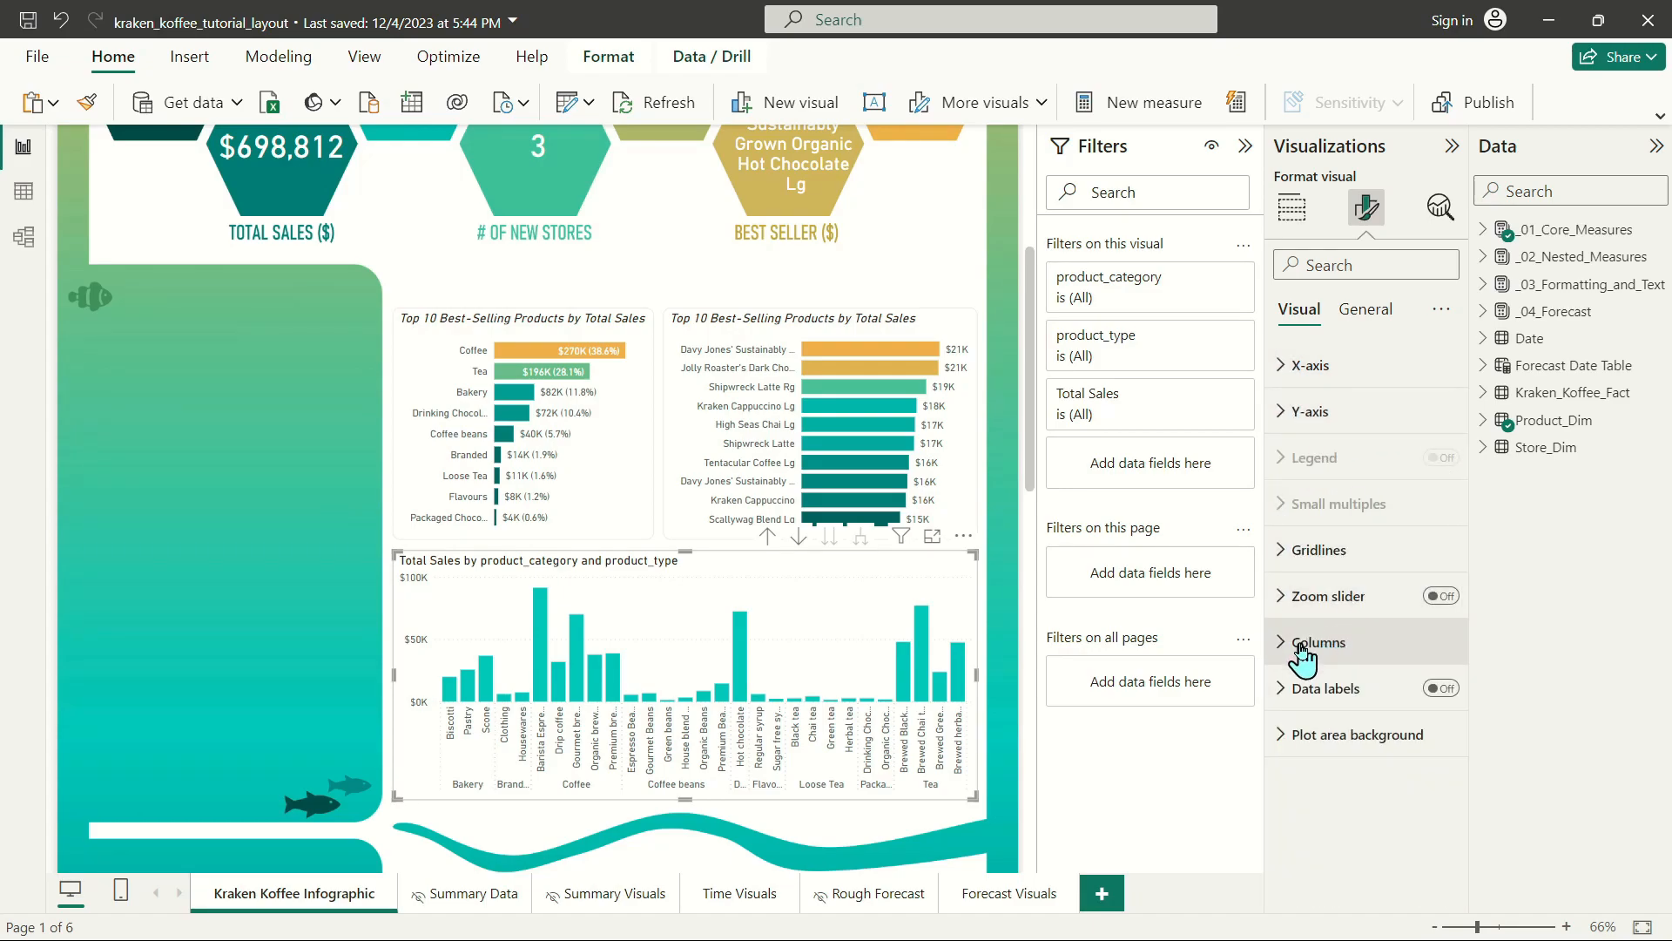
click(1304, 649)
click(1327, 754)
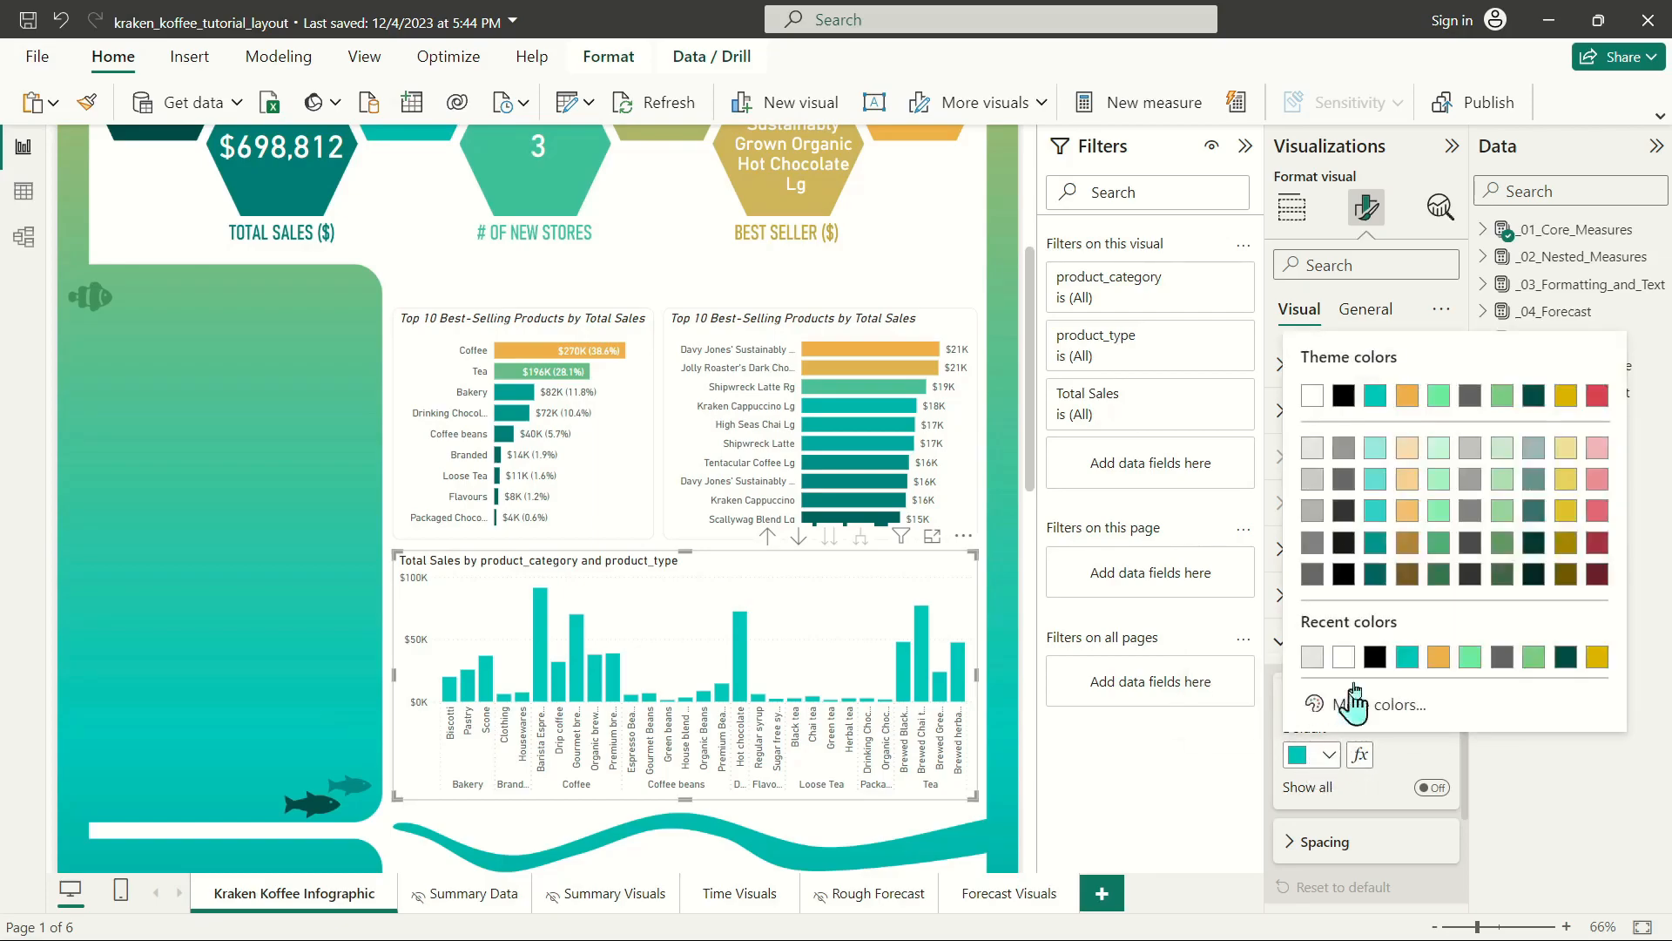
click(1375, 397)
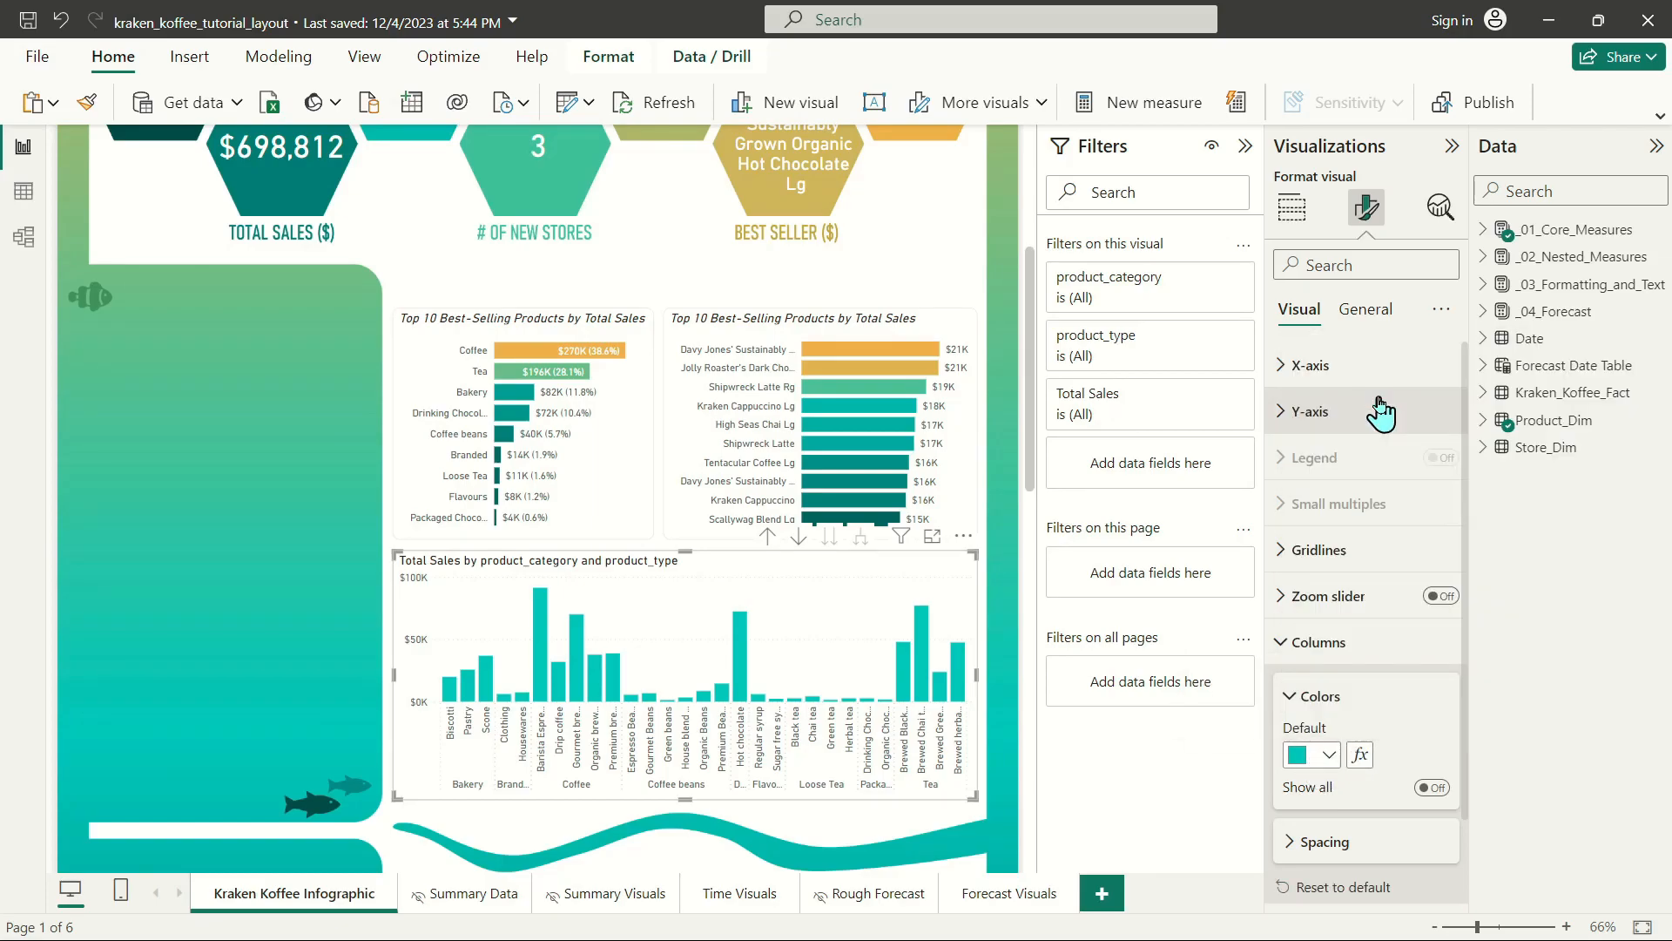
Set the column colors to a Gradient format style based on Total Sales, with a middle color added.
click(1360, 756)
click(435, 218)
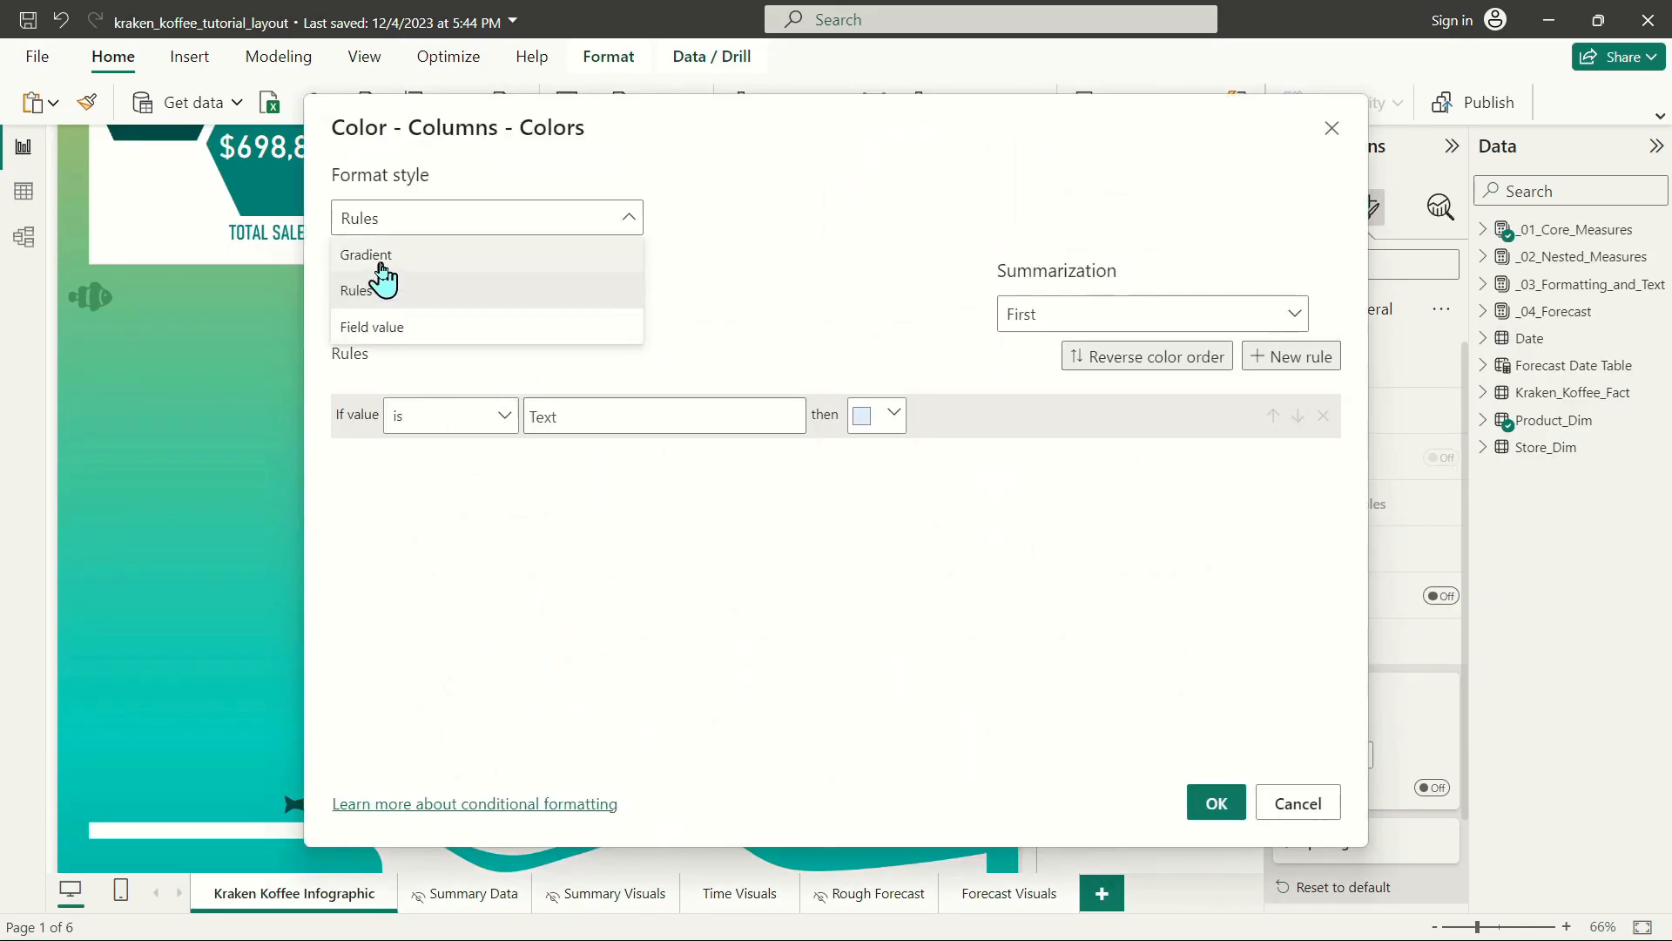
click(380, 261)
click(399, 318)
click(350, 394)
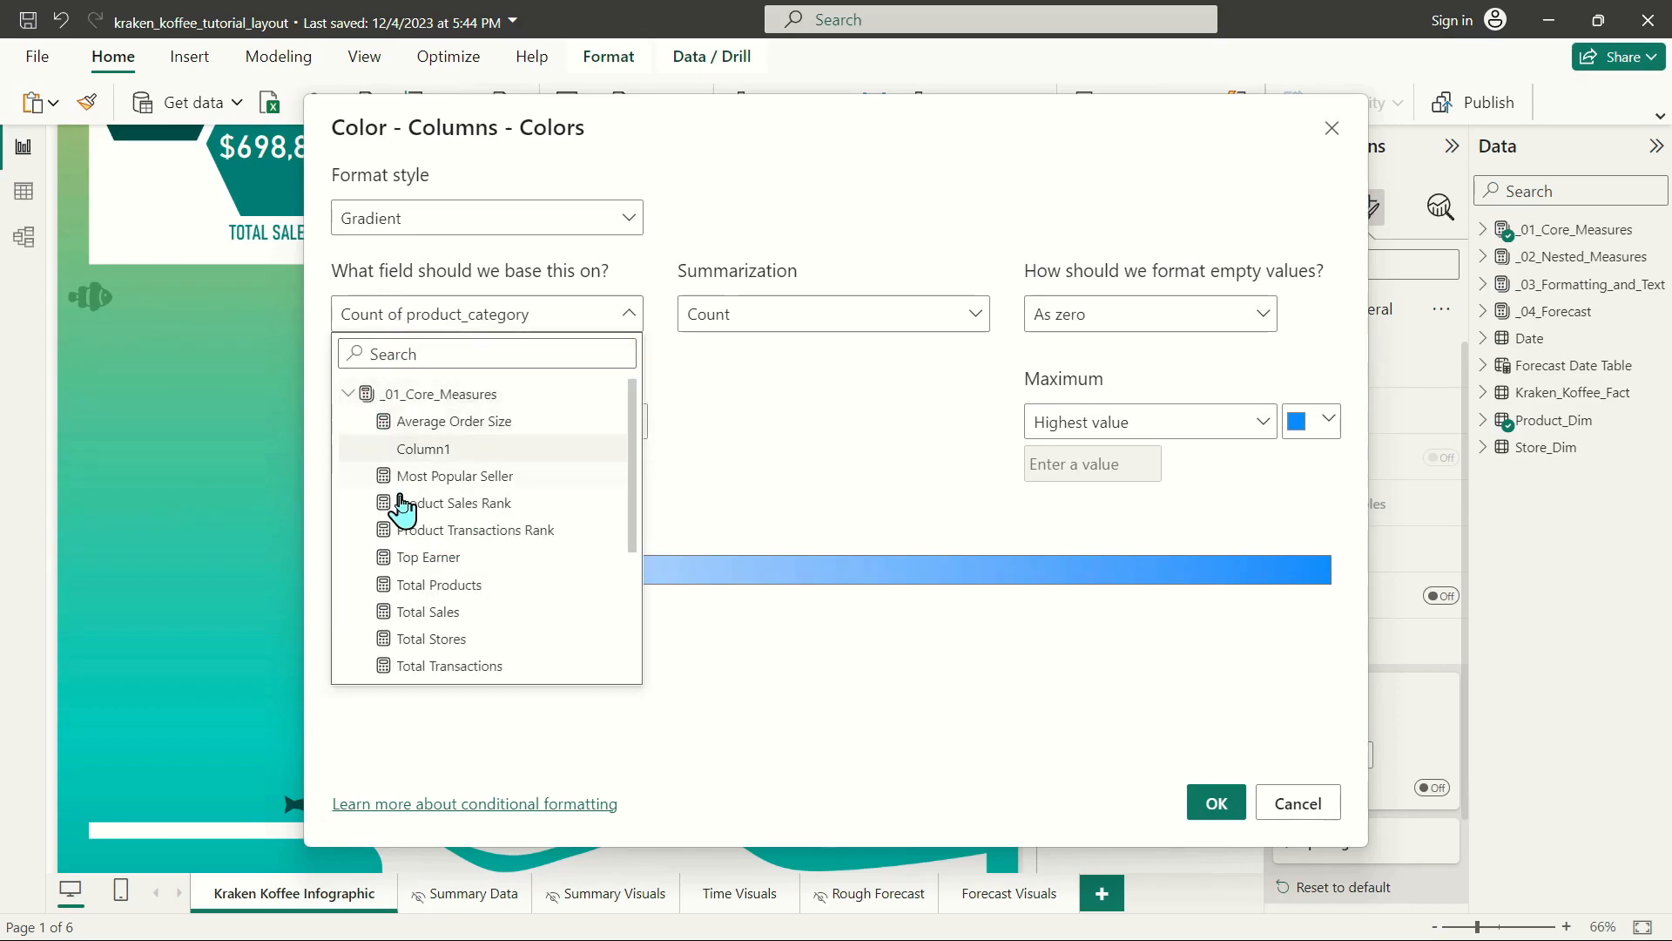
click(423, 614)
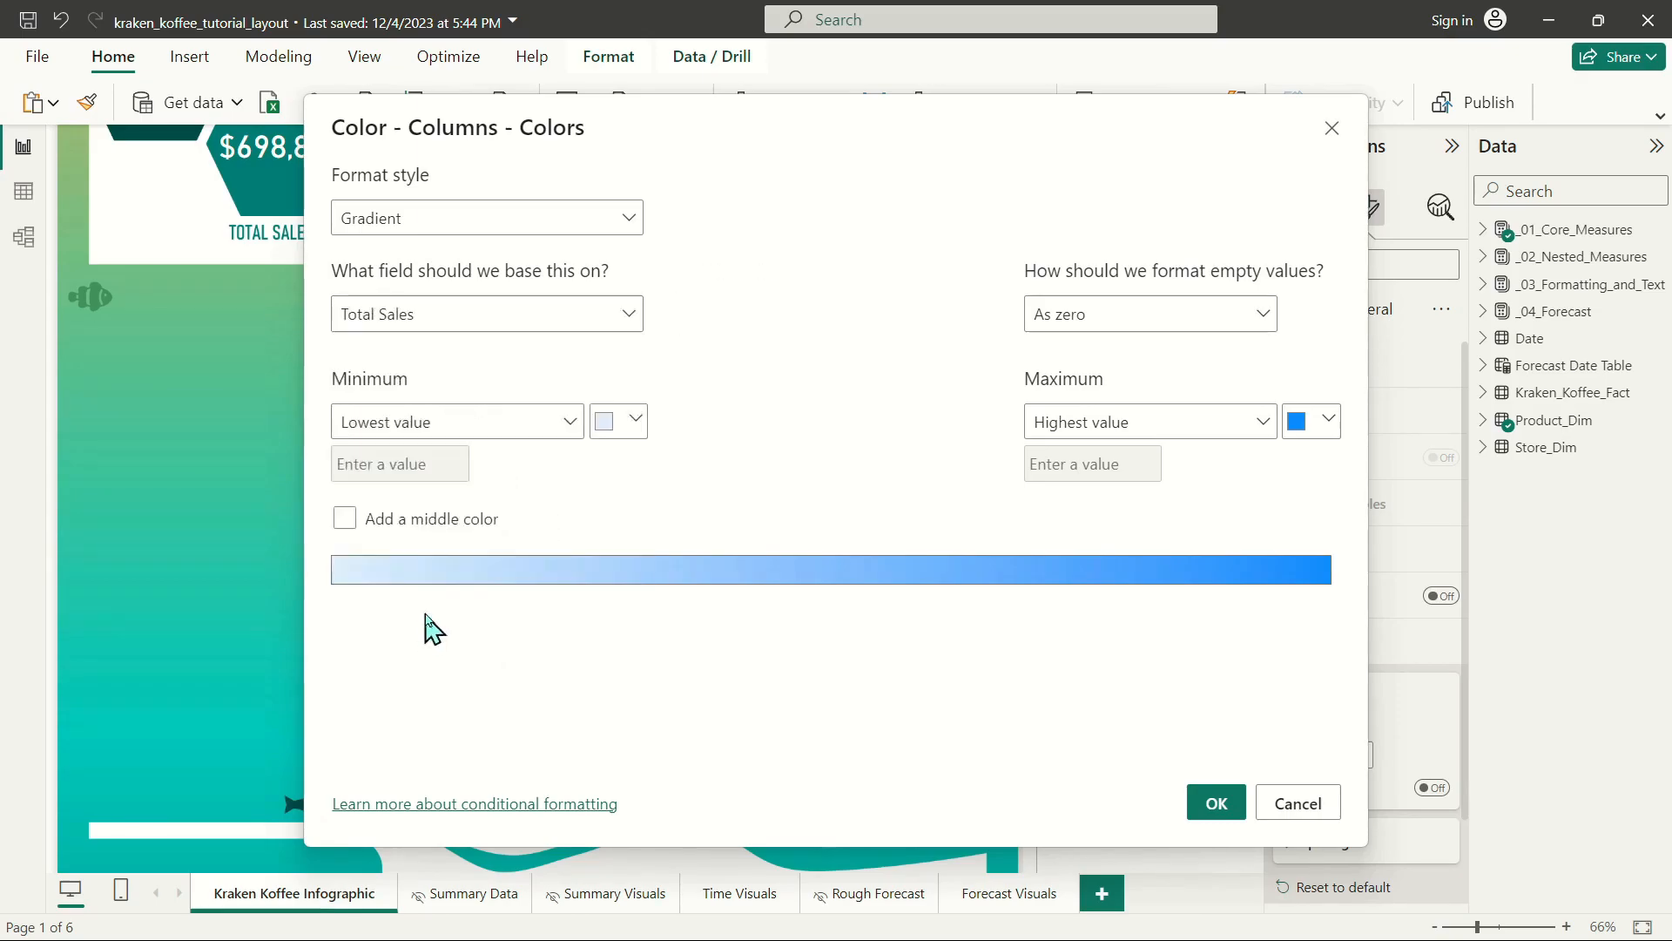
click(344, 518)
Apply a column gradient from 50% darker teal through teal to orange for the highest value, and turn off the chart's legend.
click(624, 425)
click(682, 638)
click(981, 419)
click(1028, 459)
click(1322, 427)
click(1141, 465)
click(1216, 803)
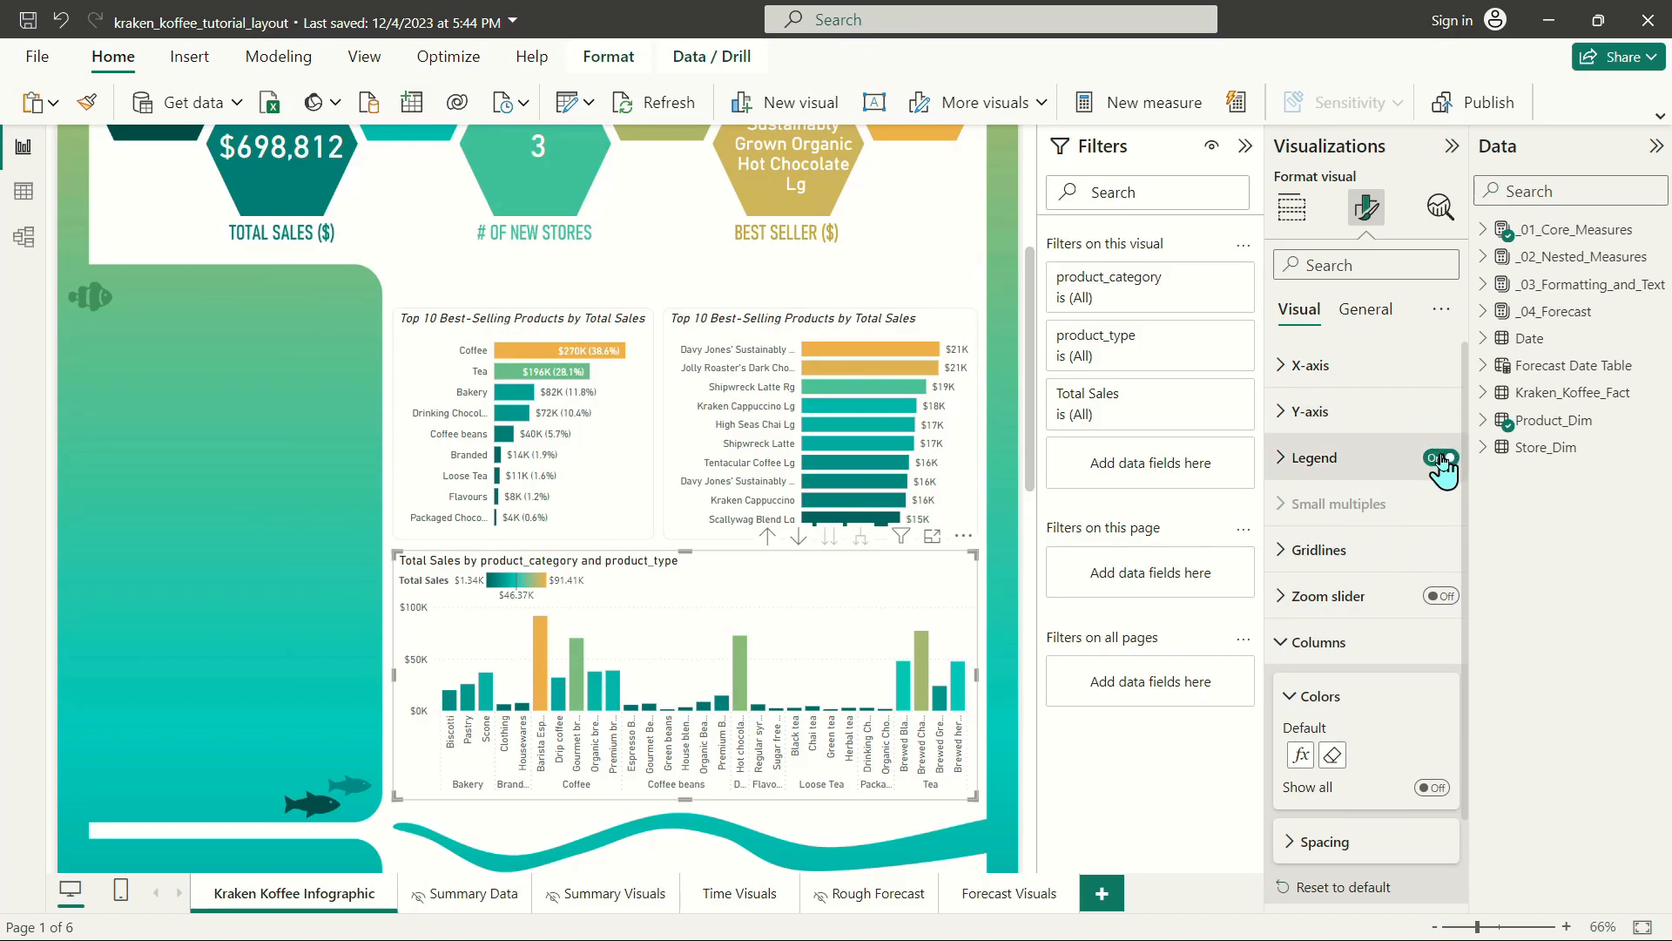
click(1441, 458)
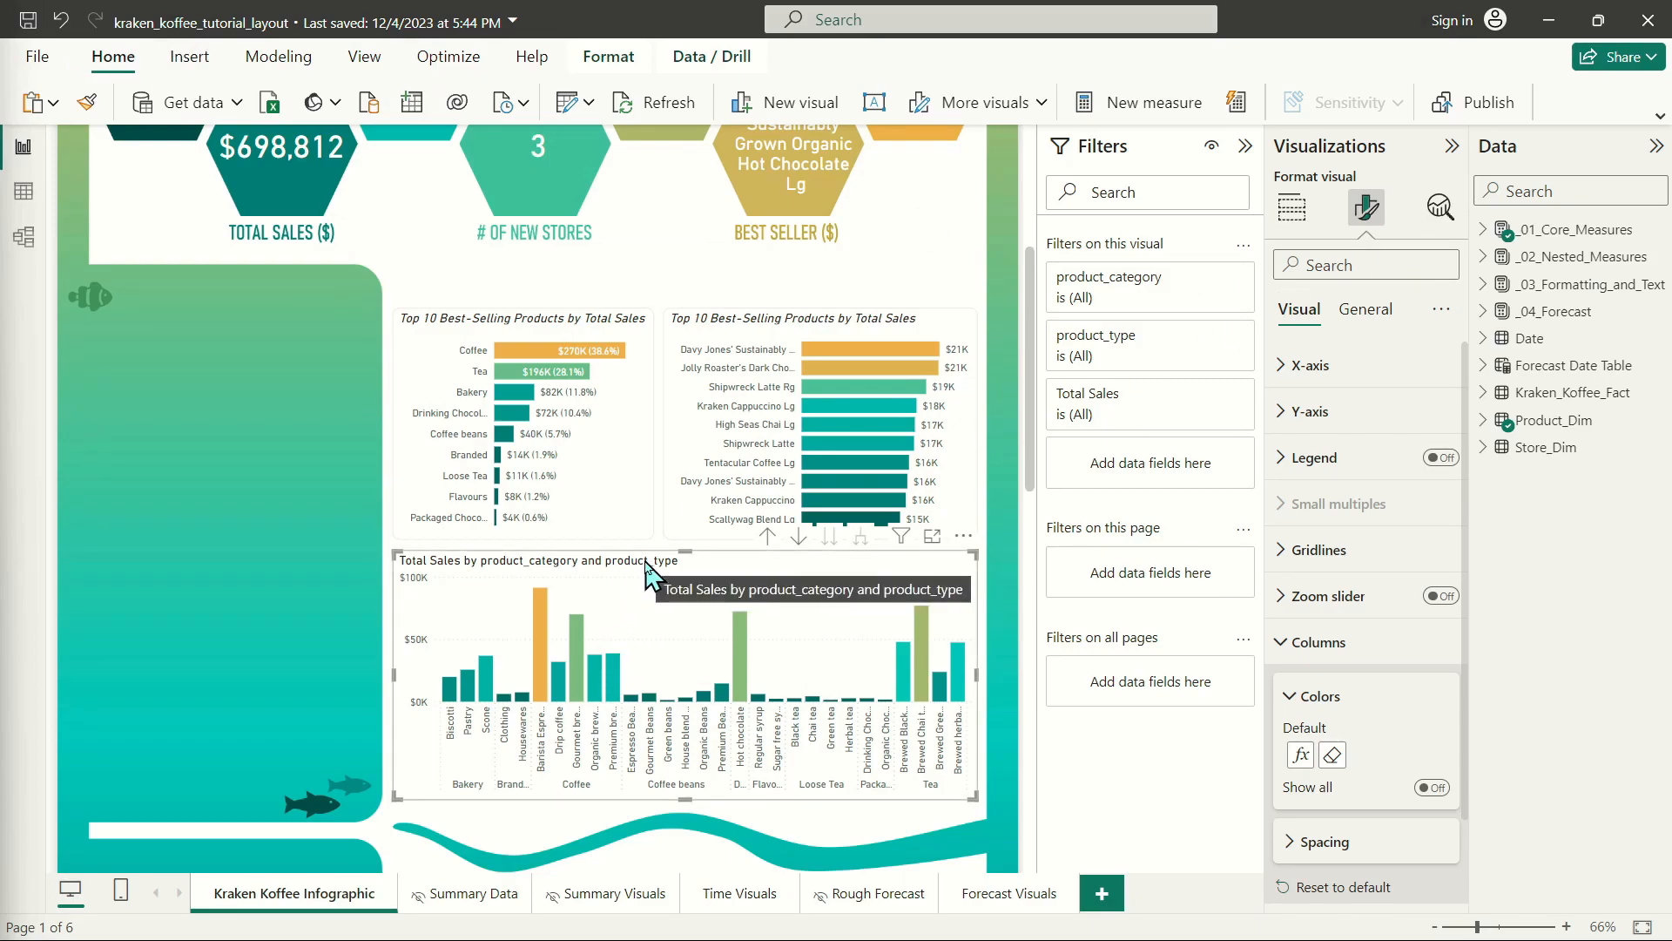
Create a measure in the _02_Nested_Measures table from the copied Product Rank RANKX formula and rename it Product Category Rank.
click(1483, 256)
right_click(1598, 335)
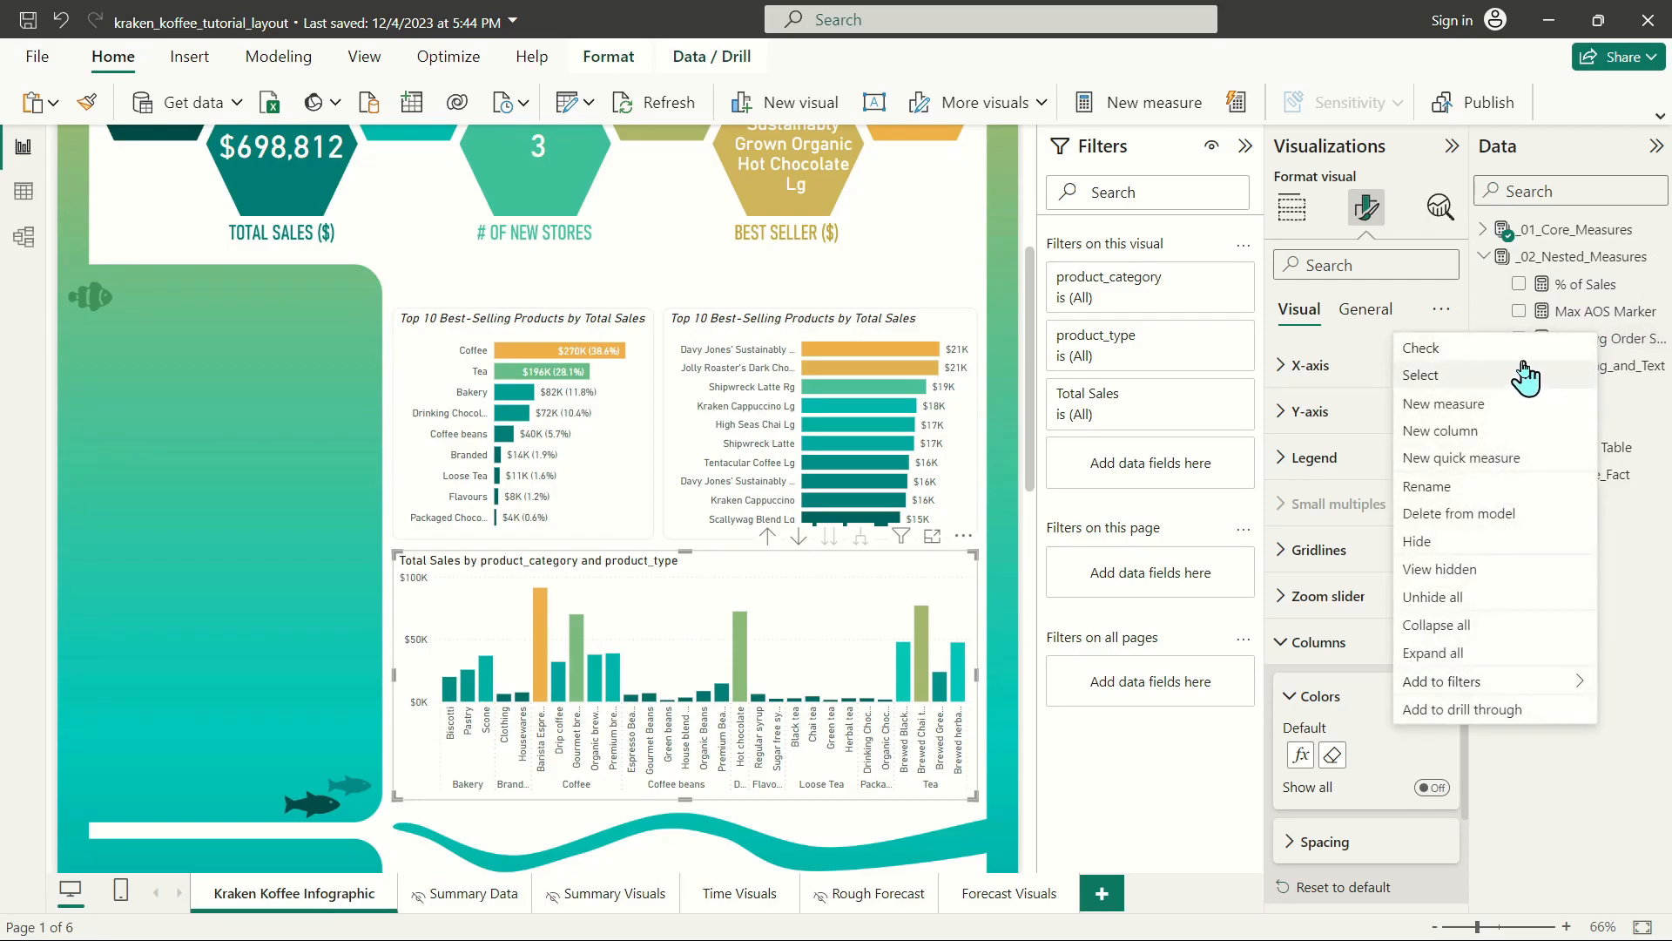
click(1480, 403)
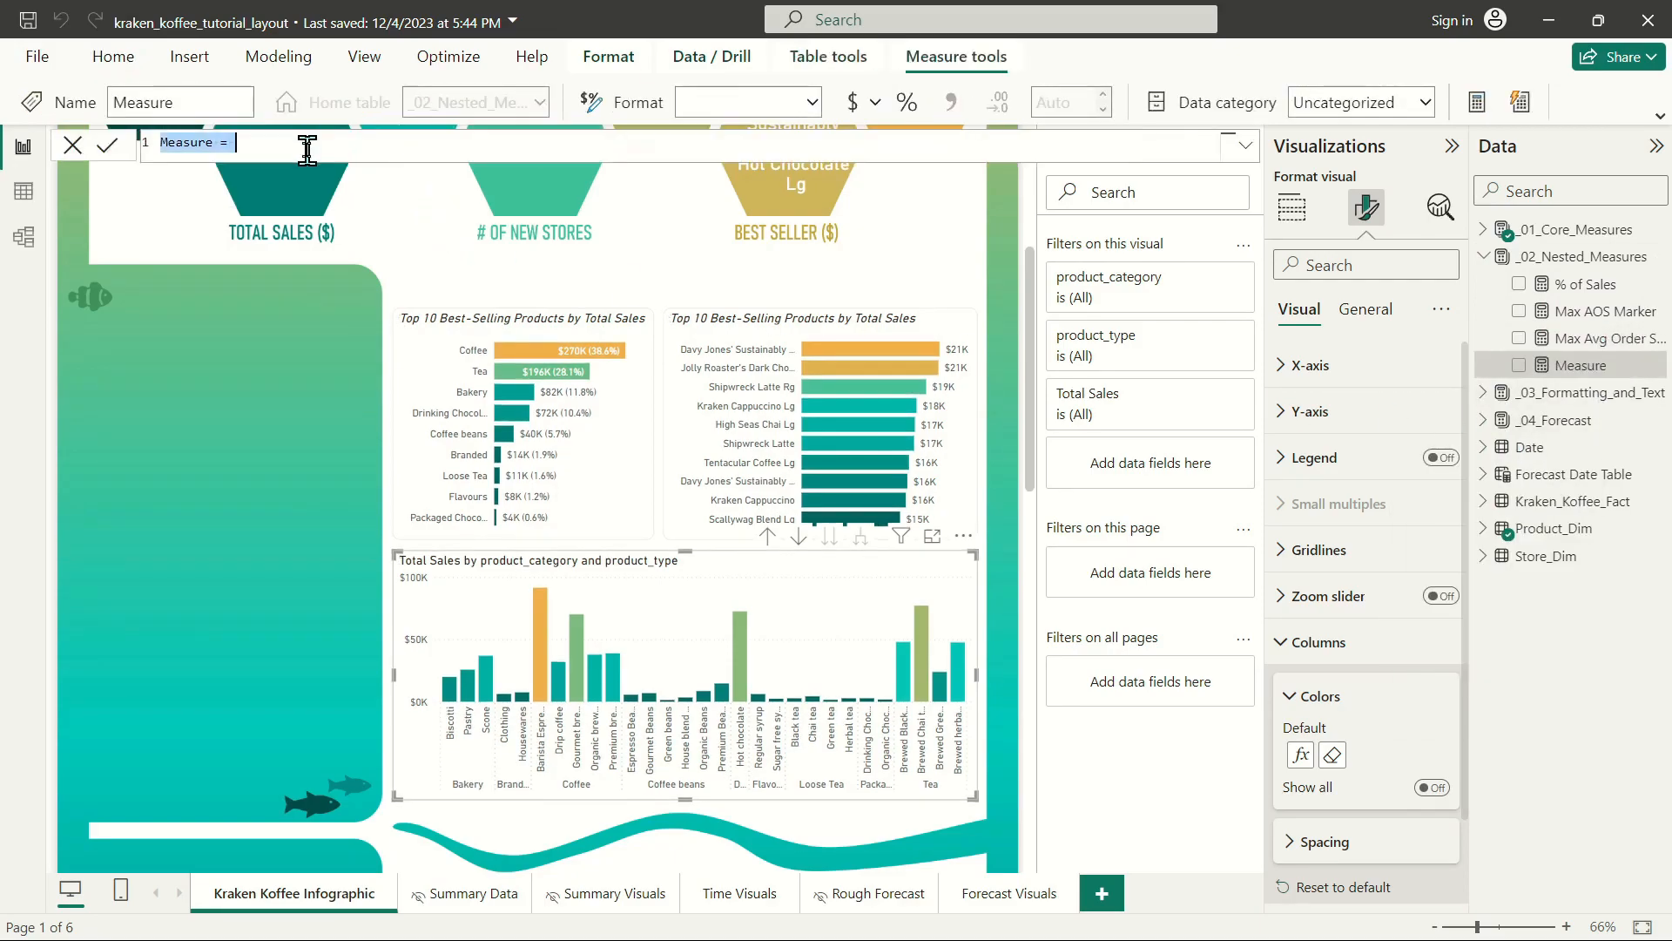
text(Product Rank = Calculate(RANKX(ALL('Product'[product_type]),[Total Sales],,DESC,Dense),ALL('Product'[product_category])))
click(218, 142)
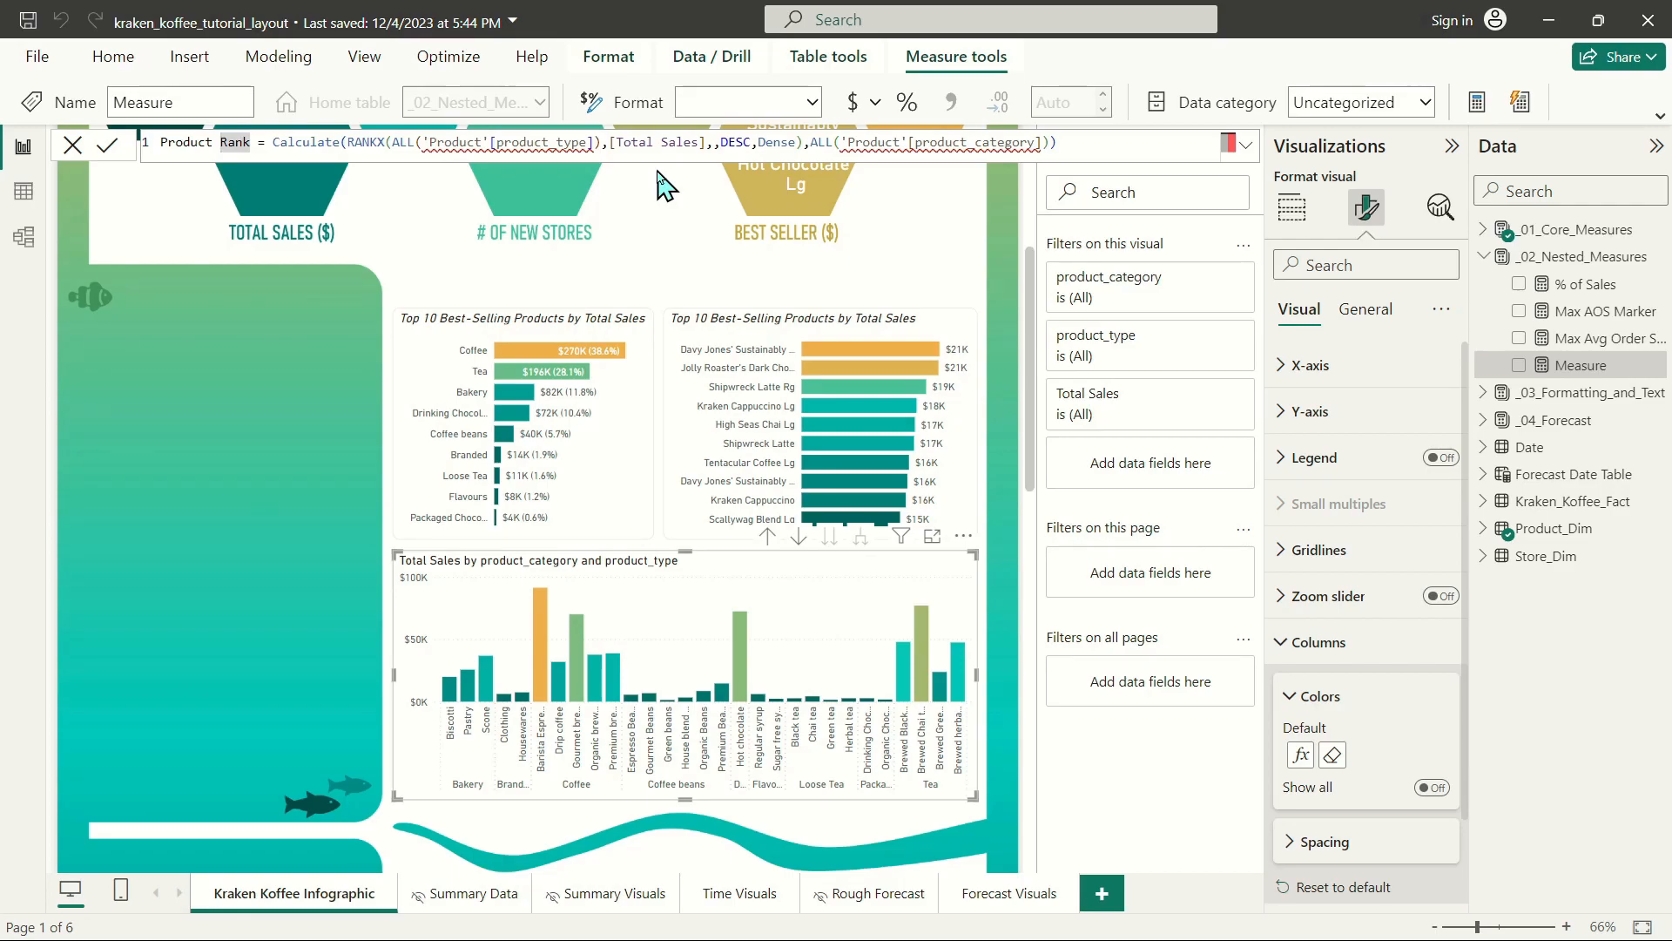
text(Product C)
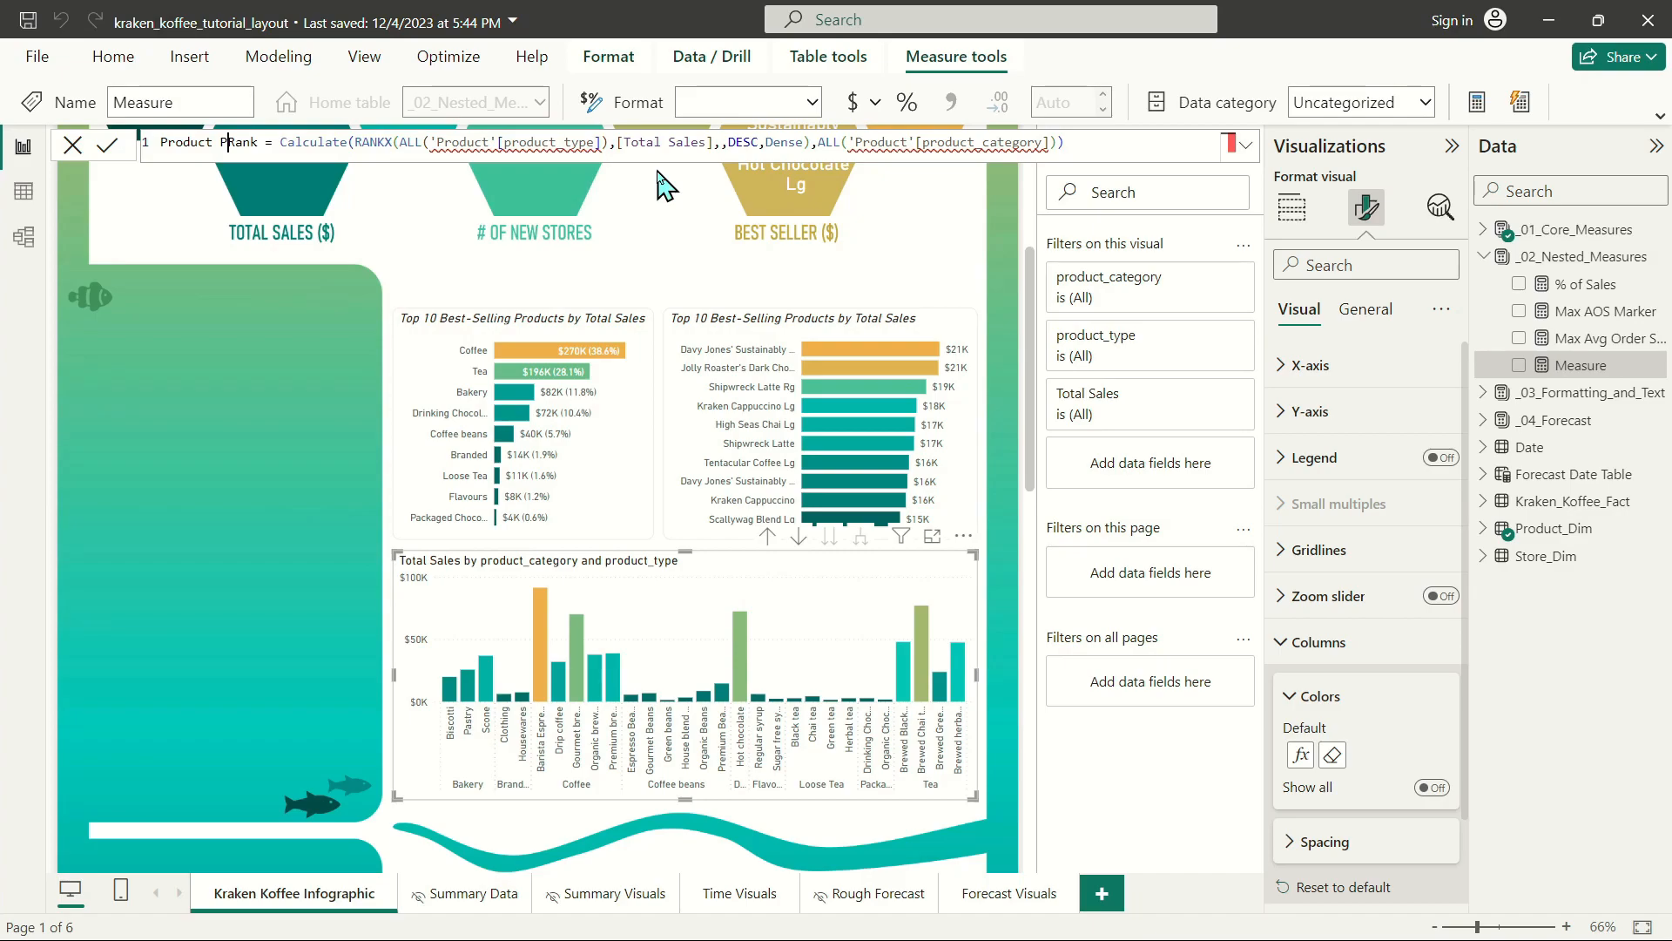
text(ategory)
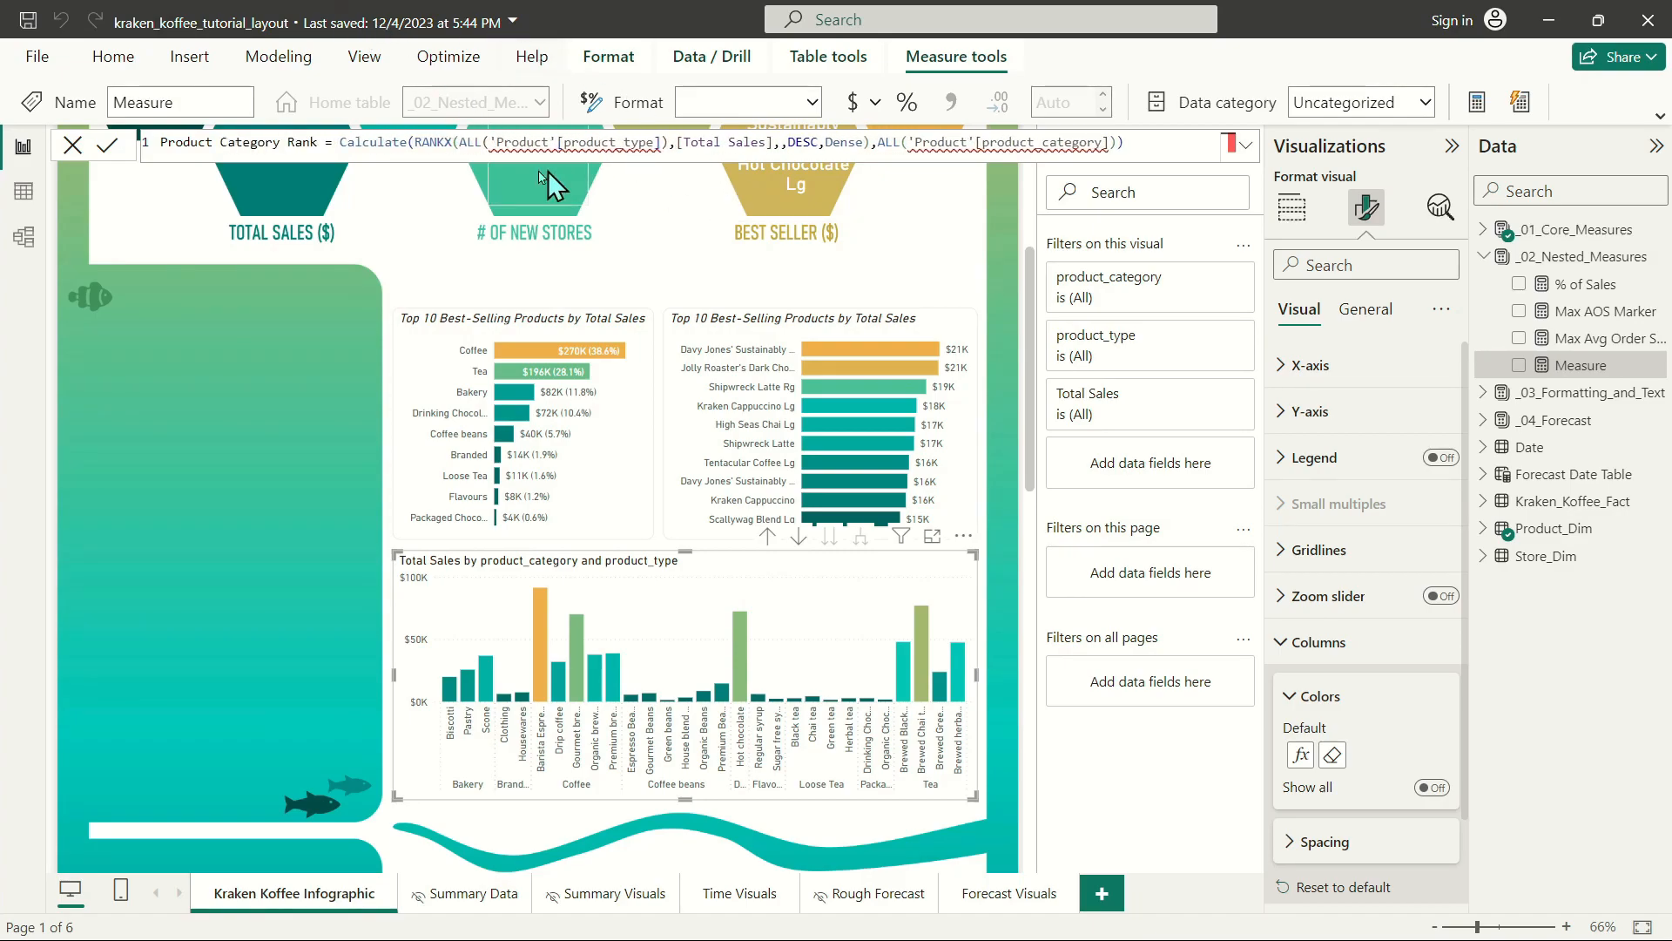
Replace the table inside RANKX's ALL argument with 'Product_Dim' and remove its column reference.
drag(489, 144, 553, 144)
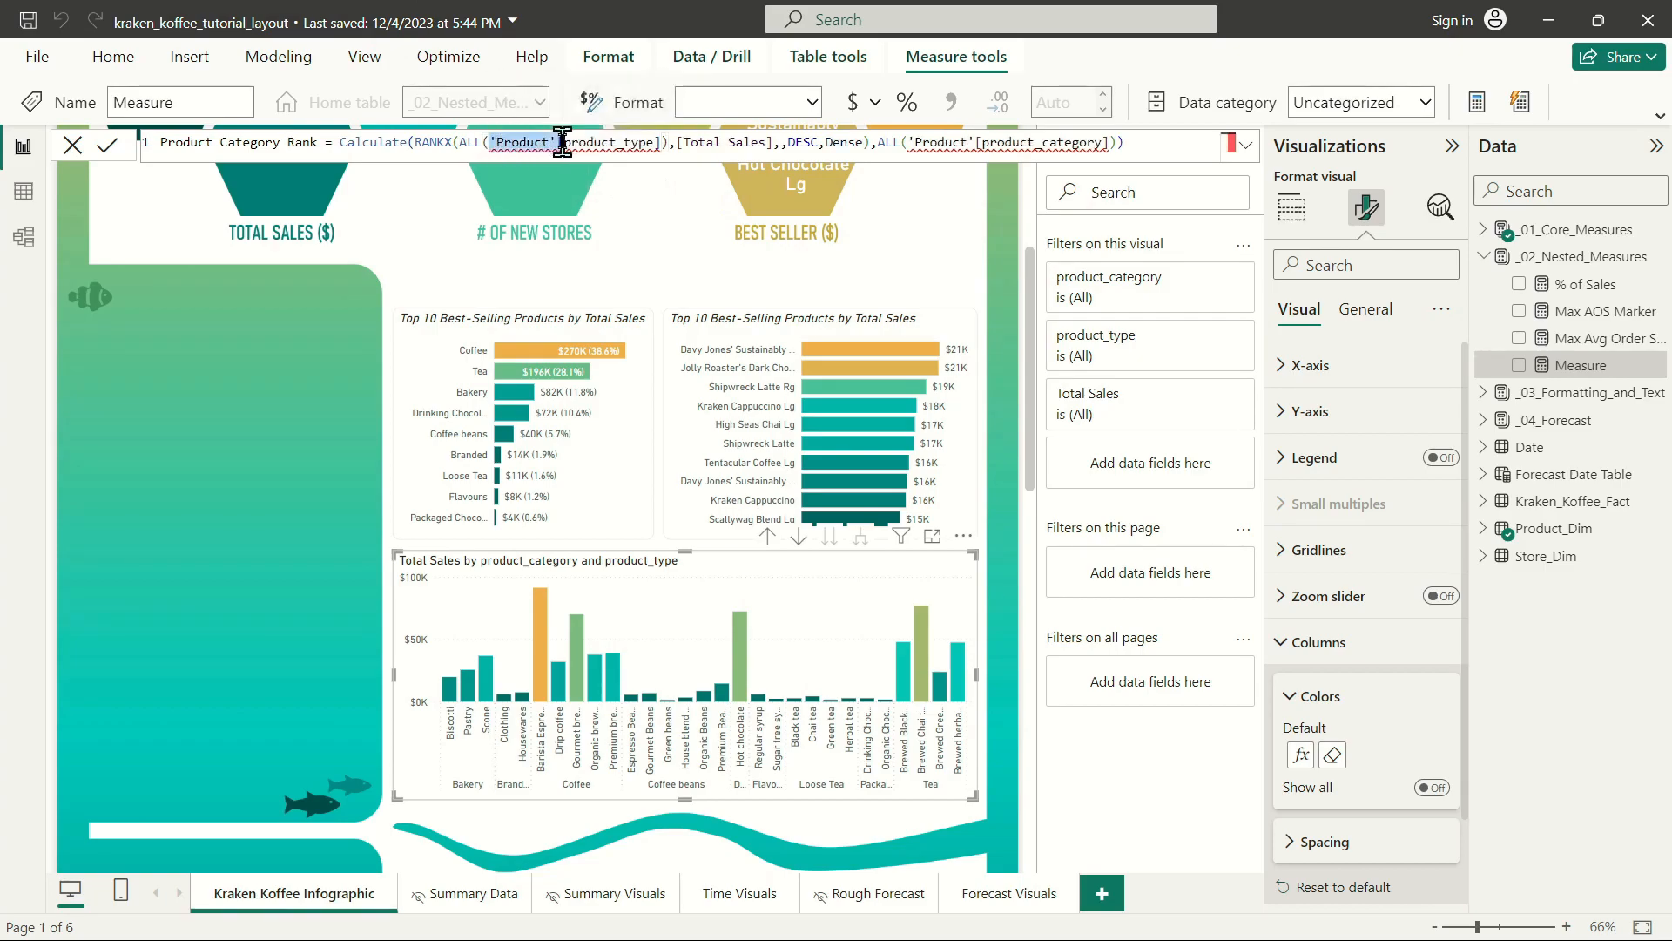
text(Product_Dim)
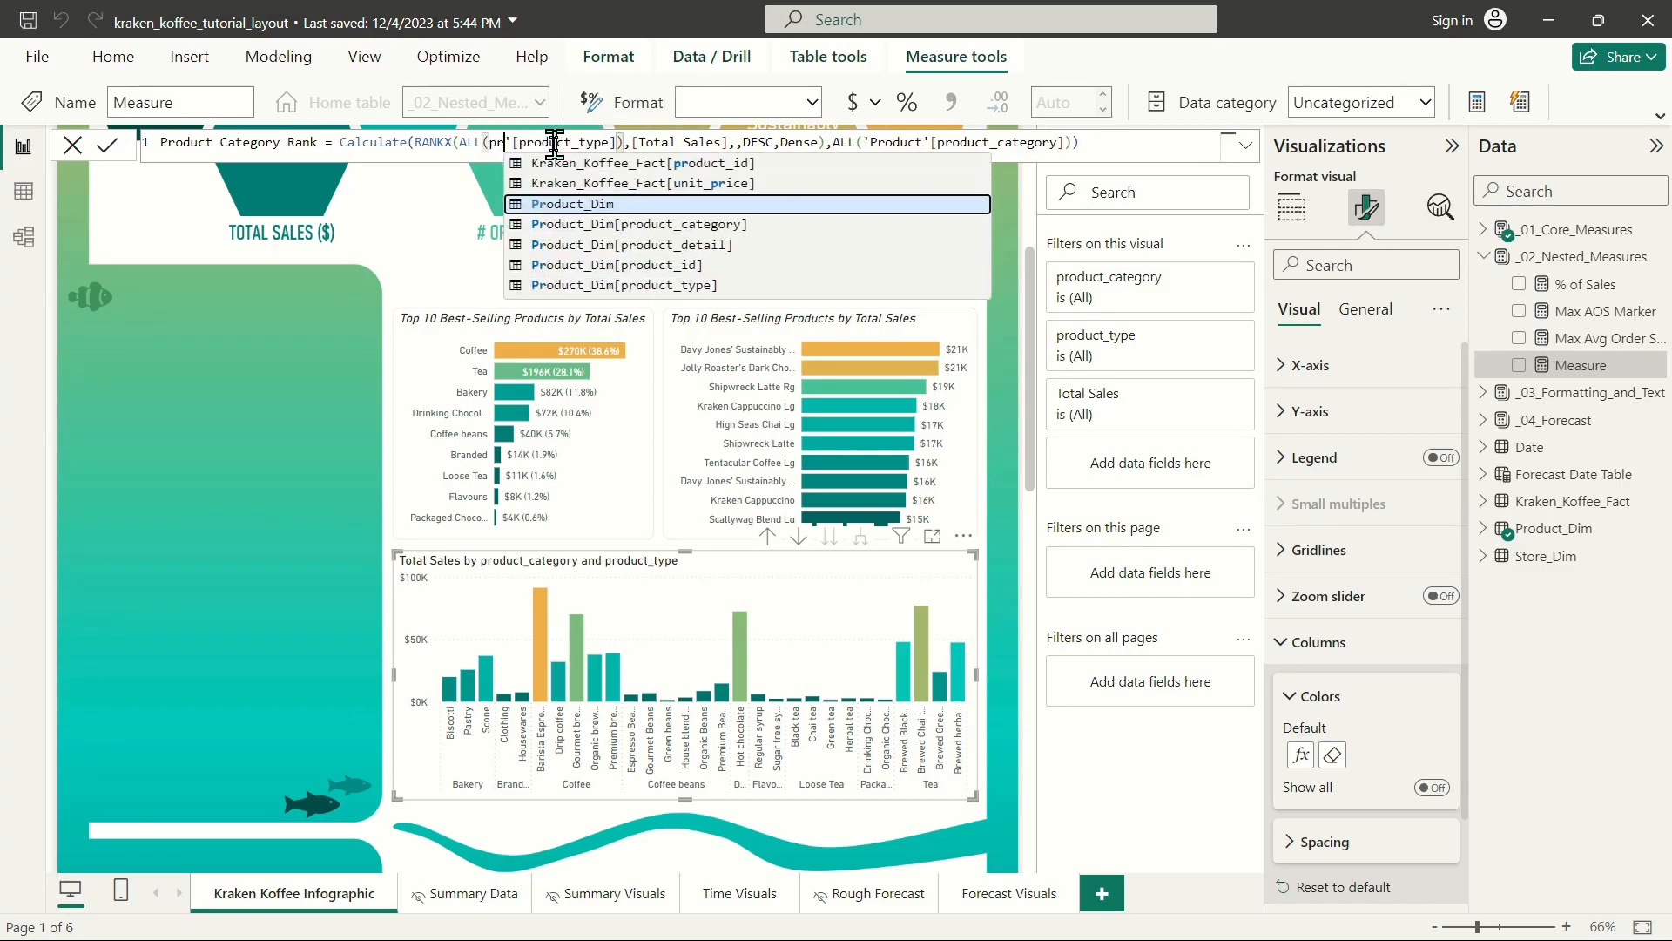
click(660, 146)
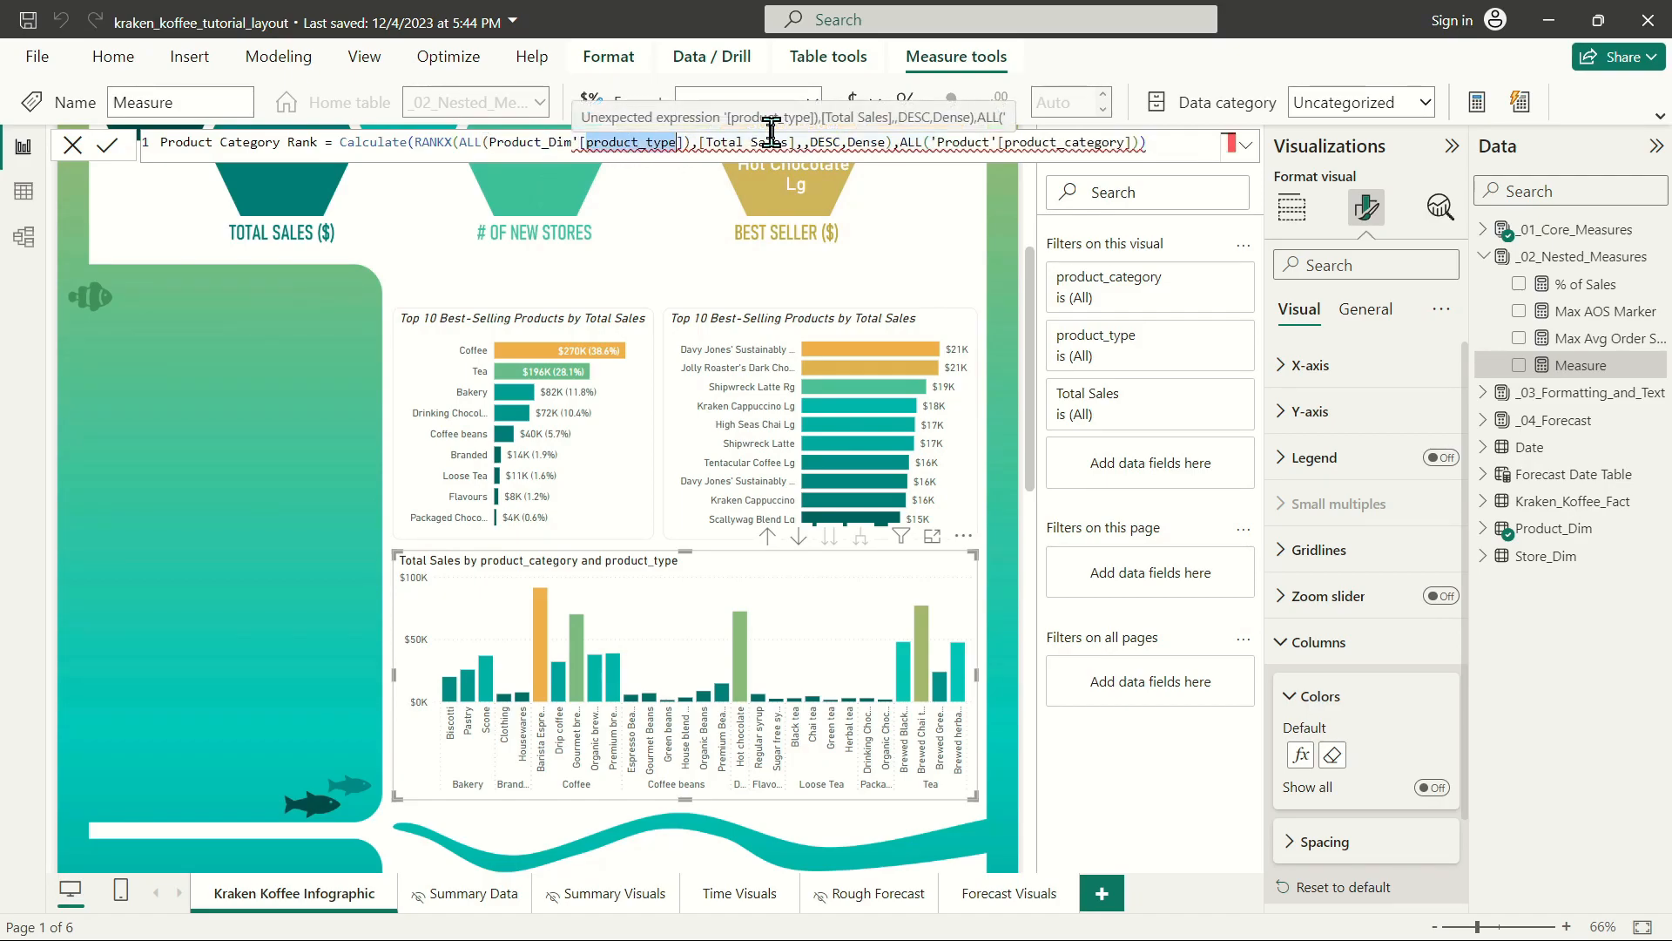
text(pro)
key(BackSpace)
key(BackSpace)
key(BackSpace)
key(BackSpace)
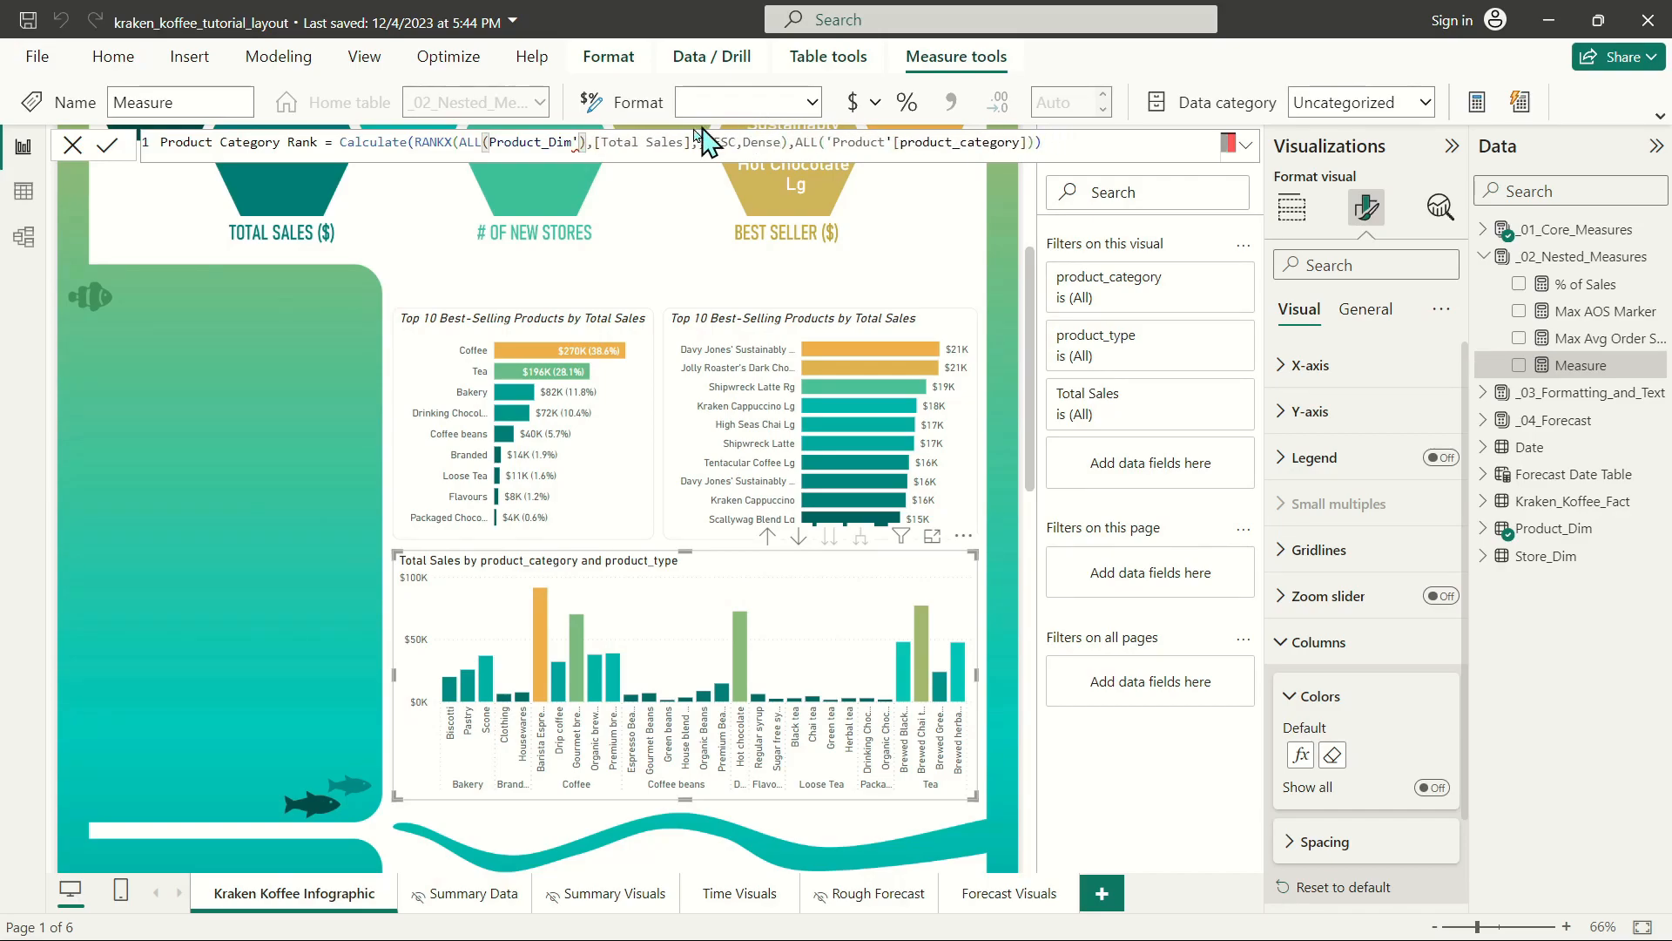
double_click(551, 147)
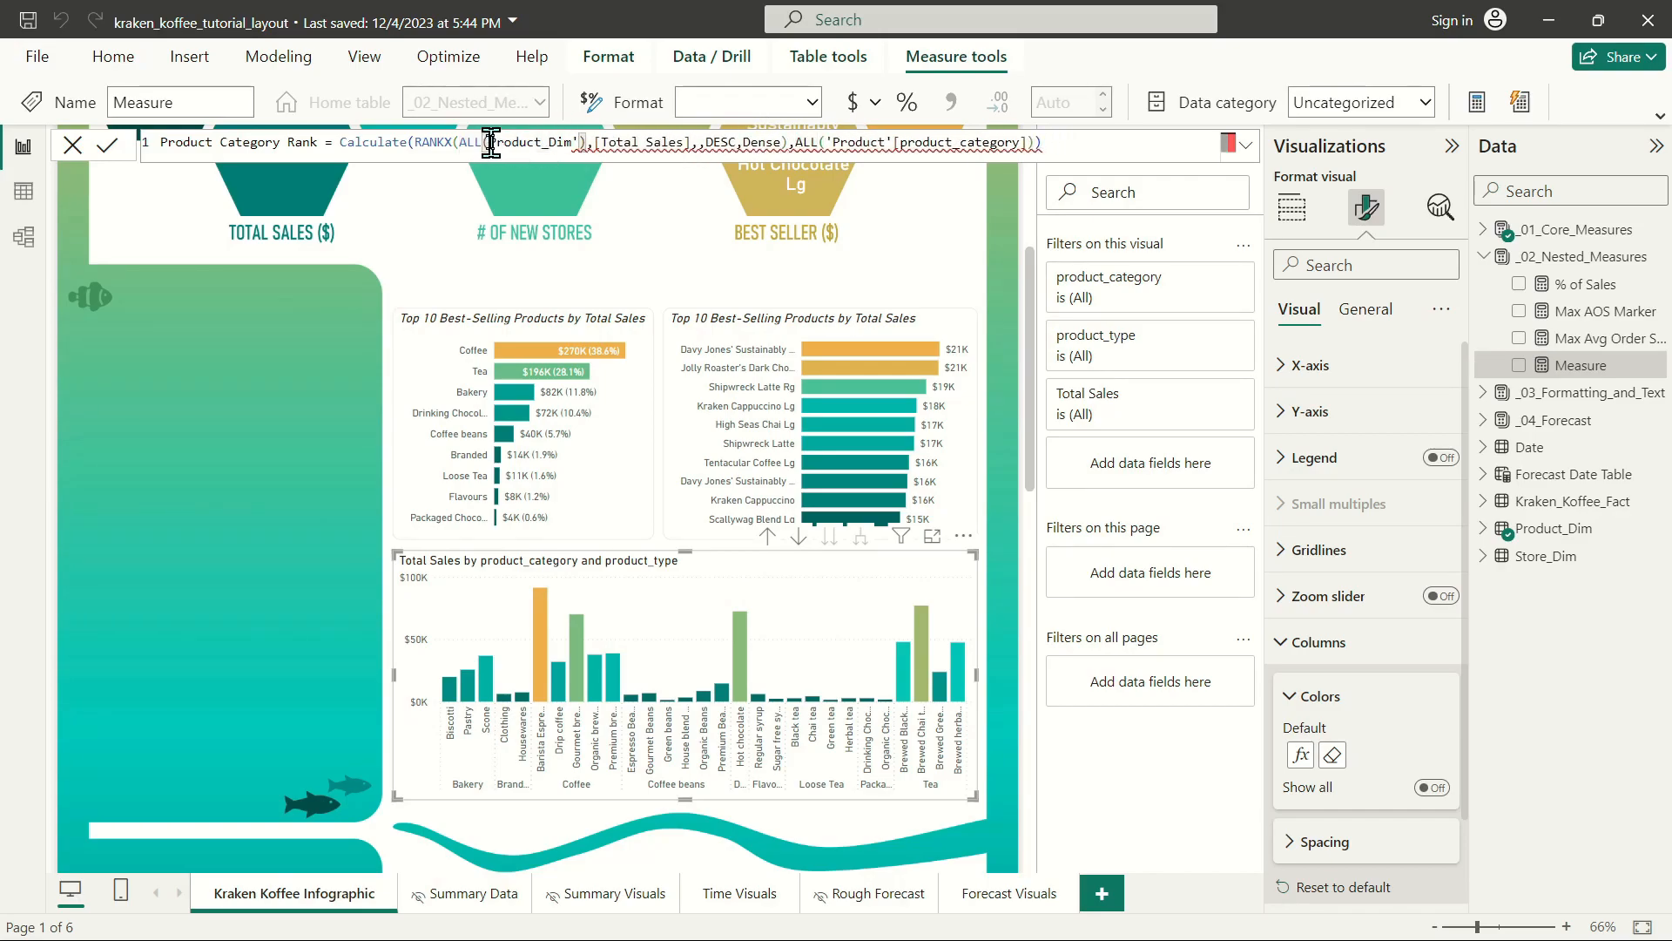
text(')
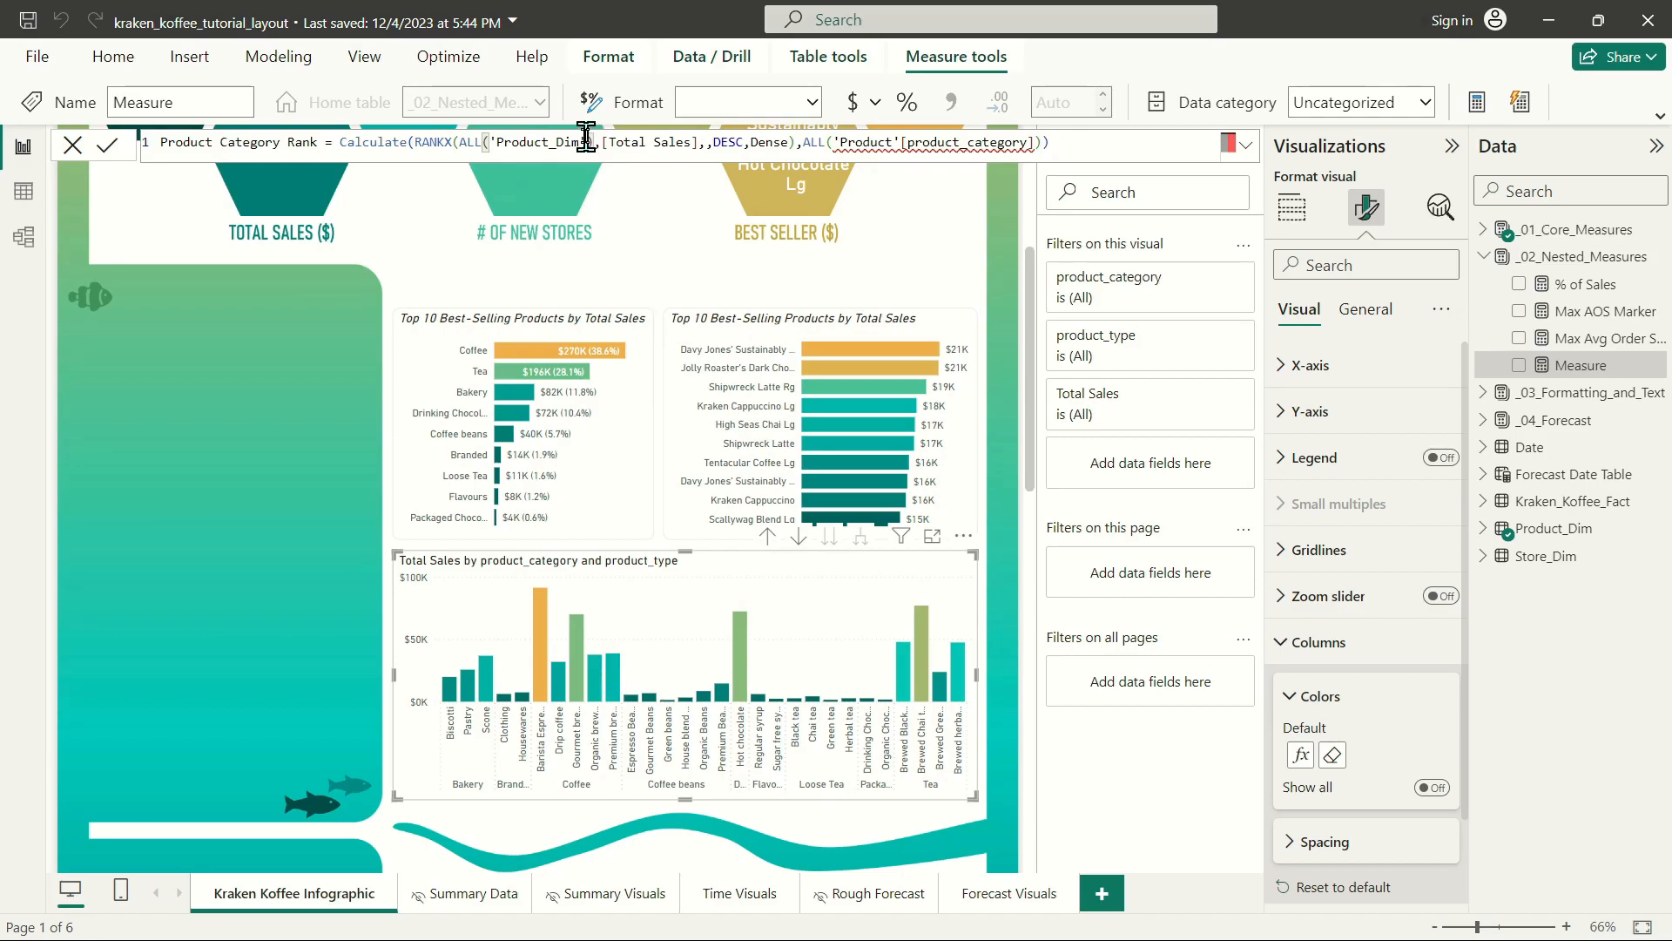
text([pro)
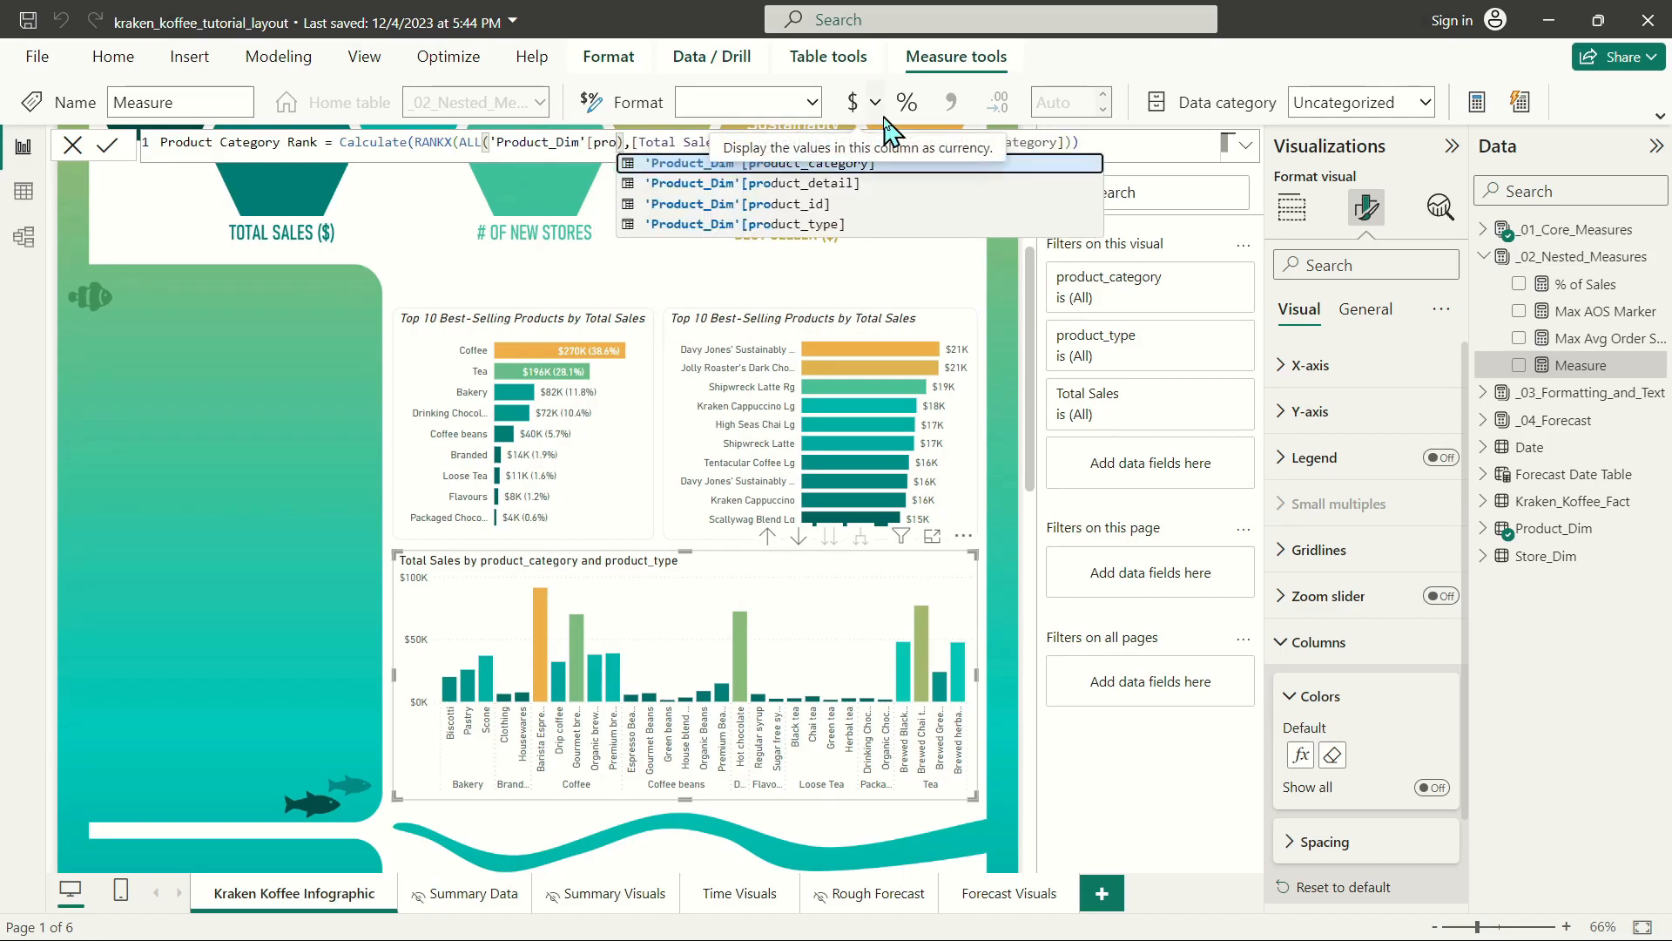
Complete RANKX's ALL argument with the [product_type] column of 'Product_Dim'.
key(Down)
key(Down)
key(Down)
key(Tab)
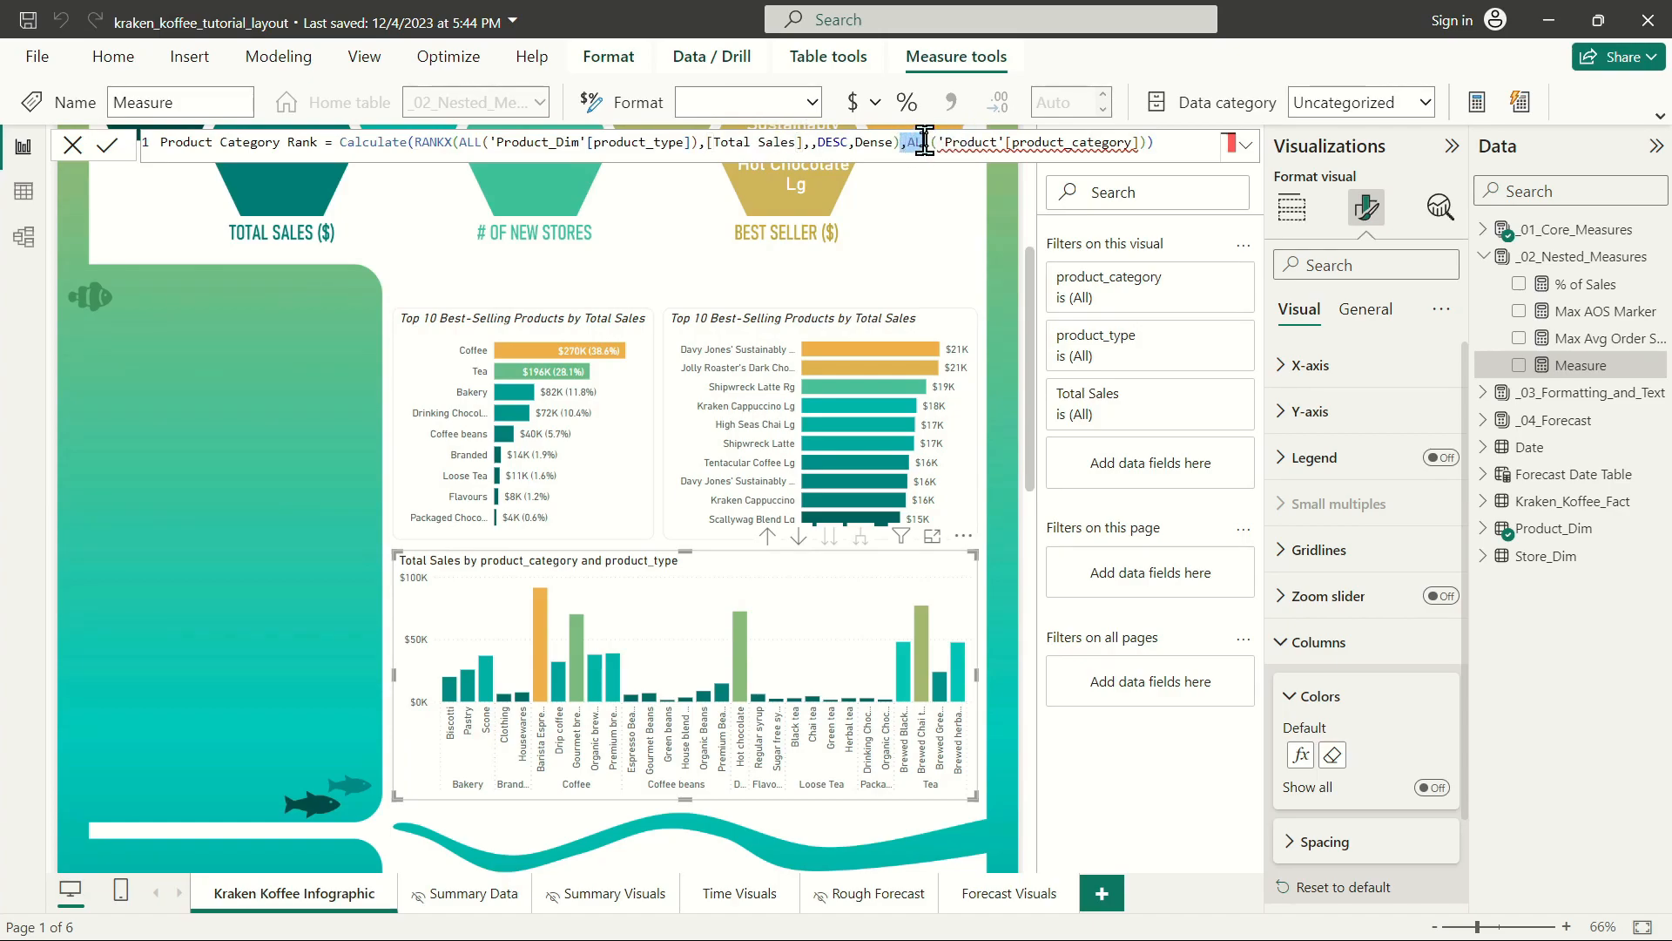
Change the table in the formula's final ALL filter so it reads 'Product_dim'[product_category].
drag(908, 142, 1137, 144)
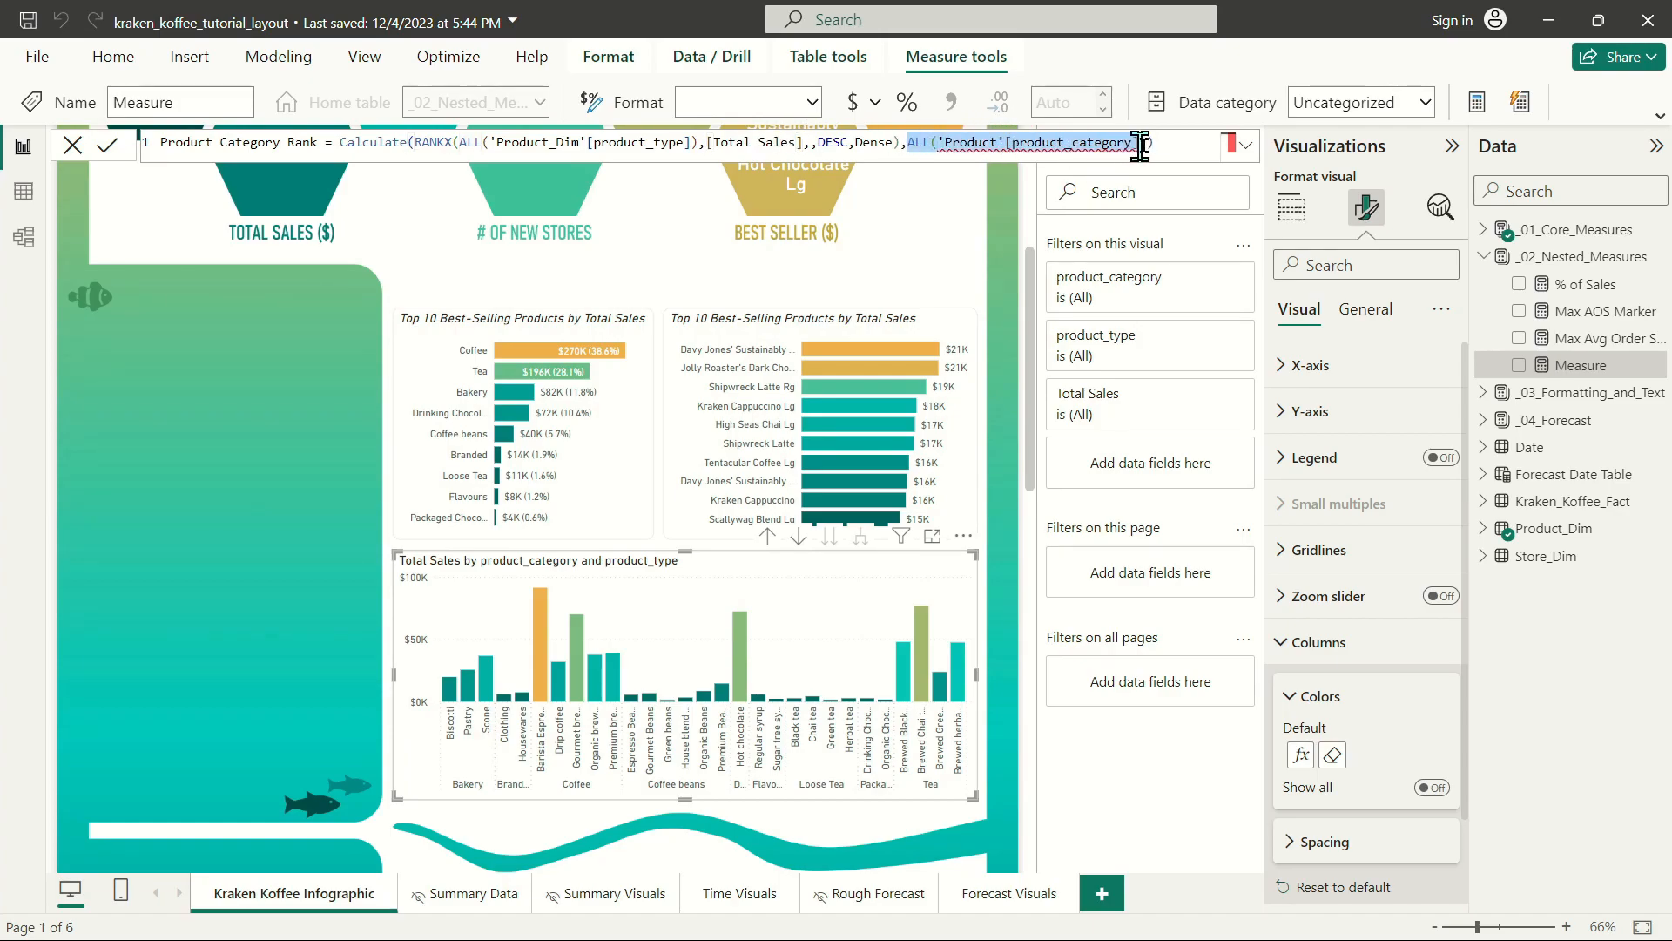
click(1167, 142)
click(997, 142)
text(_dim)
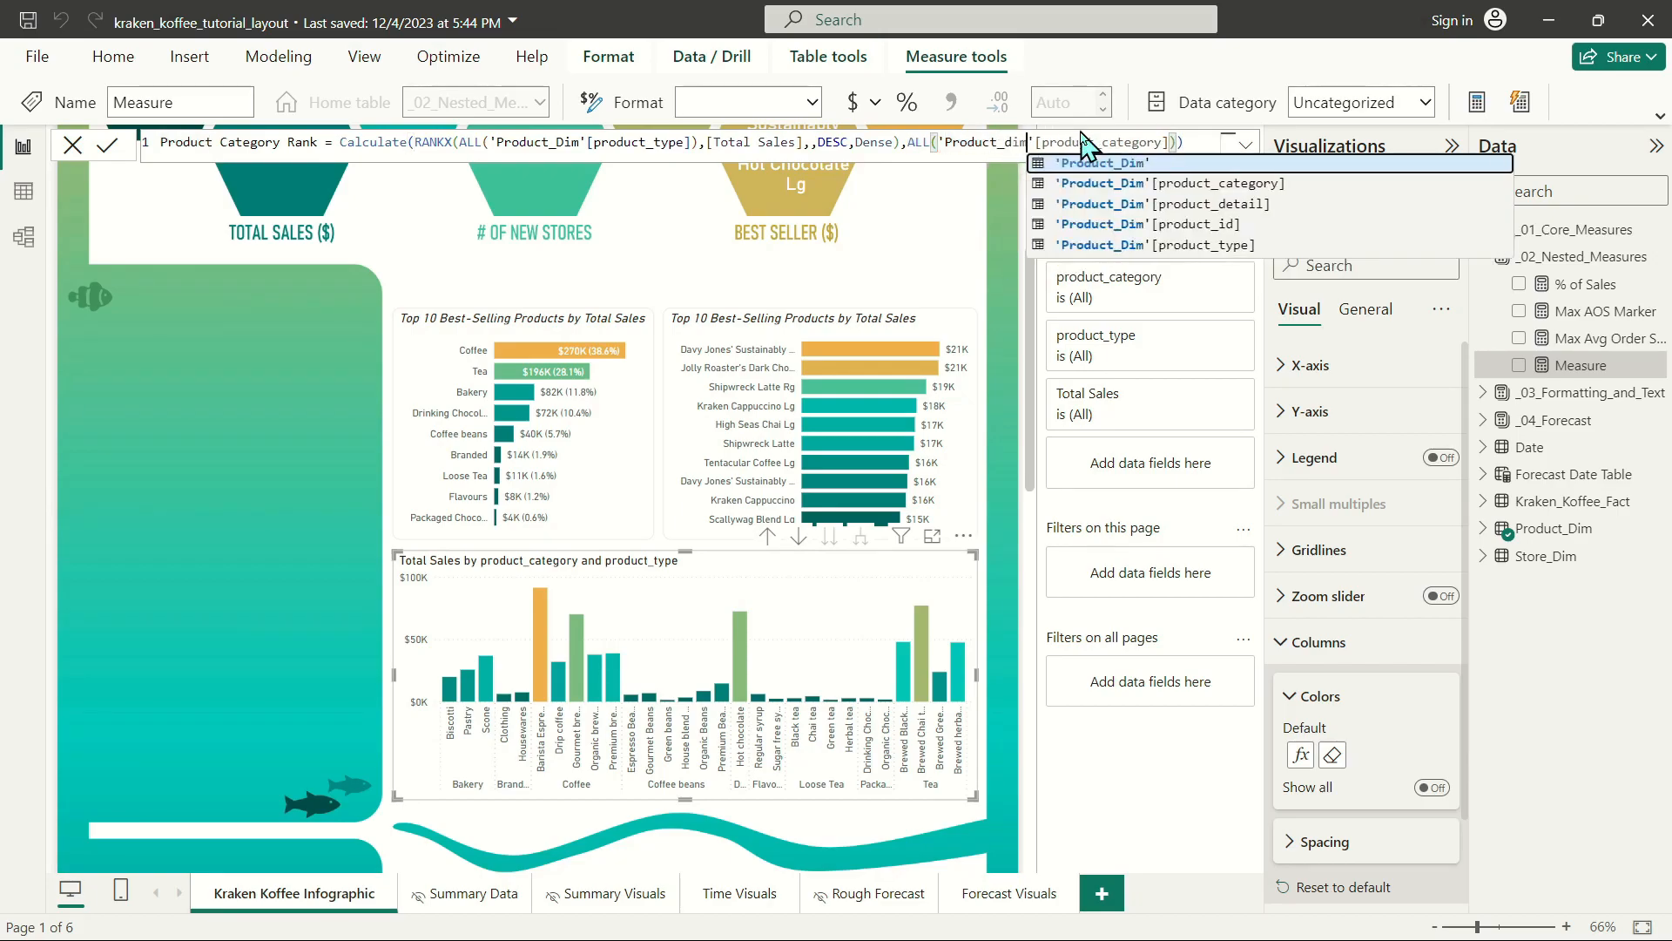
key(End)
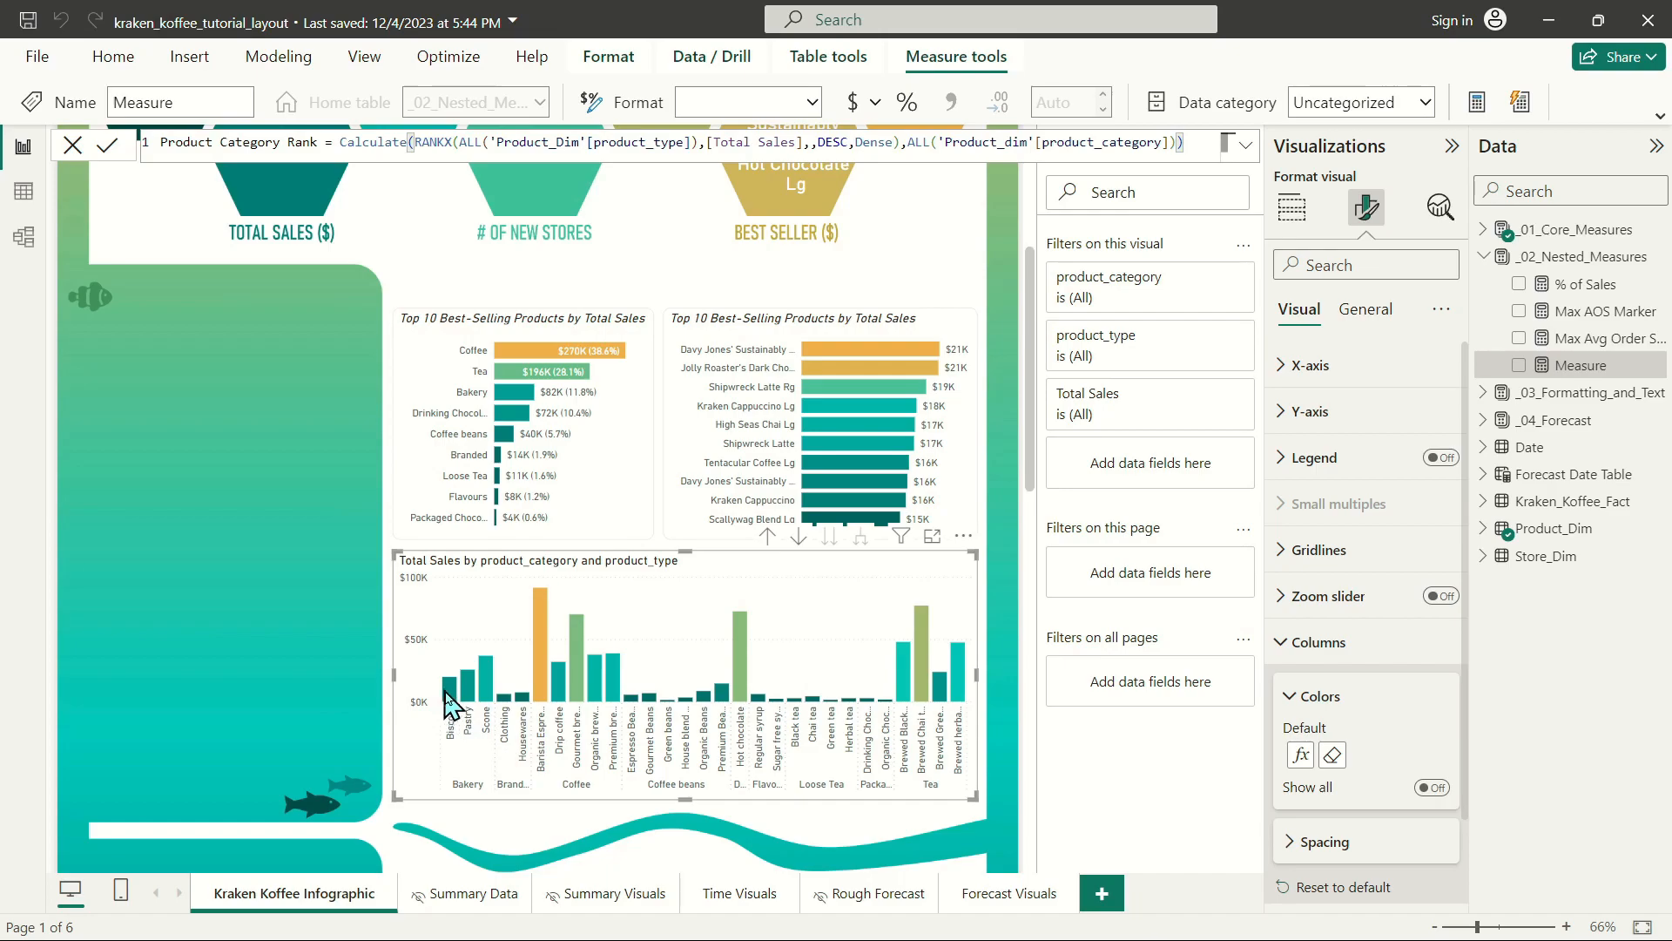
Commit the measure and add Product Category Rank to the column chart's Tooltips.
click(1292, 213)
click(1292, 209)
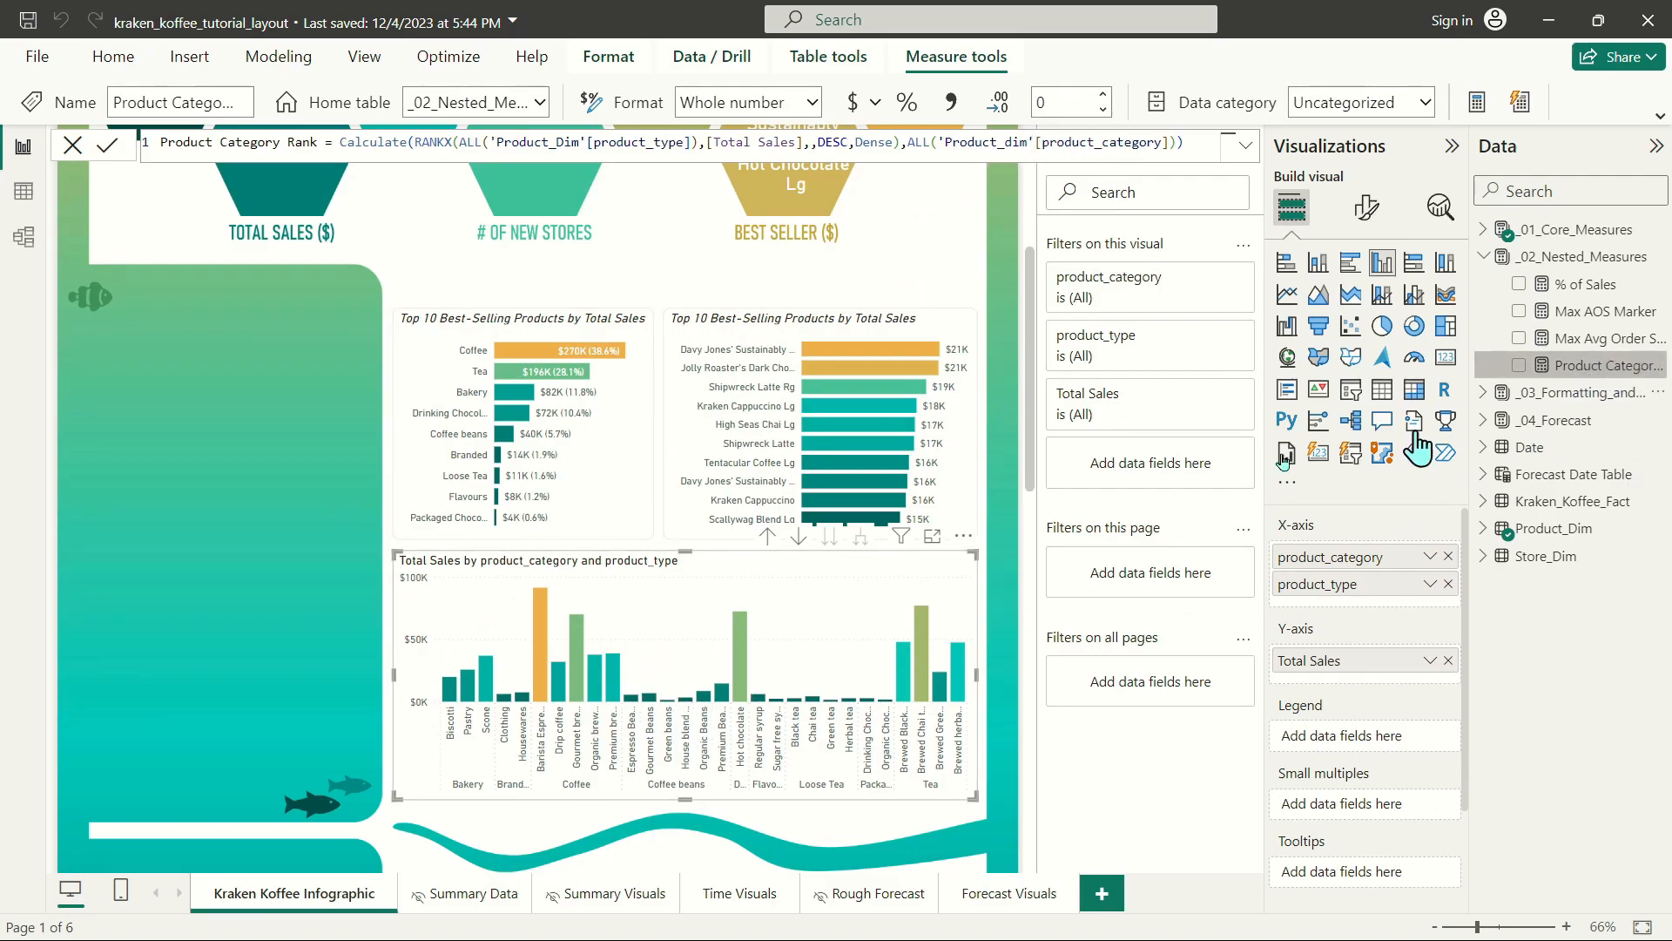
drag(1559, 367, 1373, 884)
mouse_move(452, 694)
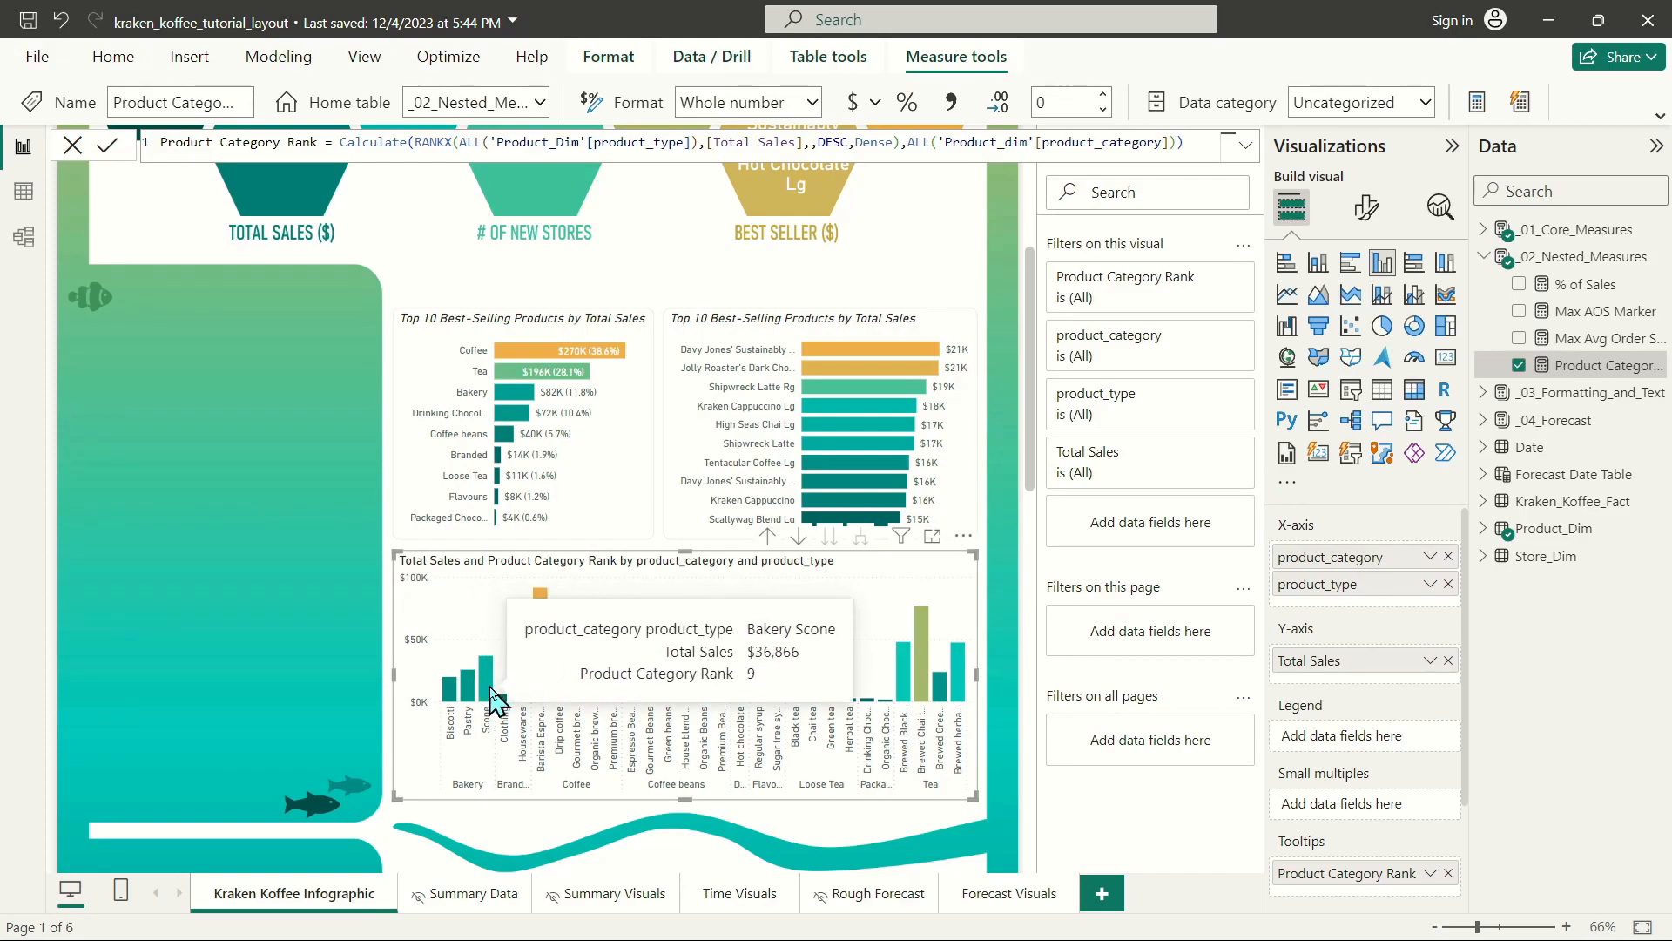
Create a new measure in the _03_Formatting_and_Text table and name it Top 10 Product Type Highlight.
mouse_move(542, 622)
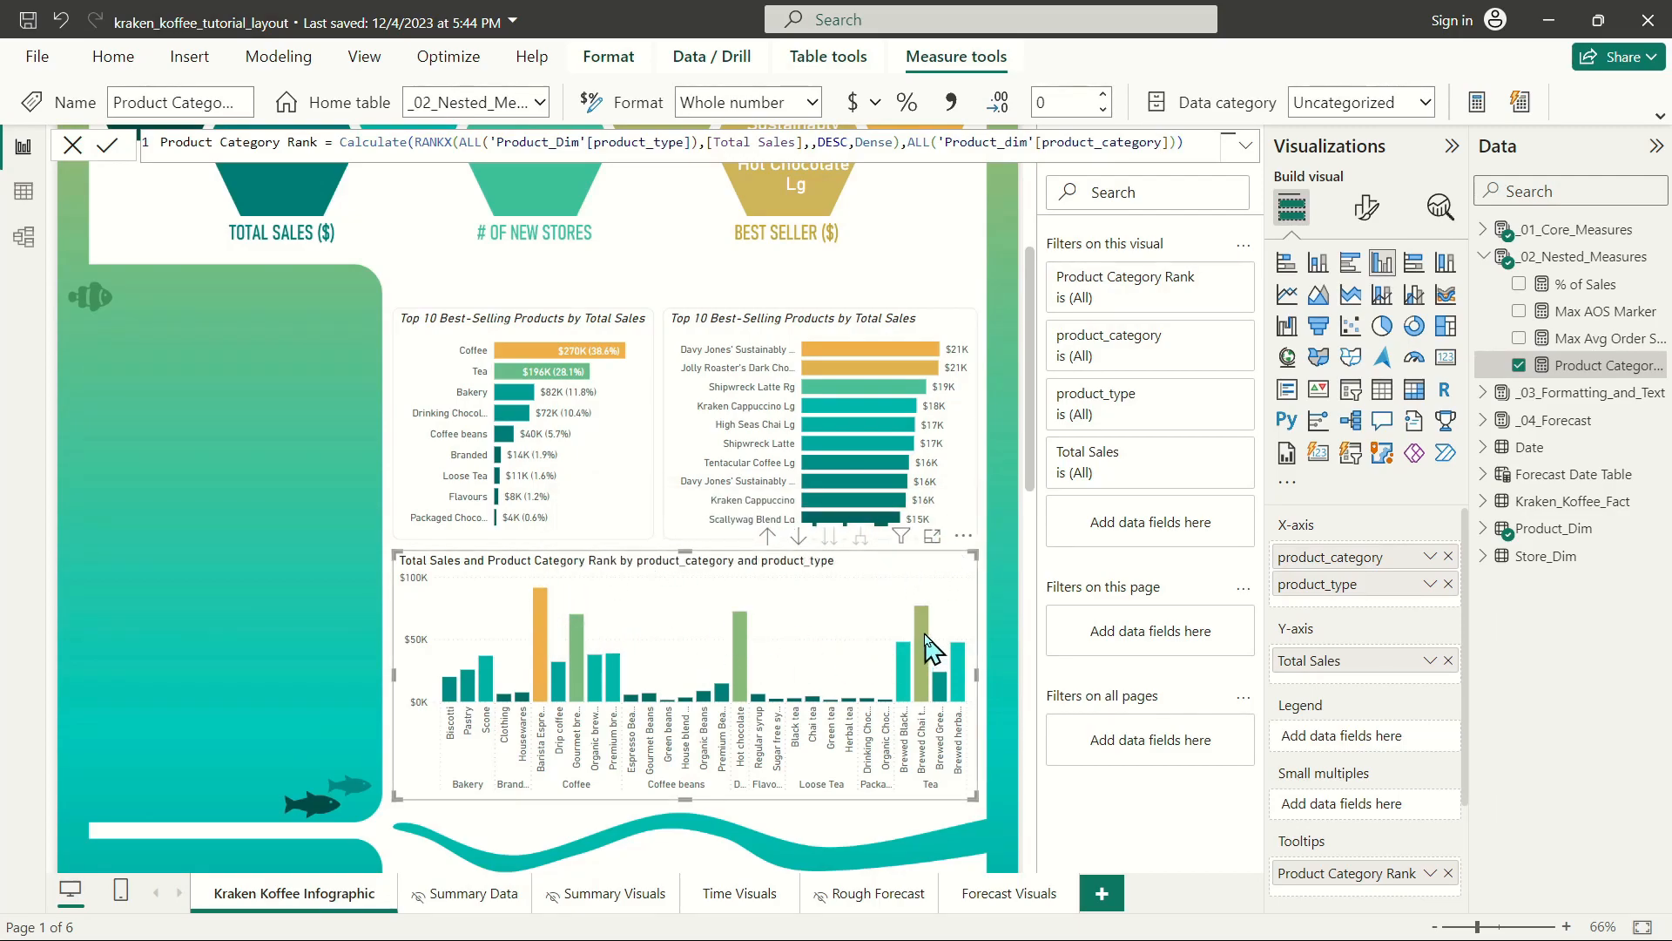
mouse_move(927, 640)
right_click(1585, 381)
click(1639, 649)
click(1483, 392)
right_click(1563, 435)
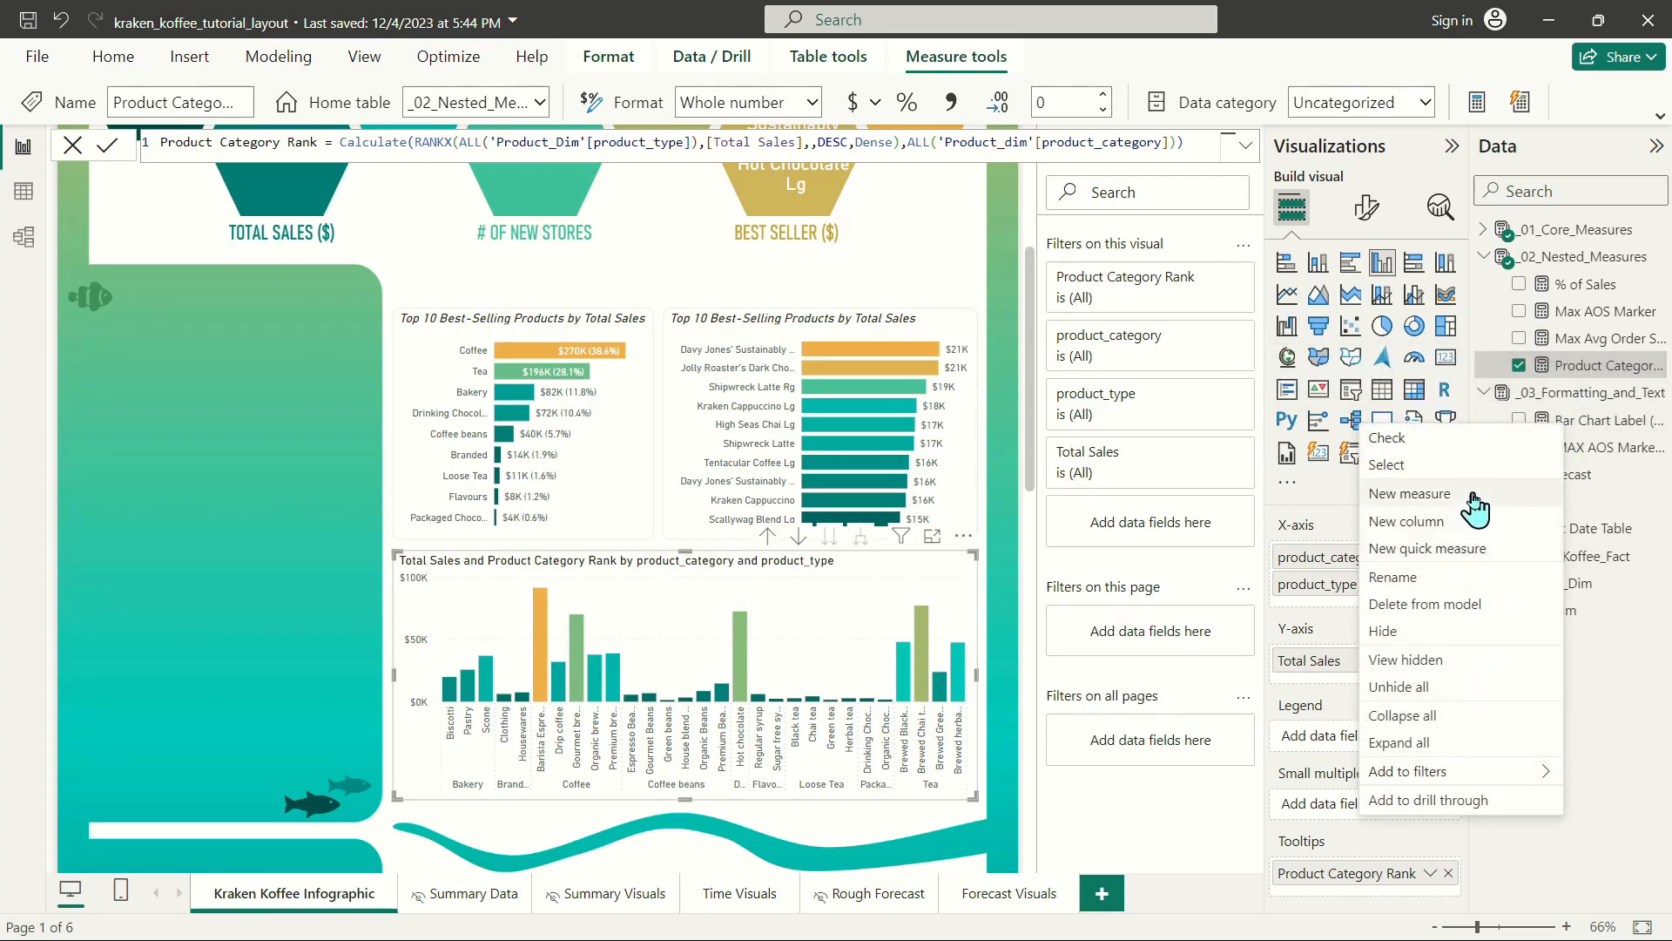
click(1372, 489)
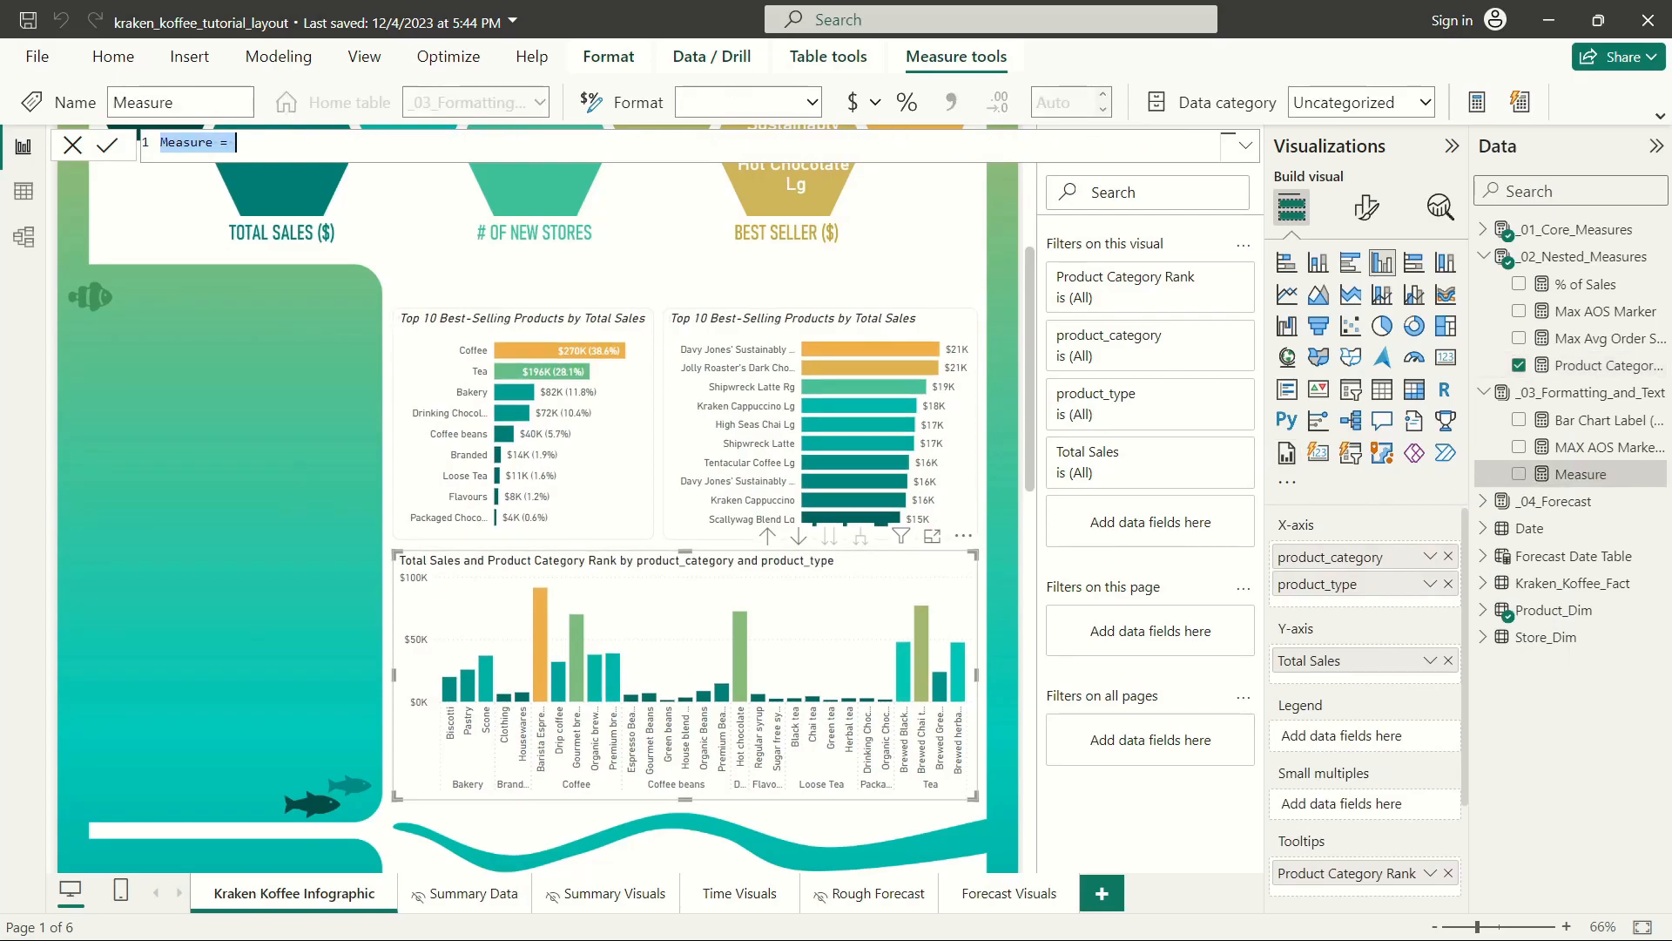
key(alt+Tab)
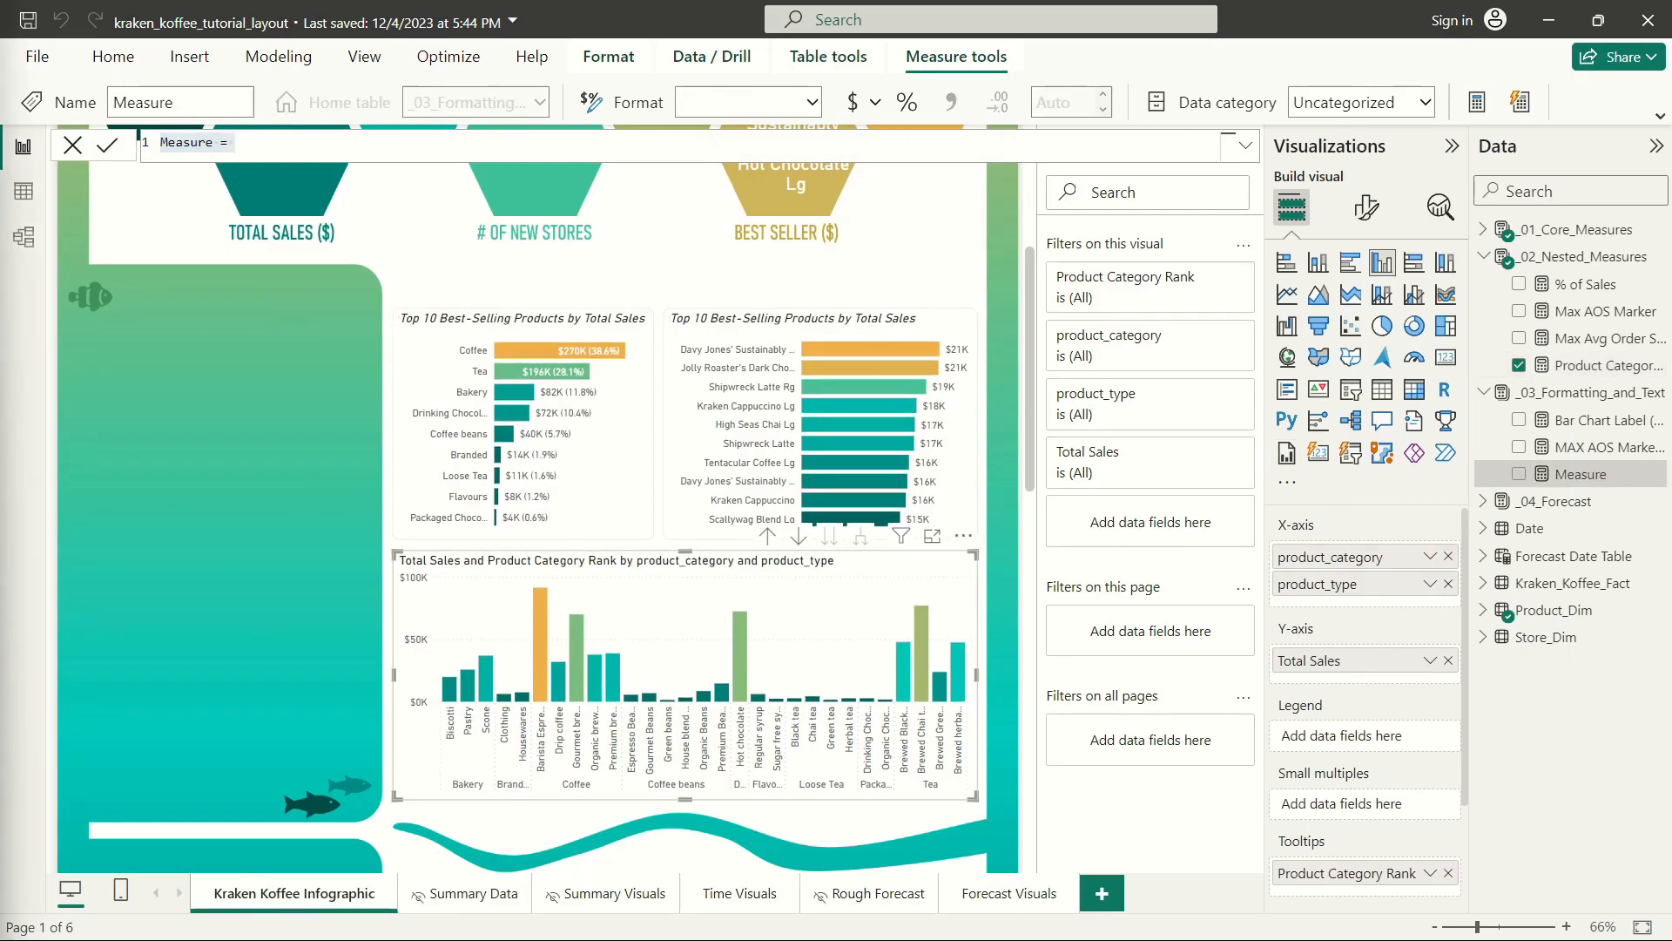
key(alt+Tab)
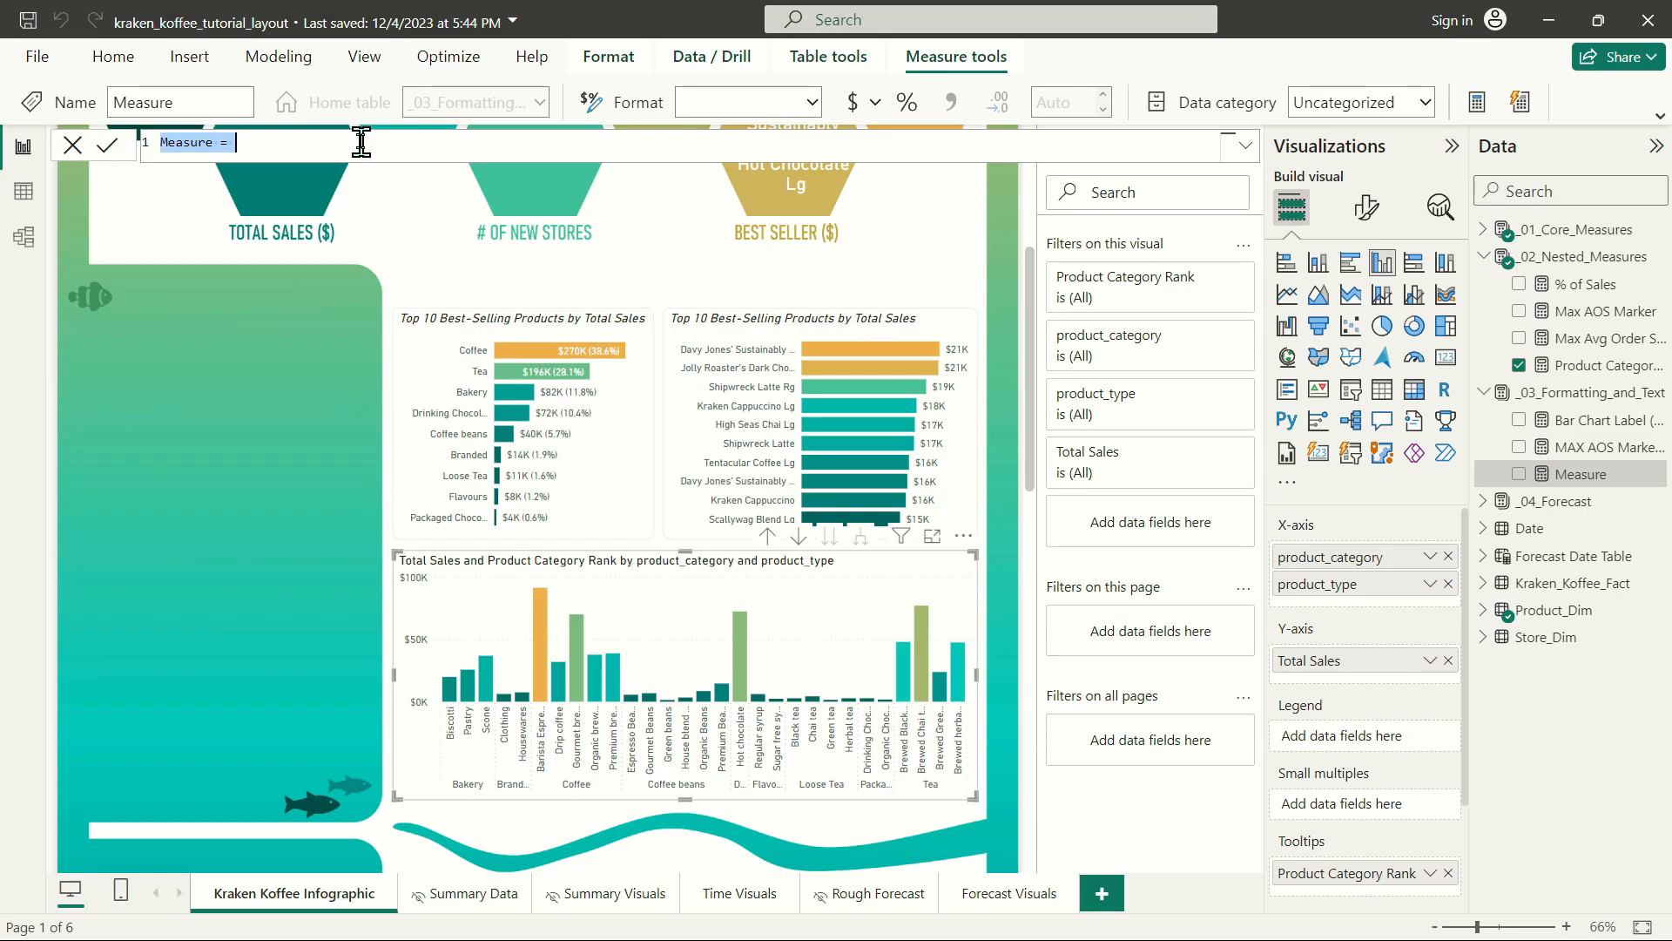
text(Top 10 Product Type Highlight)
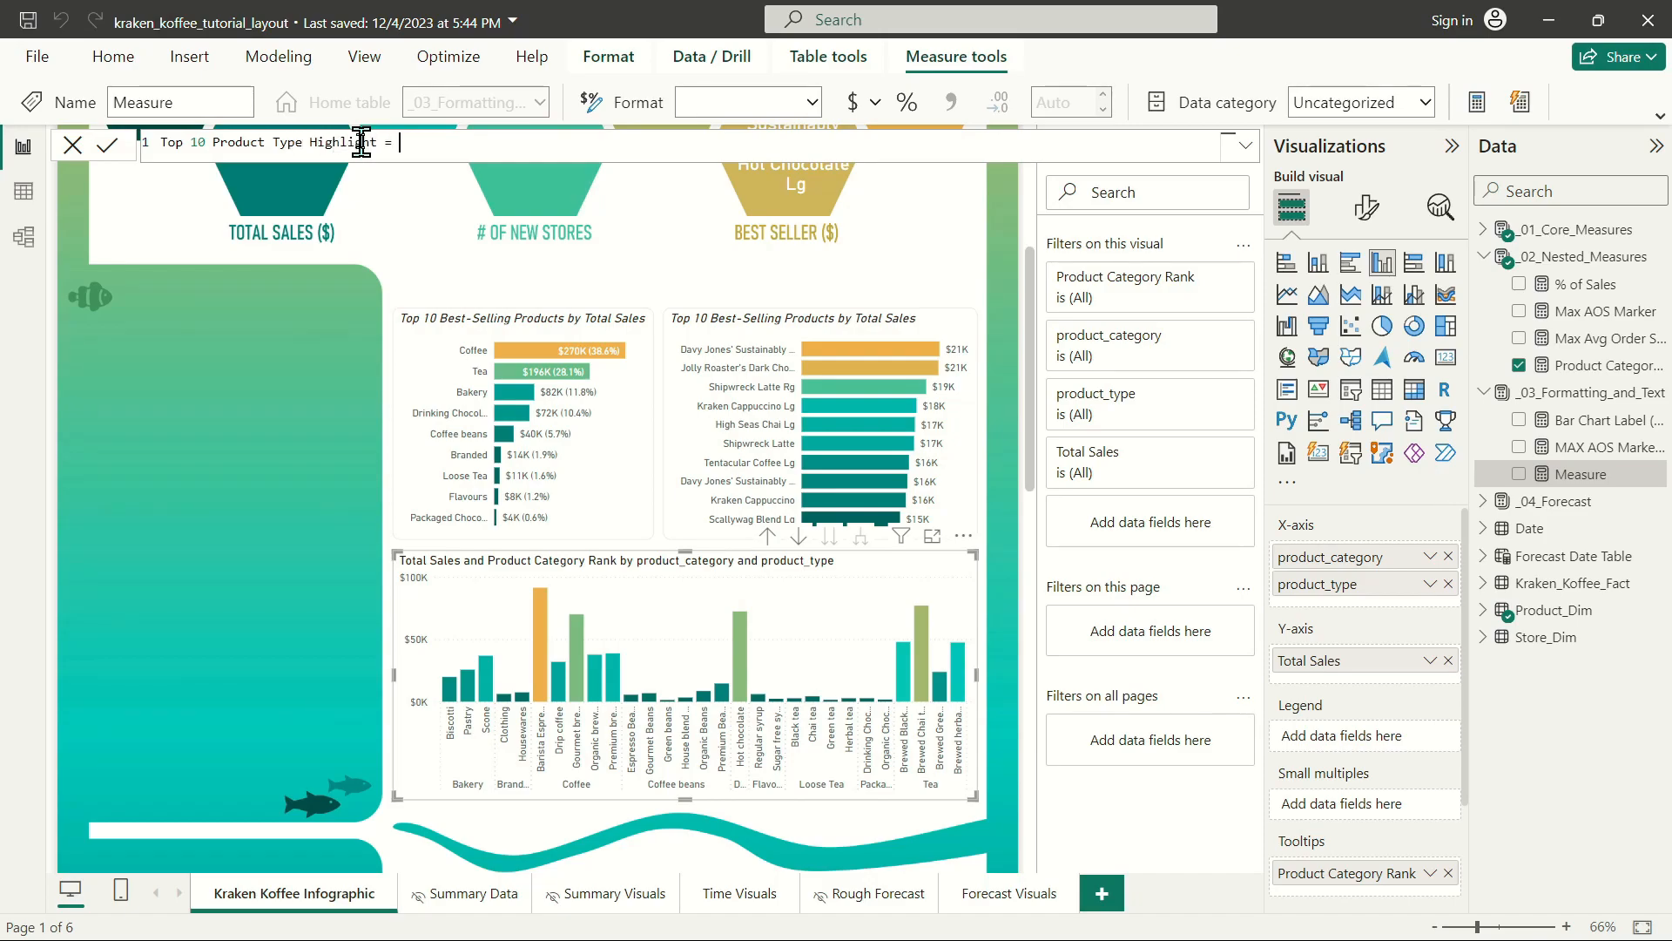
Begin the measure's formula with an IF that returns "#EFB251" when [Product Category Rank]<=10.
text(IF()
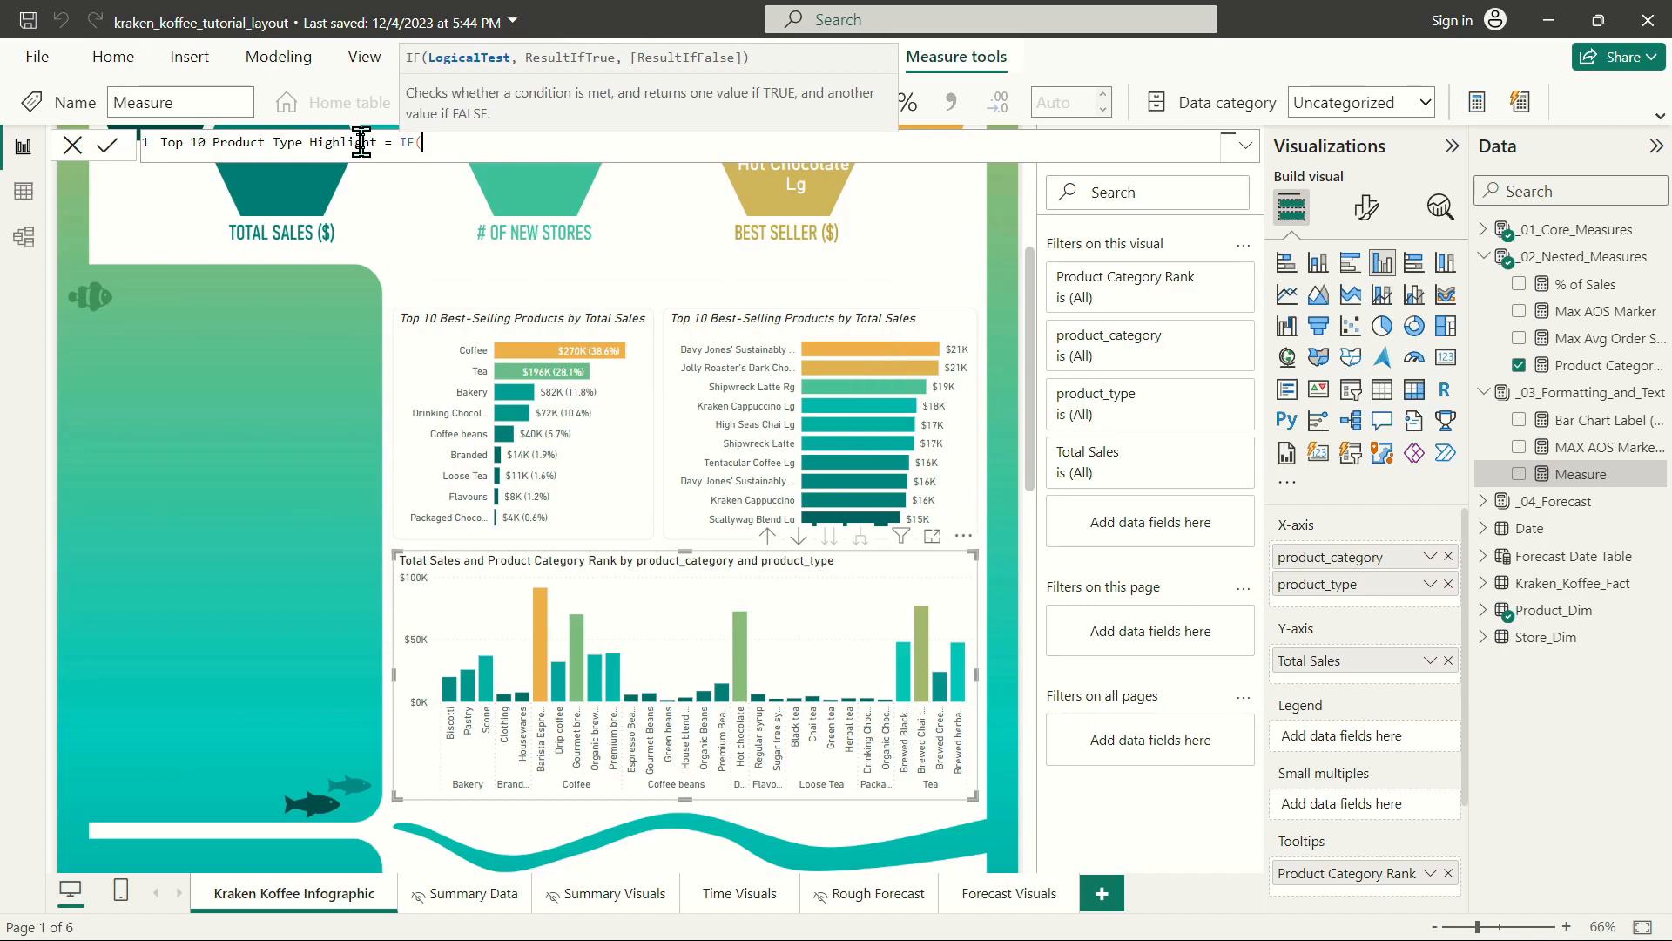
key(shift+Return)
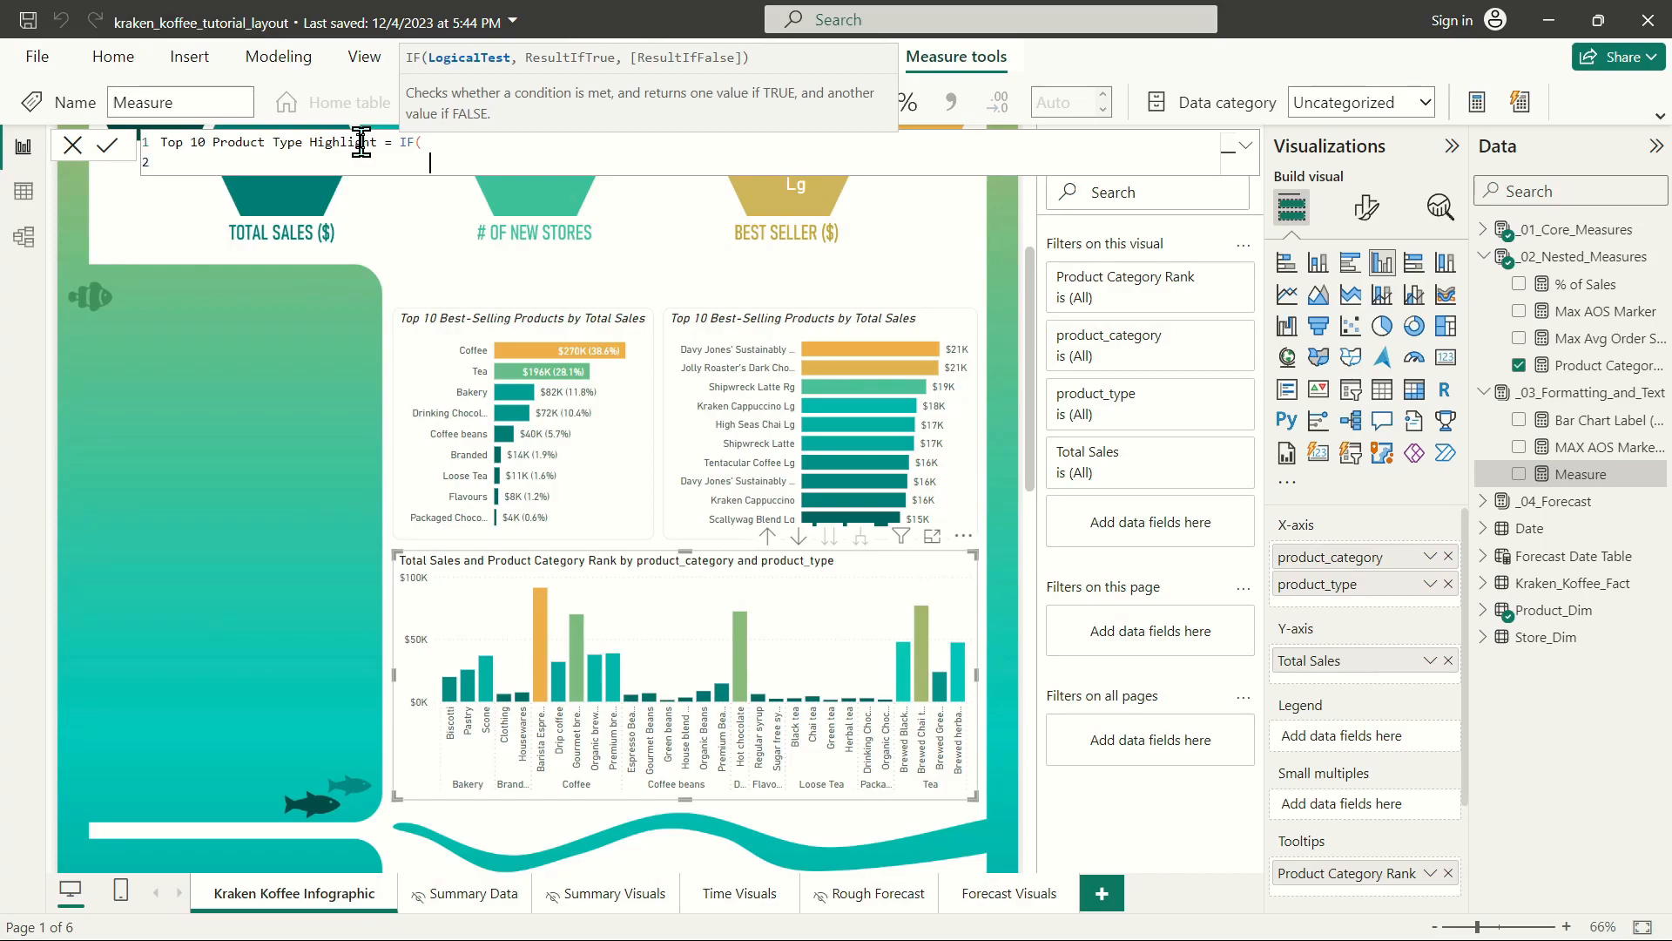
text(produc)
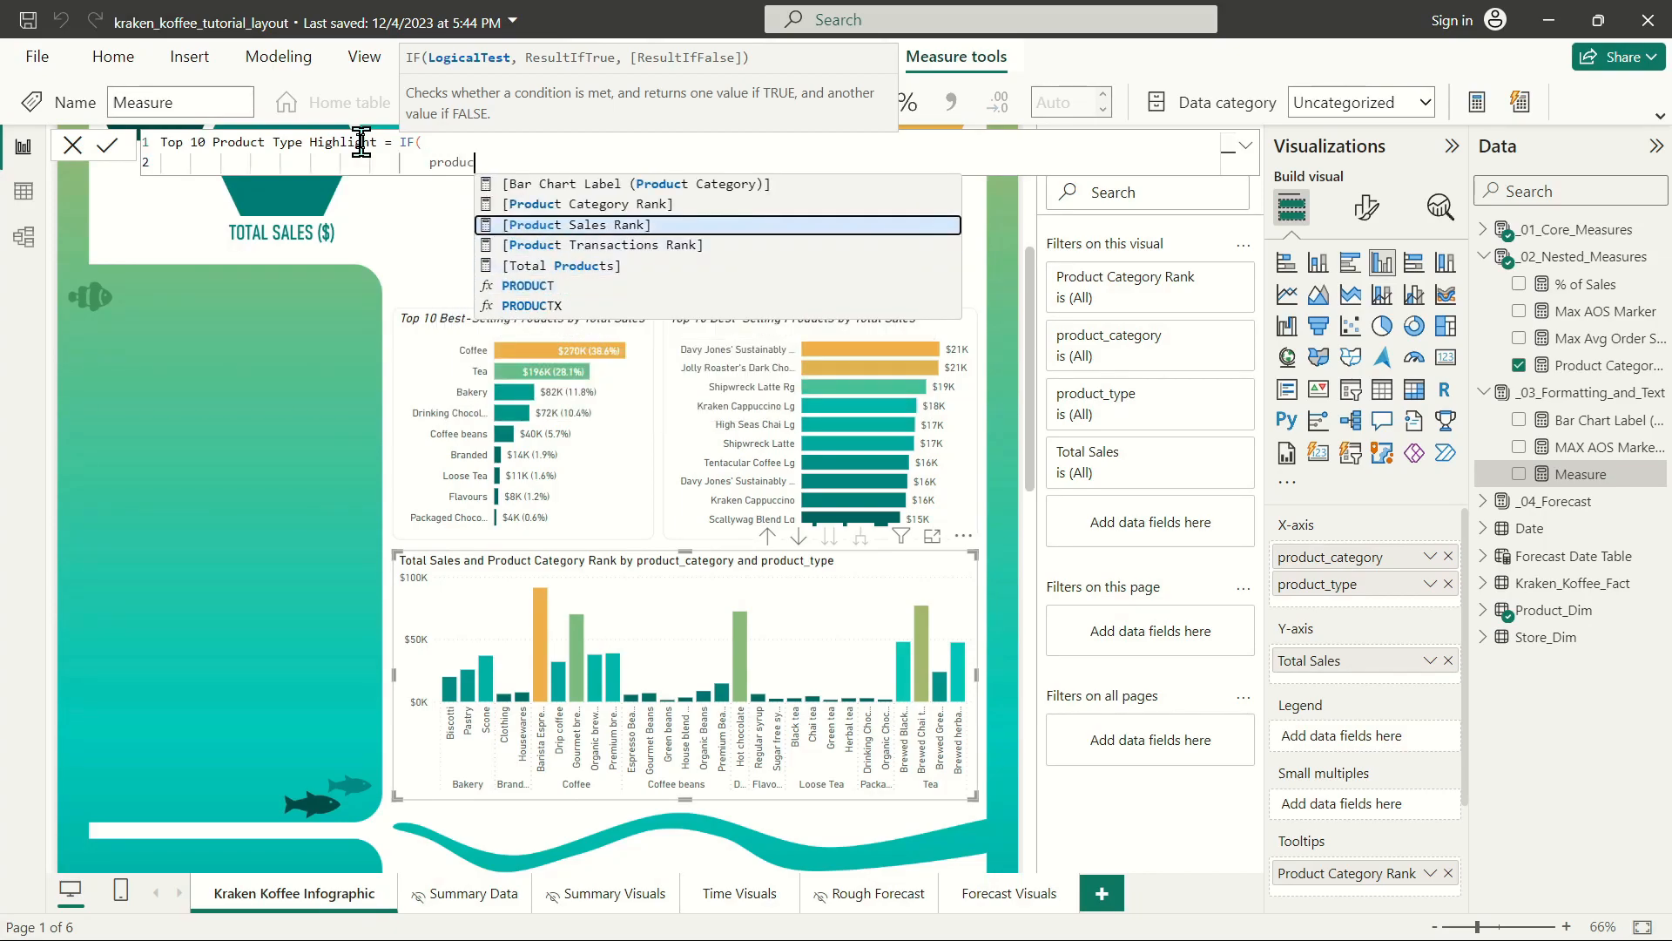
key(Up)
key(Tab)
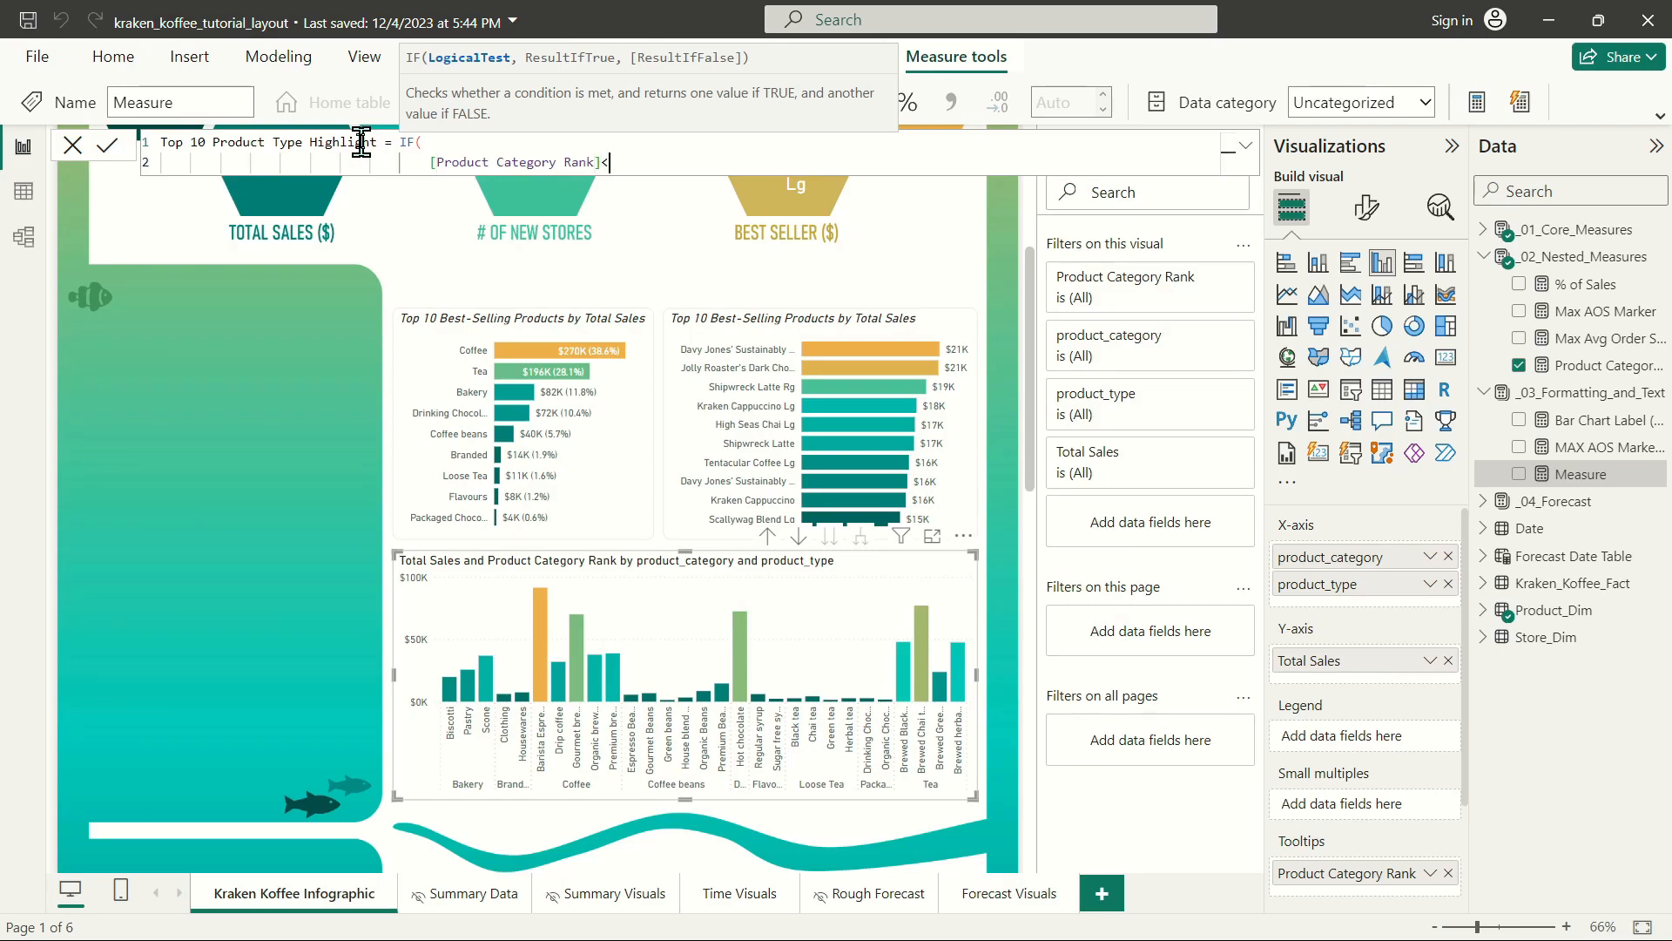
text(,"EFB251",)
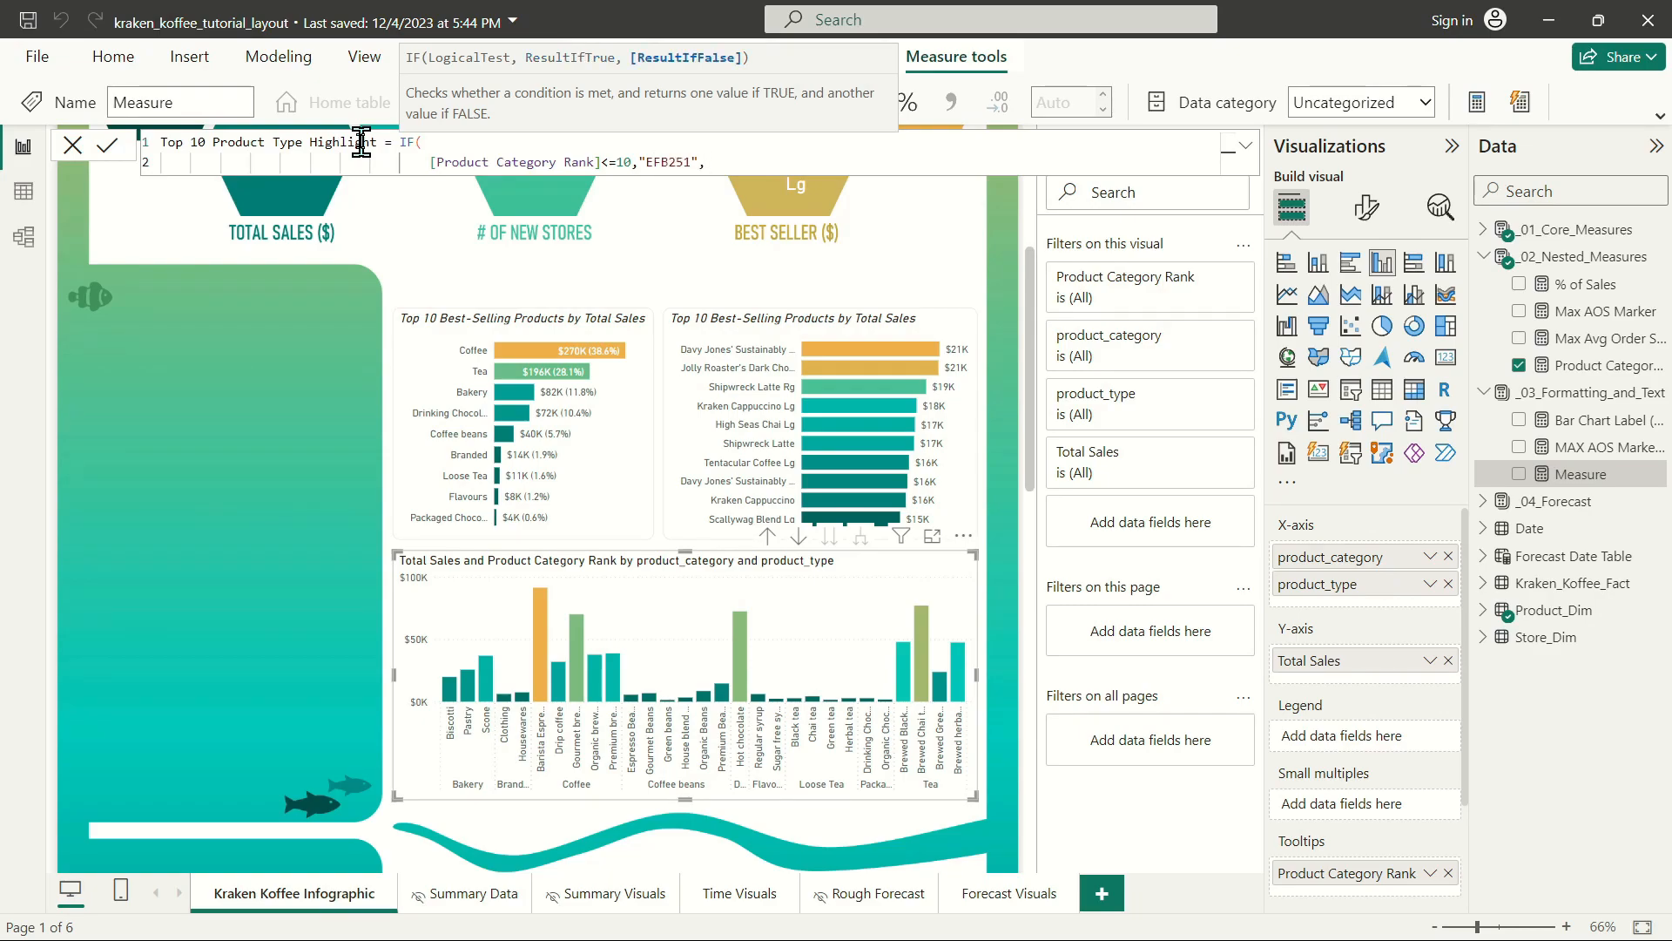
click(646, 162)
text(#)
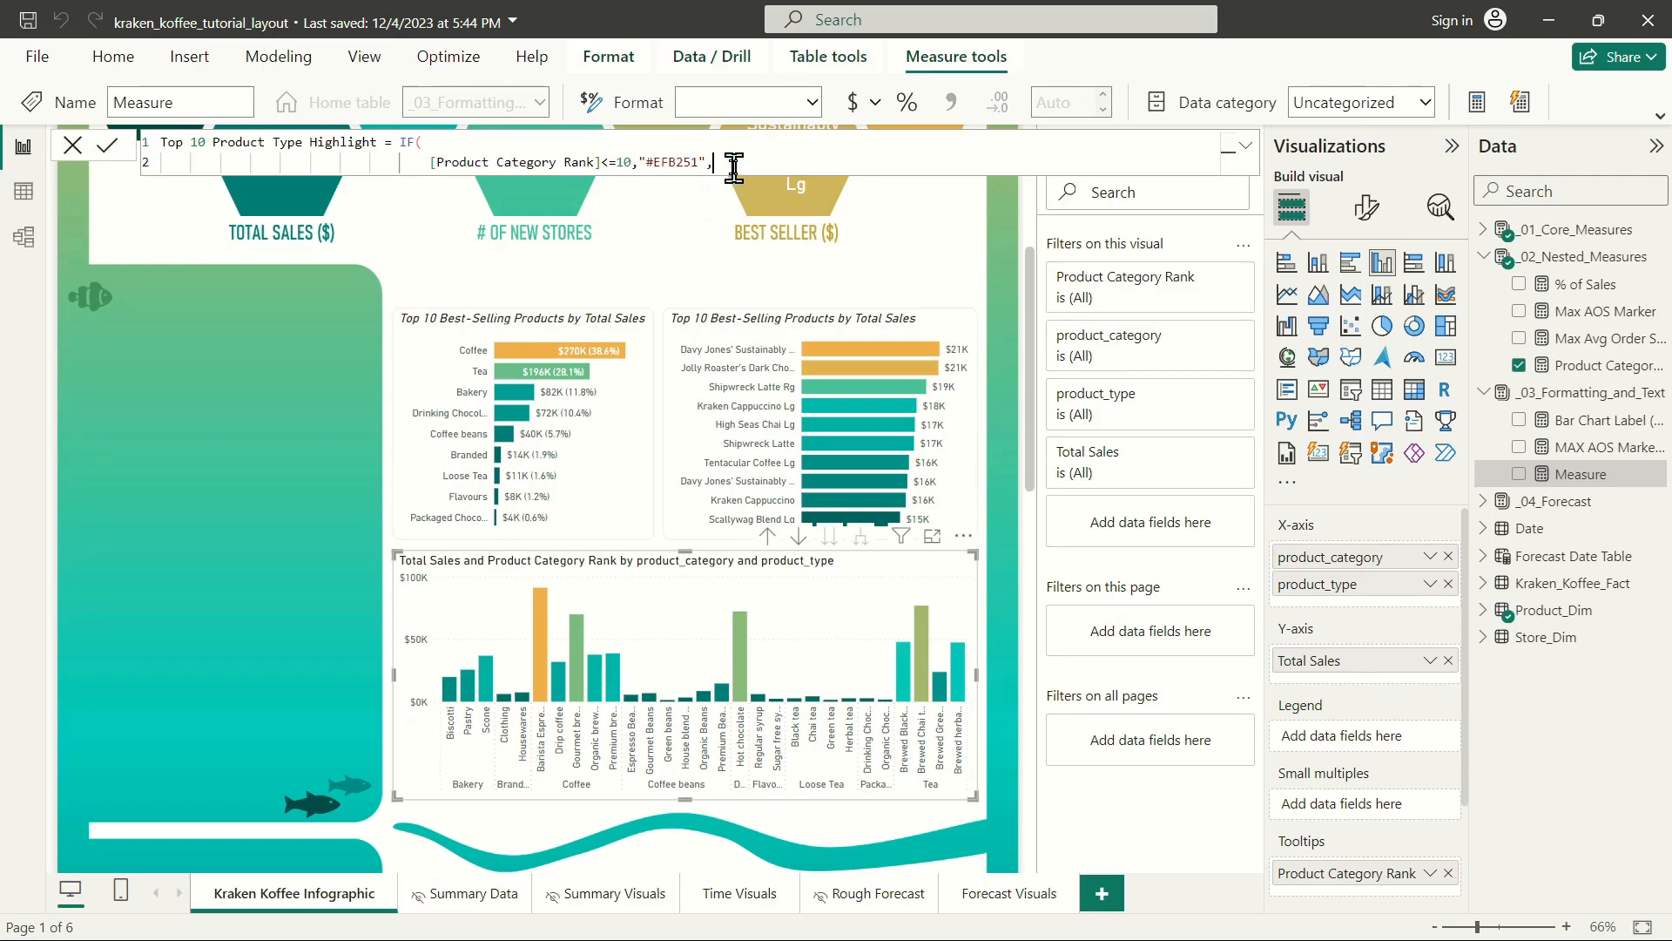
Complete the IF on a new line with "#00958C" as the false result and commit the measure.
key(shift+Return)
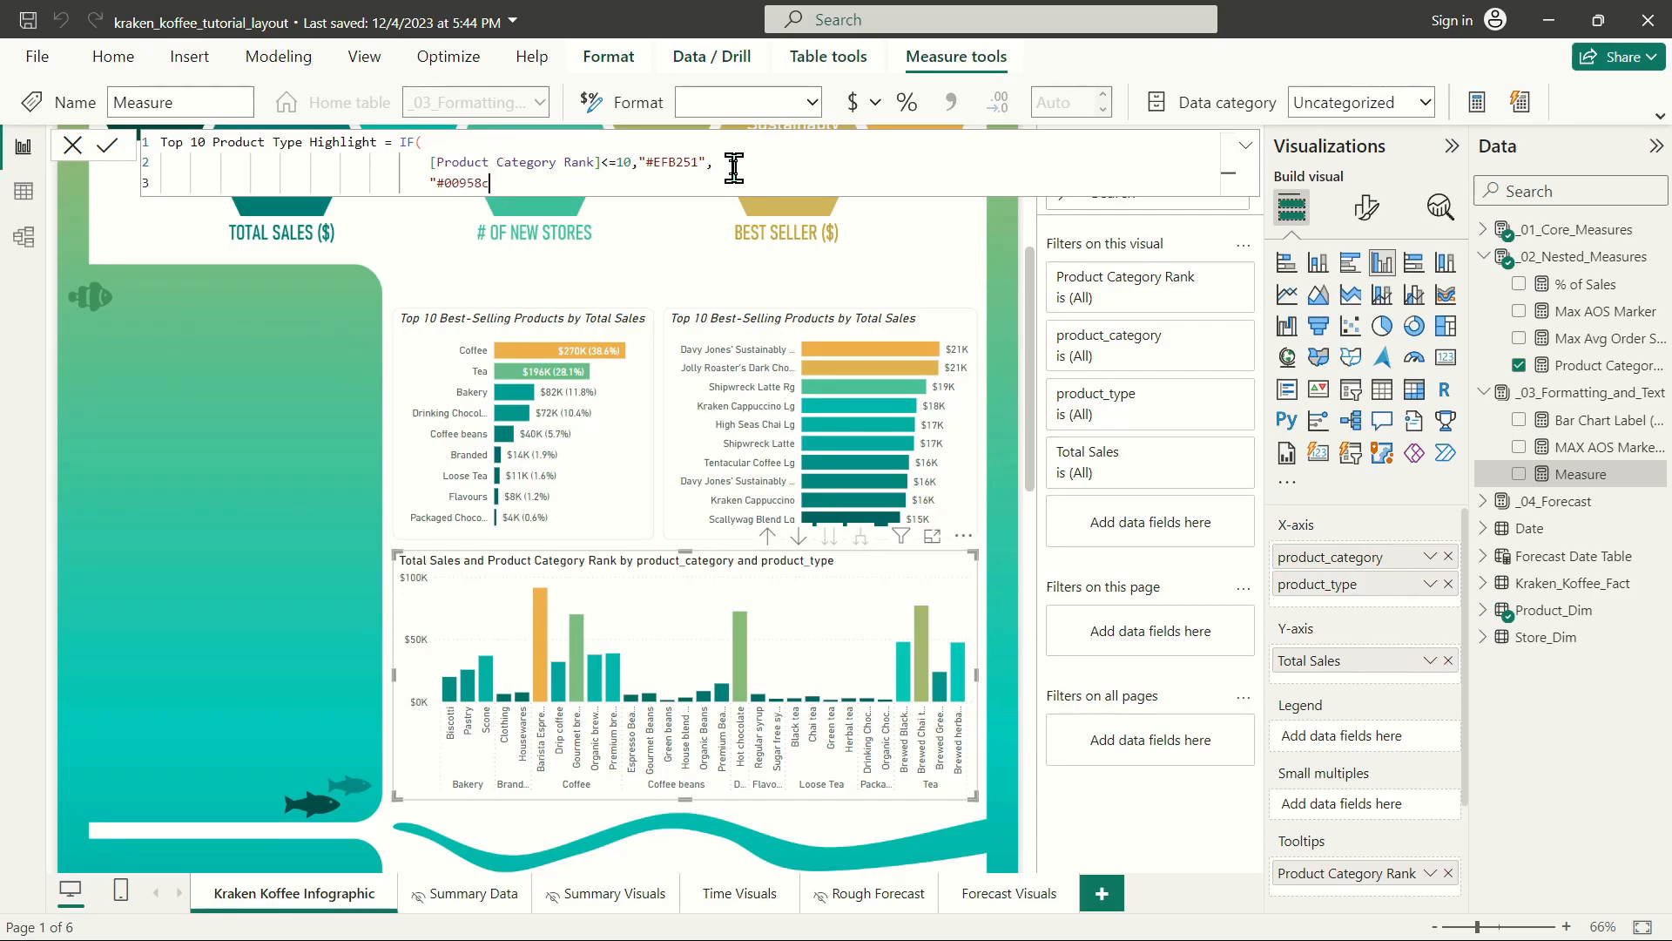
text(00958C"))
key(Return)
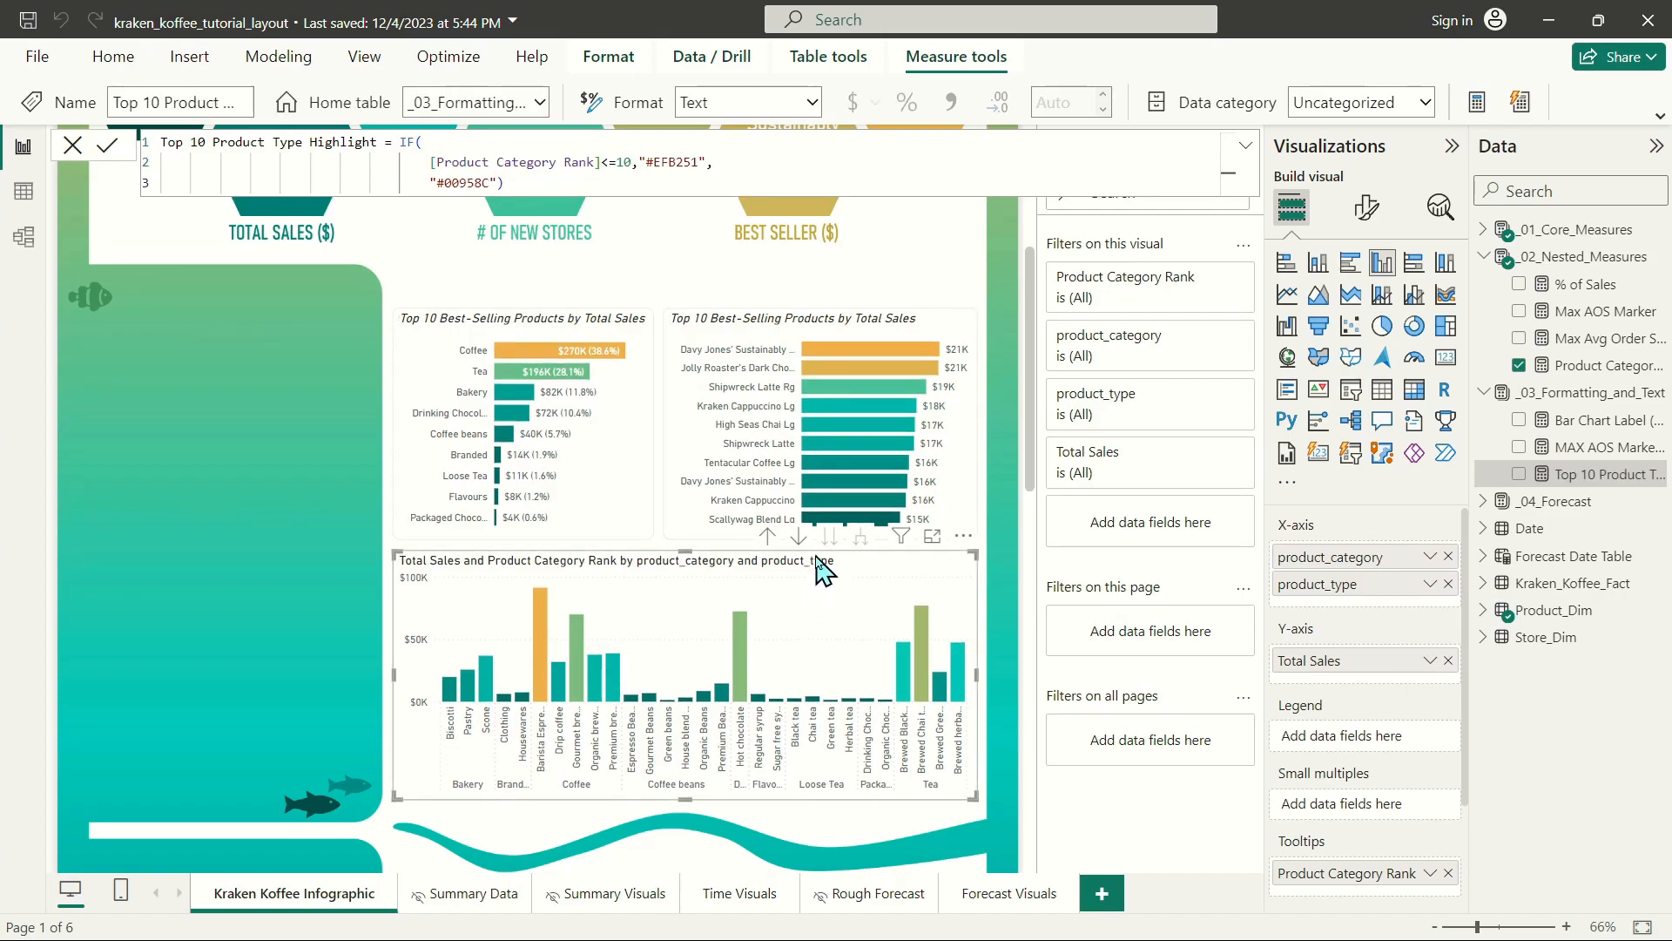
Open conditional formatting for the column chart's column colors and set the format style to Field value.
click(1367, 209)
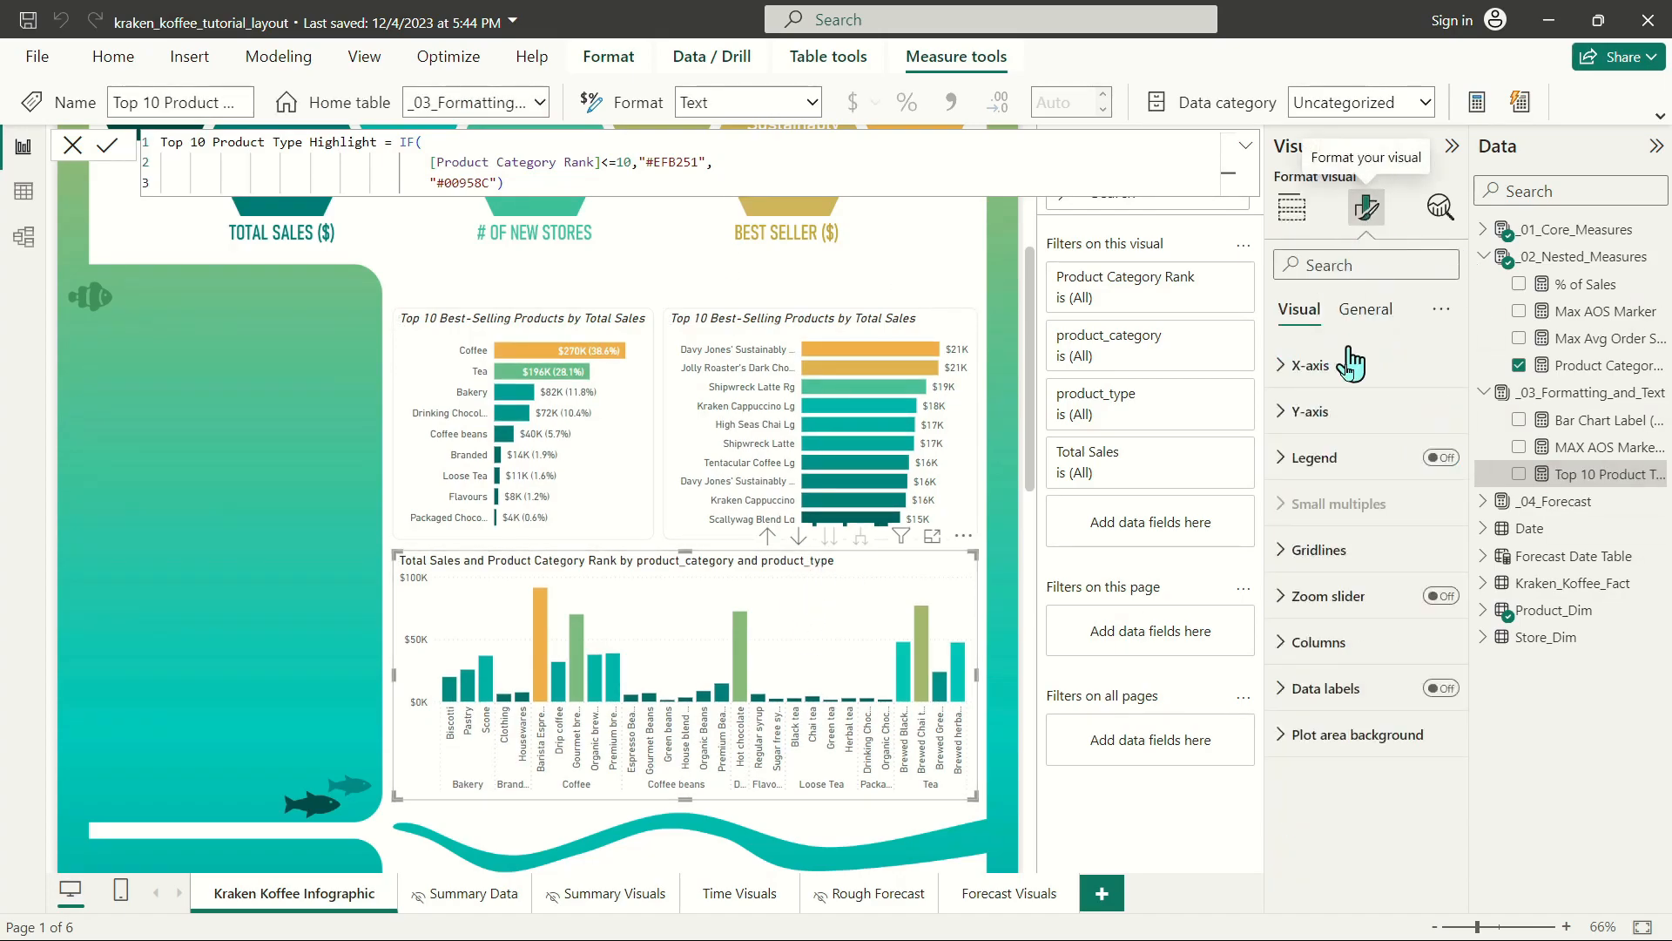
click(1325, 659)
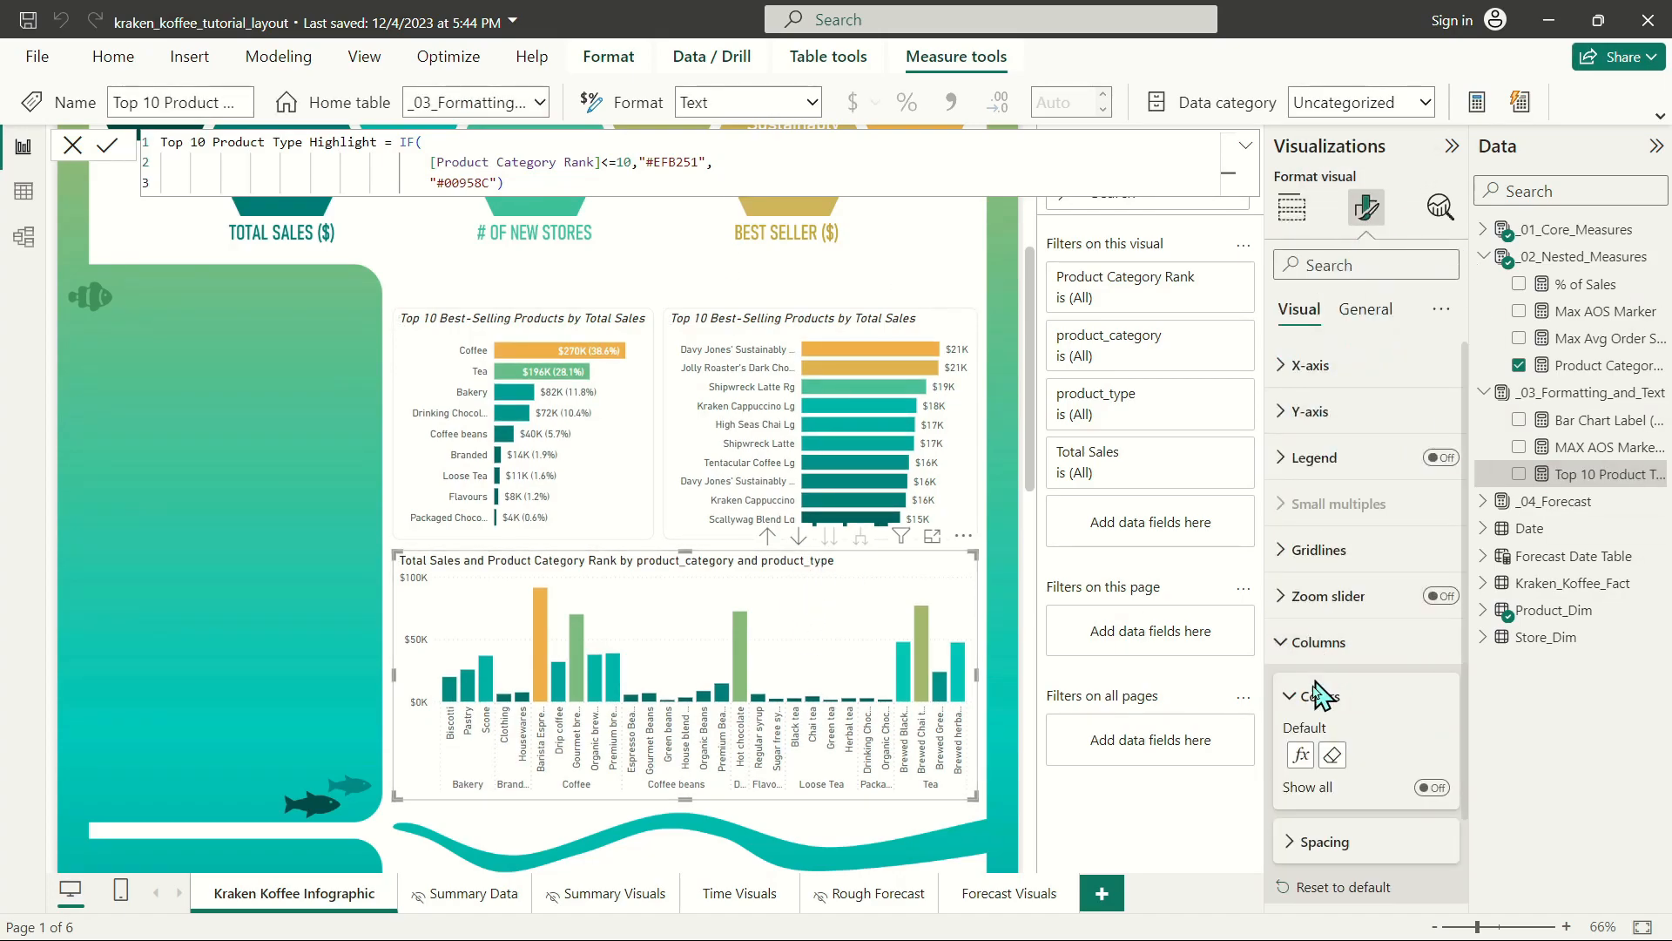
click(1301, 756)
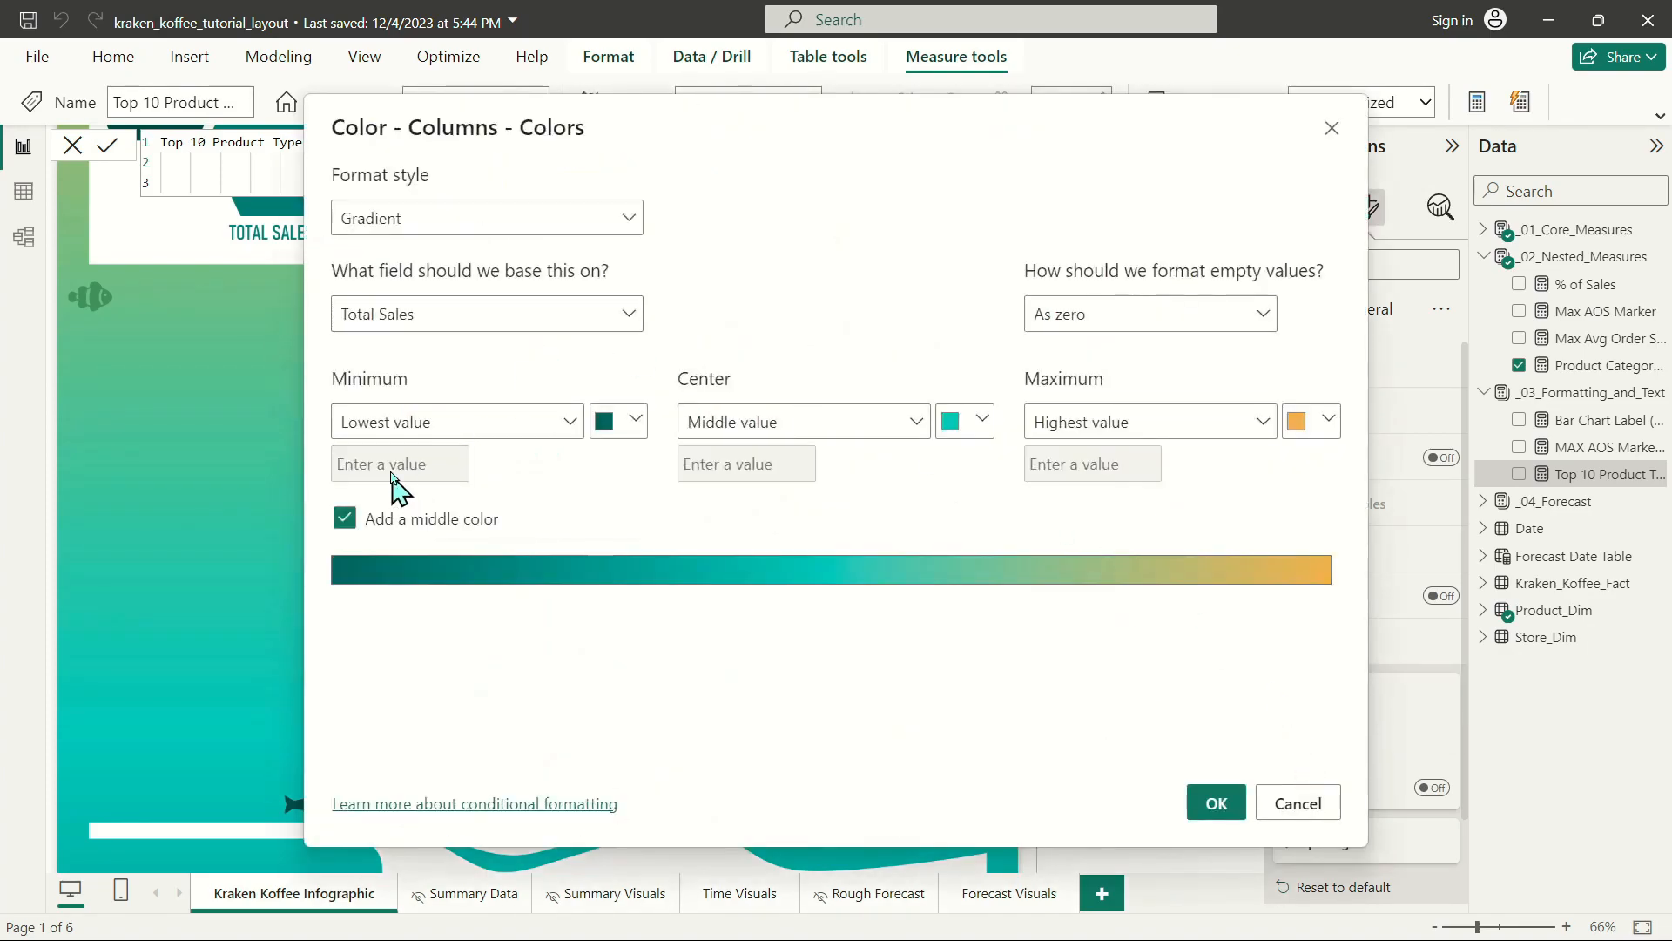
click(470, 222)
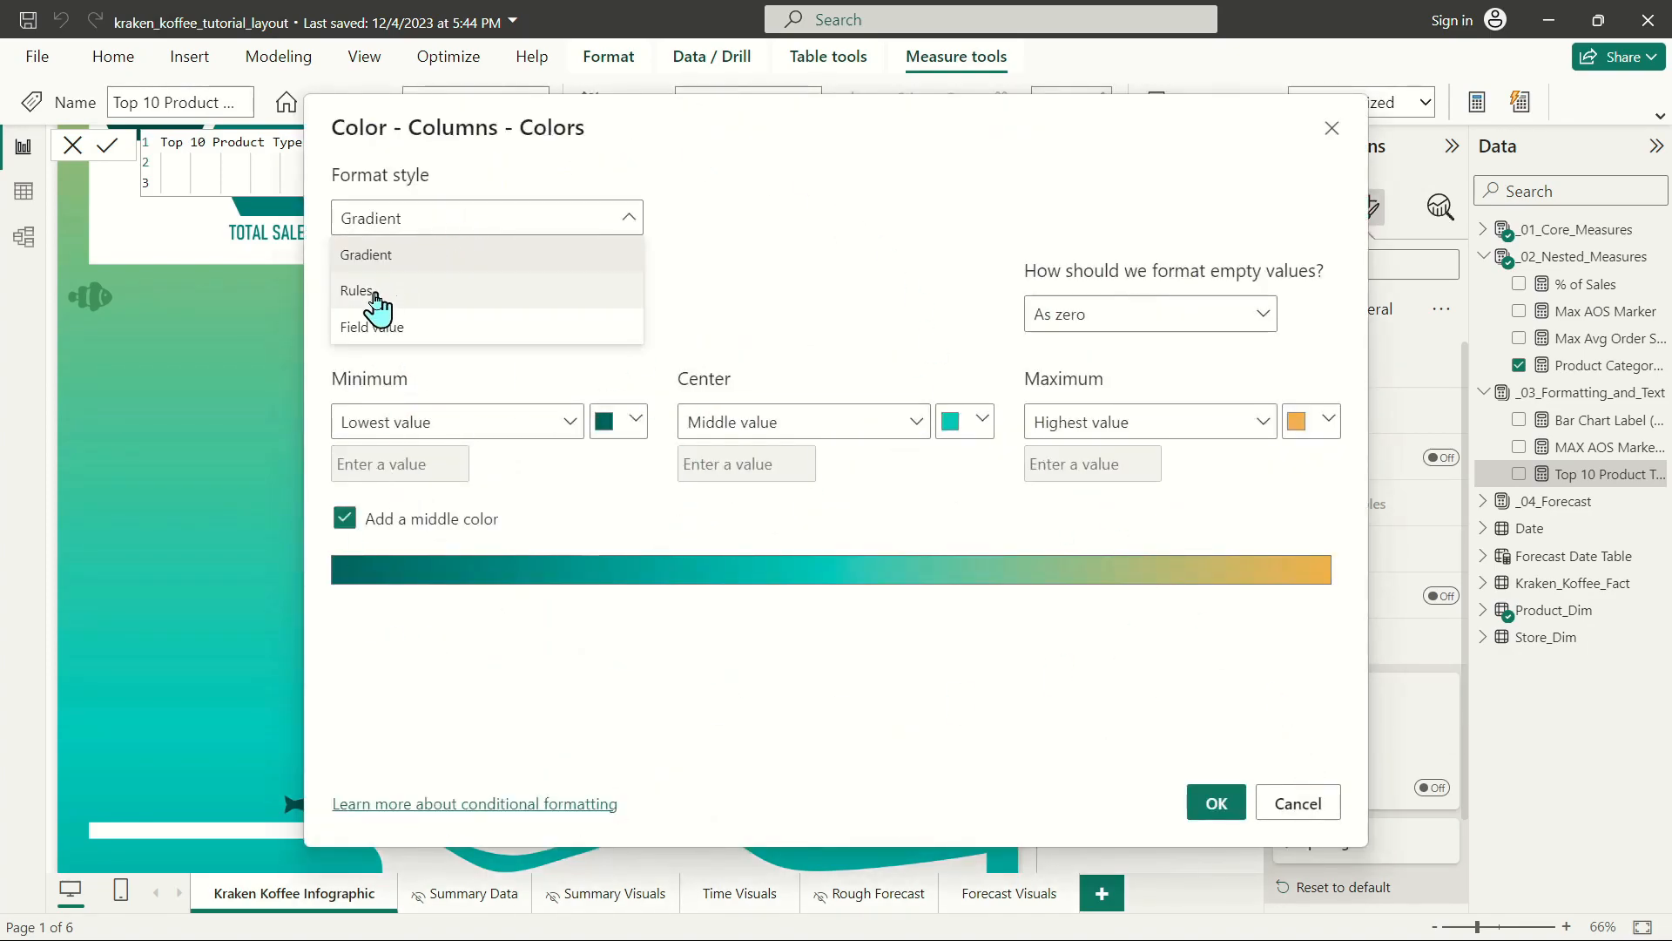
click(408, 343)
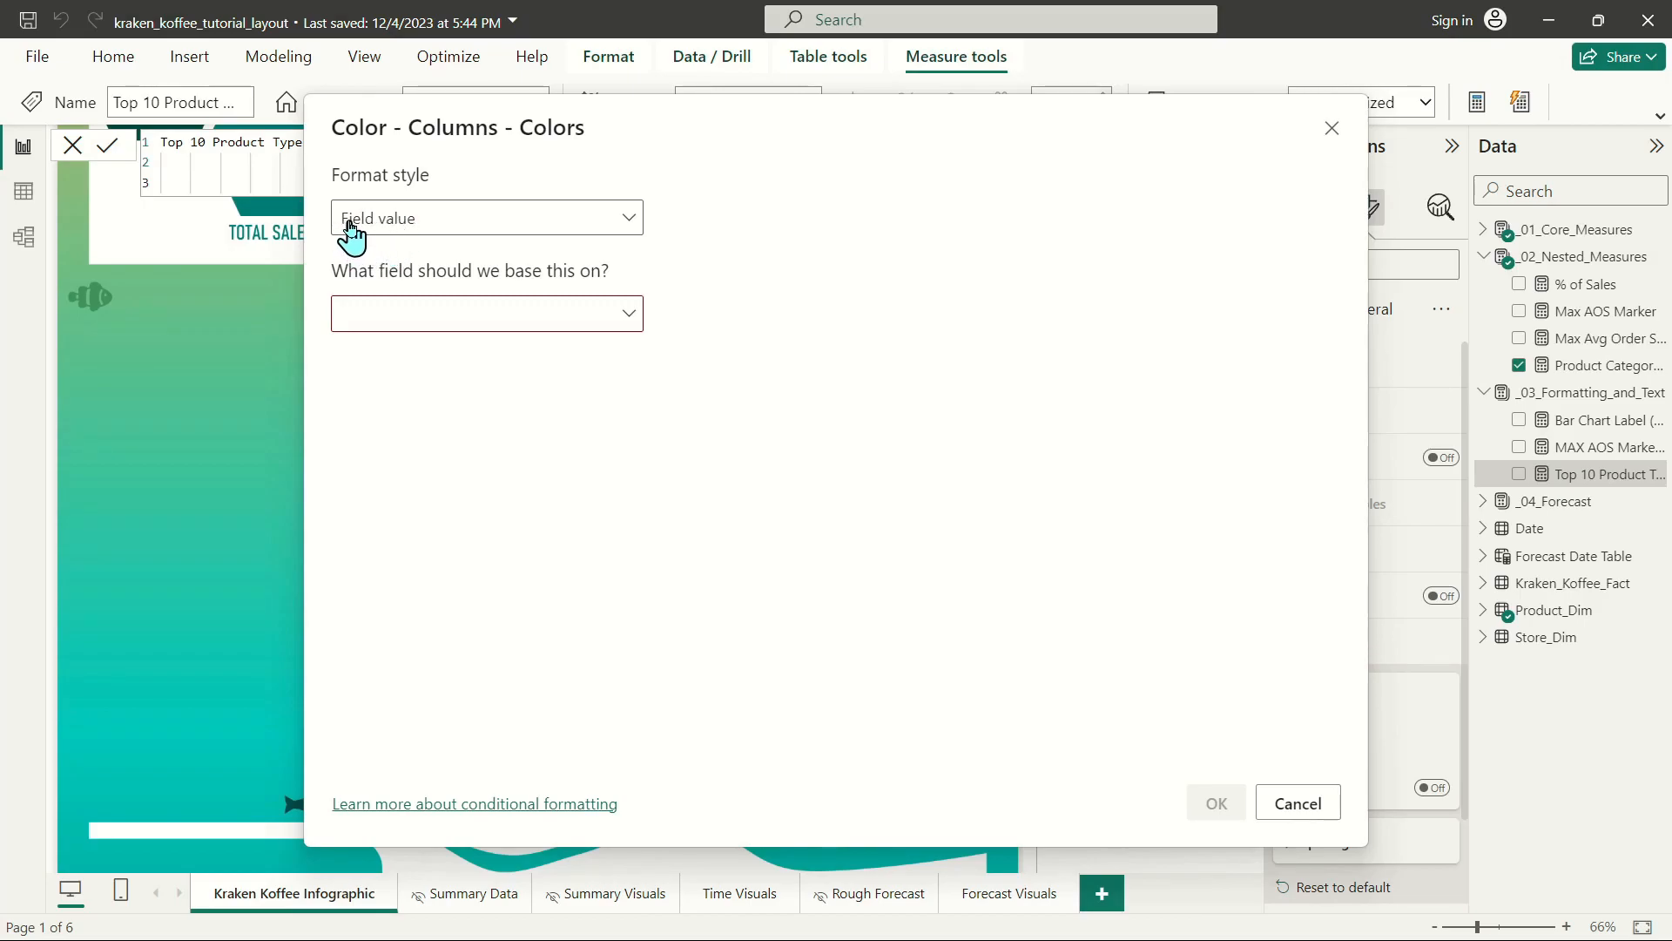
Base the column colors on the Top 10 Product Type Highlight measure and apply the formatting.
click(366, 317)
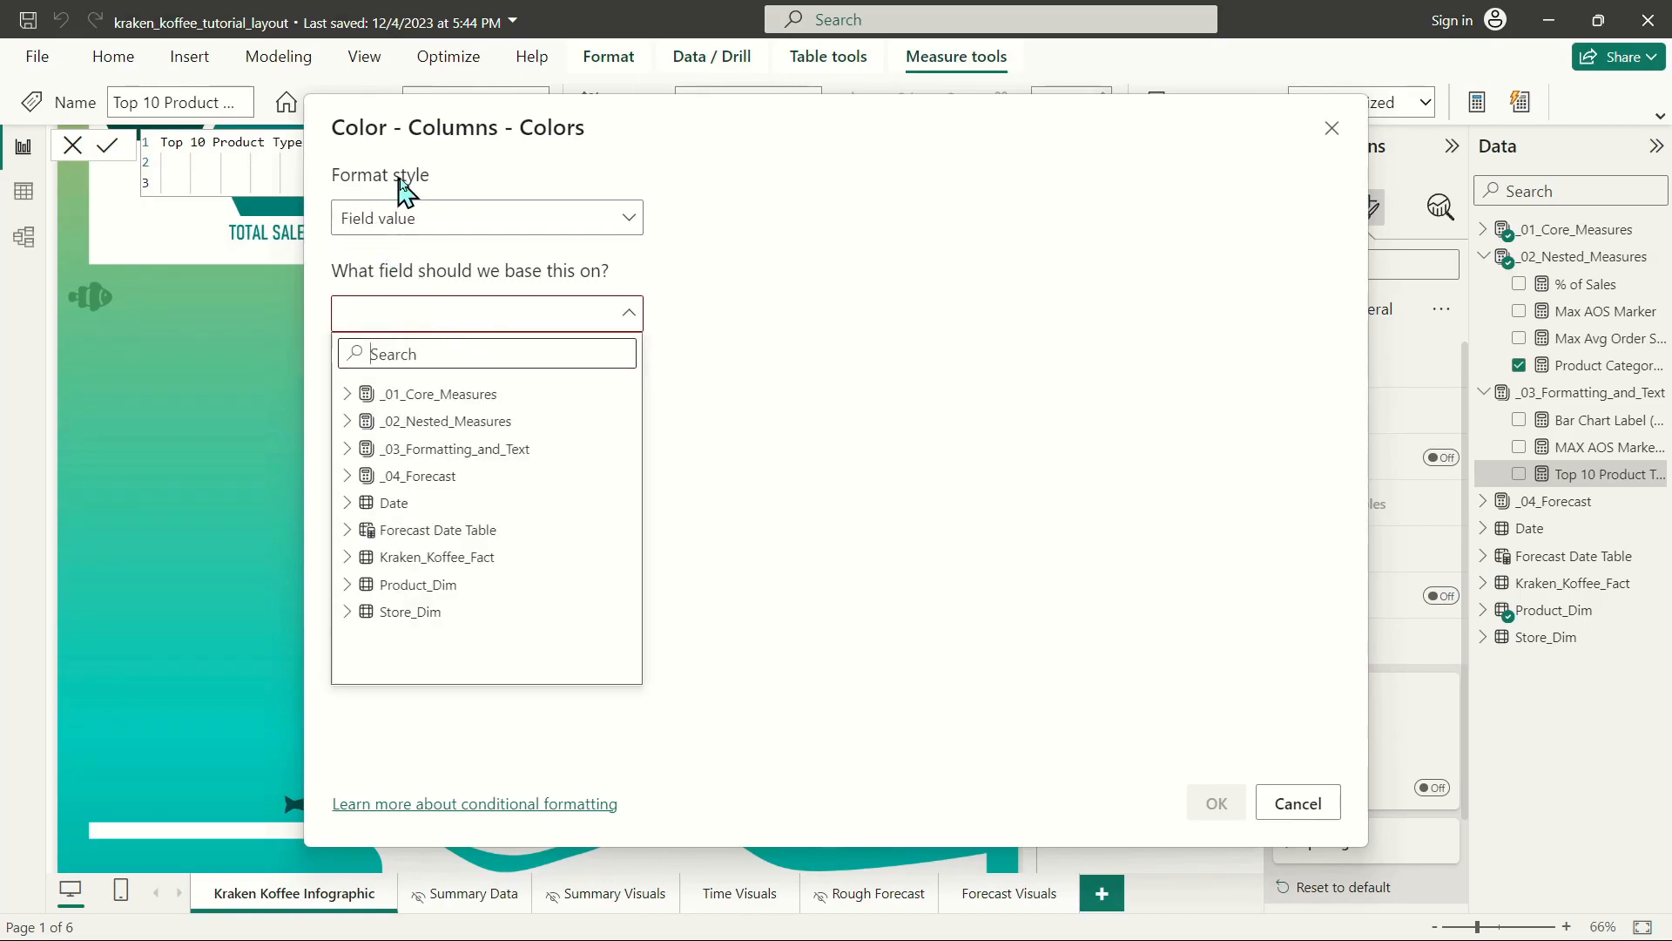
click(364, 422)
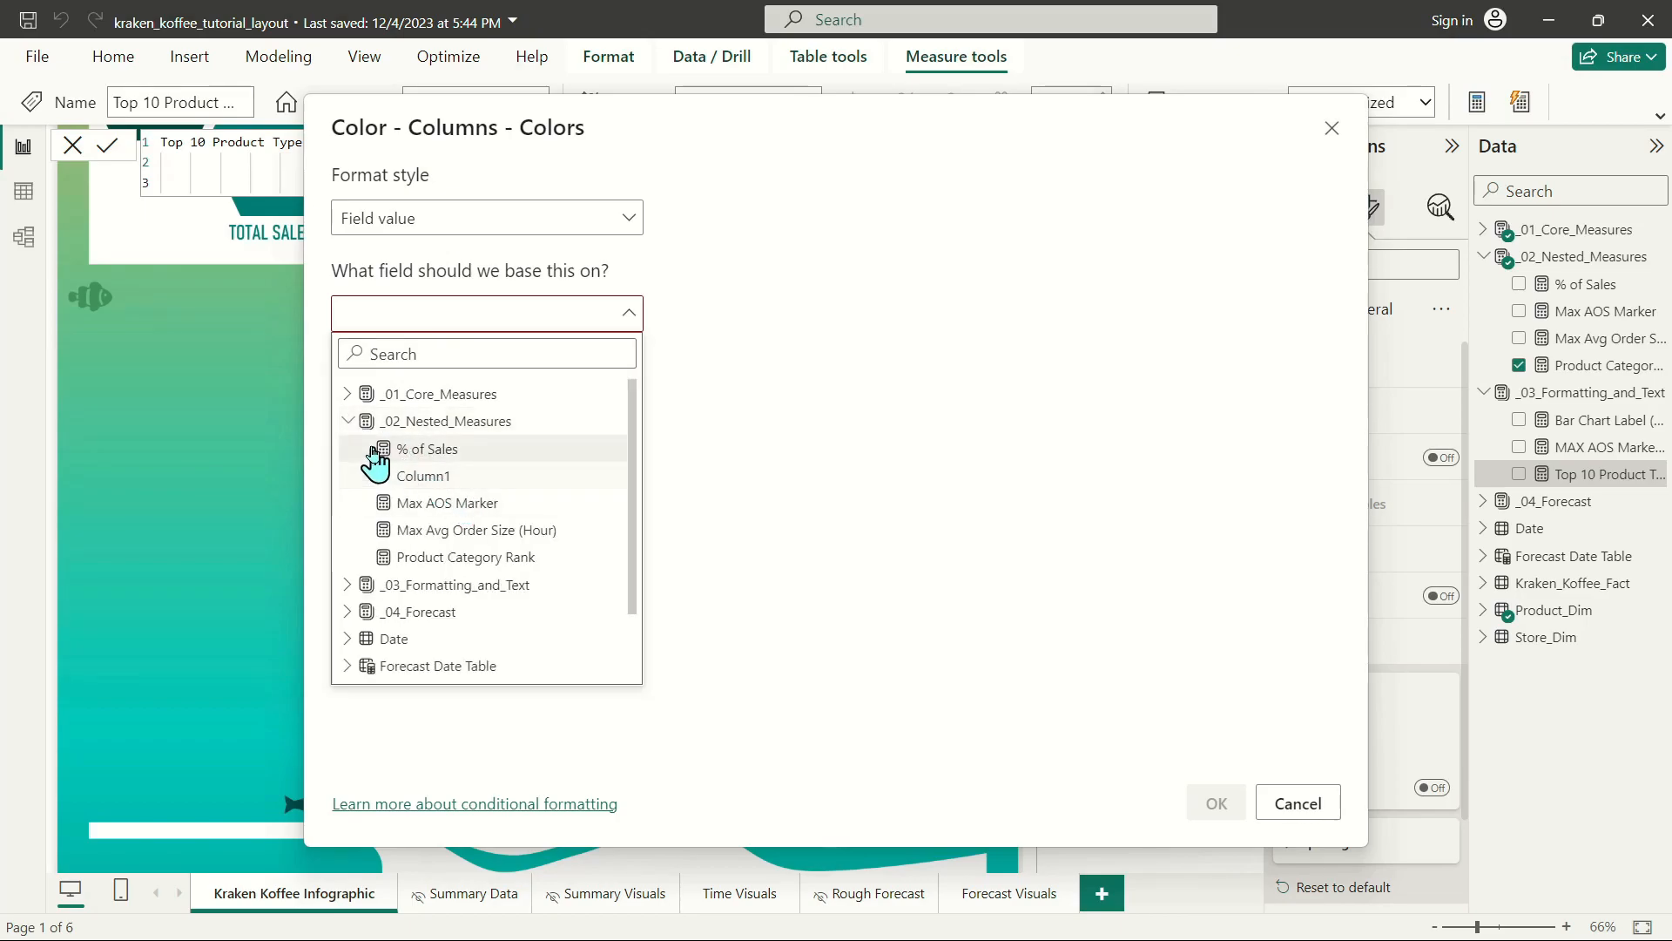
click(349, 585)
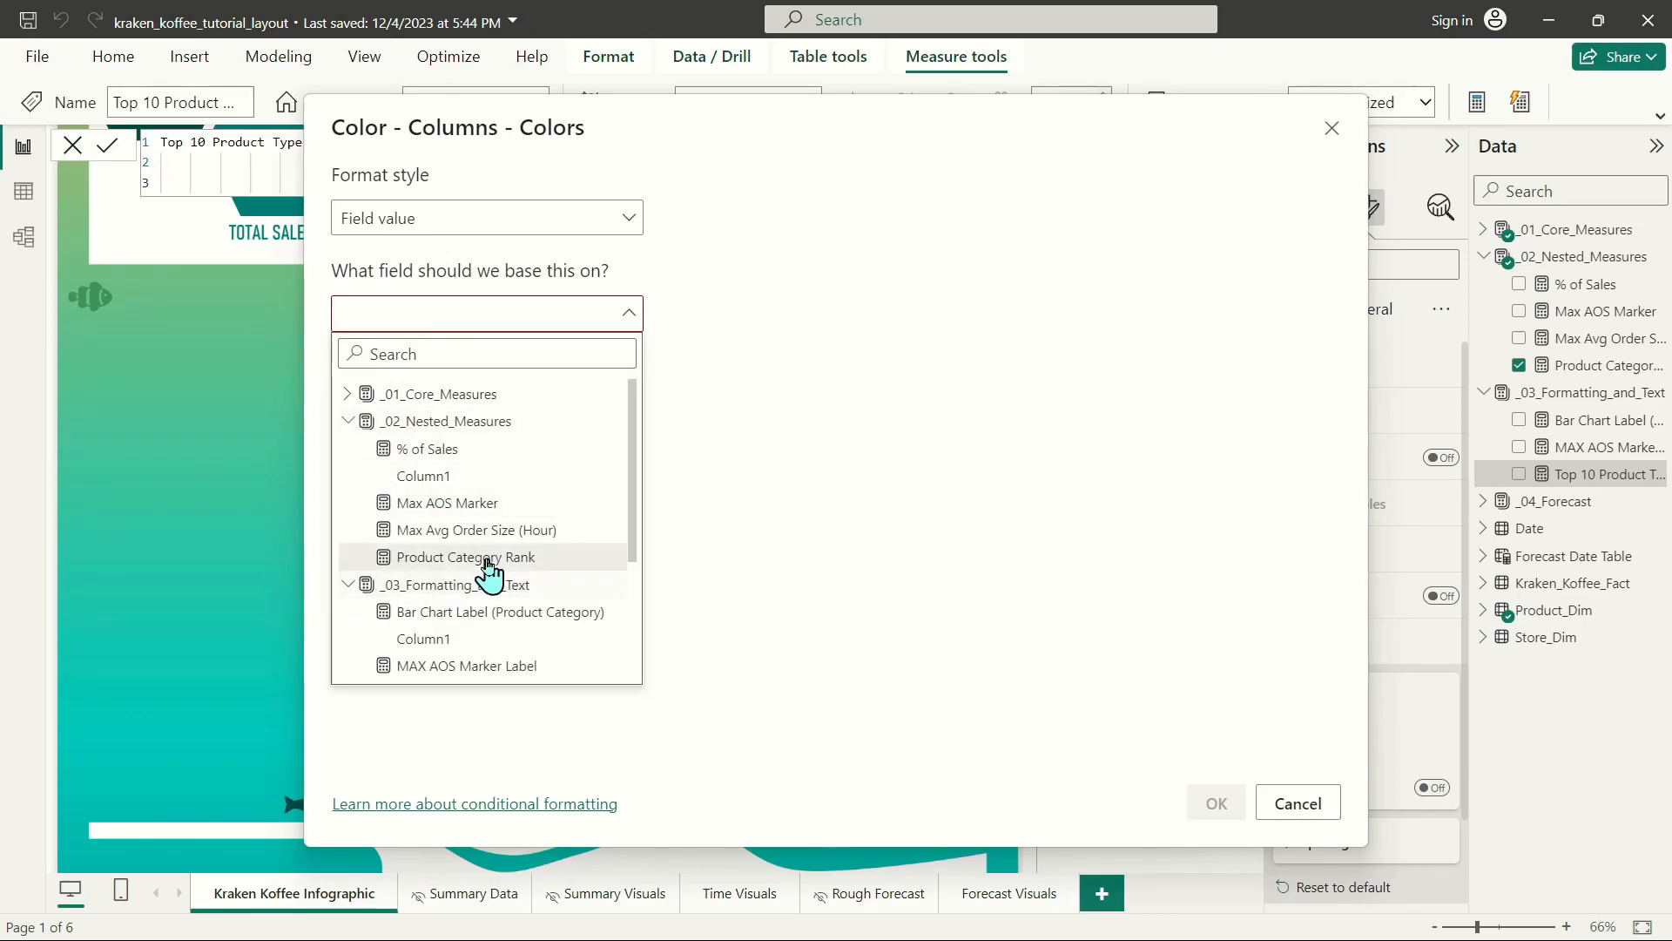
scroll(488, 578, down, 3)
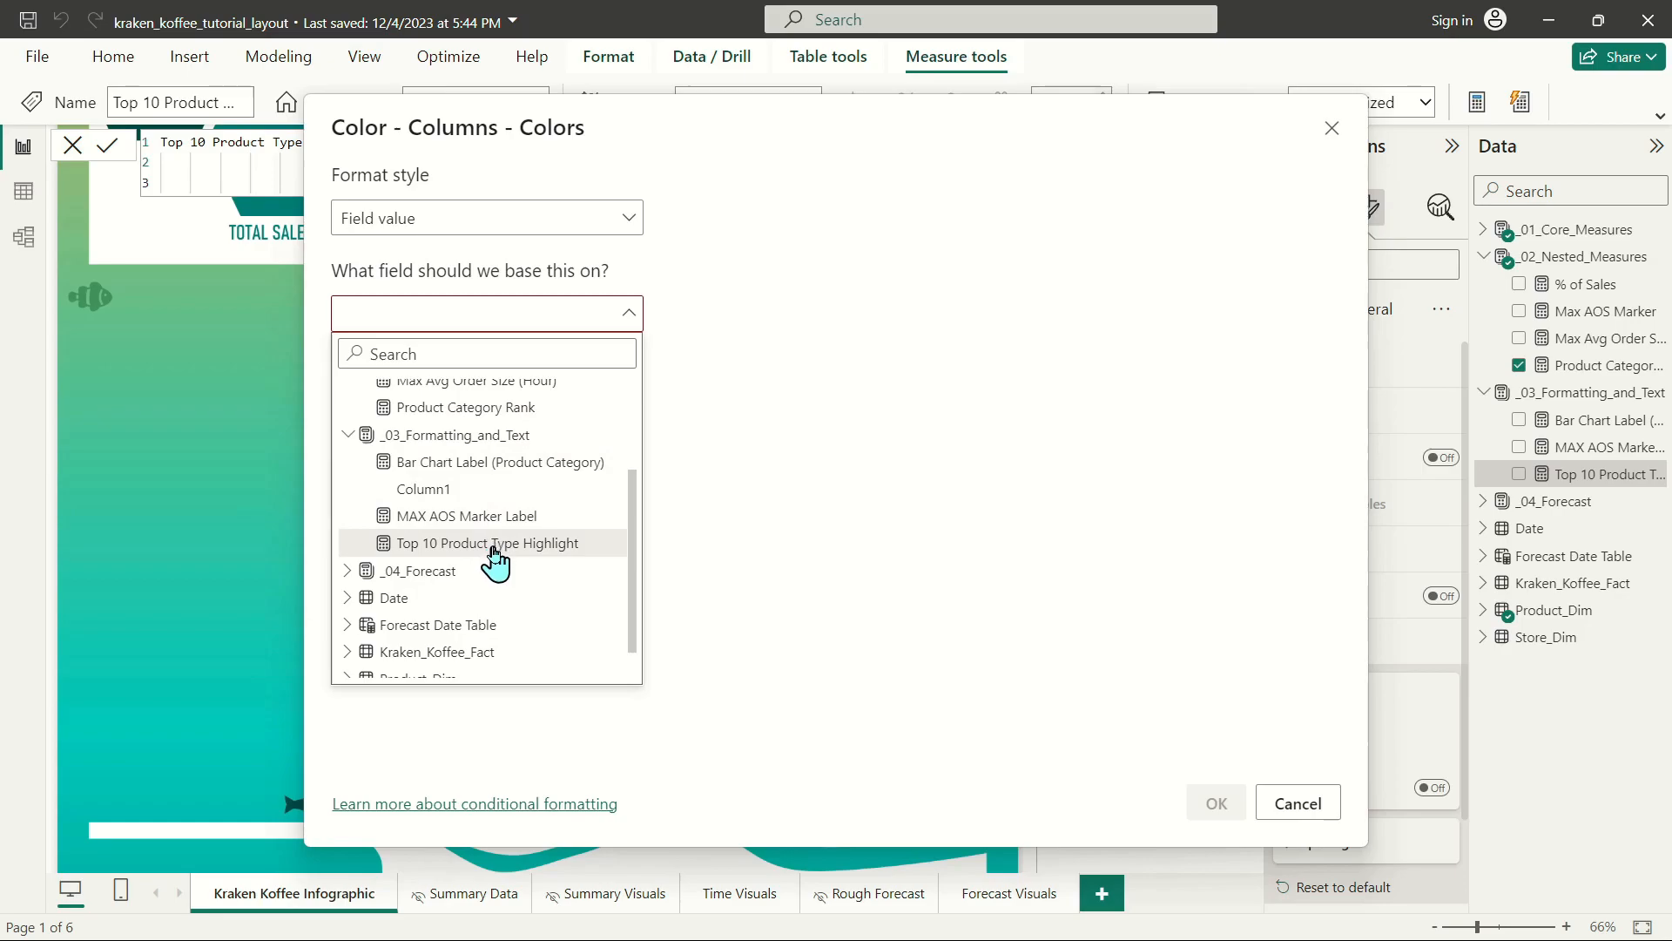
click(500, 545)
click(1217, 803)
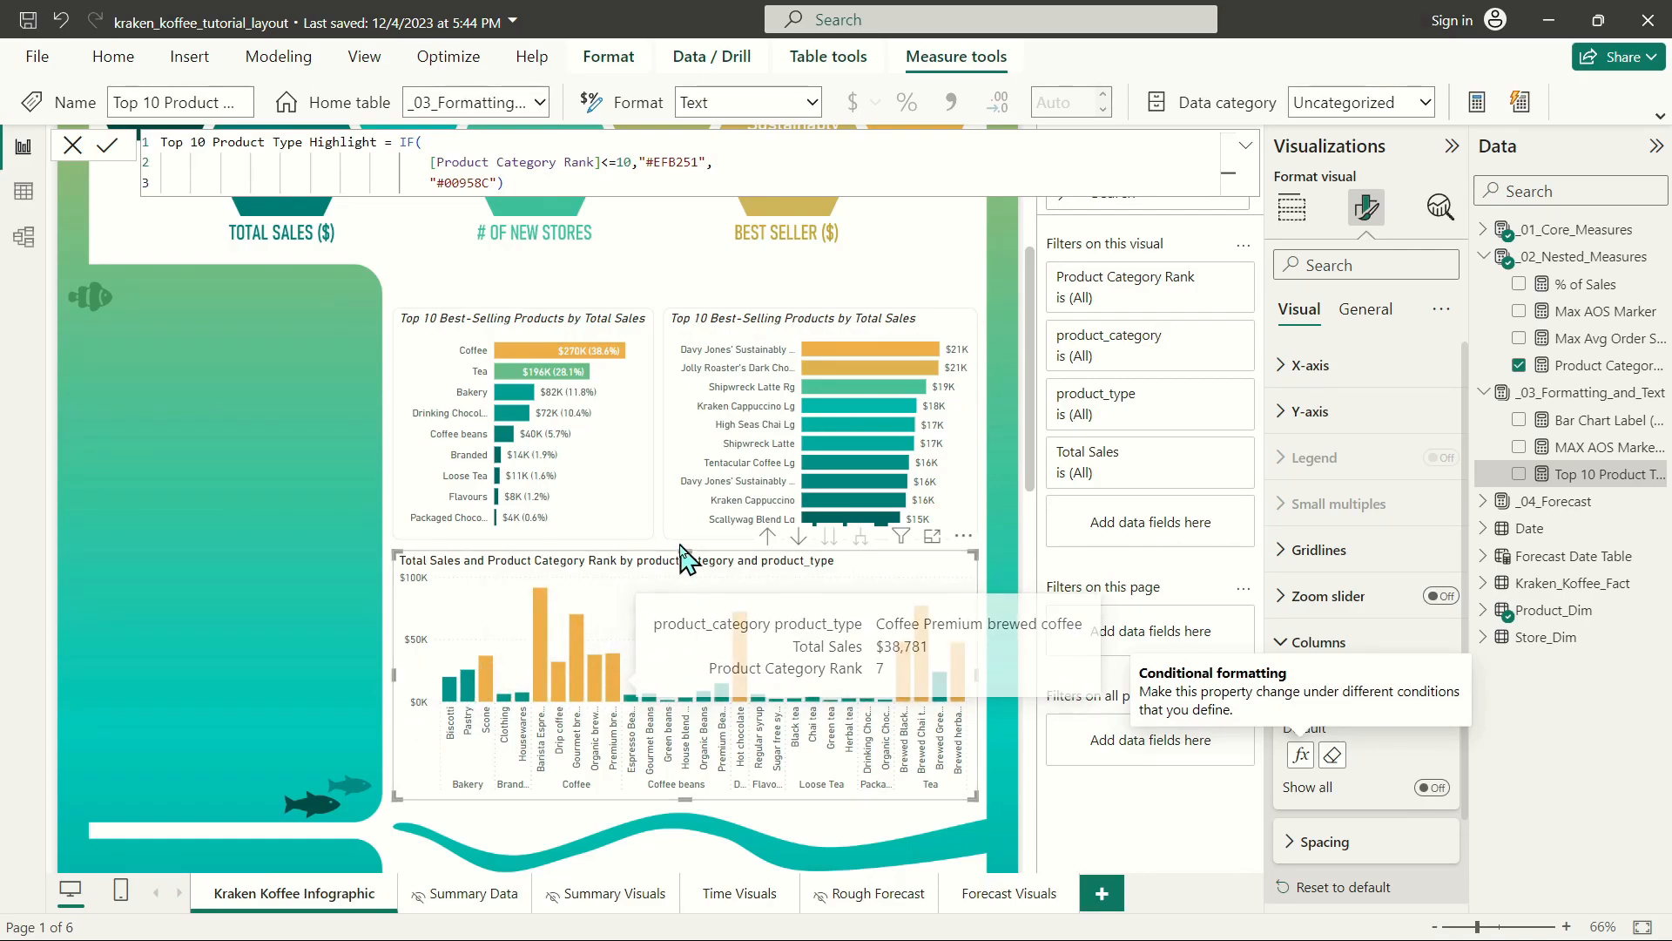
Set the column chart's title to "Of Our Top 10 Product Types, 8 Fall into the Coffee and Tea Product Categories".
click(1364, 309)
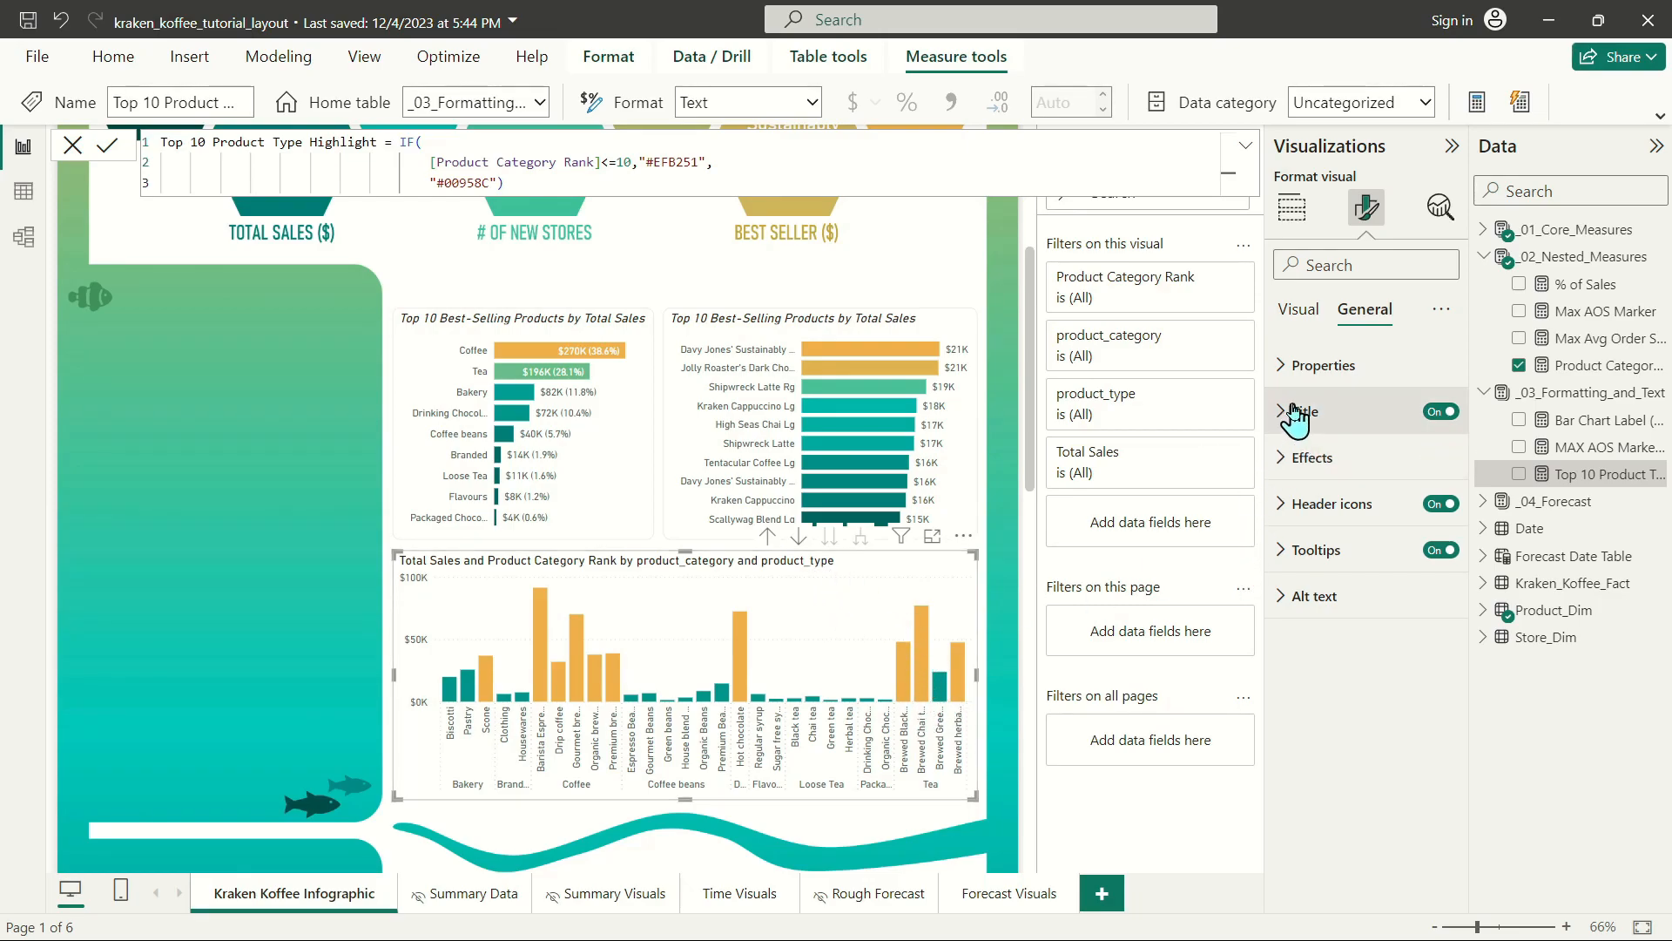
click(1341, 412)
click(1341, 520)
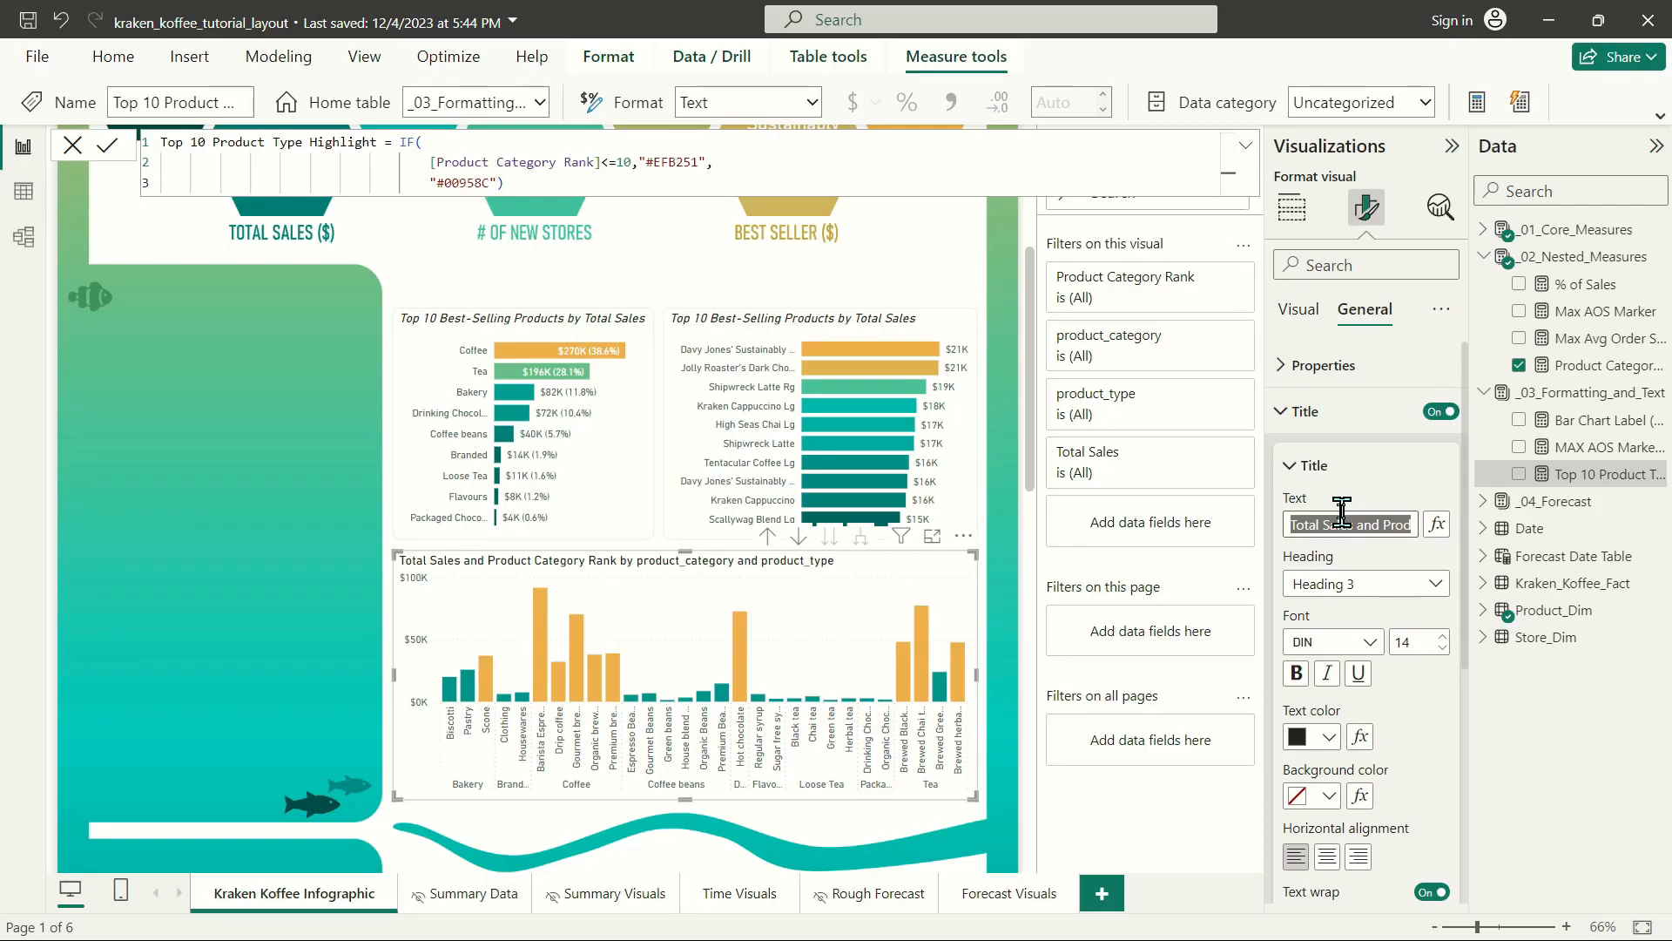
text(Of our)
key(BackSpace)
key(BackSpace)
key(BackSpace)
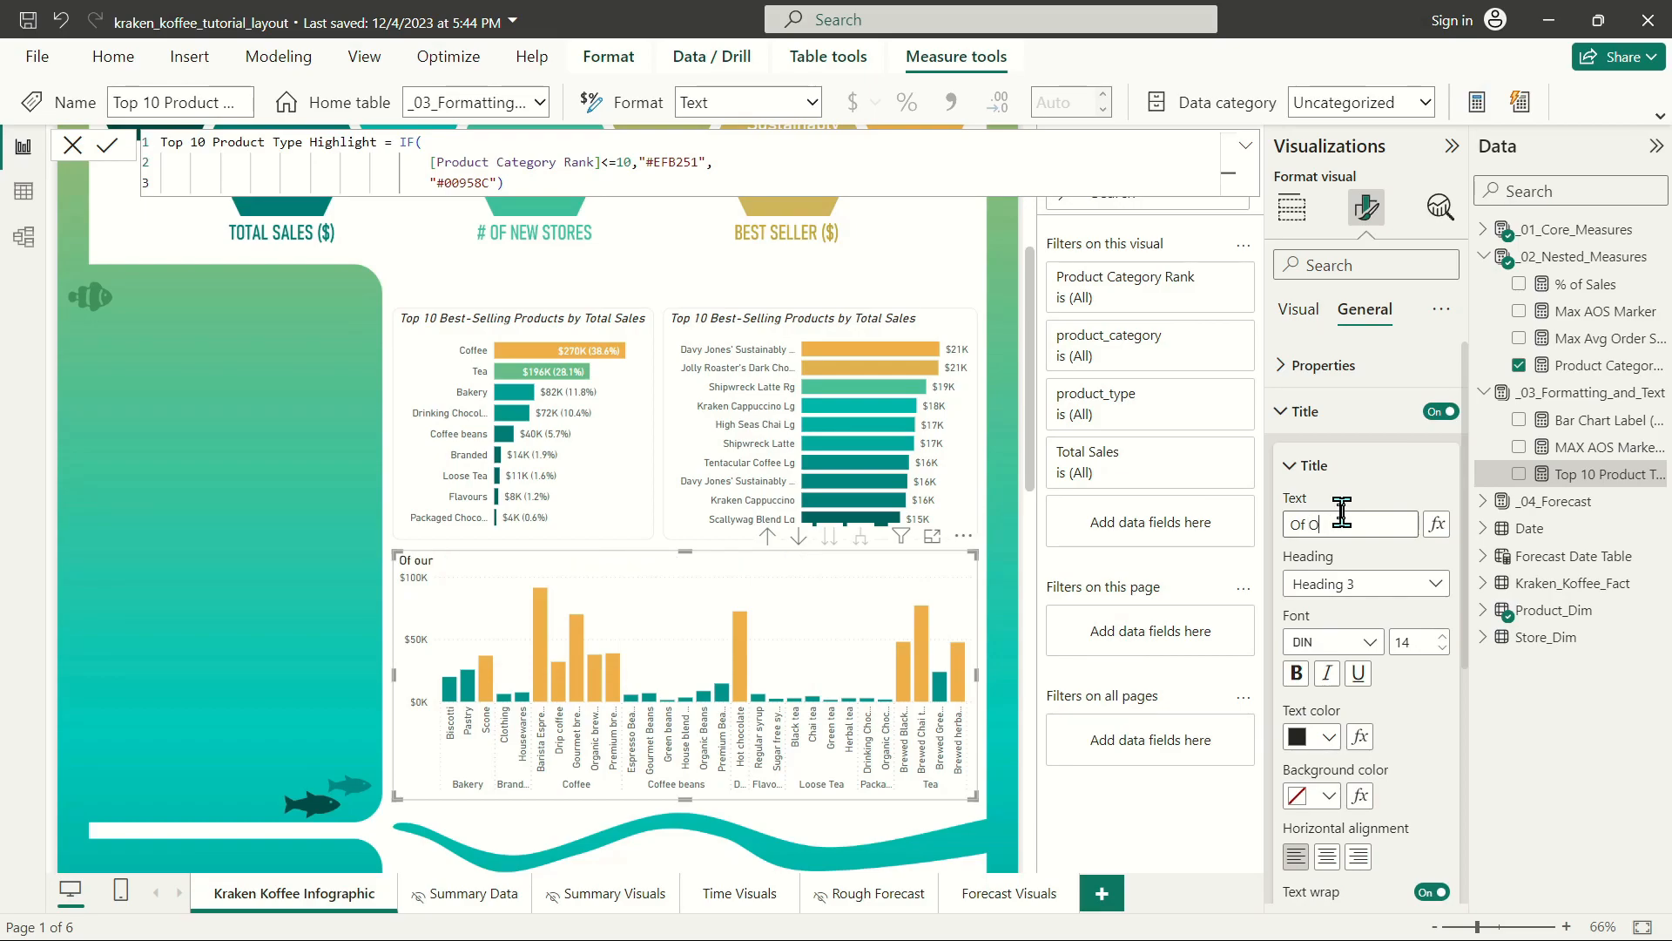
text(Our Top 10 Product Types, 8 Fall into the Coffee and Tea Product Categories)
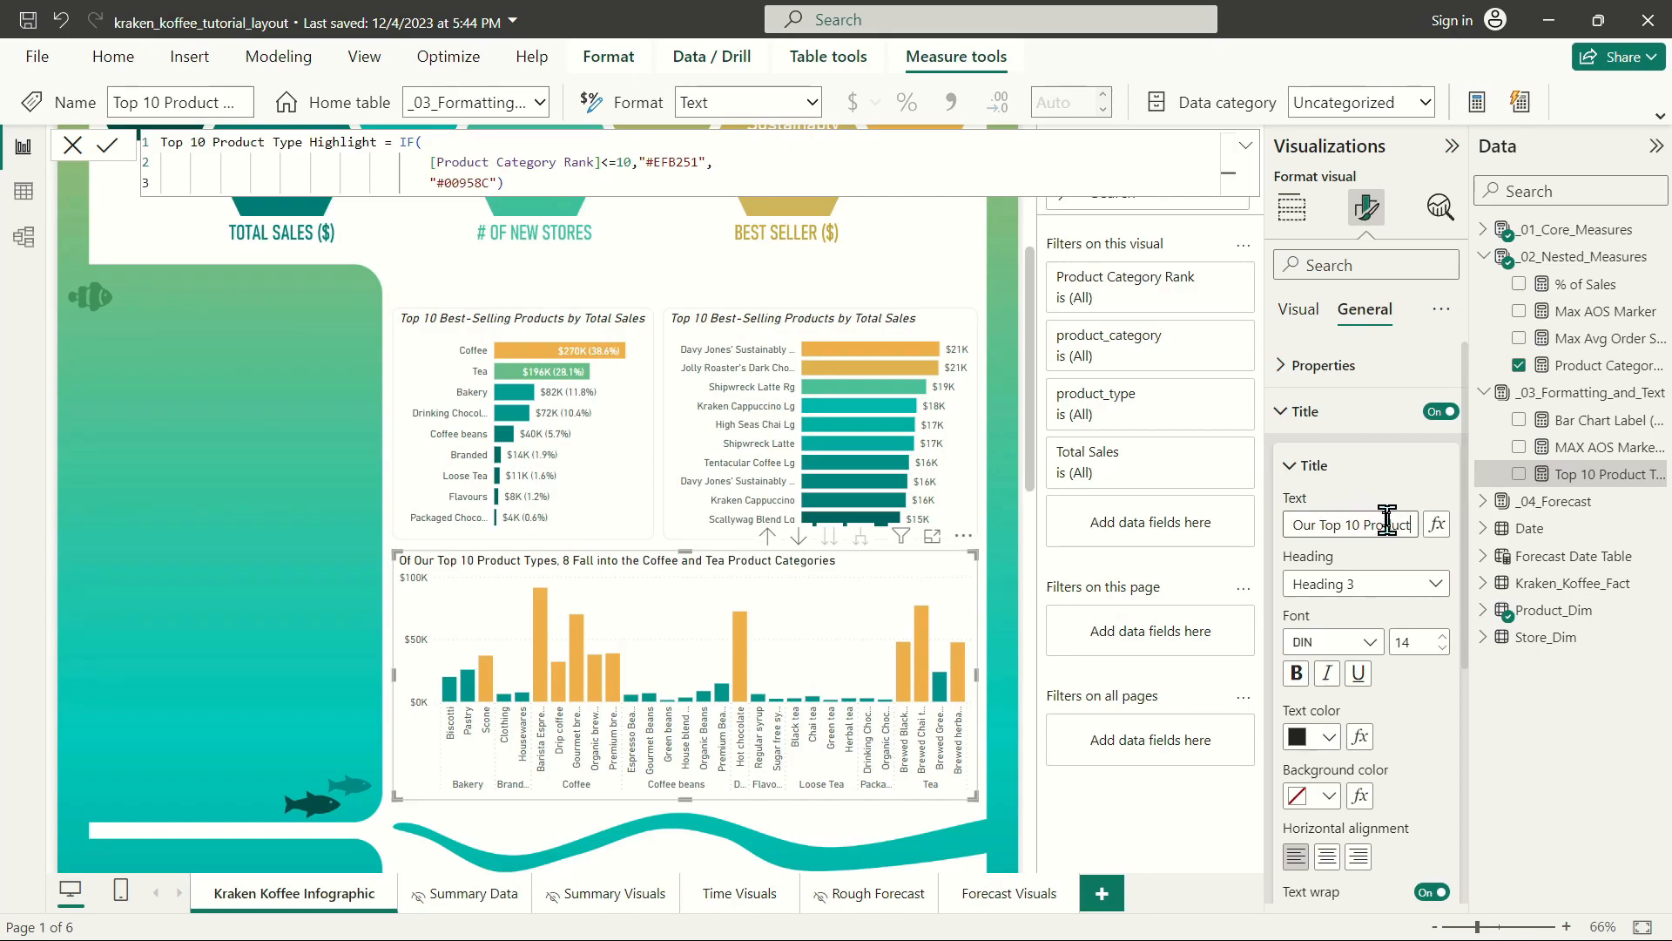
Insert "(Highlighted in Orange)" after "Product Types" in the column chart's title and italicize the title.
key(Right)
key(Right)
key(Right)
key(Right)
text((Highlighted in Or)
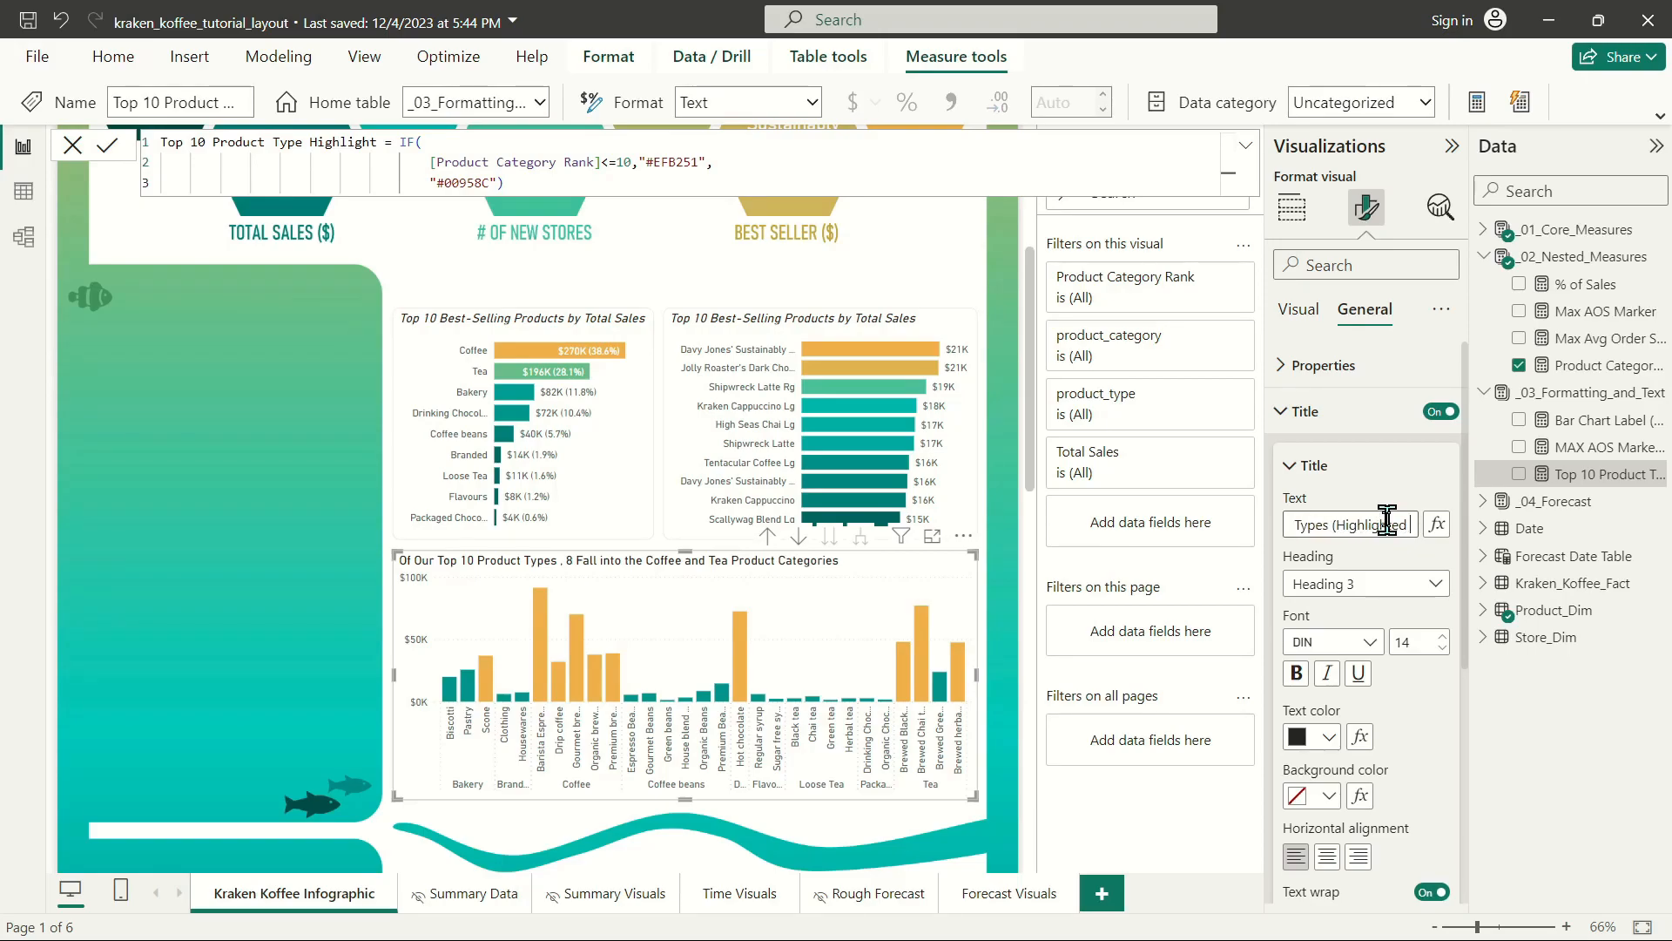
text(ange))
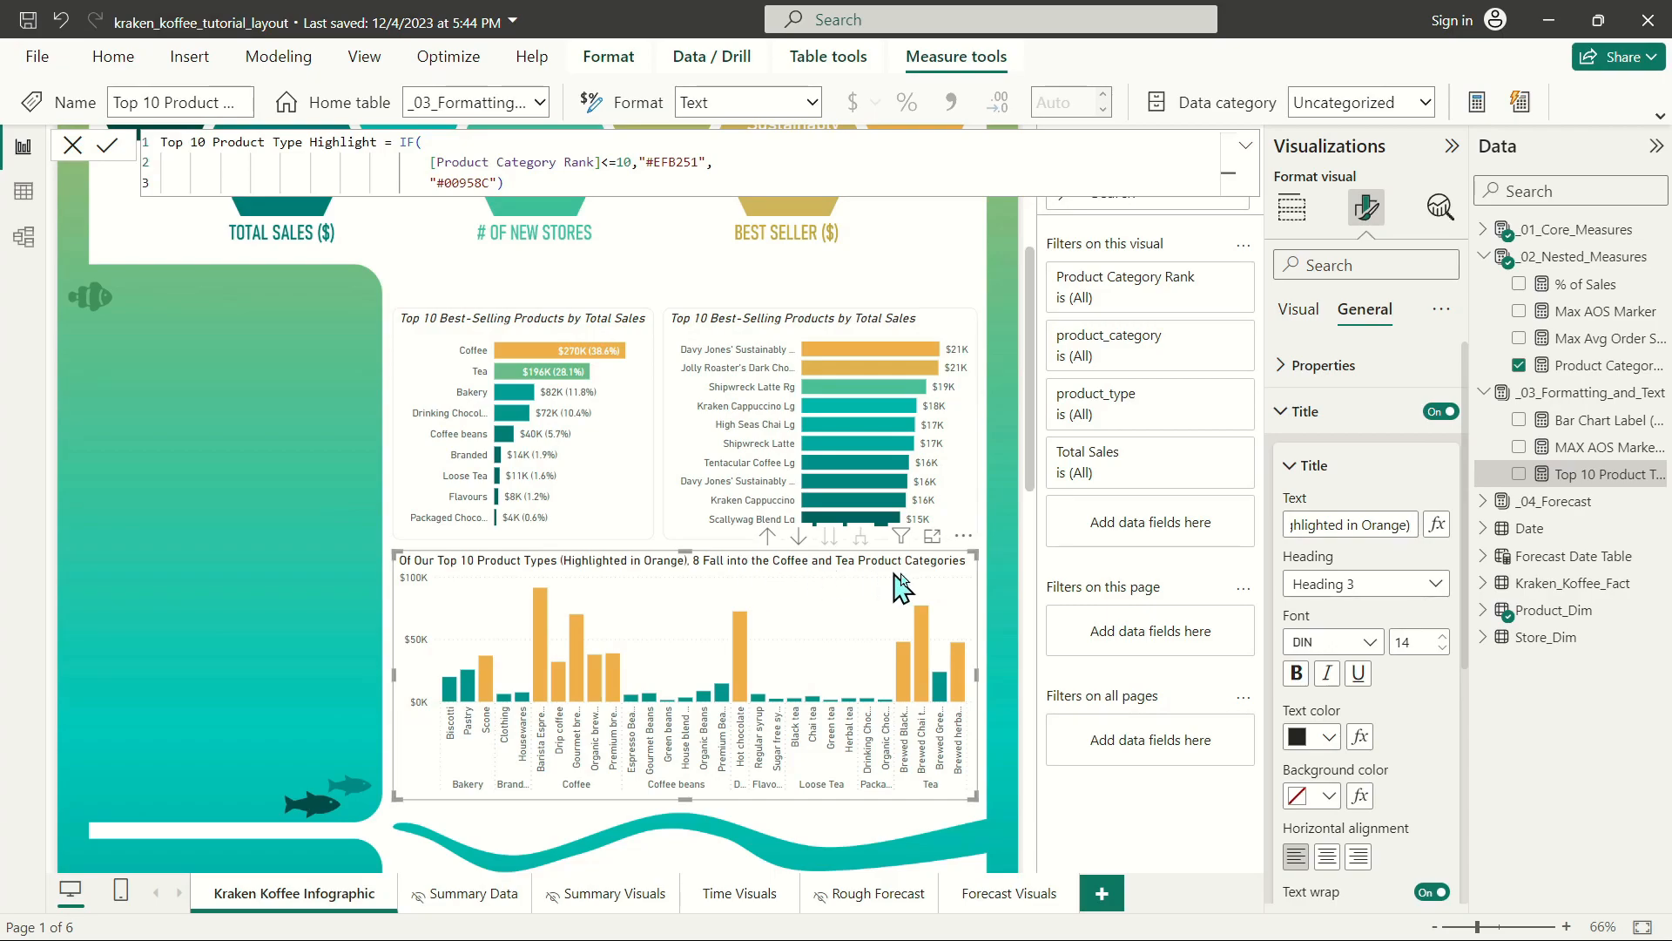
click(1325, 672)
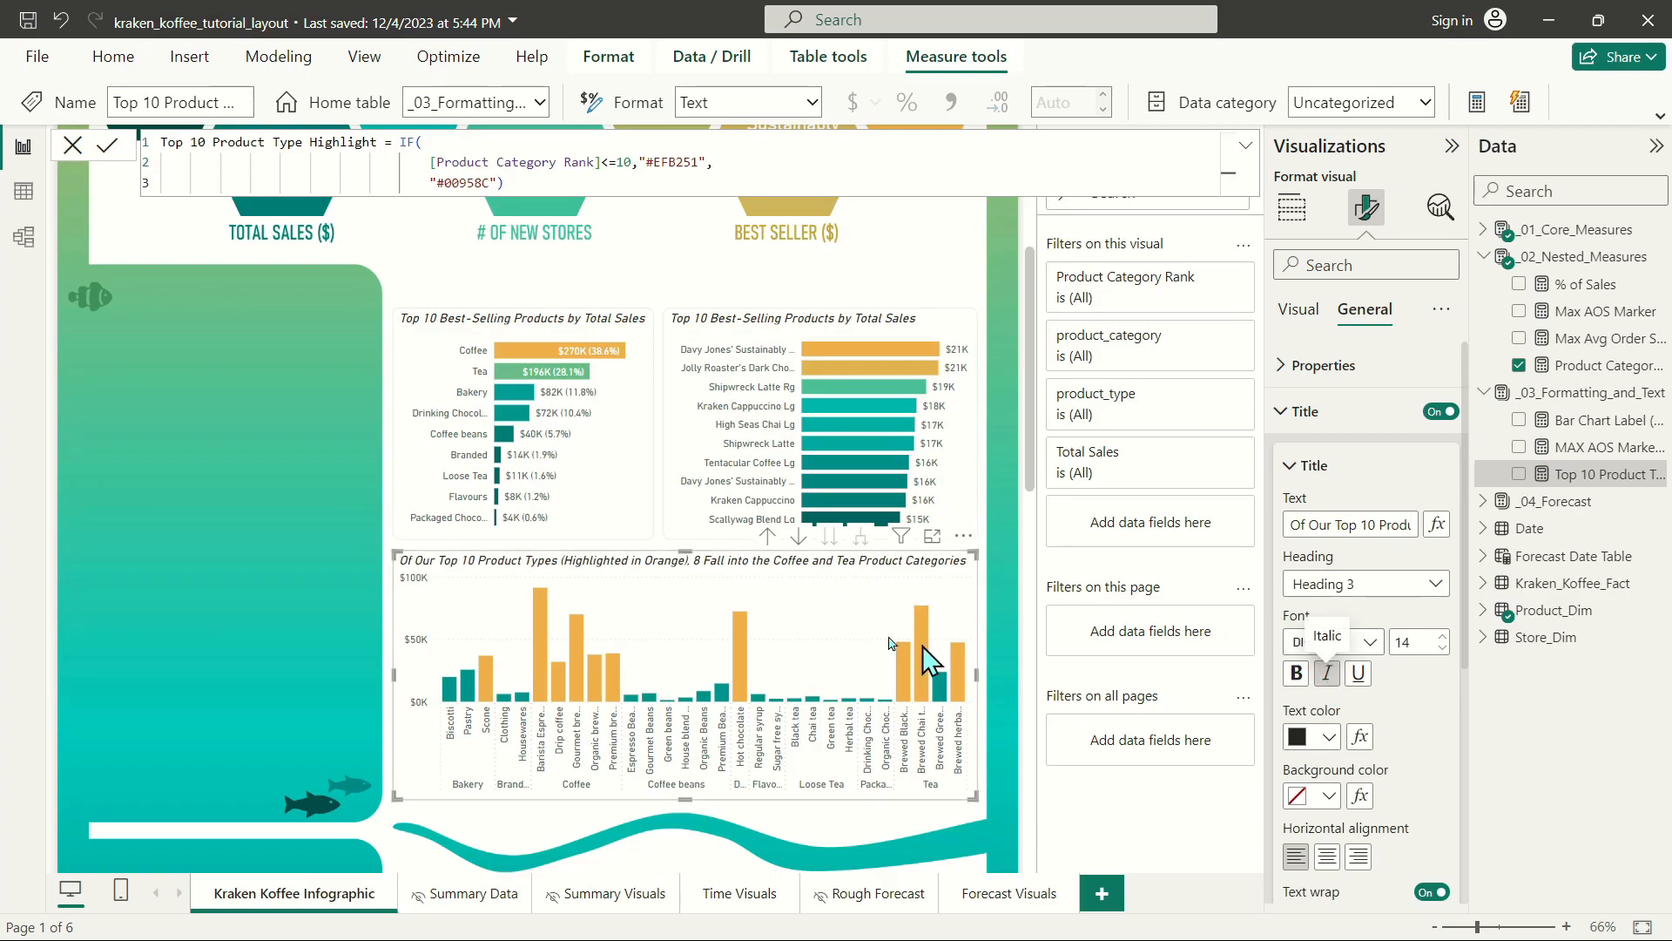
Change the title of the product category bar chart to "Total Sales (% of Sales) by Product Category".
click(521, 327)
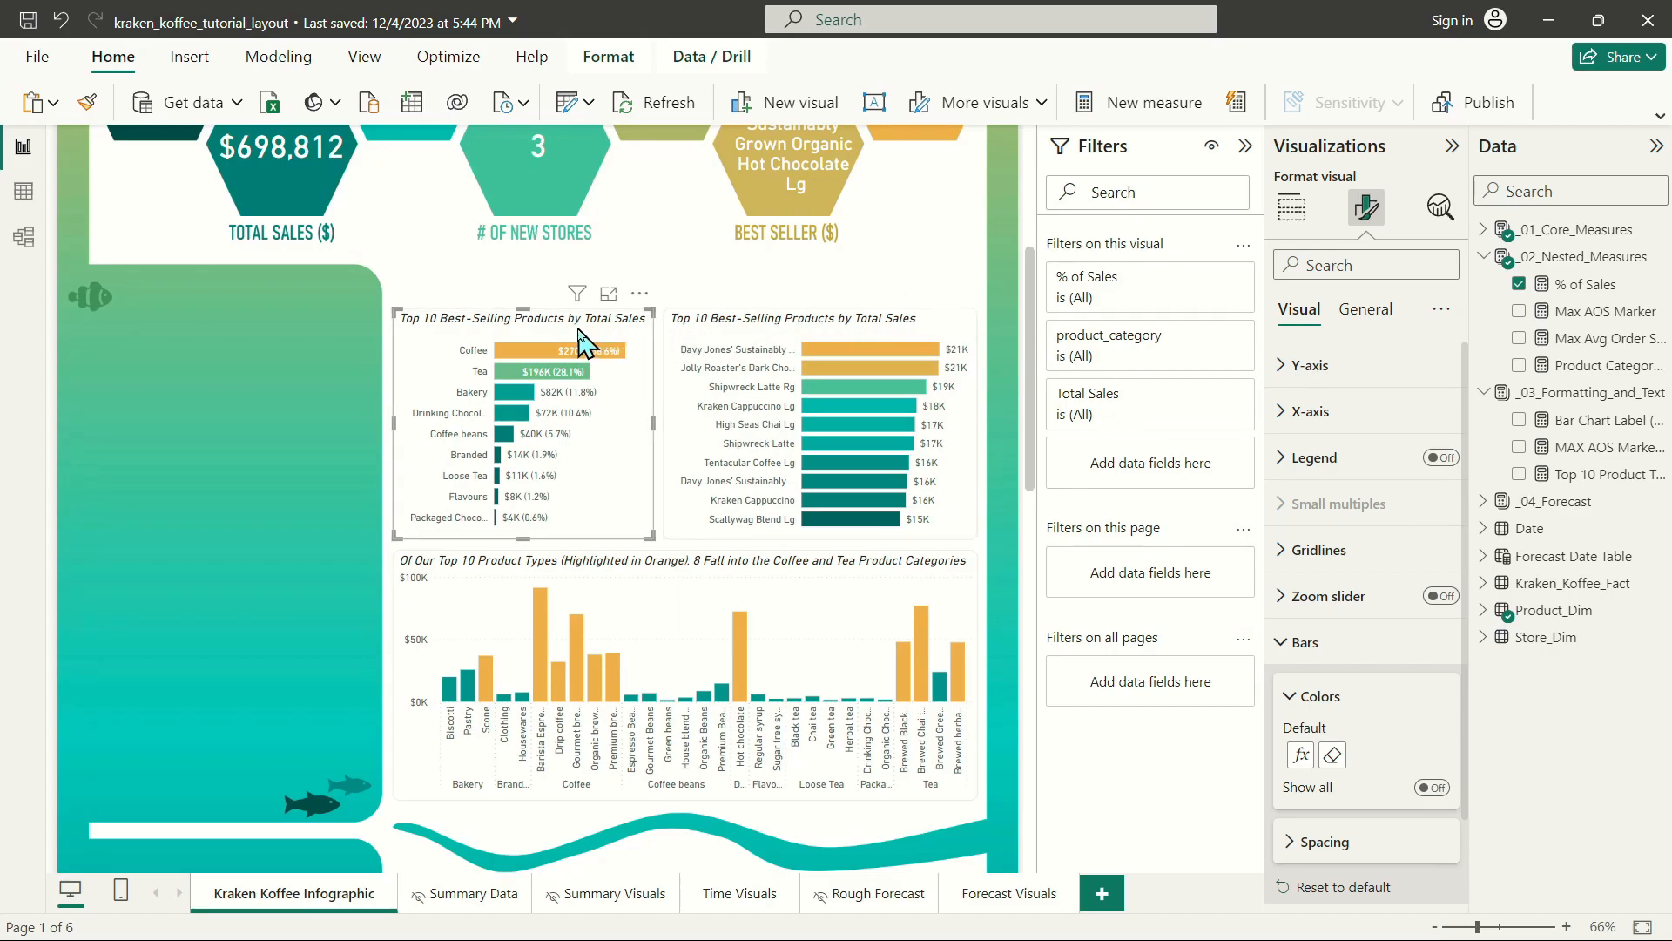
click(1364, 310)
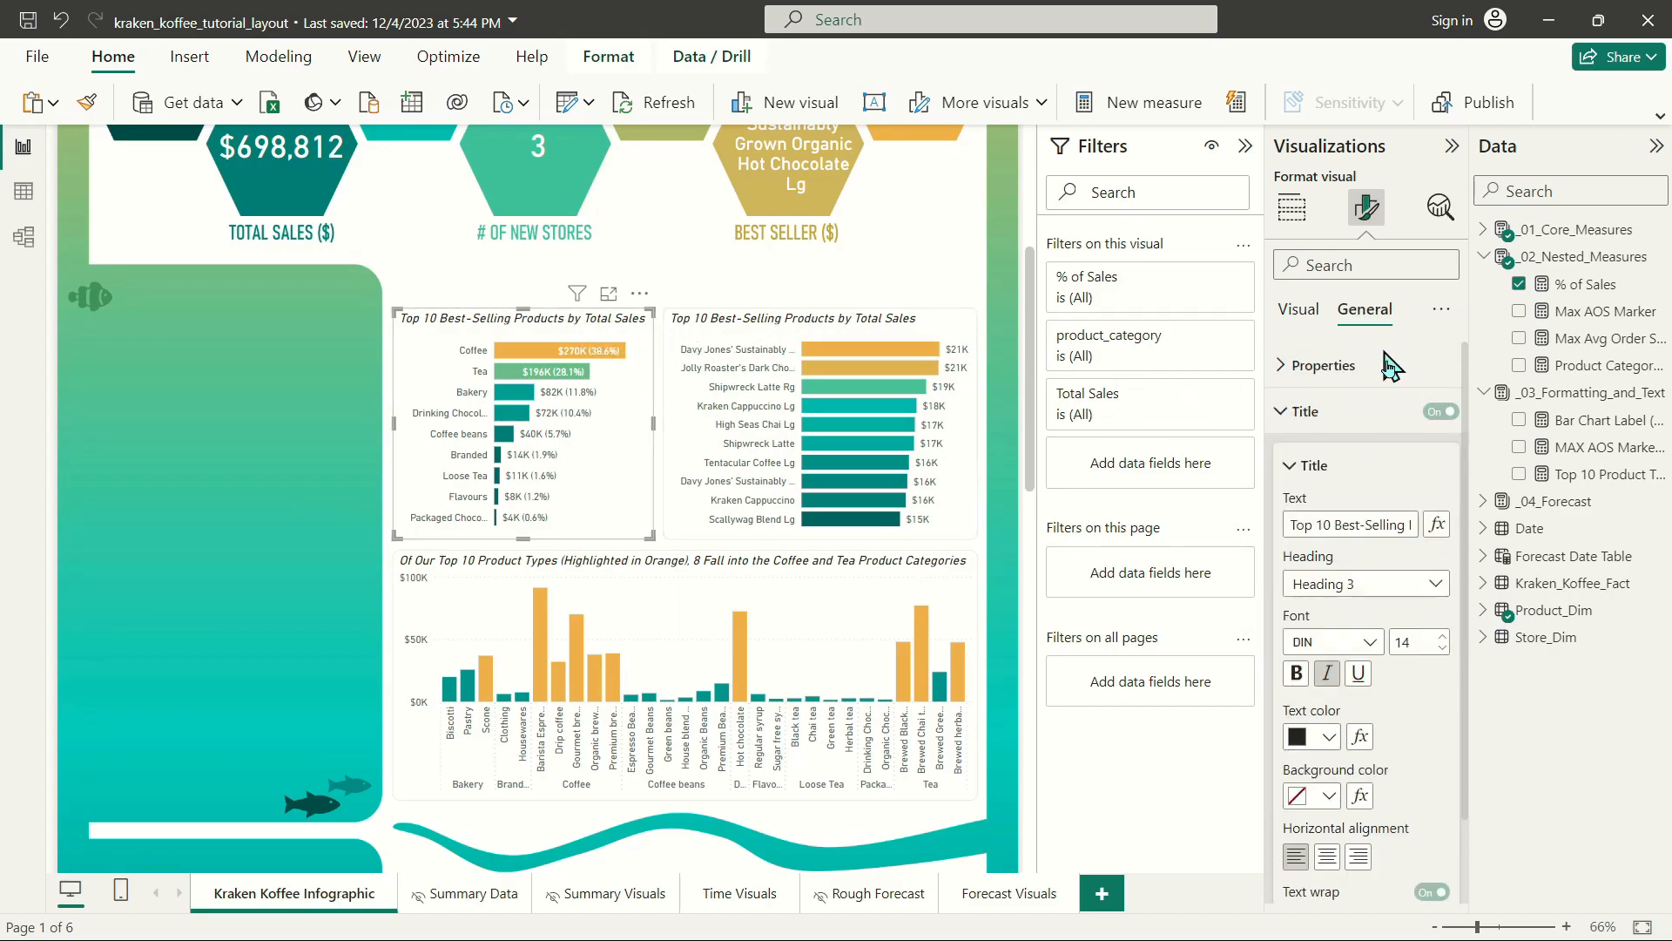
click(1354, 521)
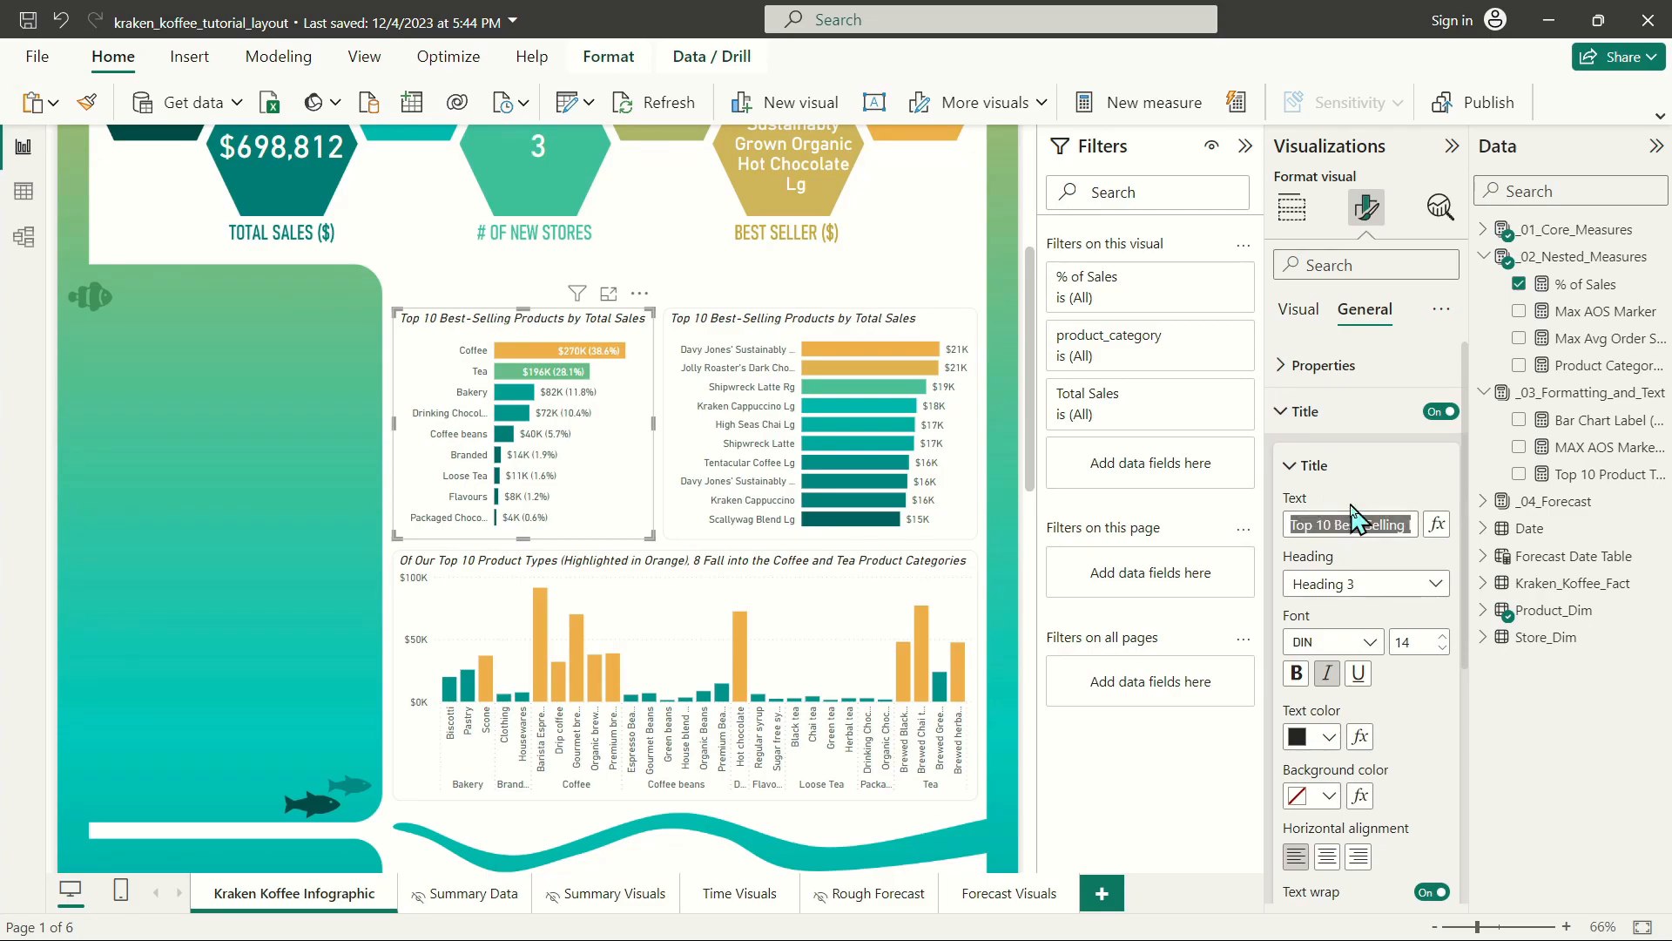
text(To)
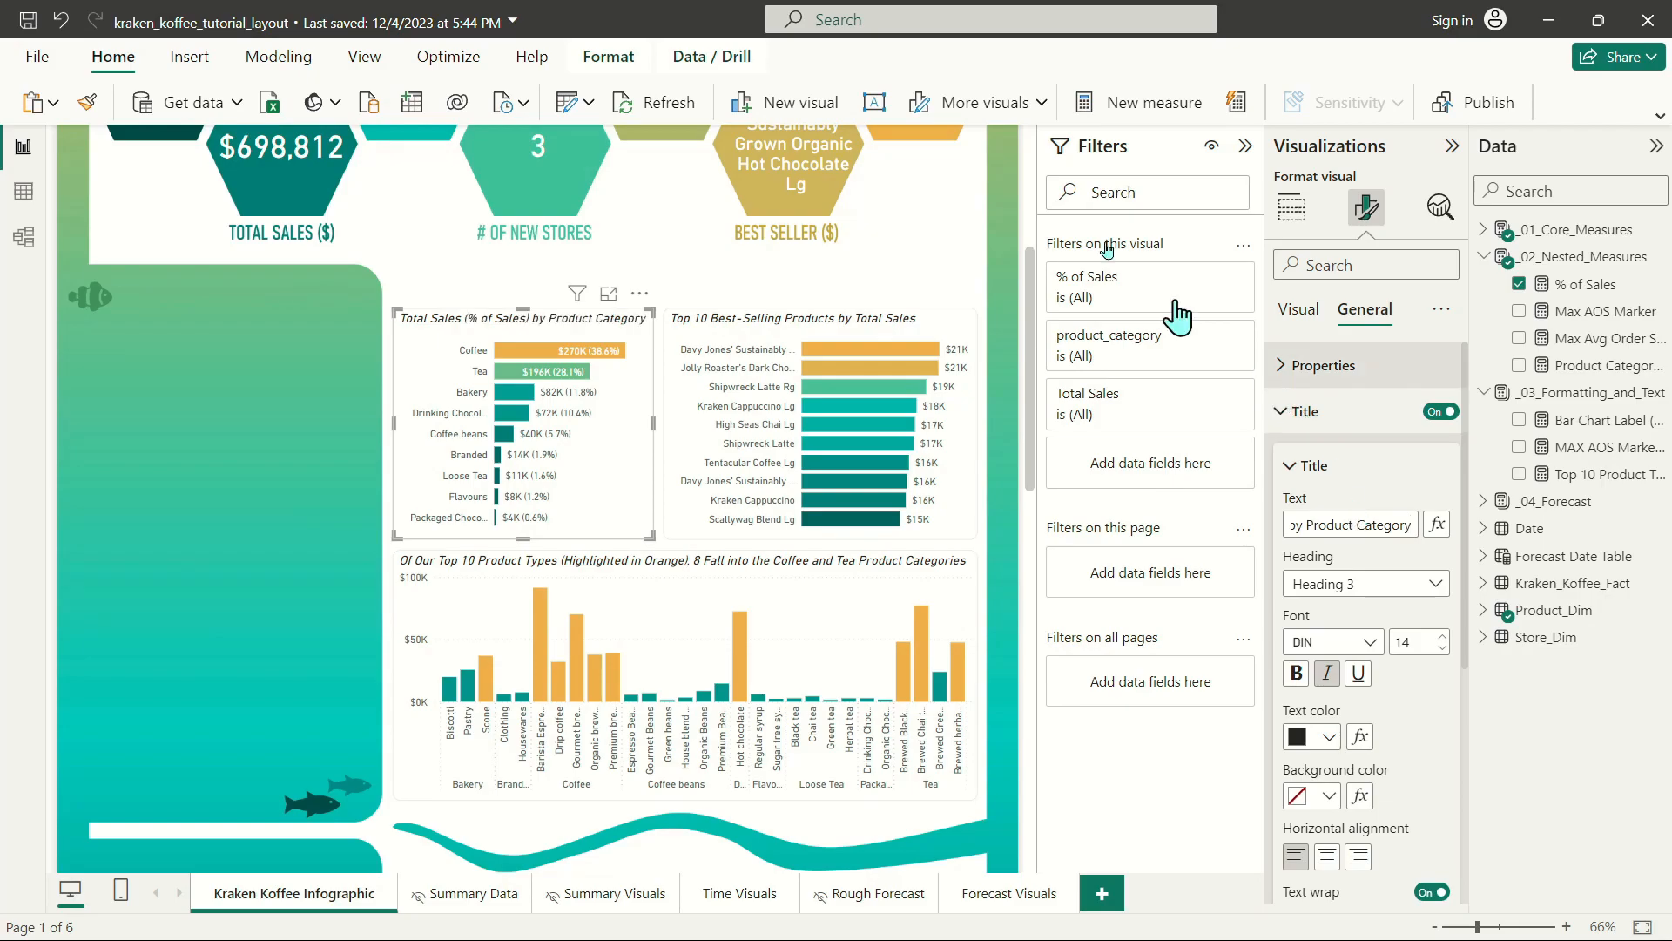
click(758, 327)
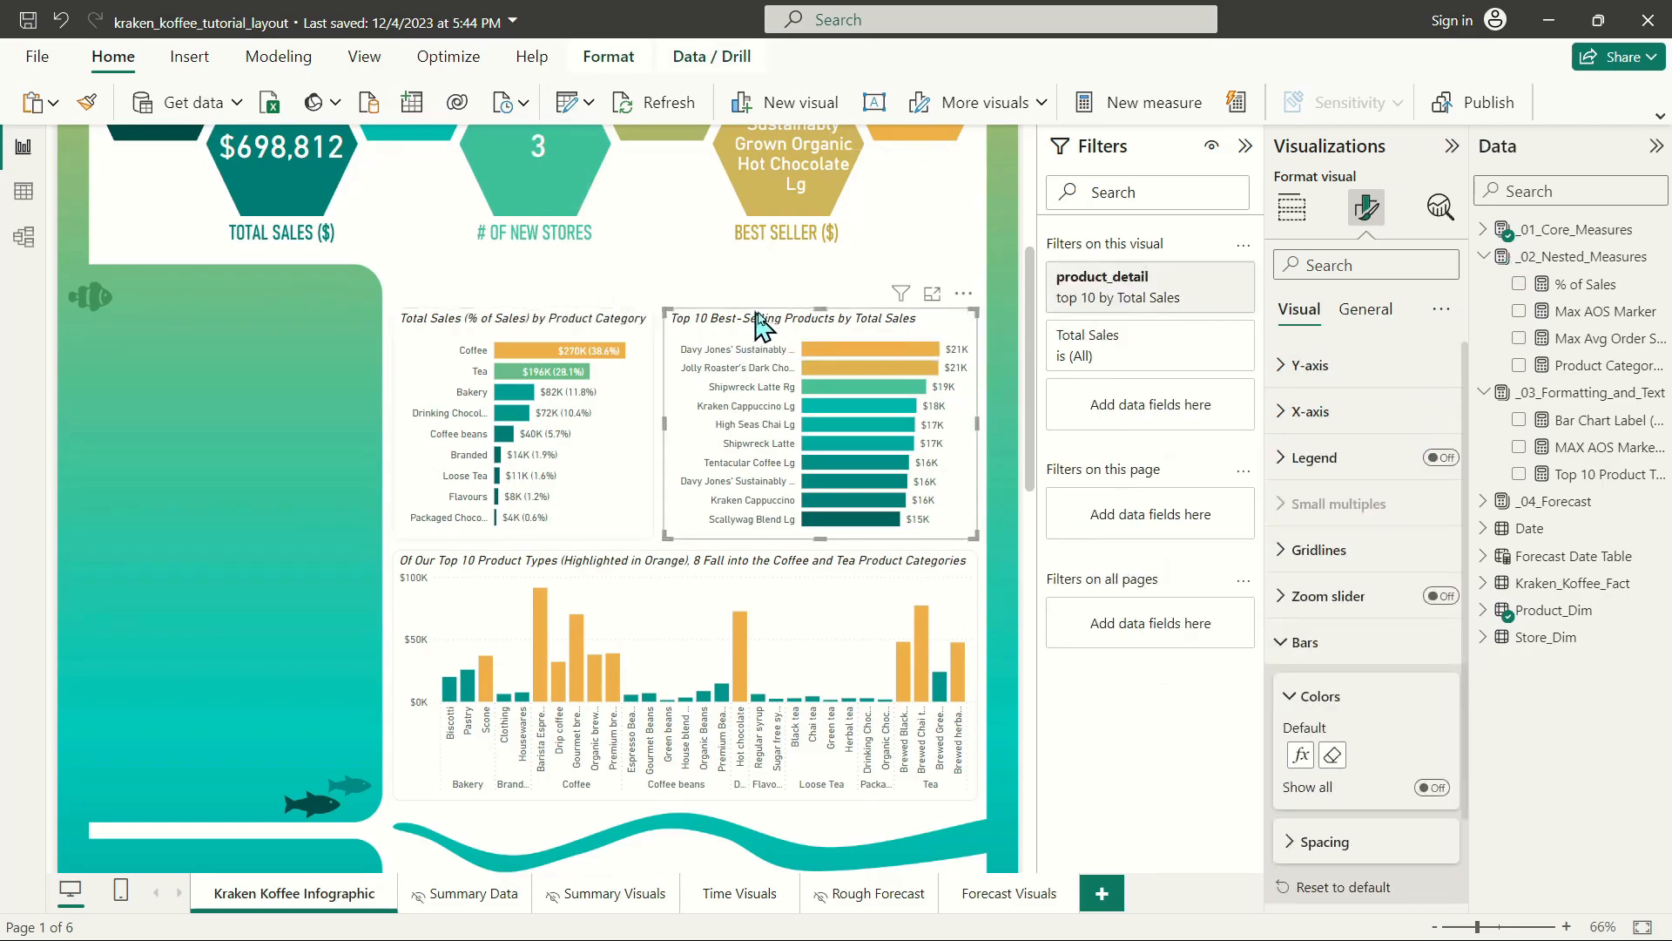
click(1366, 310)
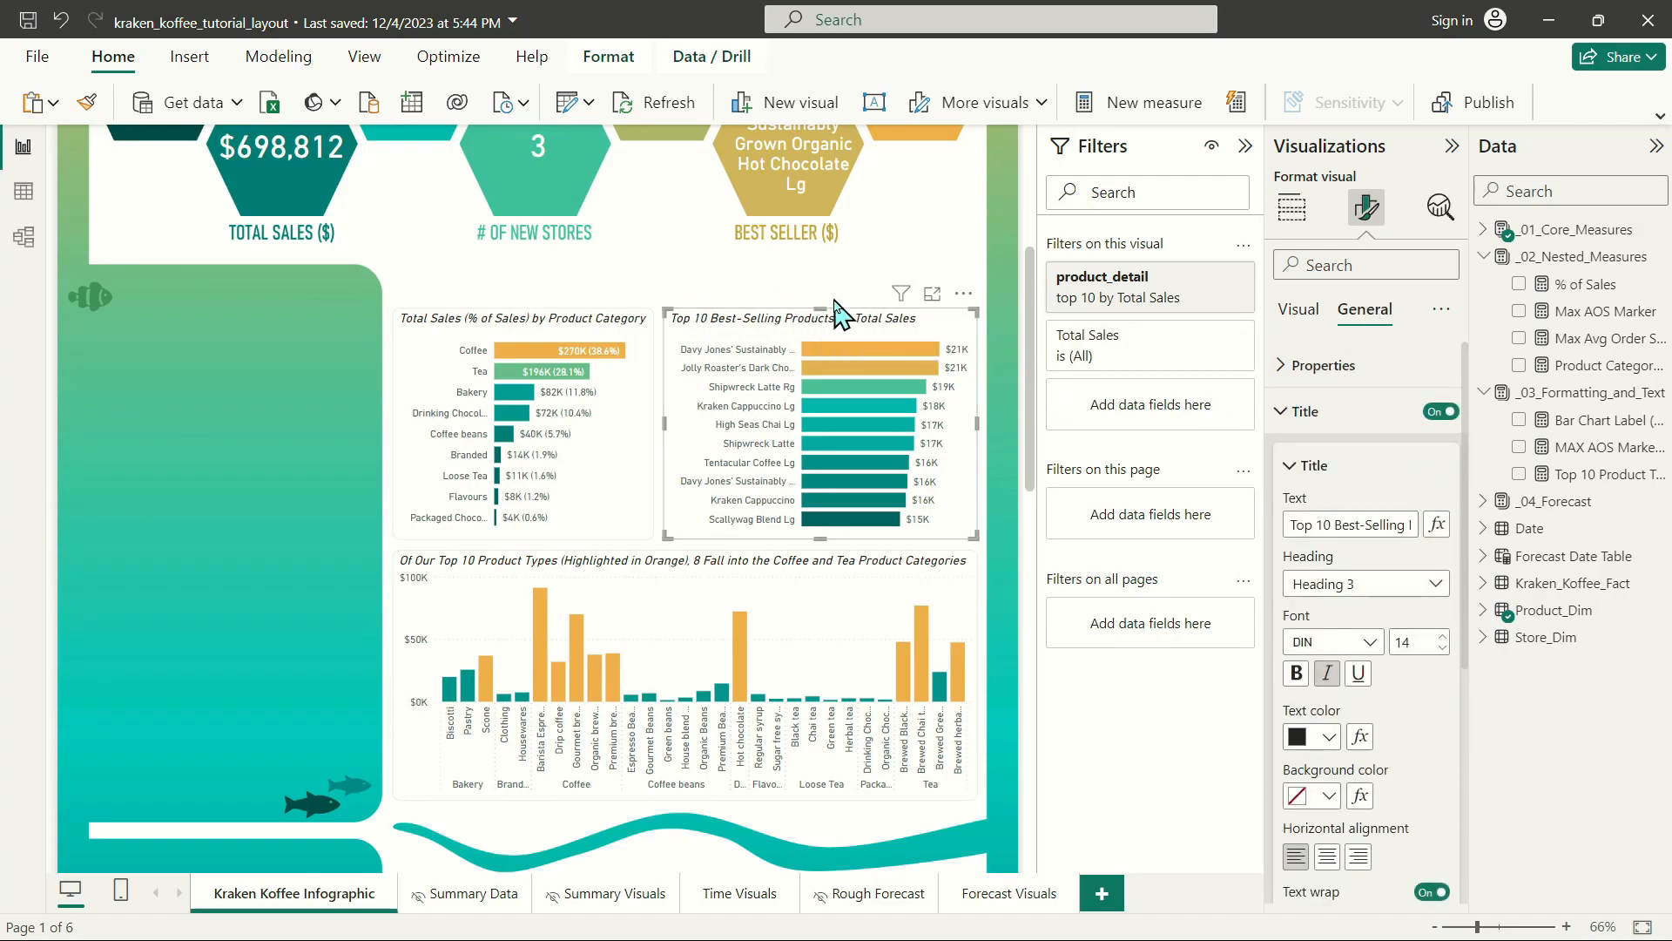
click(627, 262)
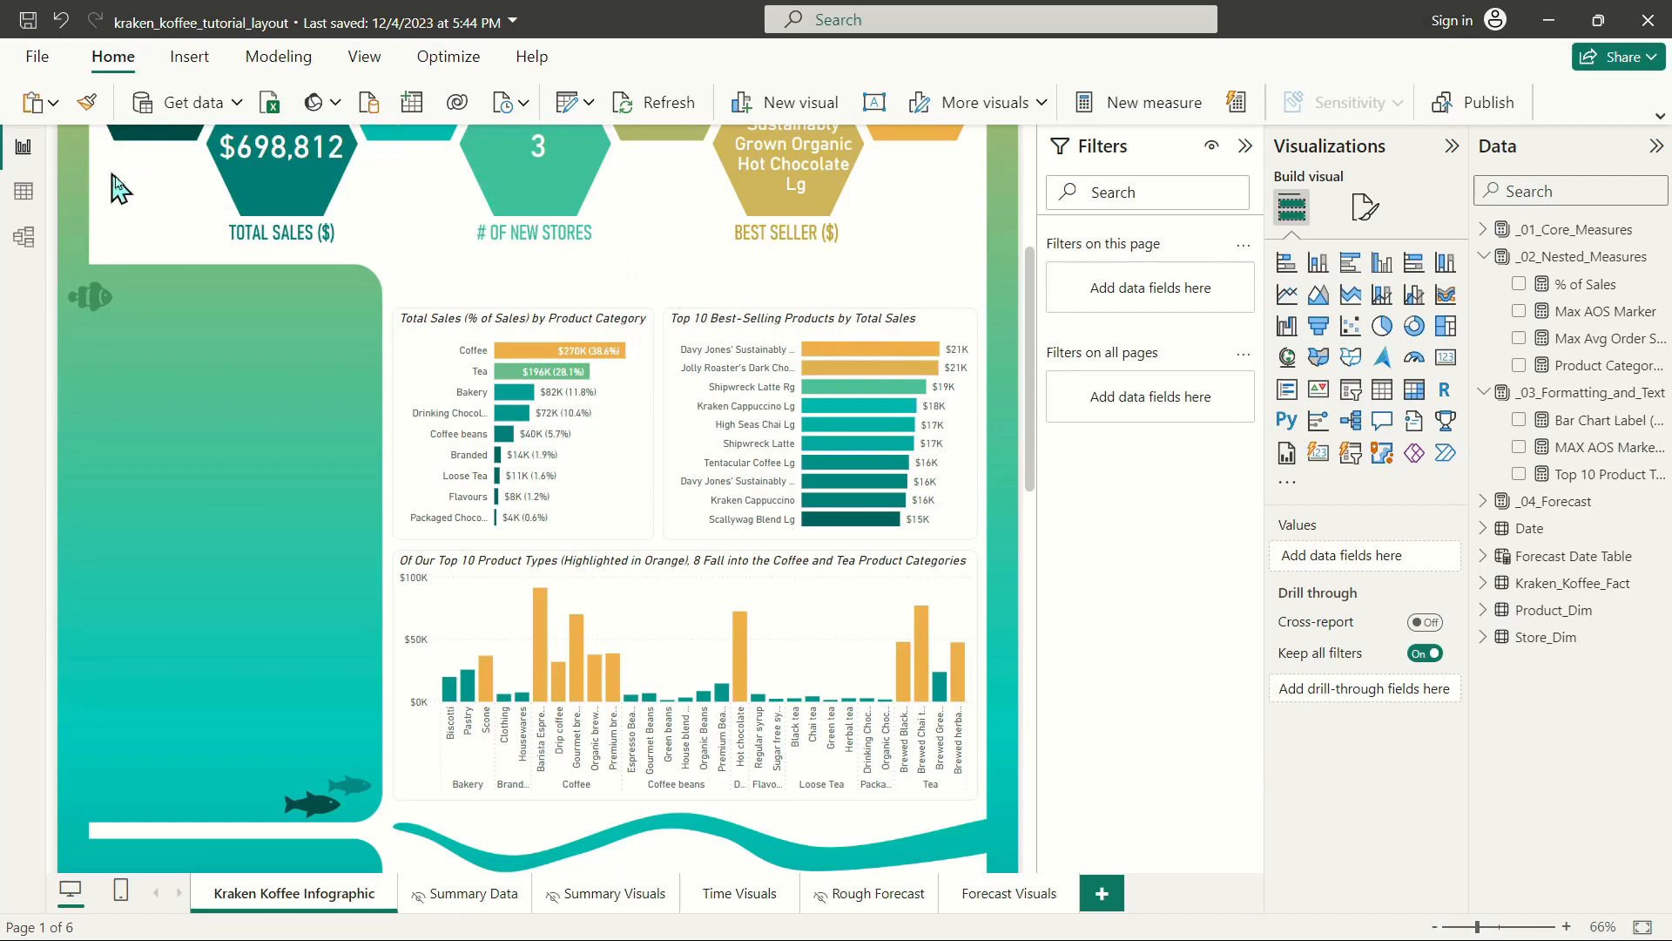
Insert a text box and place it over the product category bar chart, just below the hexagon cards.
click(188, 57)
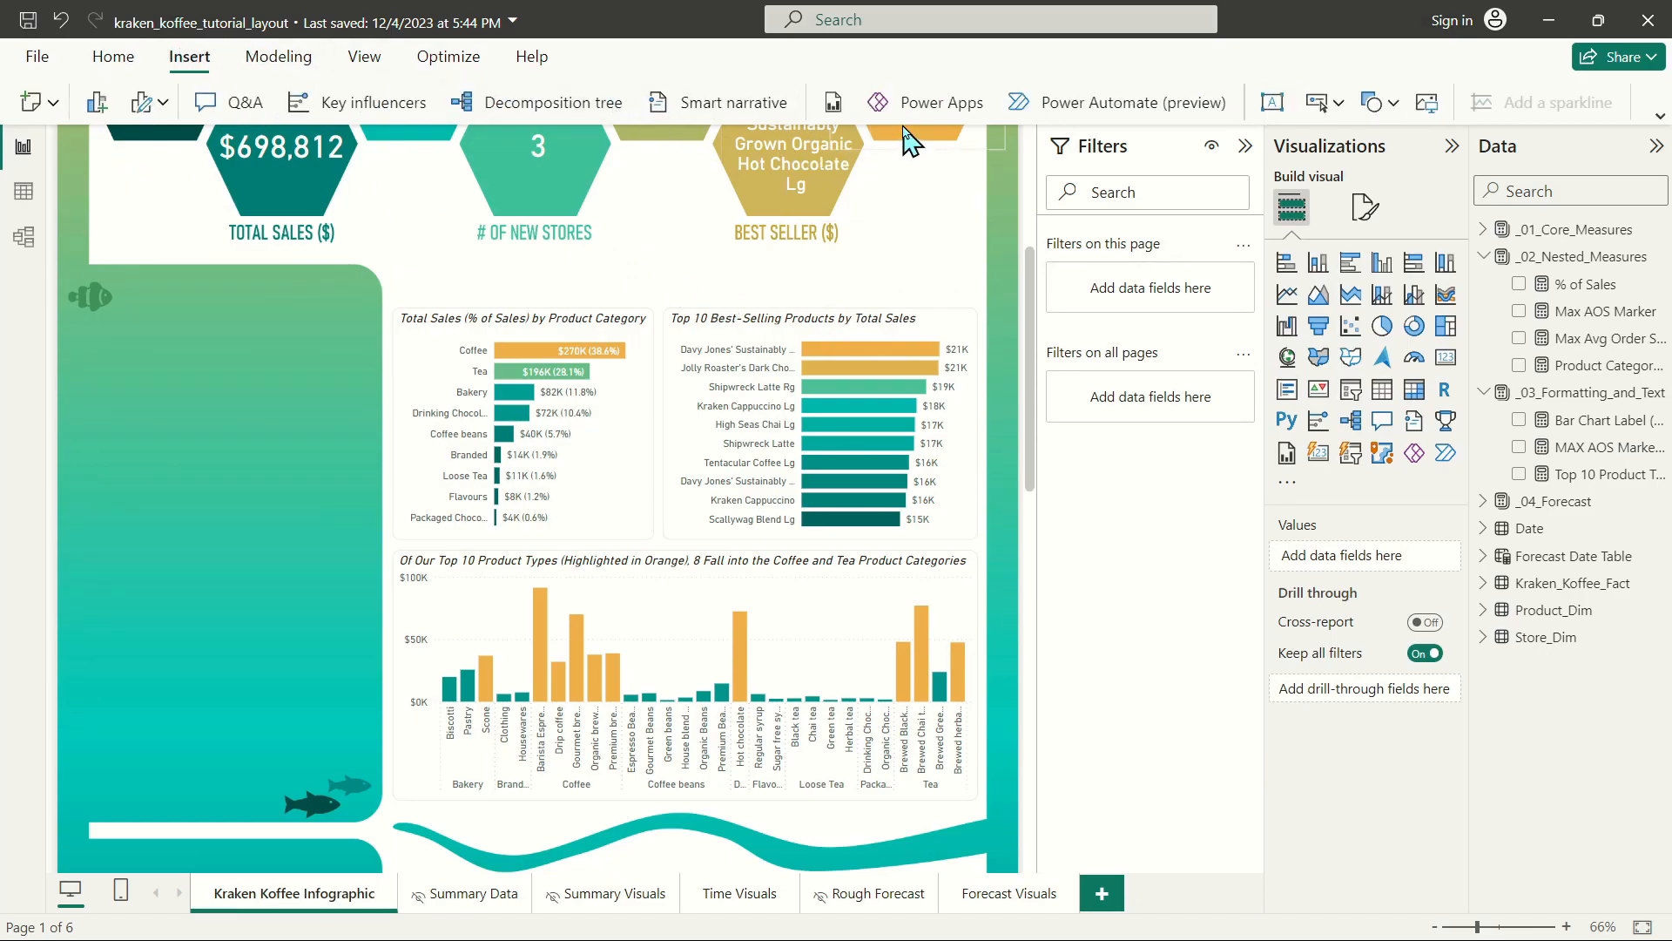
click(1306, 105)
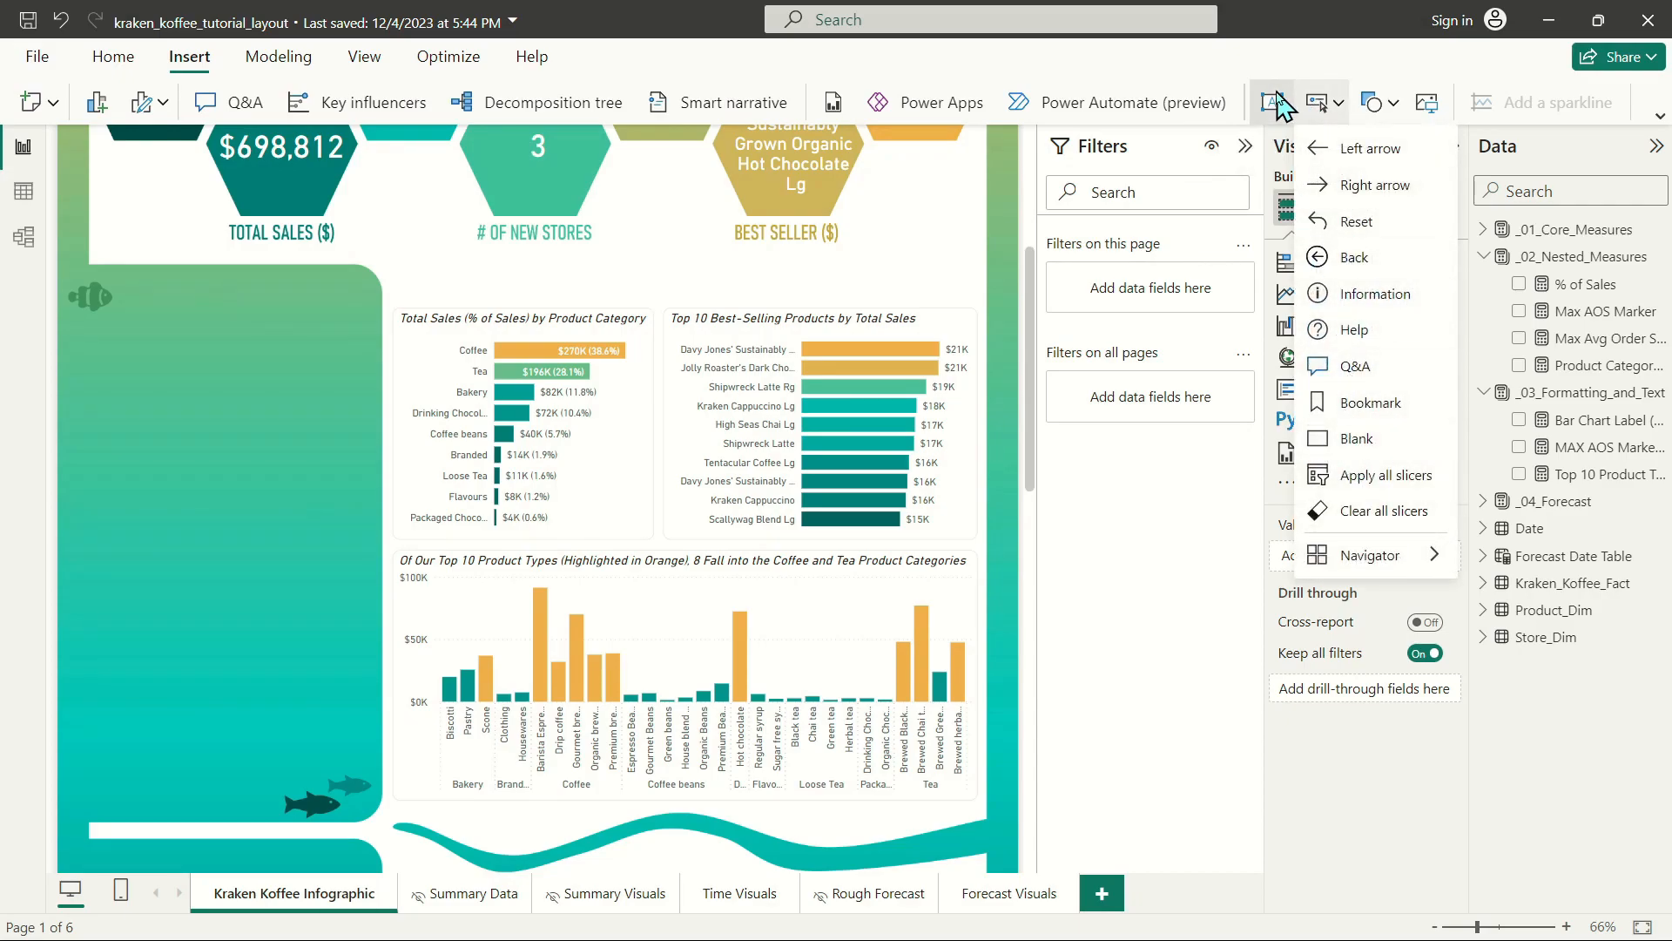
click(1274, 103)
scroll(487, 287, up, 5)
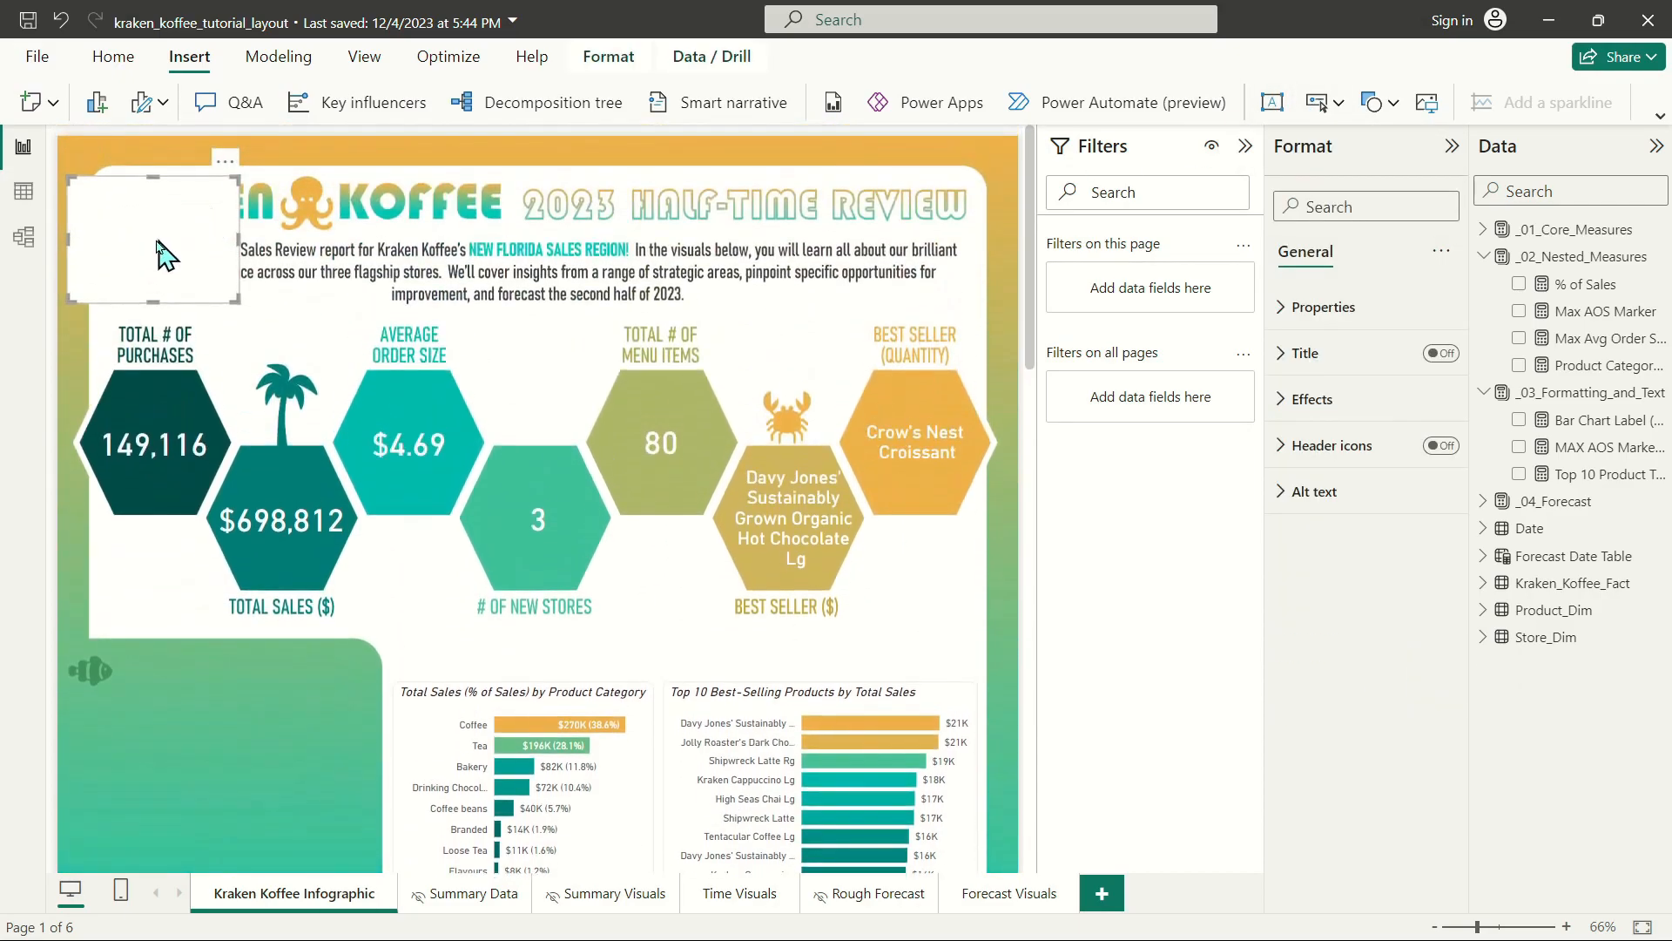
drag(199, 193, 525, 658)
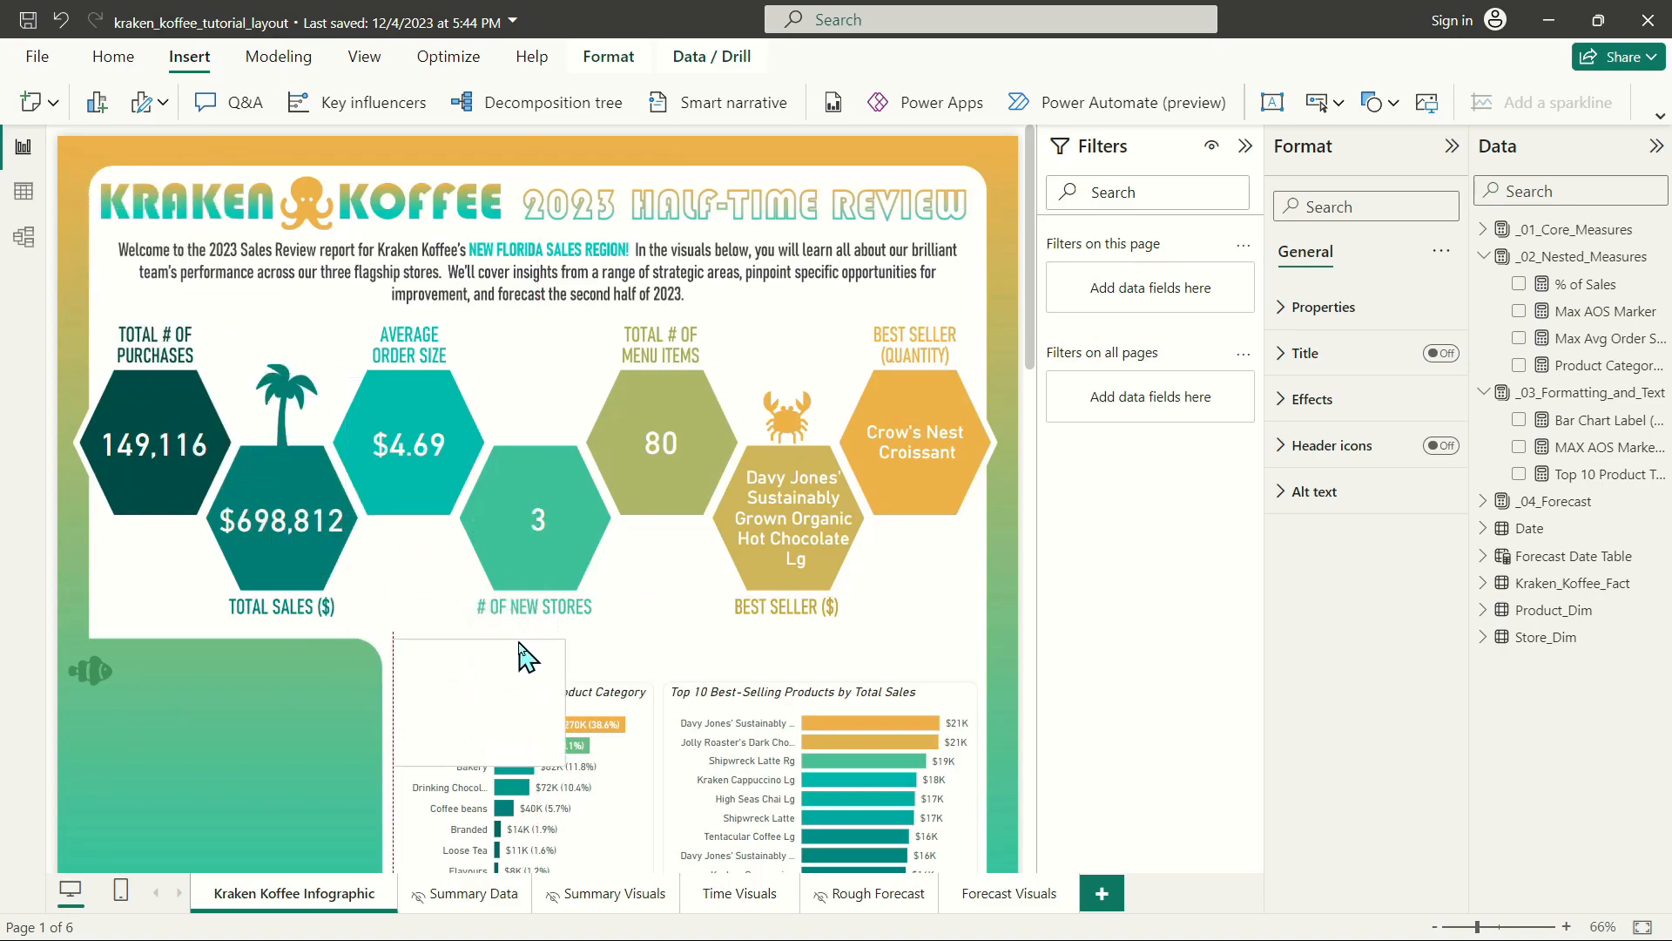
Turn off the text box's background and resize it to a thin strip spanning the width above both bar charts.
click(1313, 401)
click(1433, 454)
drag(557, 754, 977, 681)
Enter the heading "Which Kraken Koffee Products Are Driving Revenue So Far in 2023?" in the text box above the bar charts.
click(554, 672)
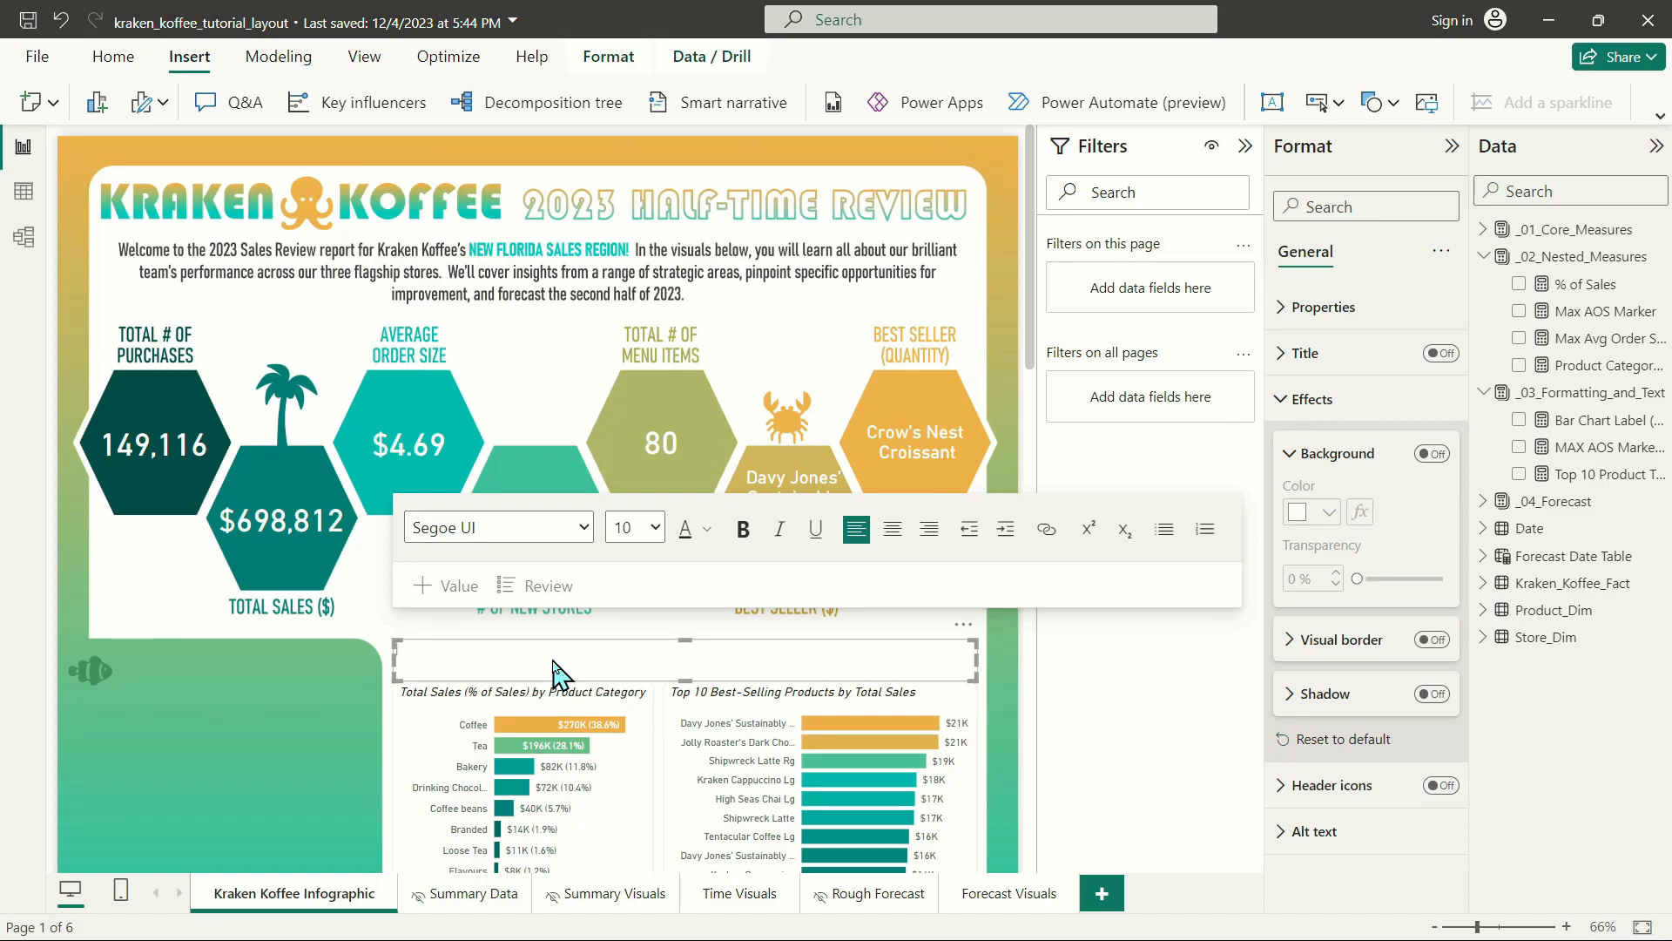
scroll(558, 610, down, 5)
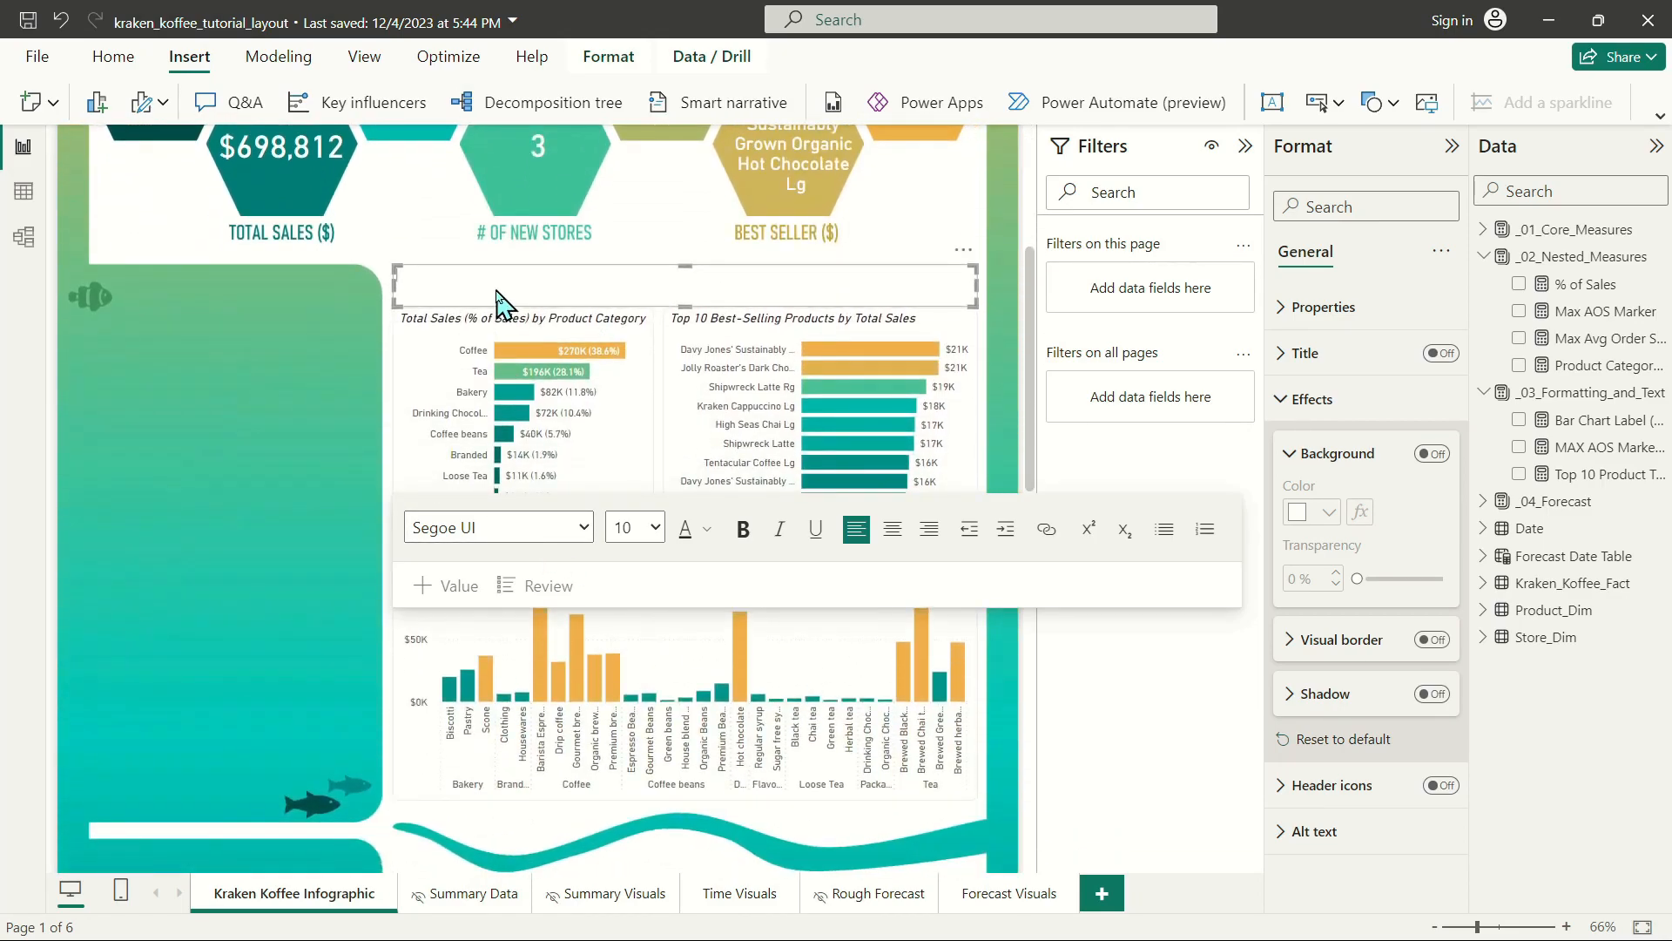
text(Which Kraken Koffee Products Are Driving Revenue So Far in 2023?)
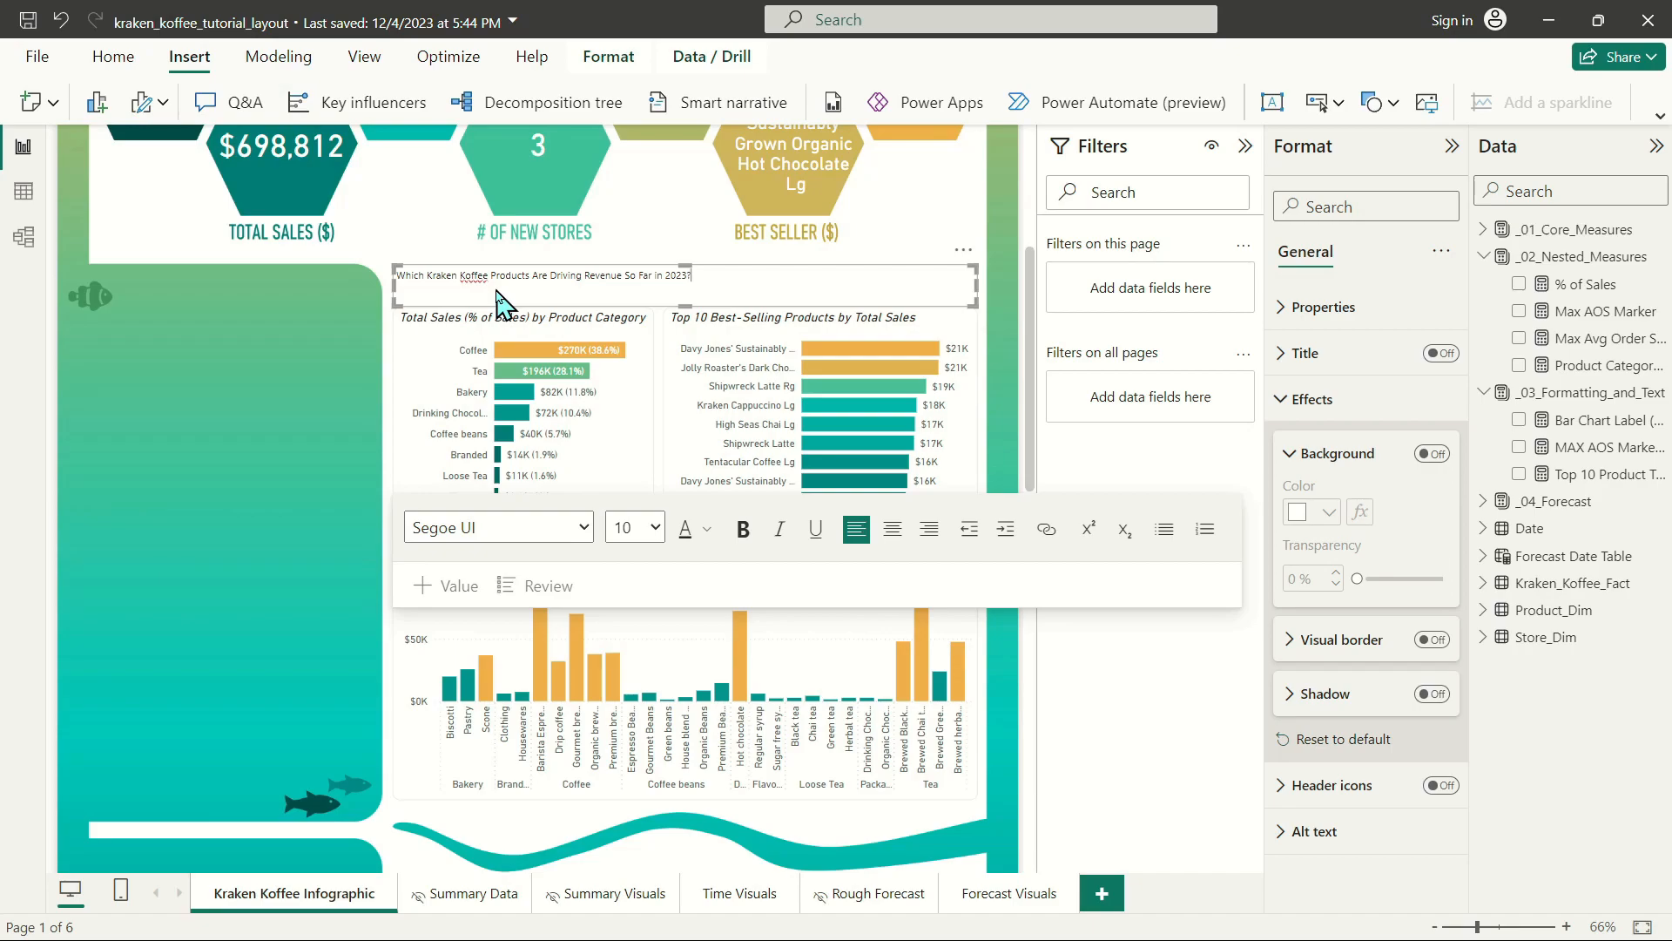
Set the whole heading above the bar charts to the DIN font at size 20.
key(ctrl+a)
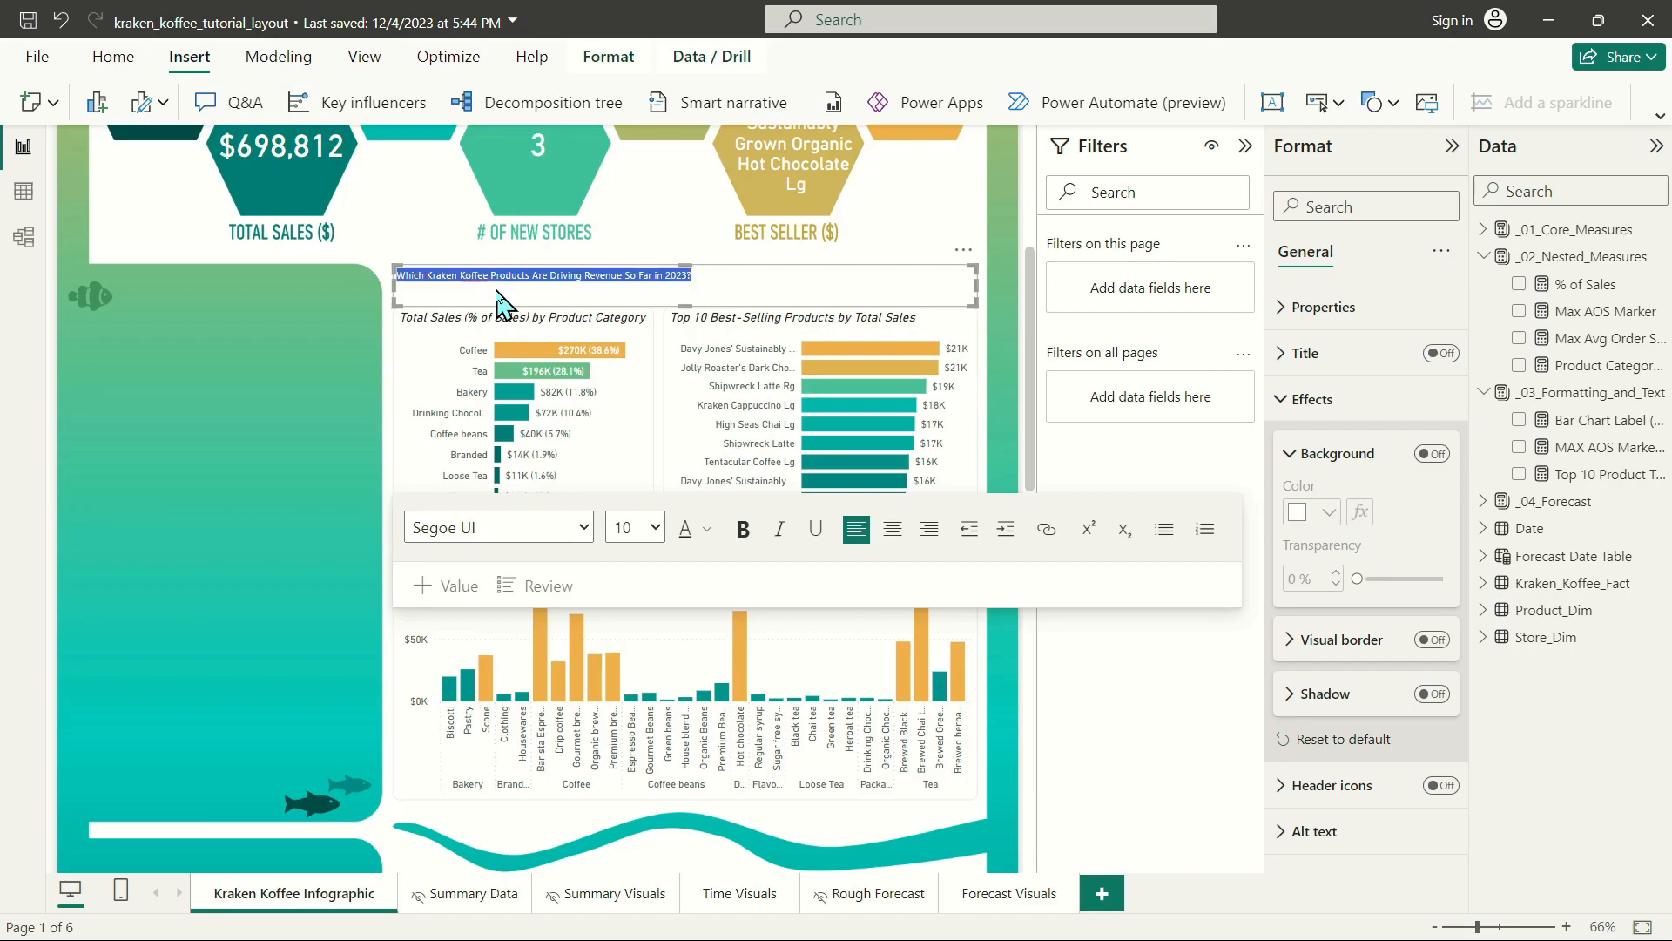
click(515, 527)
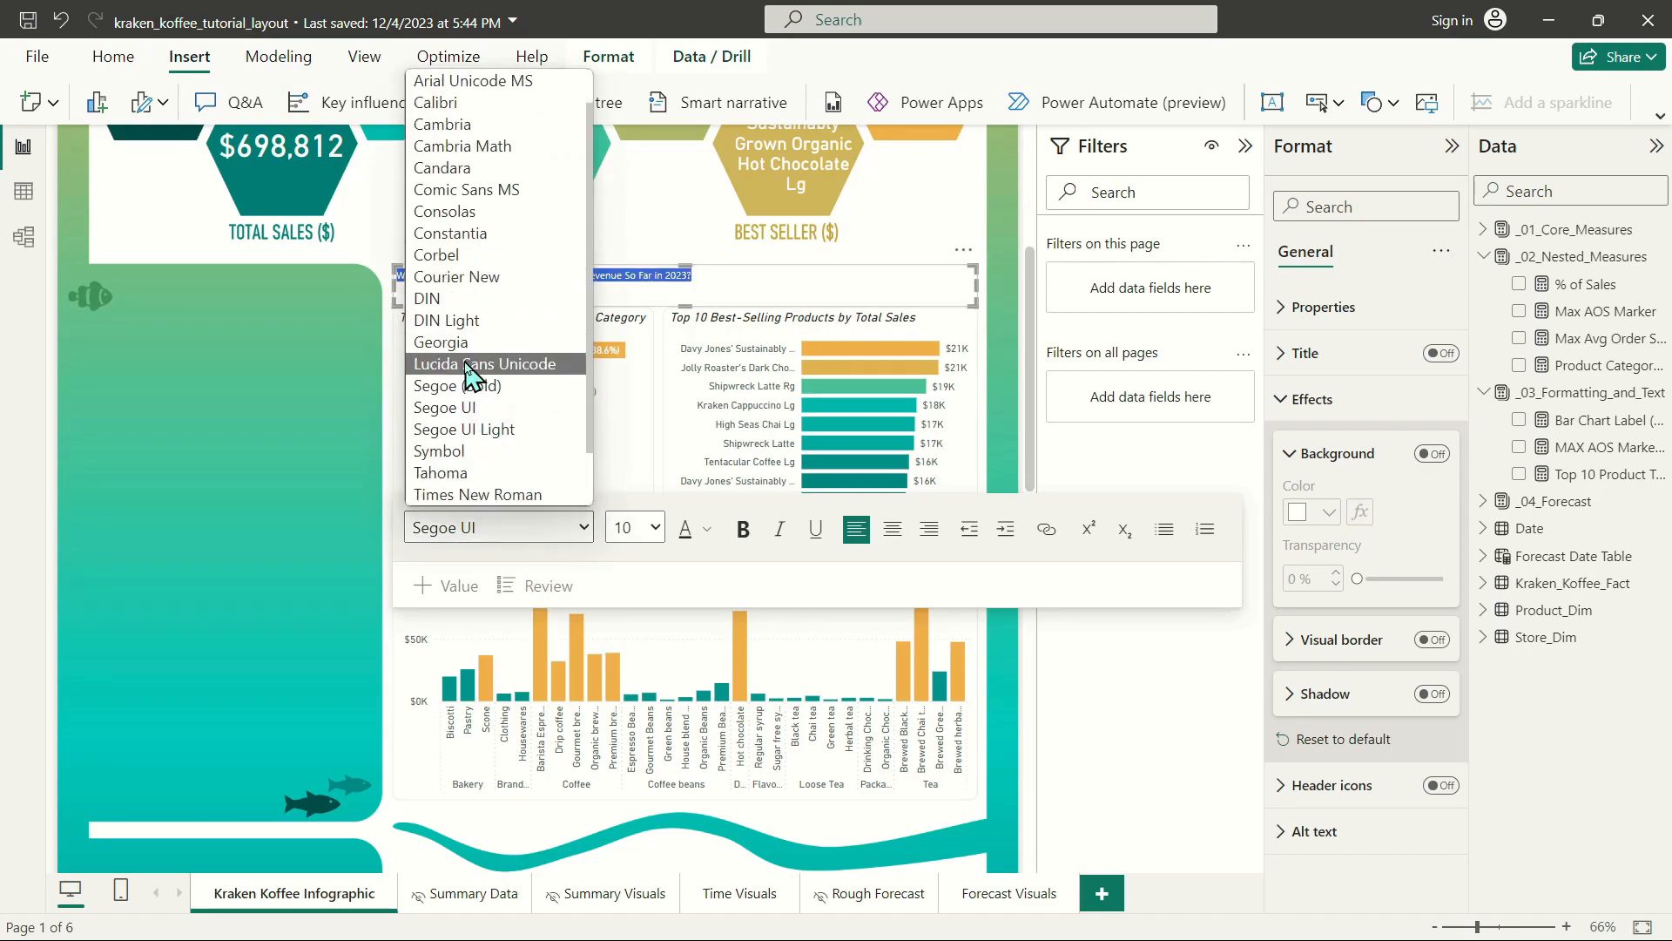
click(426, 297)
click(640, 527)
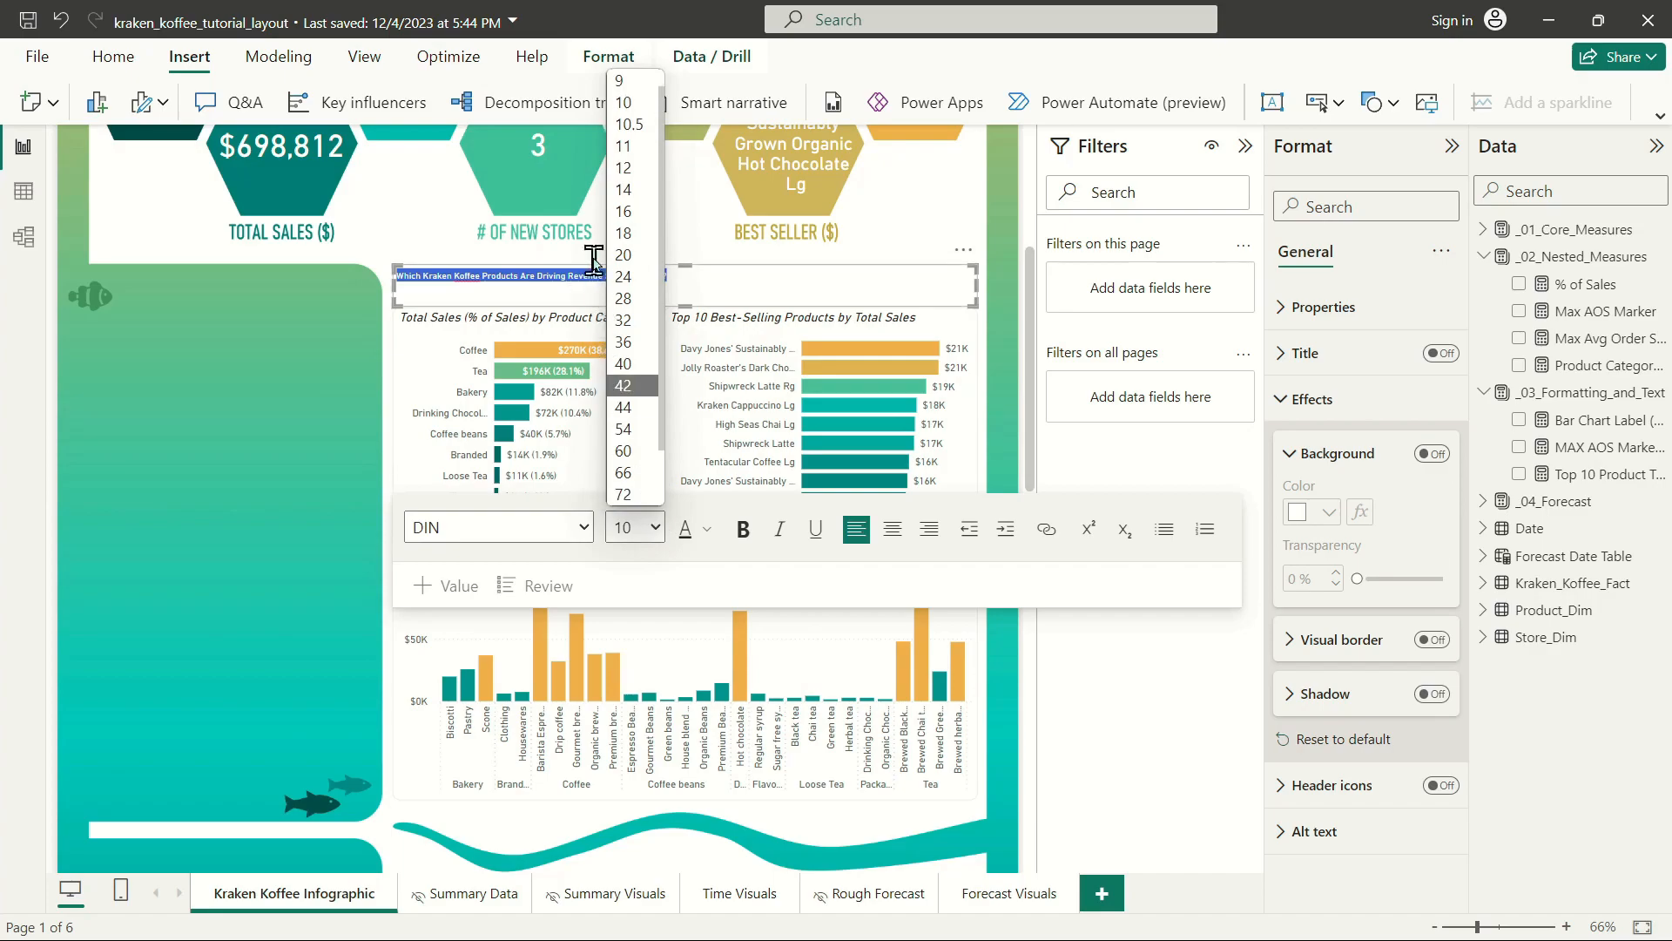
click(632, 254)
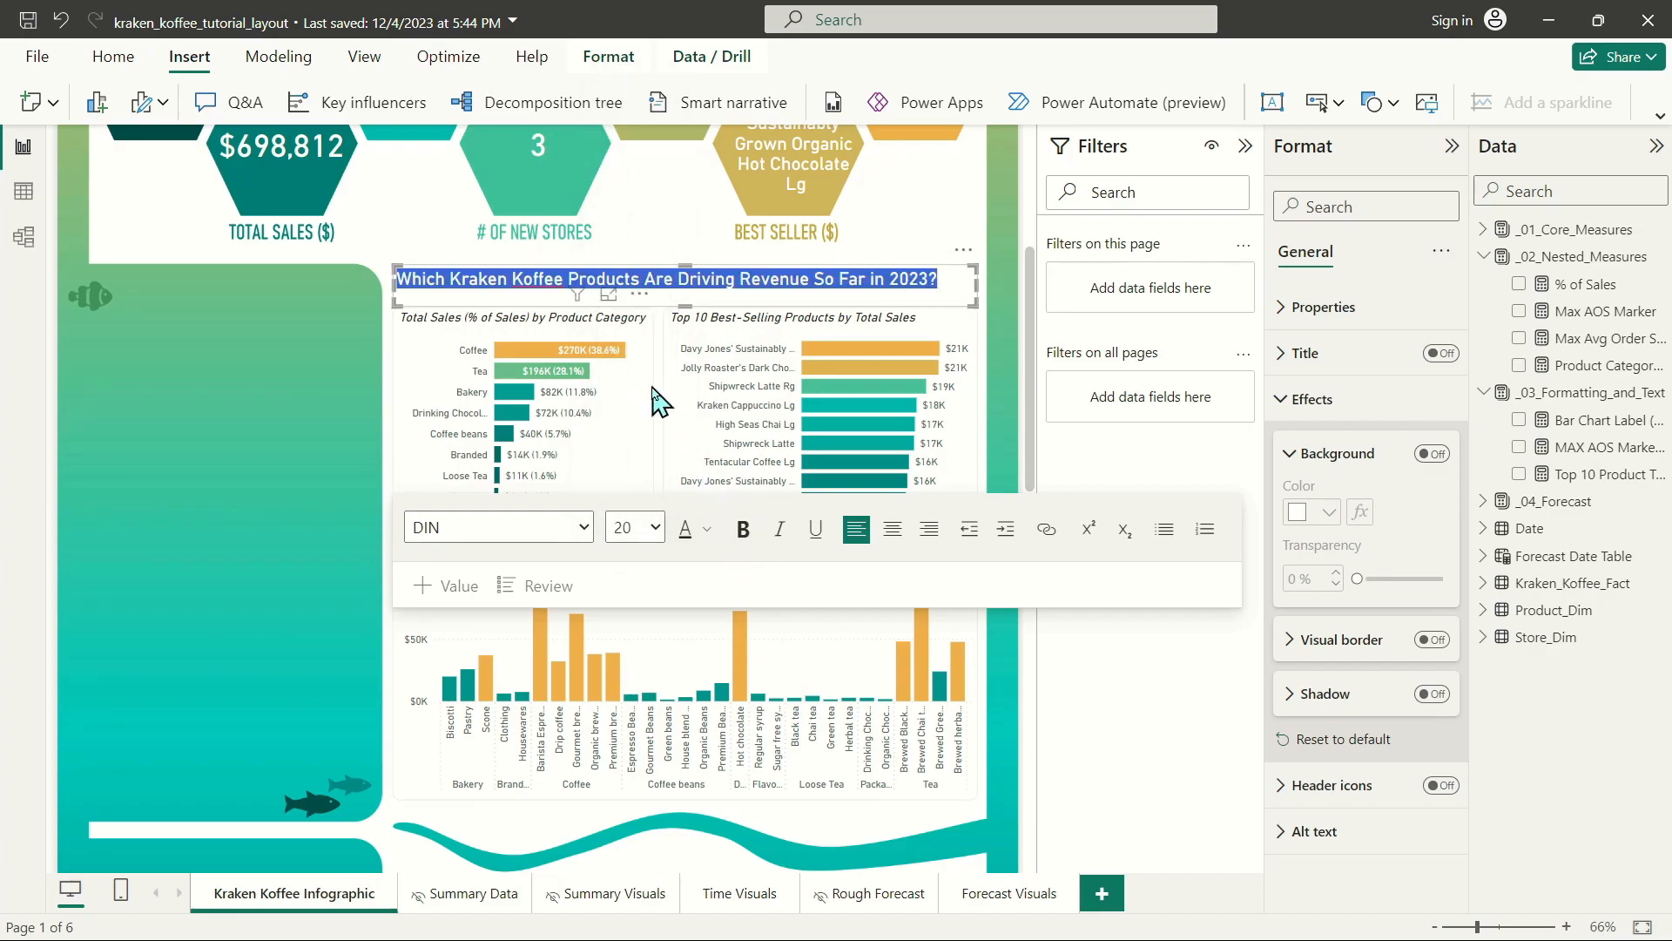
click(655, 529)
click(633, 283)
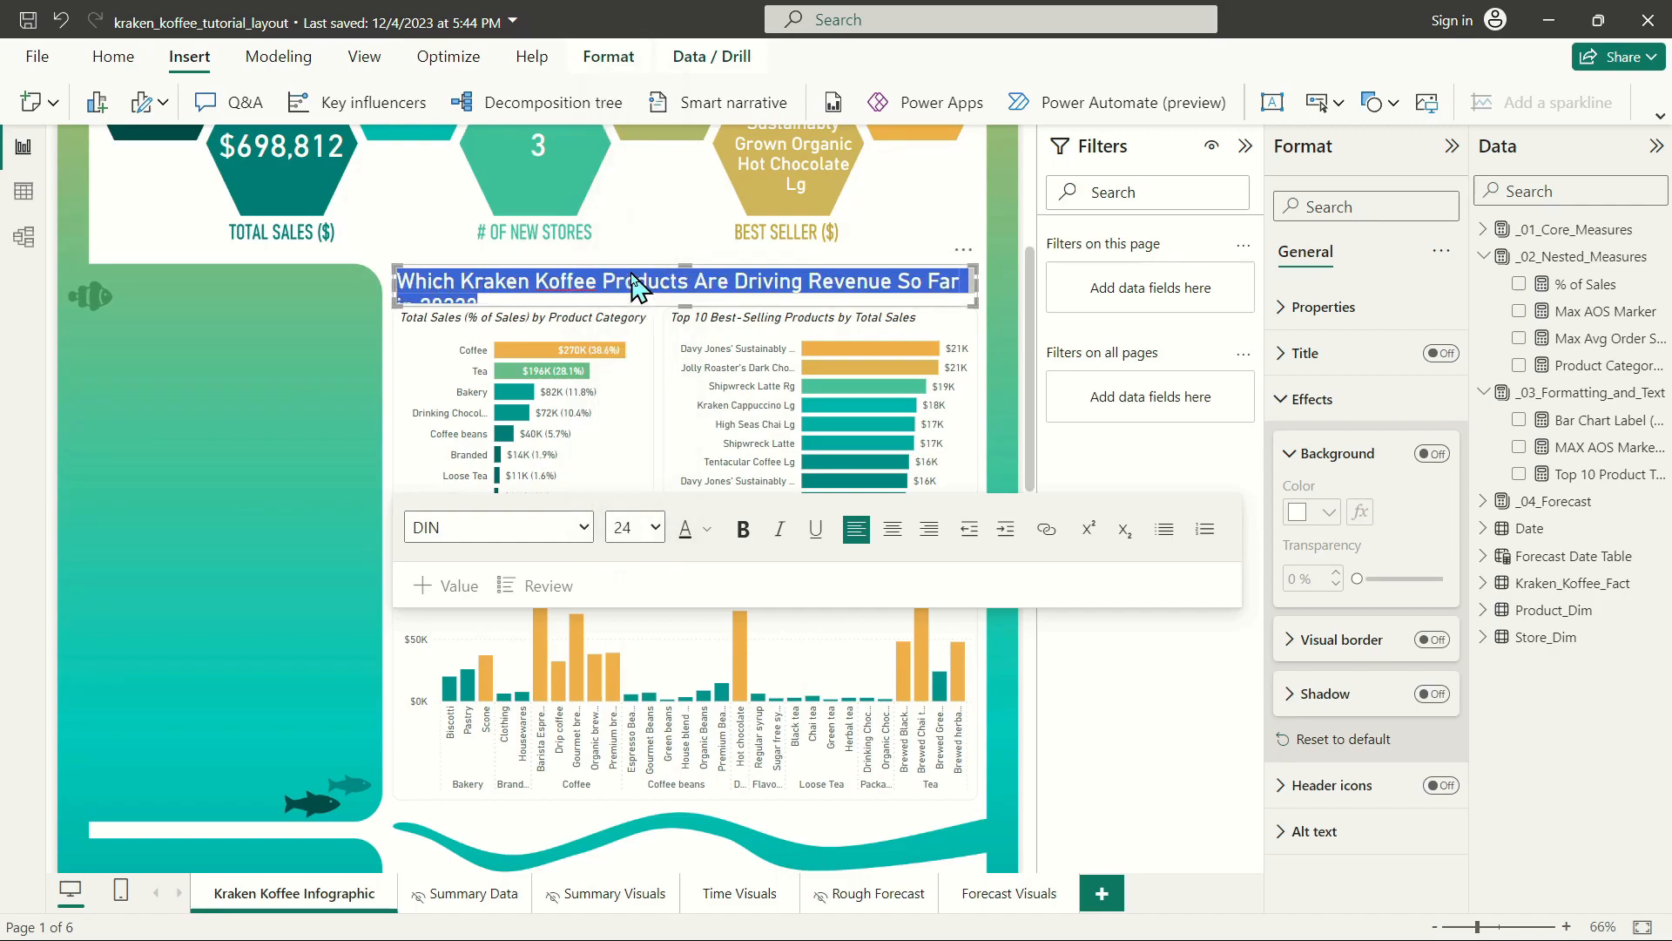
click(655, 529)
click(635, 278)
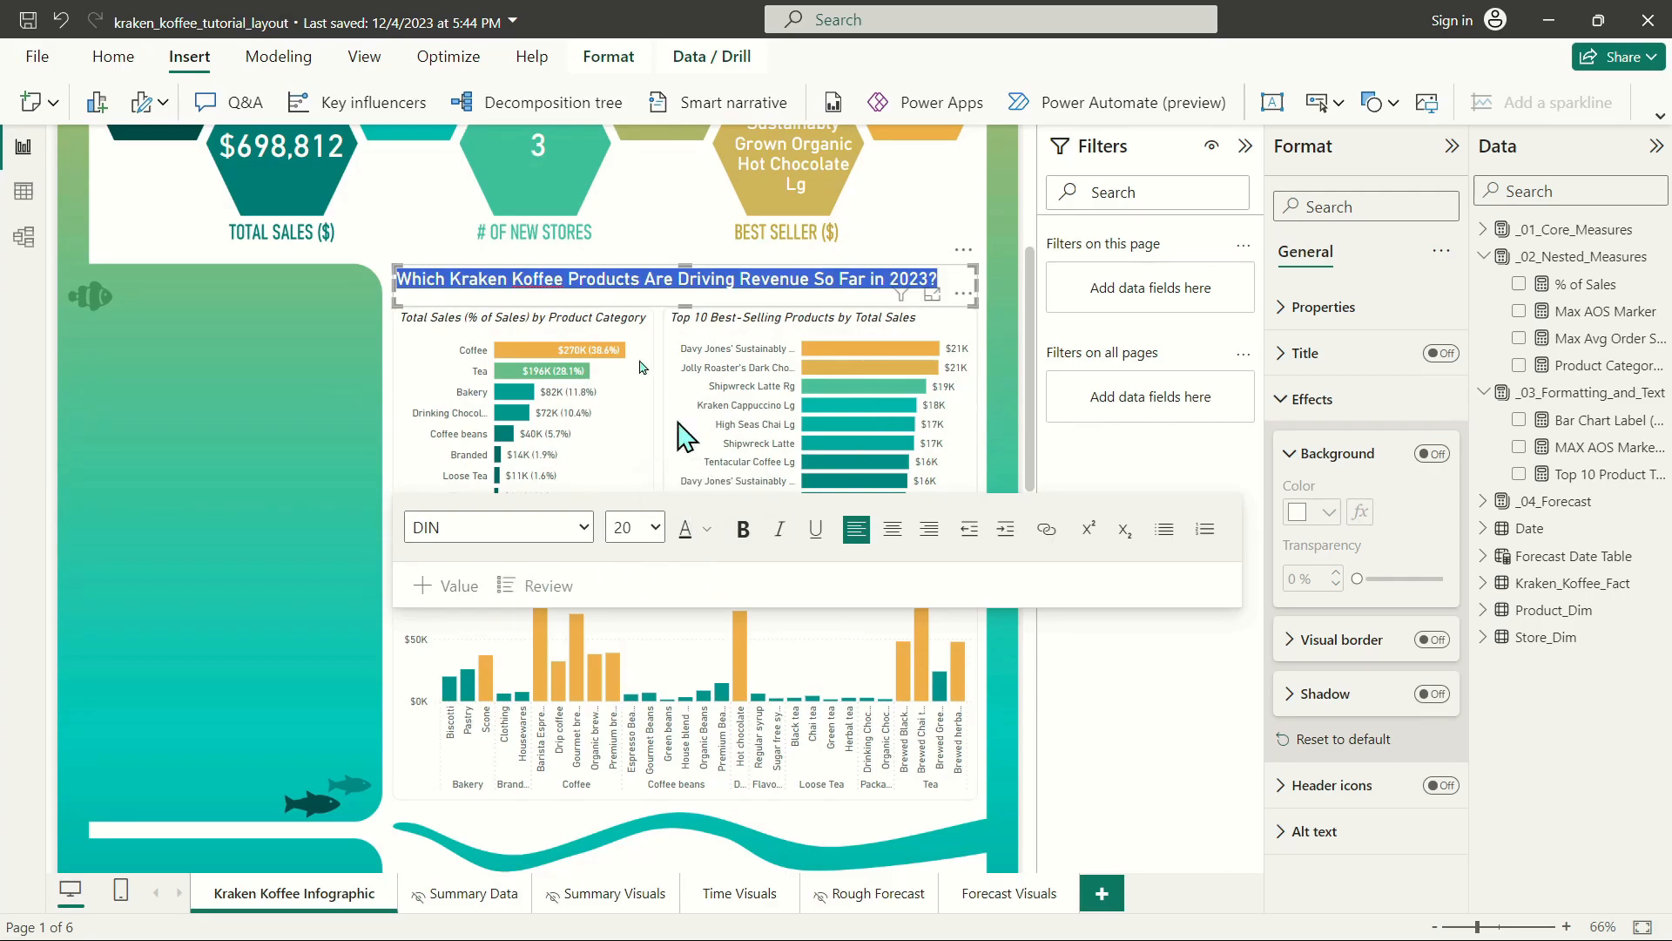
Color the whole heading text dark gray.
click(706, 529)
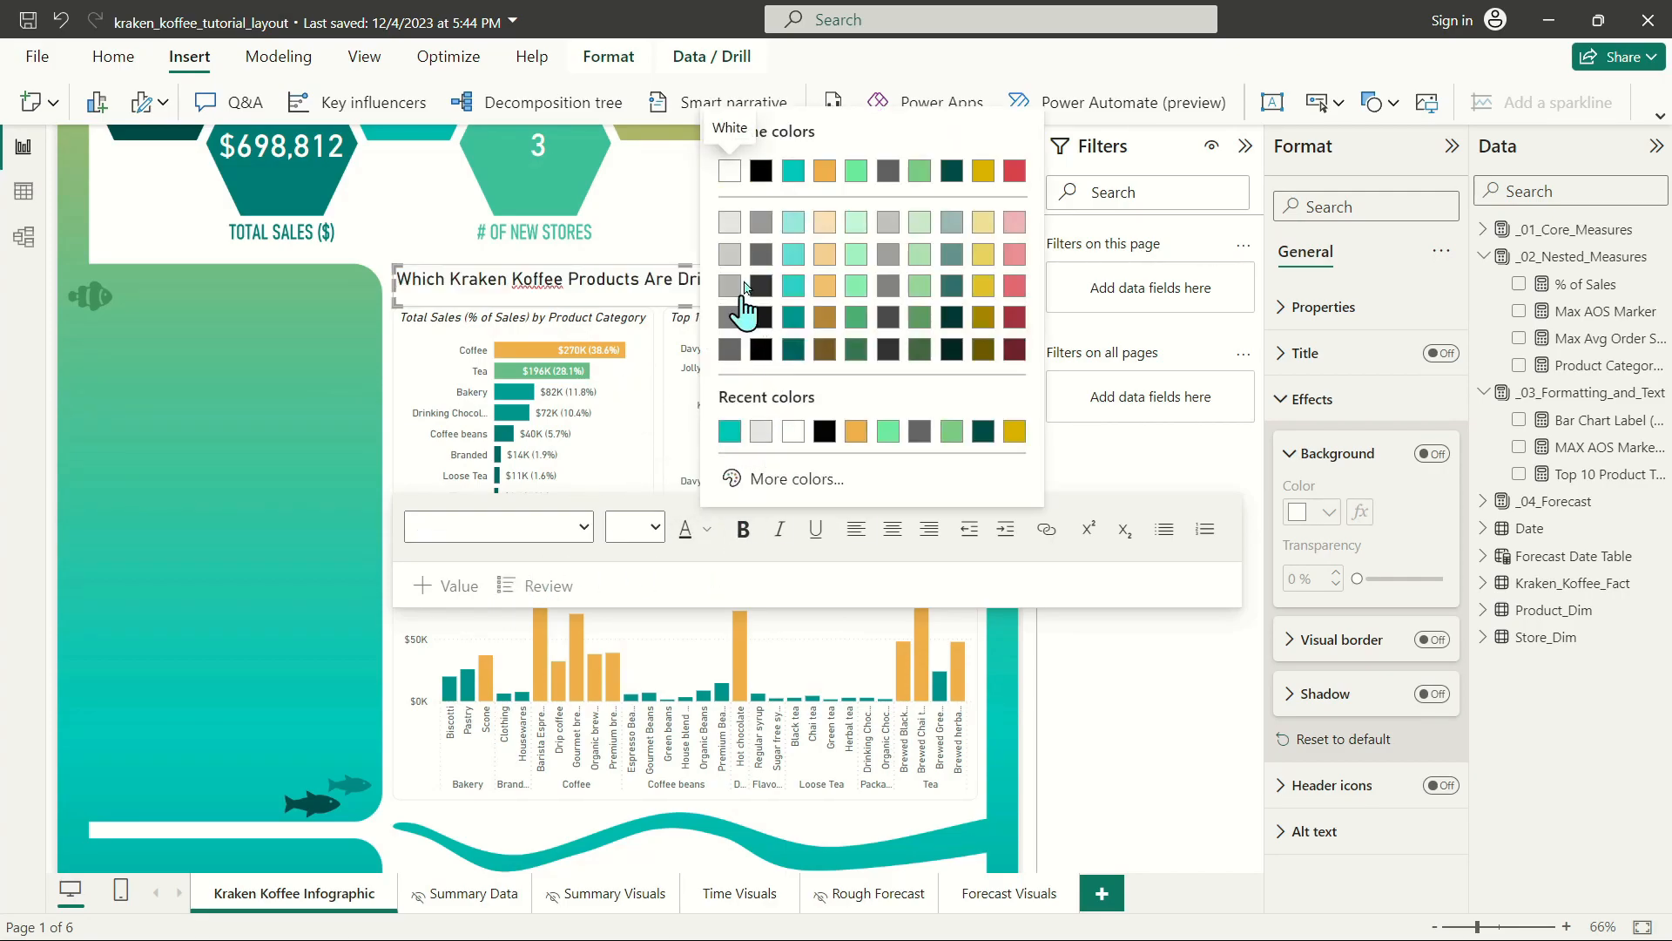
click(761, 254)
click(714, 280)
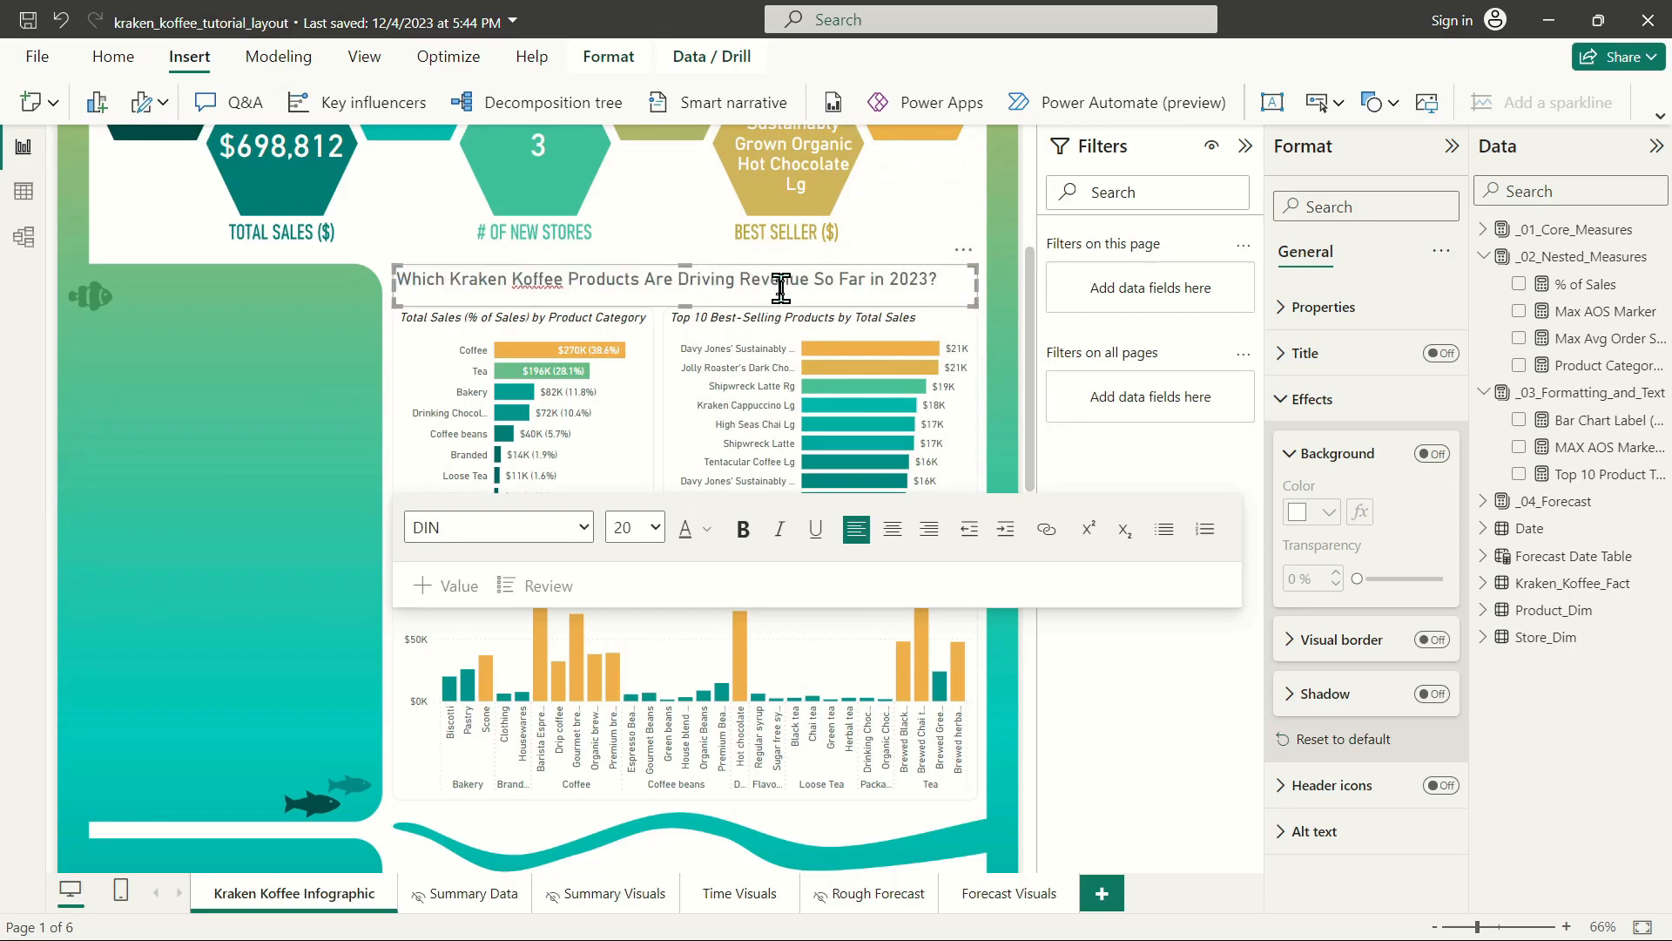
Color the words "Driving Revenue" in the heading orange with theme color 2, #EFB251.
drag(680, 278, 810, 277)
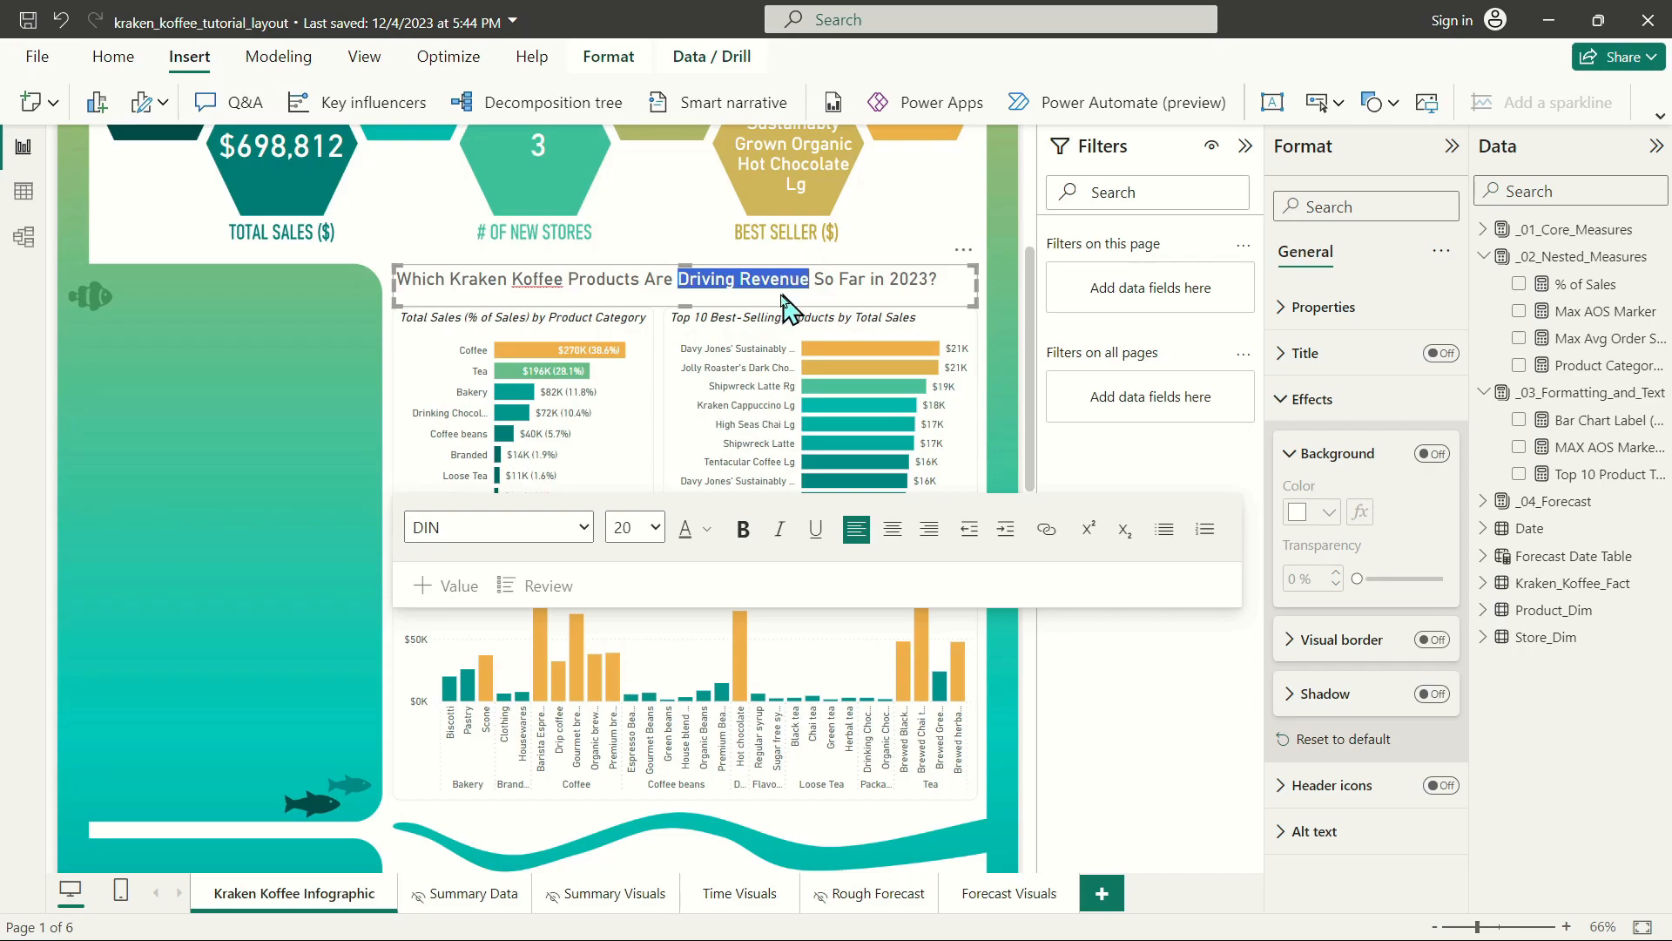
click(706, 528)
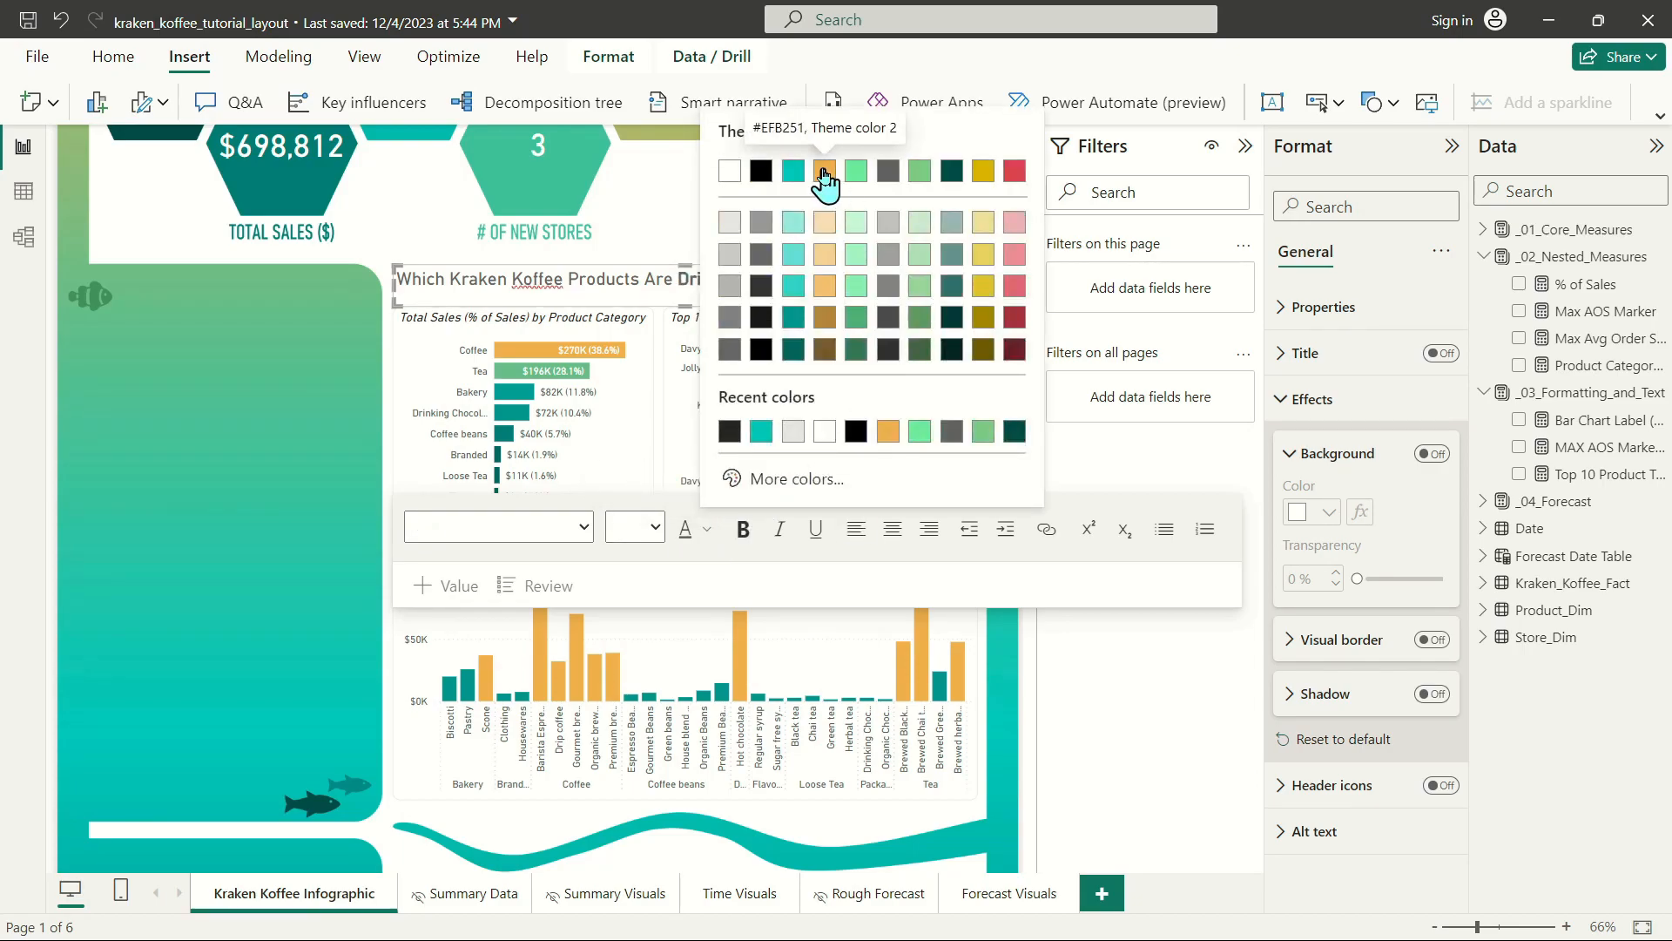
click(825, 173)
click(853, 281)
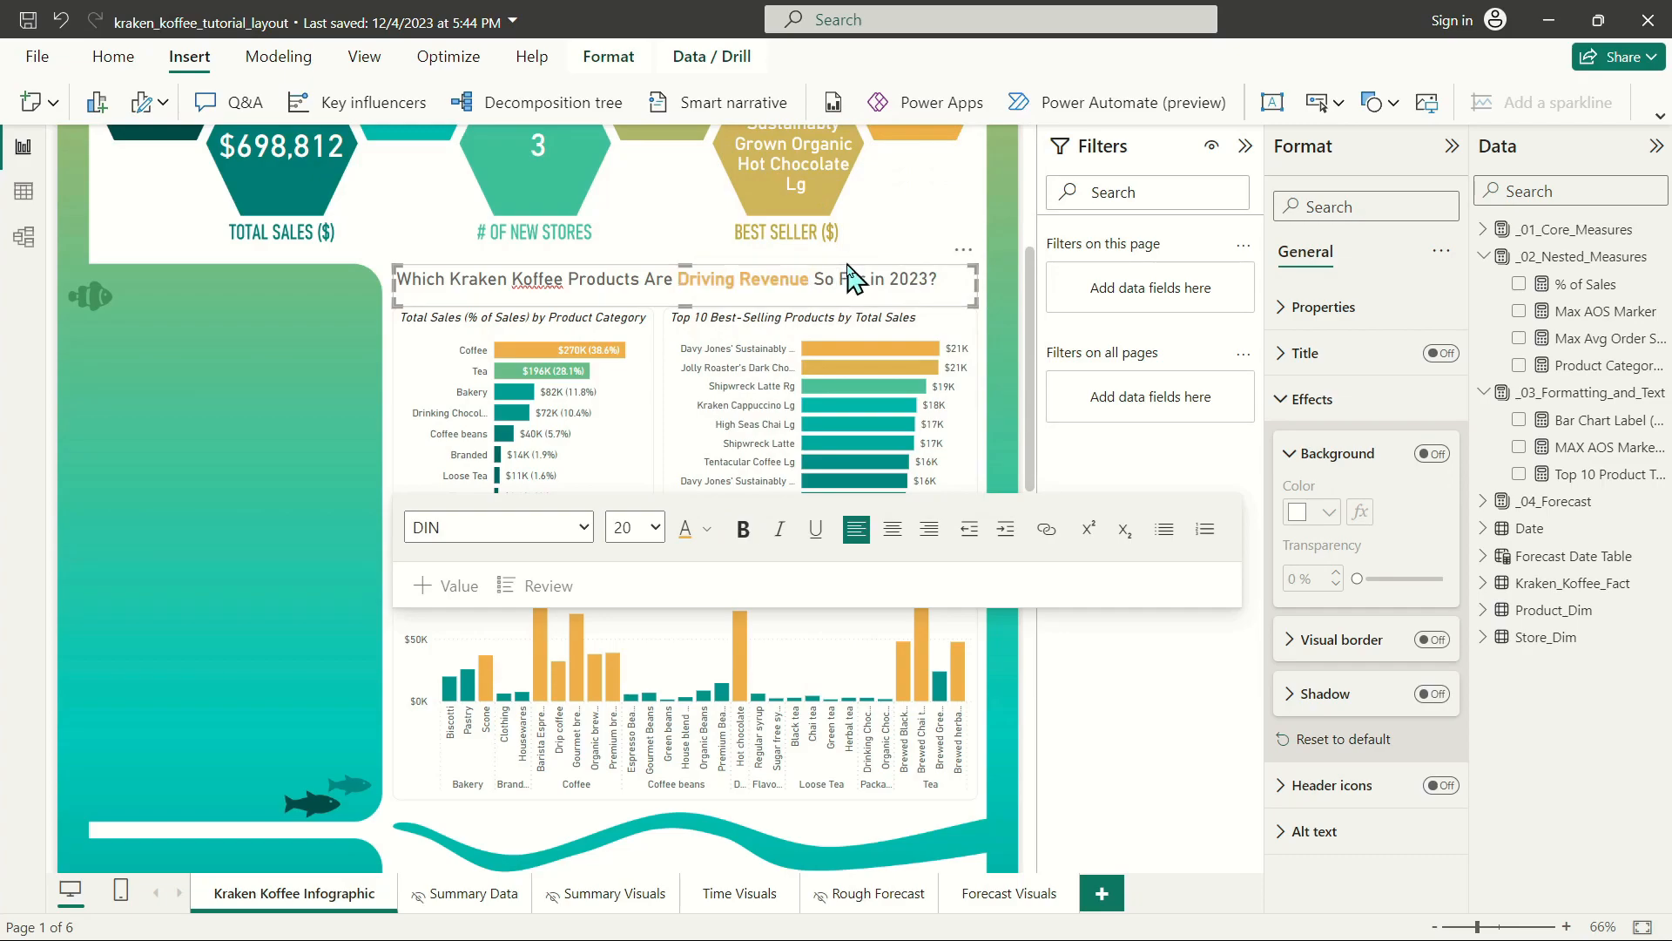
Move the heading text box slightly down, closer to the bar chart titles, and deselect it.
click(853, 270)
key(Escape)
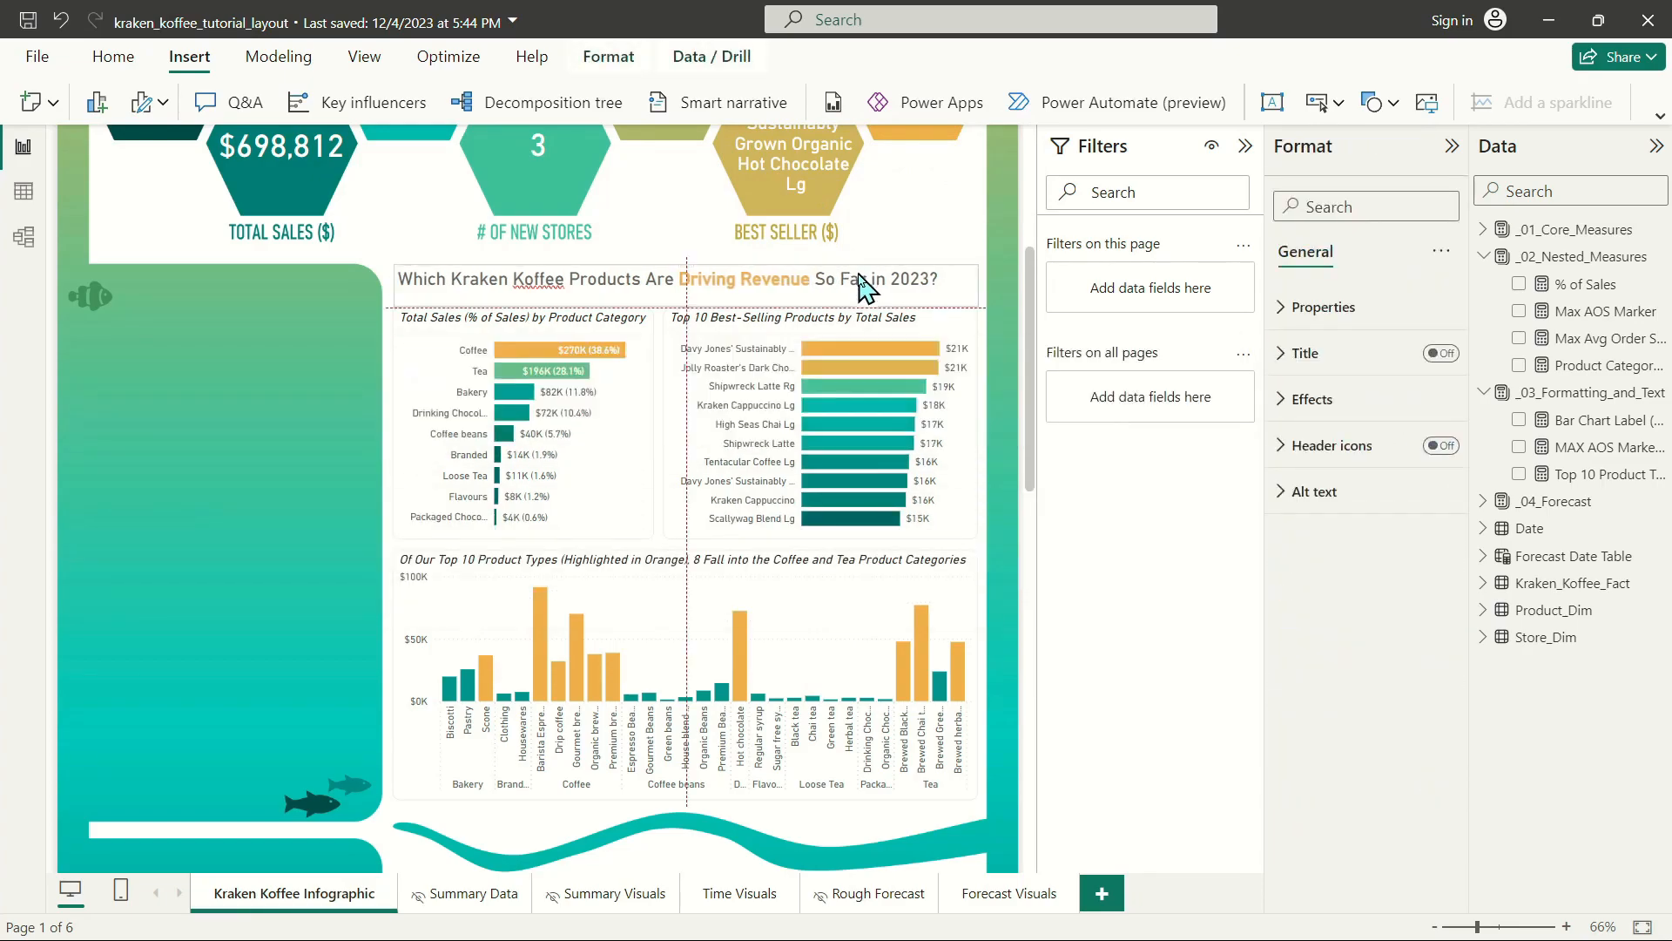
click(854, 287)
key(Escape)
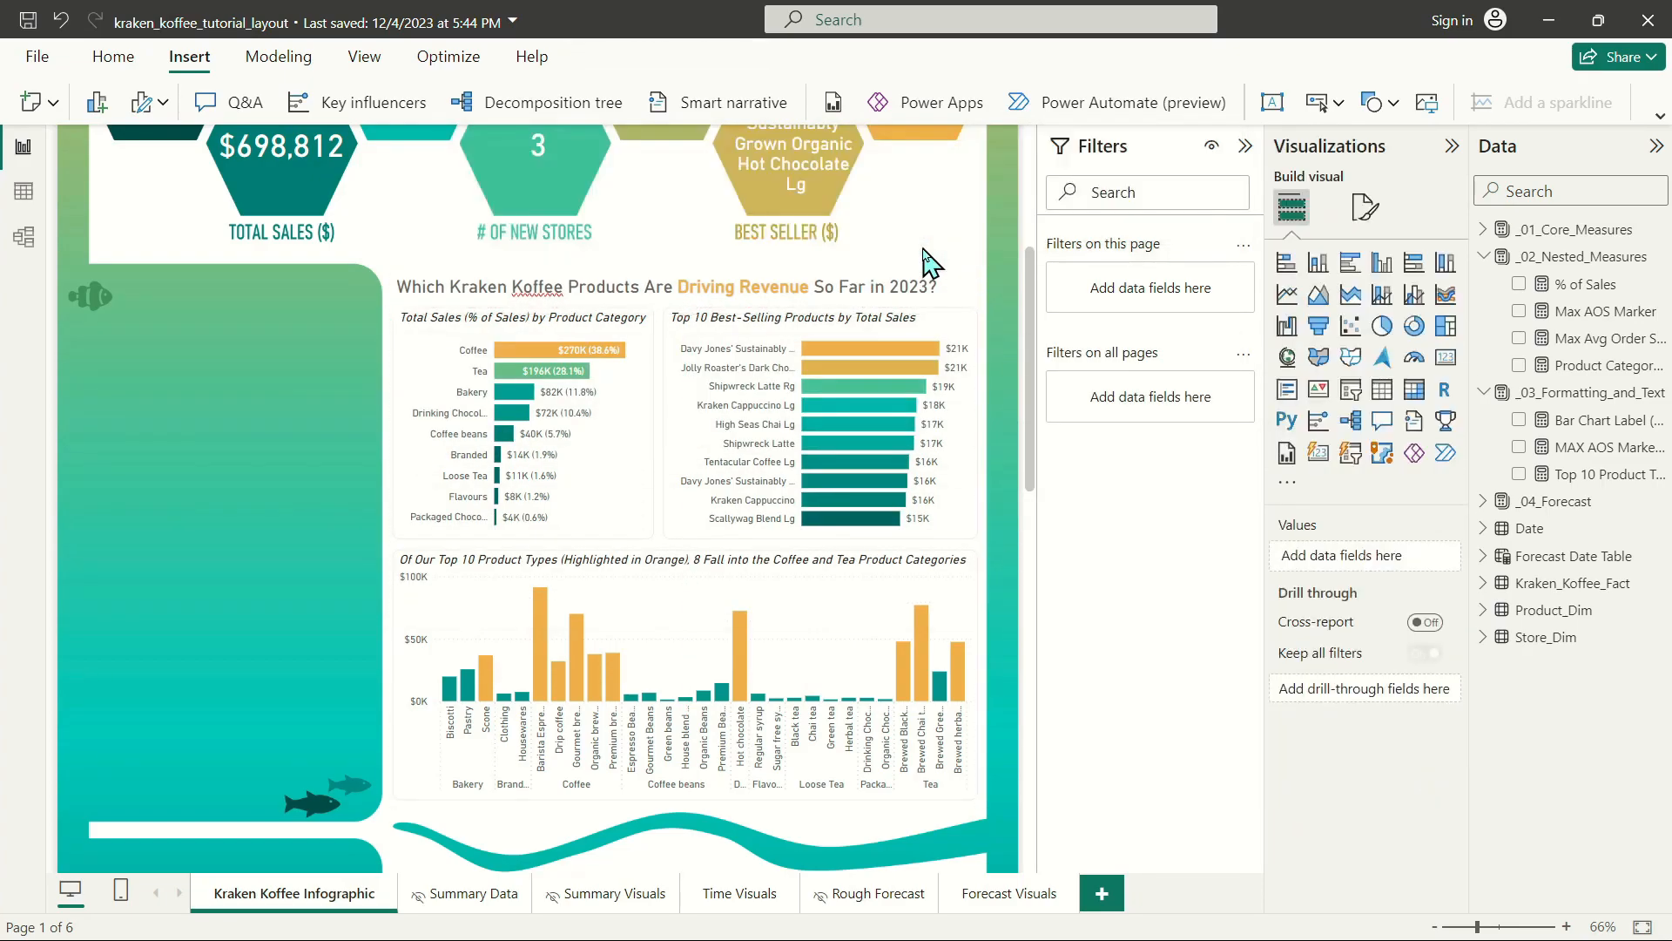
Review the infographic layout, then examine the donut chart, combo chart and heat map on the Time Visuals page.
scroll(939, 518, up, 2)
scroll(941, 523, up, 2)
scroll(941, 522, down, 4)
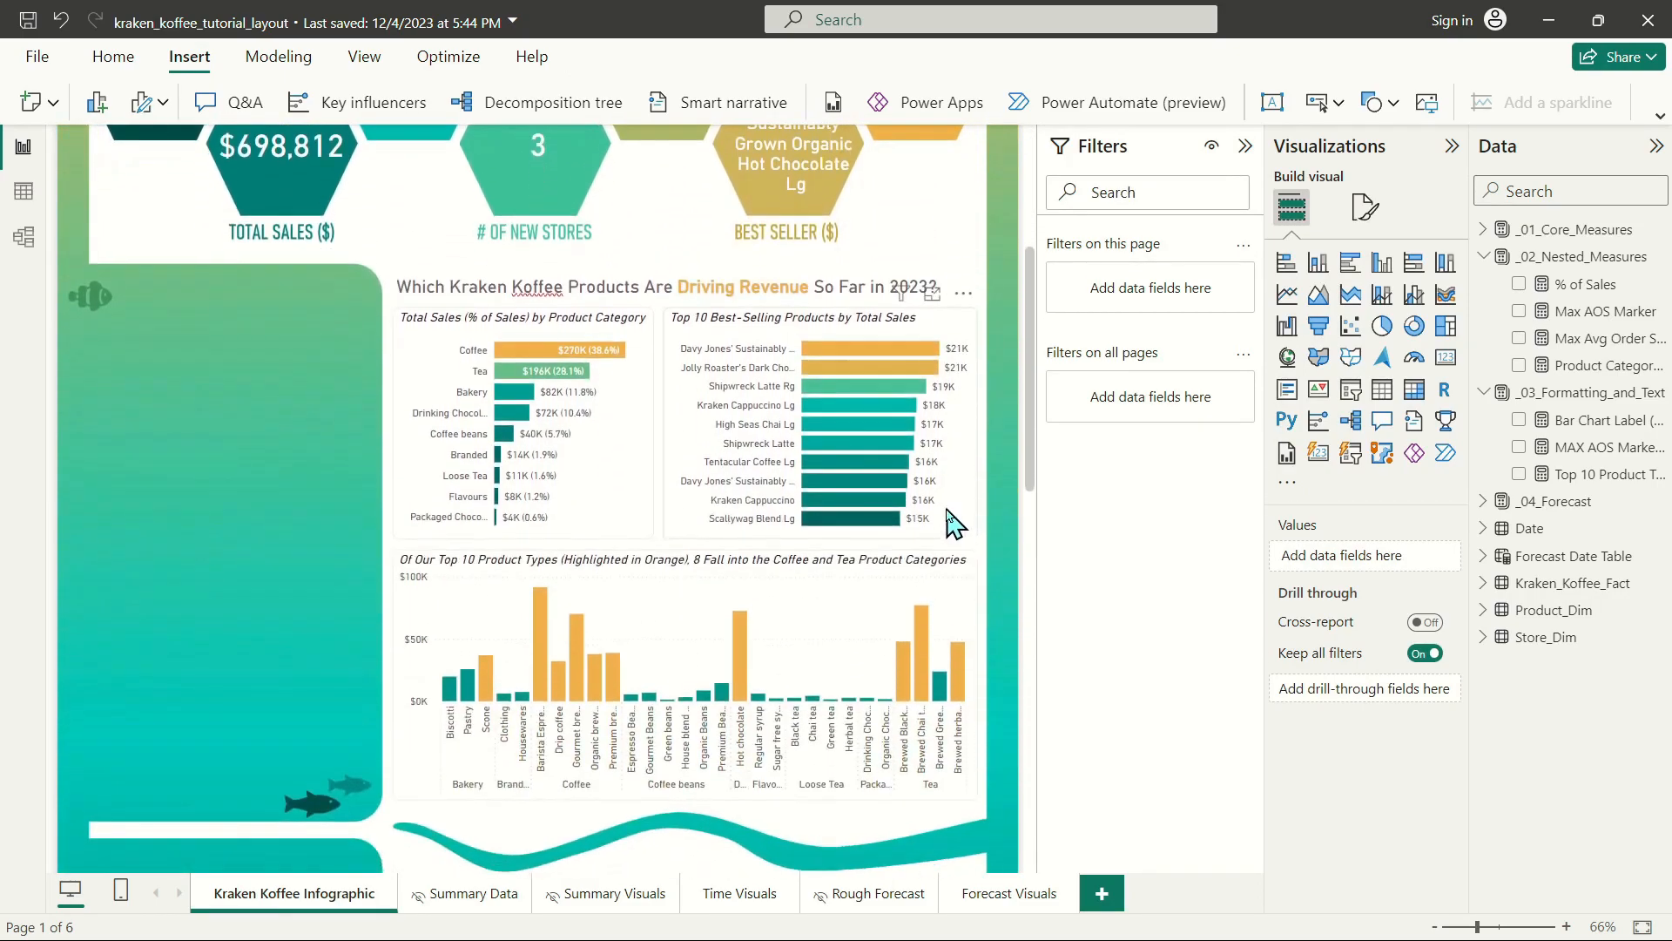
scroll(610, 437, down, 6)
scroll(614, 435, up, 2)
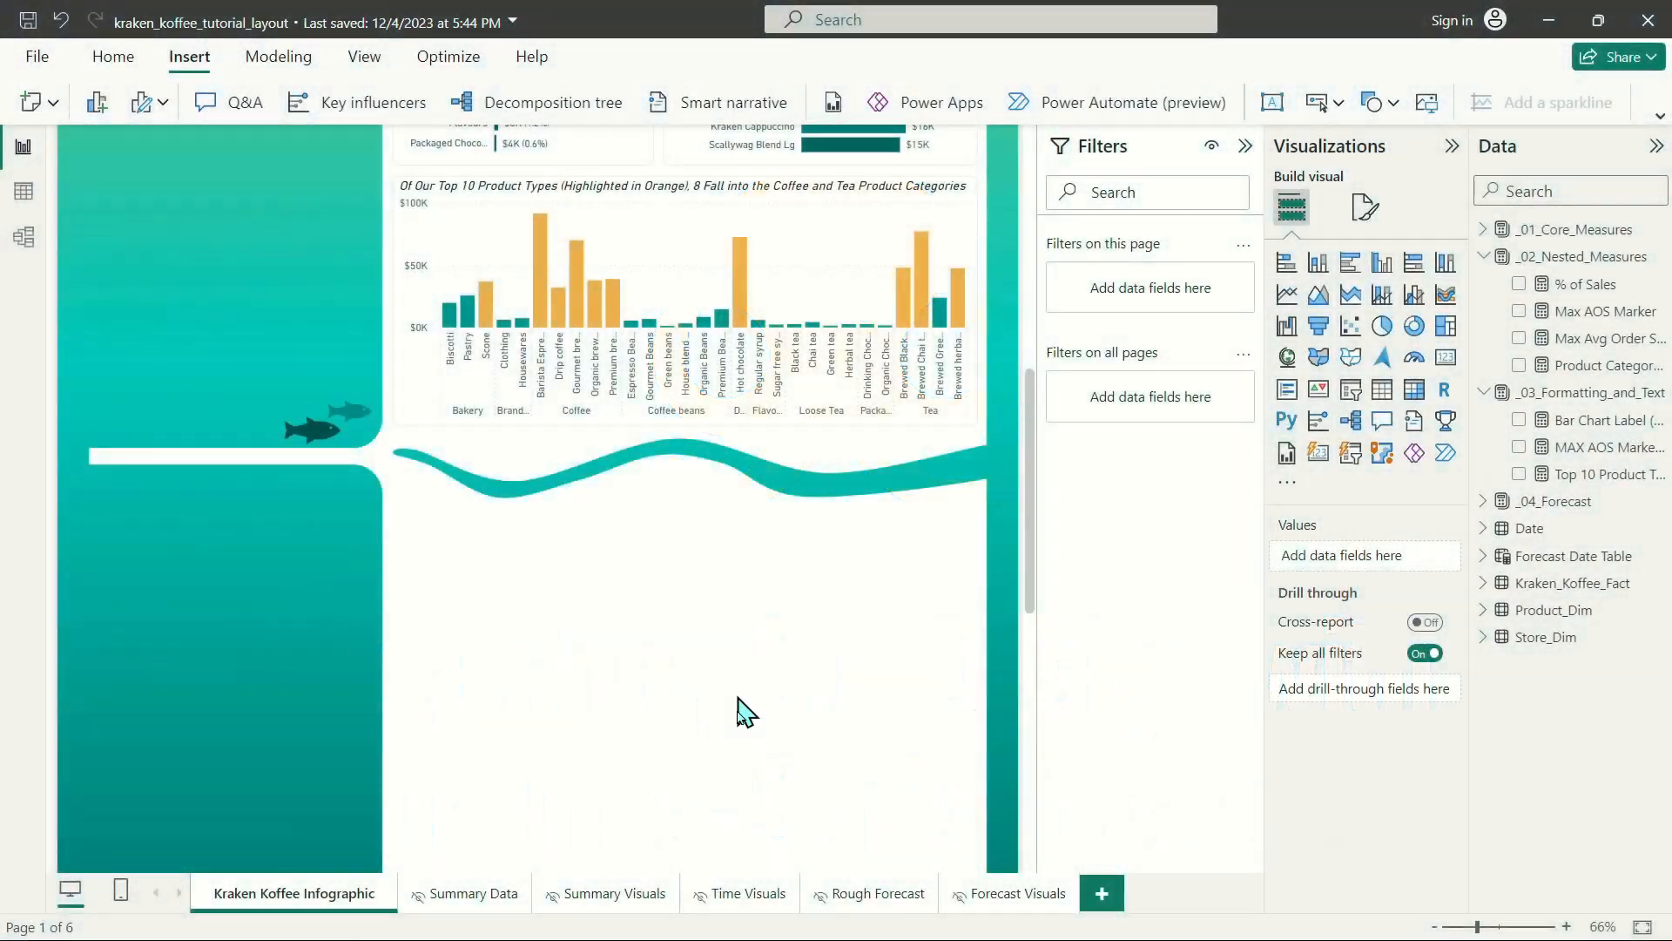
click(752, 891)
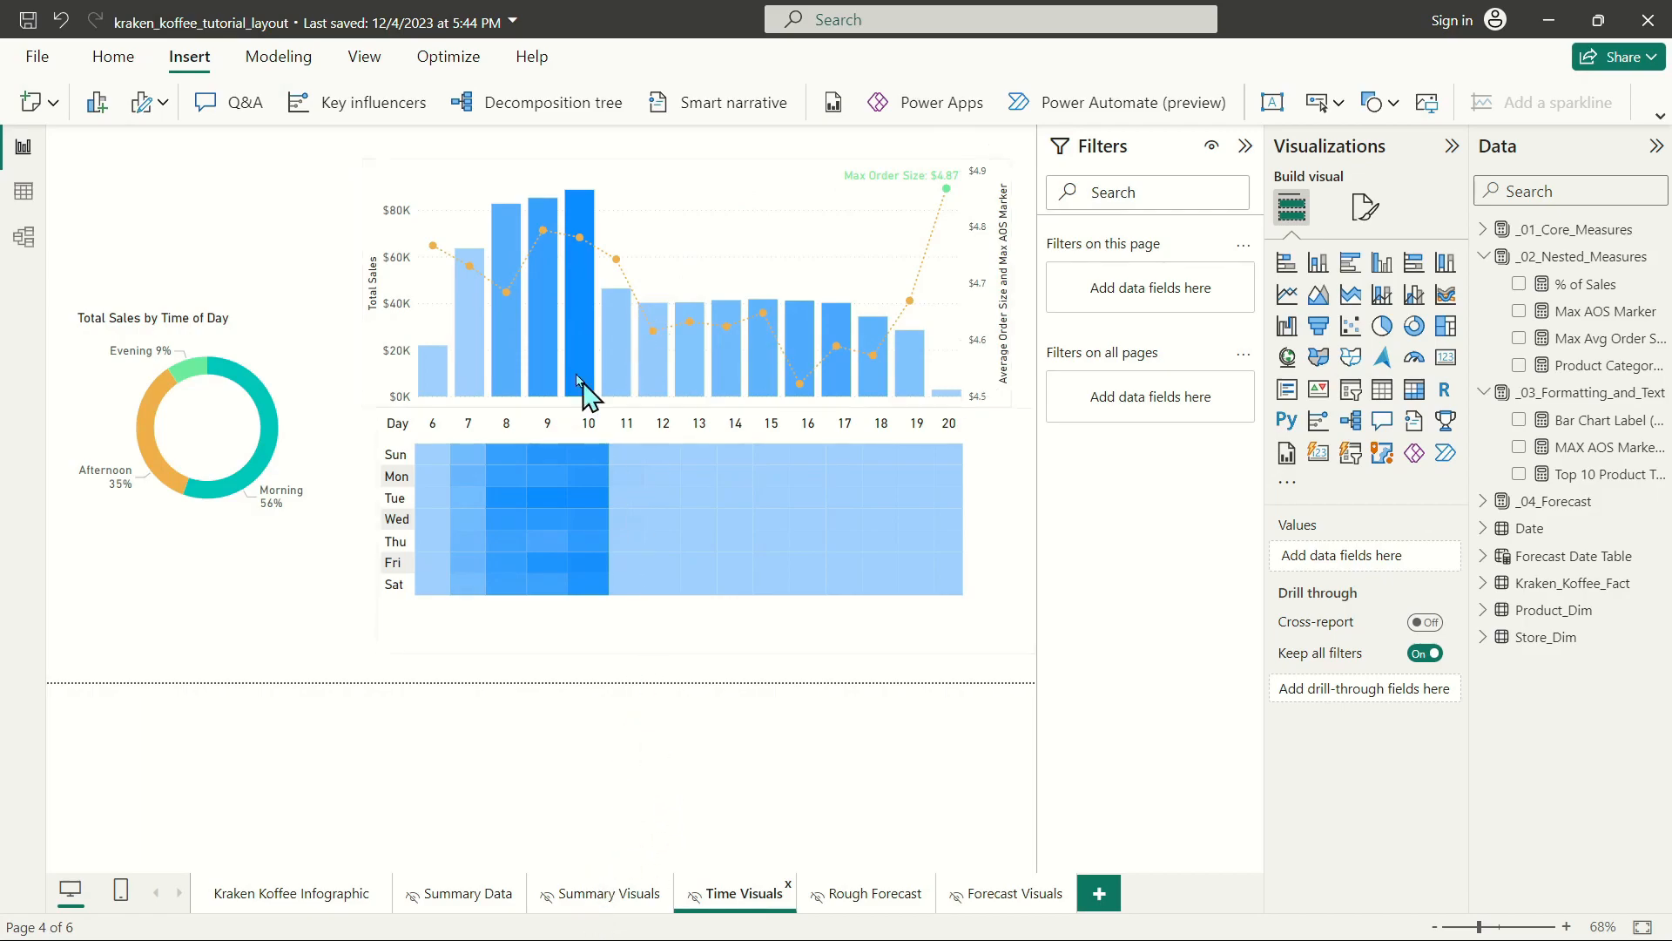
drag(345, 139, 969, 655)
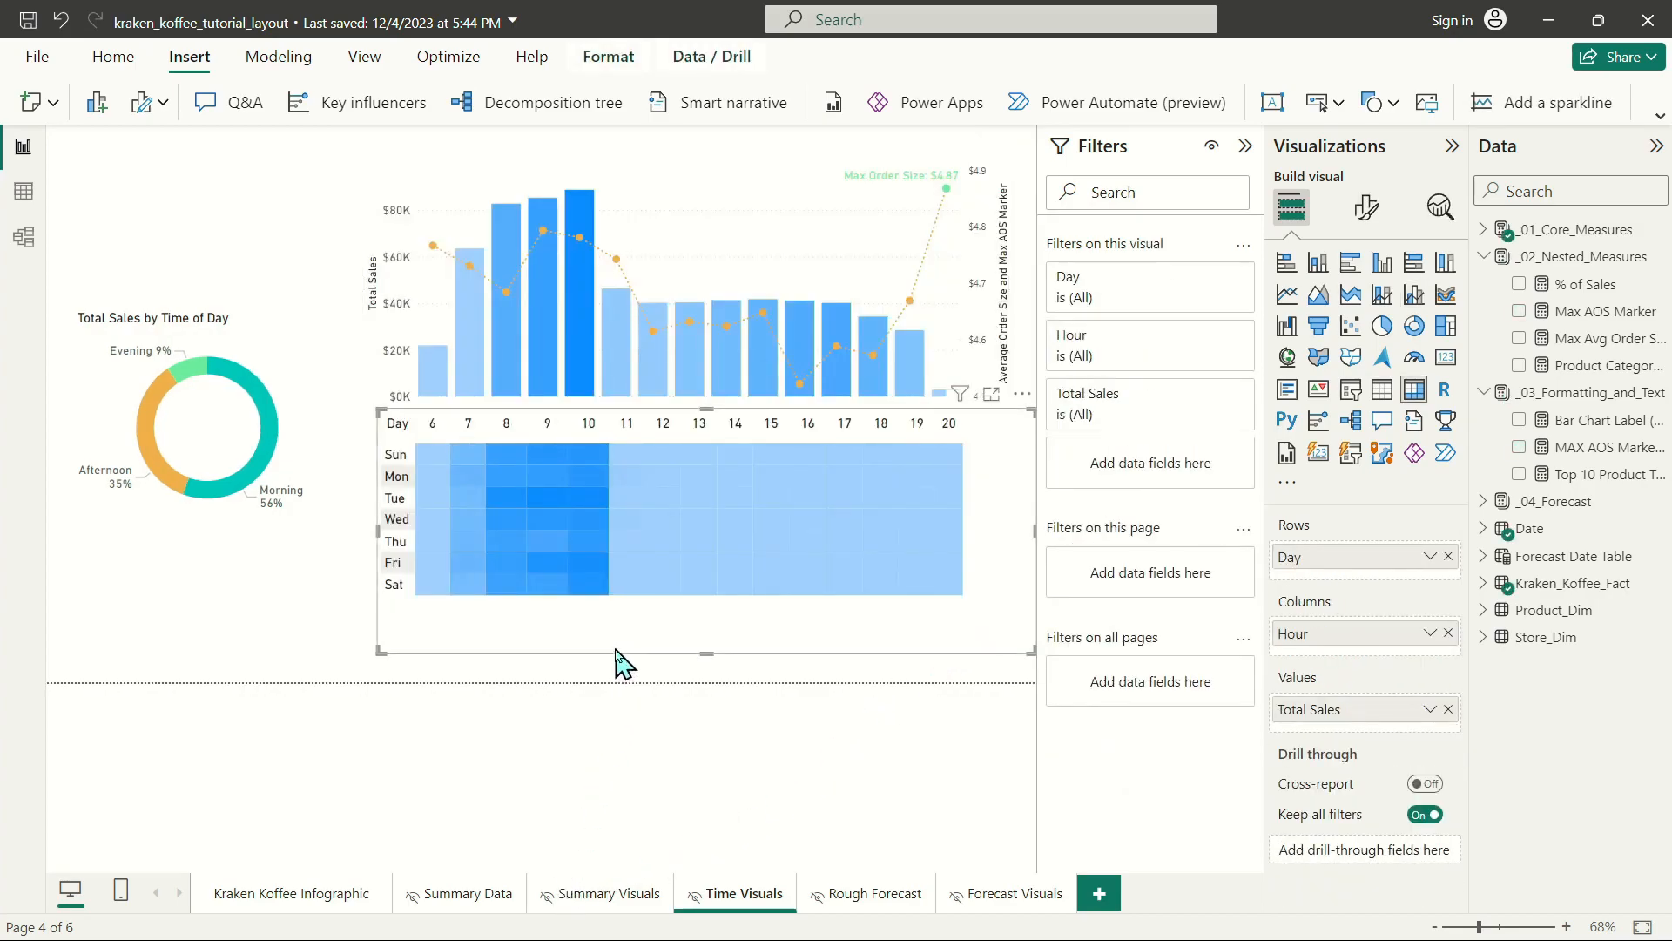
click(620, 688)
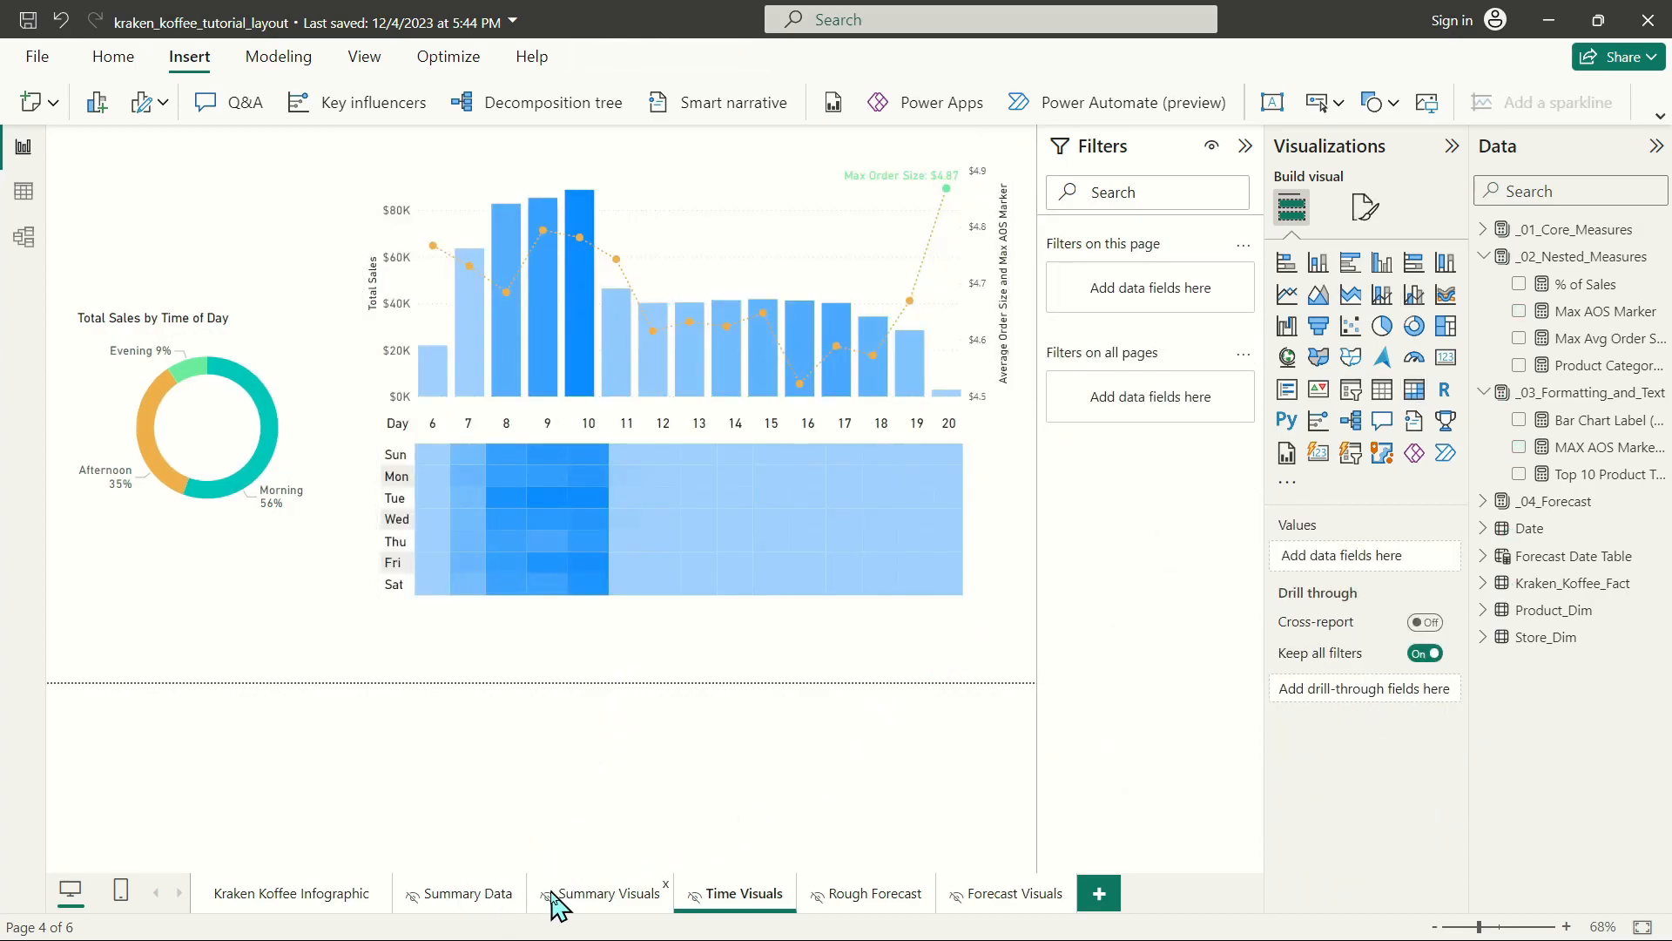
Duplicate the product revenue heading on the Kraken Koffee Infographic page and place the copy just below the wavy divider.
click(329, 899)
scroll(530, 572, down, 15)
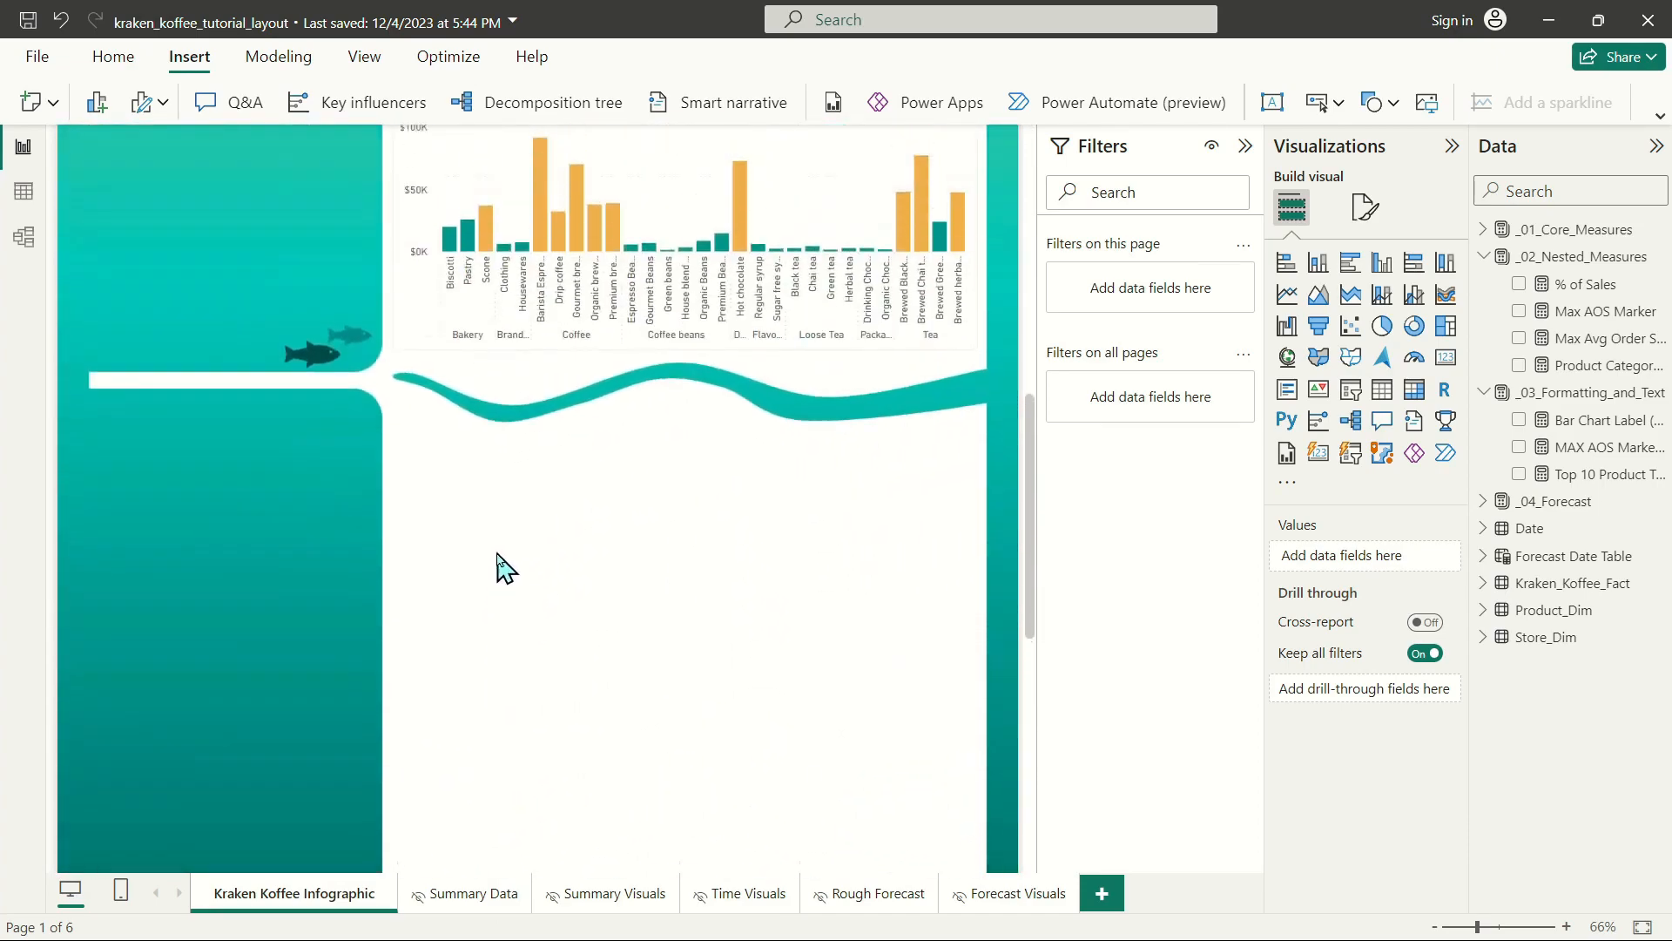
scroll(583, 464, up, 5)
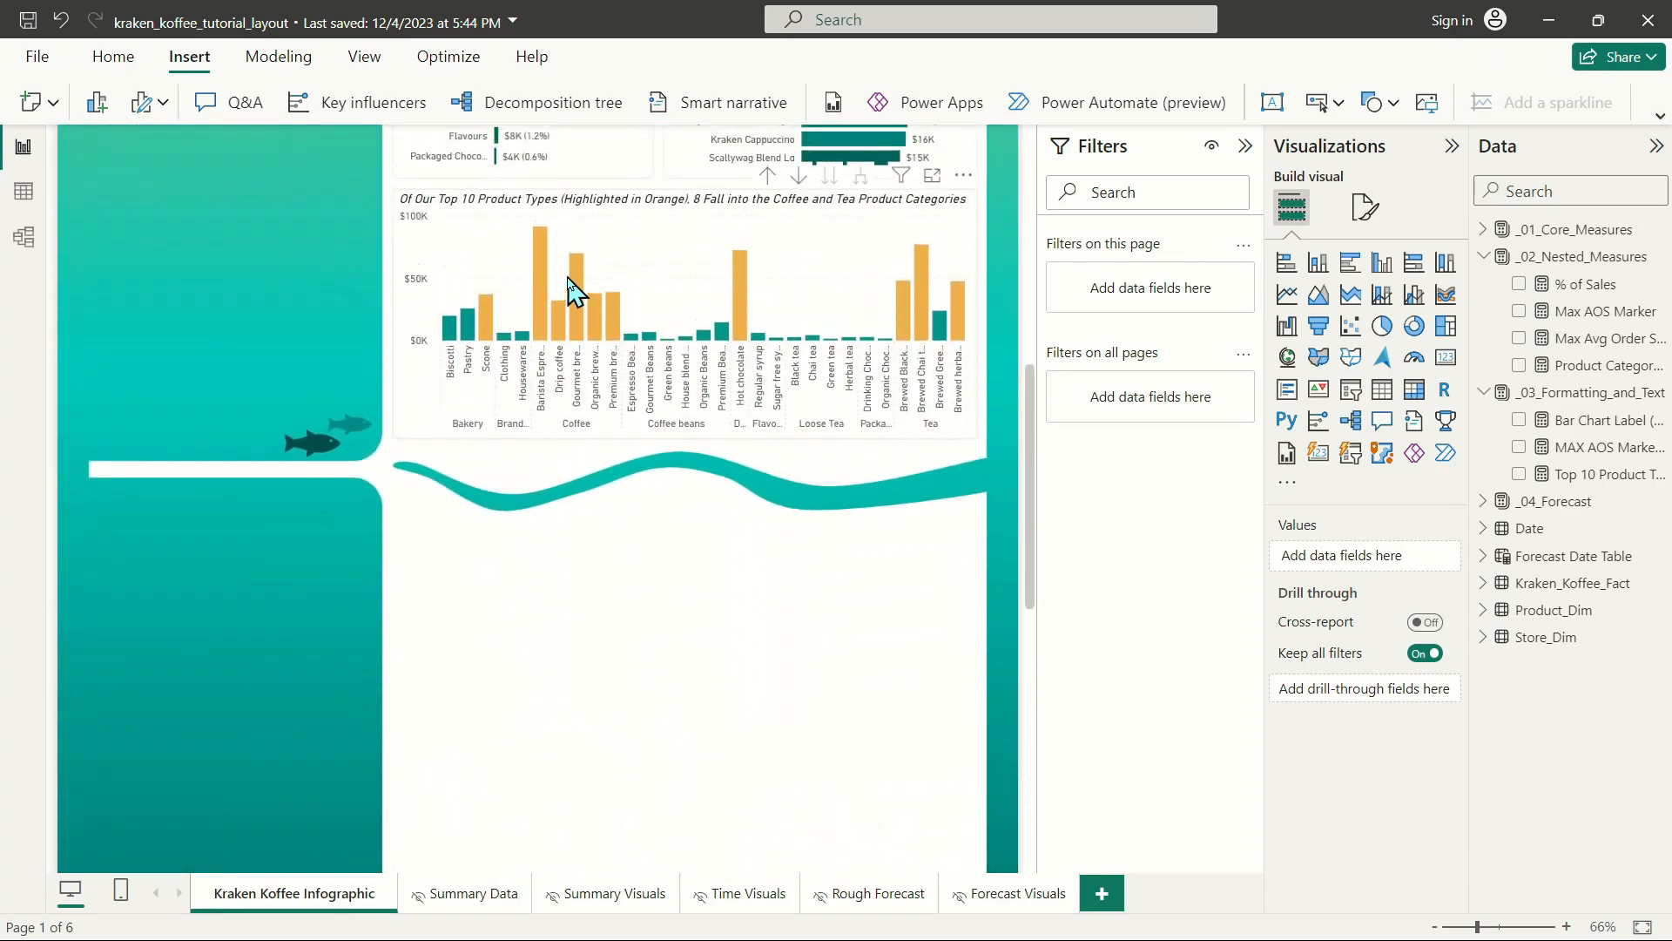
click(556, 286)
click(555, 275)
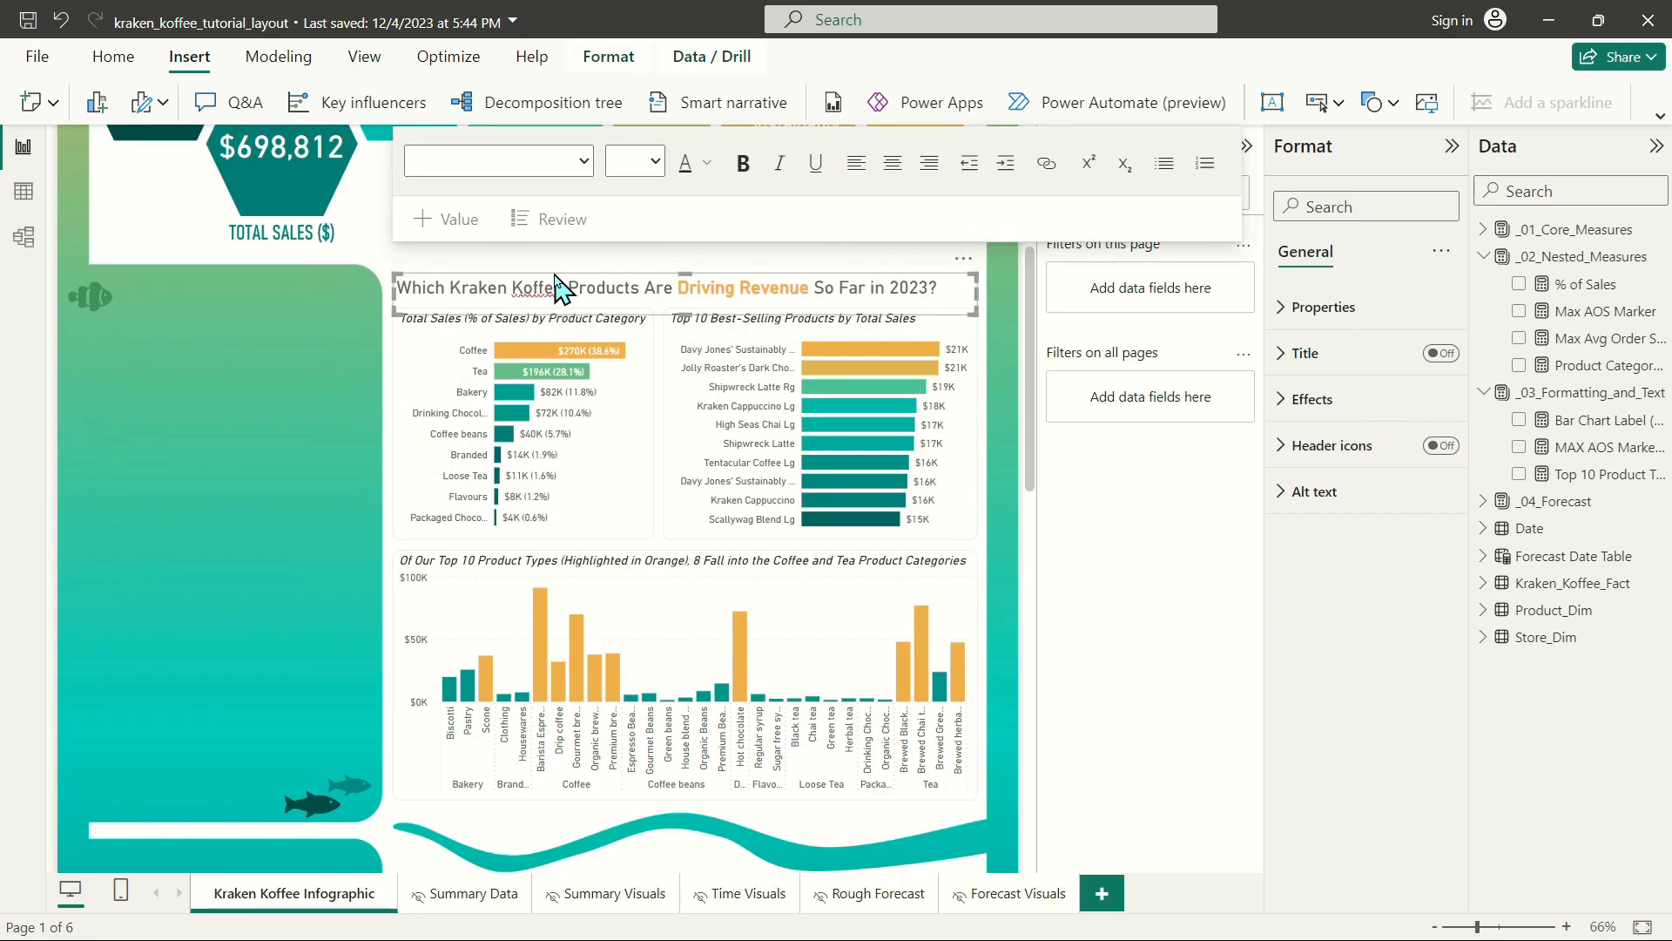
key(ctrl+v)
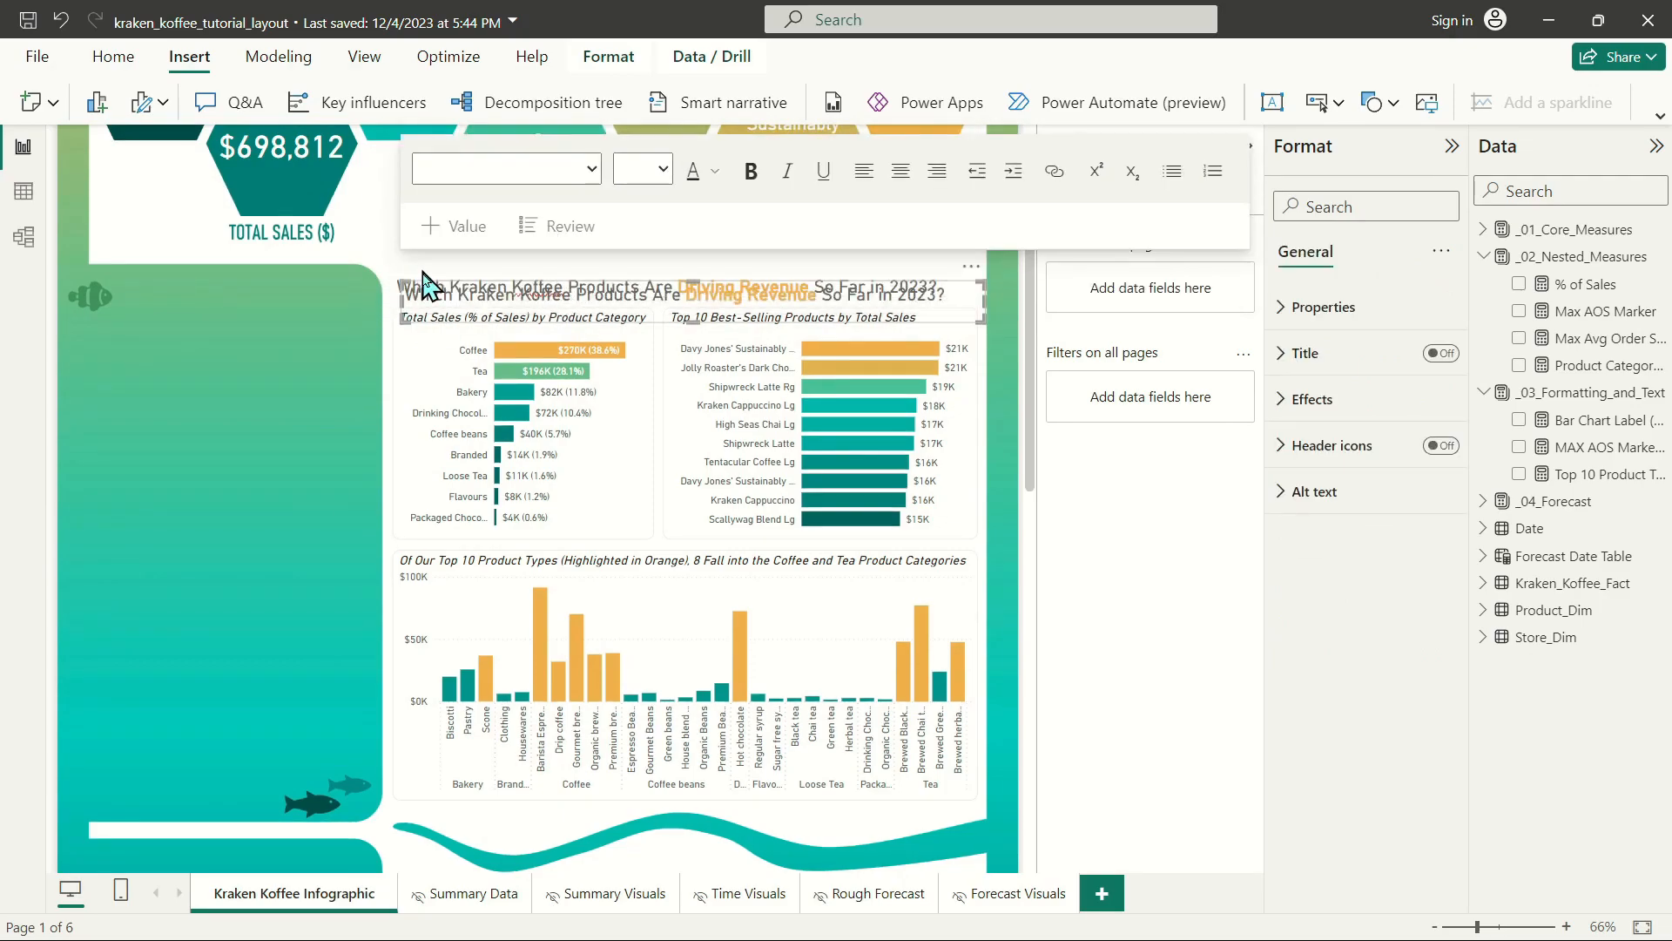
drag(421, 296, 414, 871)
scroll(374, 581, down, 4)
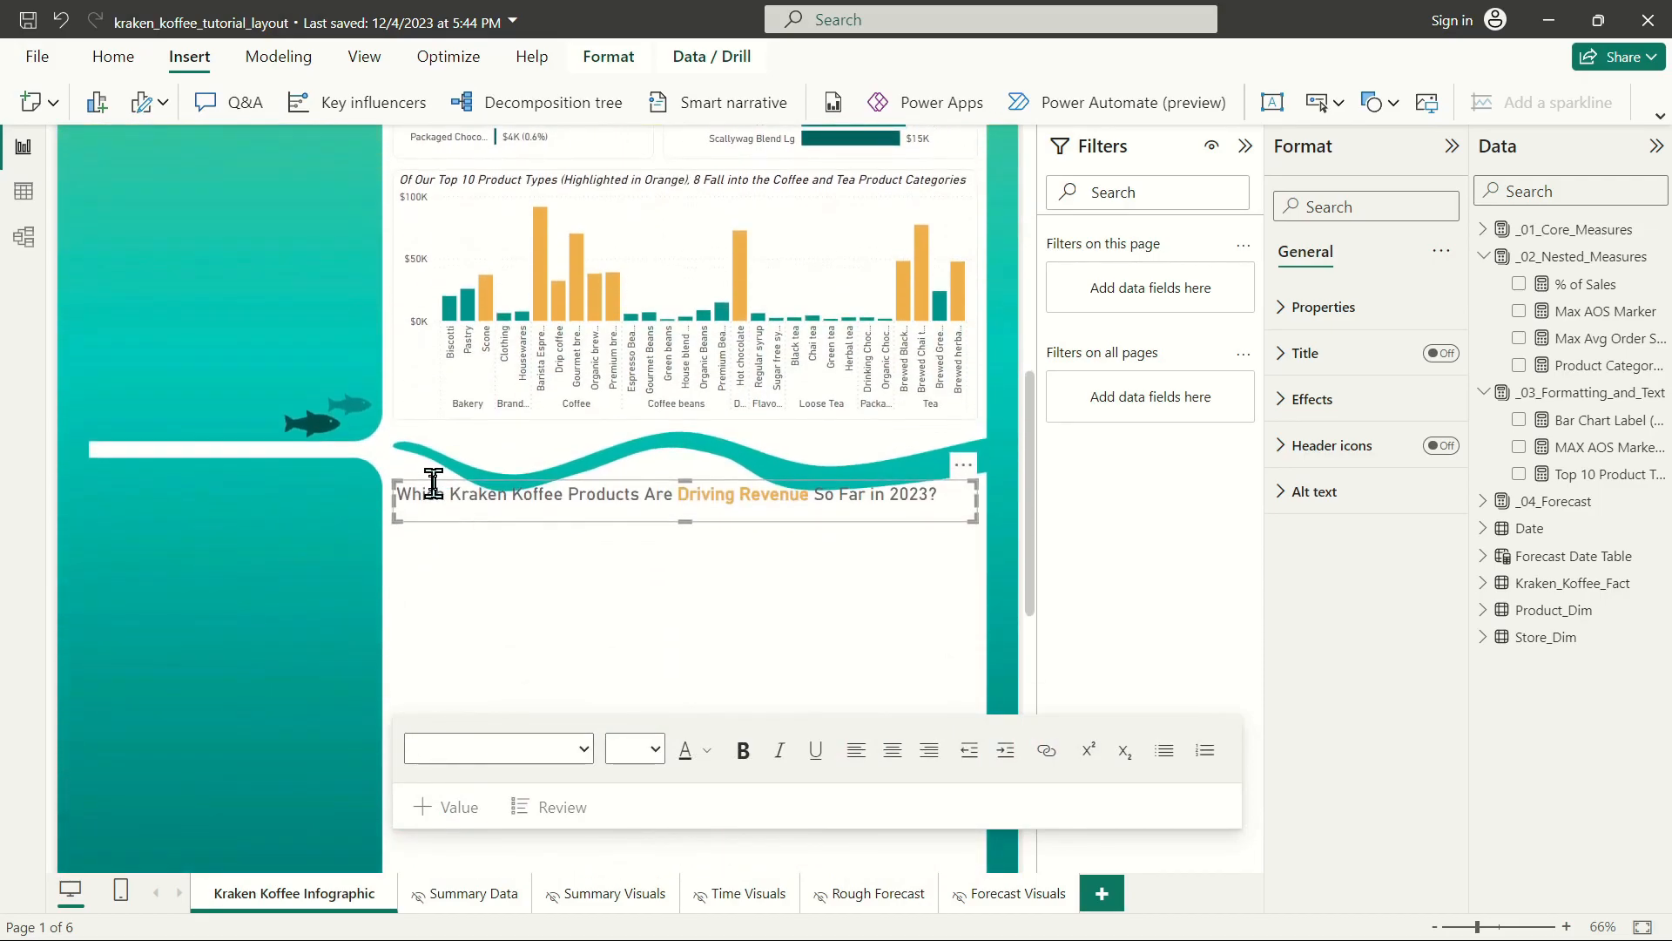
click(432, 482)
click(433, 495)
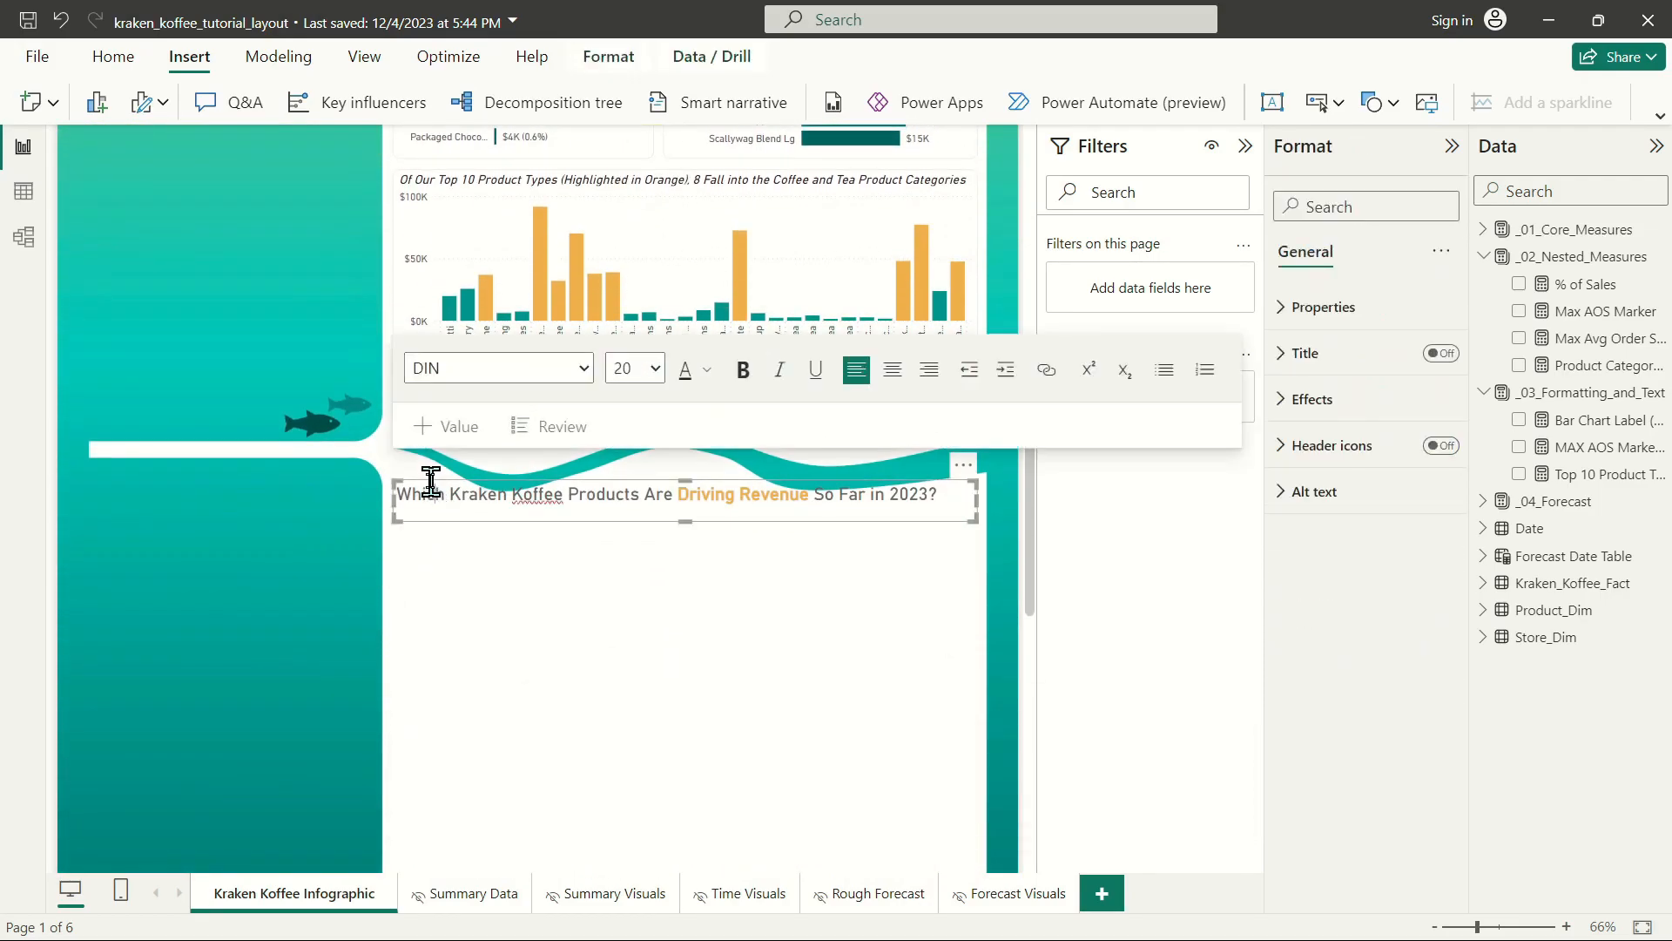
drag(429, 484, 431, 496)
Replace the copied heading's text with "At What Time of Day Do Our Florida Locations See the Most Revenue?" and widen its box to fit one line.
click(564, 520)
drag(939, 507, 411, 507)
text(A)
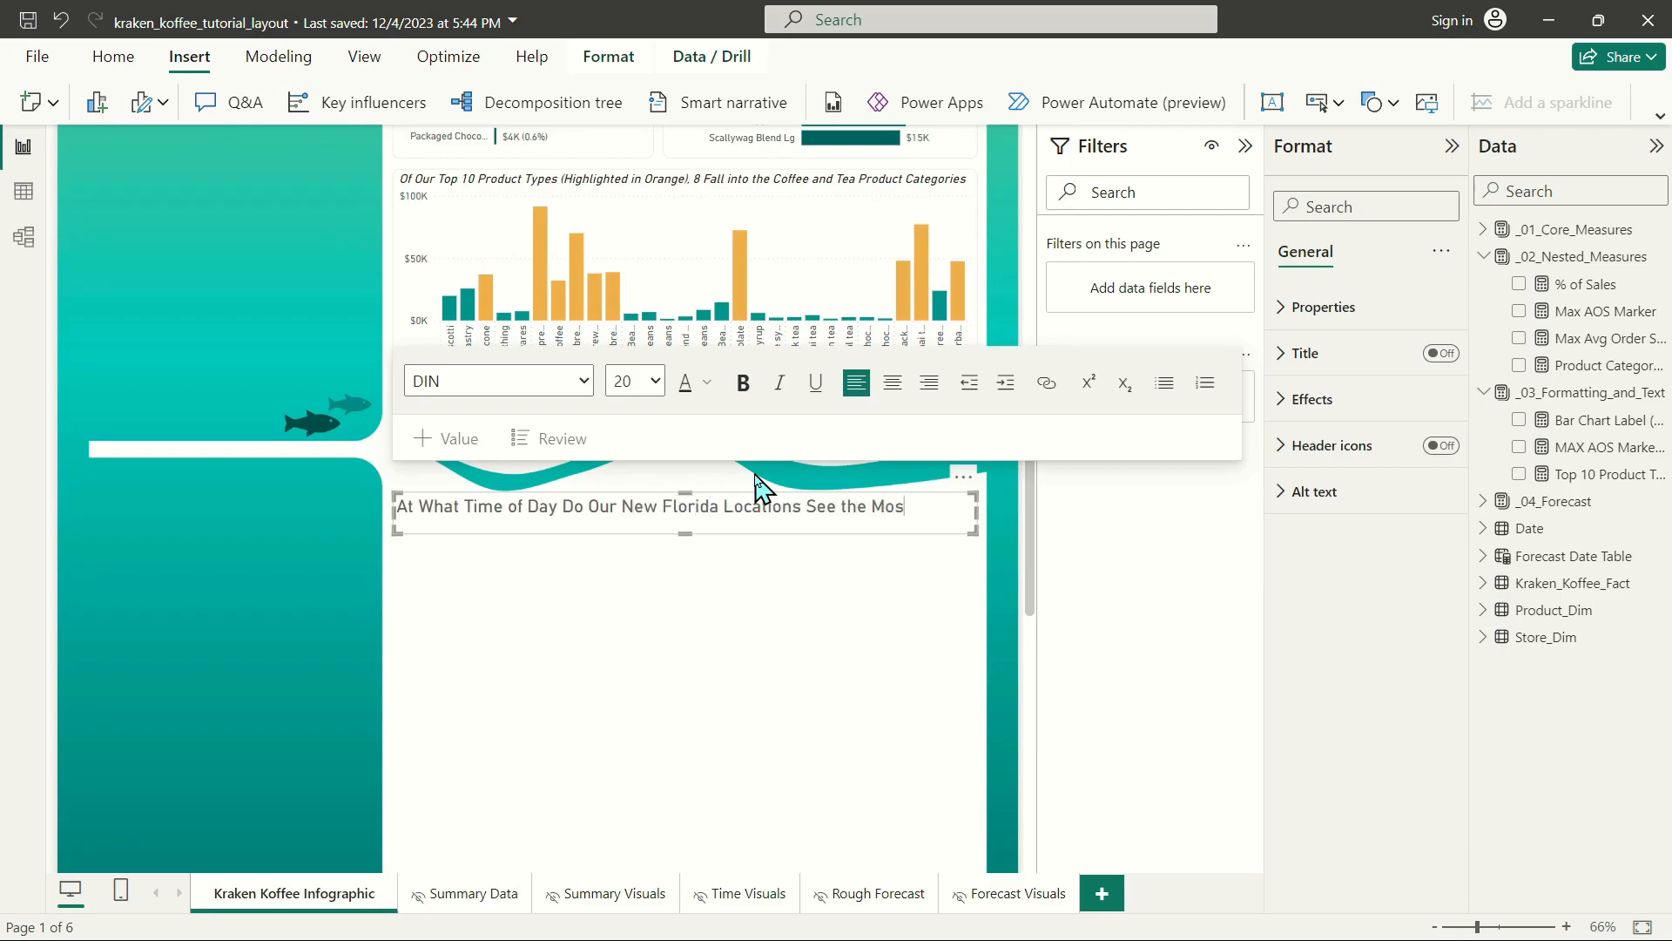
text(nue?)
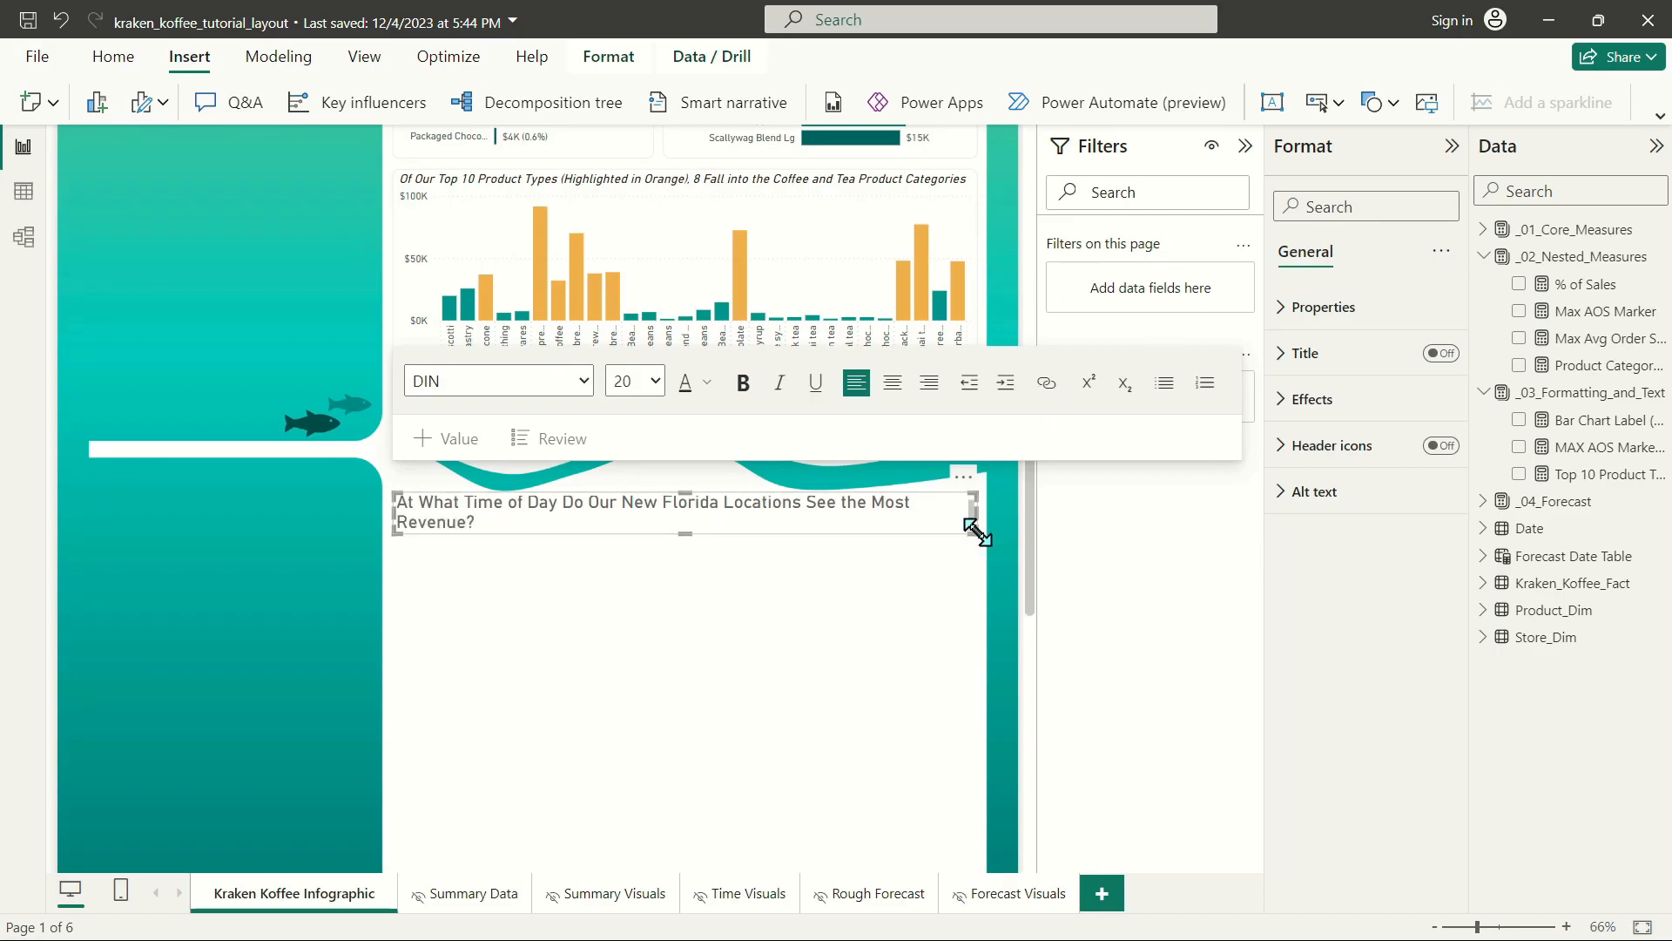
drag(975, 528, 1001, 540)
double_click(639, 506)
key(Delete)
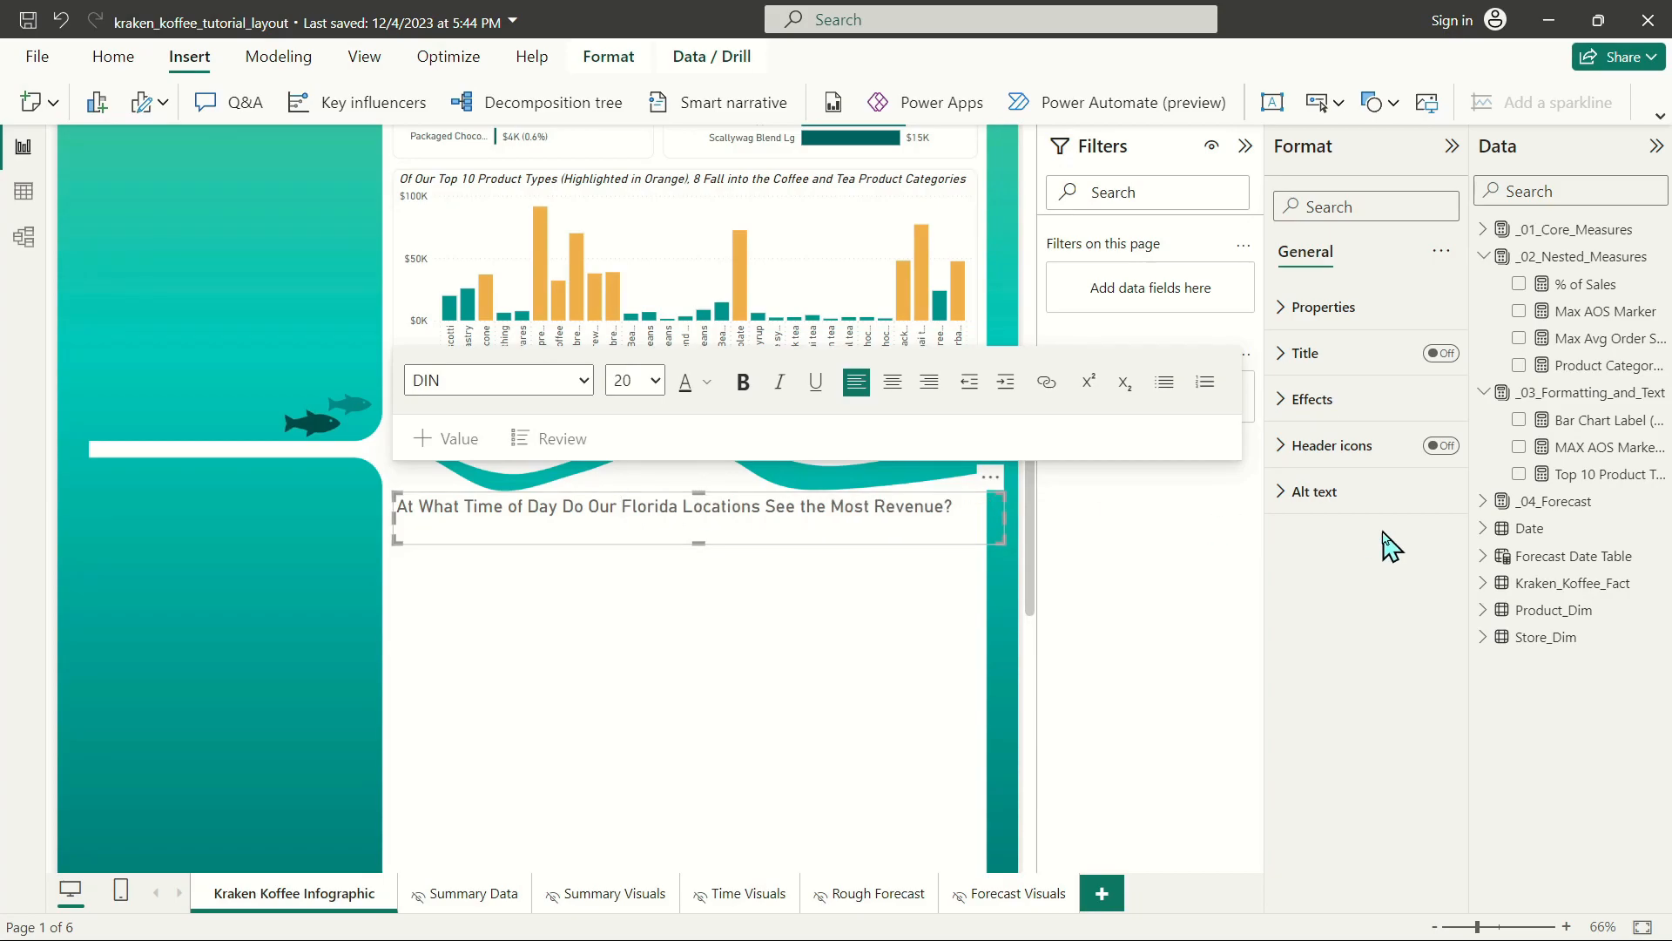
double_click(746, 494)
key(Delete)
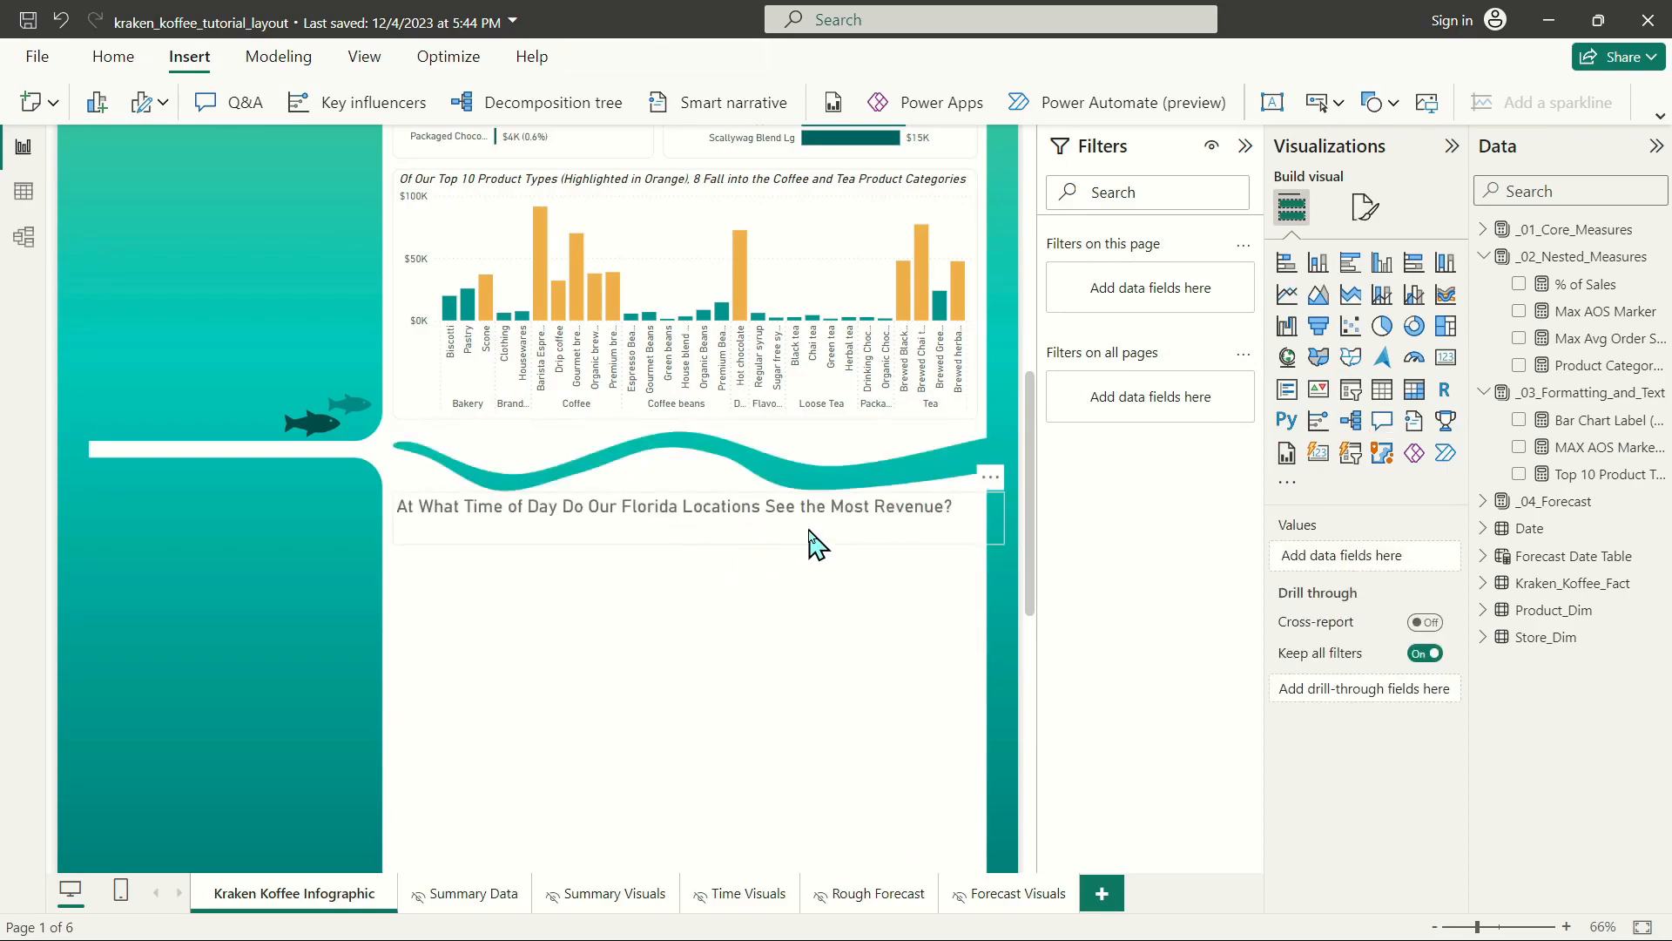
Shorten the time-of-day heading's text box and nudge it slightly down from the wavy divider.
click(826, 507)
drag(696, 542, 702, 532)
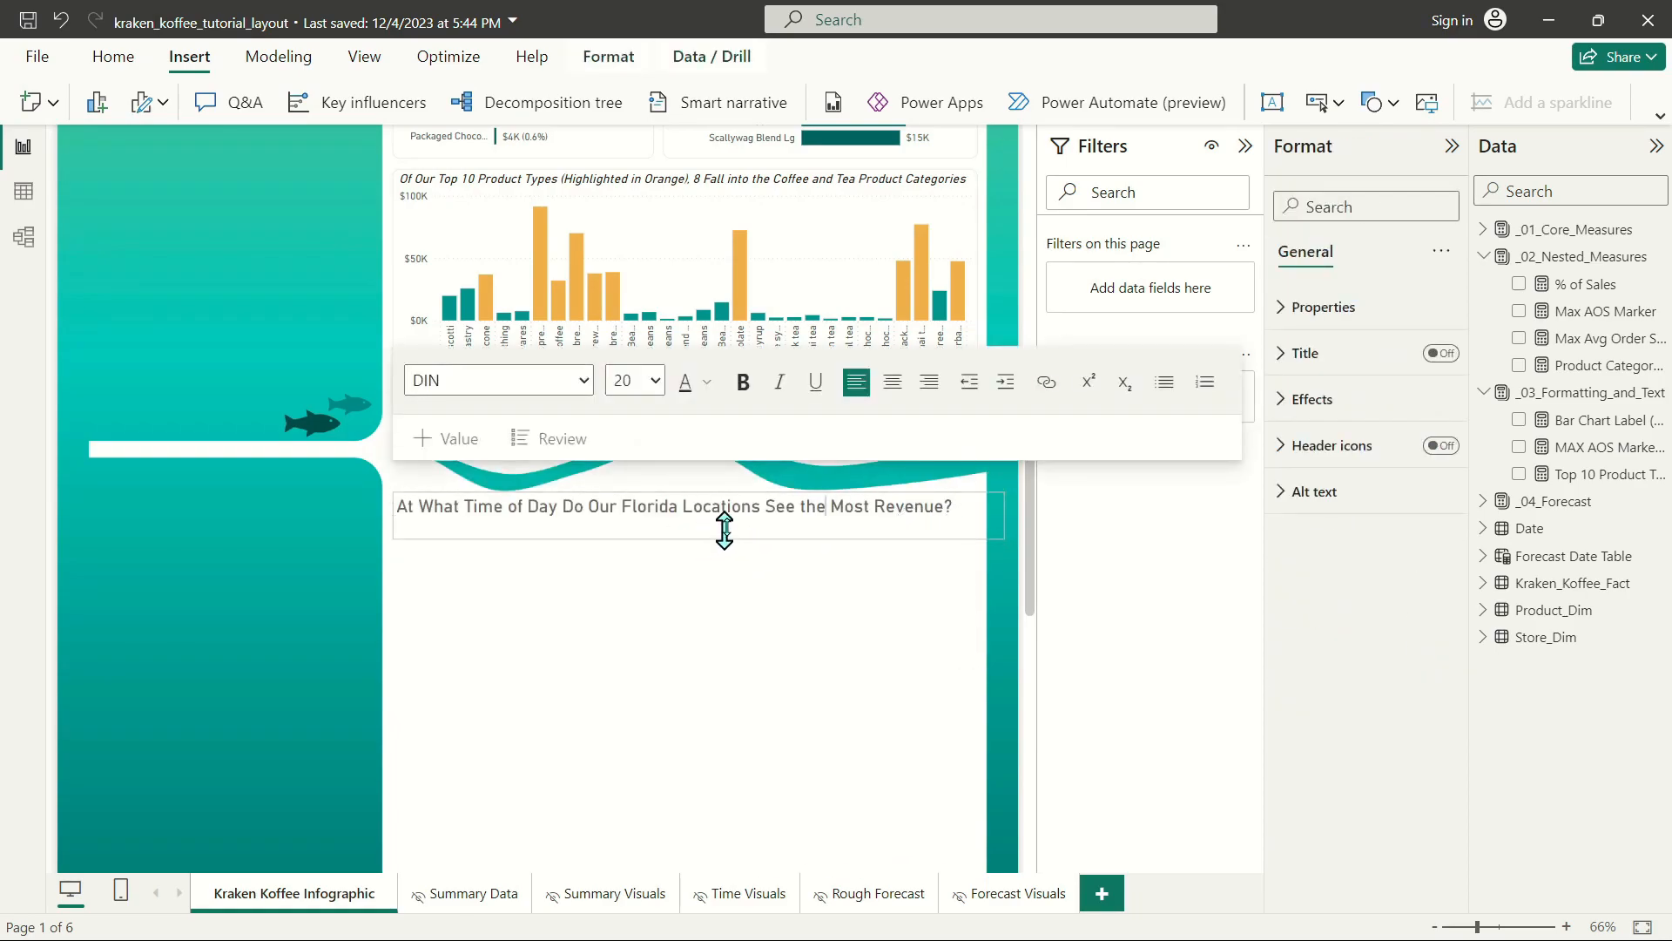
click(944, 494)
key(Down)
key(Down)
key(Down)
key(Down)
key(Down)
key(Down)
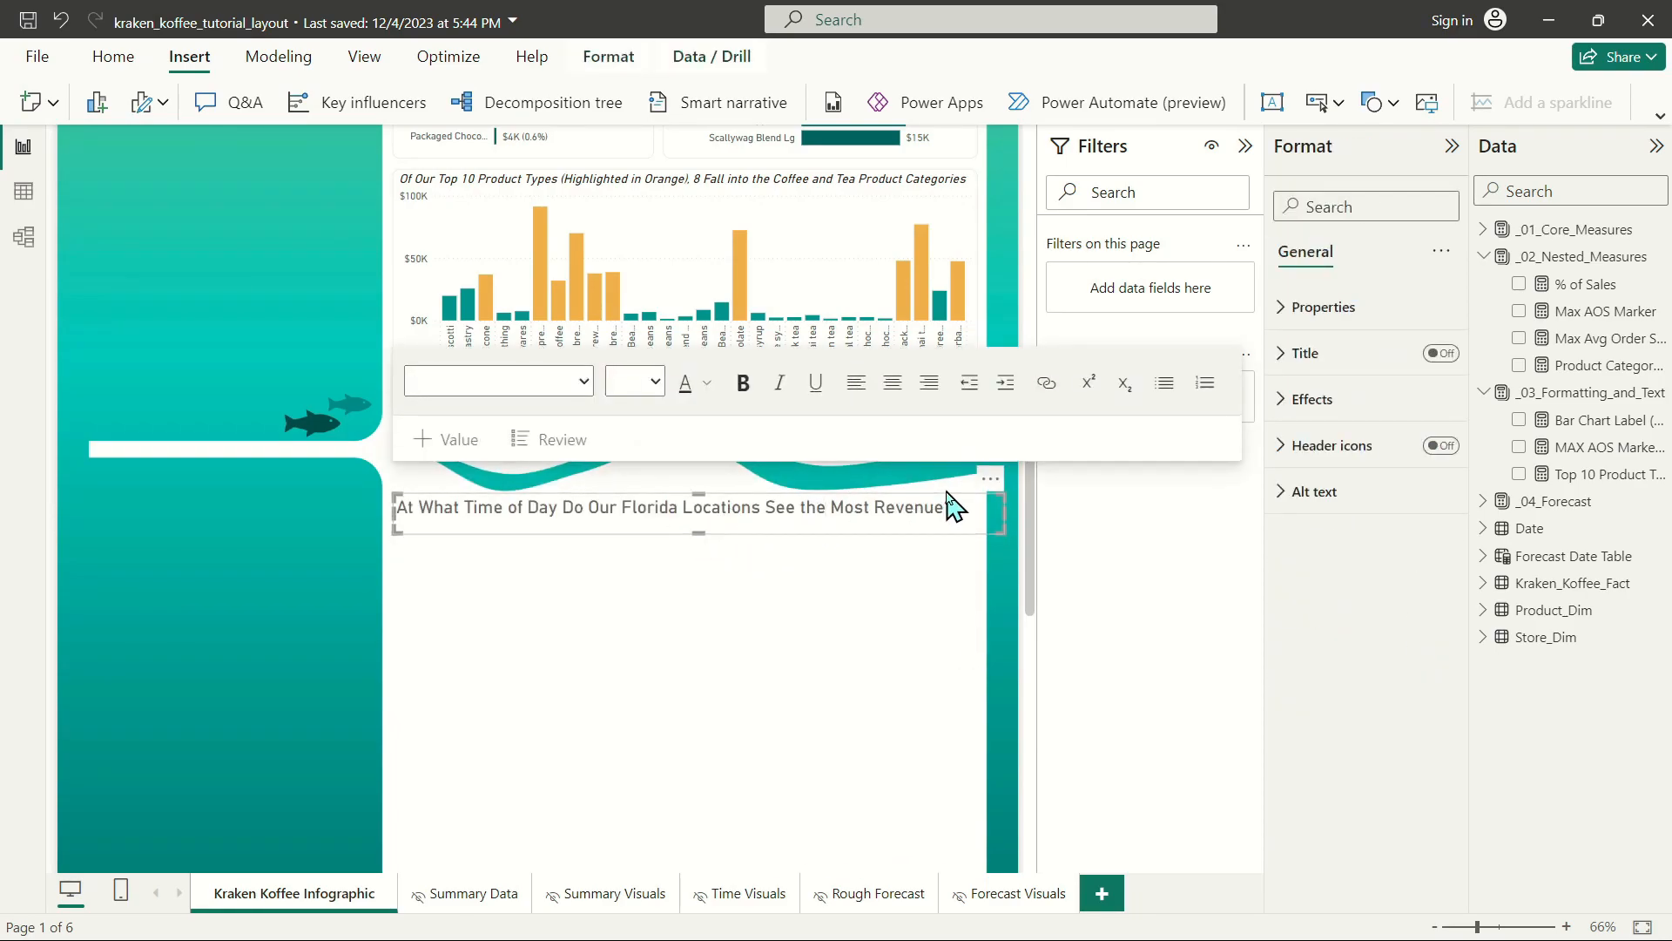
Color the words "Time of Day" in the heading with the orange theme color and deselect the text box.
drag(465, 512, 559, 512)
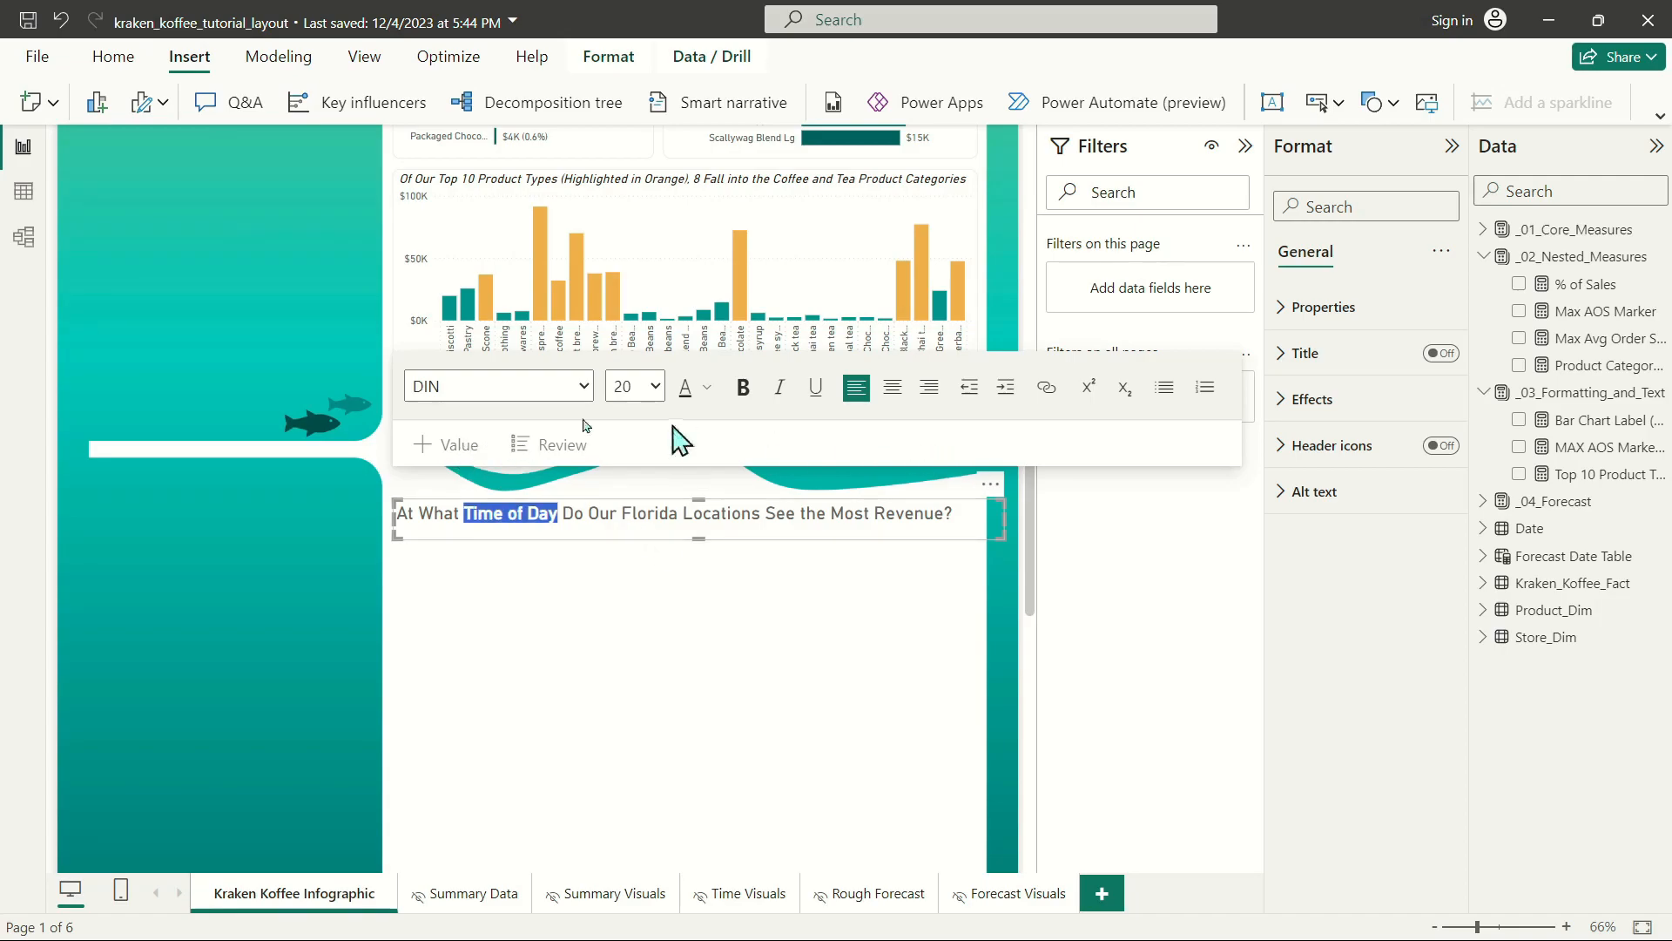
click(706, 387)
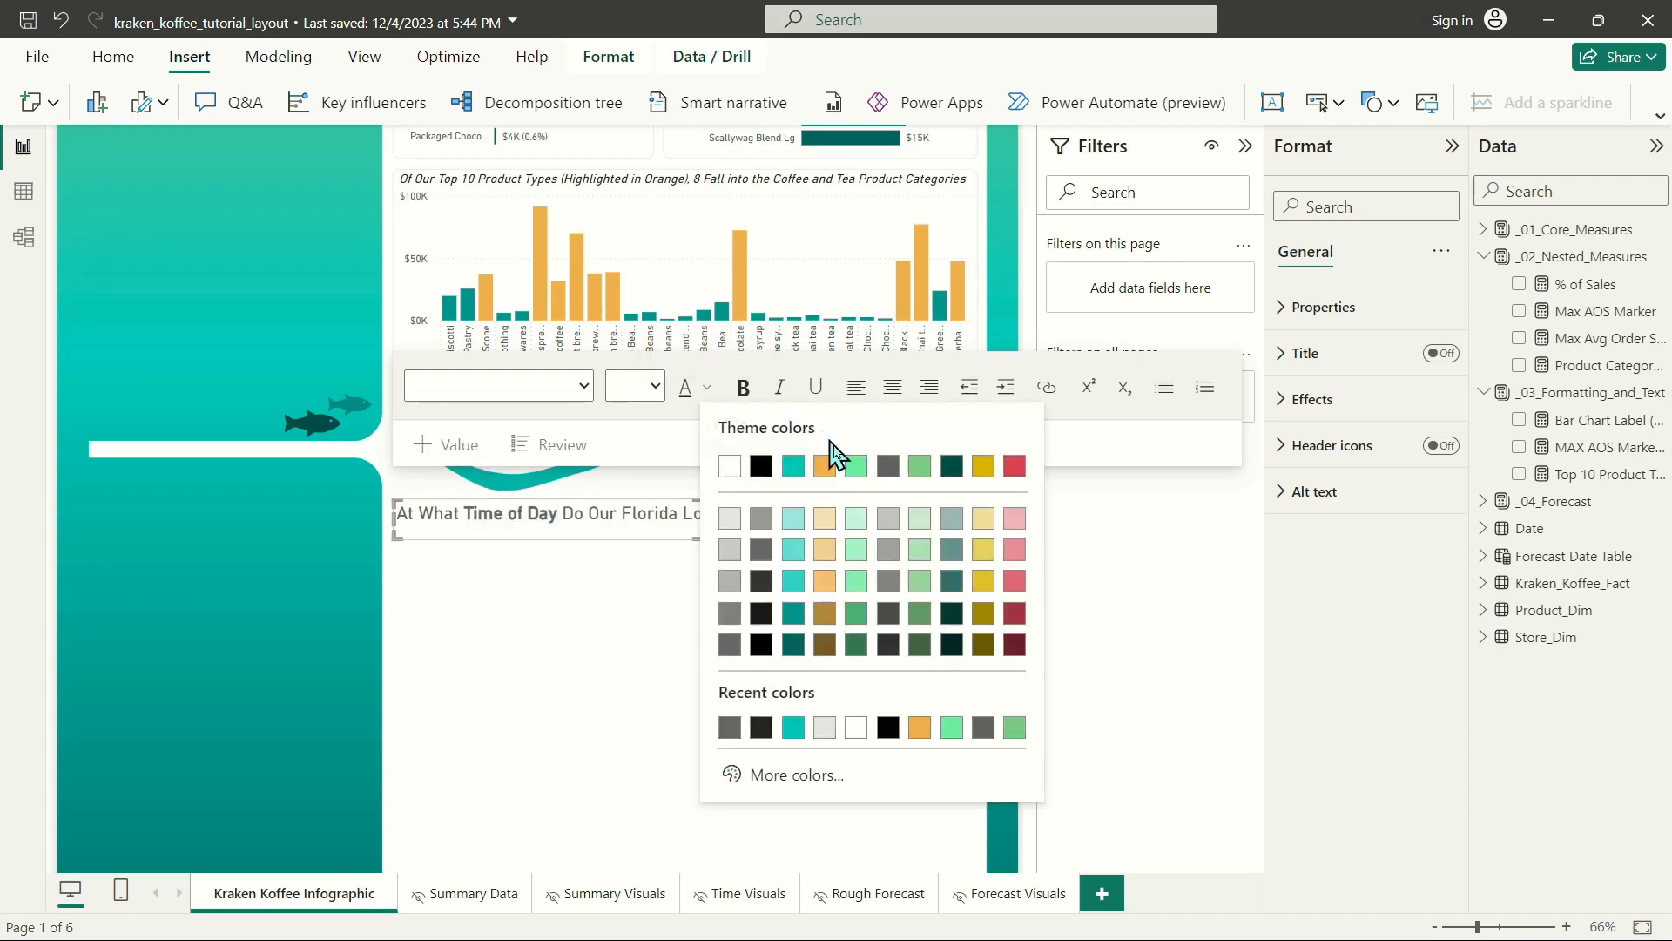
click(825, 478)
click(975, 536)
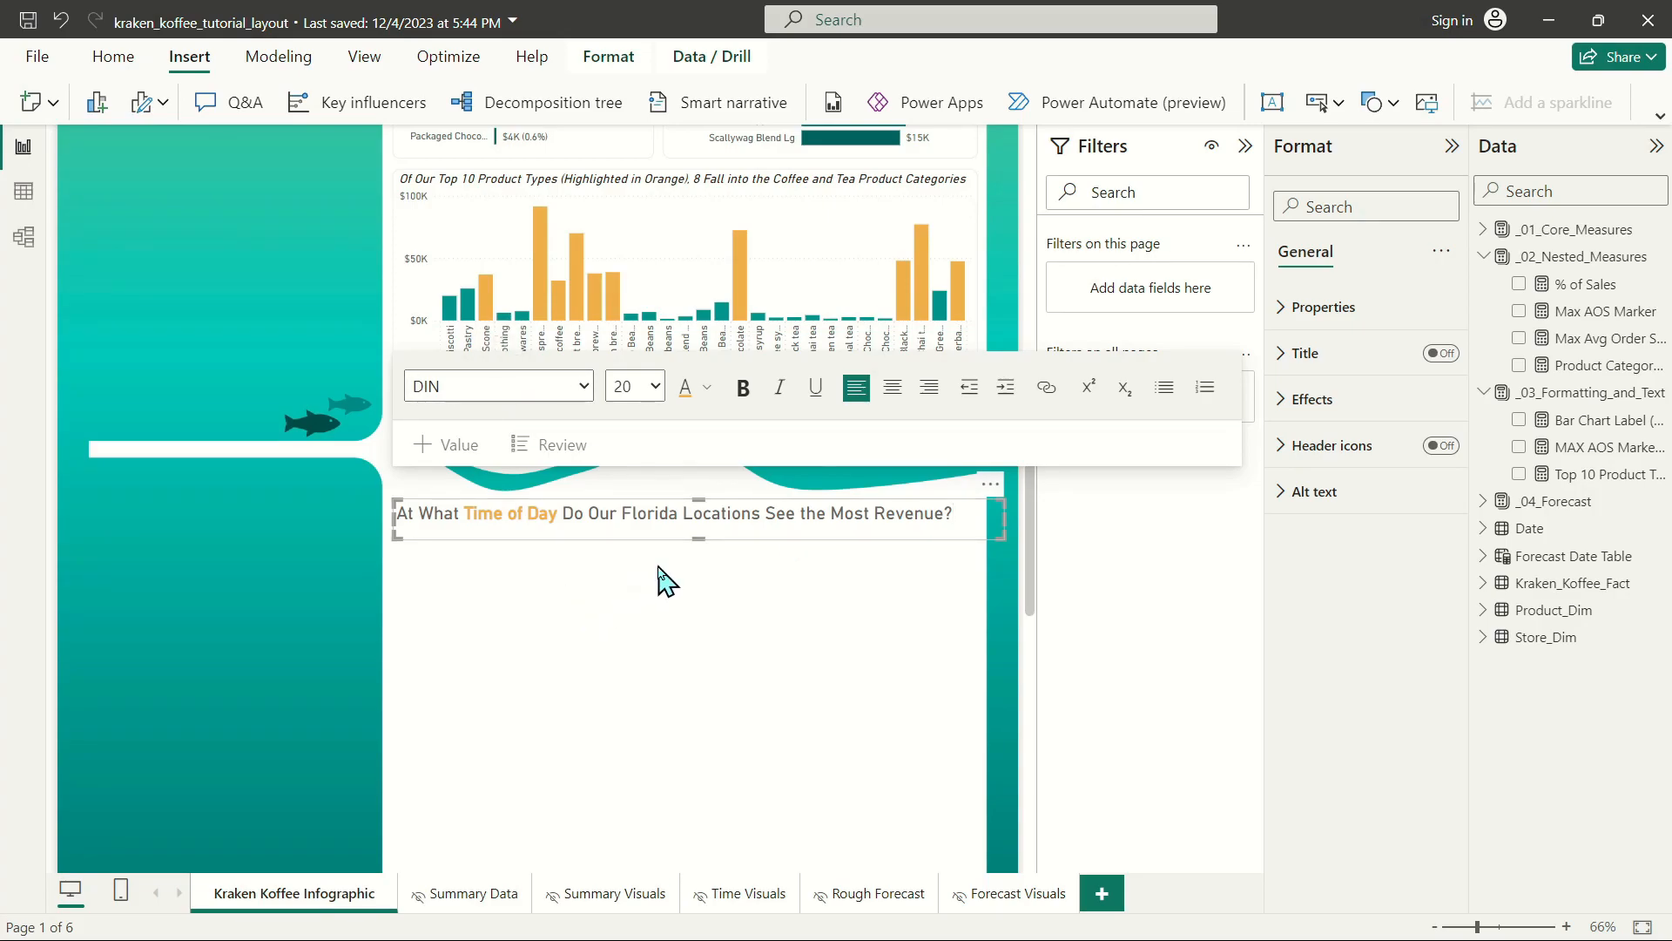
click(740, 568)
Insert a rounded rectangle shape on the infographic page.
scroll(802, 523, down, 4)
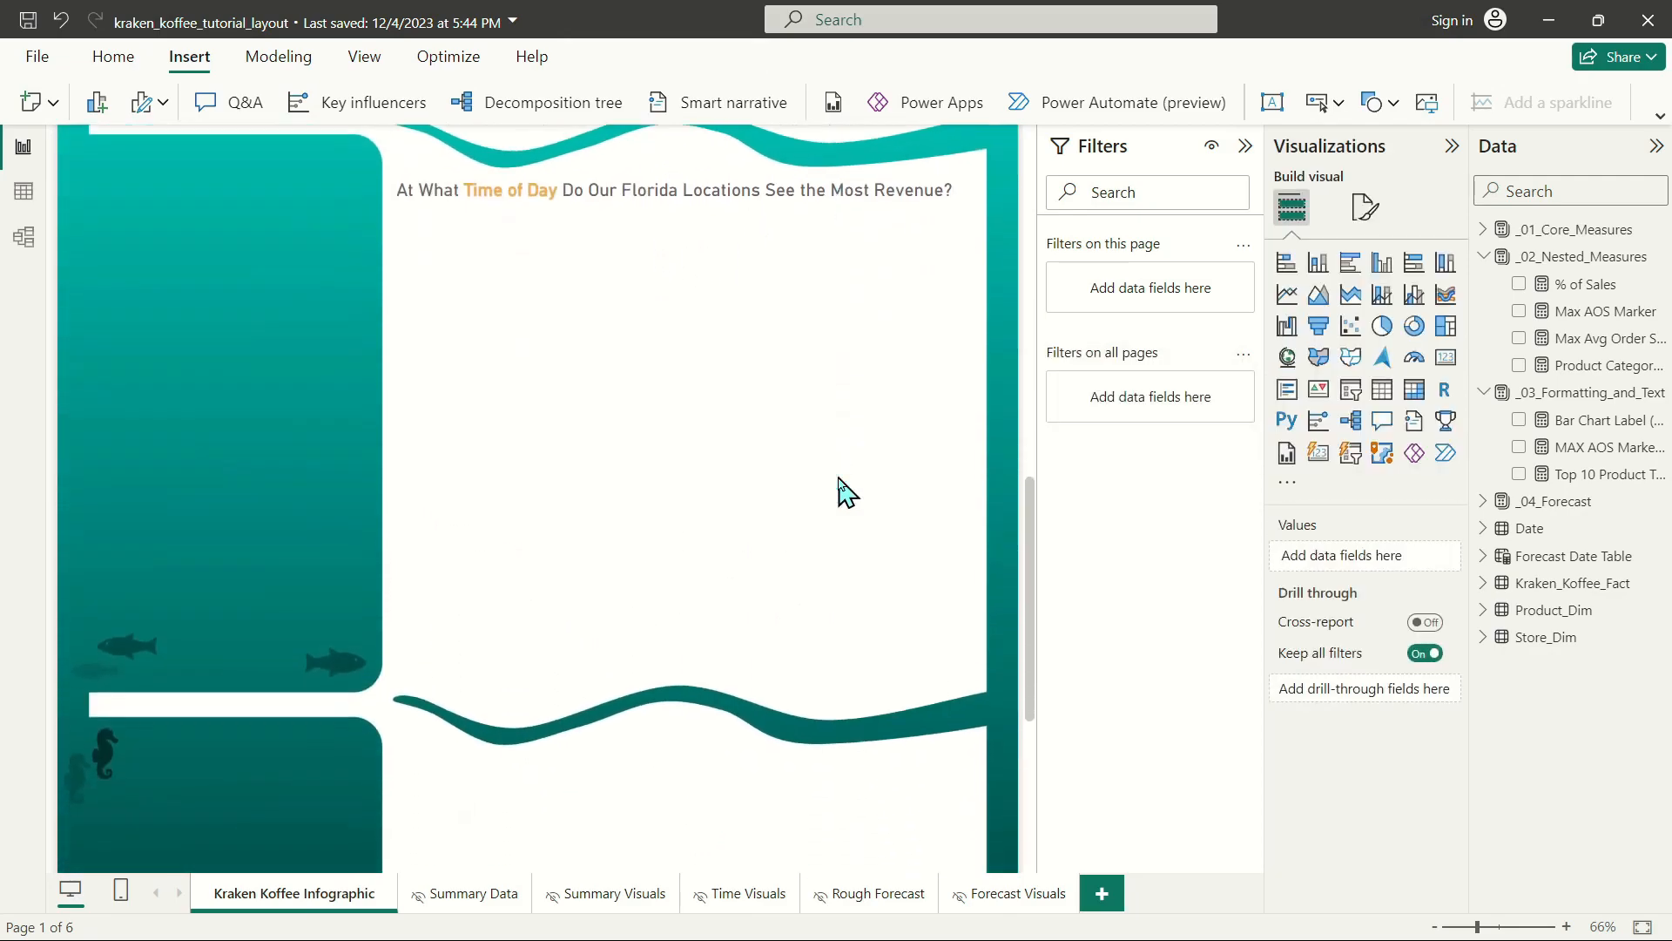
click(1378, 102)
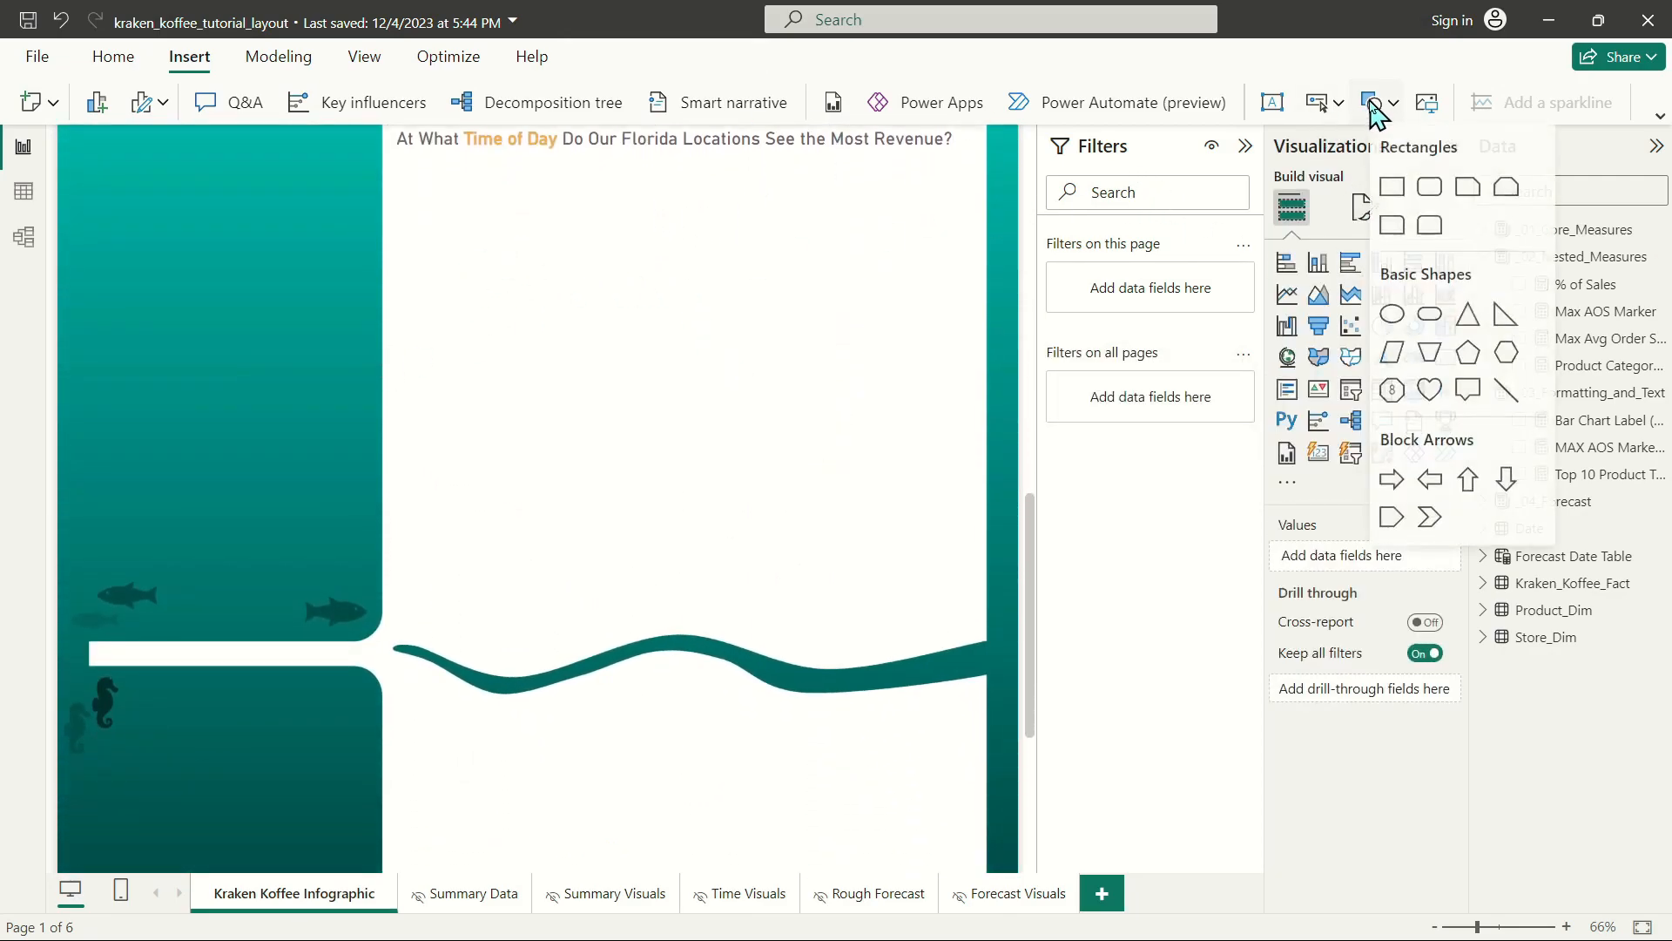
click(1430, 188)
Move the rounded rectangle beneath the time-of-day heading and enlarge it to fill the space above the next wavy divider.
scroll(597, 411, up, 5)
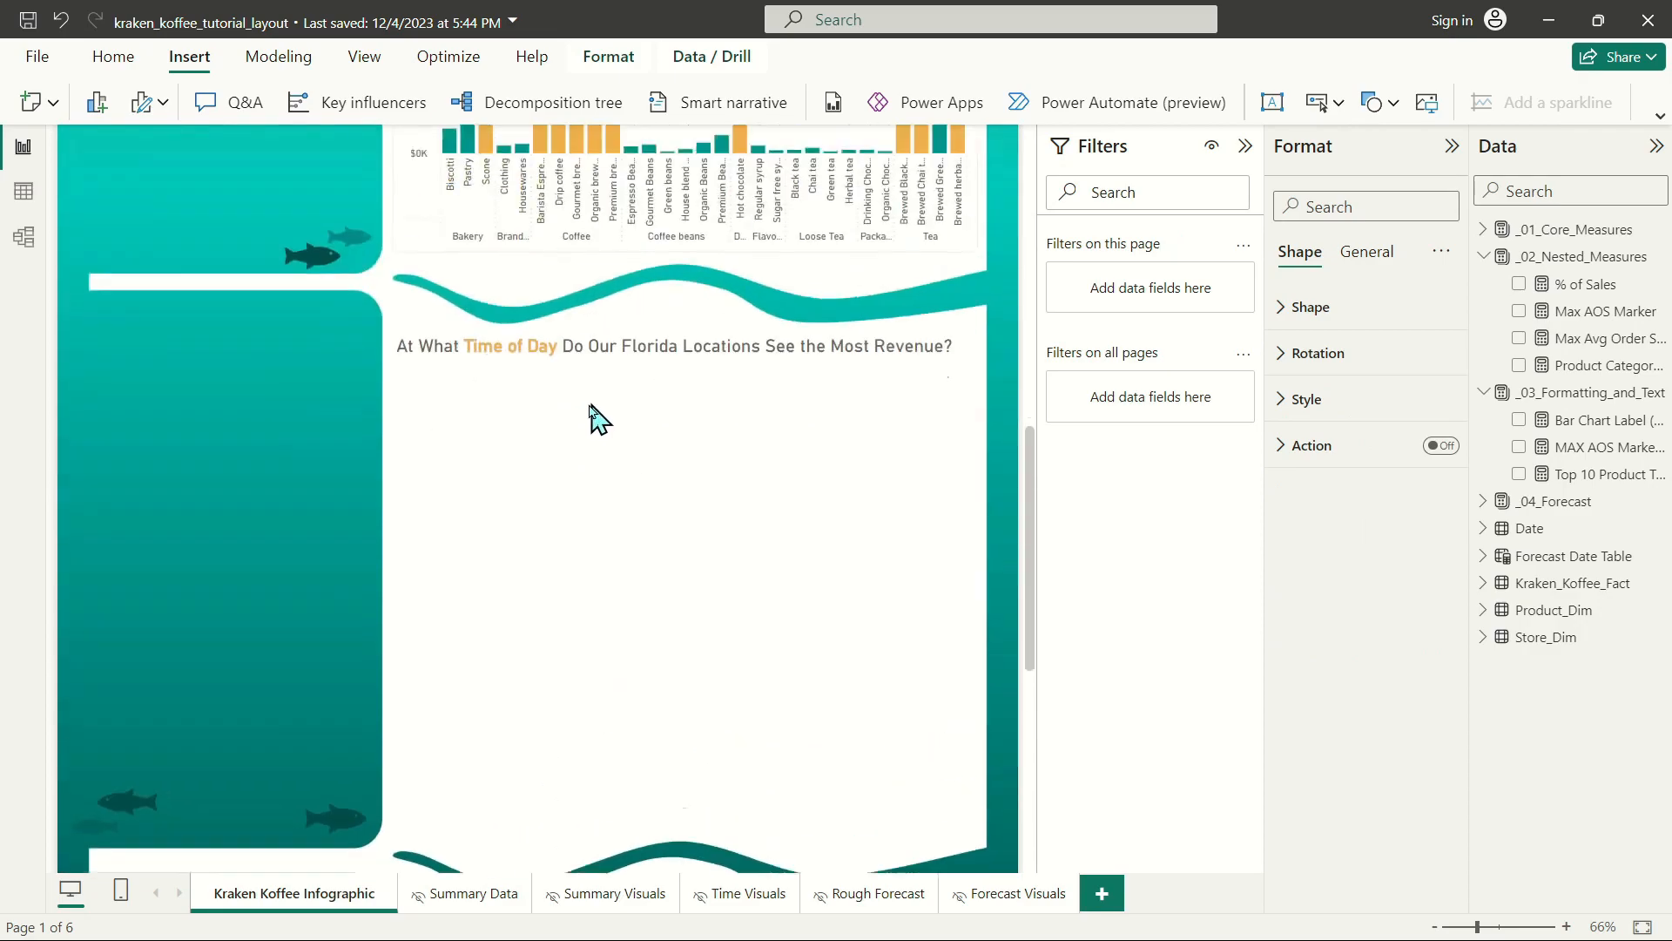
scroll(218, 299, up, 1)
drag(200, 249, 209, 274)
scroll(483, 681, down, 4)
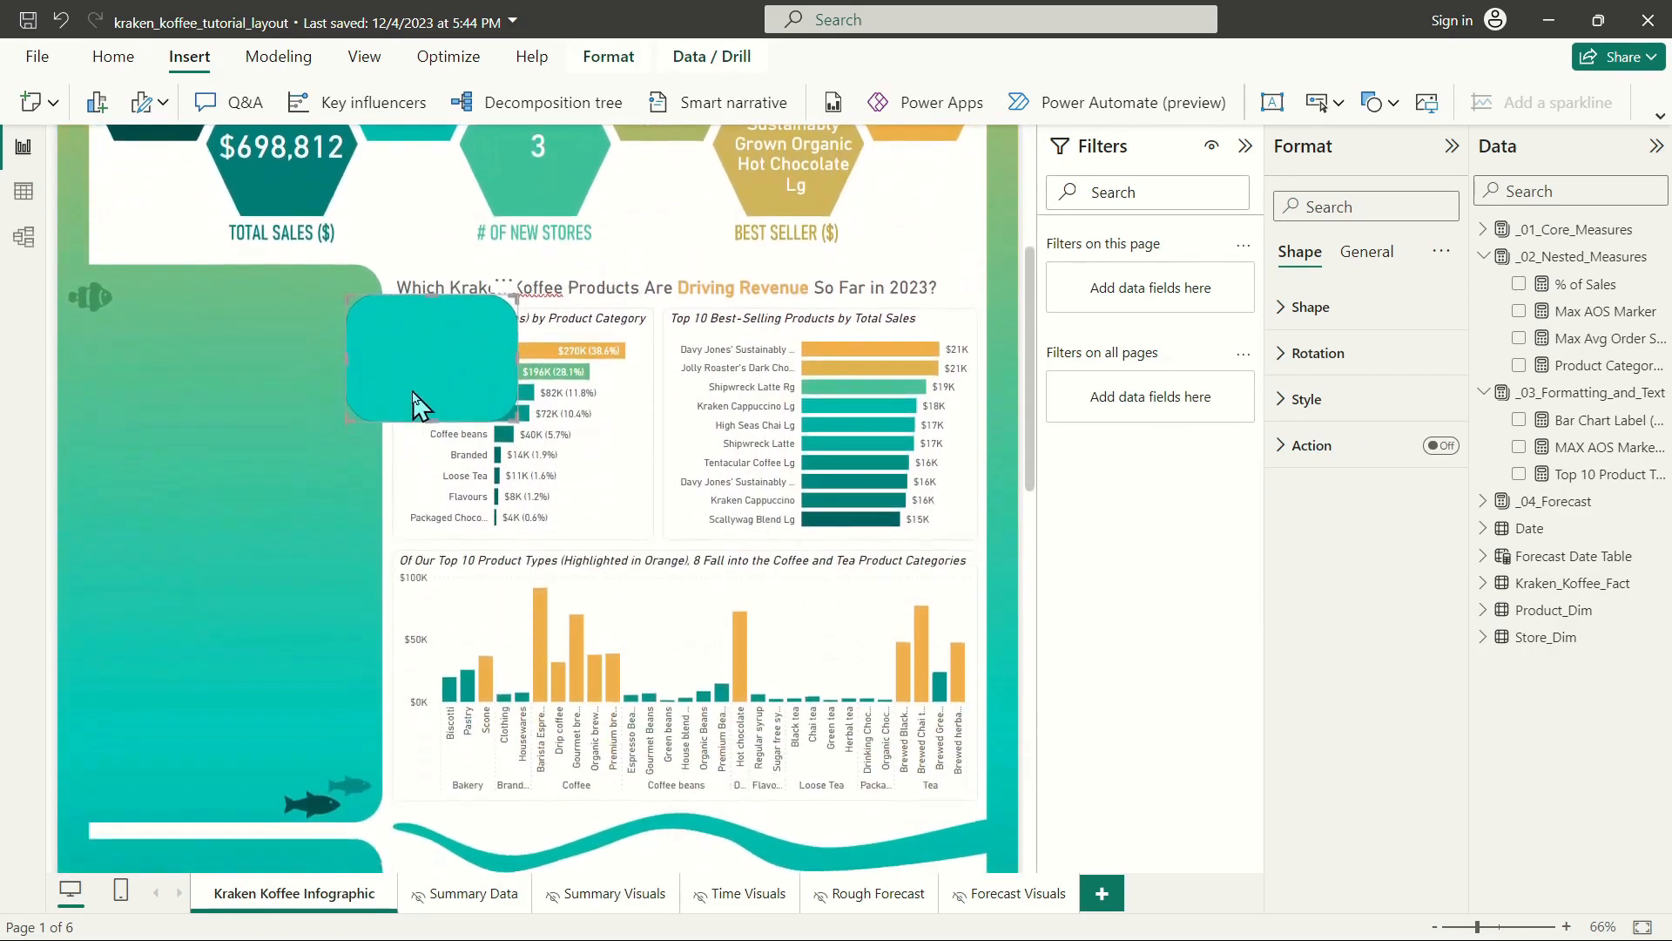
drag(414, 348, 485, 727)
scroll(481, 610, down, 8)
scroll(489, 357, up, 2)
scroll(493, 383, up, 2)
drag(493, 383, 471, 573)
scroll(522, 601, down, 4)
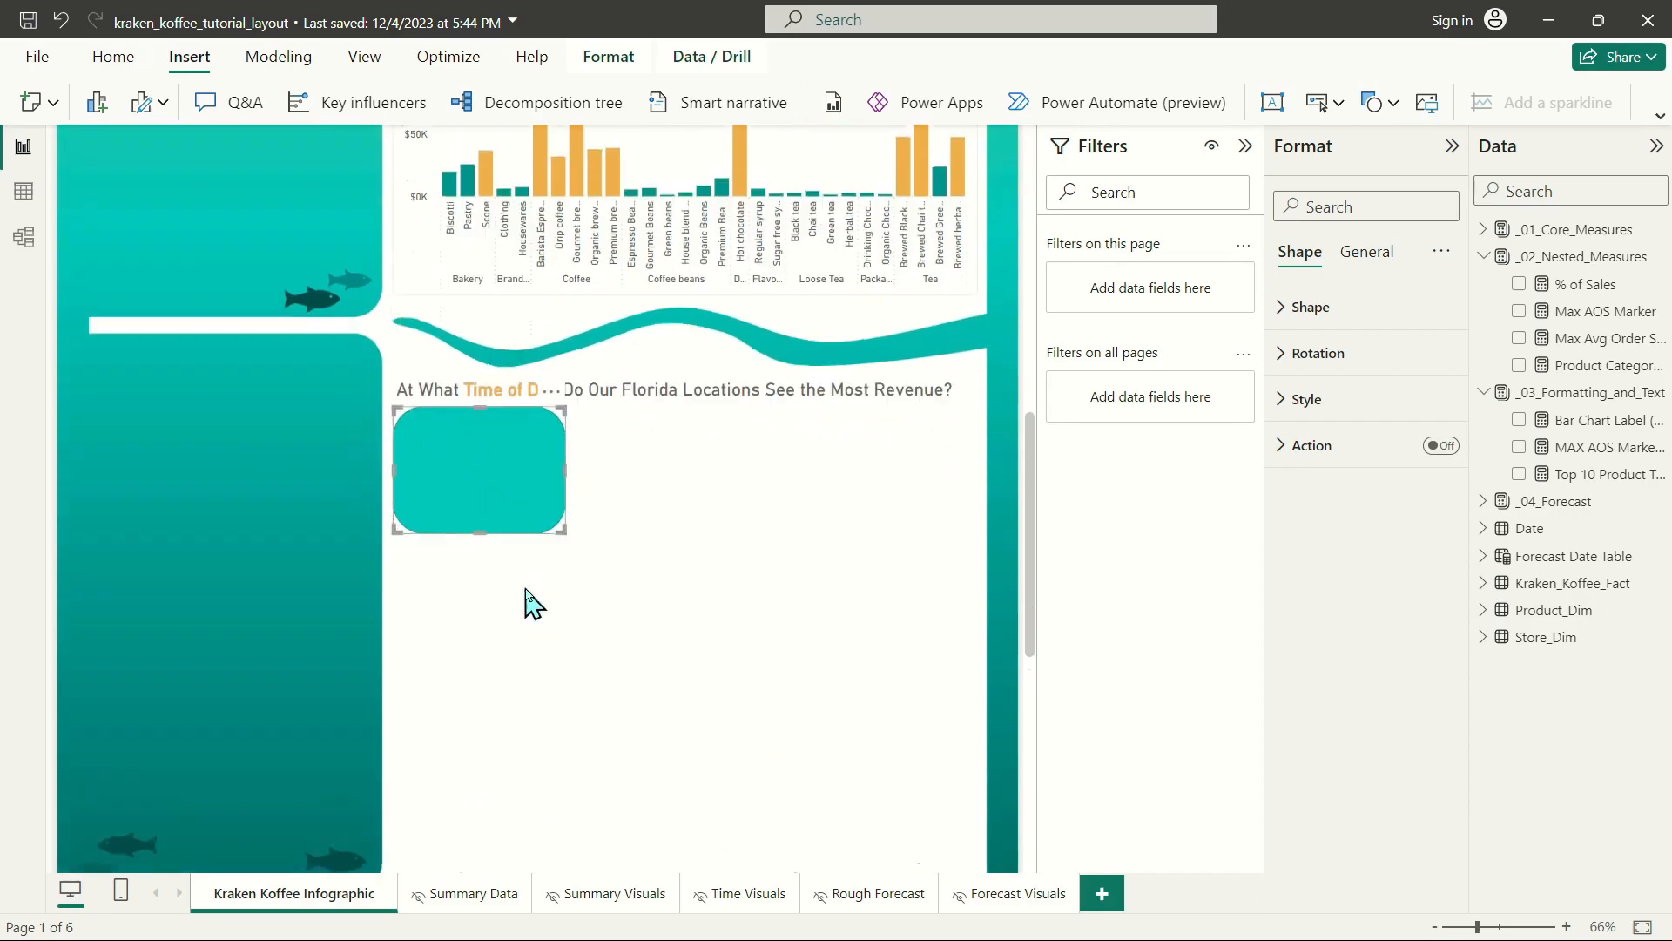
drag(567, 289, 979, 638)
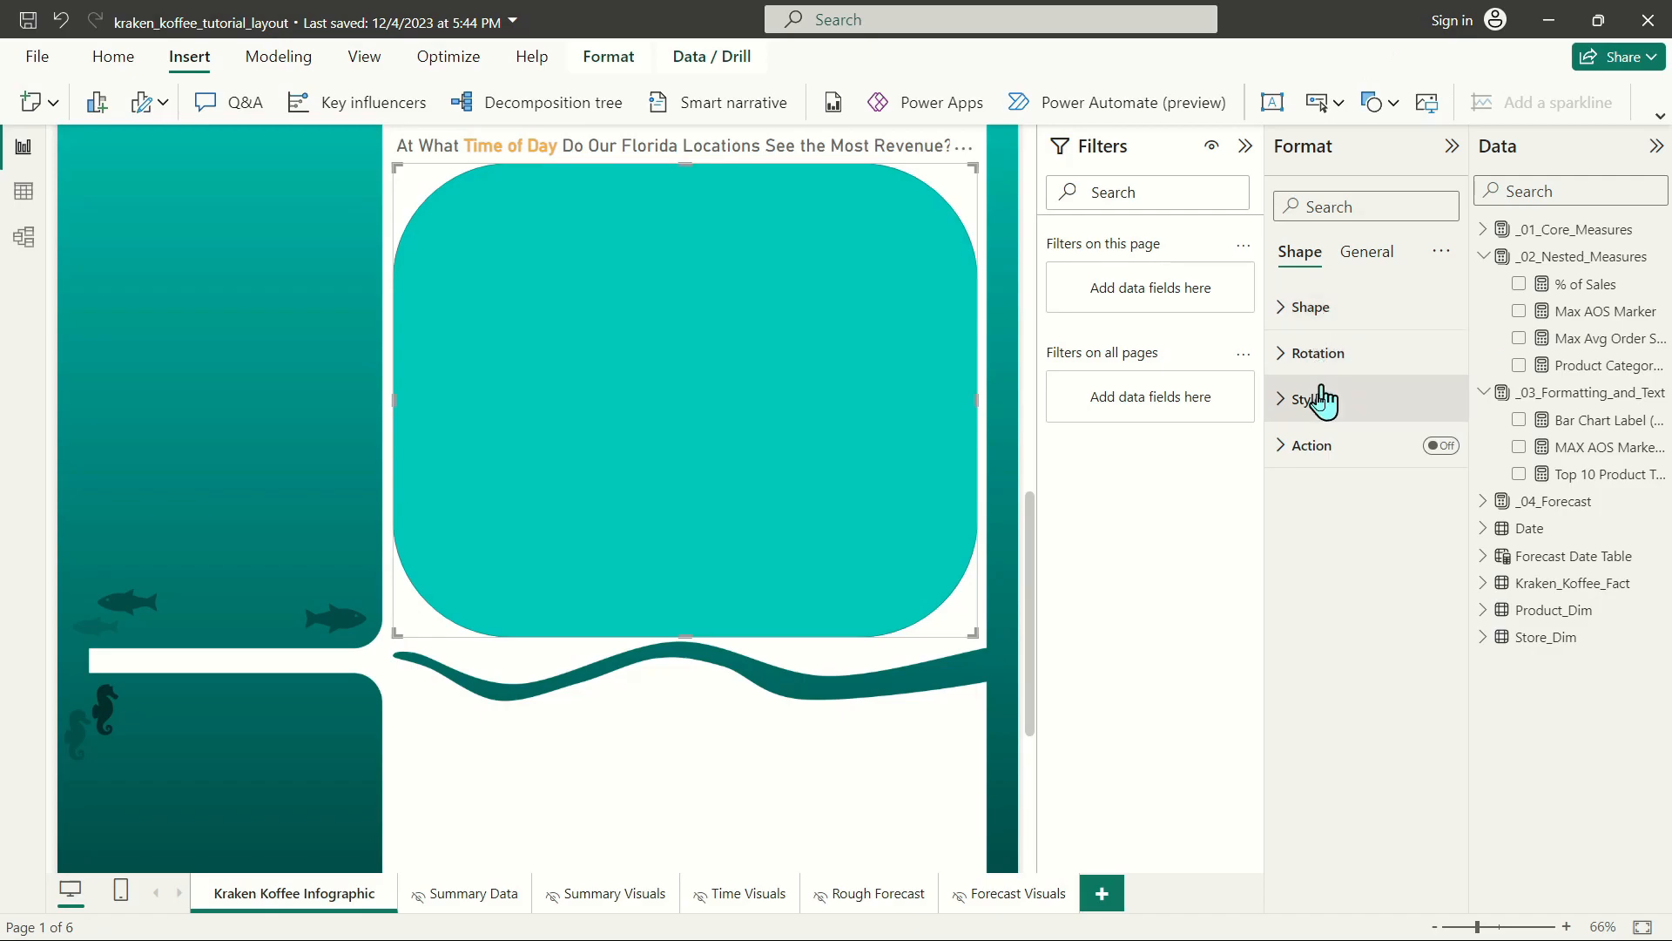
Turn off the rectangle's fill and set its rounded corners to 5%.
click(1308, 399)
click(1429, 456)
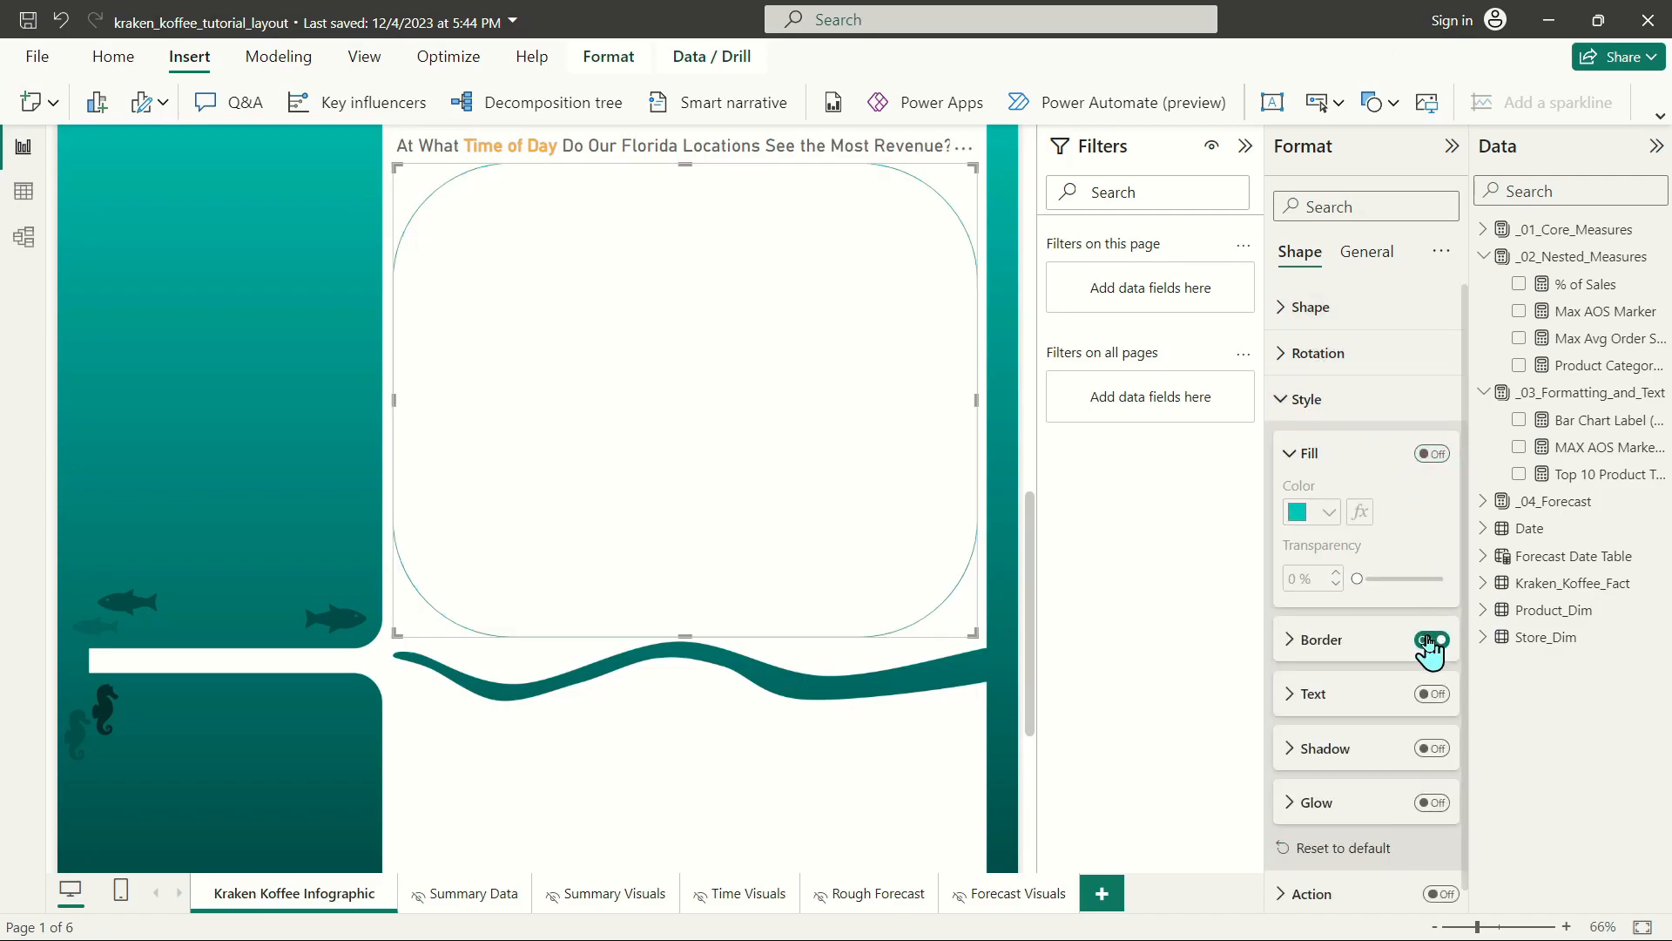
click(1312, 305)
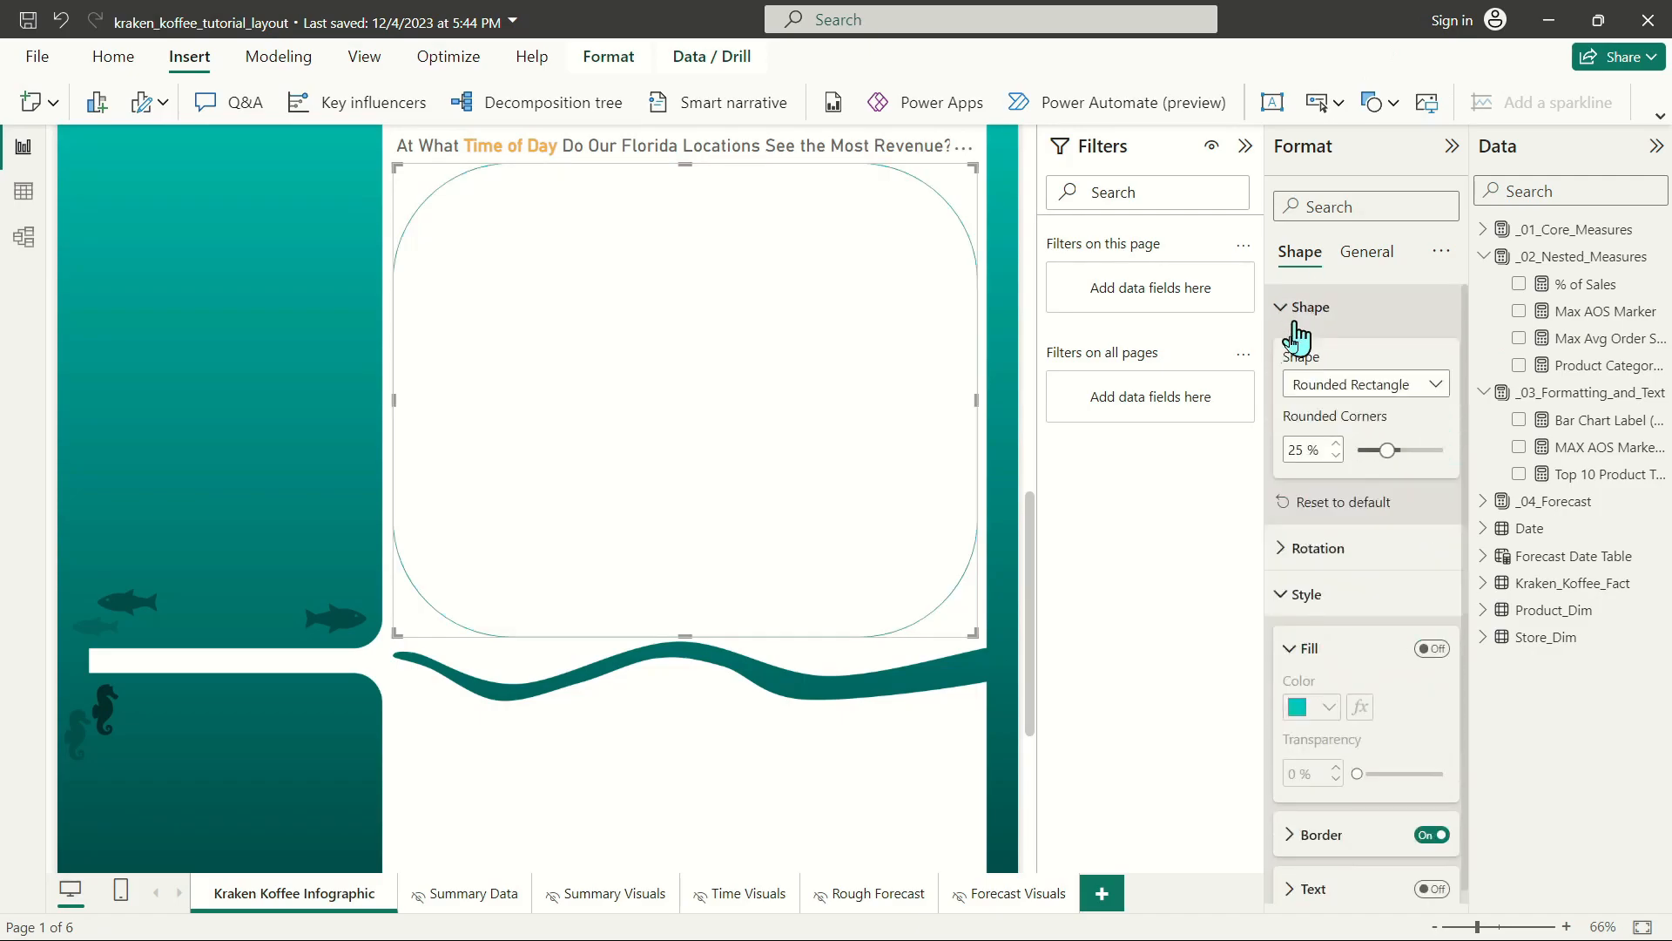
text(5)
click(352, 370)
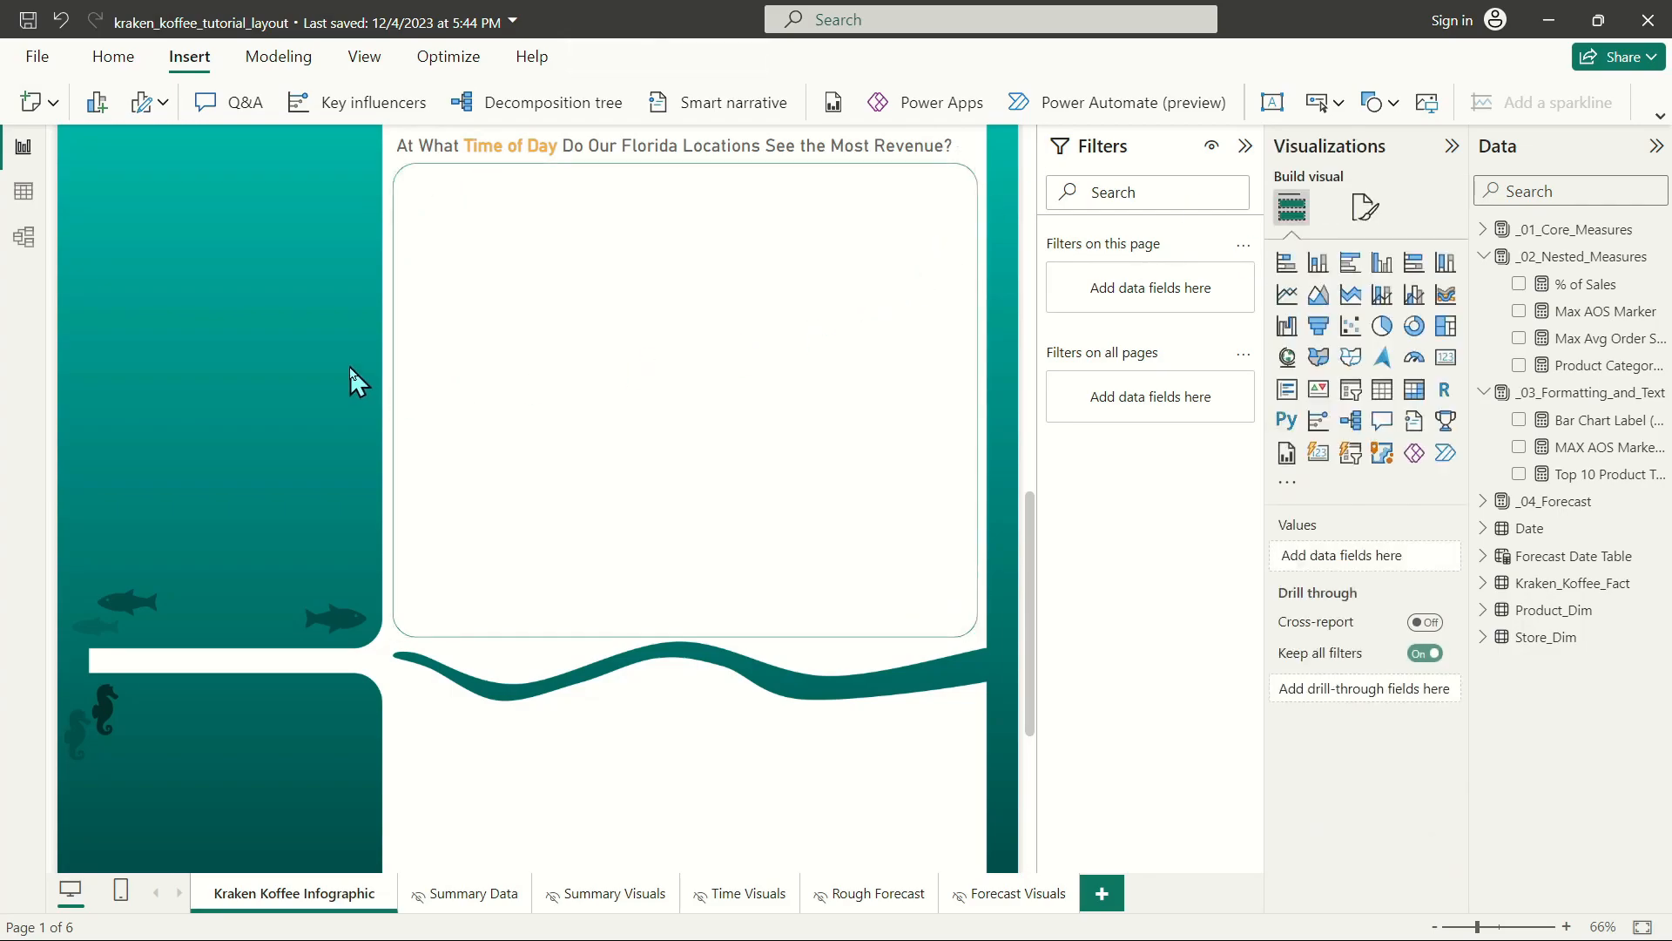
Reduce the rectangle's rounded corners to 3%.
click(478, 337)
click(1311, 307)
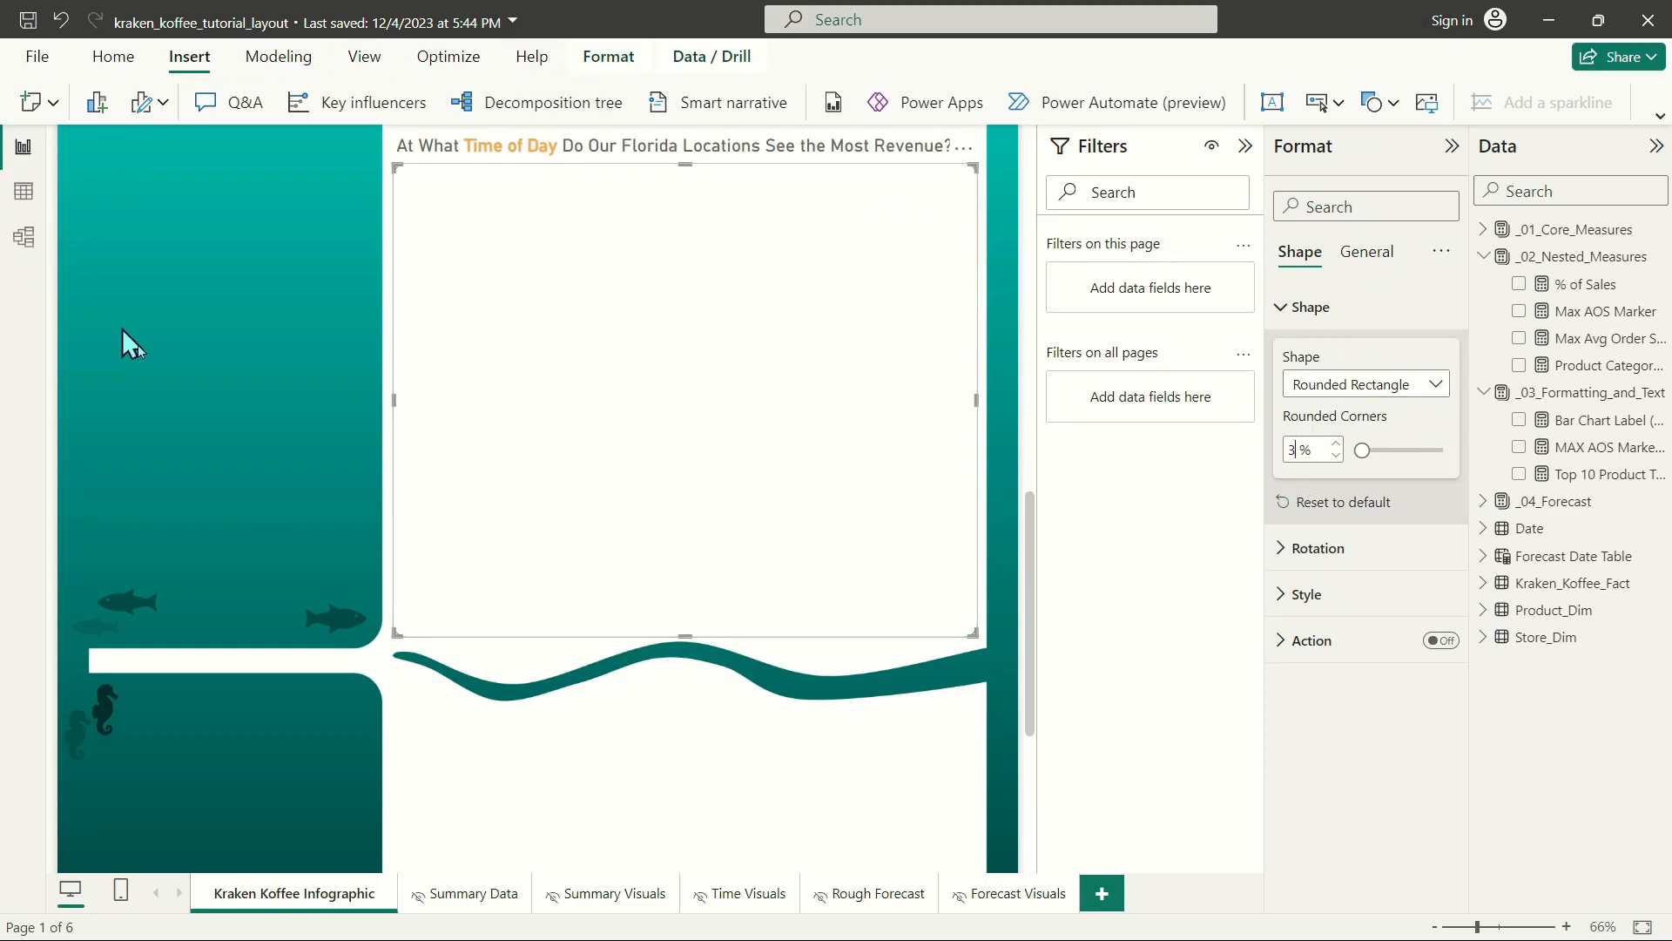
click(93, 314)
Change the rectangle's border color to light gray, compare it with the chart cards above, and deselect it.
click(424, 179)
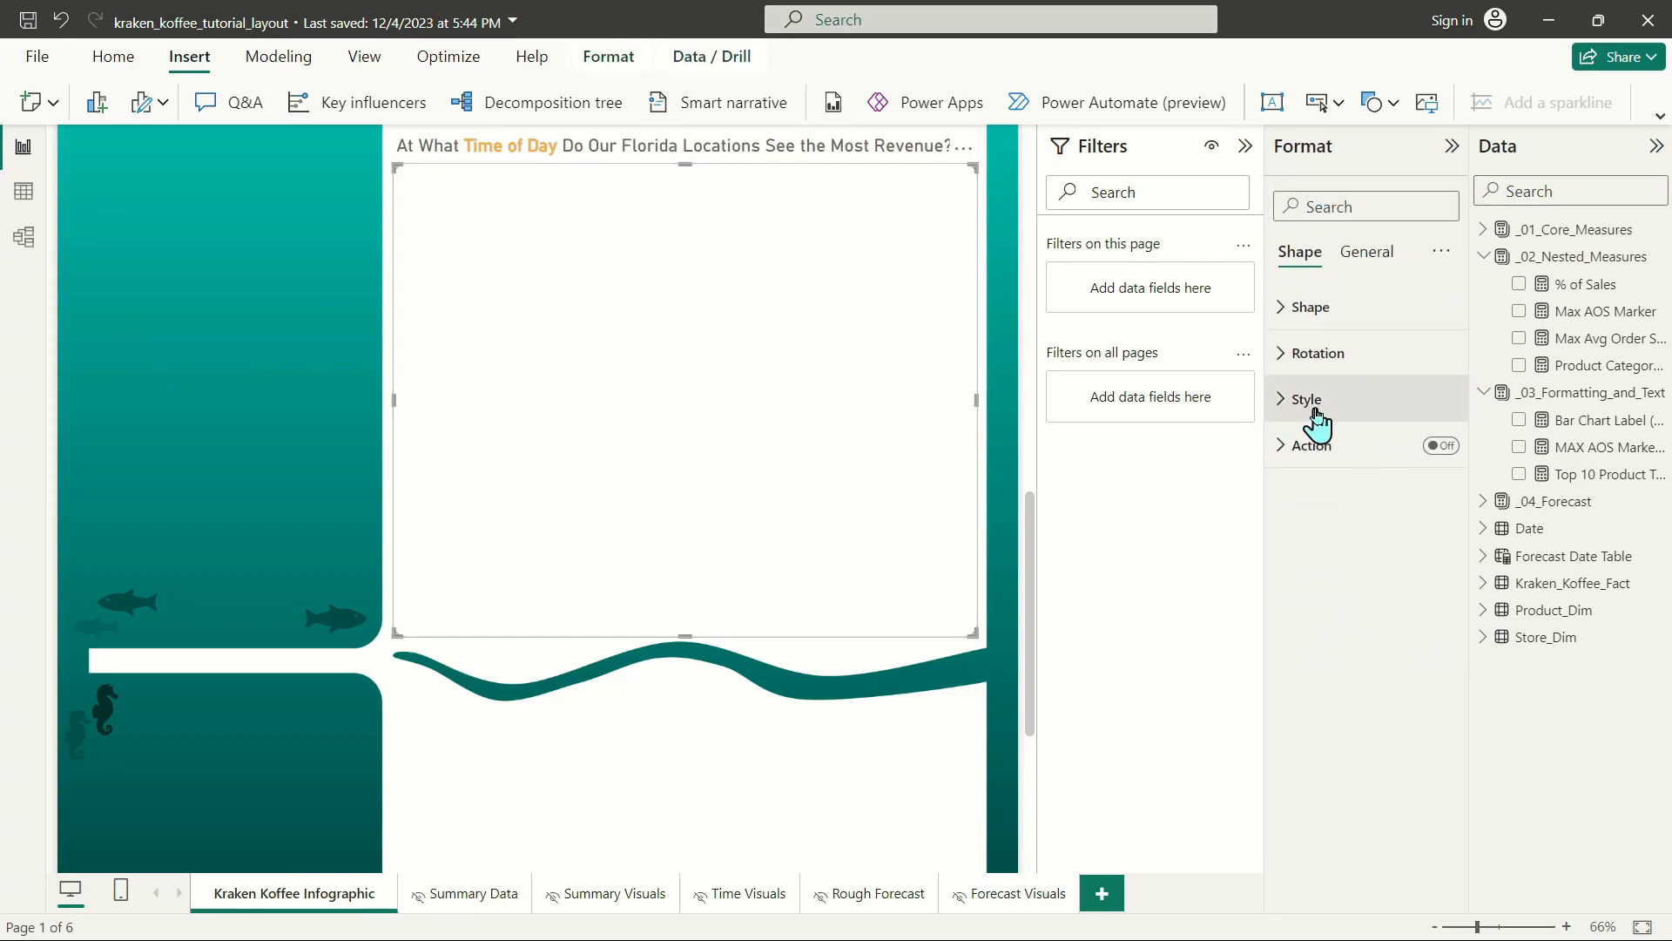
click(1308, 401)
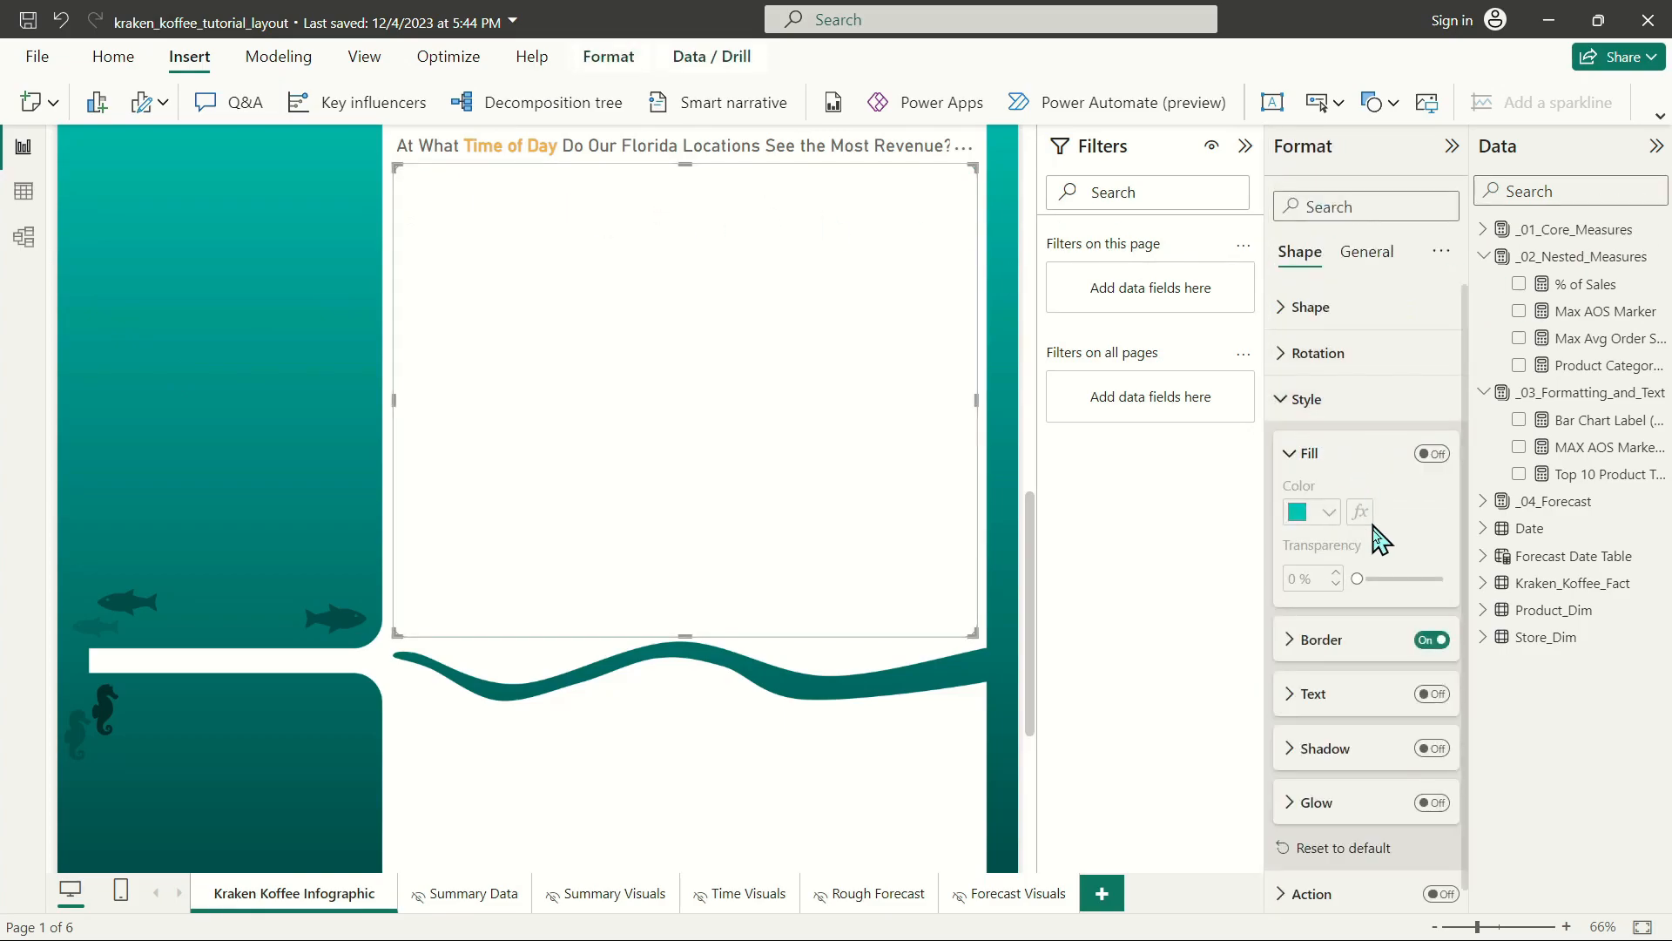
click(1319, 640)
click(1328, 698)
click(1333, 424)
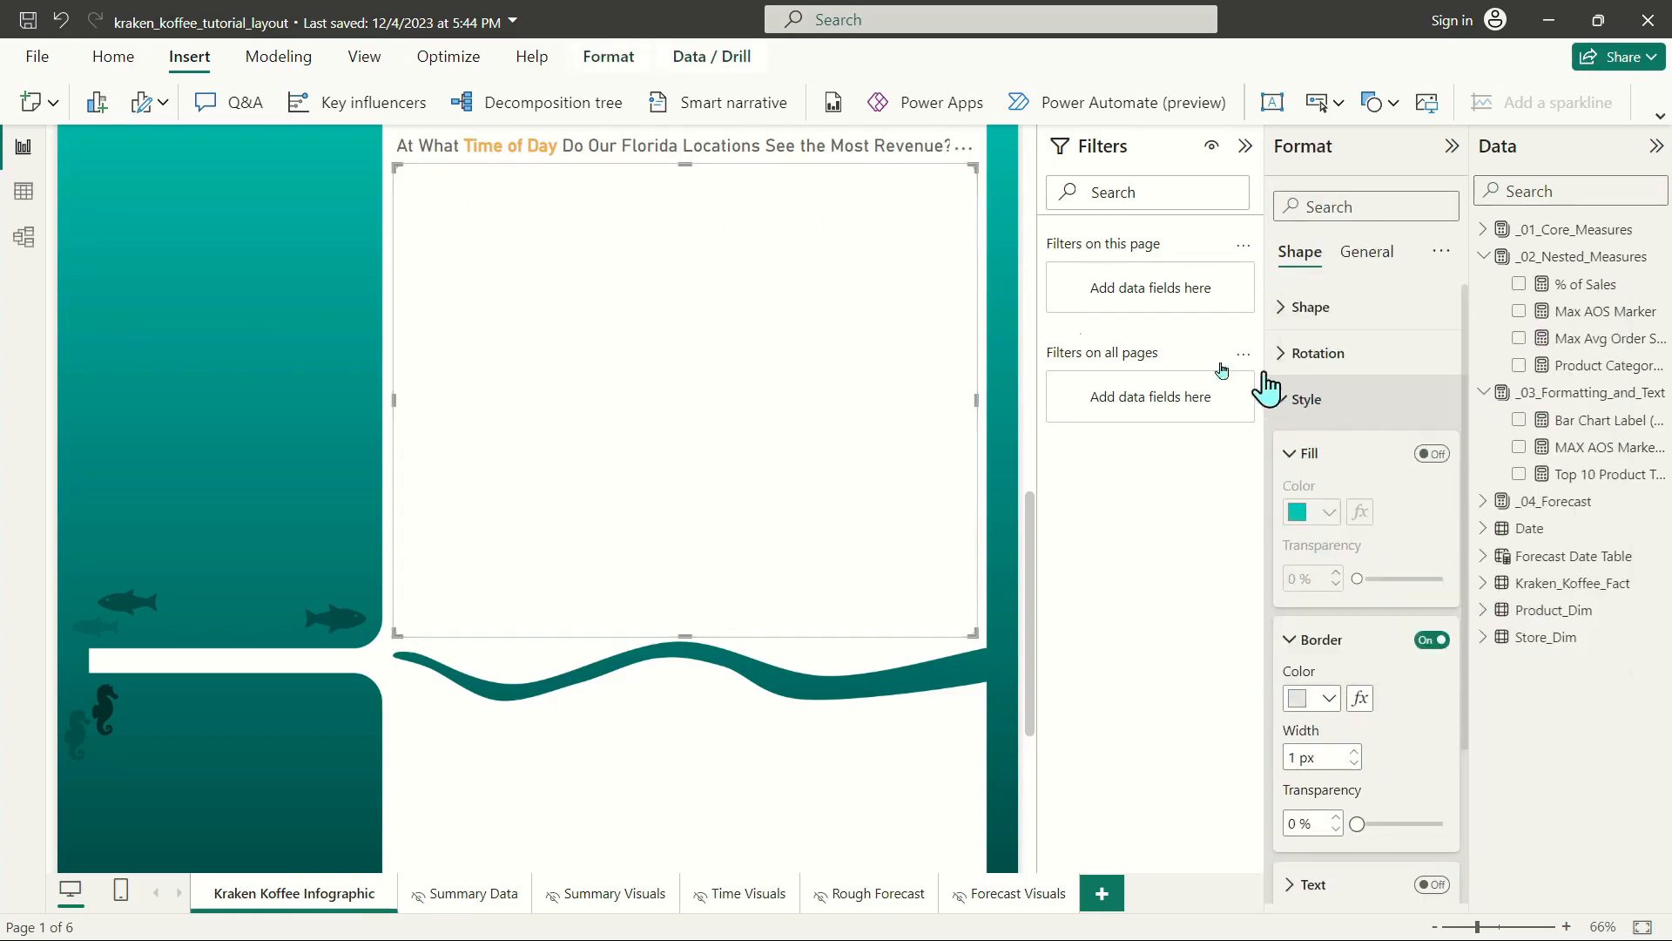
click(308, 301)
click(795, 287)
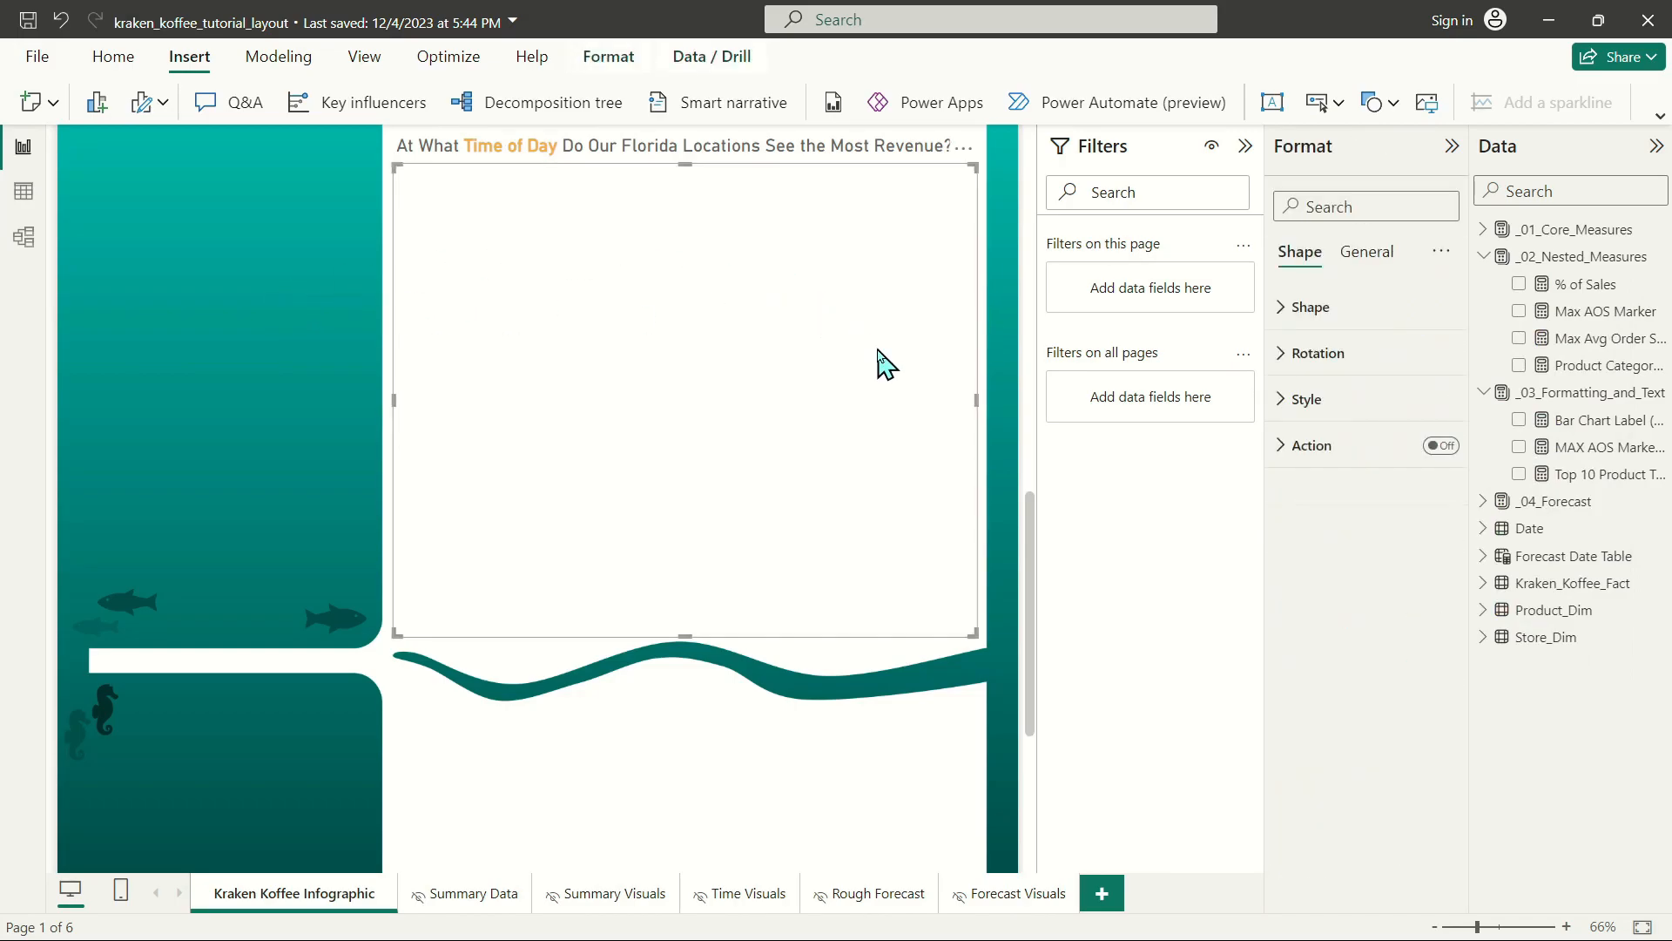
scroll(879, 362, up, 5)
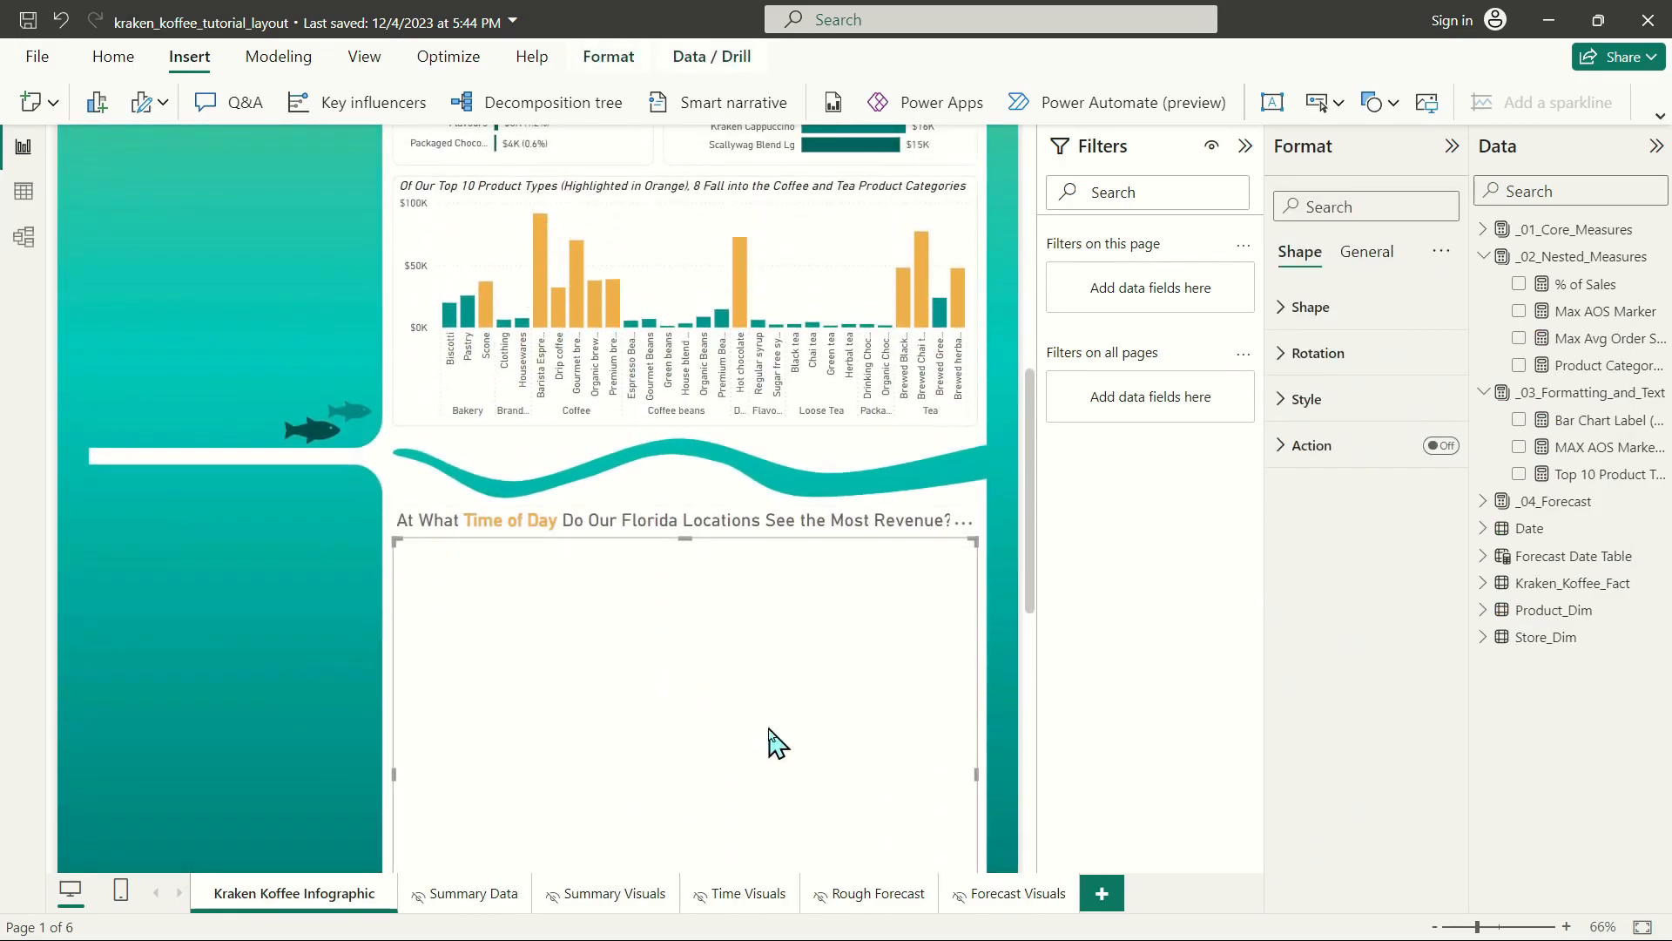
scroll(767, 740, down, 5)
click(306, 447)
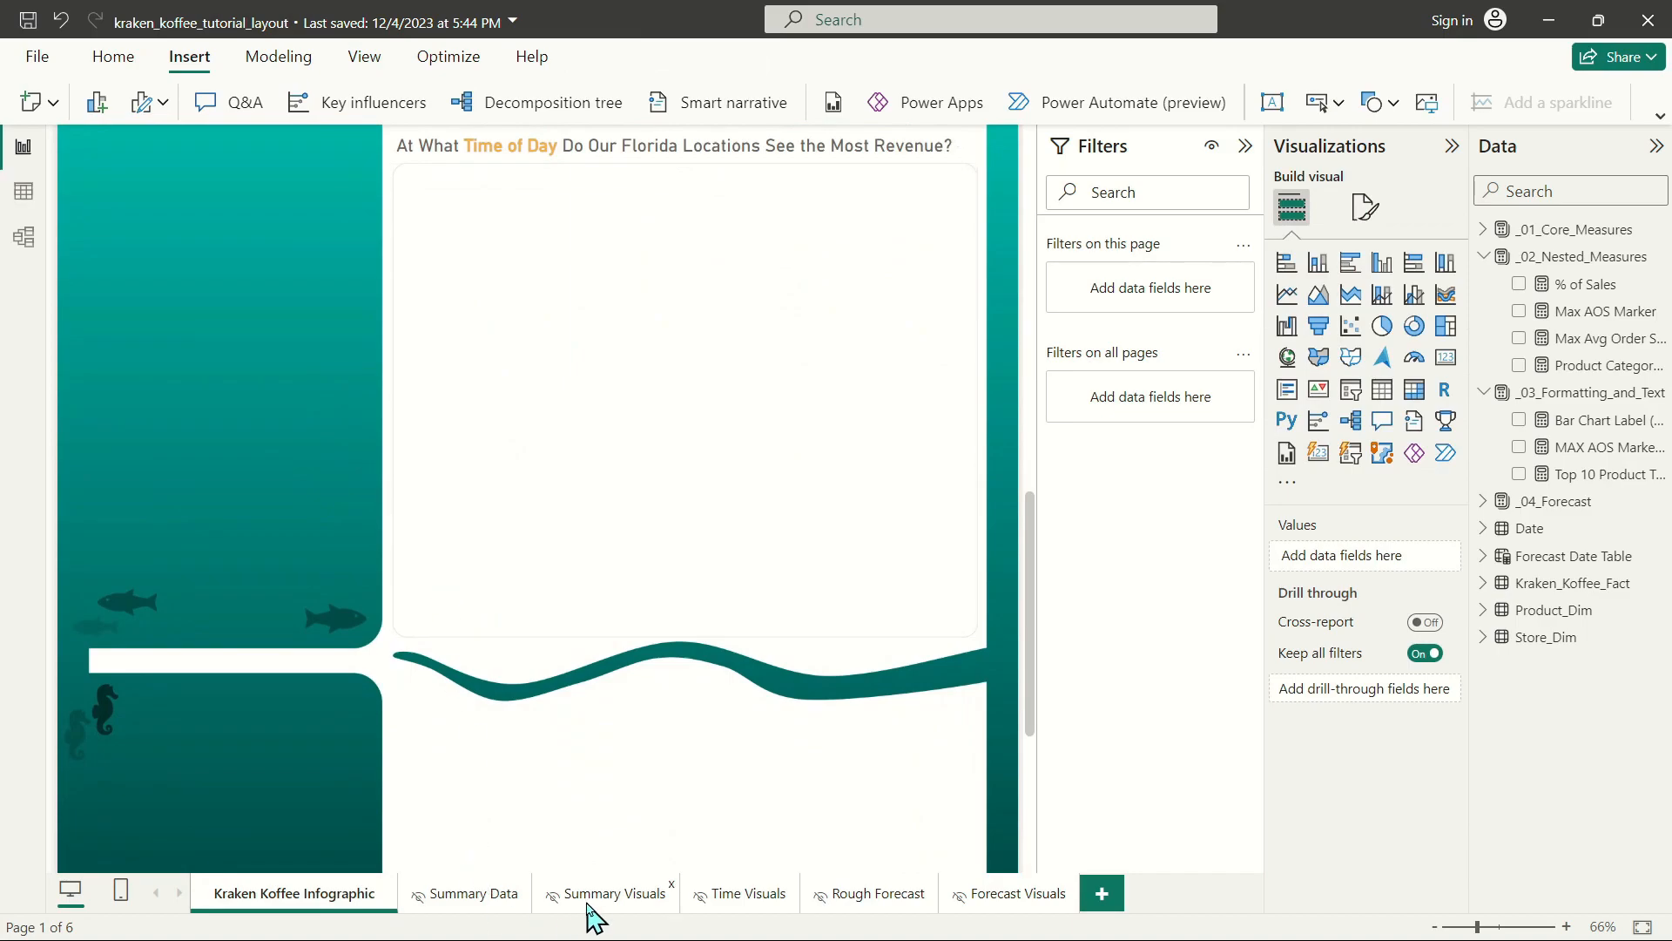
Copy the combo chart and heat map from the Time Visuals page and paste them into the Kraken Koffee Infographic page.
click(748, 894)
click(470, 394)
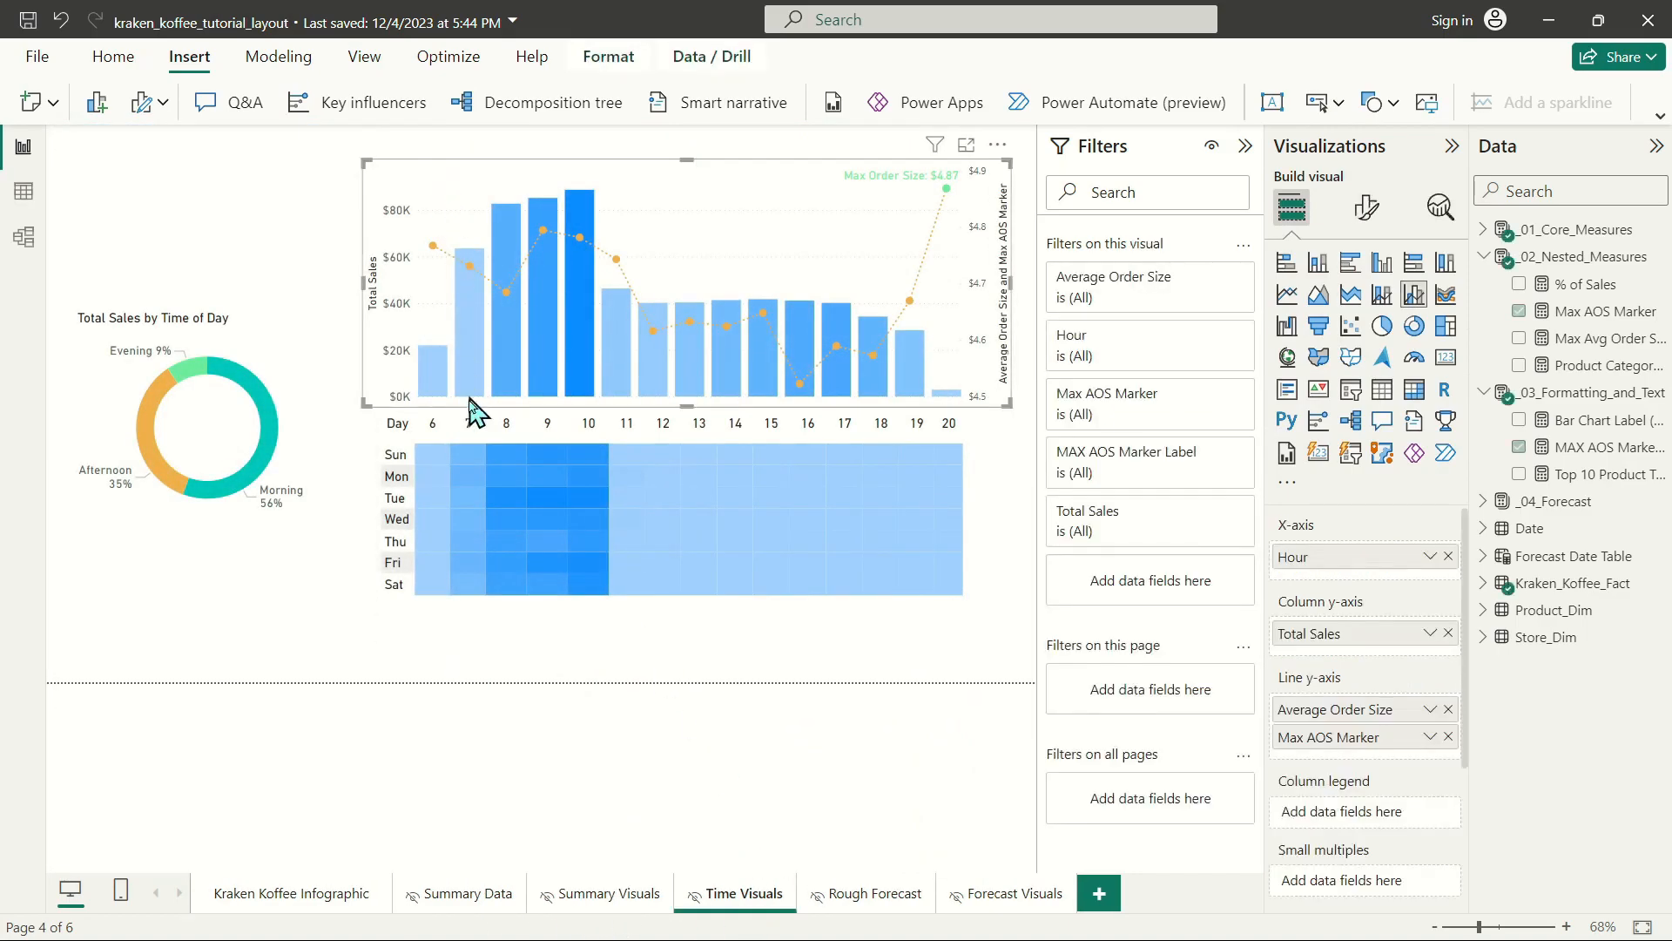
click(756, 649)
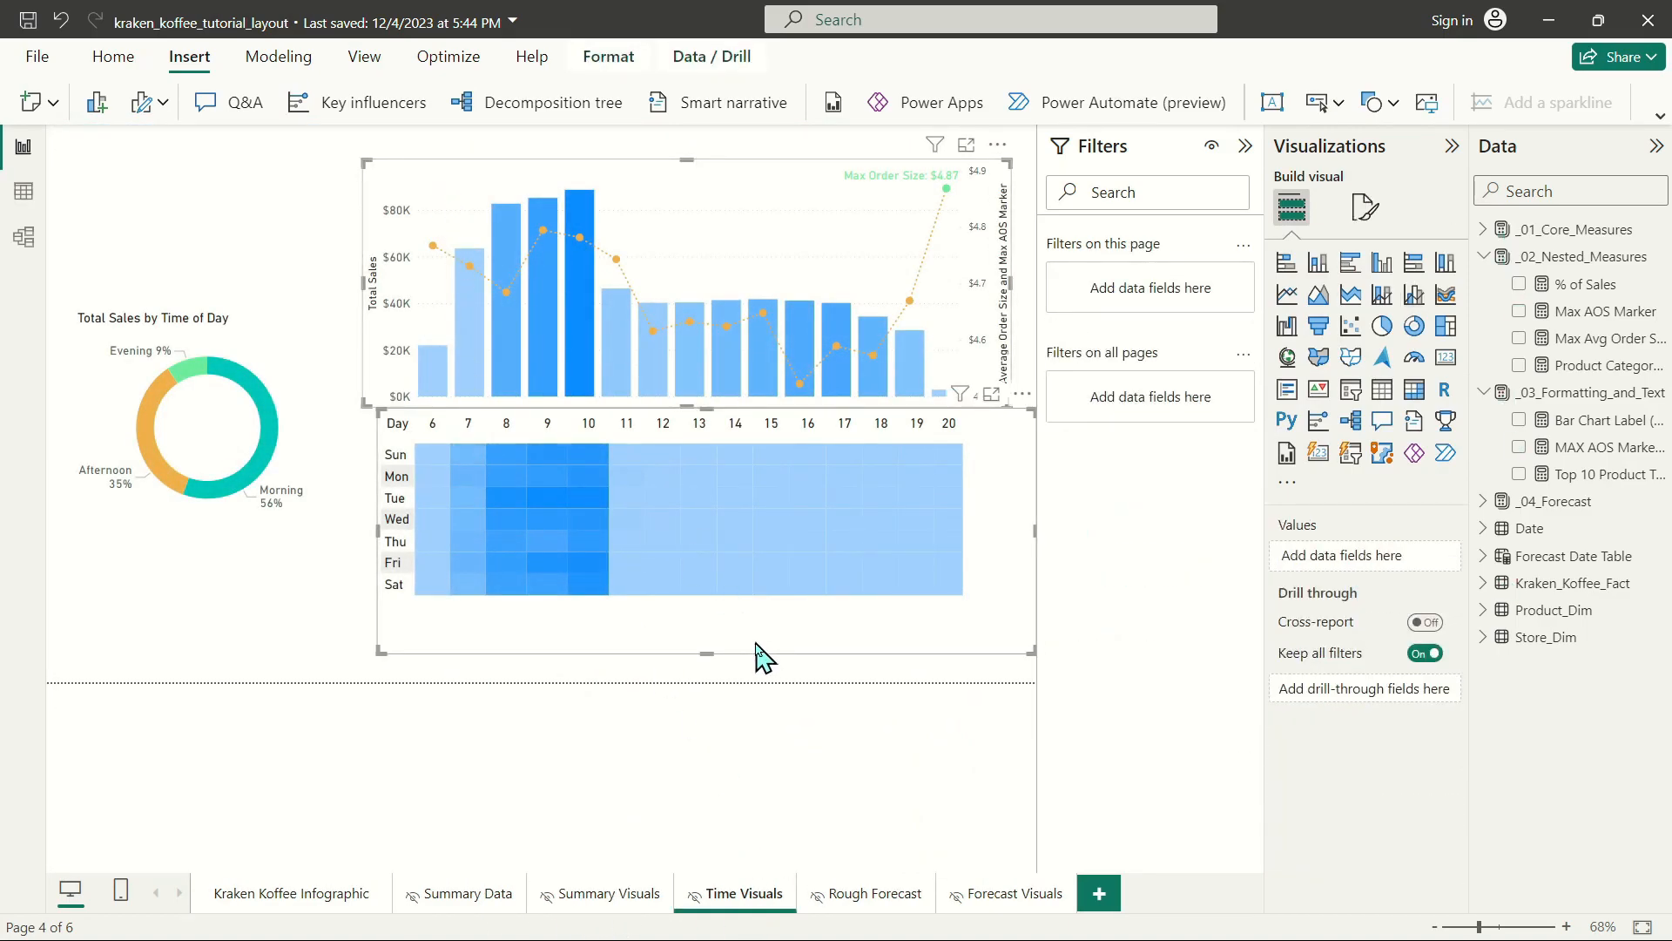
click(307, 897)
scroll(522, 592, down, 10)
key(ctrl+v)
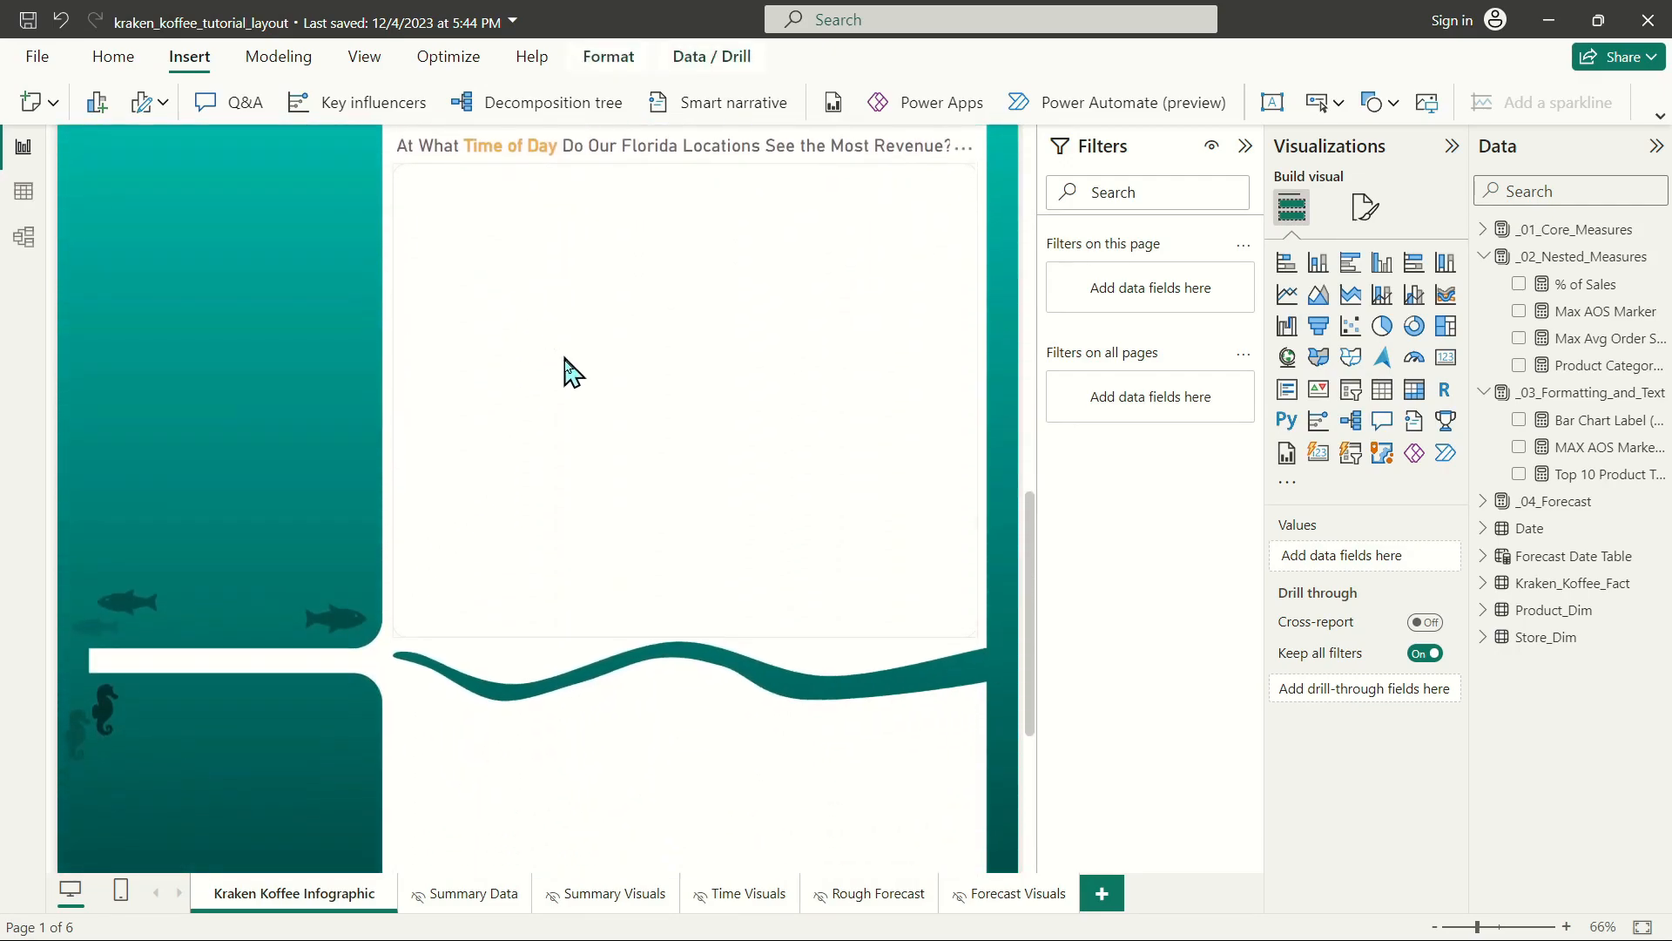
Move the pasted combo chart down to just below the time-of-day heading, over the rounded rectangle.
scroll(403, 436, up, 12)
drag(424, 209, 392, 663)
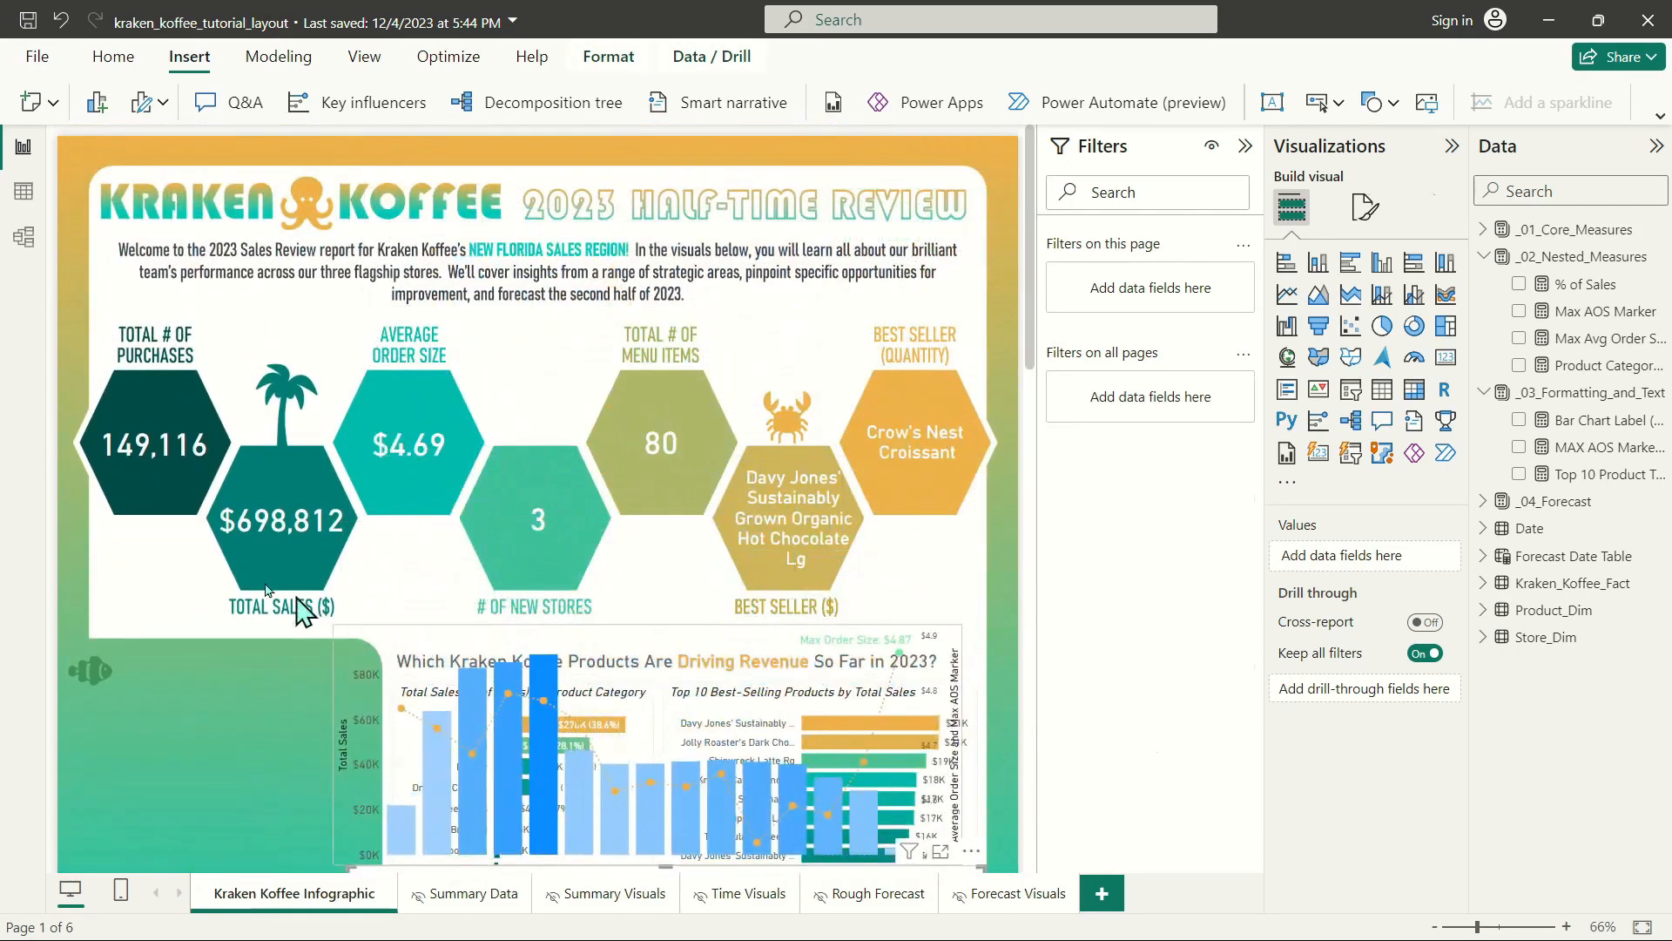
click(374, 653)
scroll(291, 485, down, 4)
drag(401, 270, 413, 704)
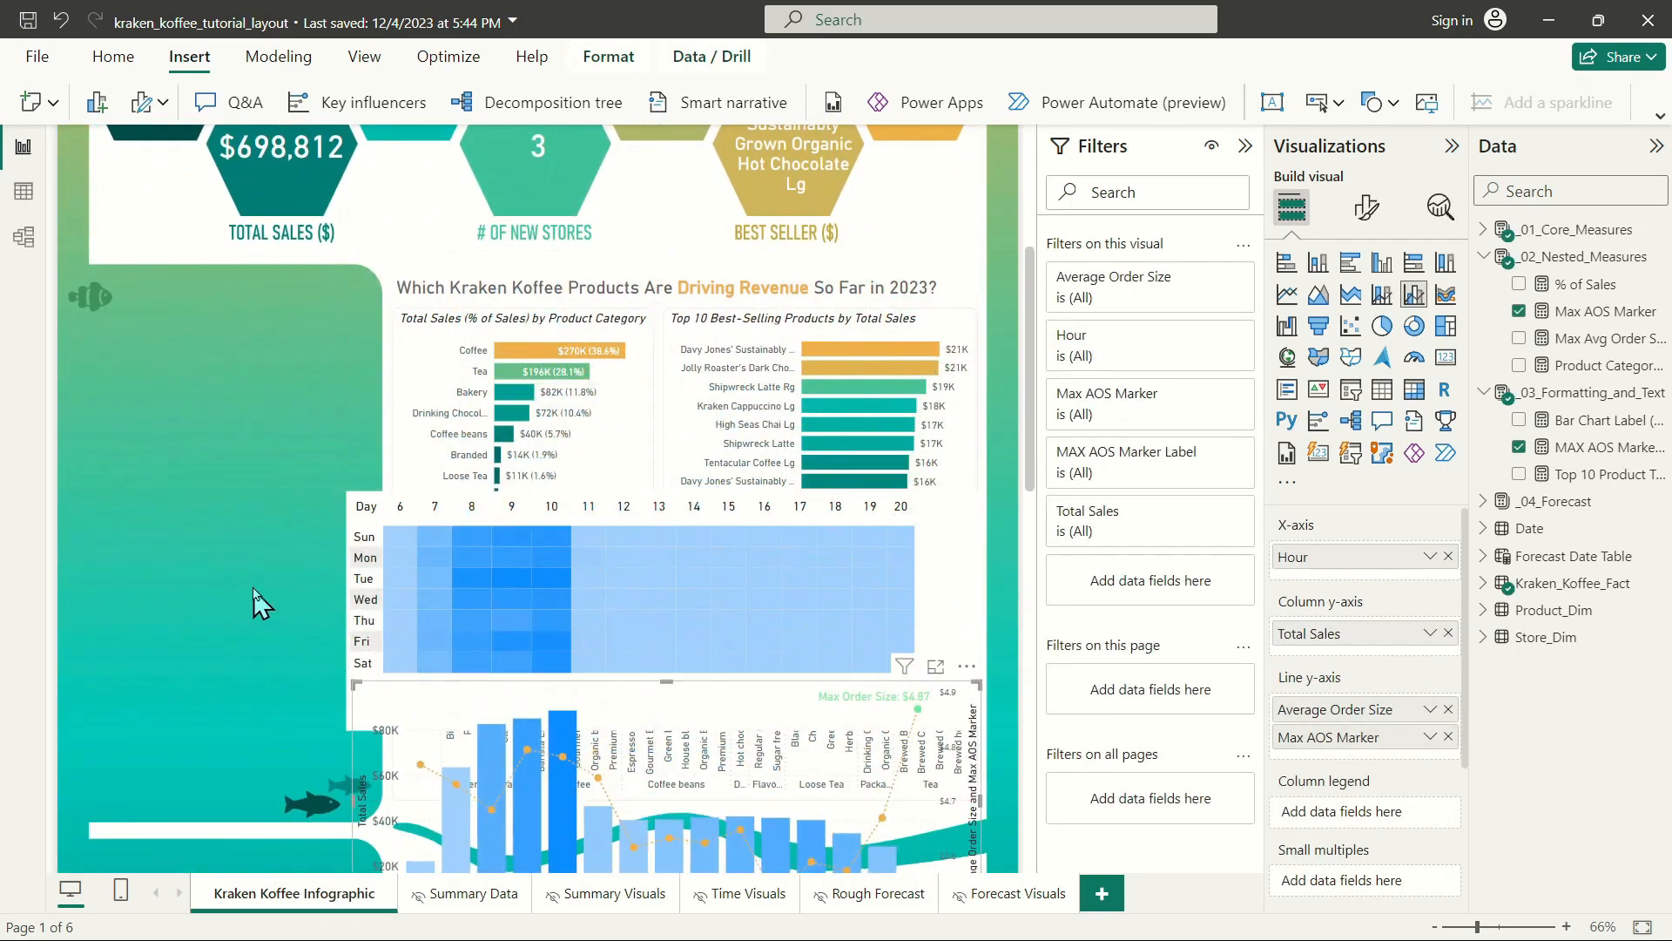
scroll(261, 599, down, 8)
scroll(270, 536, up, 4)
drag(458, 336, 503, 585)
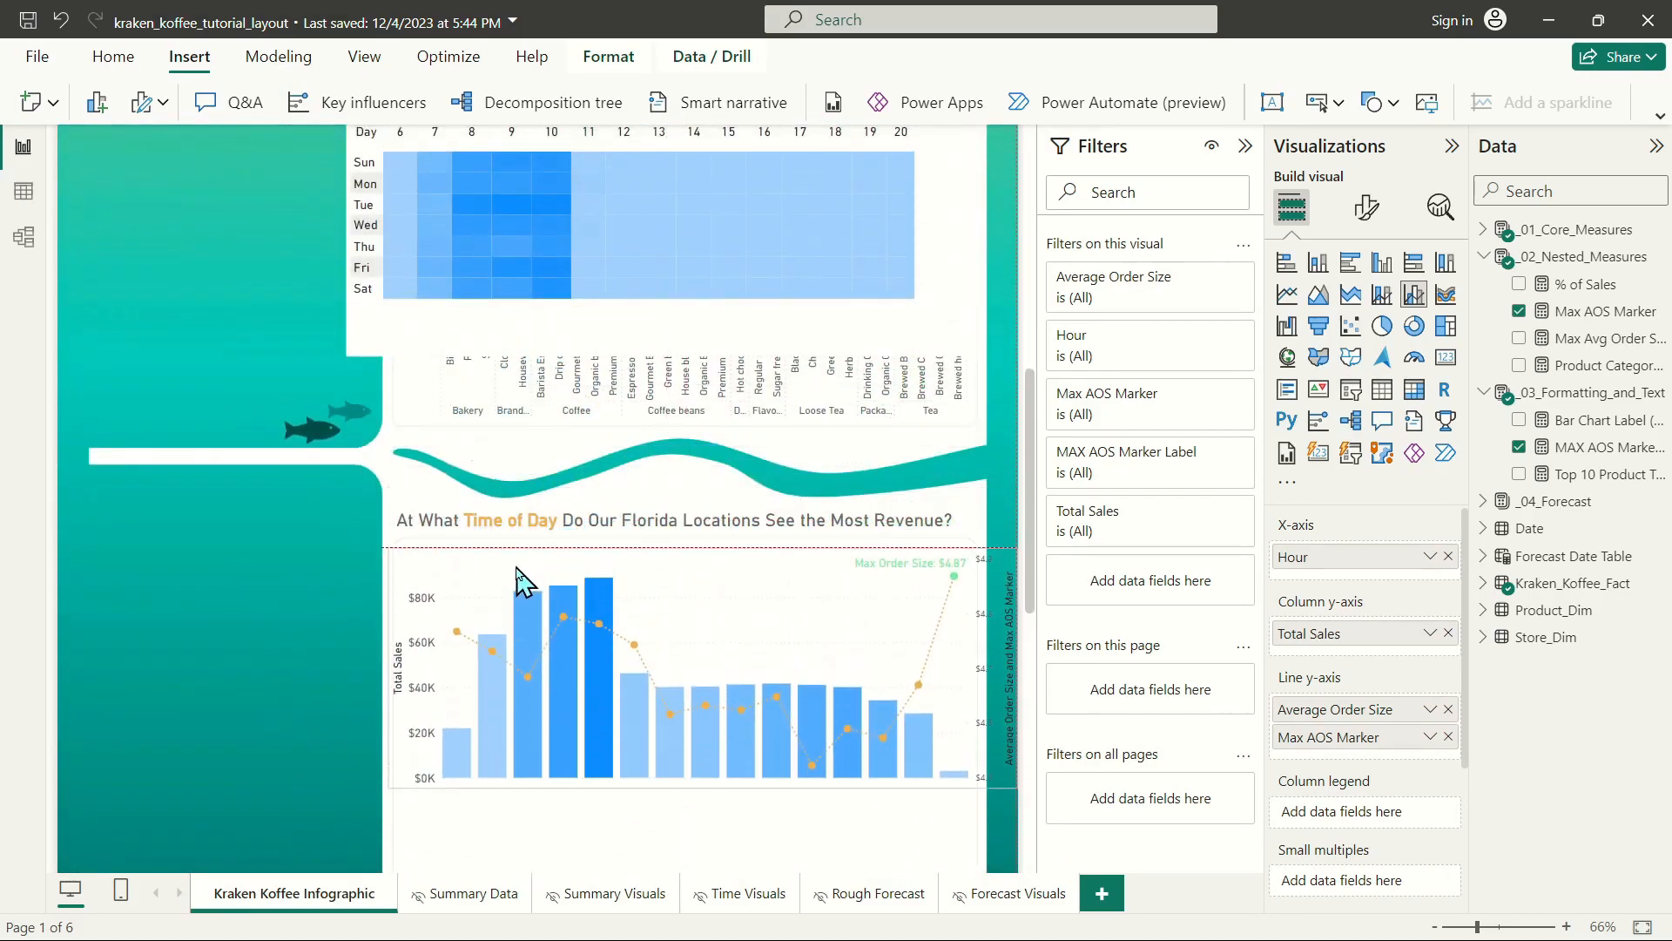
Resize the combo chart to fit inside the upper part of the rounded rectangle and deselect it.
drag(1004, 775, 970, 757)
drag(389, 754, 411, 757)
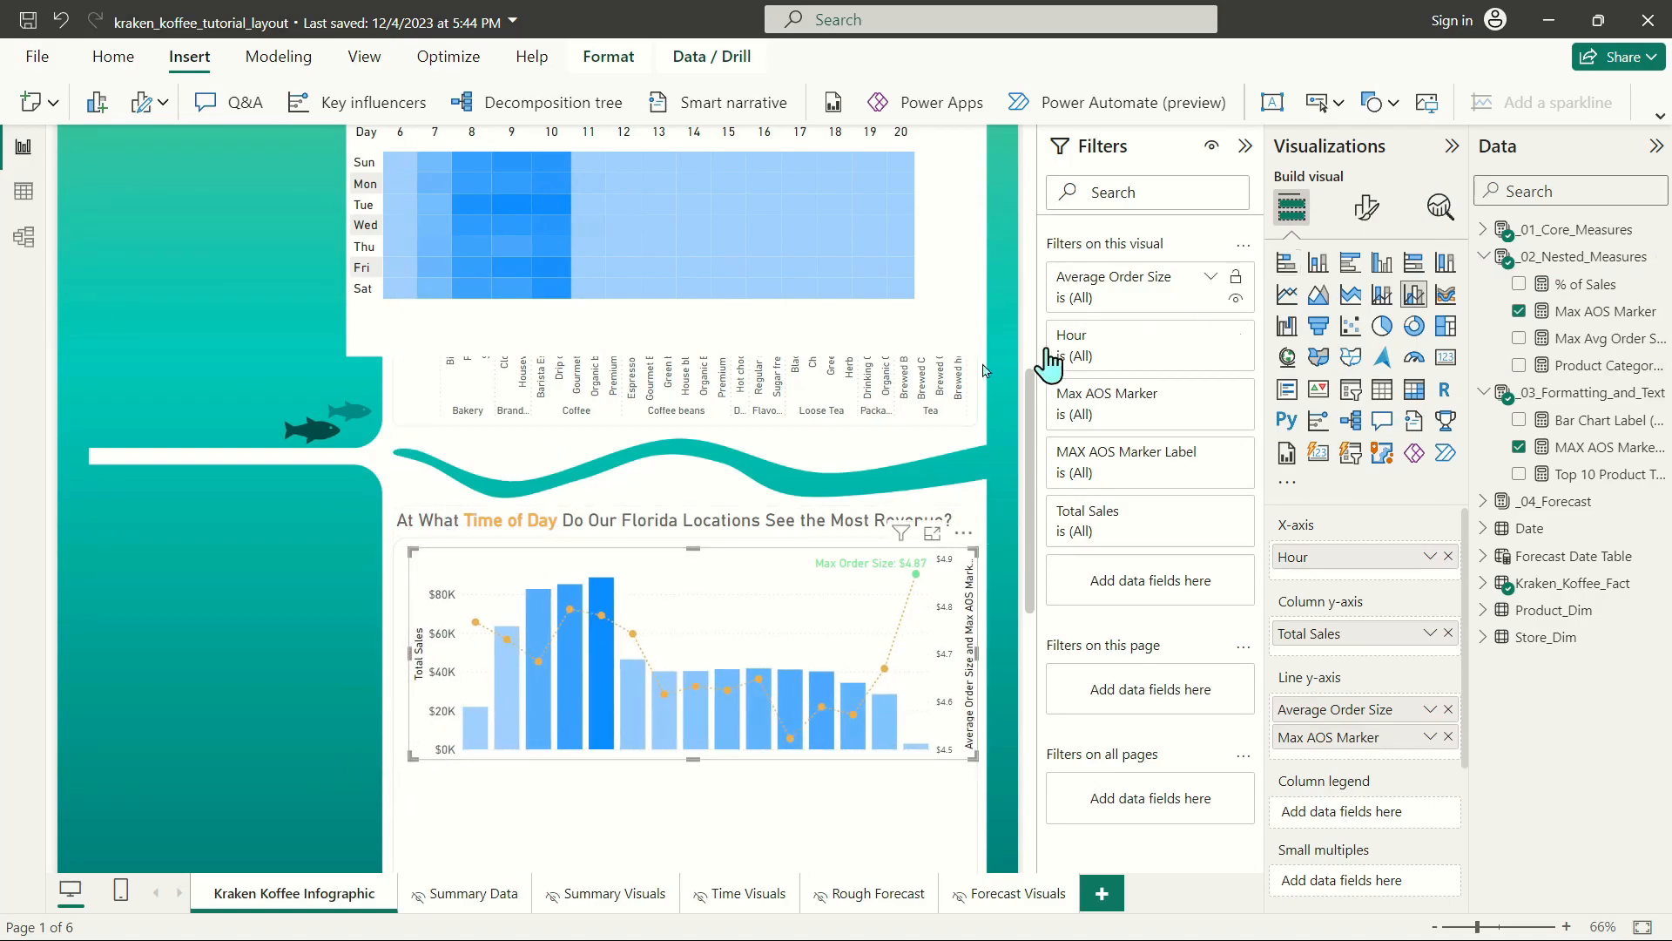
click(328, 462)
Move the heat map down into the rounded rectangle, directly beneath the combo chart.
drag(813, 340, 832, 801)
scroll(192, 484, down, 4)
drag(522, 440, 531, 632)
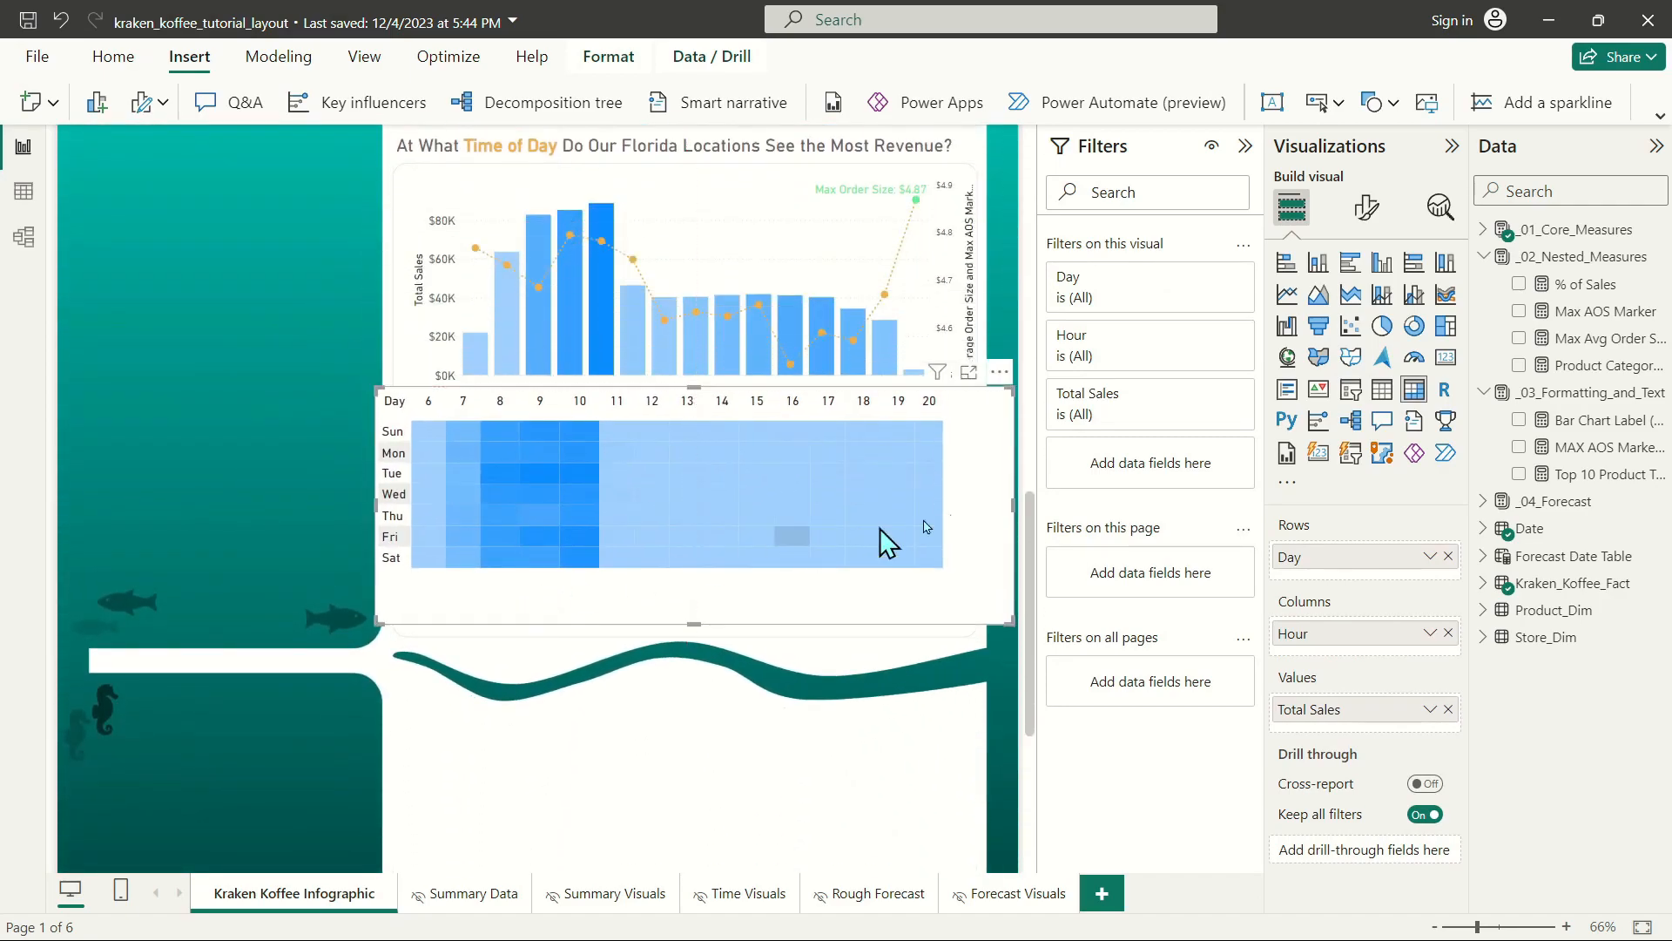
Turn off the heat map's background.
click(1367, 207)
click(1366, 310)
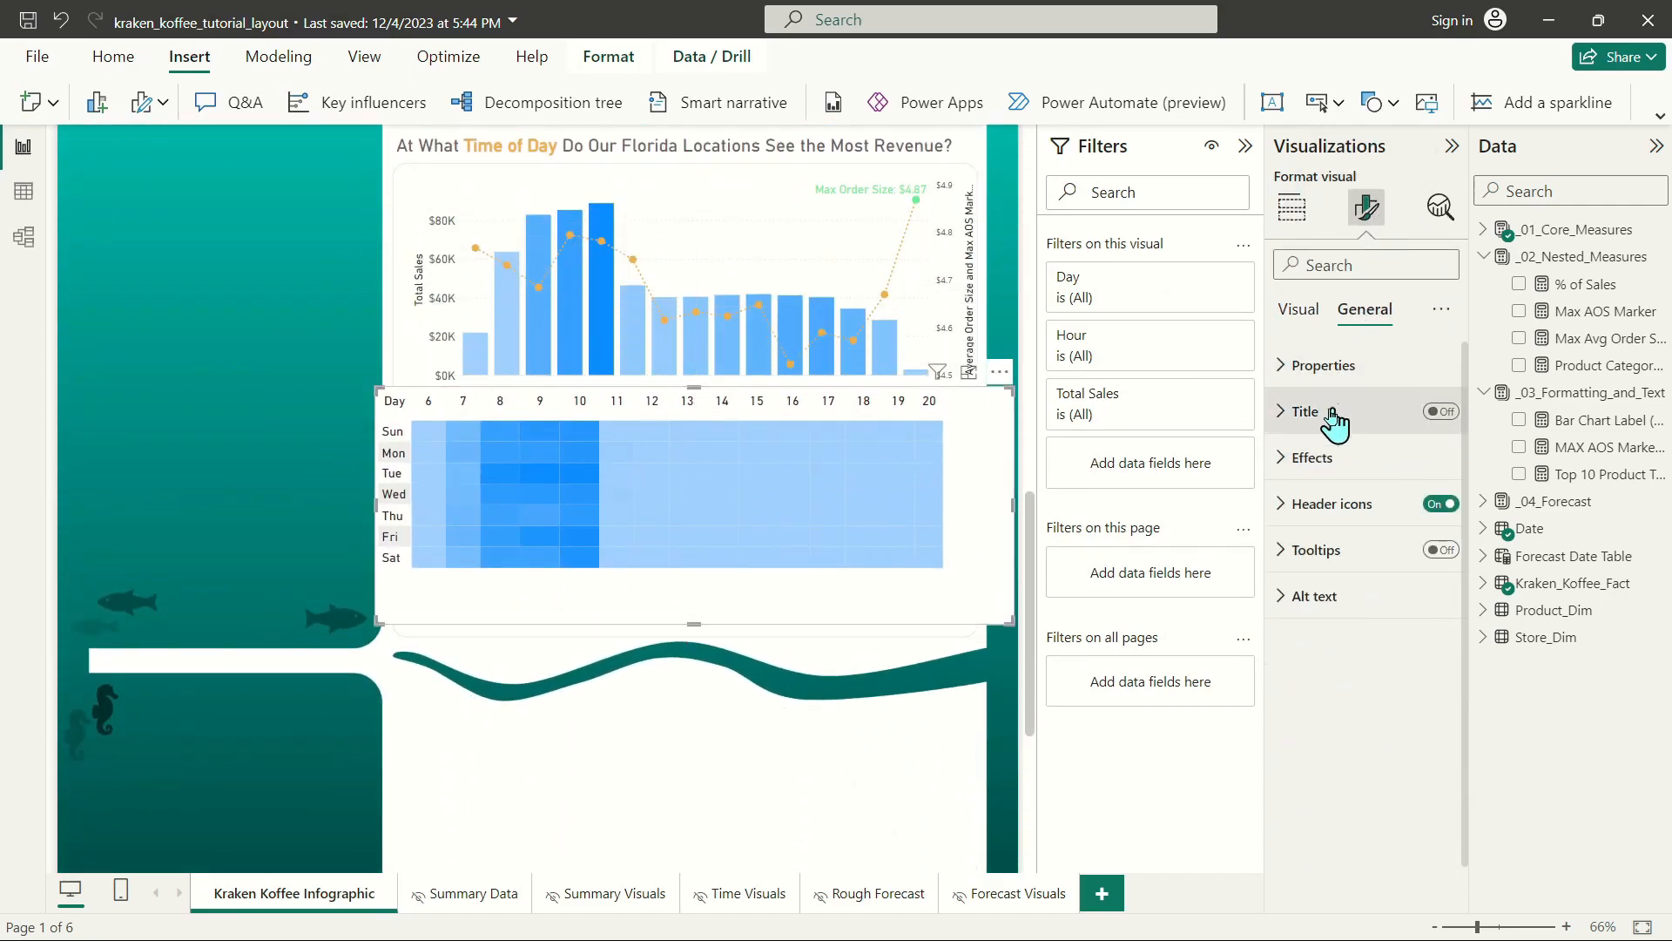
click(1331, 455)
click(1433, 511)
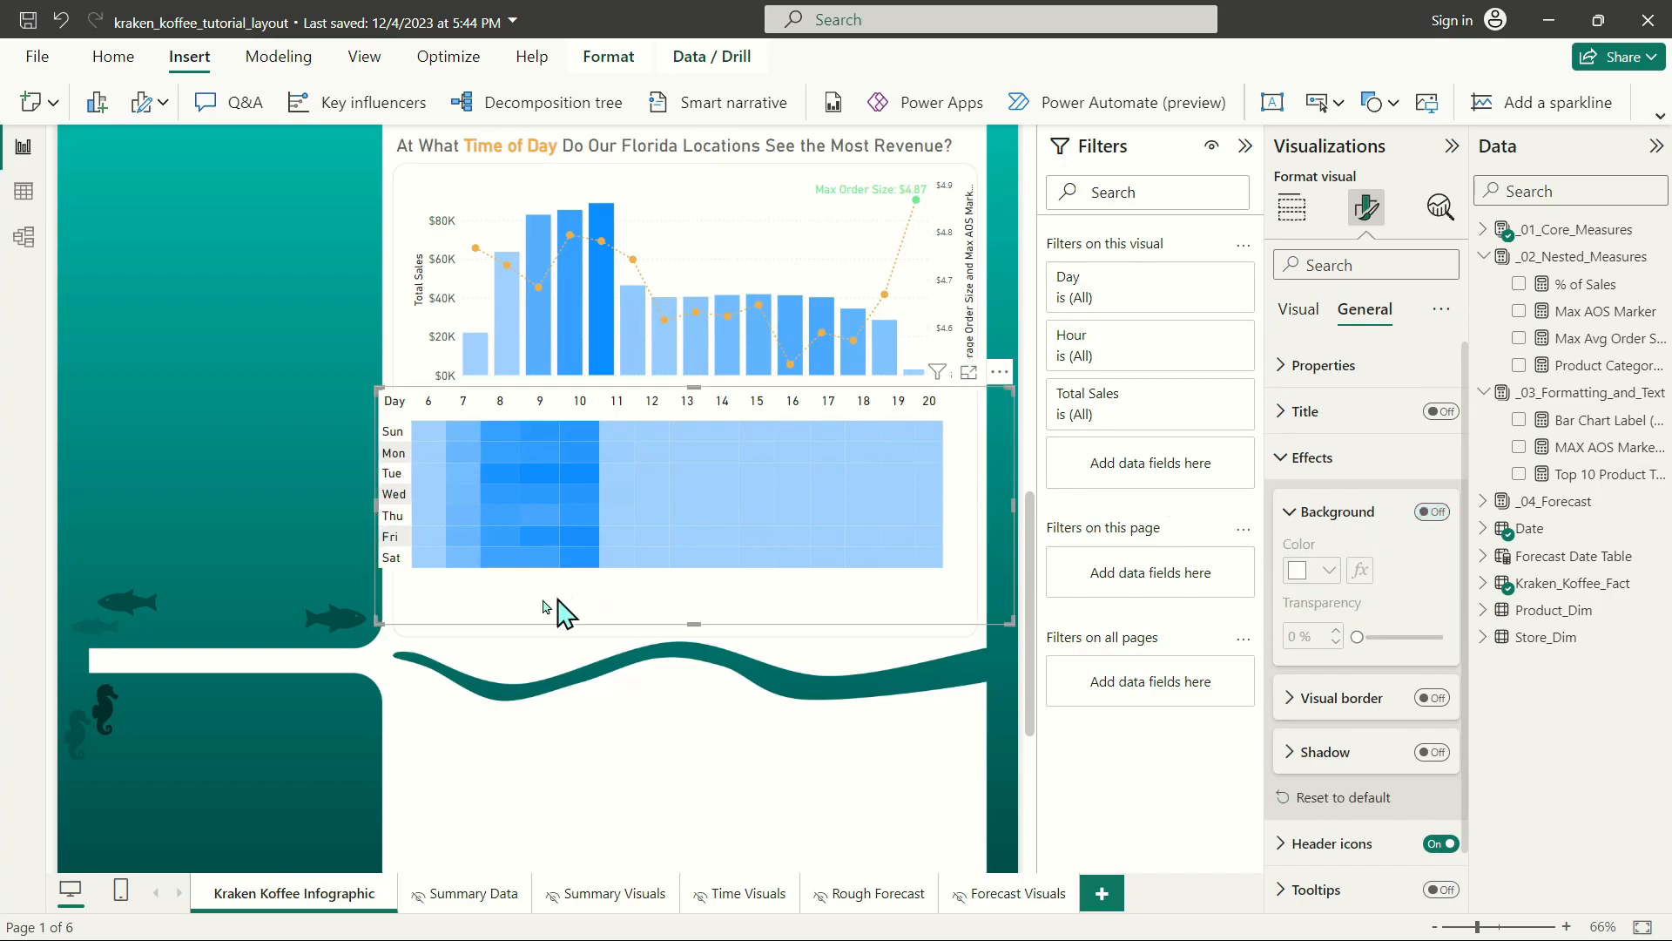
Narrow the heat map and move it down so it fits inside the rounded rectangle beneath the combo chart.
drag(392, 628, 403, 620)
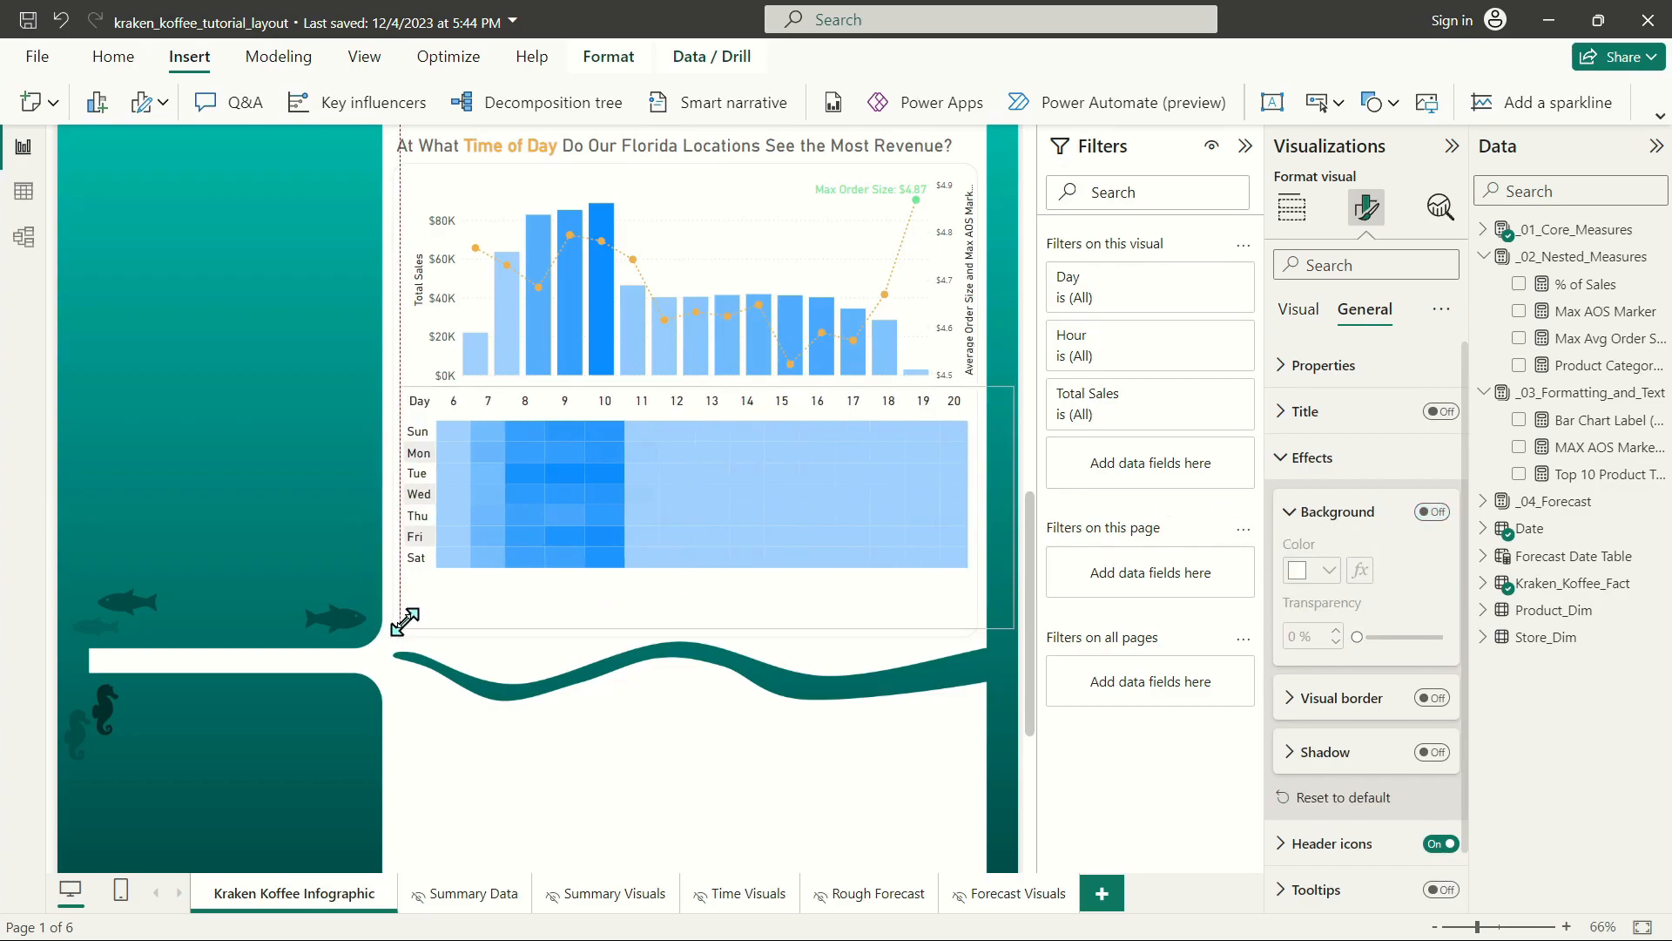
drag(1003, 621, 963, 597)
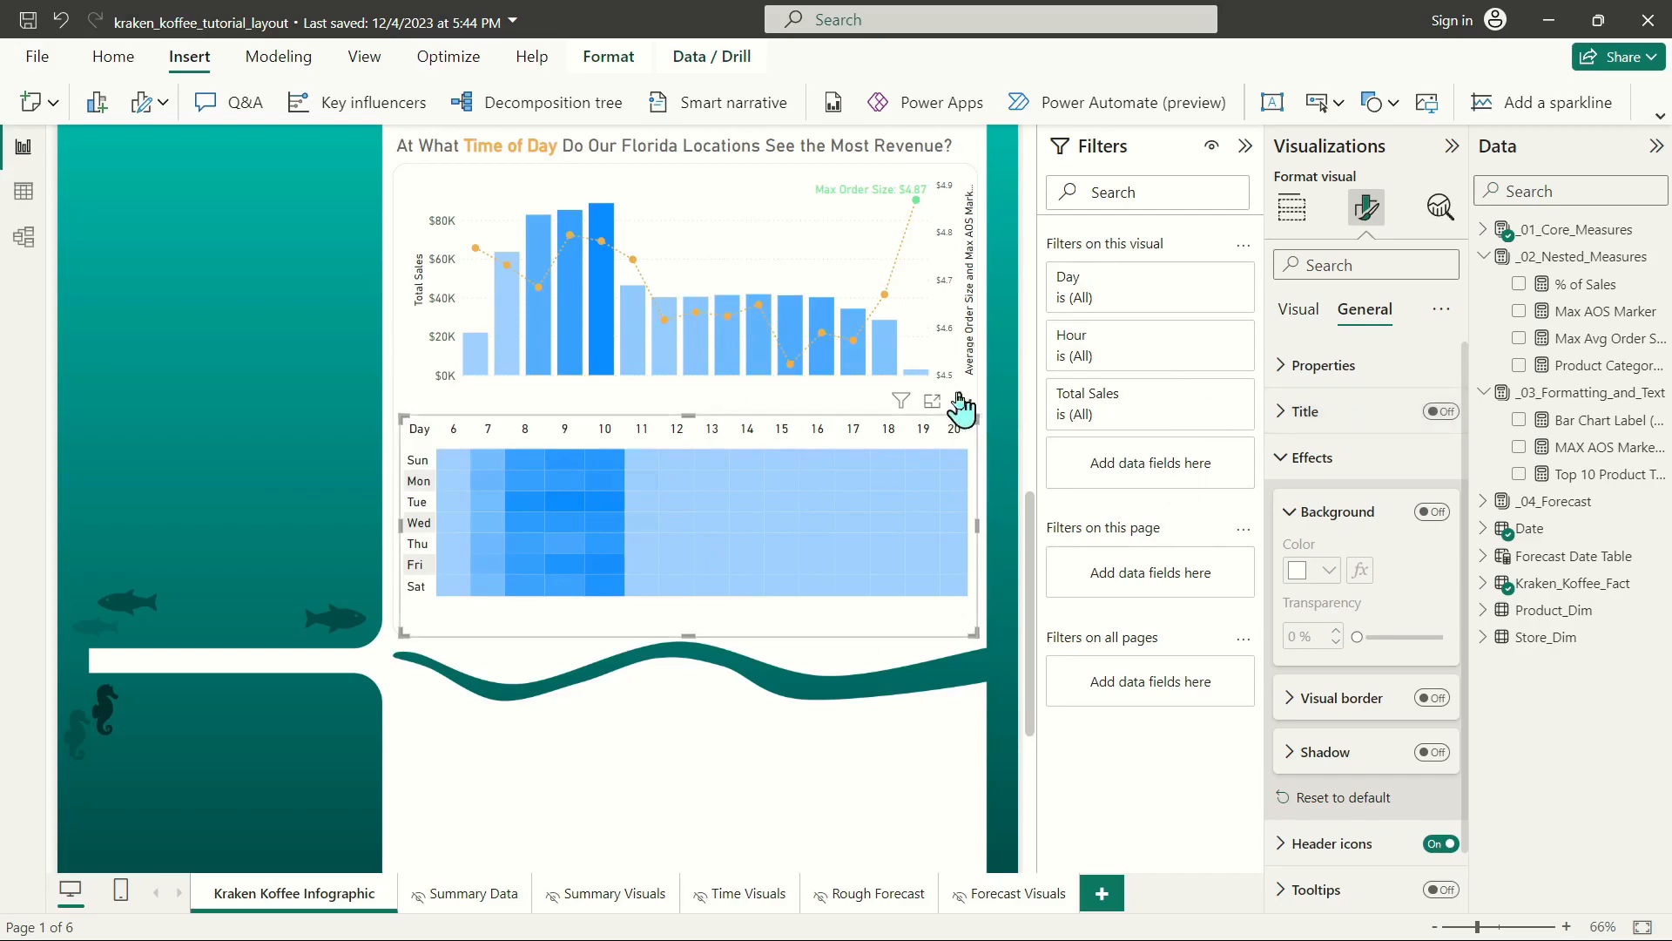
click(1307, 457)
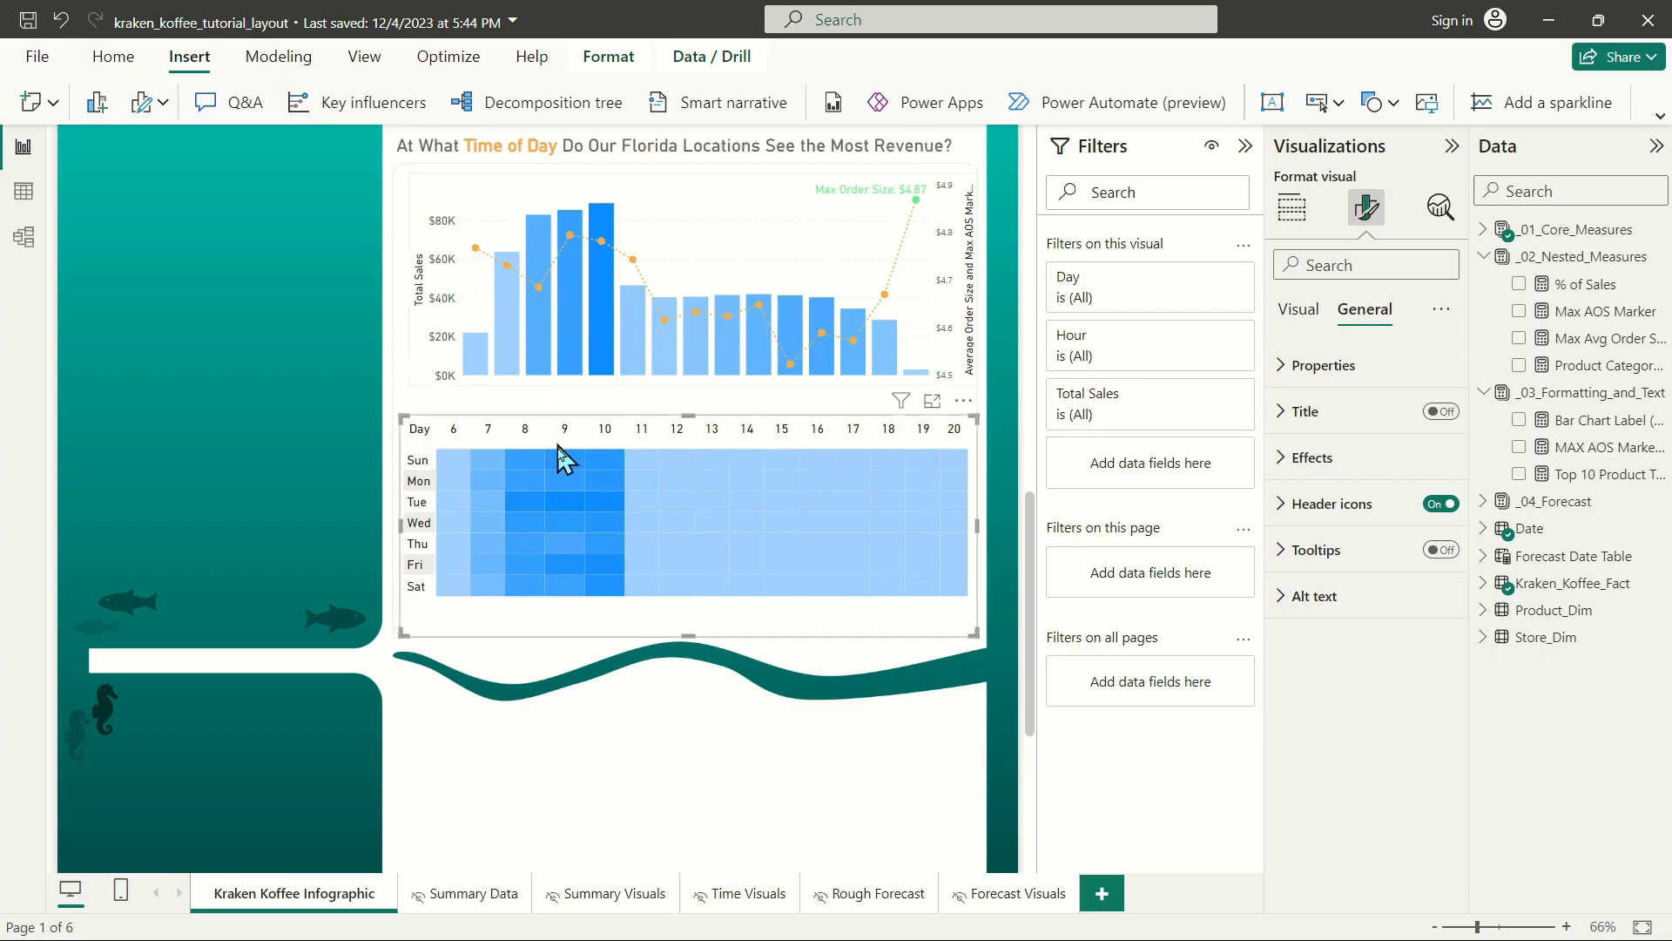
Set the heat map's values font size to 9 and narrow the visual from its left edge.
click(1300, 313)
click(1297, 457)
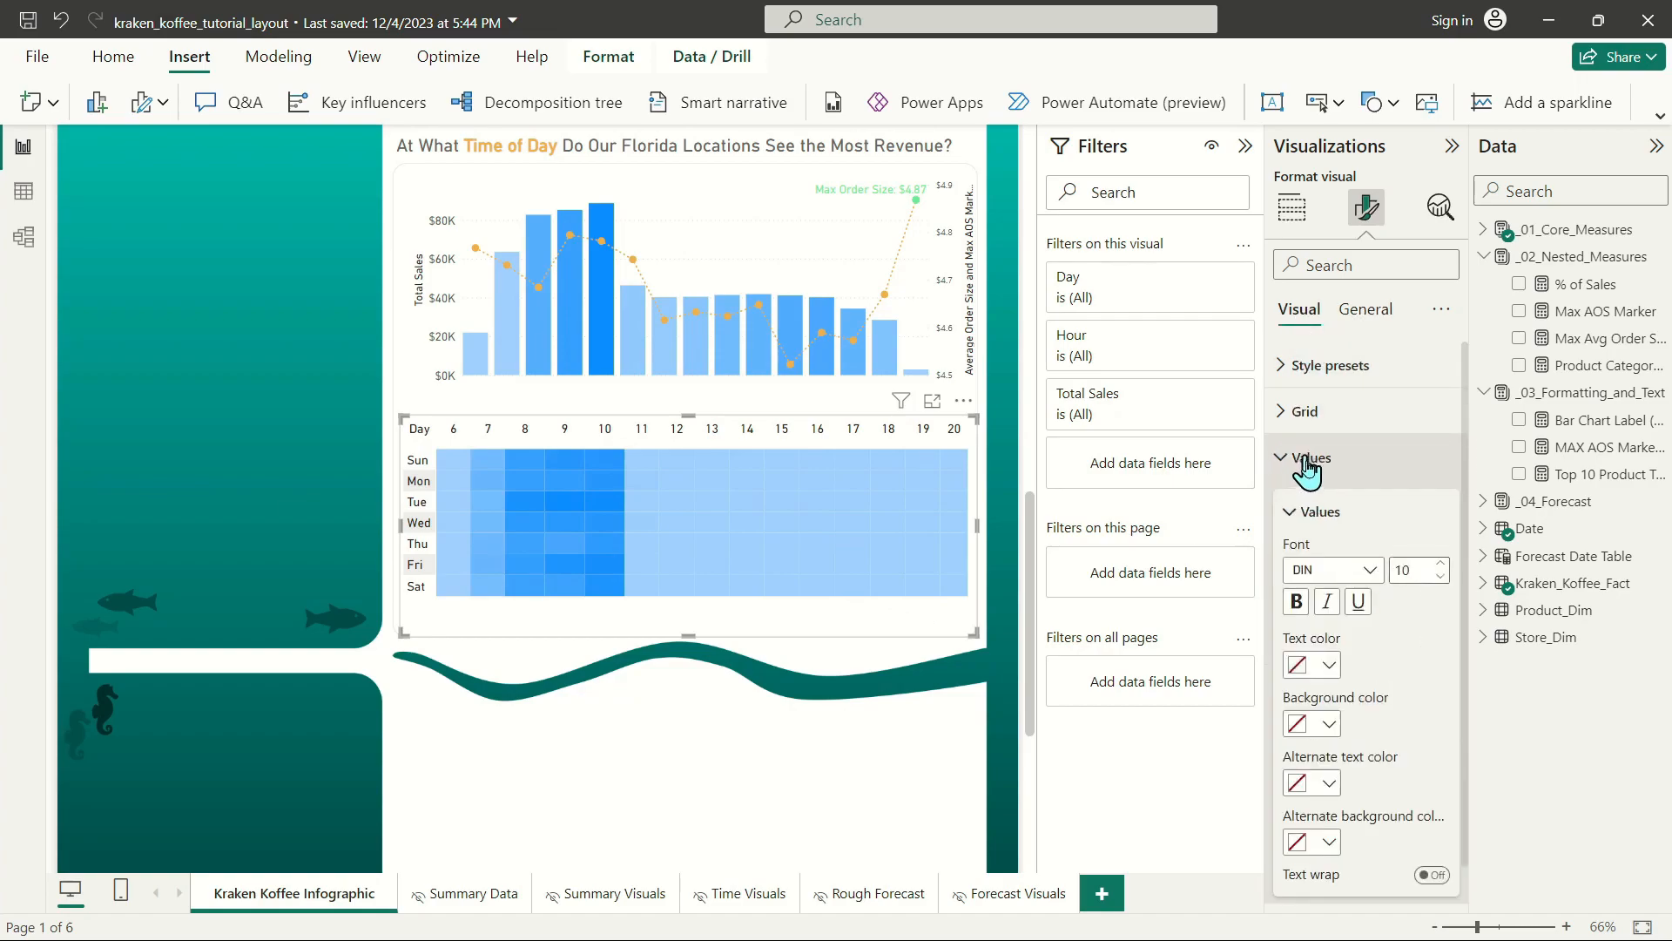
click(1443, 578)
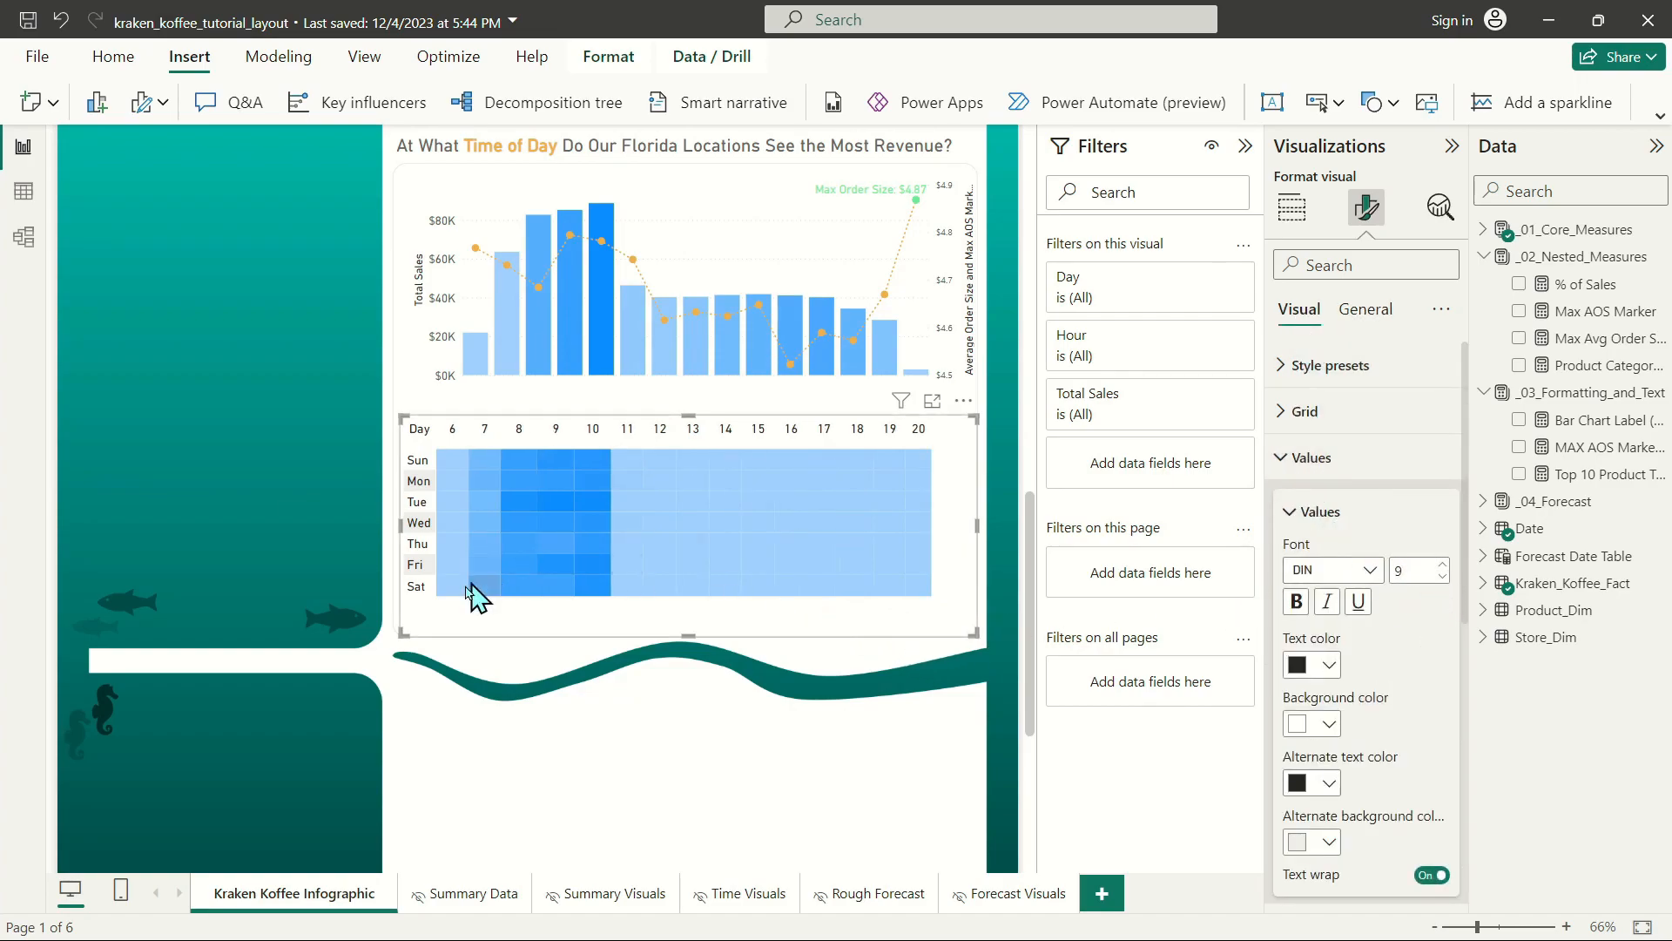
drag(402, 525, 425, 525)
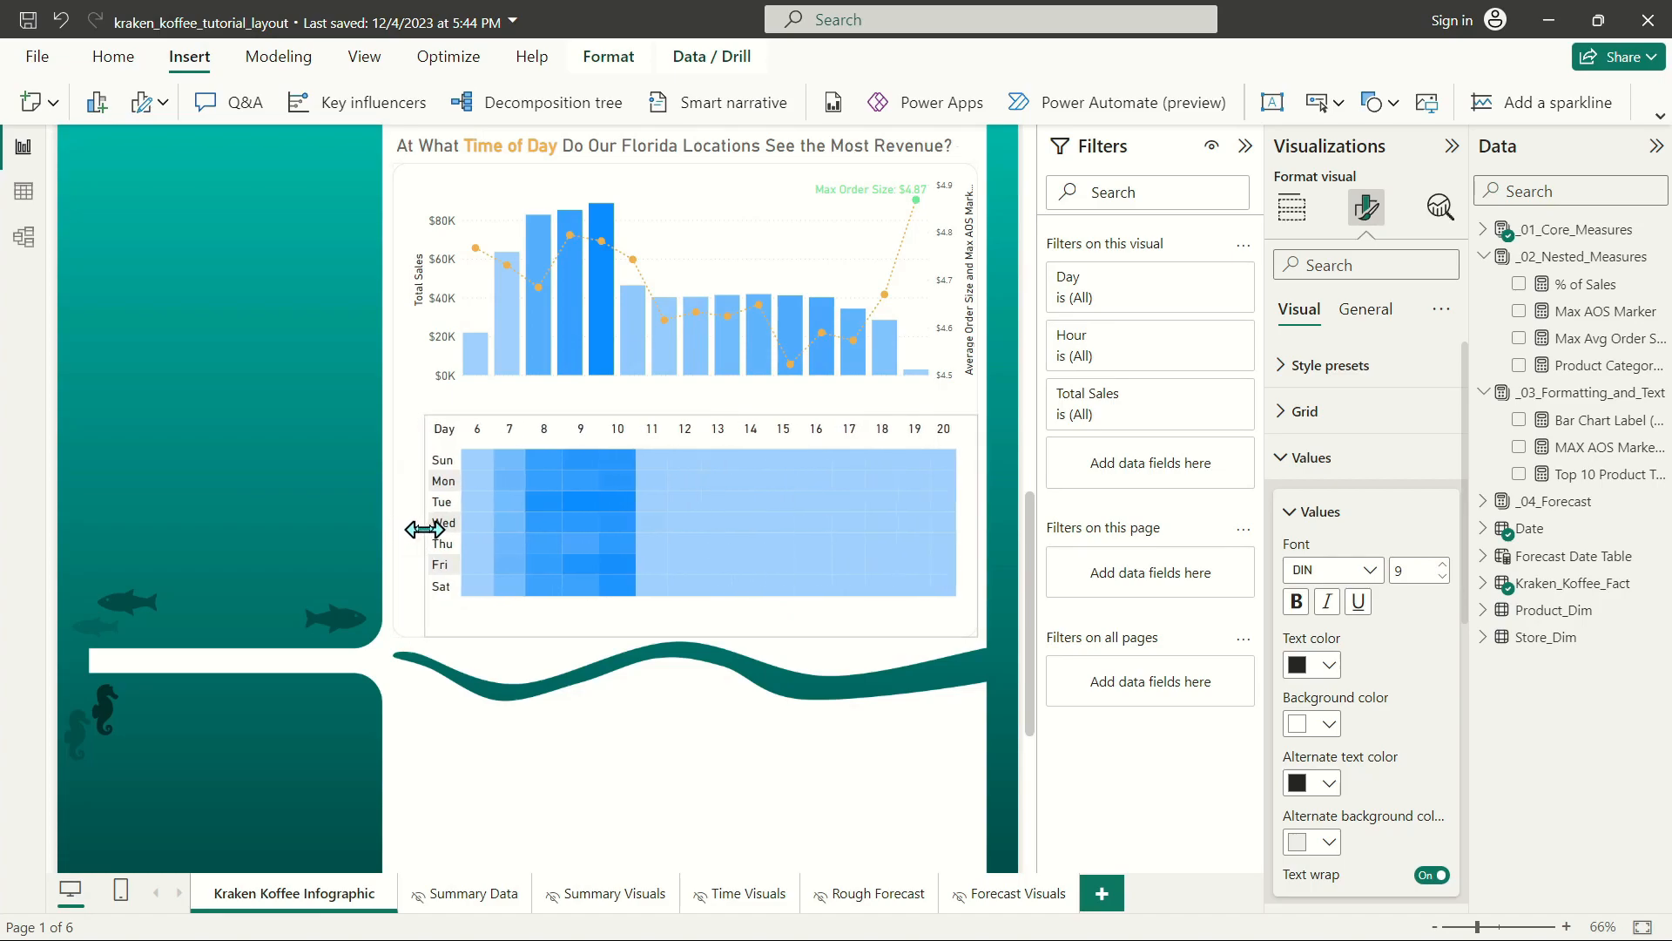
Set the heat map's row padding to 6 in its grid options.
click(1334, 422)
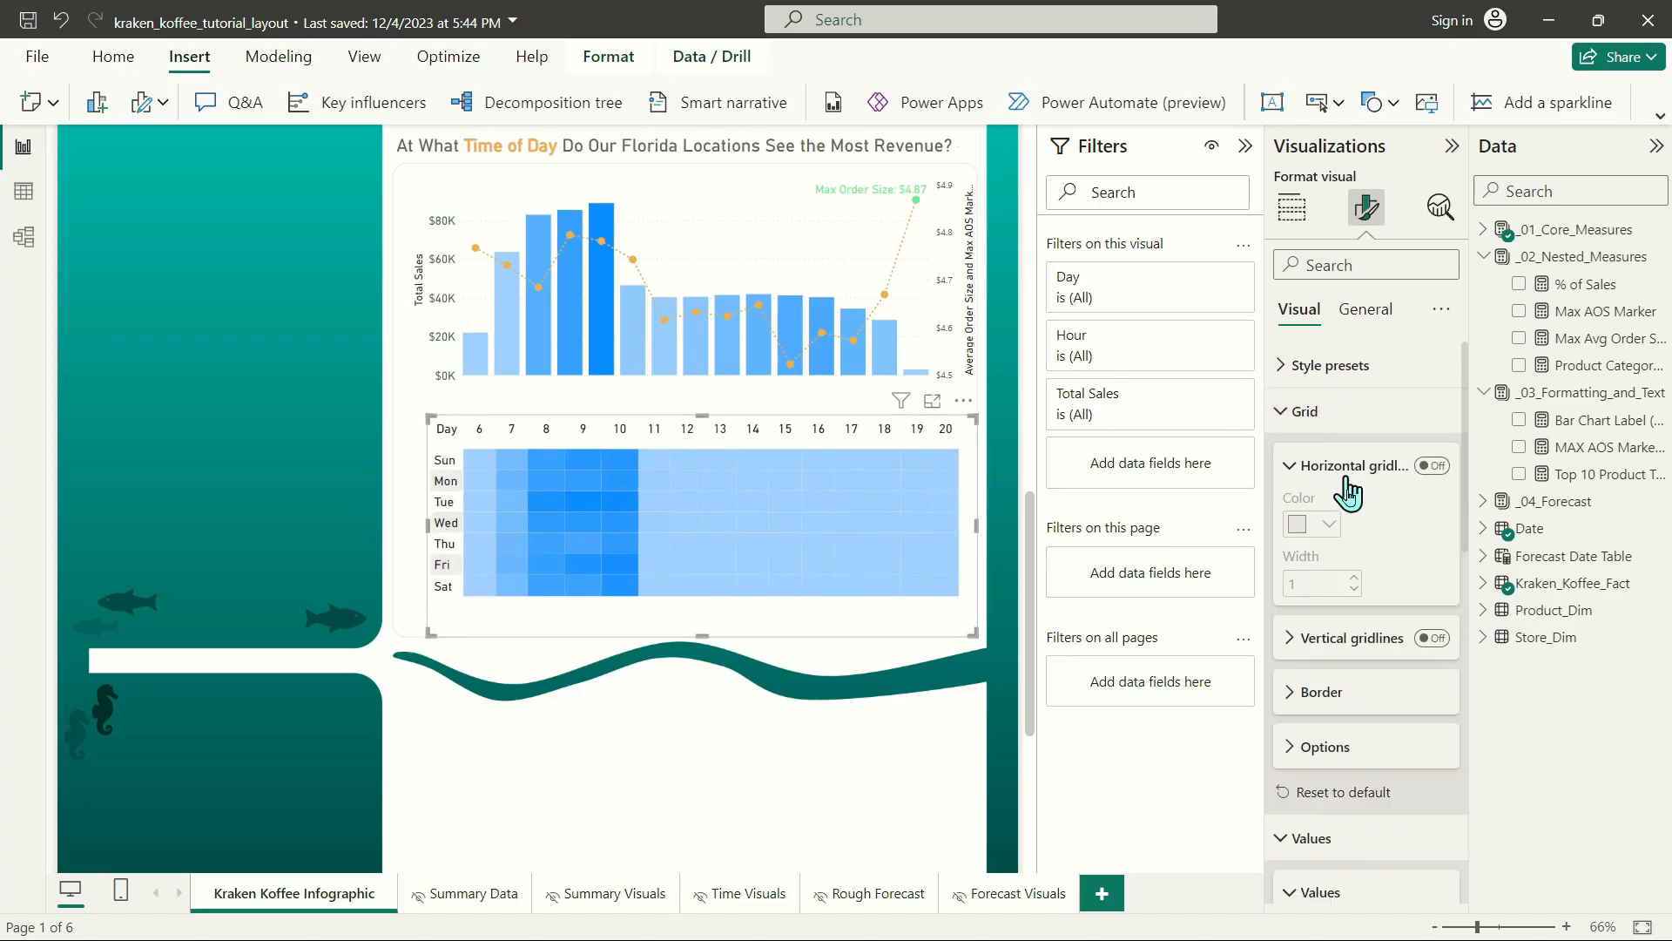
click(1324, 747)
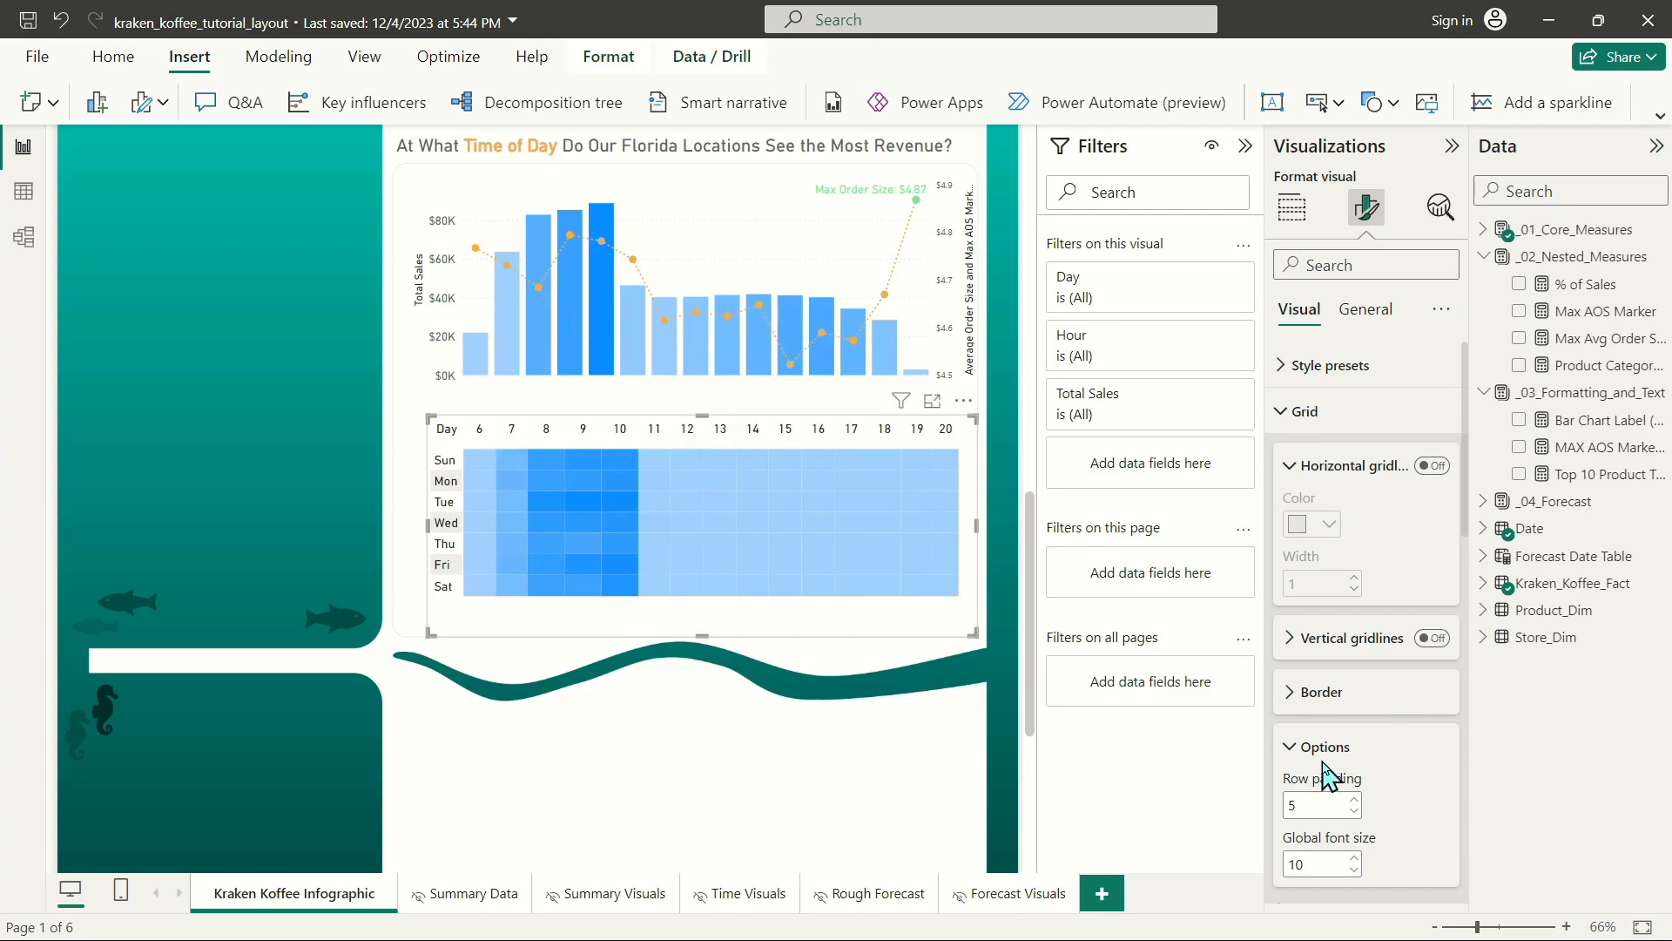
click(1353, 799)
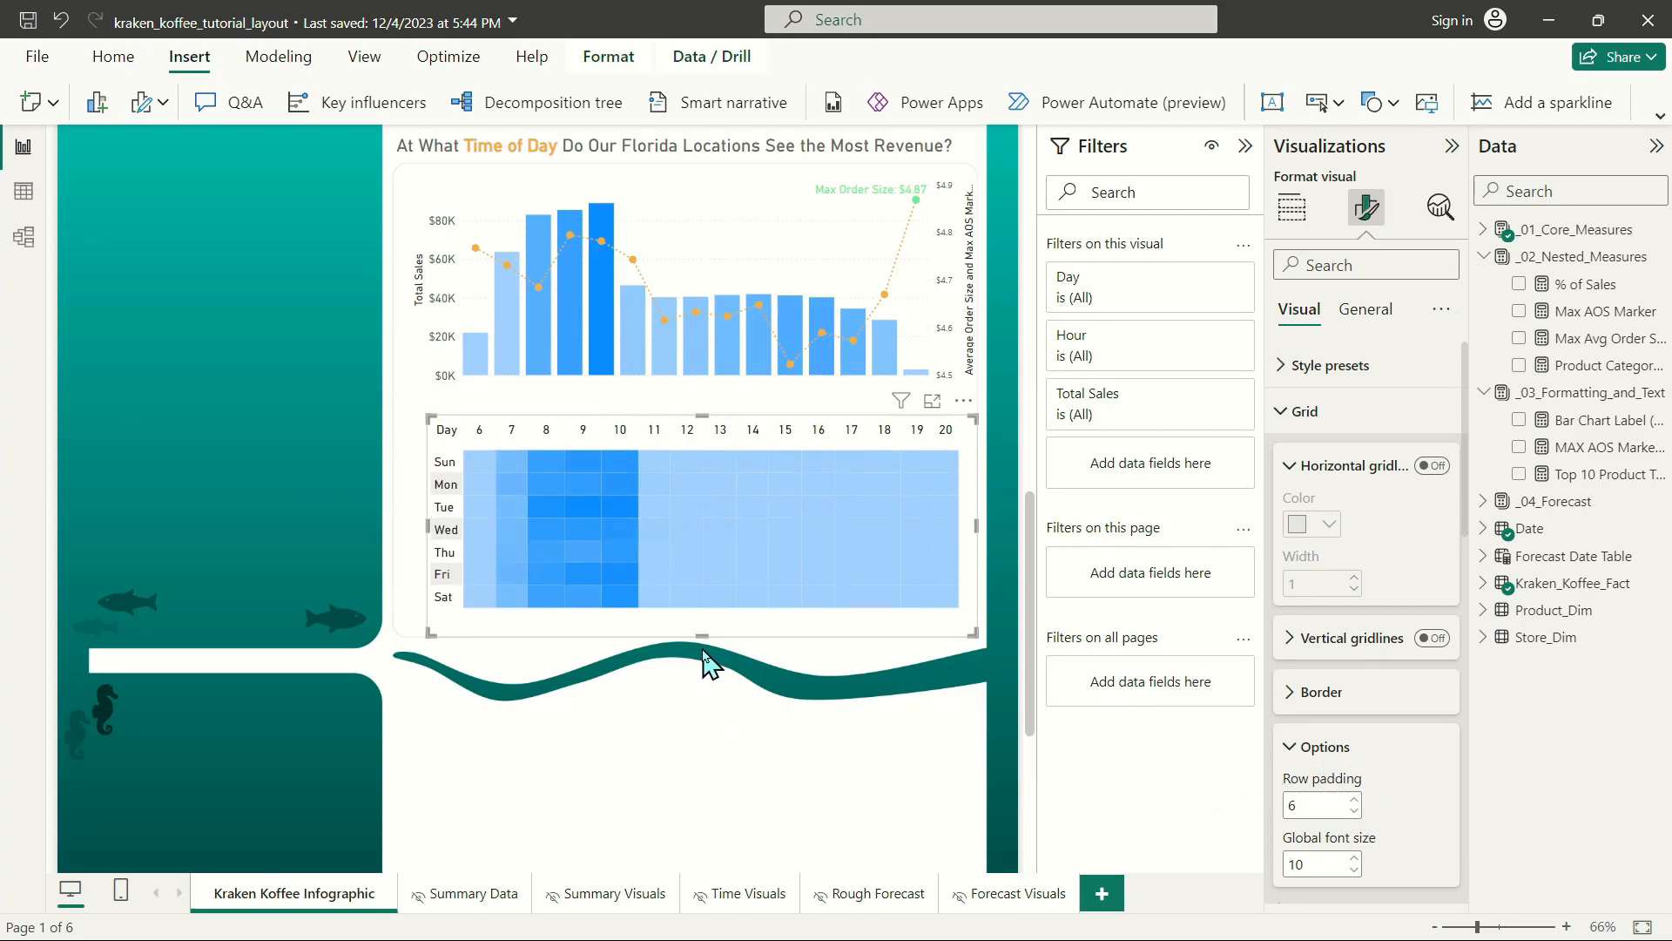
Shorten the heat map slightly from its lower edge and nudge it a little down and to the left.
drag(706, 629, 718, 627)
key(Down)
key(Down)
key(Left)
key(Left)
key(Left)
key(Left)
key(Left)
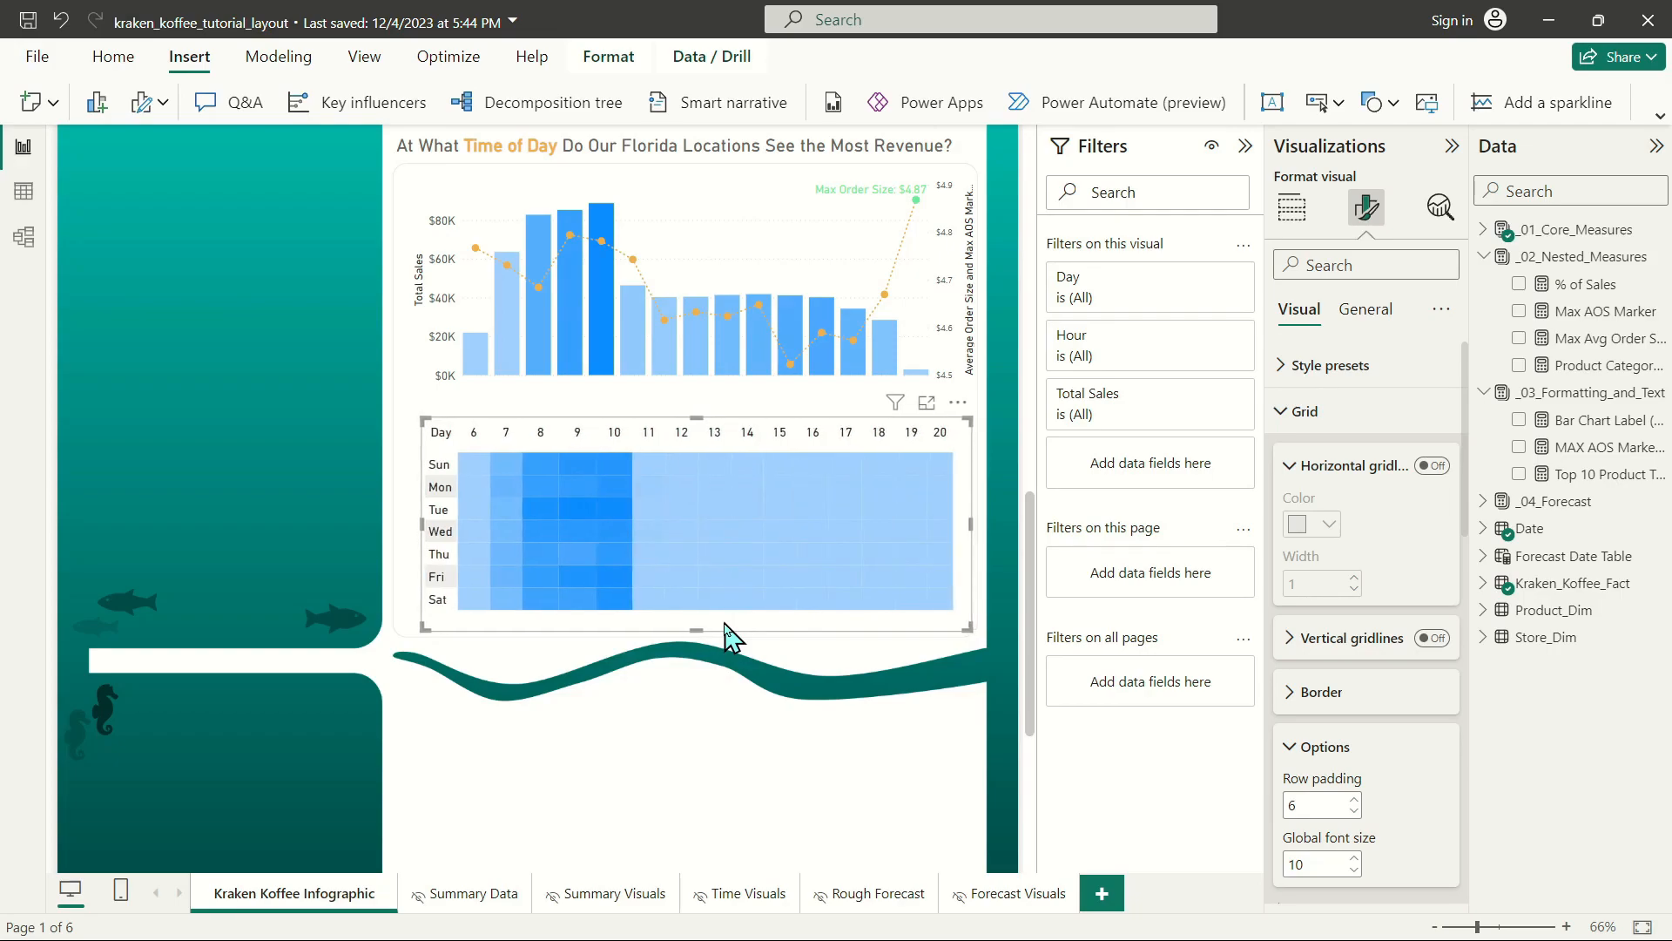
Set the heat map's values font size to 8.5 and shift the visual slightly down.
click(1280, 414)
click(1442, 577)
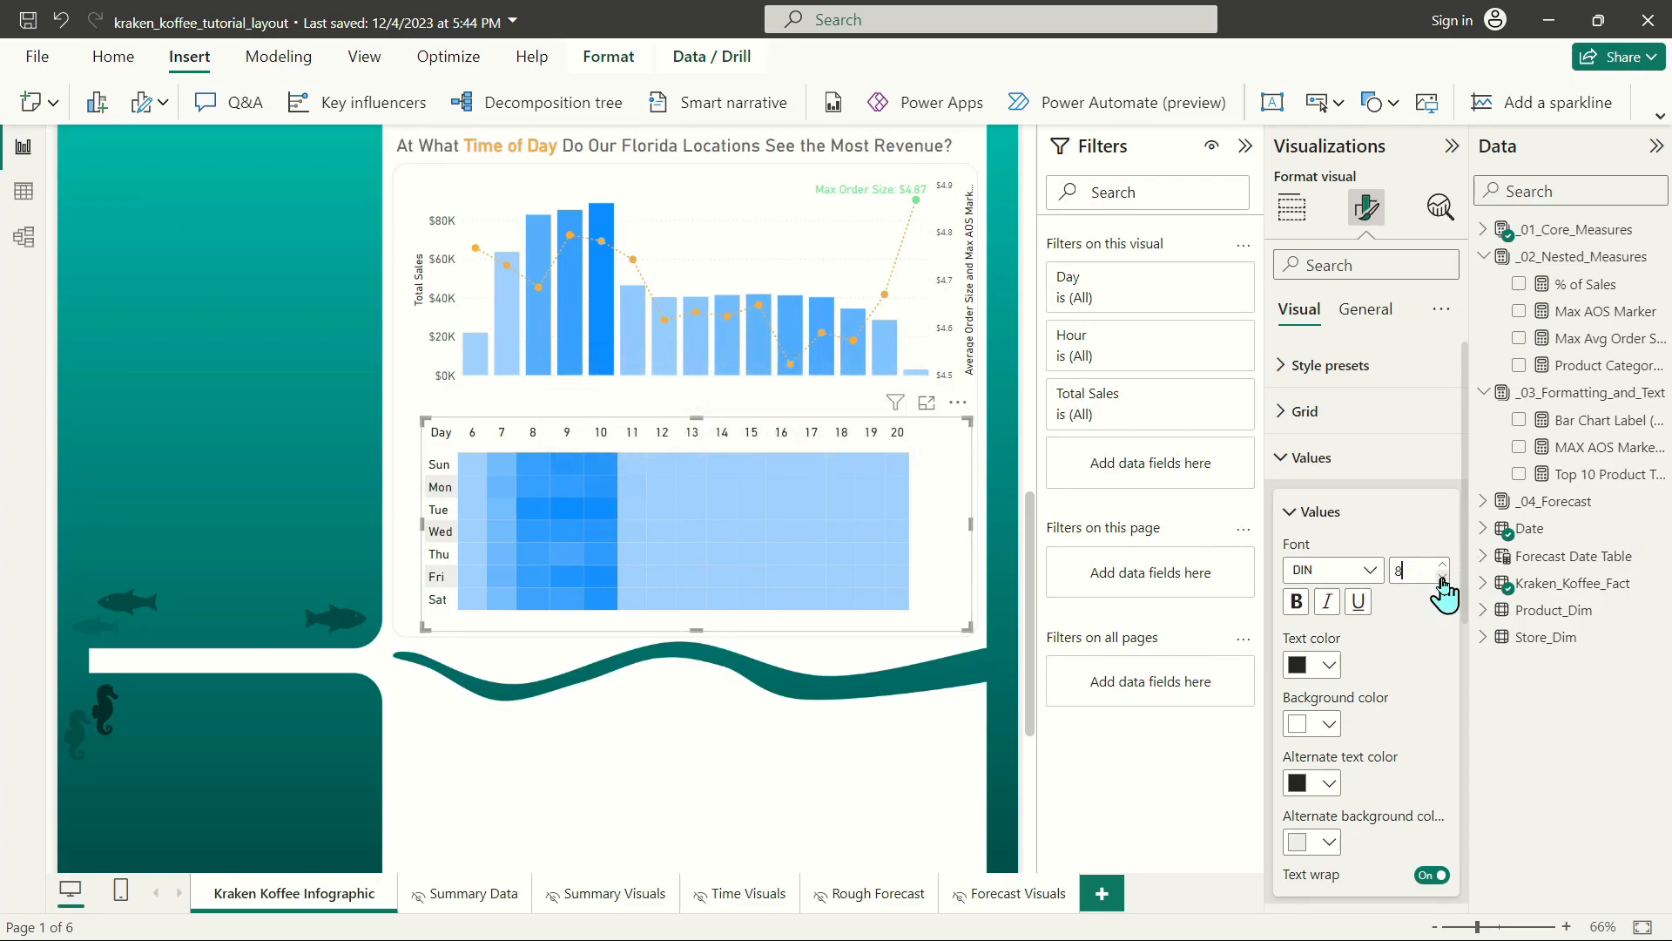
text(5)
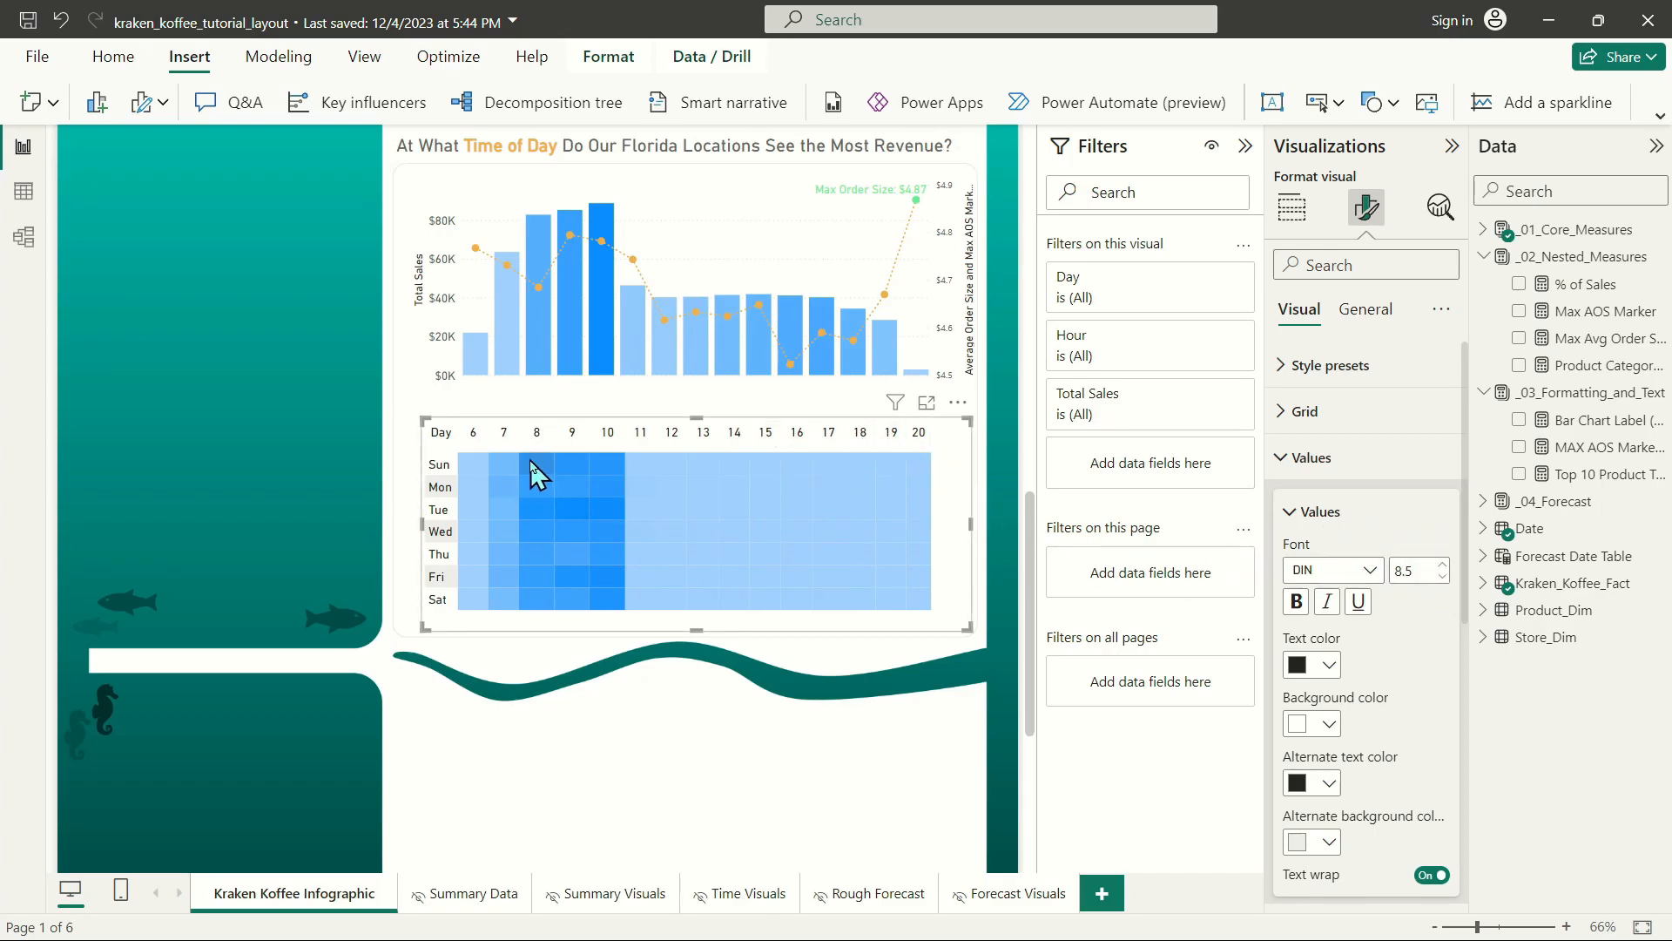
drag(972, 478, 972, 483)
Extend the combo chart's lower edge down to the heat map's hour headers and deselect it.
click(688, 196)
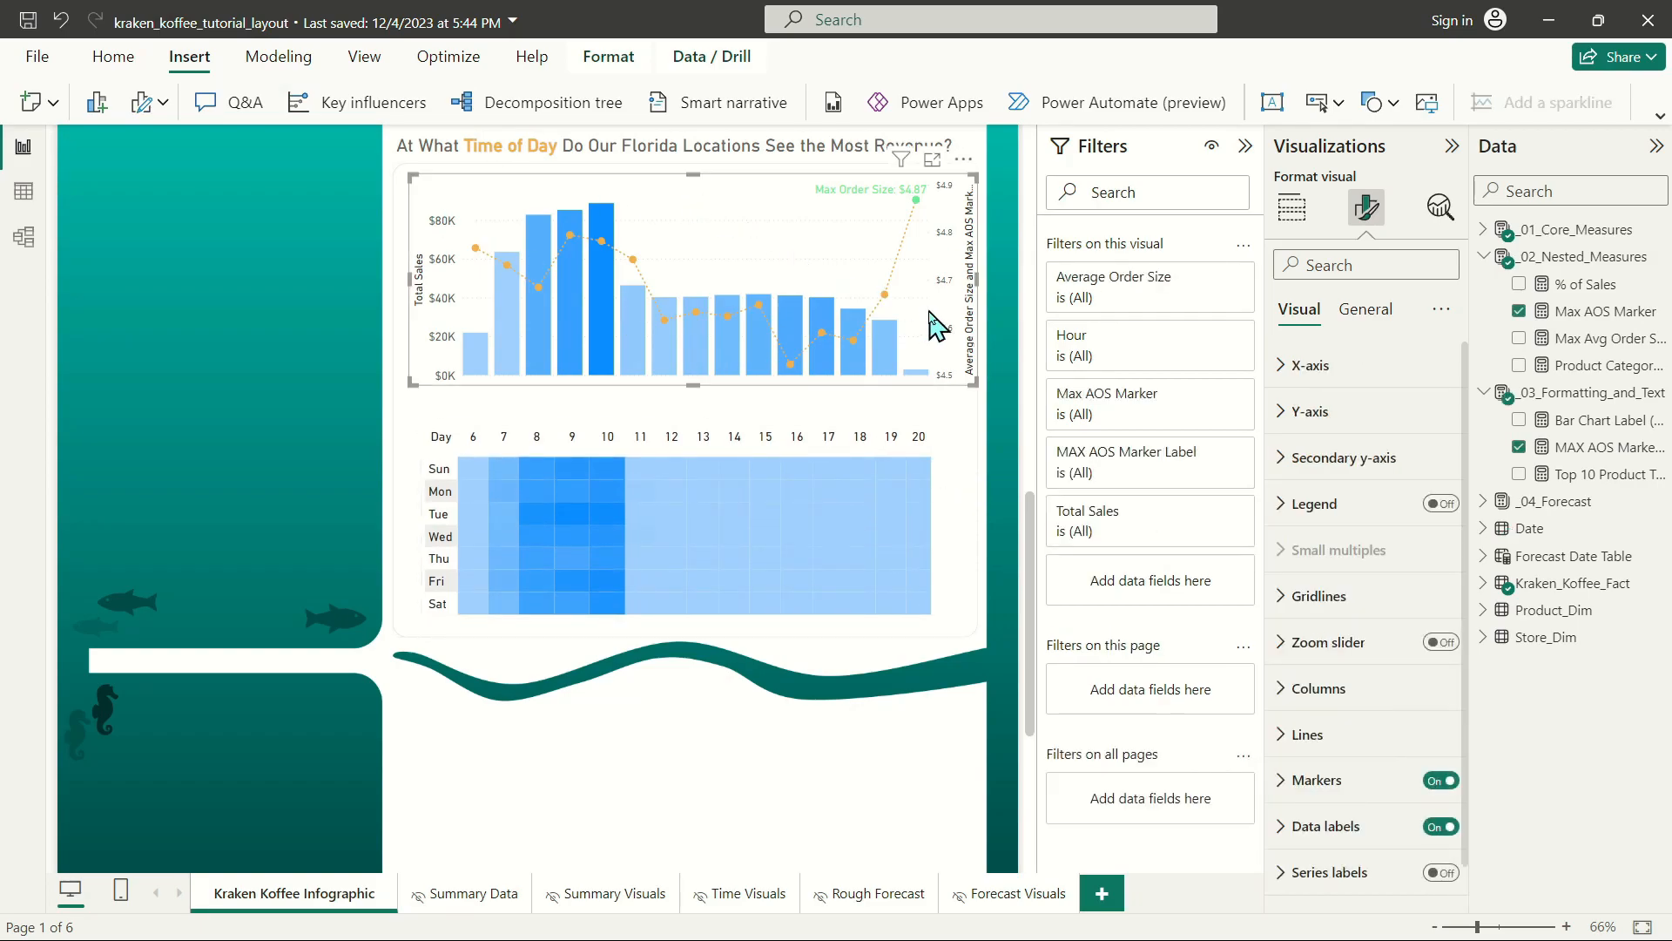
drag(707, 383, 757, 418)
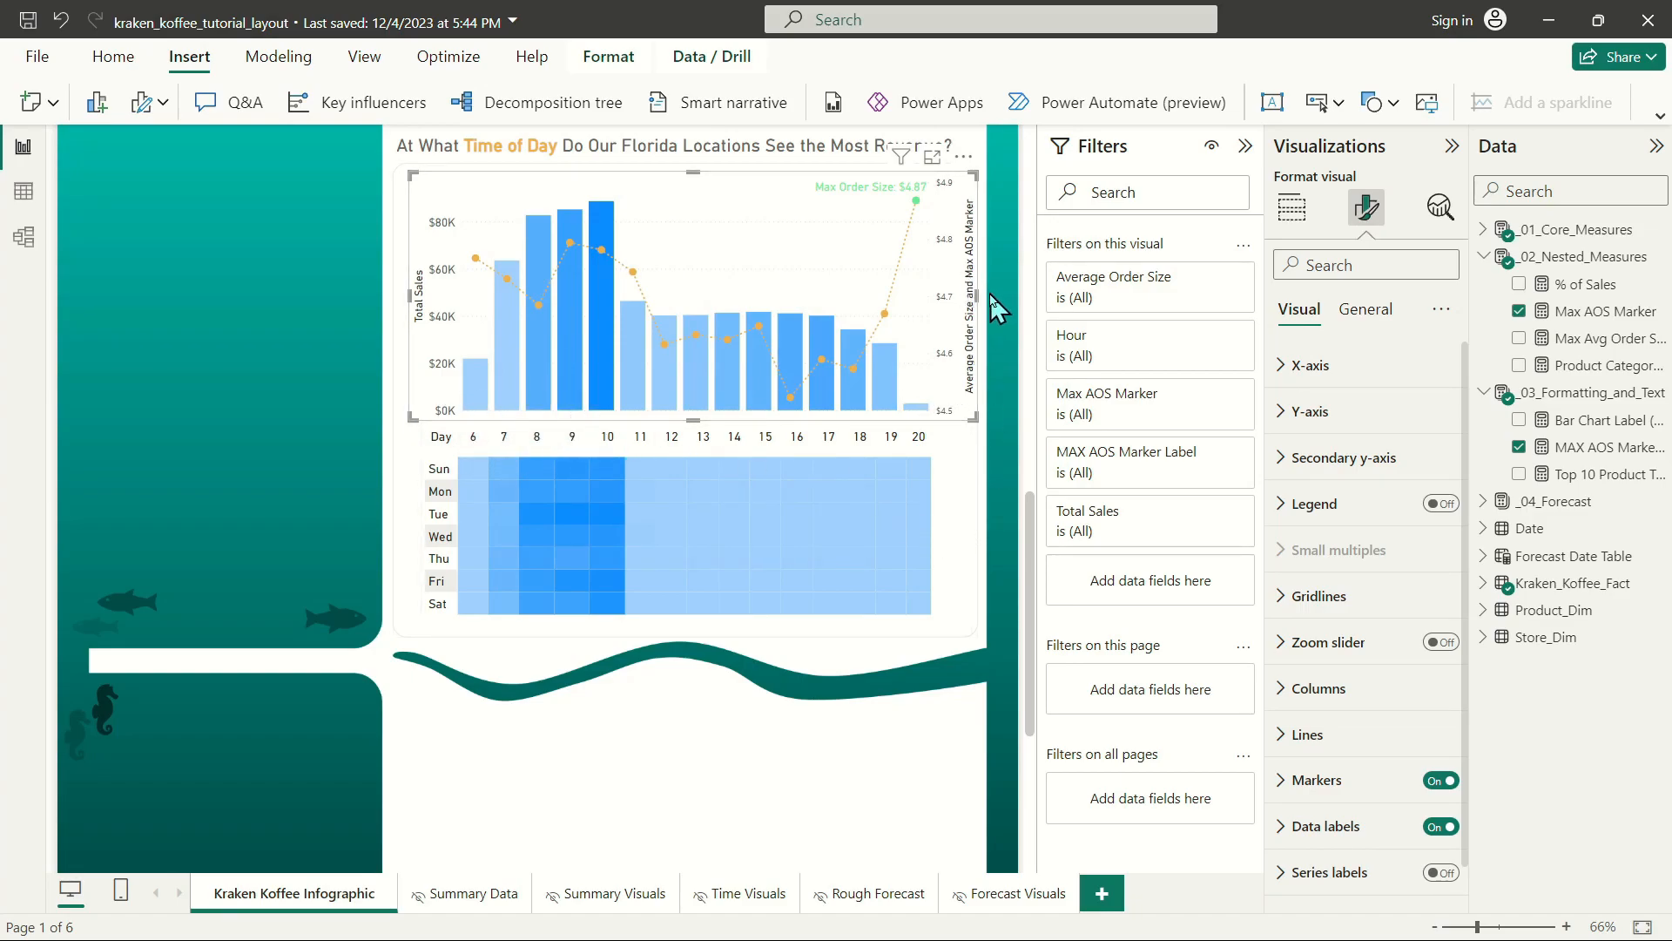
click(1001, 385)
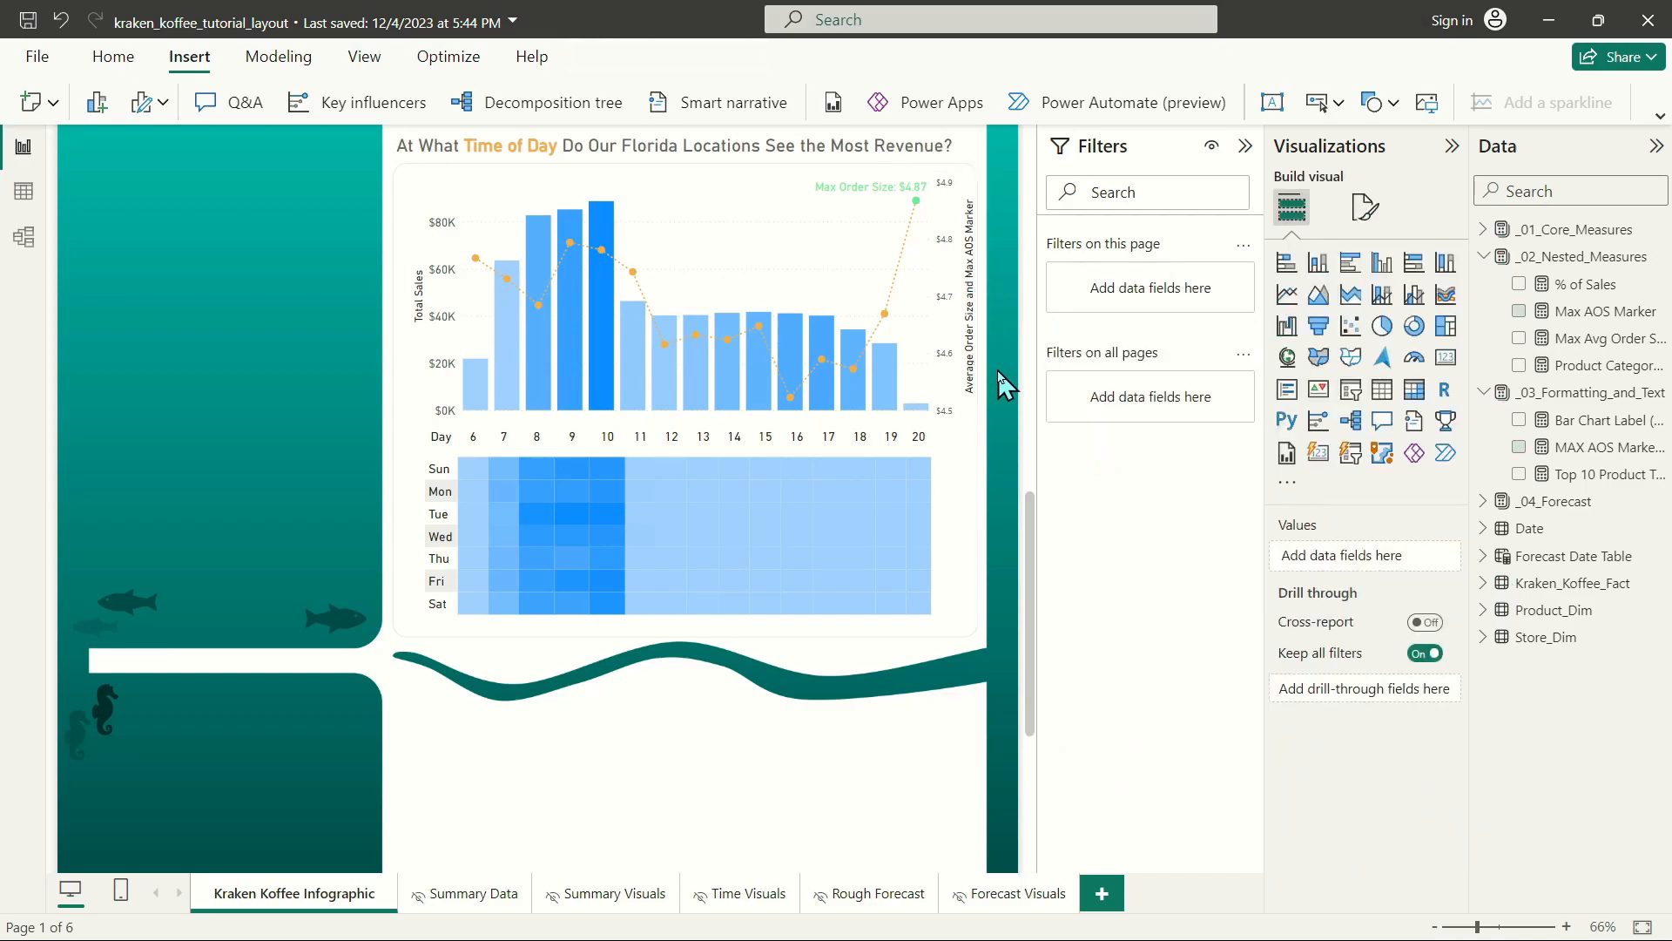
Change the alternate background color of the heat map's values to white.
click(971, 331)
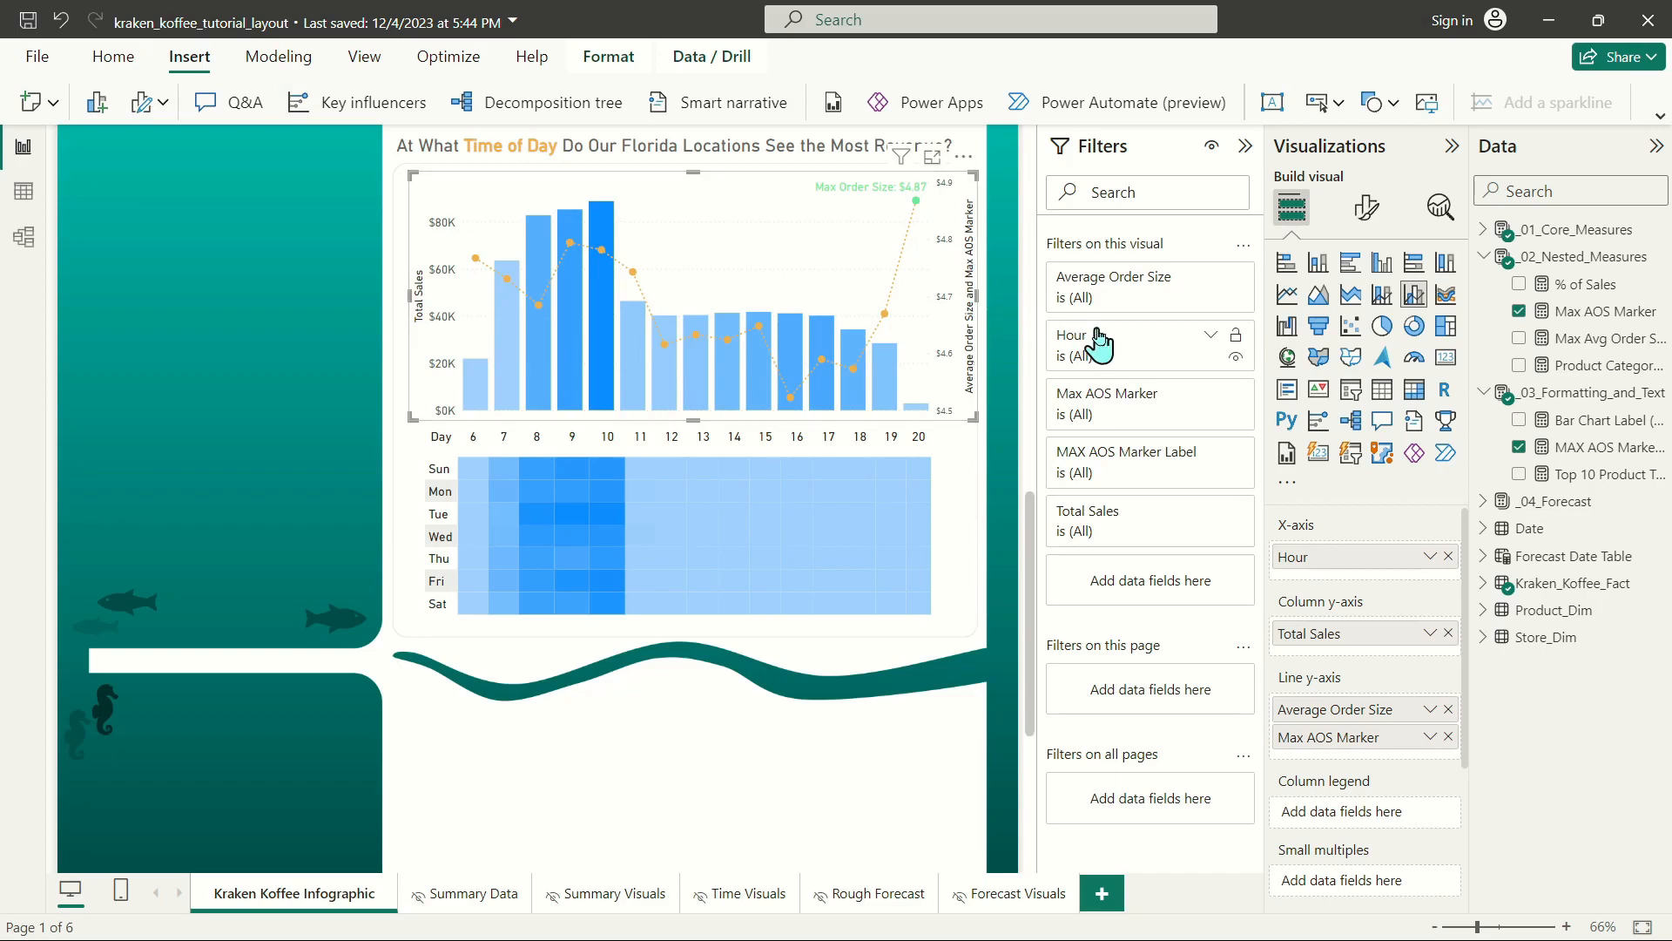
click(953, 451)
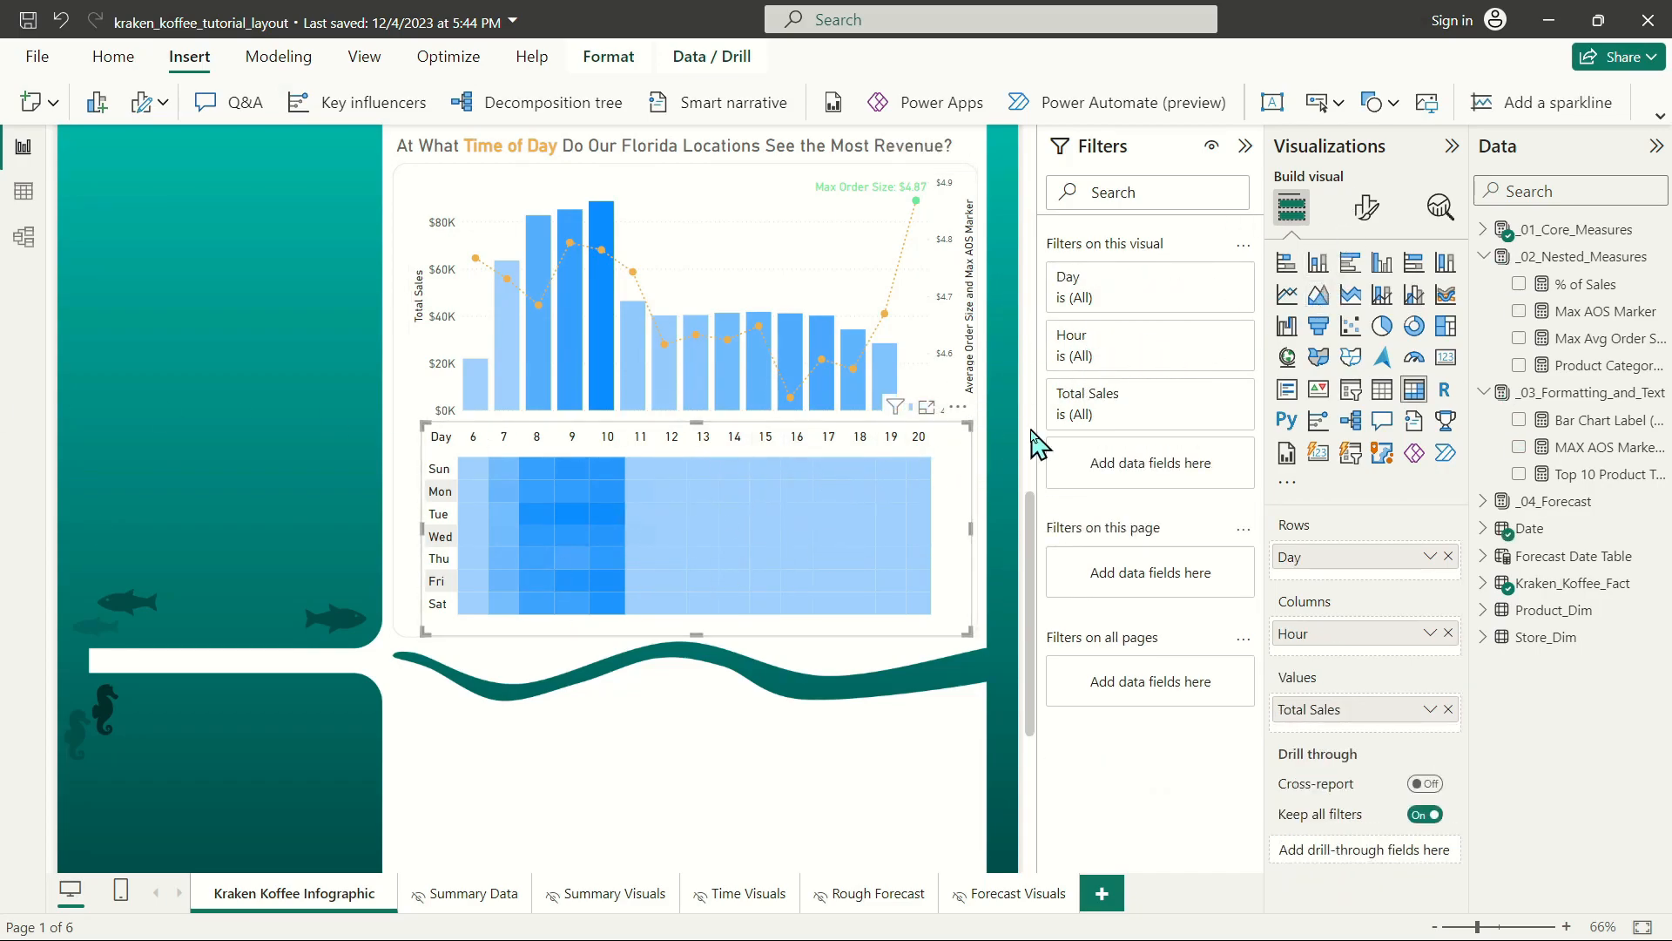
click(1367, 207)
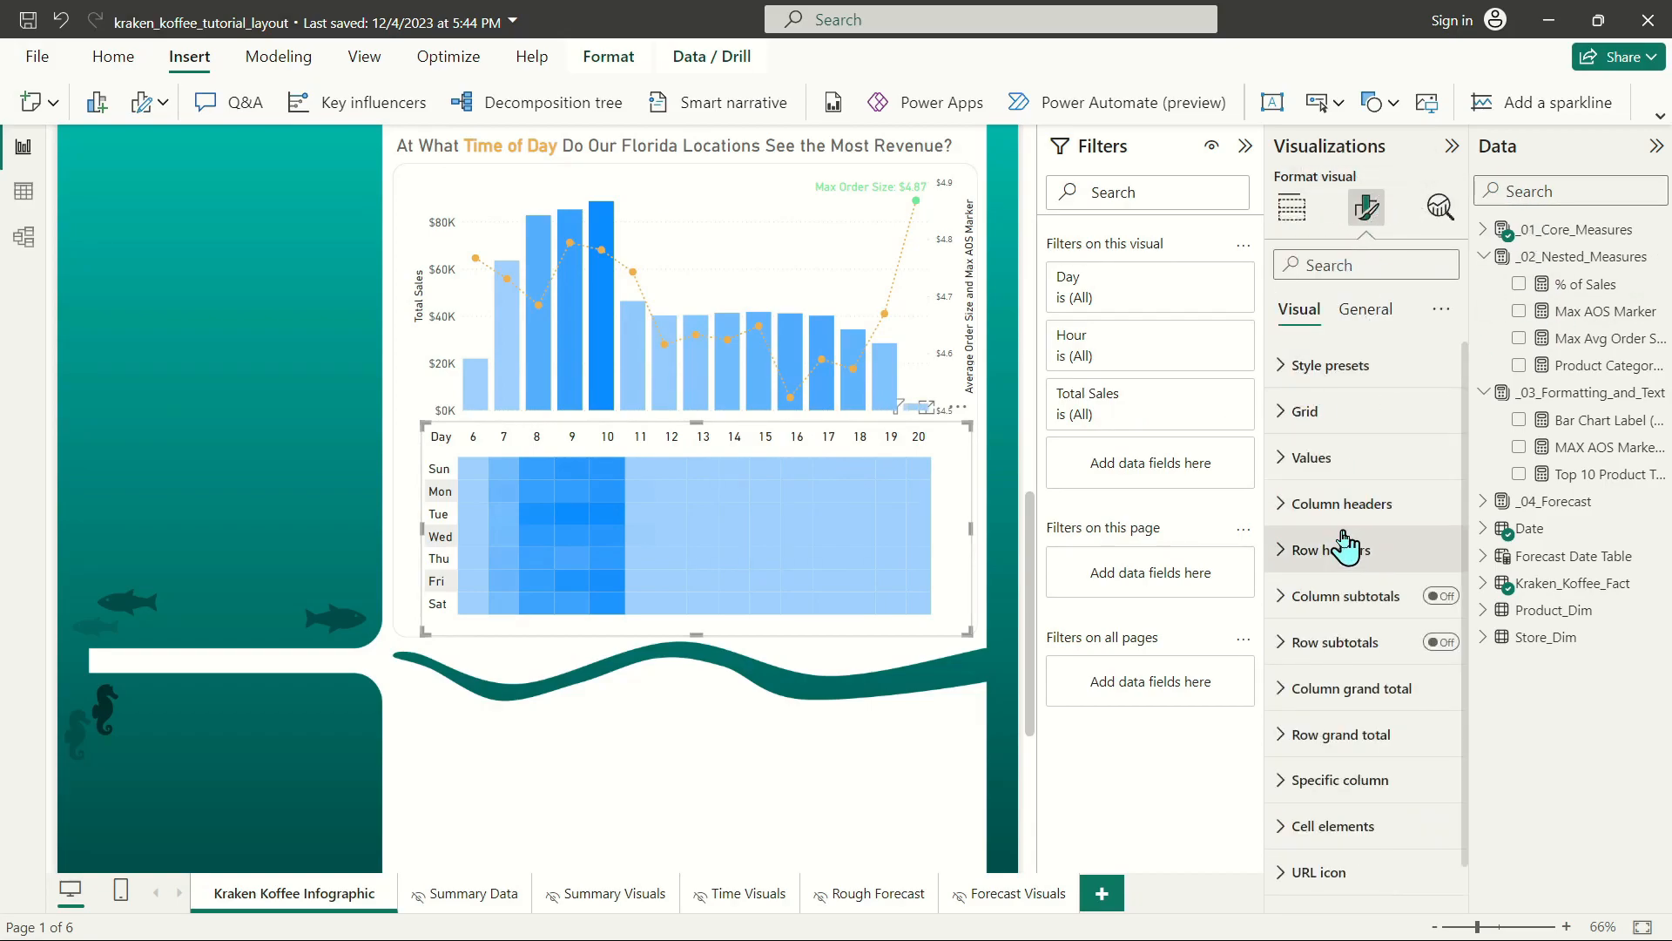
click(1325, 416)
click(1326, 416)
click(1330, 457)
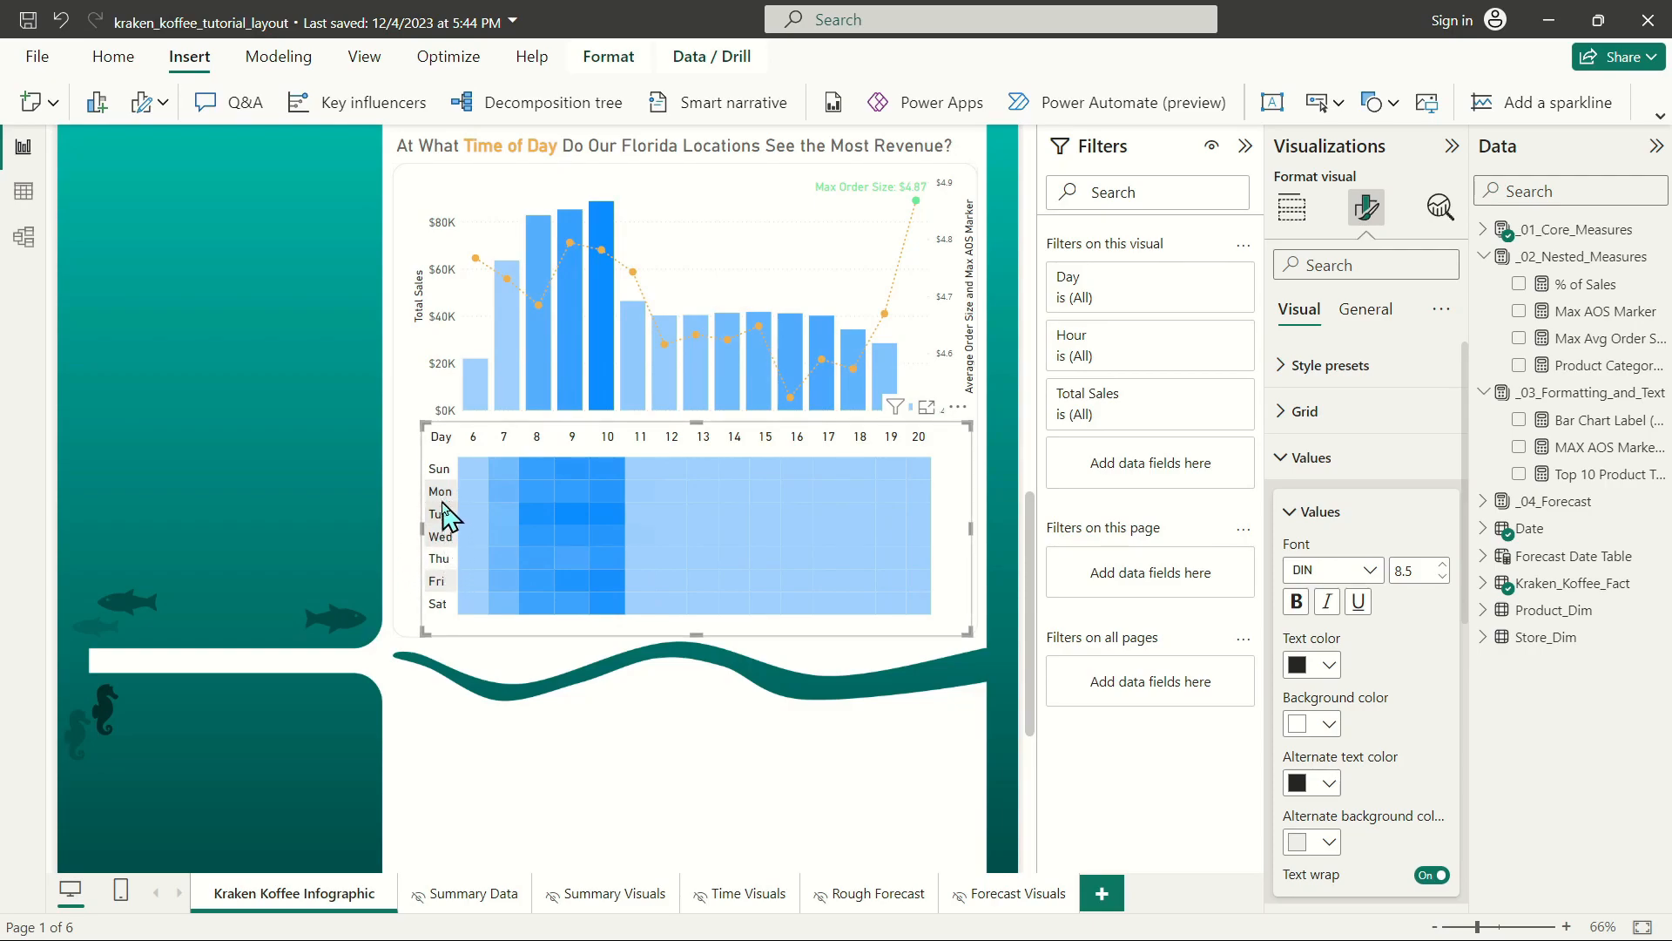
click(1323, 842)
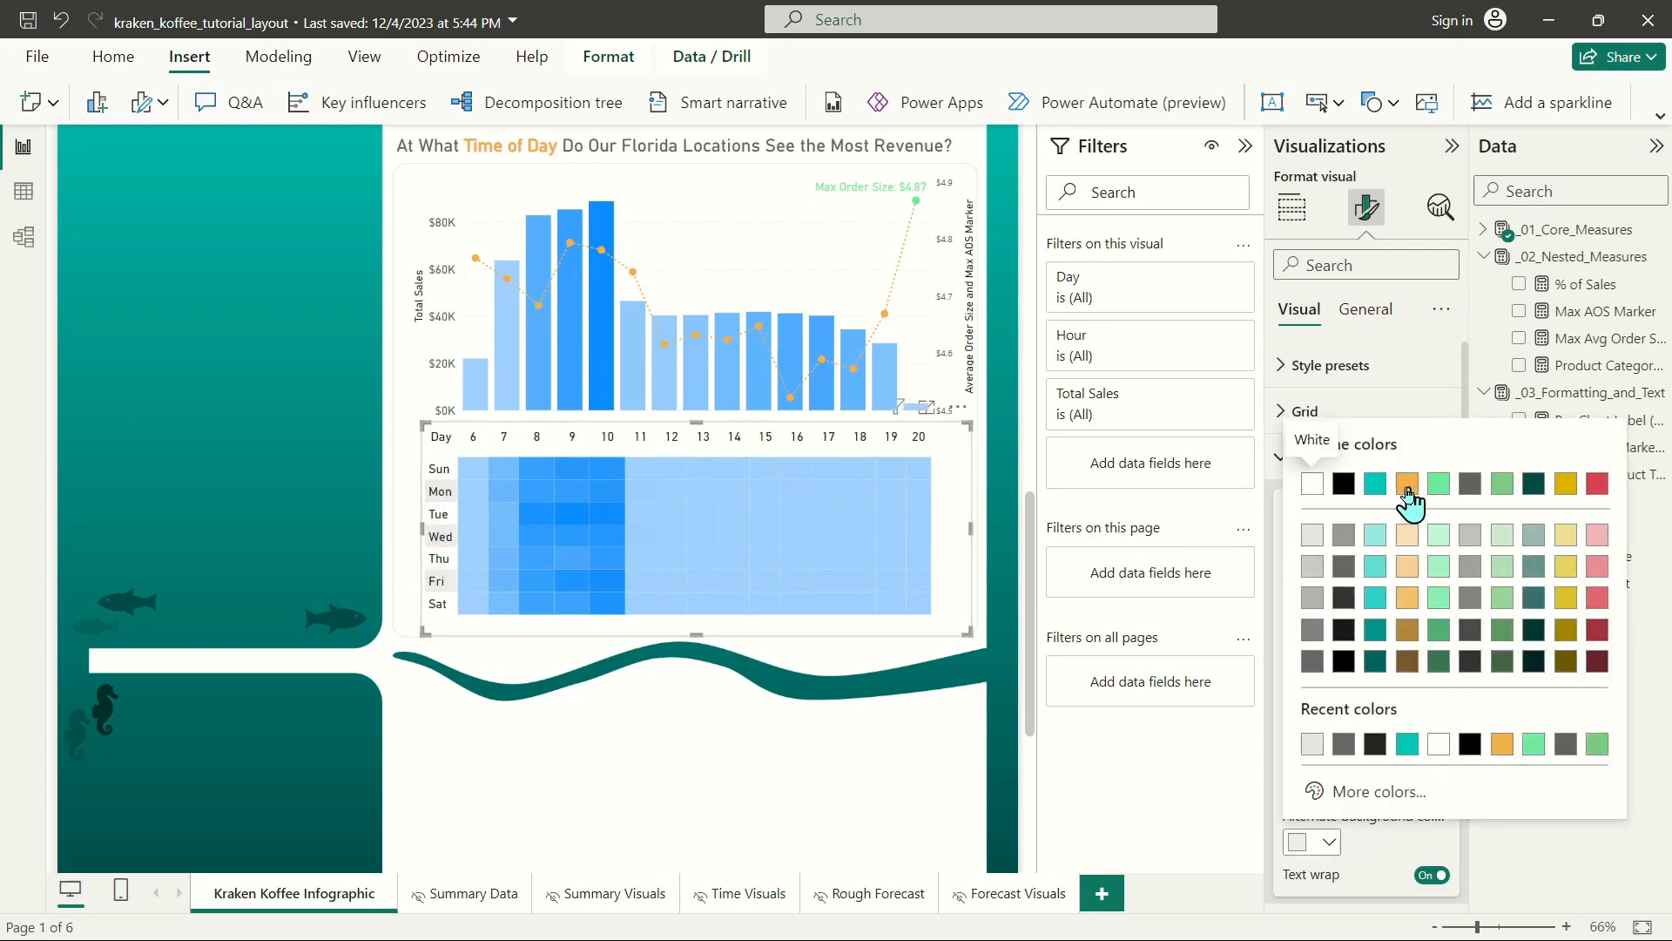
click(1307, 488)
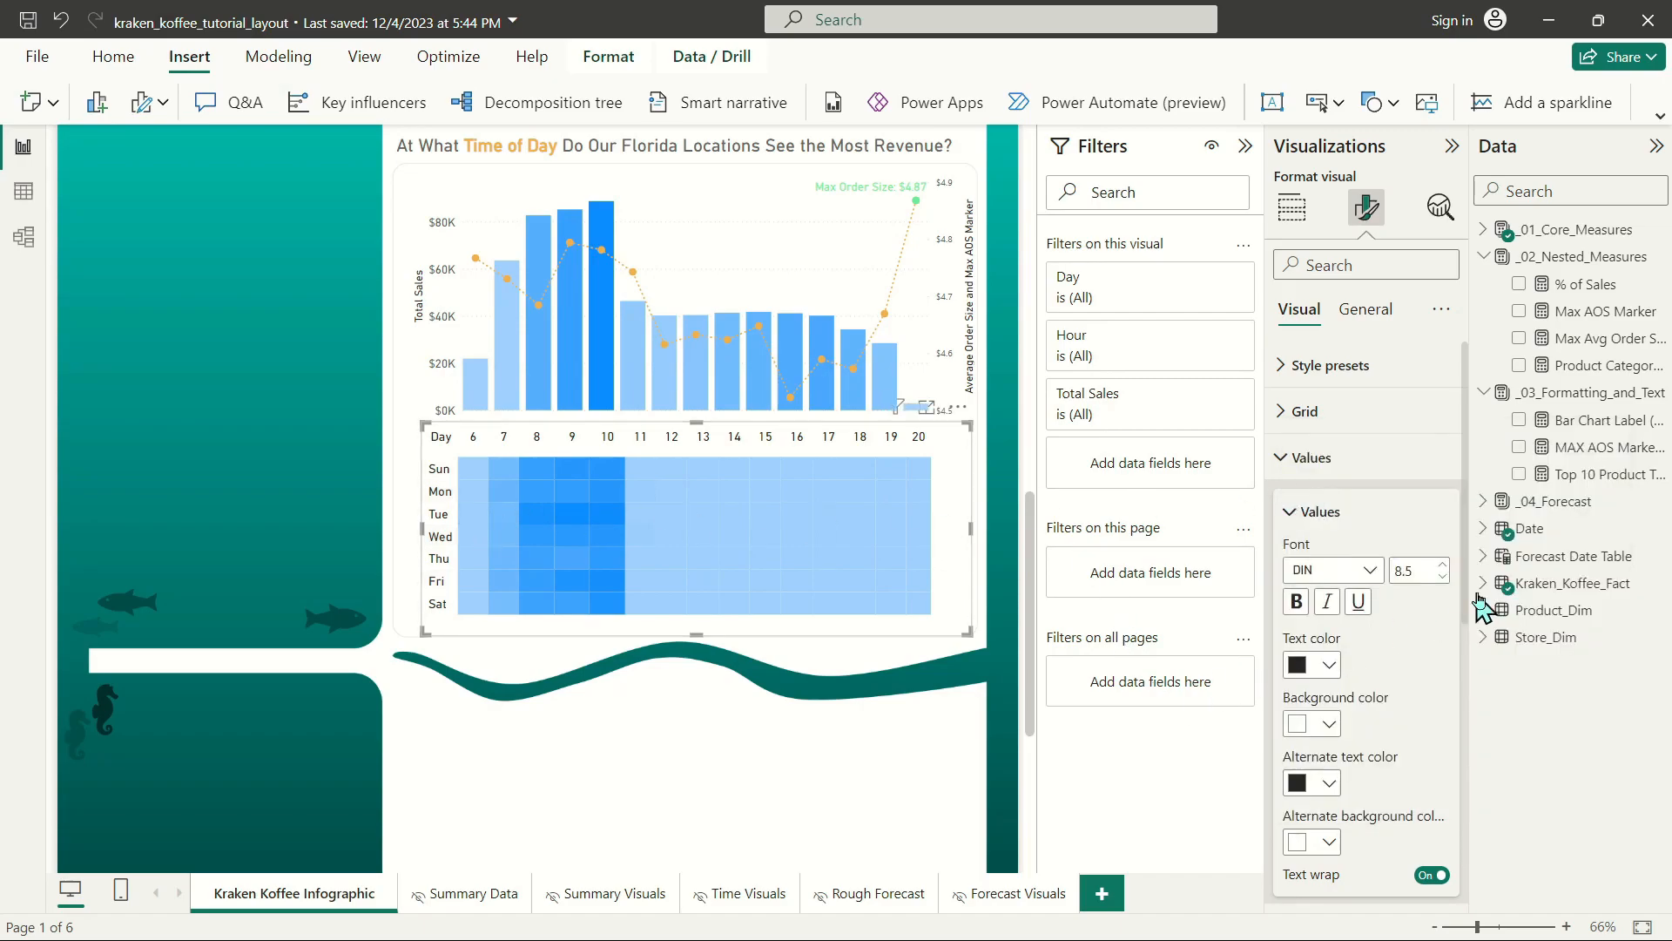
click(1312, 457)
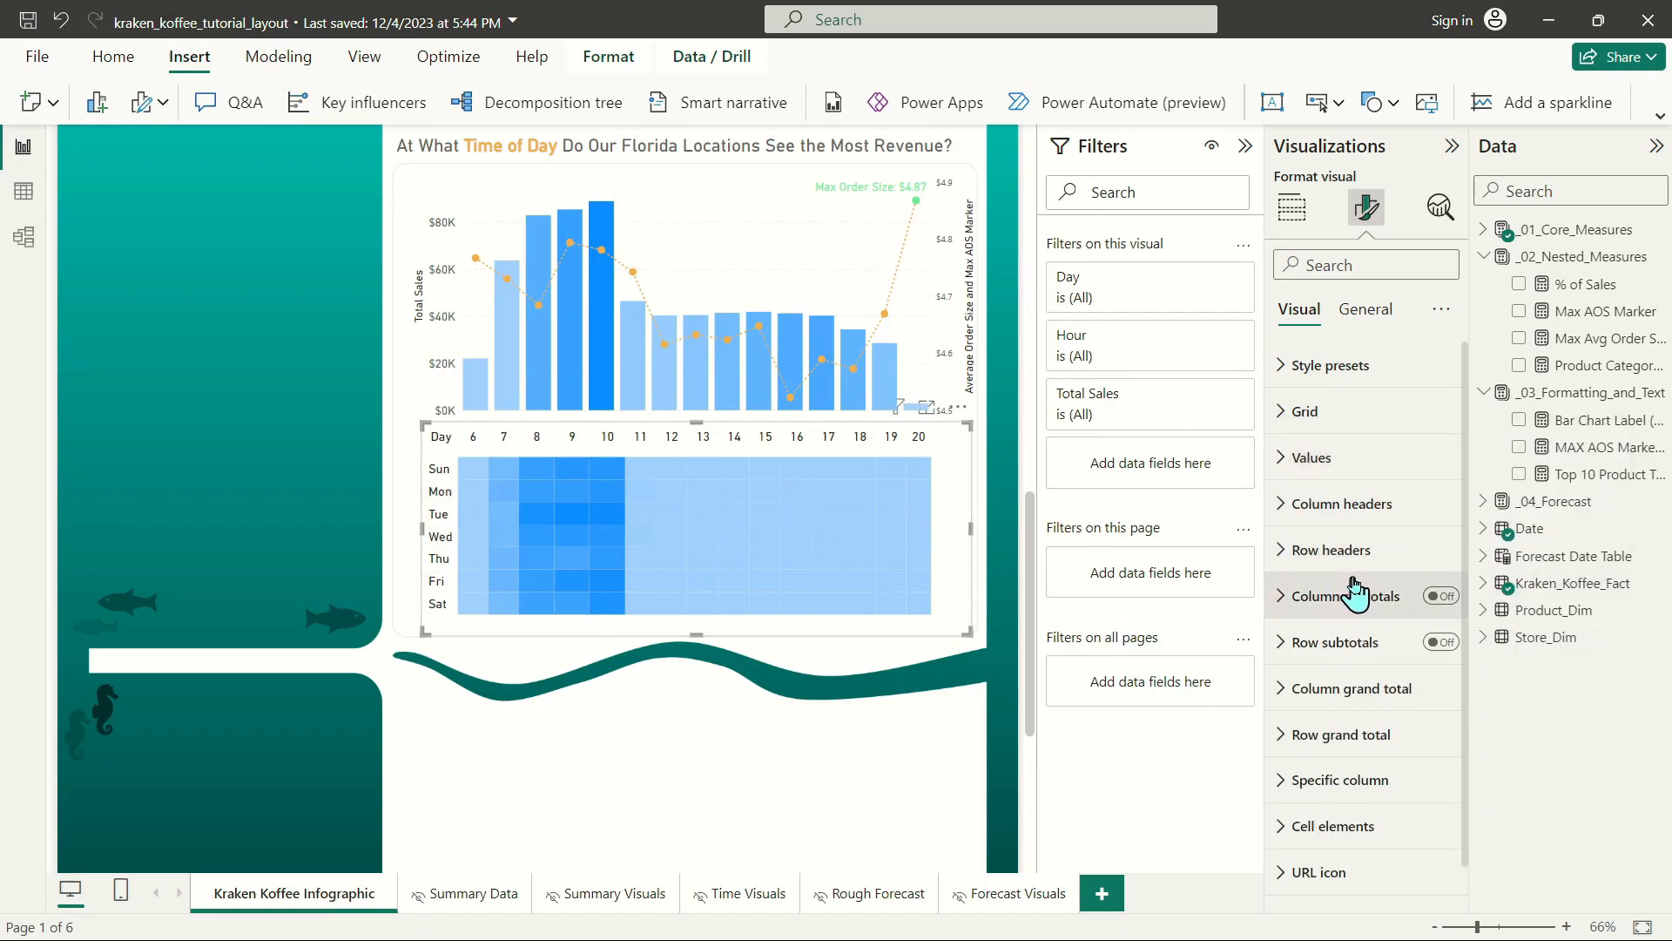
Recolor the heat map's Total Sales background gradient with #00635e for the minimum, teal for the center and orange for the maximum.
click(1333, 825)
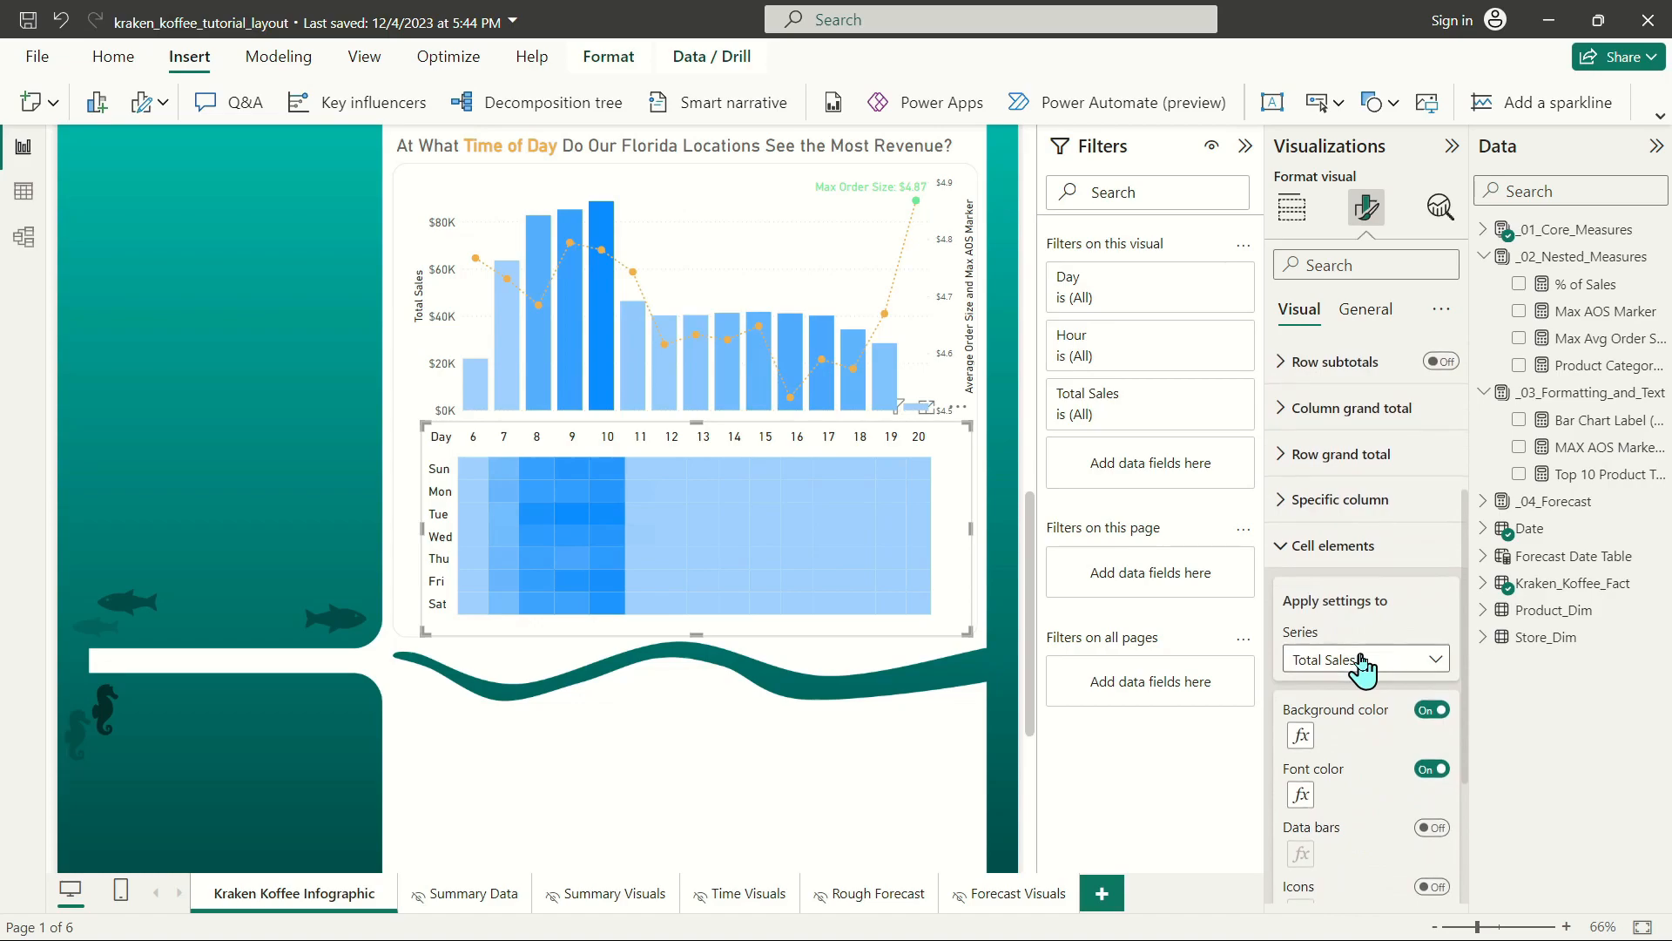
click(1302, 739)
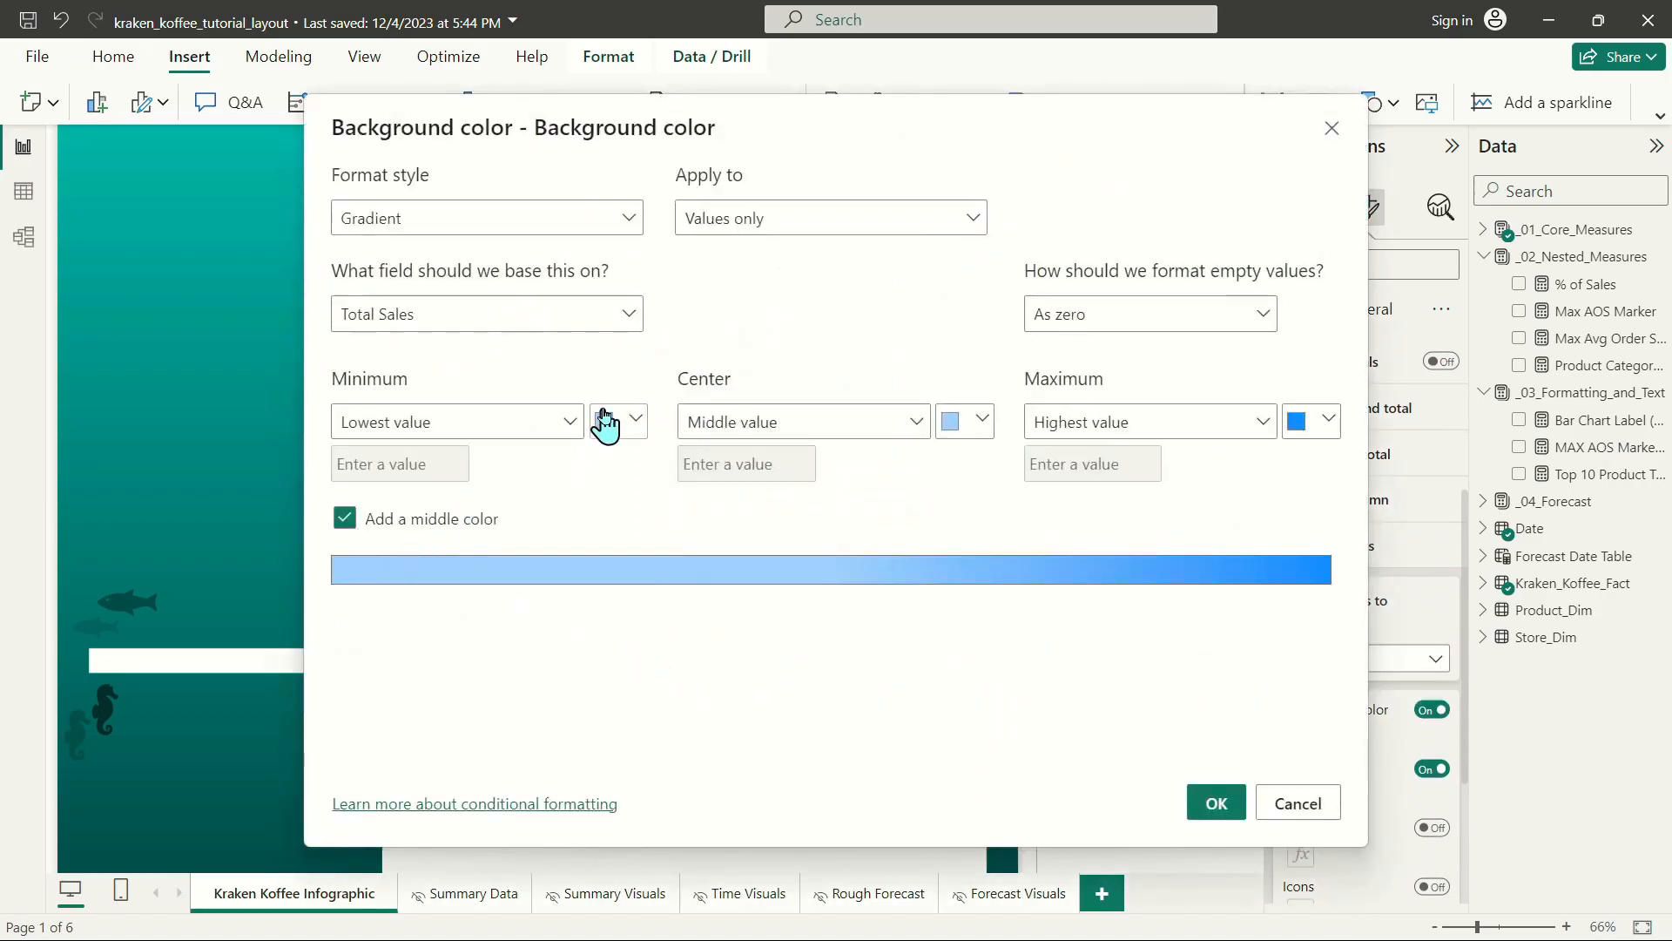
click(619, 421)
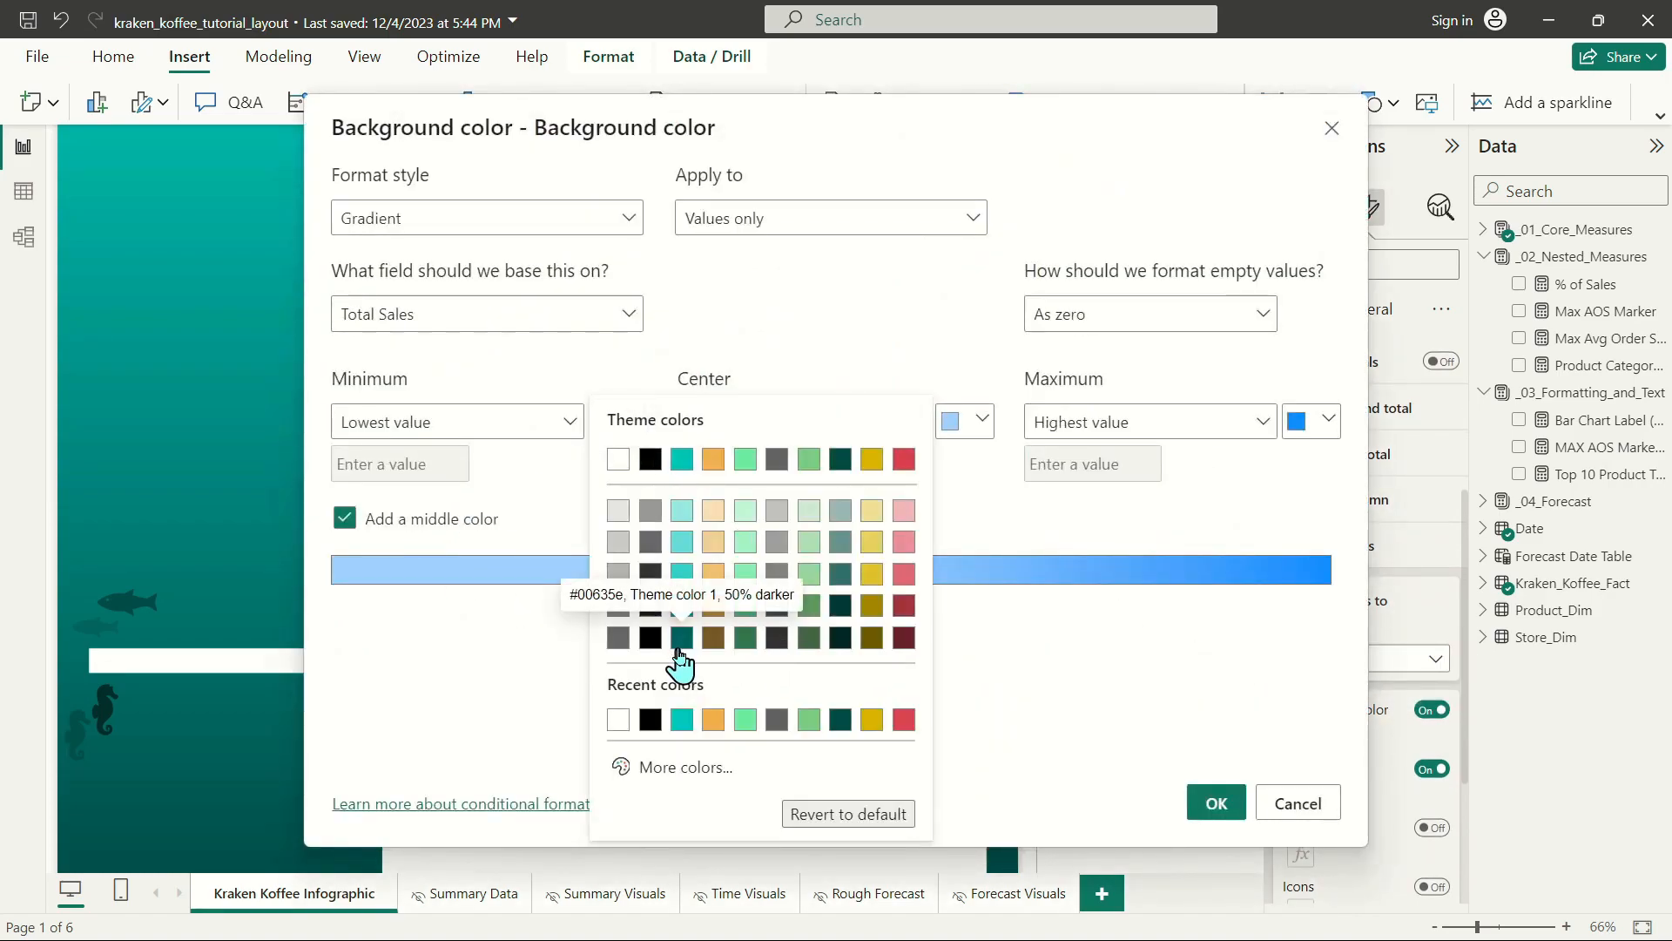
click(682, 637)
click(954, 424)
click(1032, 459)
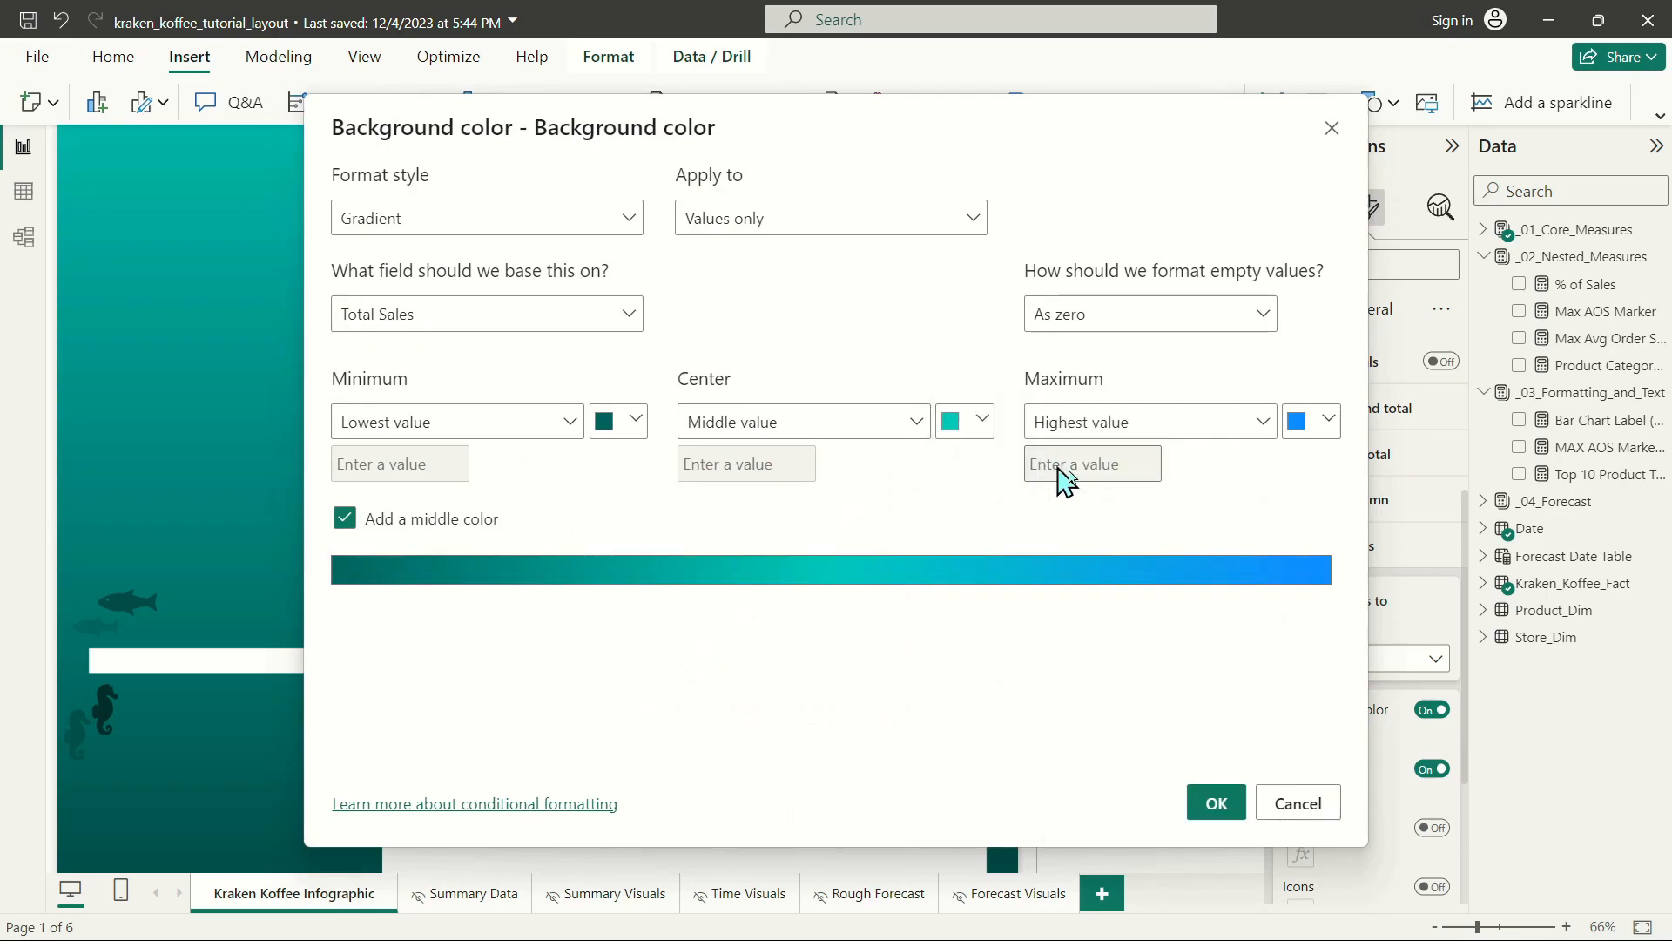
click(1307, 424)
click(1115, 460)
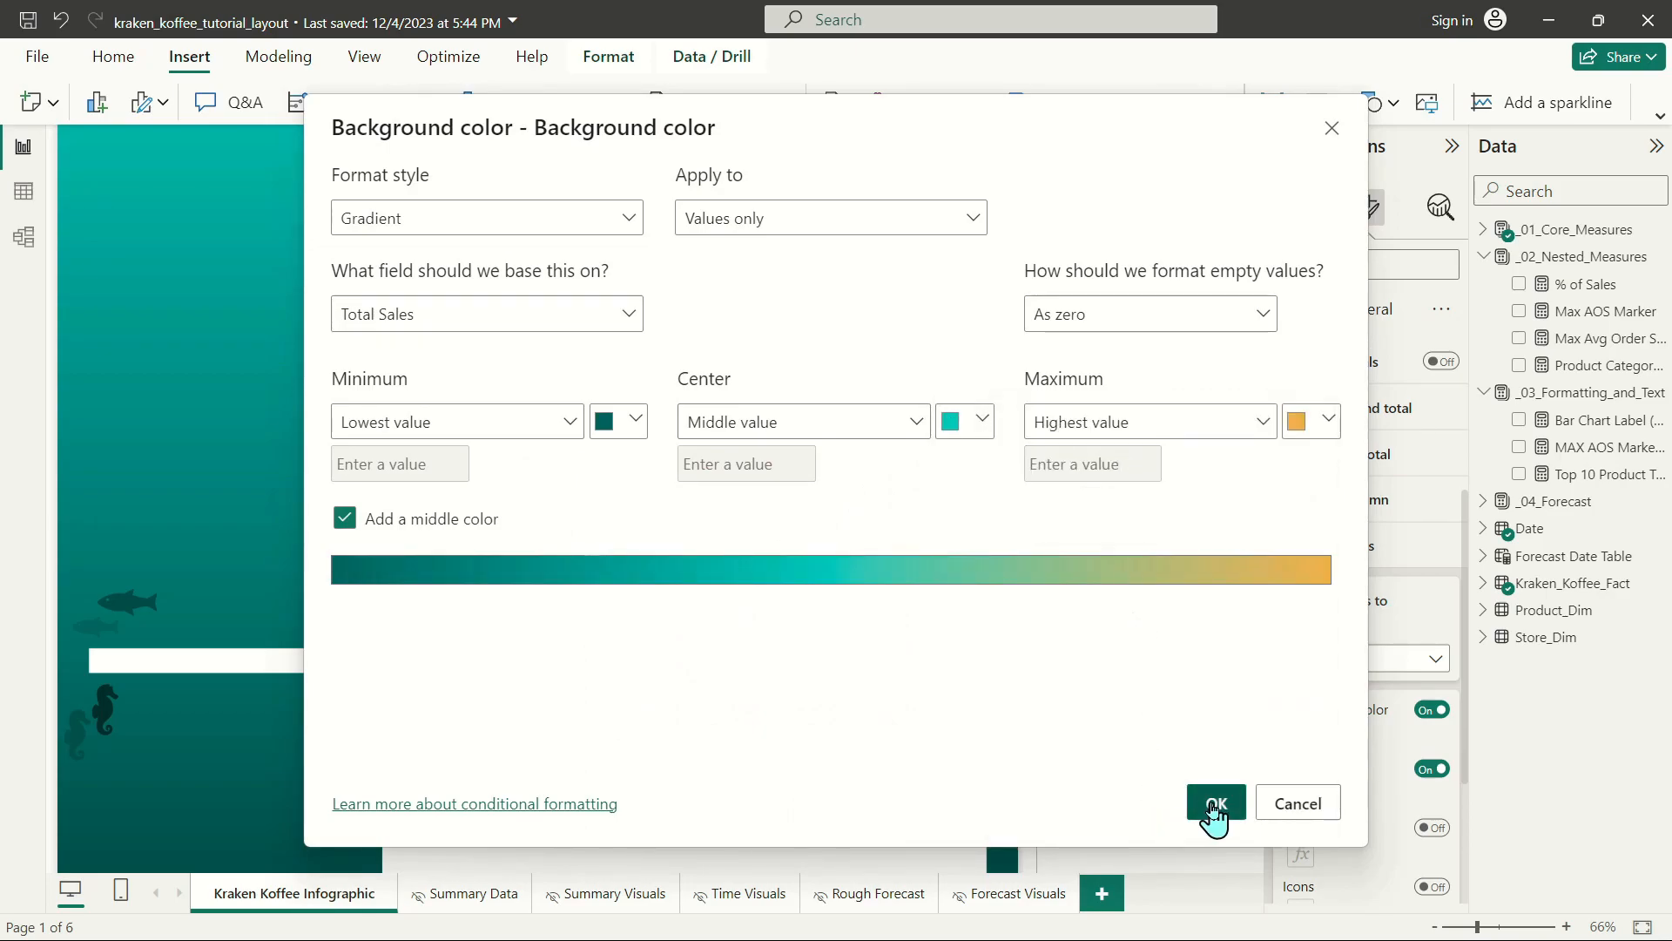
click(1215, 803)
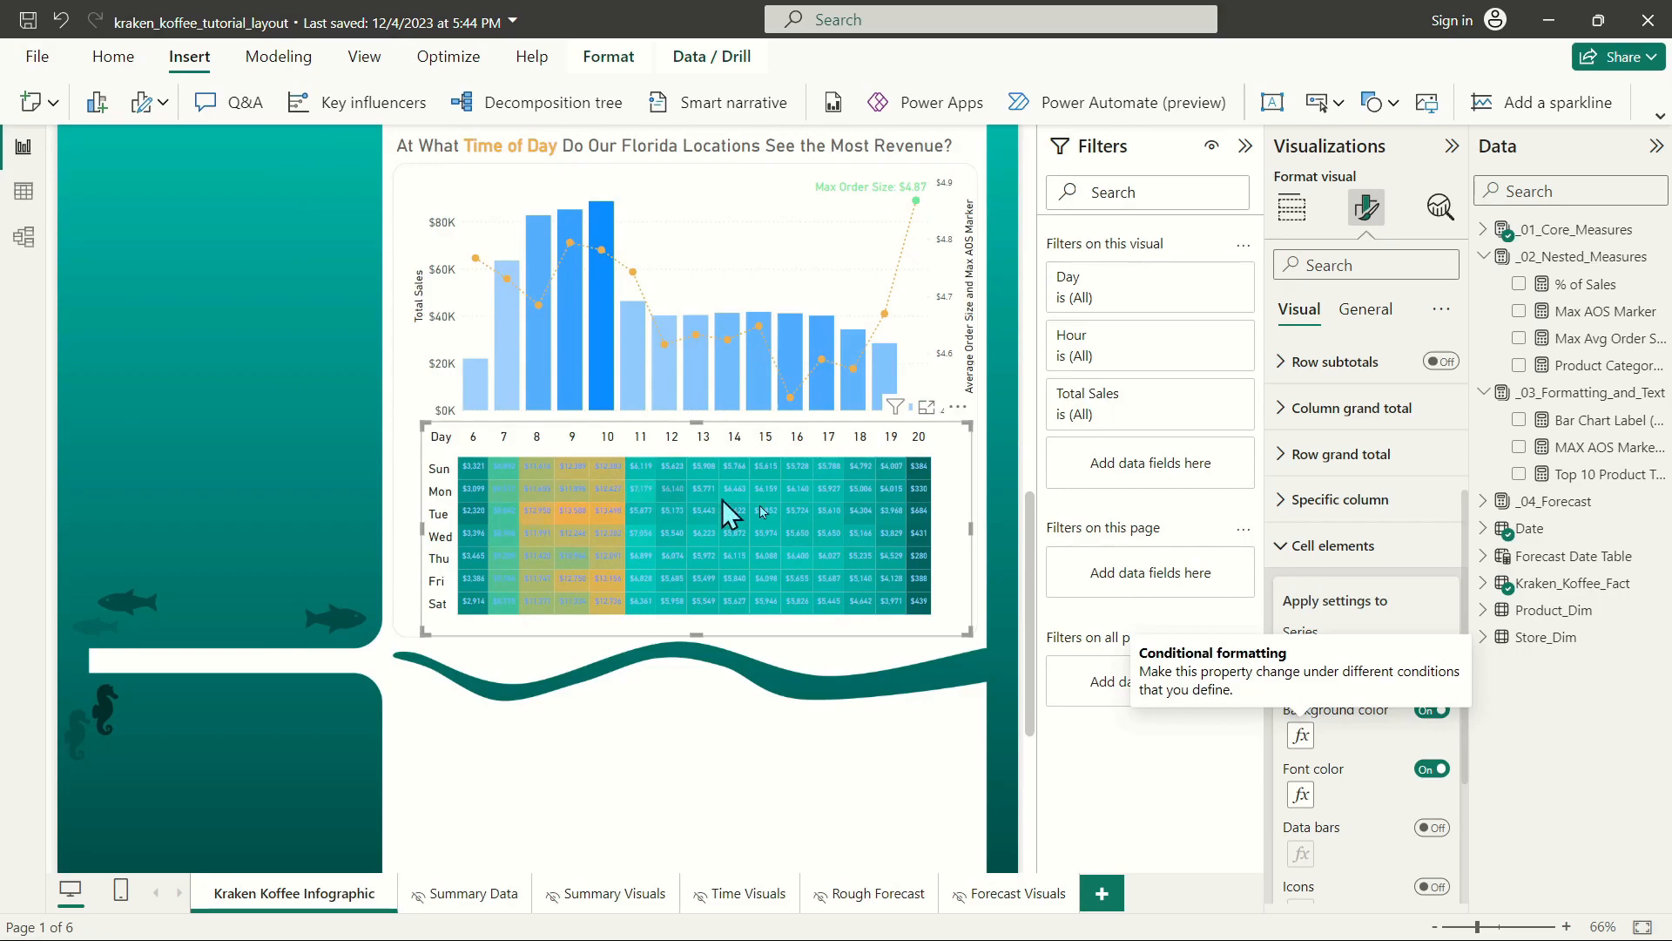
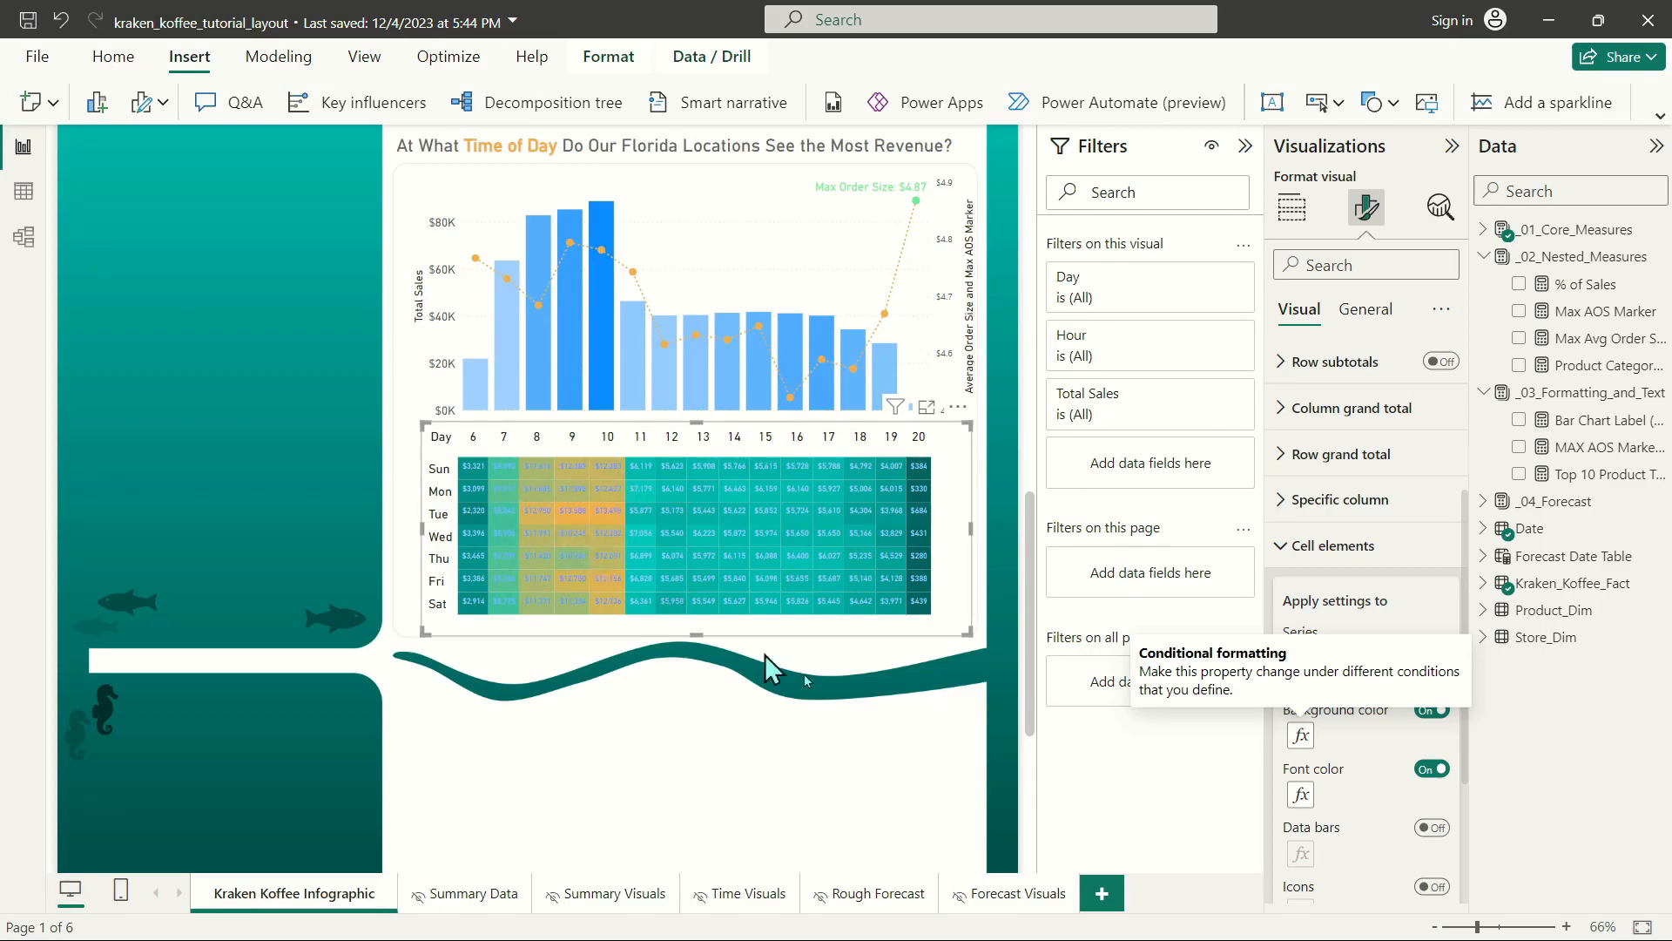
Apply a Total Sales font color gradient to the heat map values with dark teal minimum, teal center and orange maximum.
click(1301, 794)
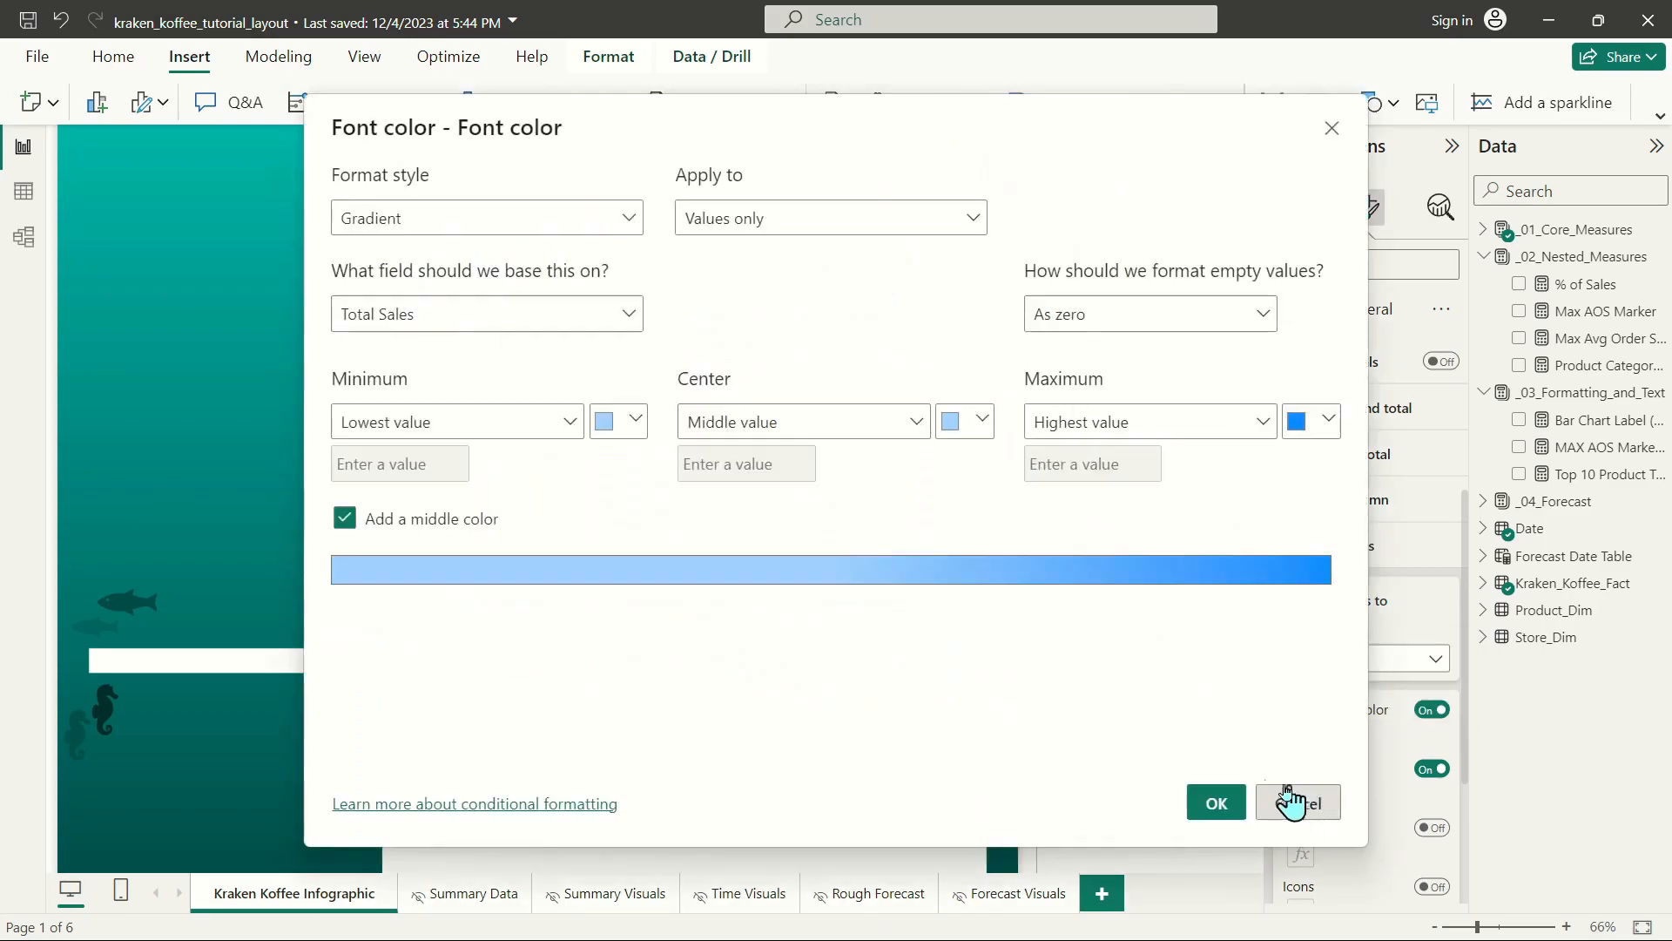
click(612, 425)
click(679, 641)
click(958, 427)
click(1029, 460)
click(1307, 421)
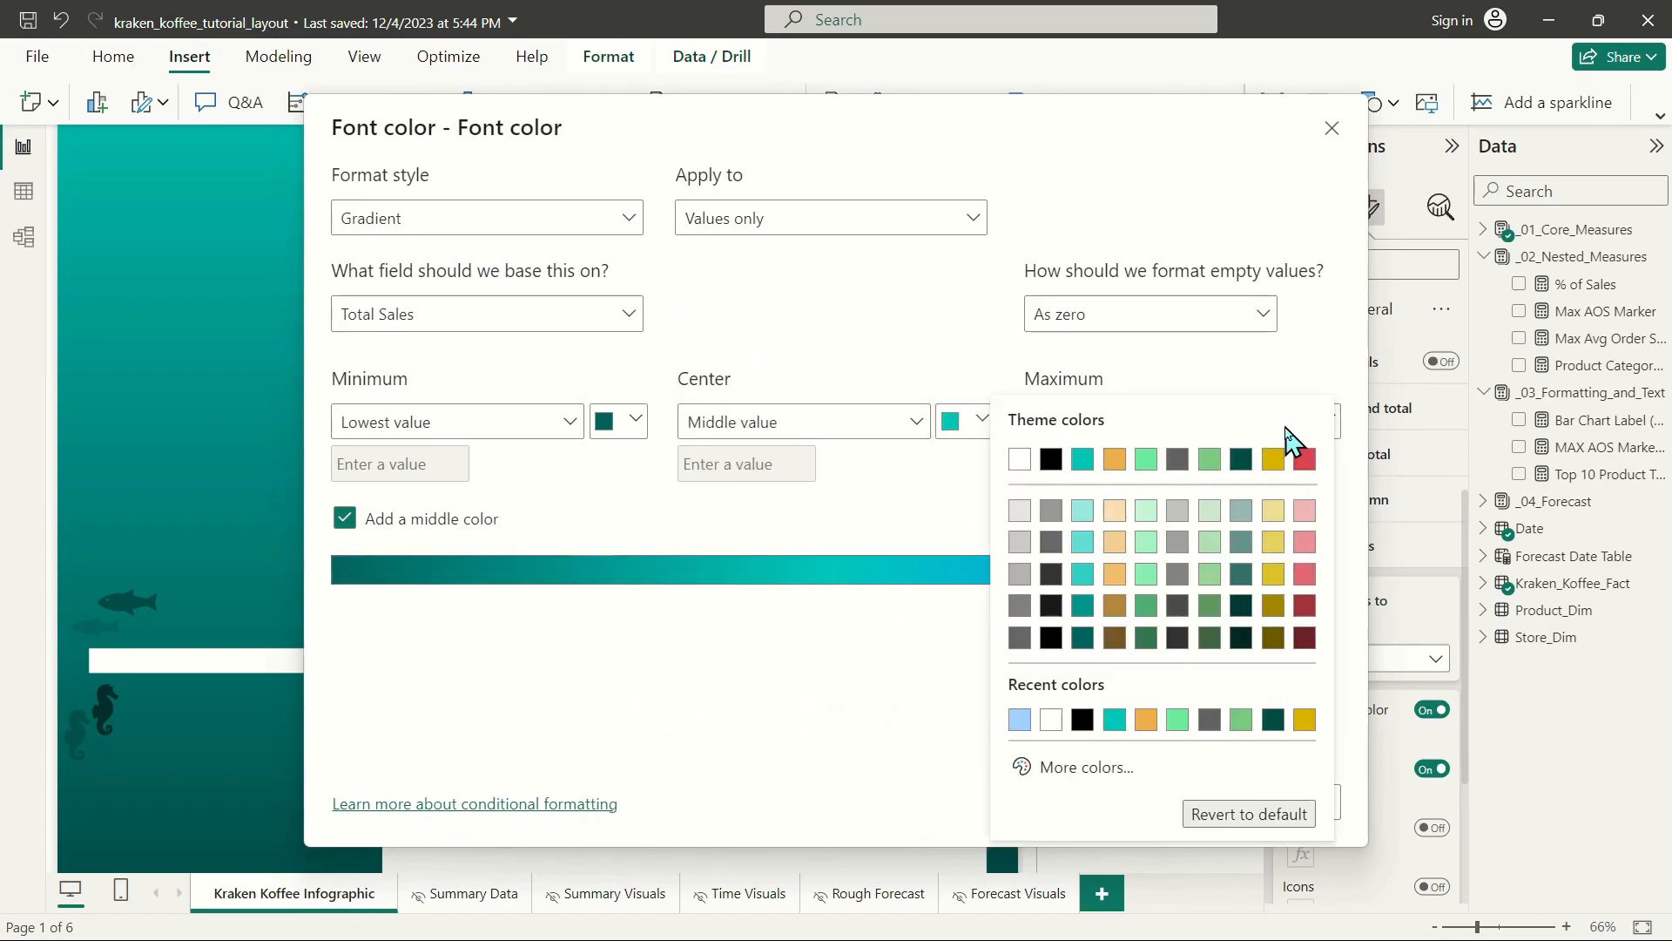
click(1102, 468)
click(1211, 803)
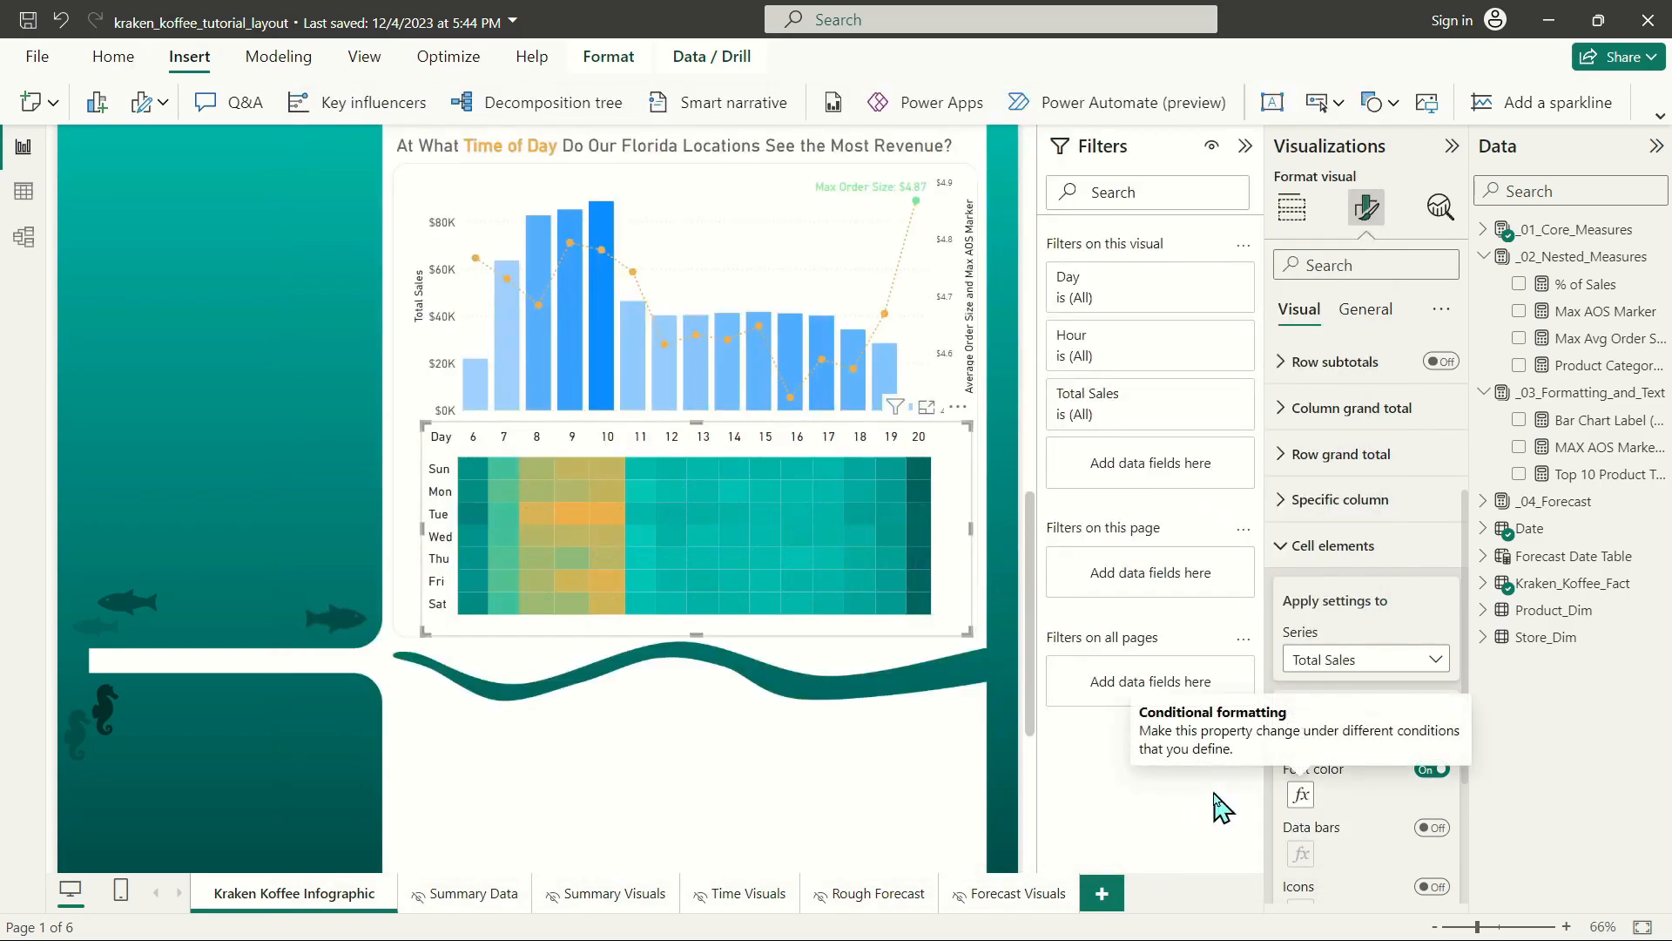
click(843, 728)
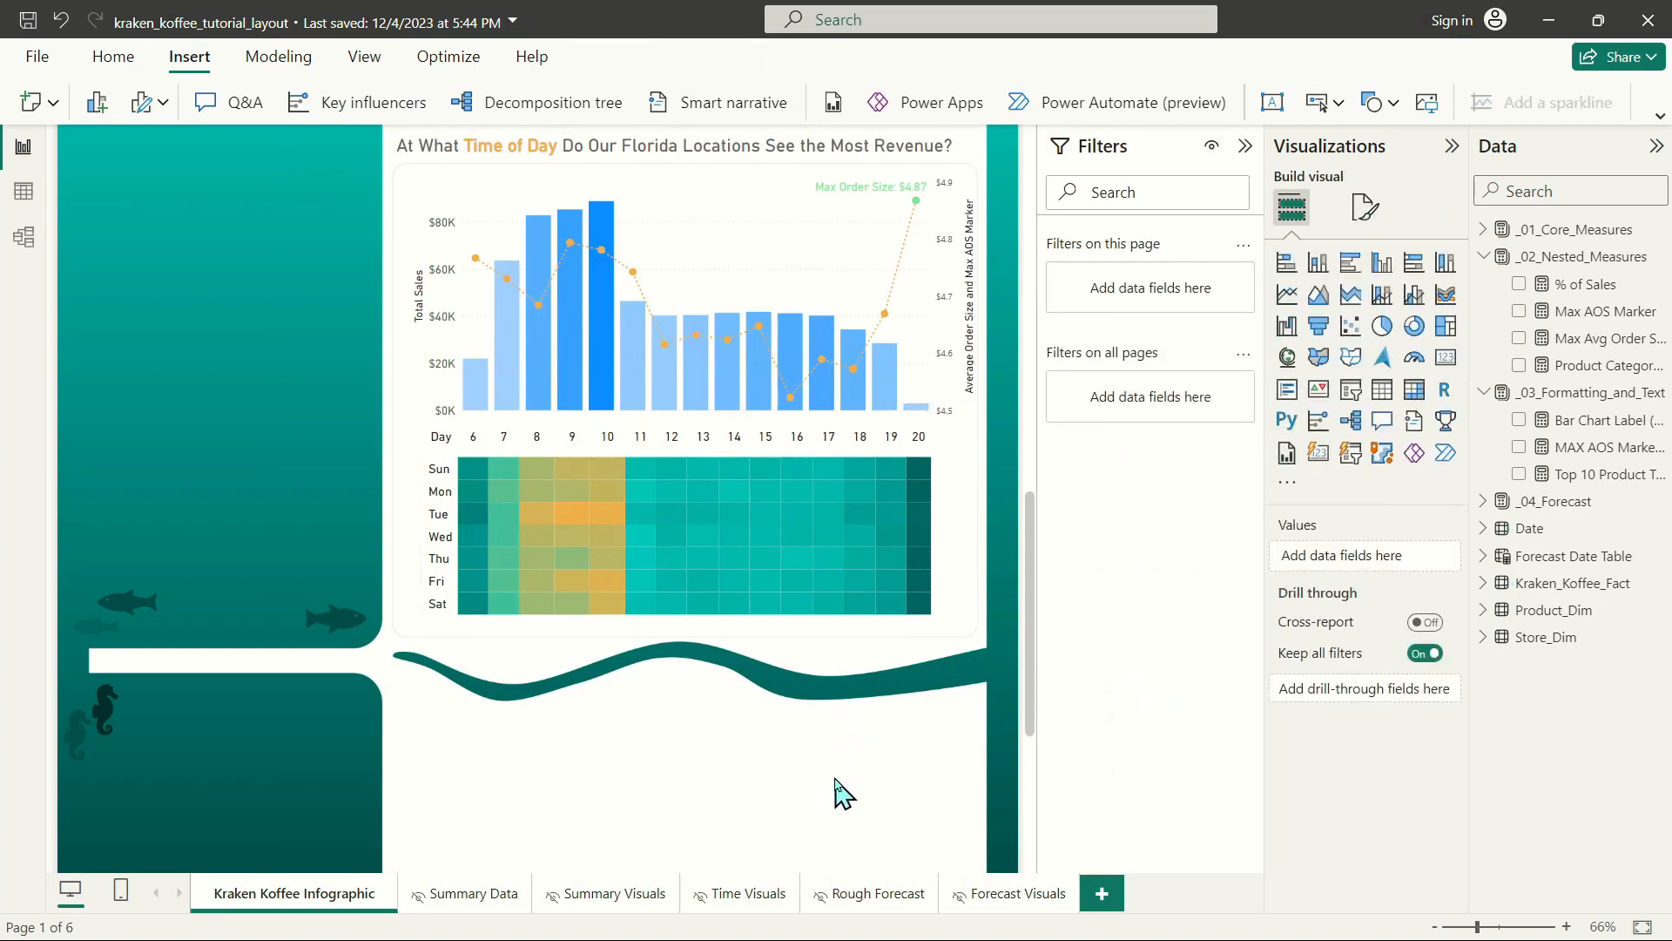
Recolor the combo chart's column gradient with dark teal for the minimum, teal for the center and orange for the maximum.
click(694, 217)
click(1366, 207)
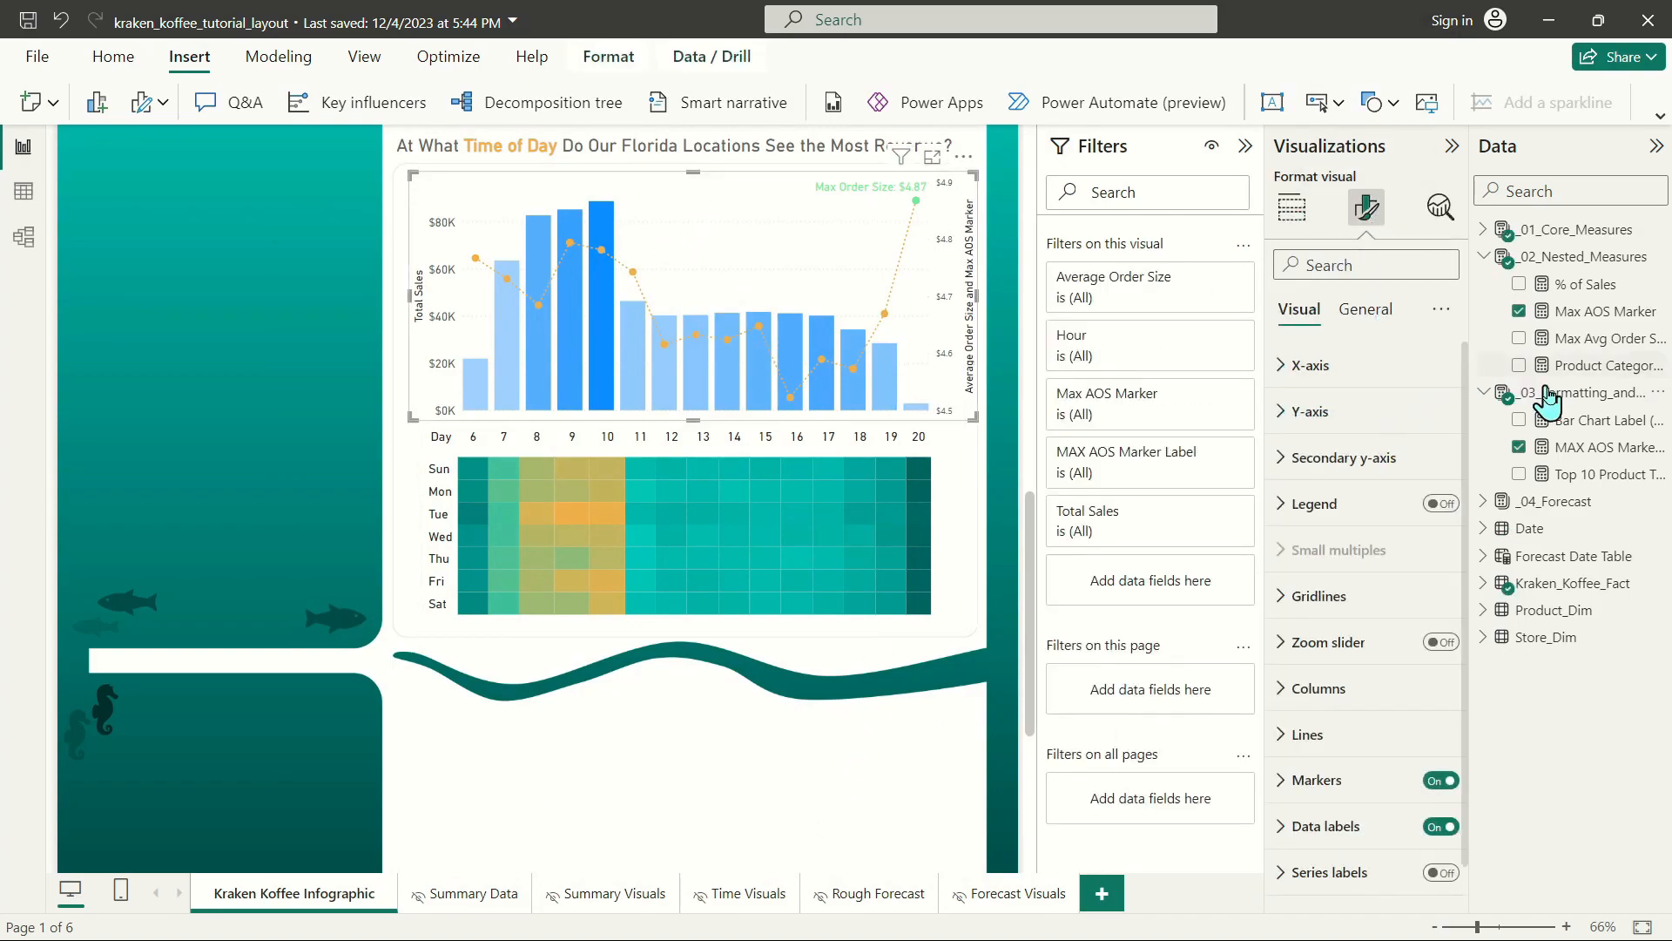
click(1333, 690)
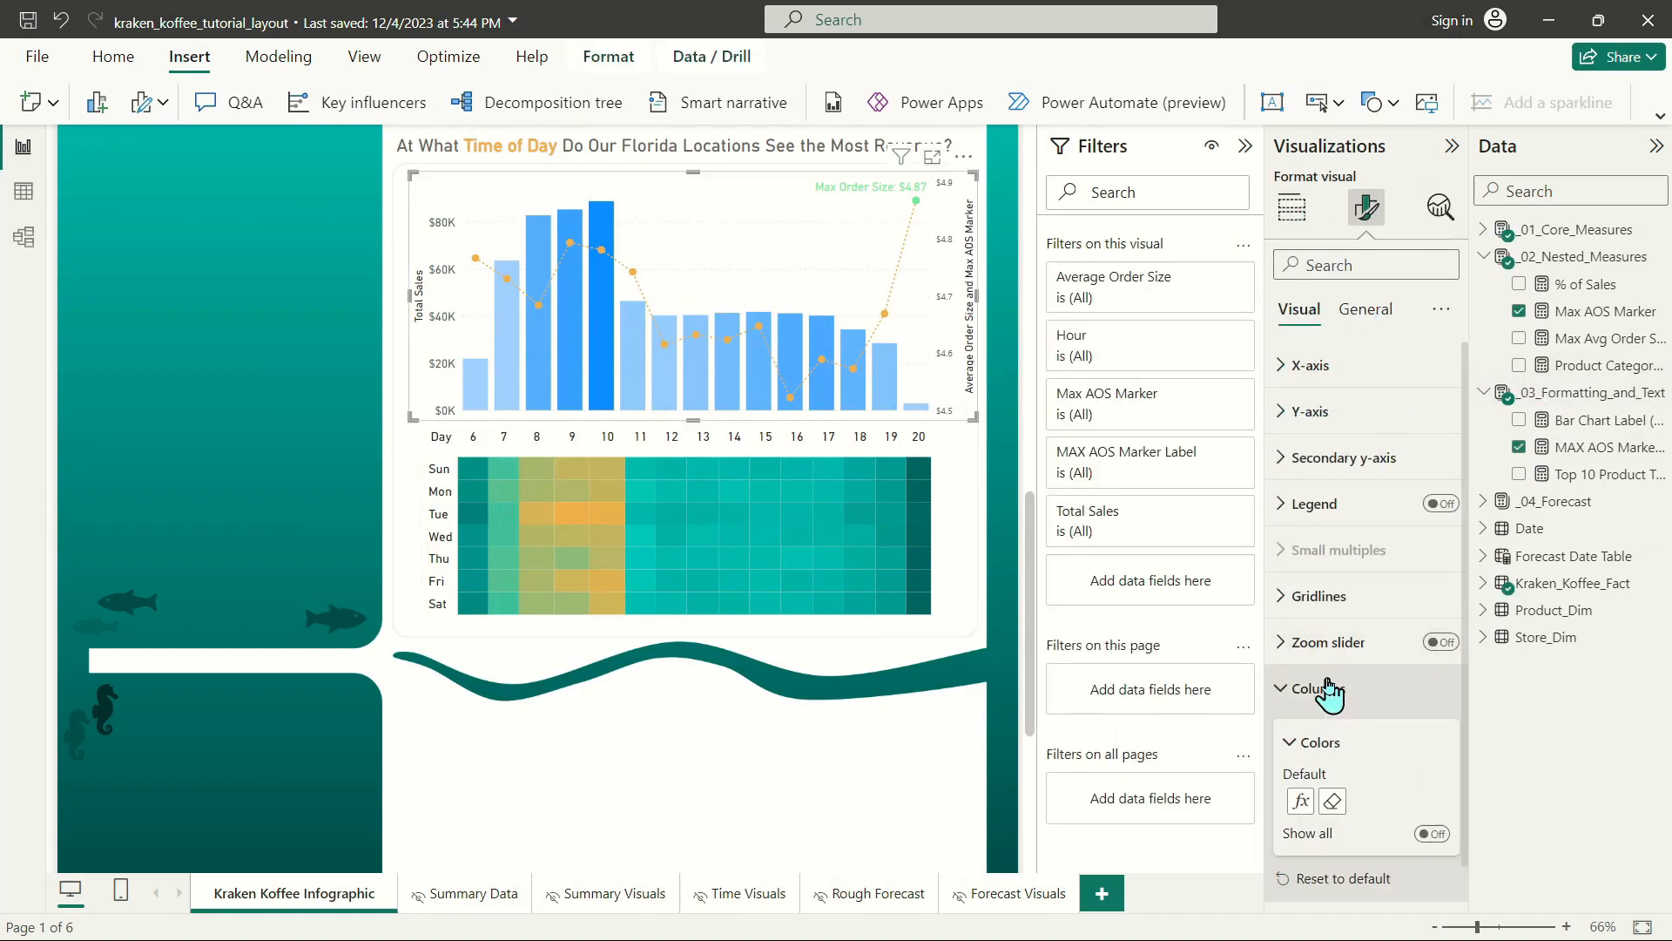
click(1300, 802)
click(633, 420)
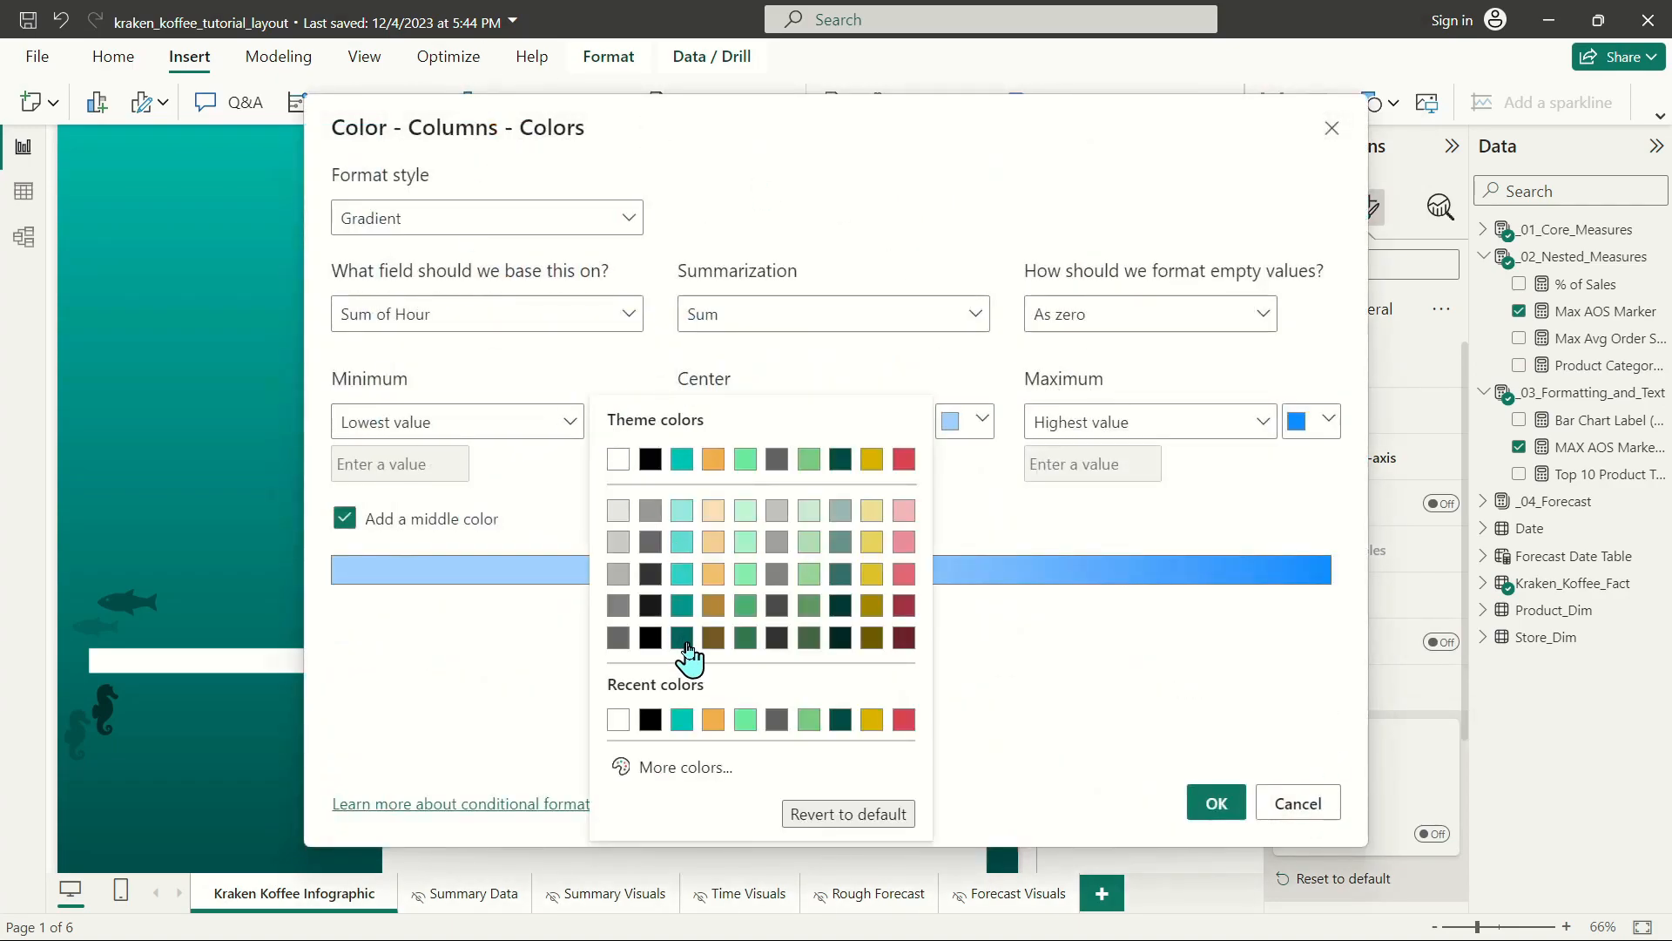
click(690, 640)
click(980, 420)
click(1029, 459)
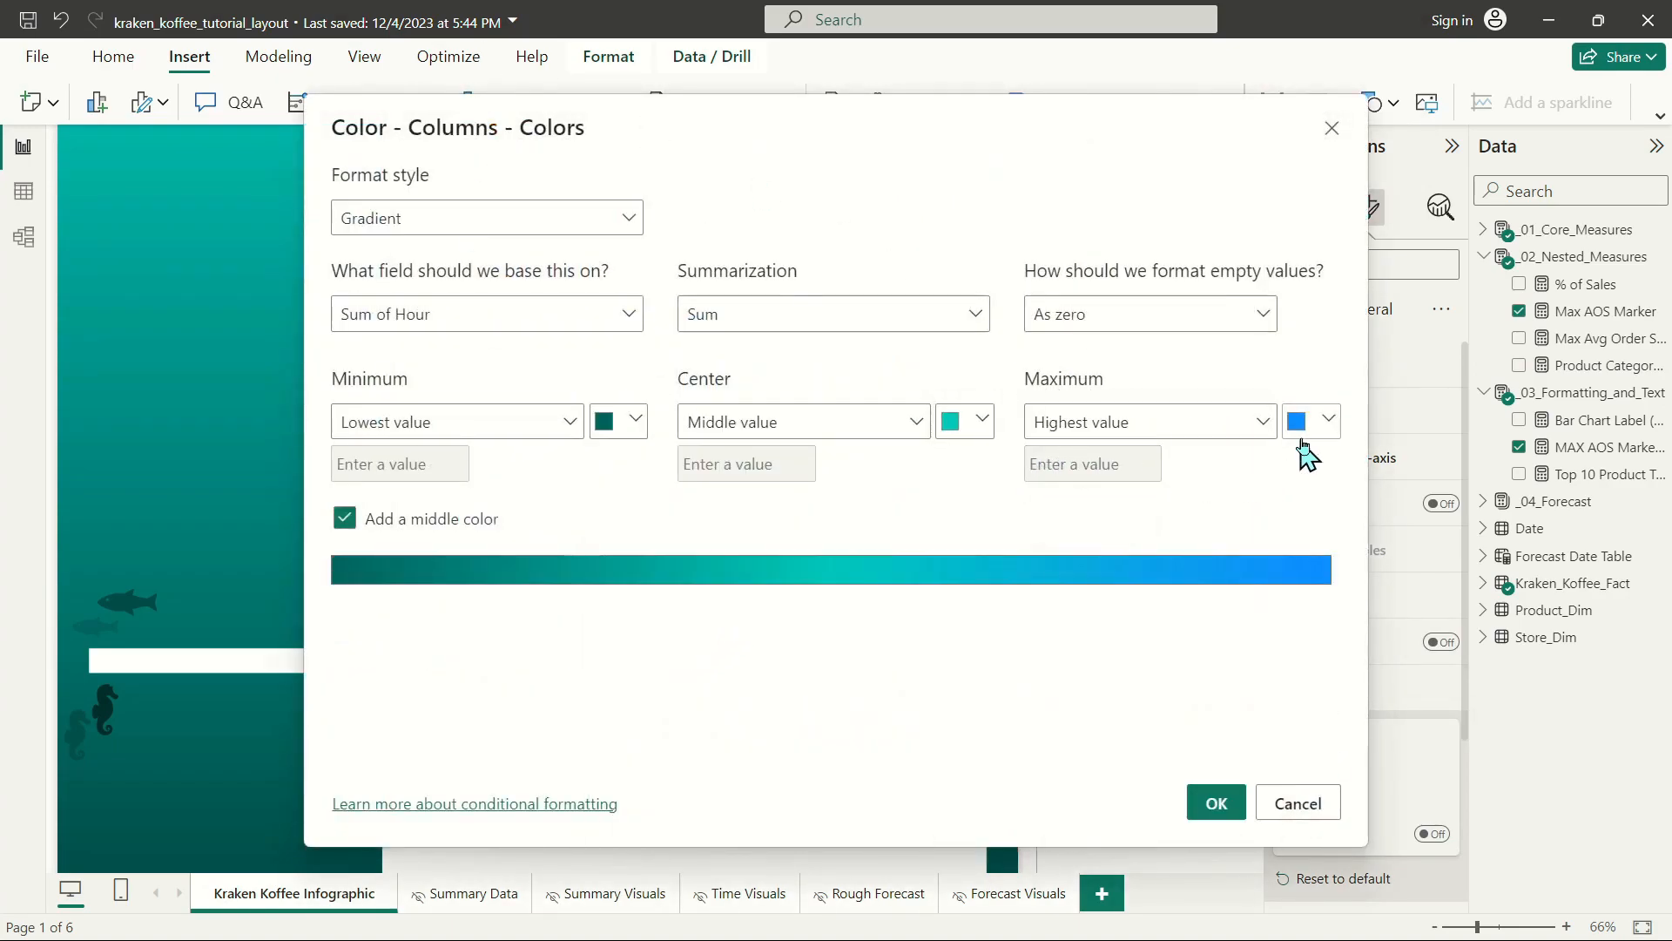
click(1316, 420)
click(1114, 459)
click(1200, 803)
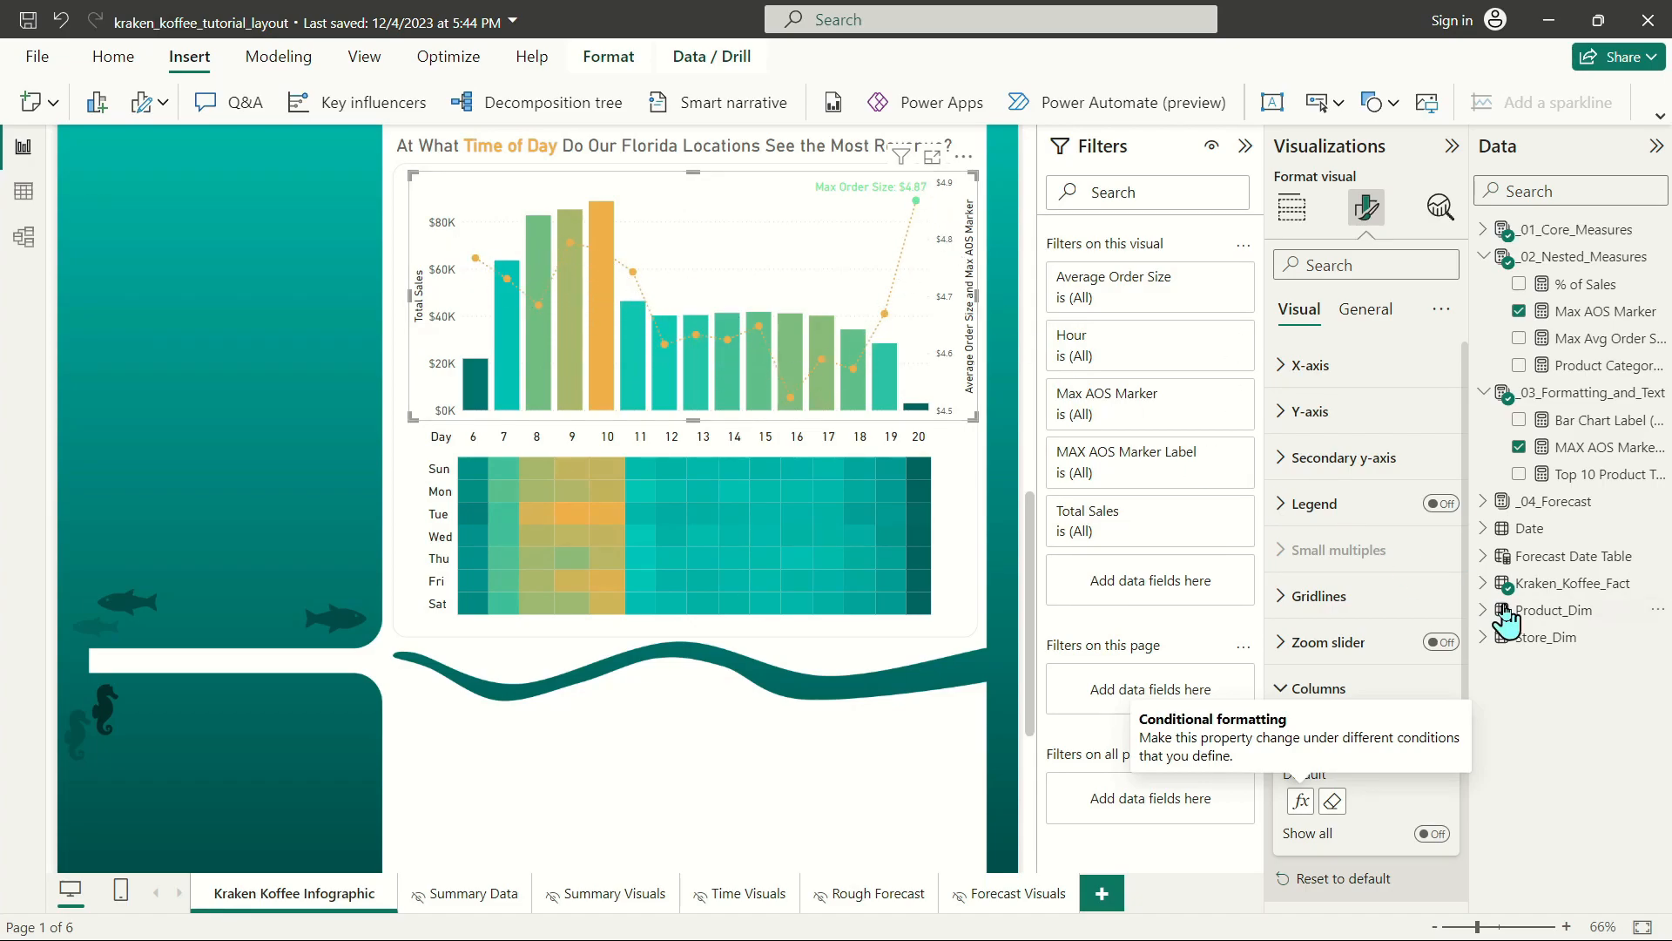
Change the combo chart's Average Order Size line color to dark teal.
click(1350, 690)
click(1324, 734)
scroll(1372, 649, down, 5)
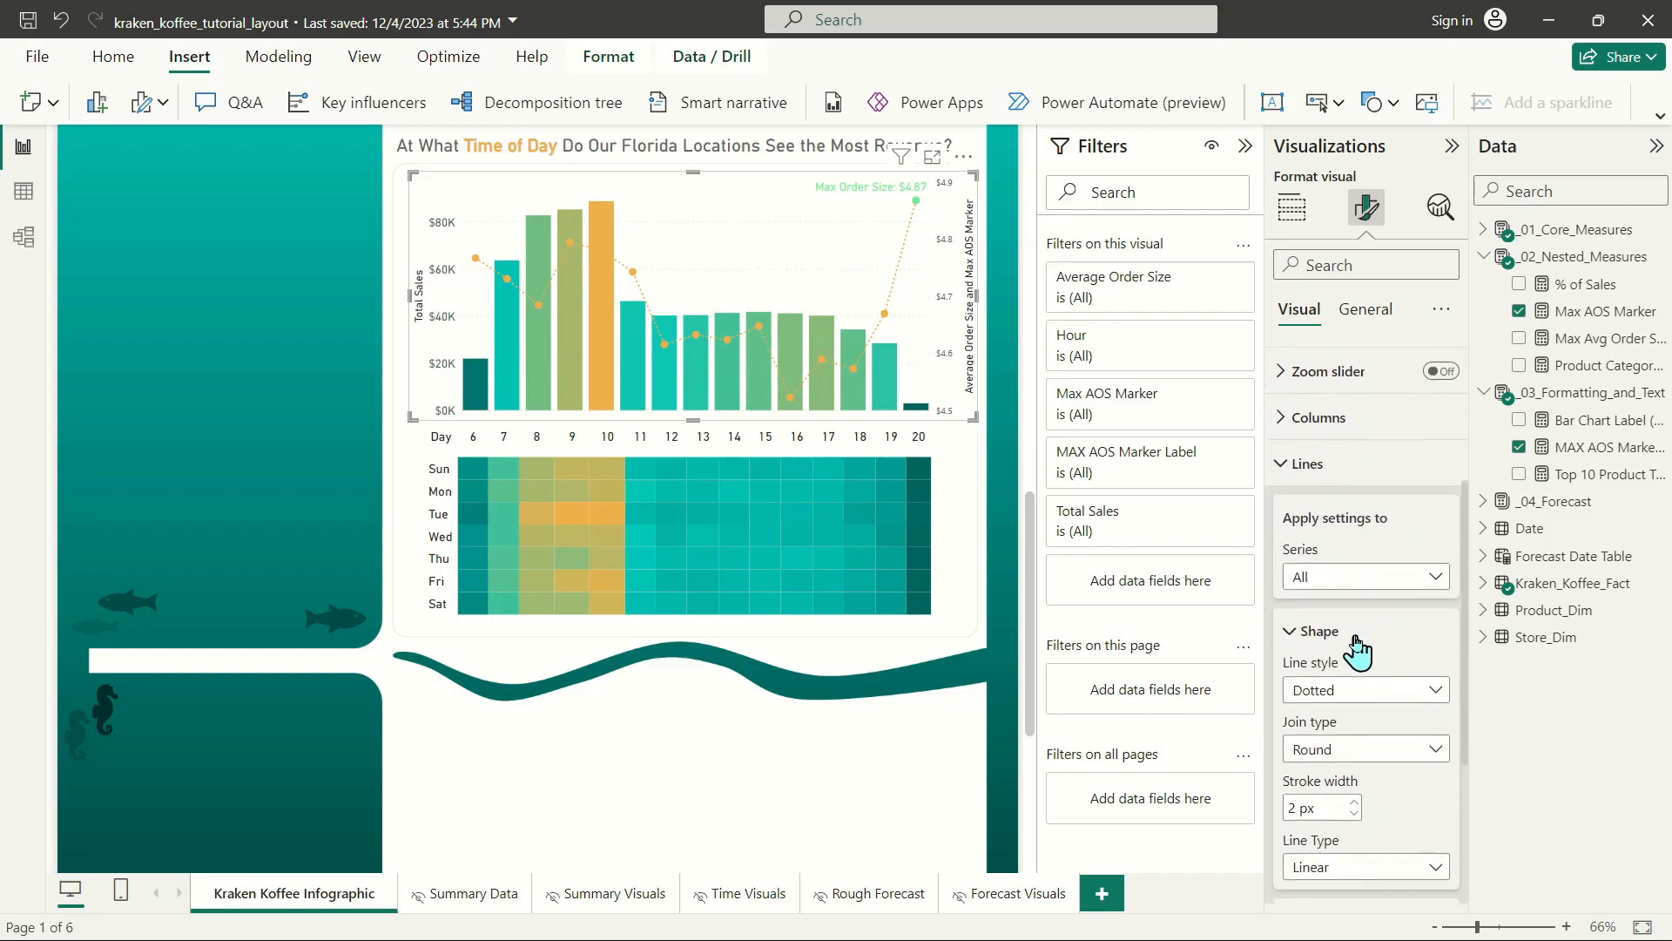
click(1363, 567)
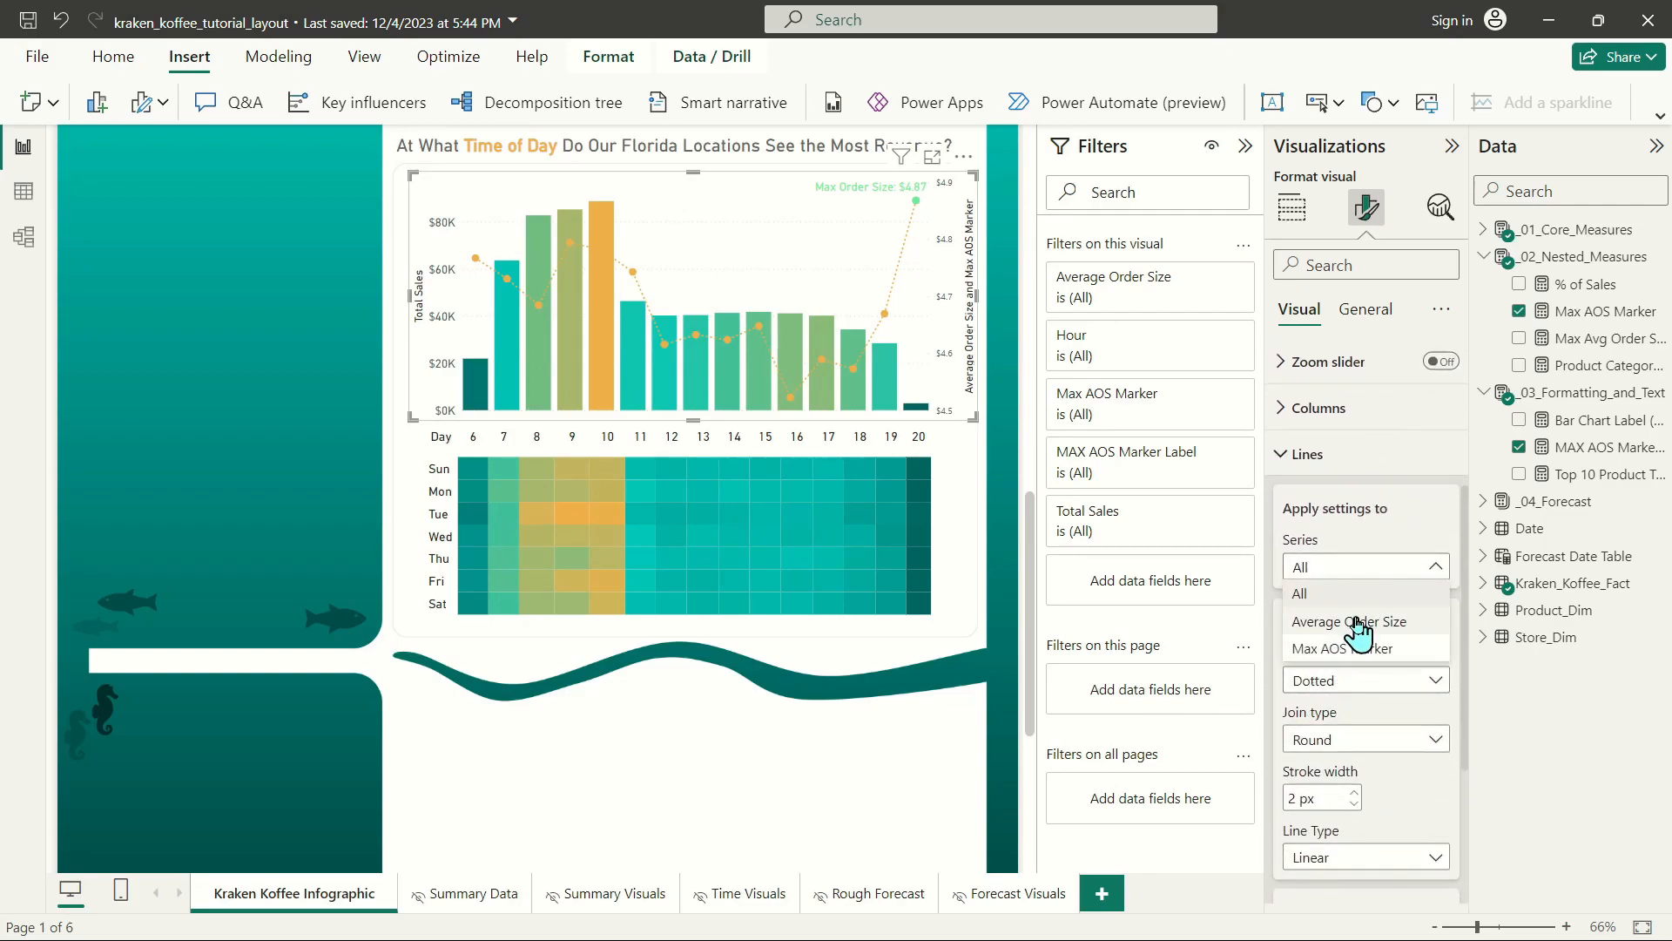
click(1352, 624)
scroll(1353, 662, down, 3)
click(1320, 650)
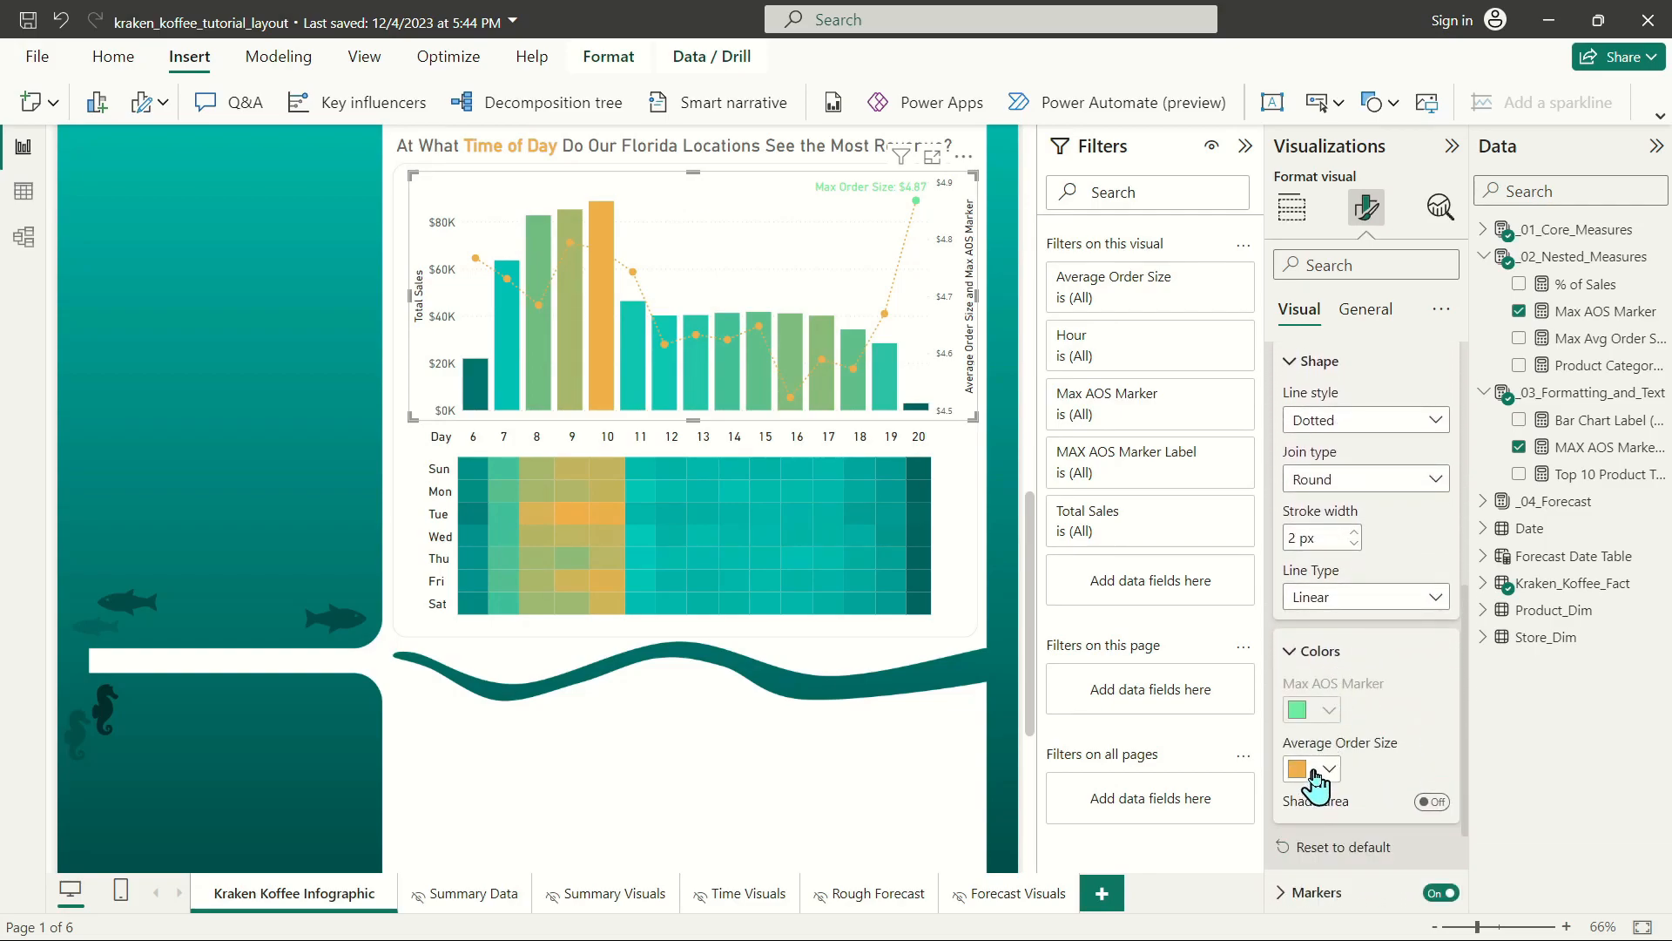
click(1316, 768)
click(1375, 588)
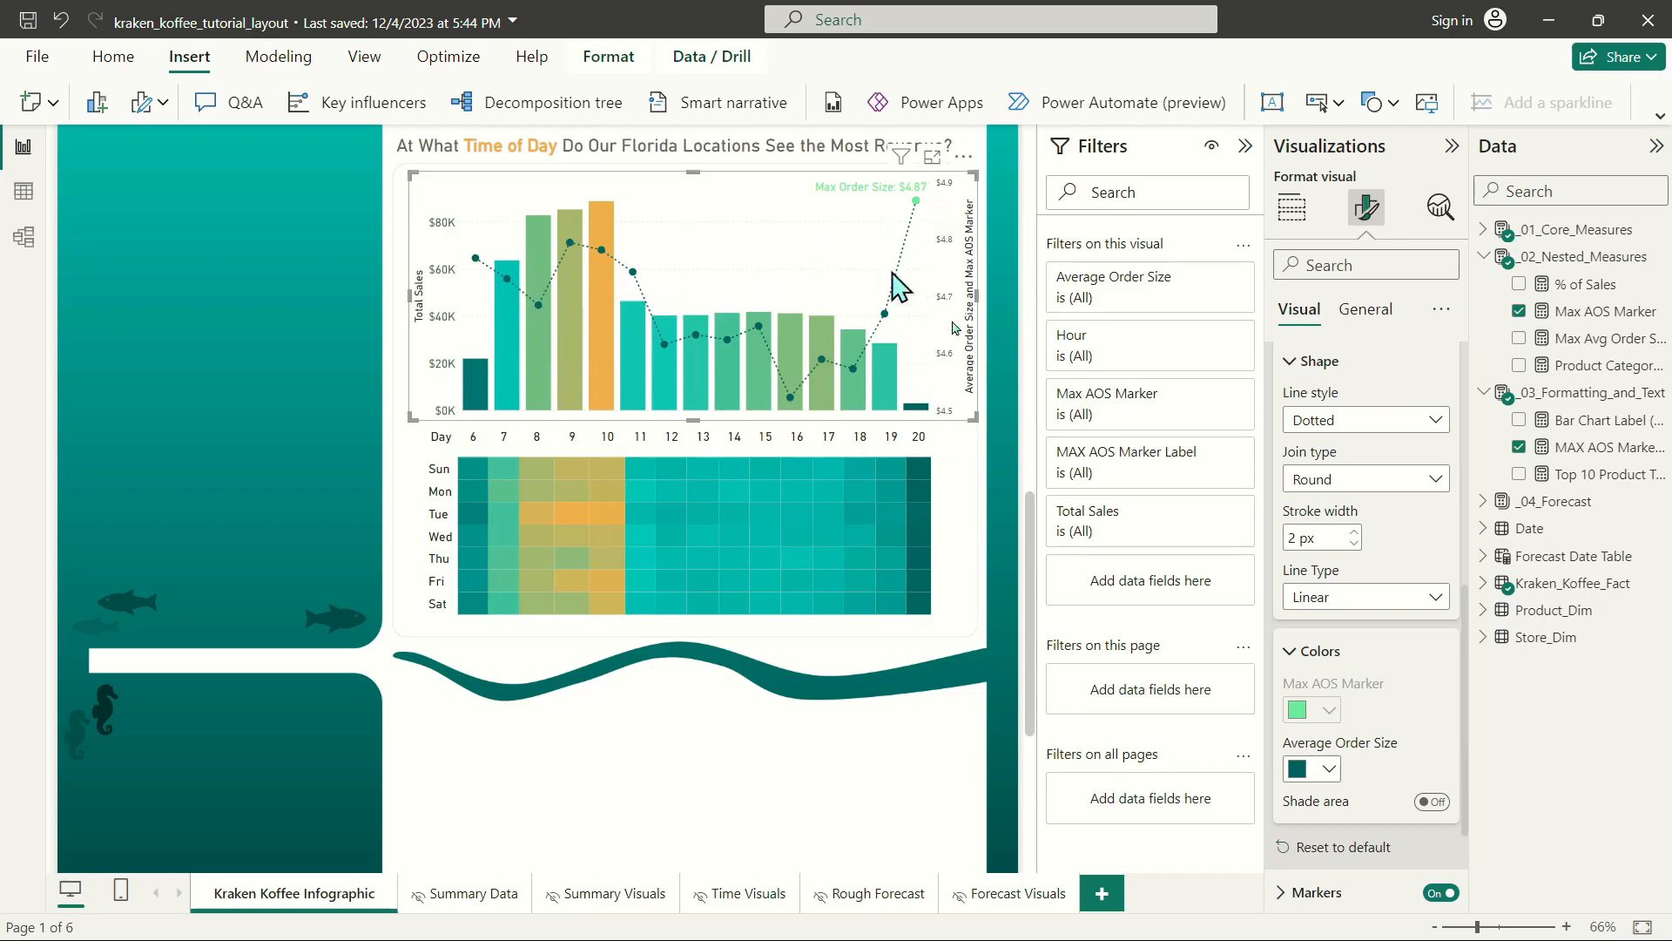
Change the combo chart's Max AOS Marker series color to orange.
scroll(1358, 409, up, 4)
click(1375, 589)
click(1348, 670)
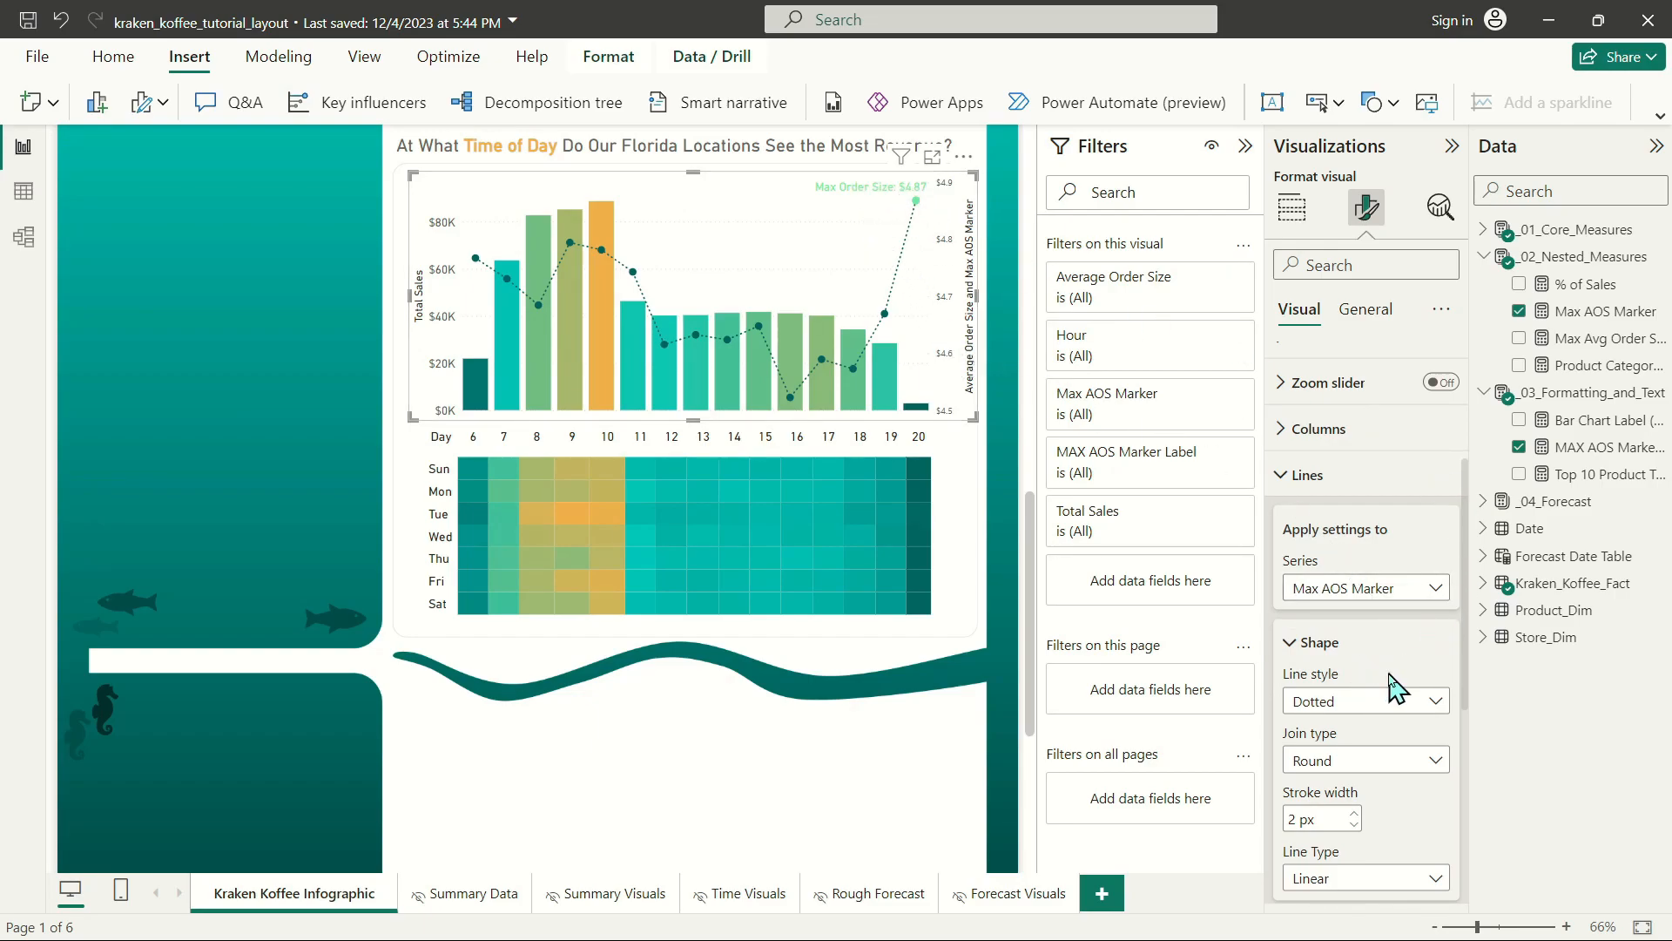
scroll(1393, 688, down, 3)
click(1315, 710)
click(1408, 352)
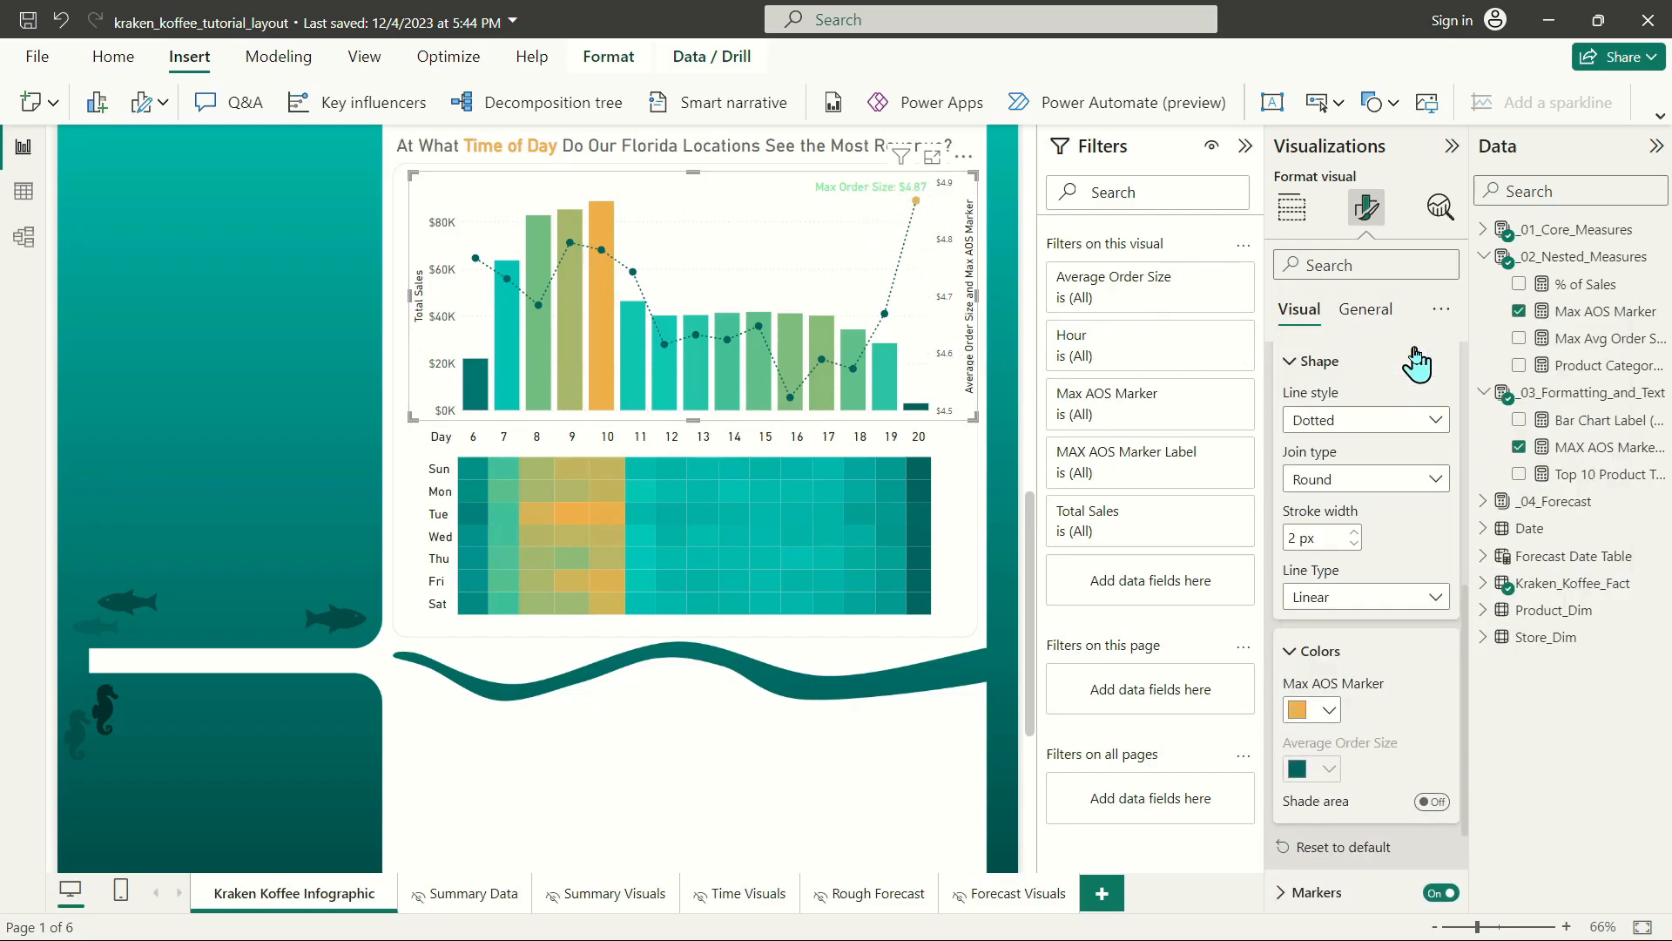
Set the Max AOS Marker data label's values to orange with a font size of 14.
scroll(1366, 687, down, 3)
click(1437, 791)
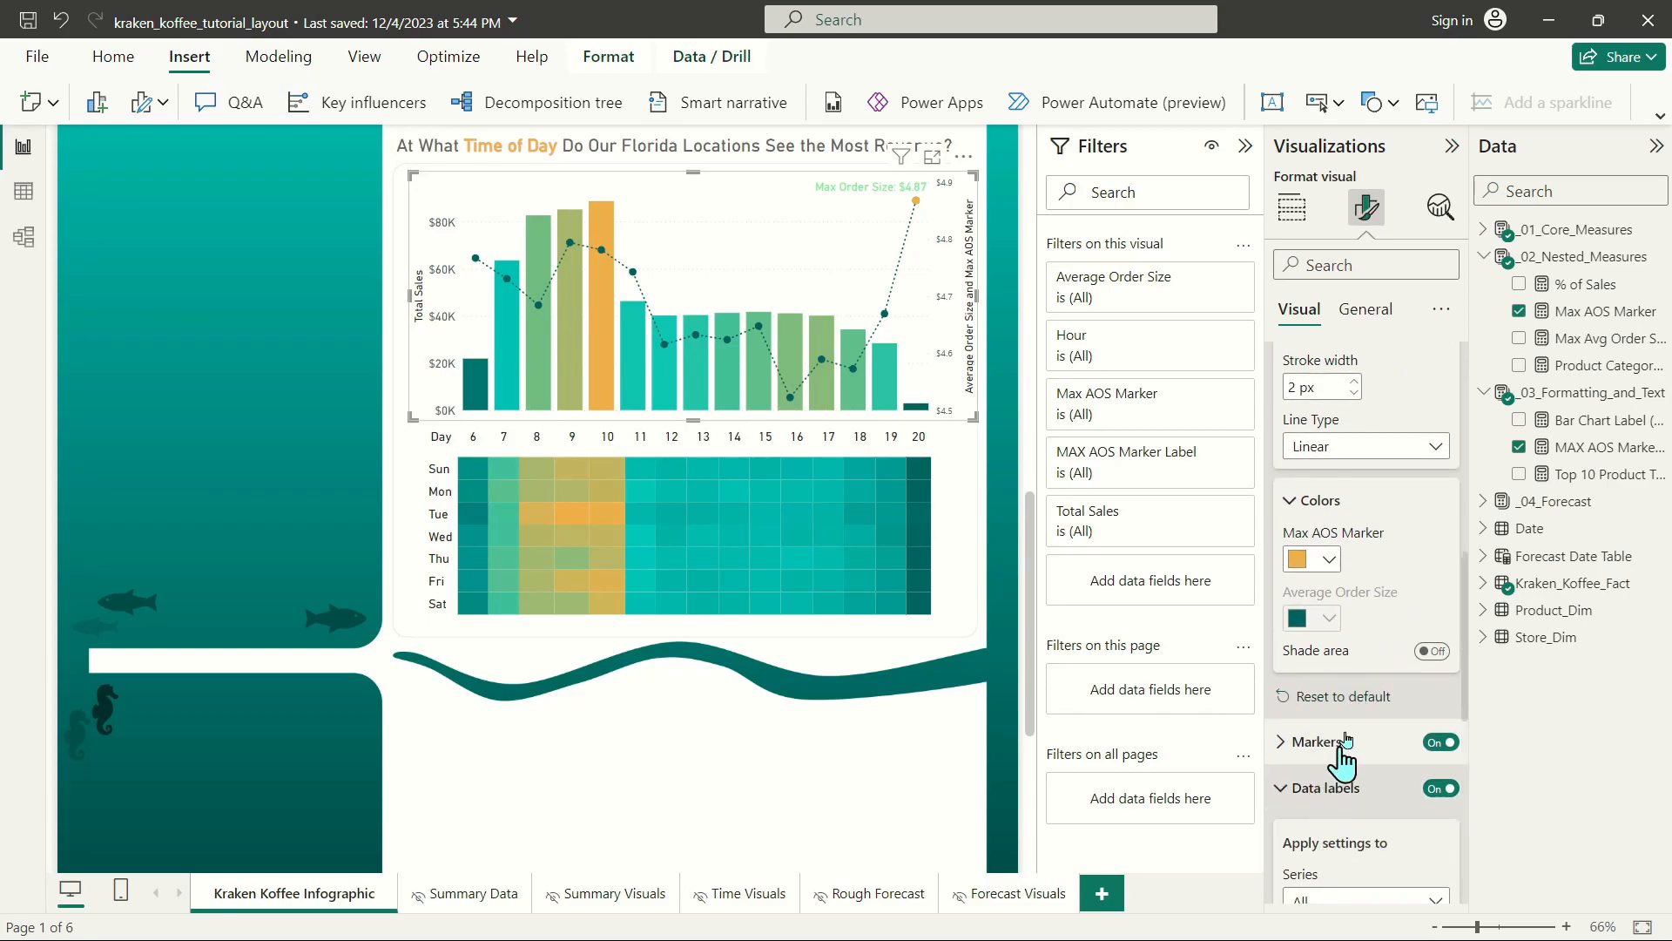
scroll(1382, 735, down, 5)
click(1326, 729)
scroll(1381, 704, down, 2)
scroll(1378, 601, up, 2)
scroll(1357, 492, up, 3)
click(1362, 621)
click(1361, 729)
scroll(1362, 728, down, 6)
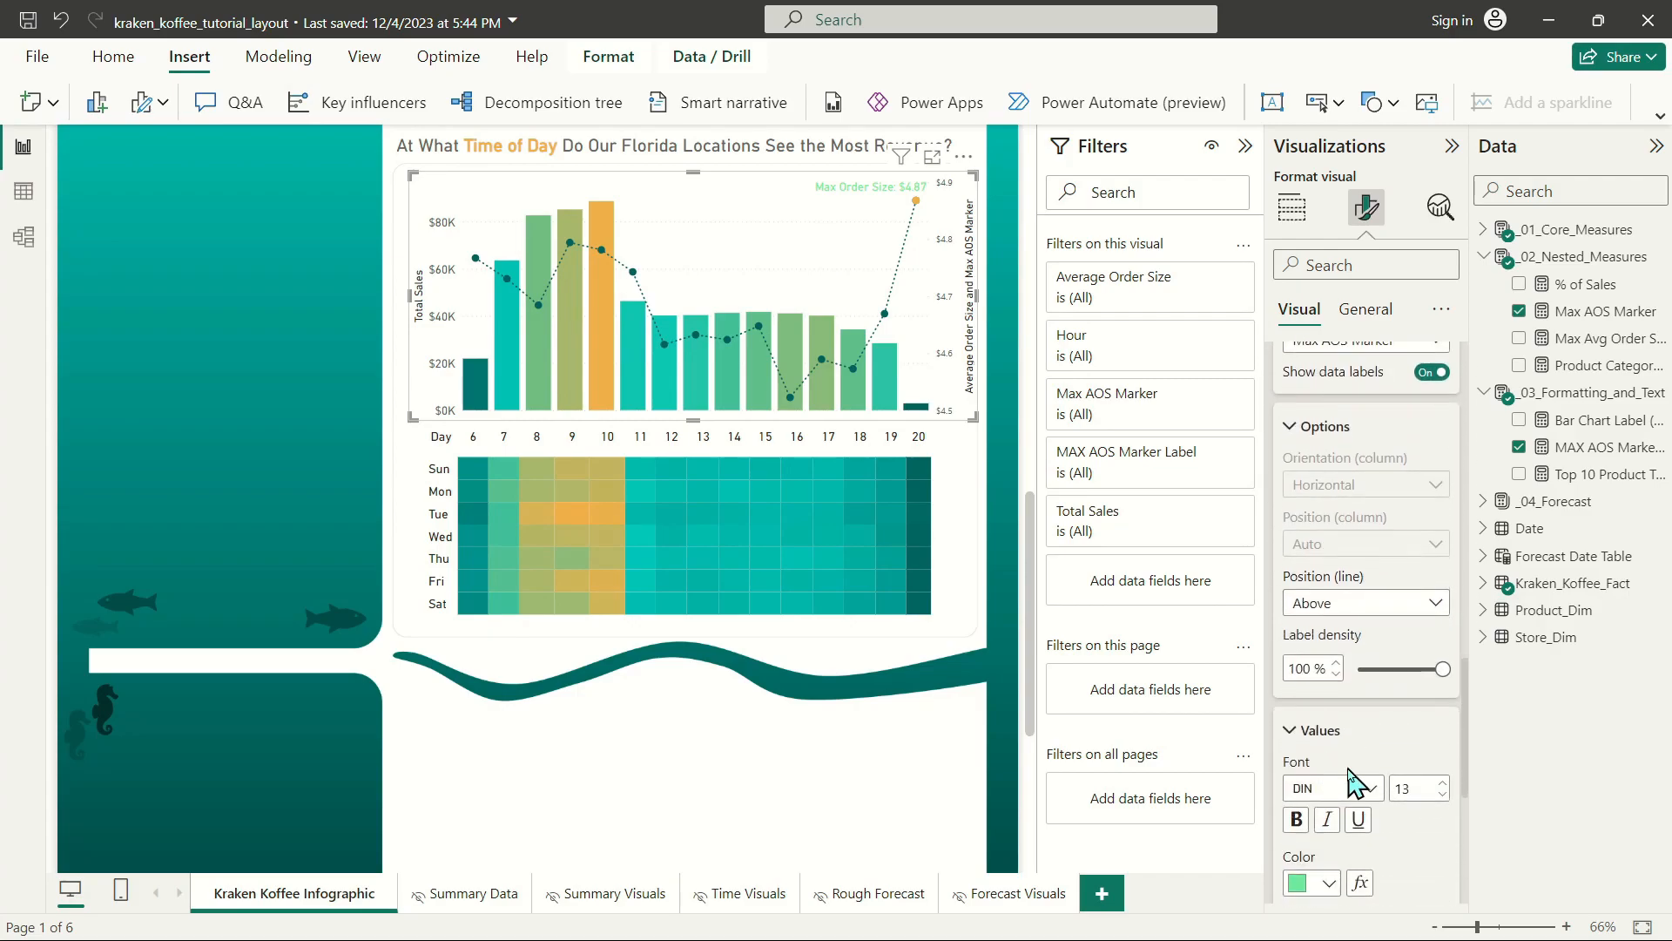
click(1327, 602)
click(1407, 244)
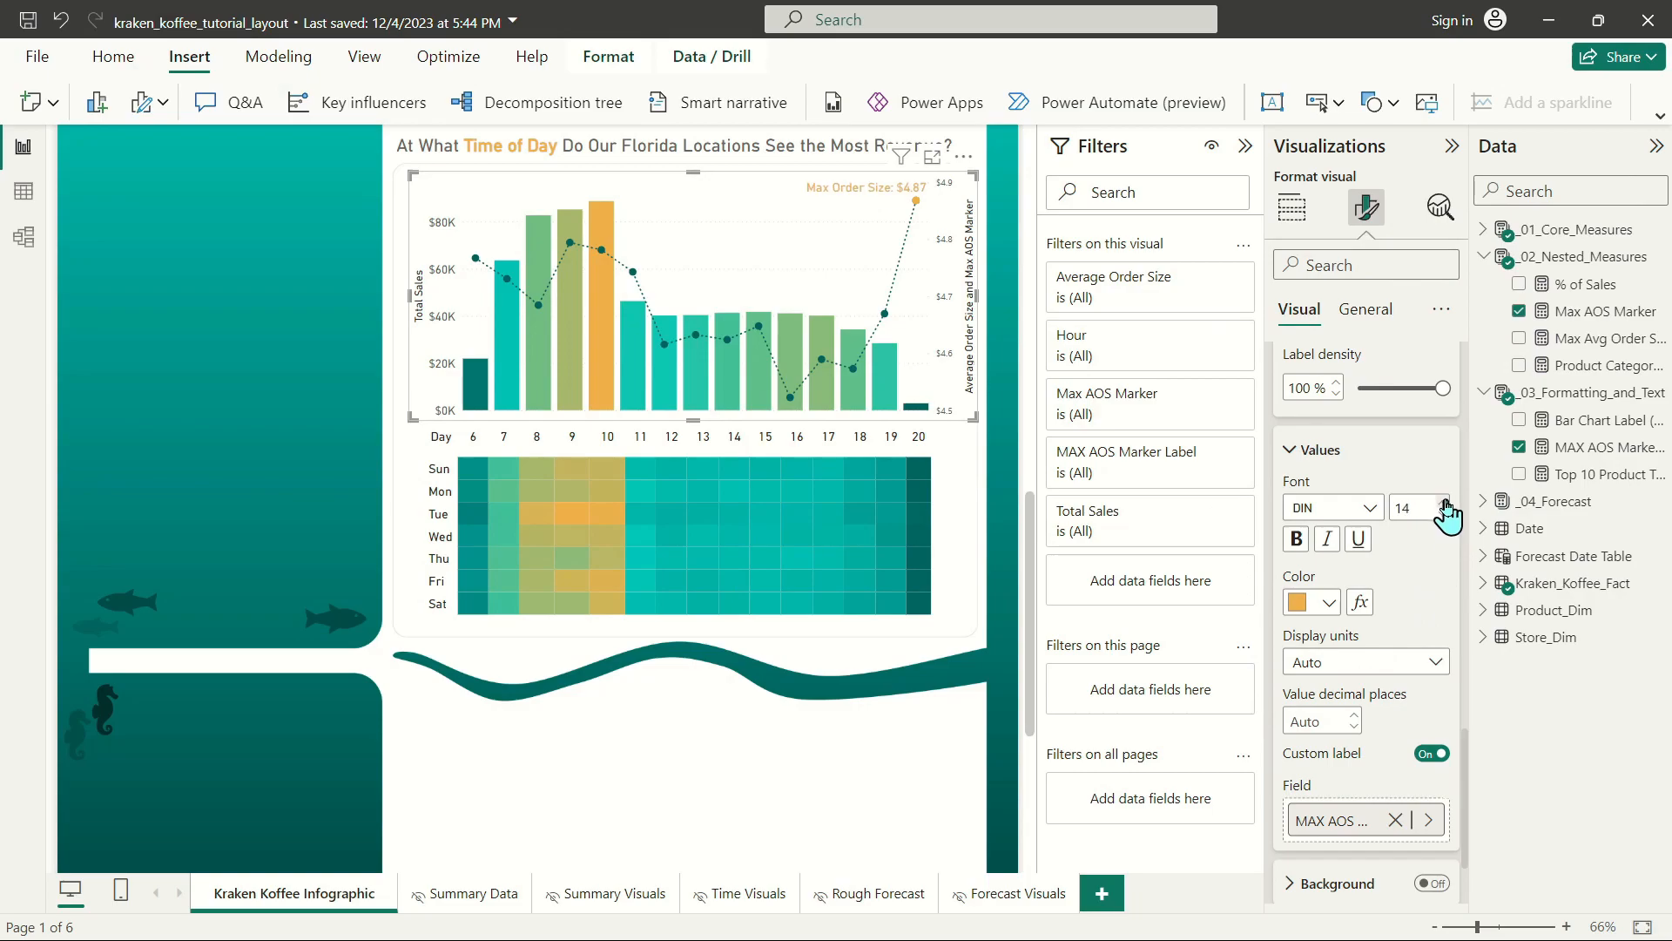
Turn on the combo chart's secondary y-axis values, change their font family and increase their font size.
scroll(741, 723, up, 4)
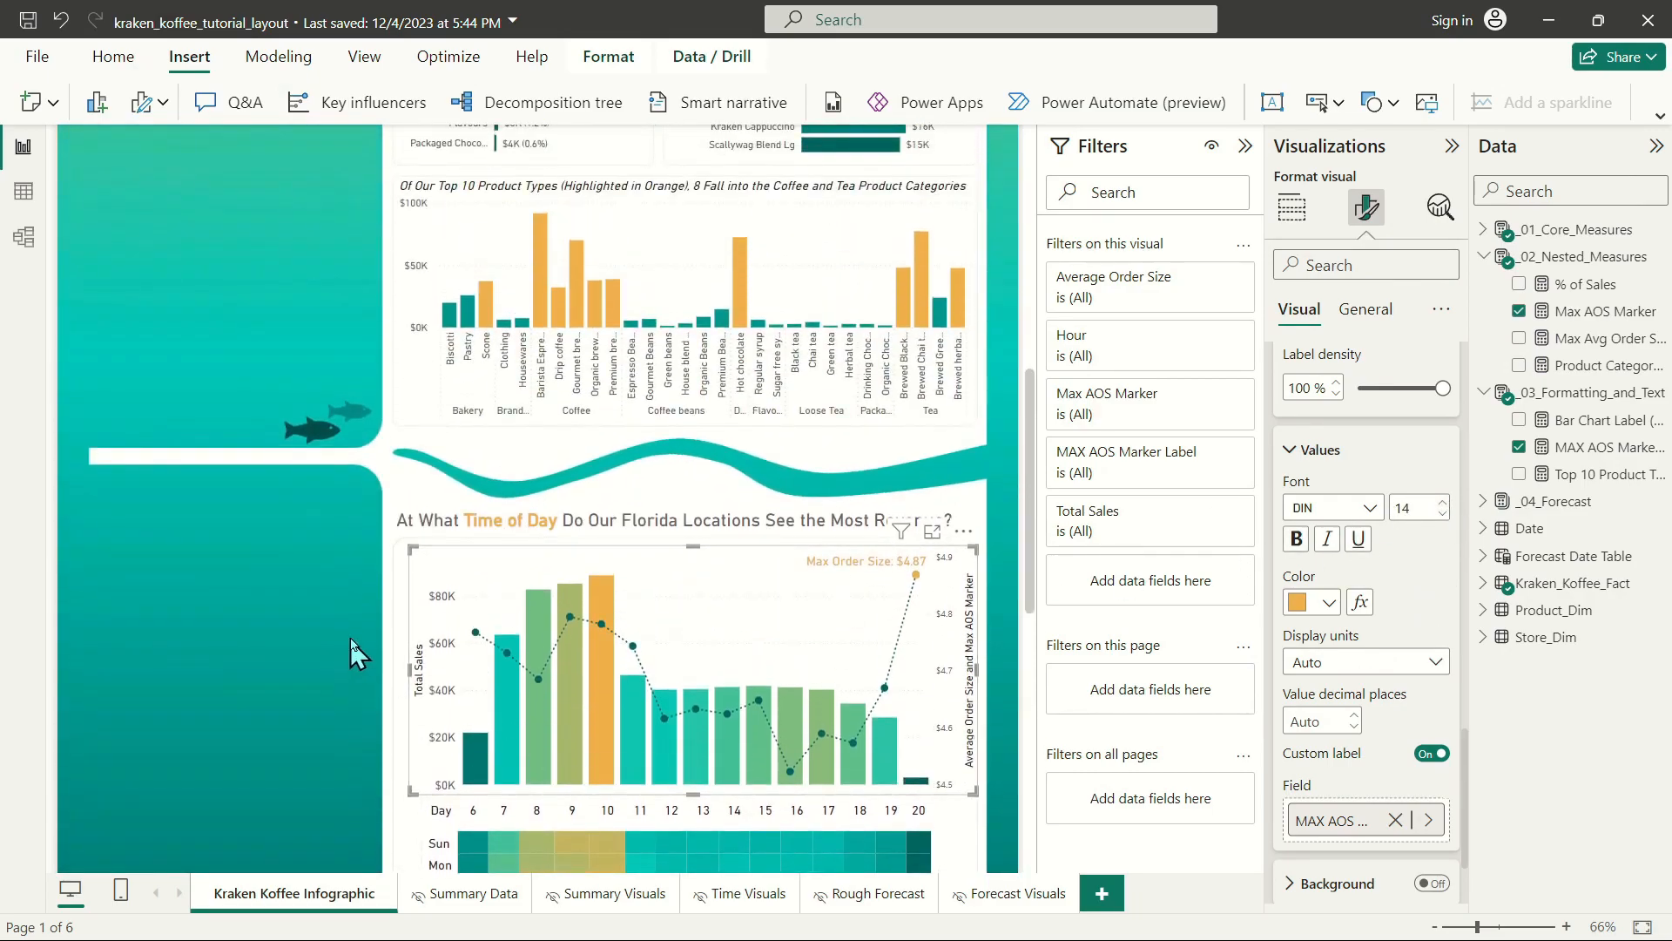
scroll(453, 636, down, 4)
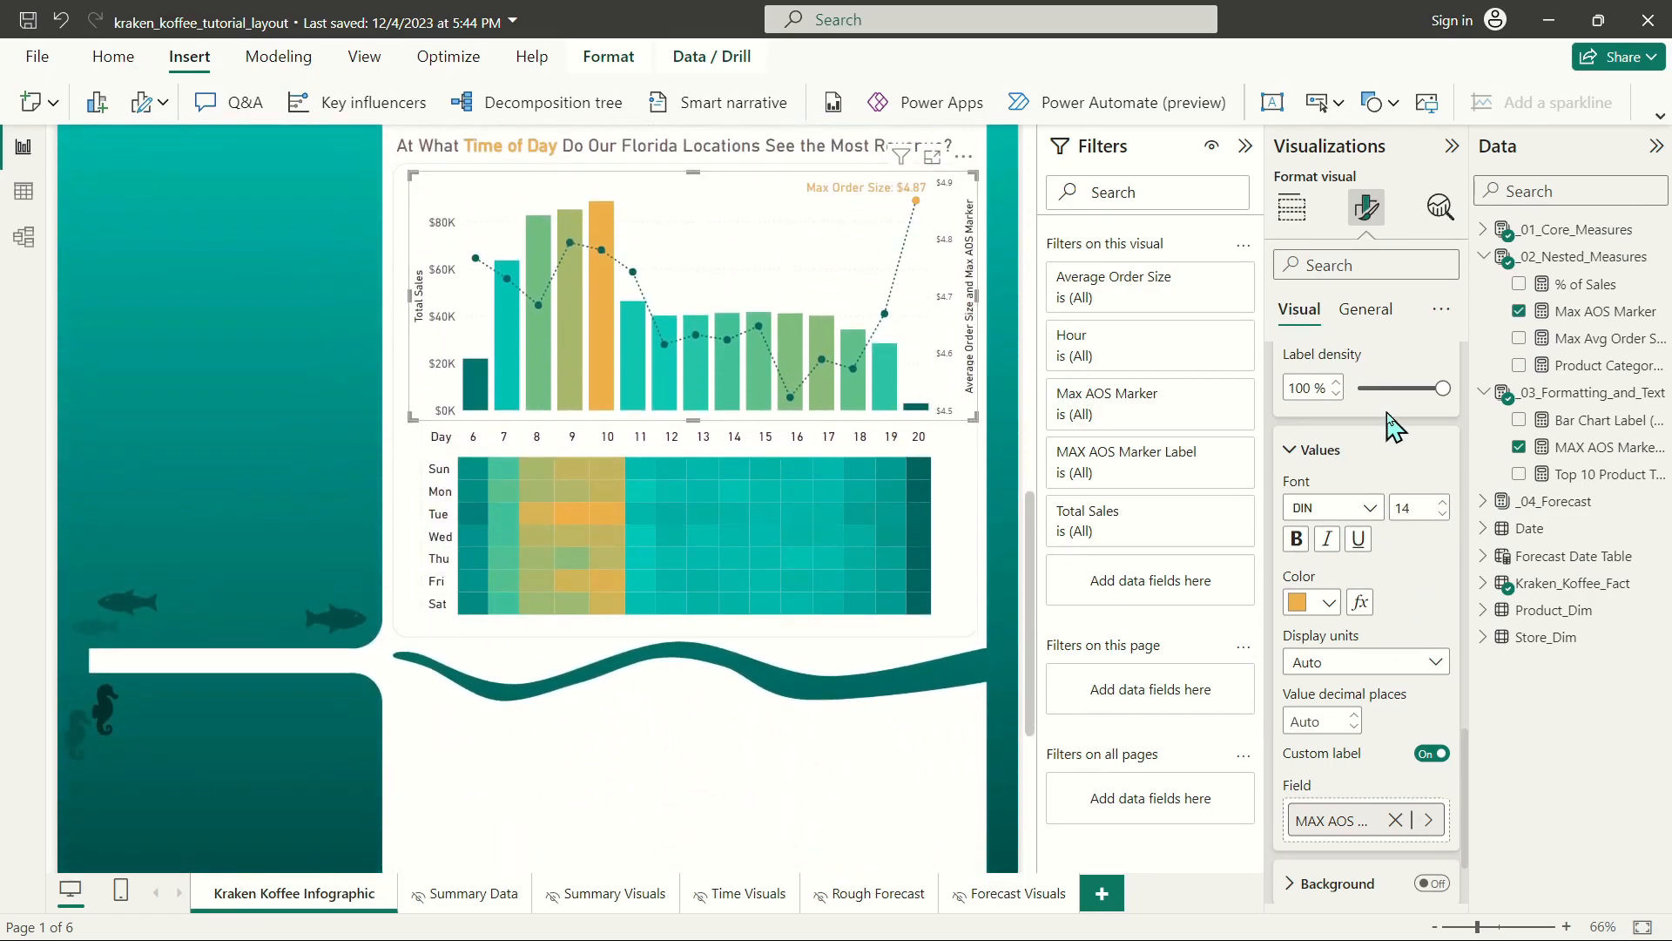
scroll(1385, 435, up, 10)
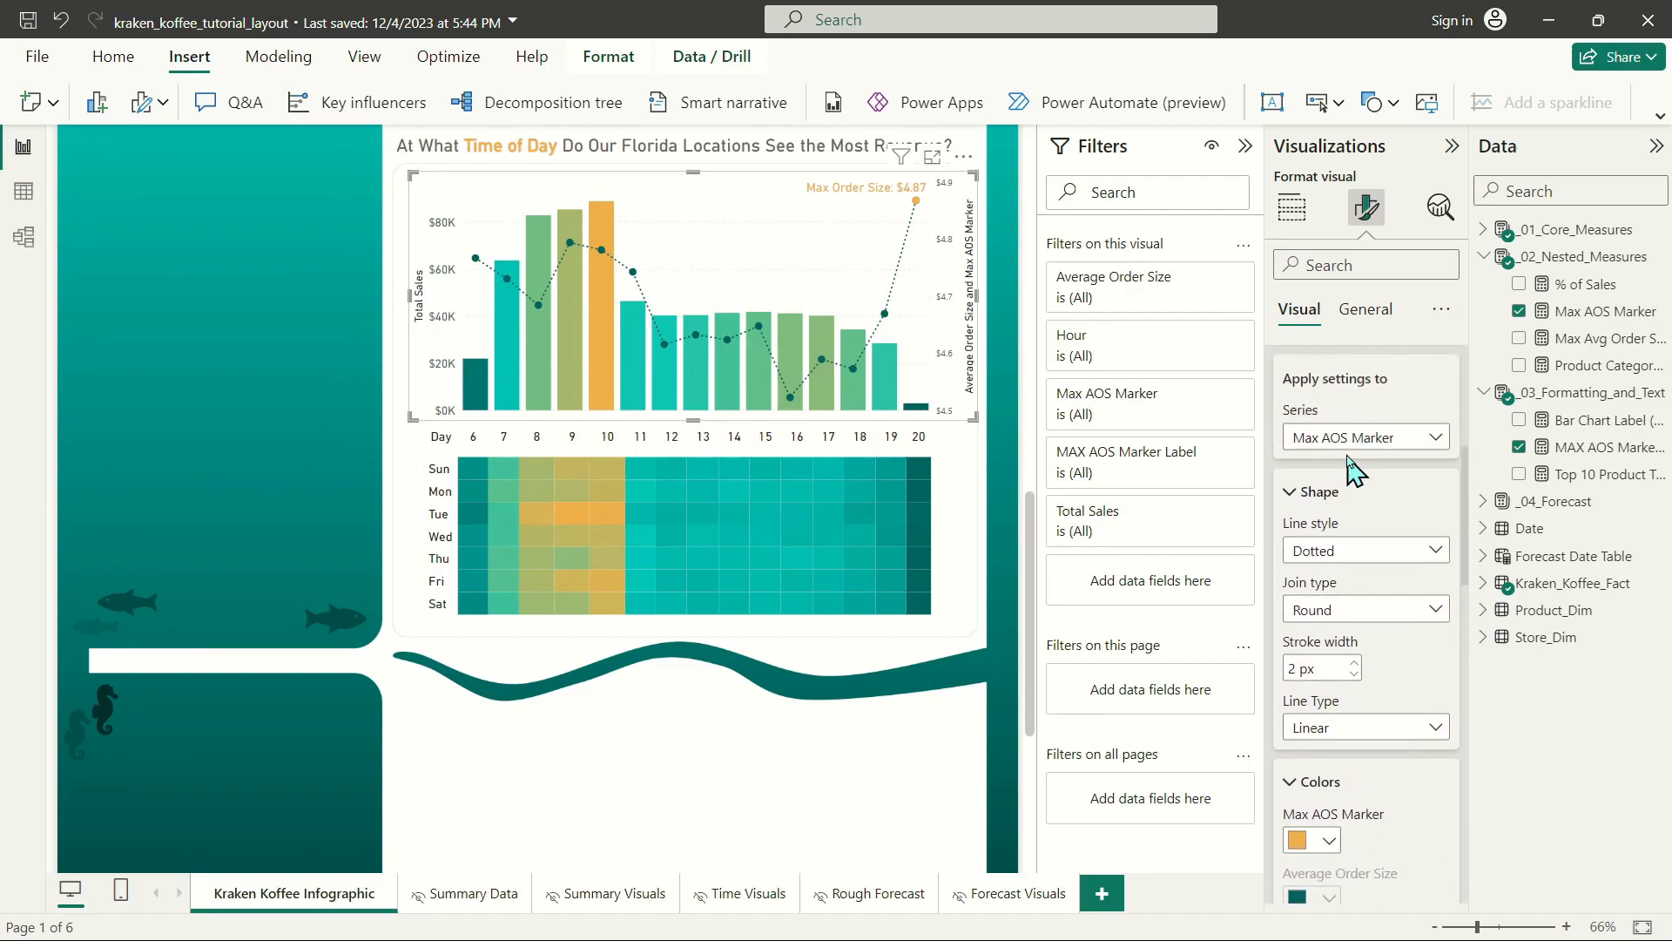
scroll(1353, 471, up, 5)
click(1359, 458)
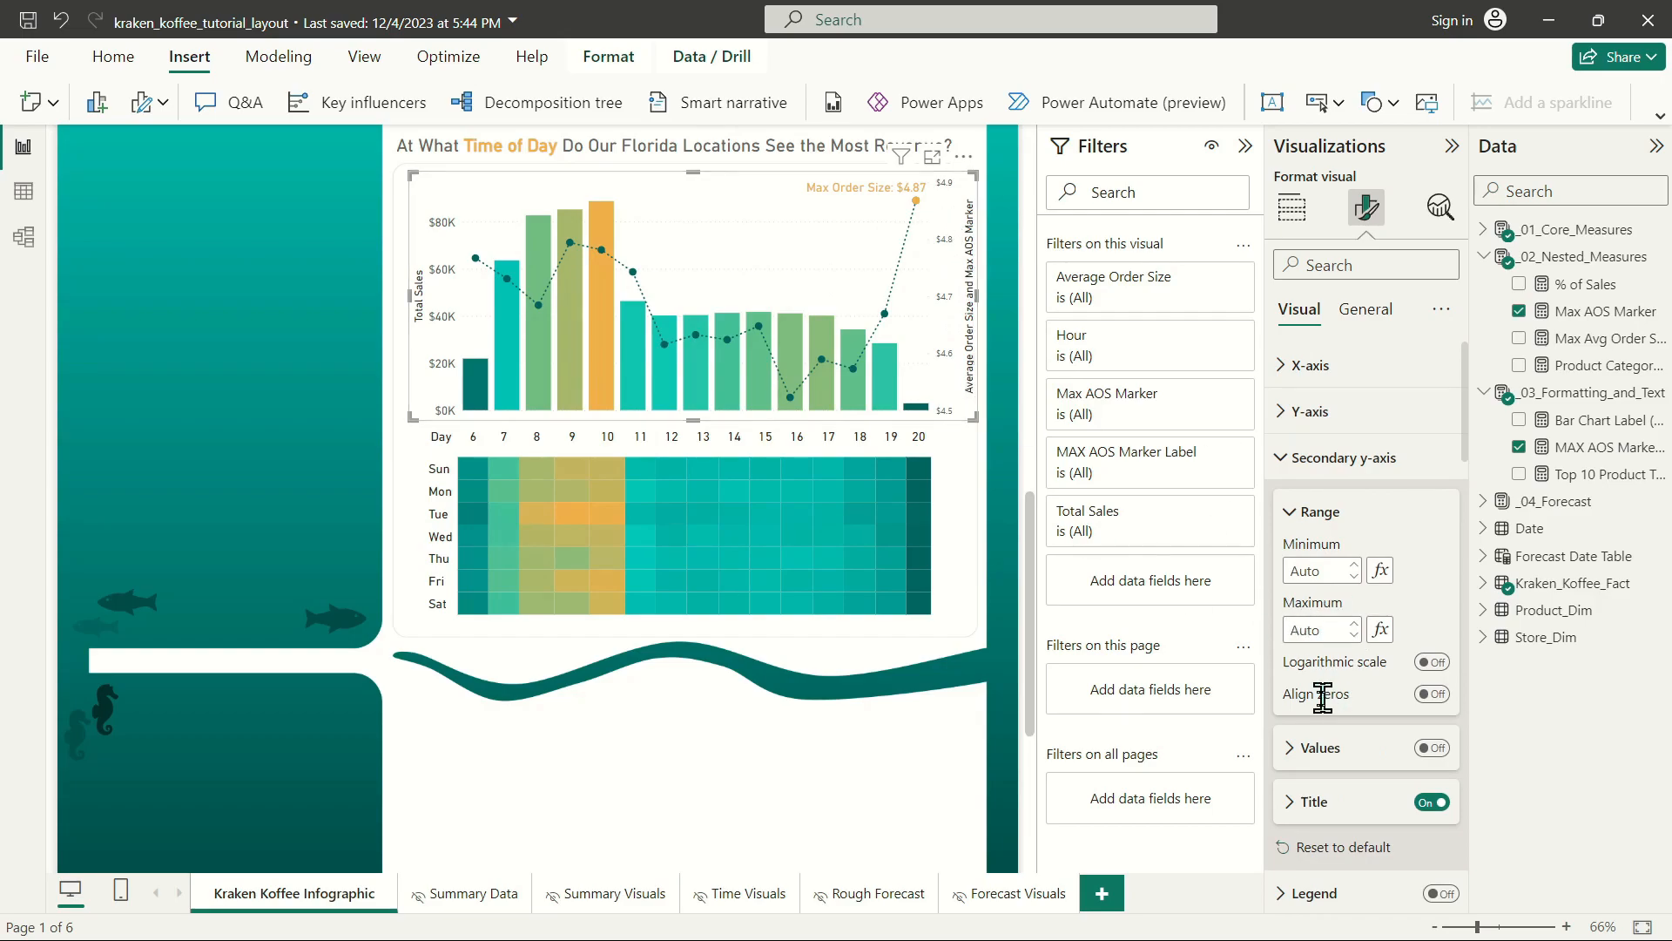
click(1321, 749)
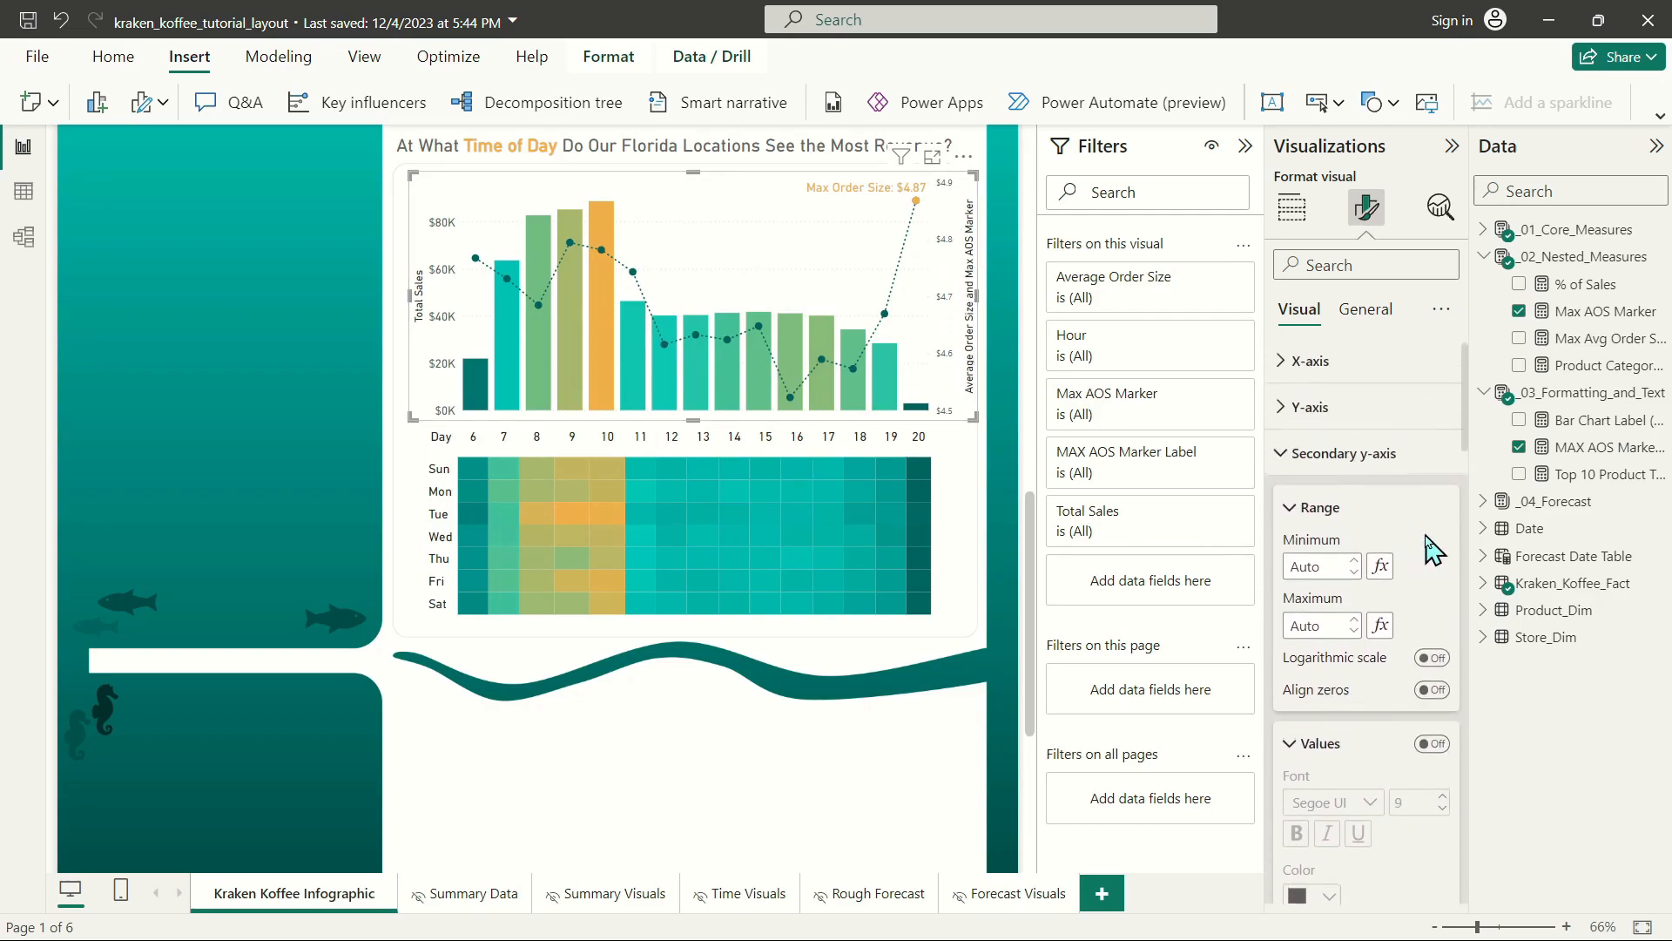
click(1431, 747)
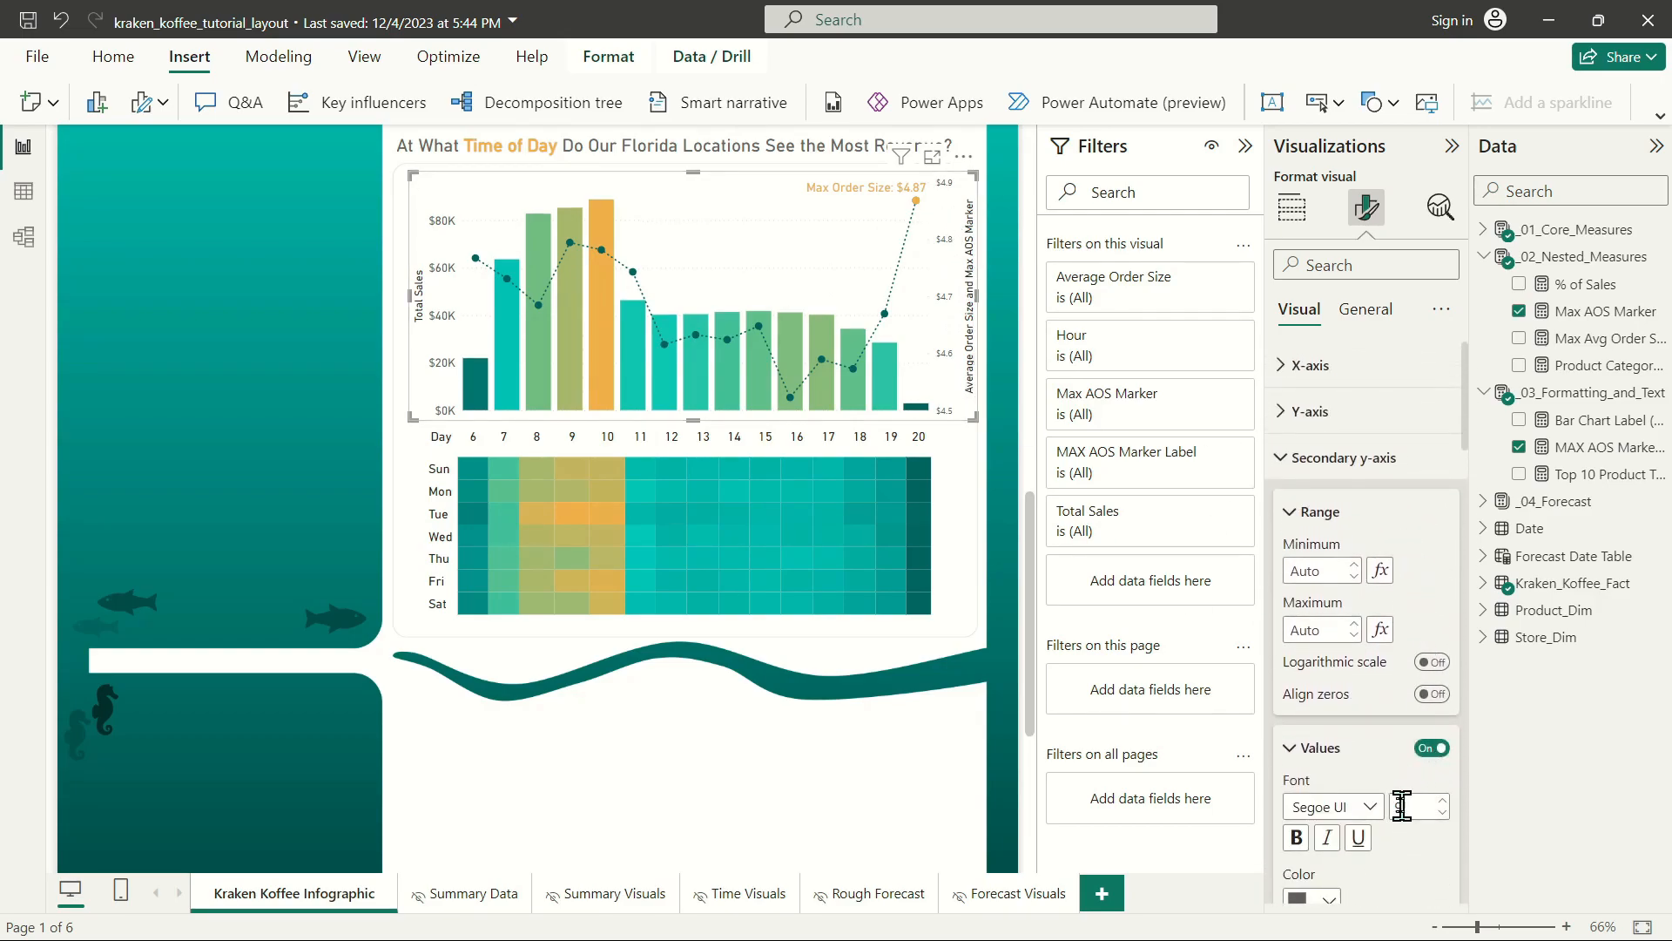
click(1363, 806)
click(1330, 512)
click(1441, 802)
Set the combo chart's secondary y-axis title to "Average Order Size by Hour" and deselect the chart.
scroll(1389, 775, down, 5)
click(1399, 512)
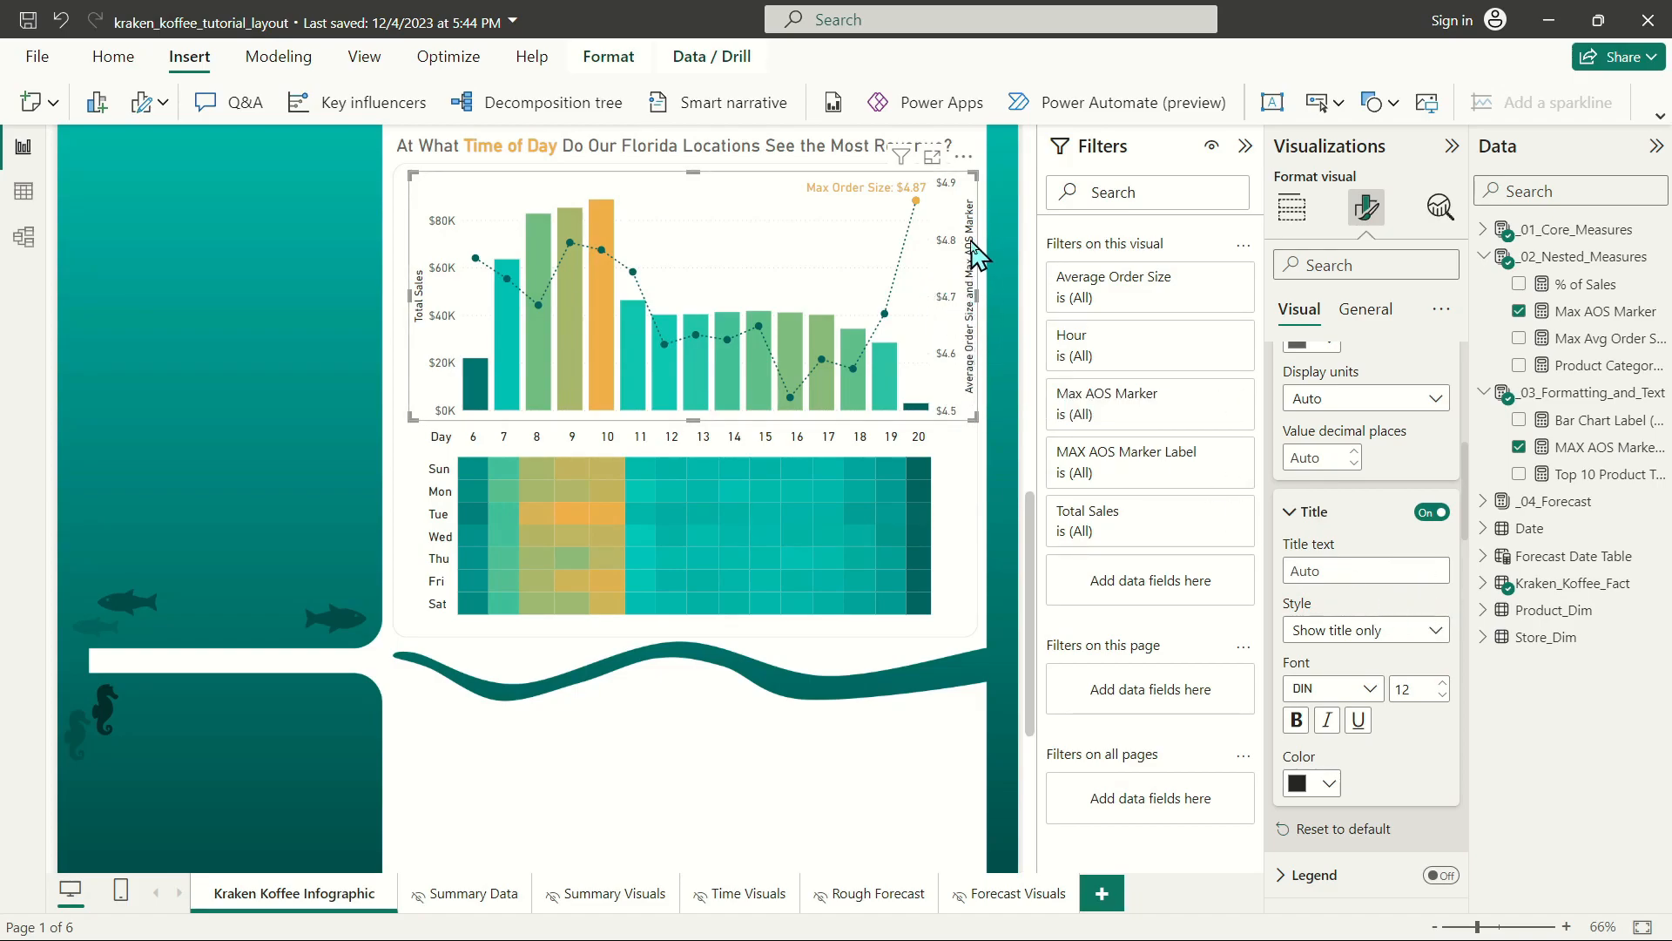
scroll(1345, 644, up, 3)
scroll(1345, 644, down, 3)
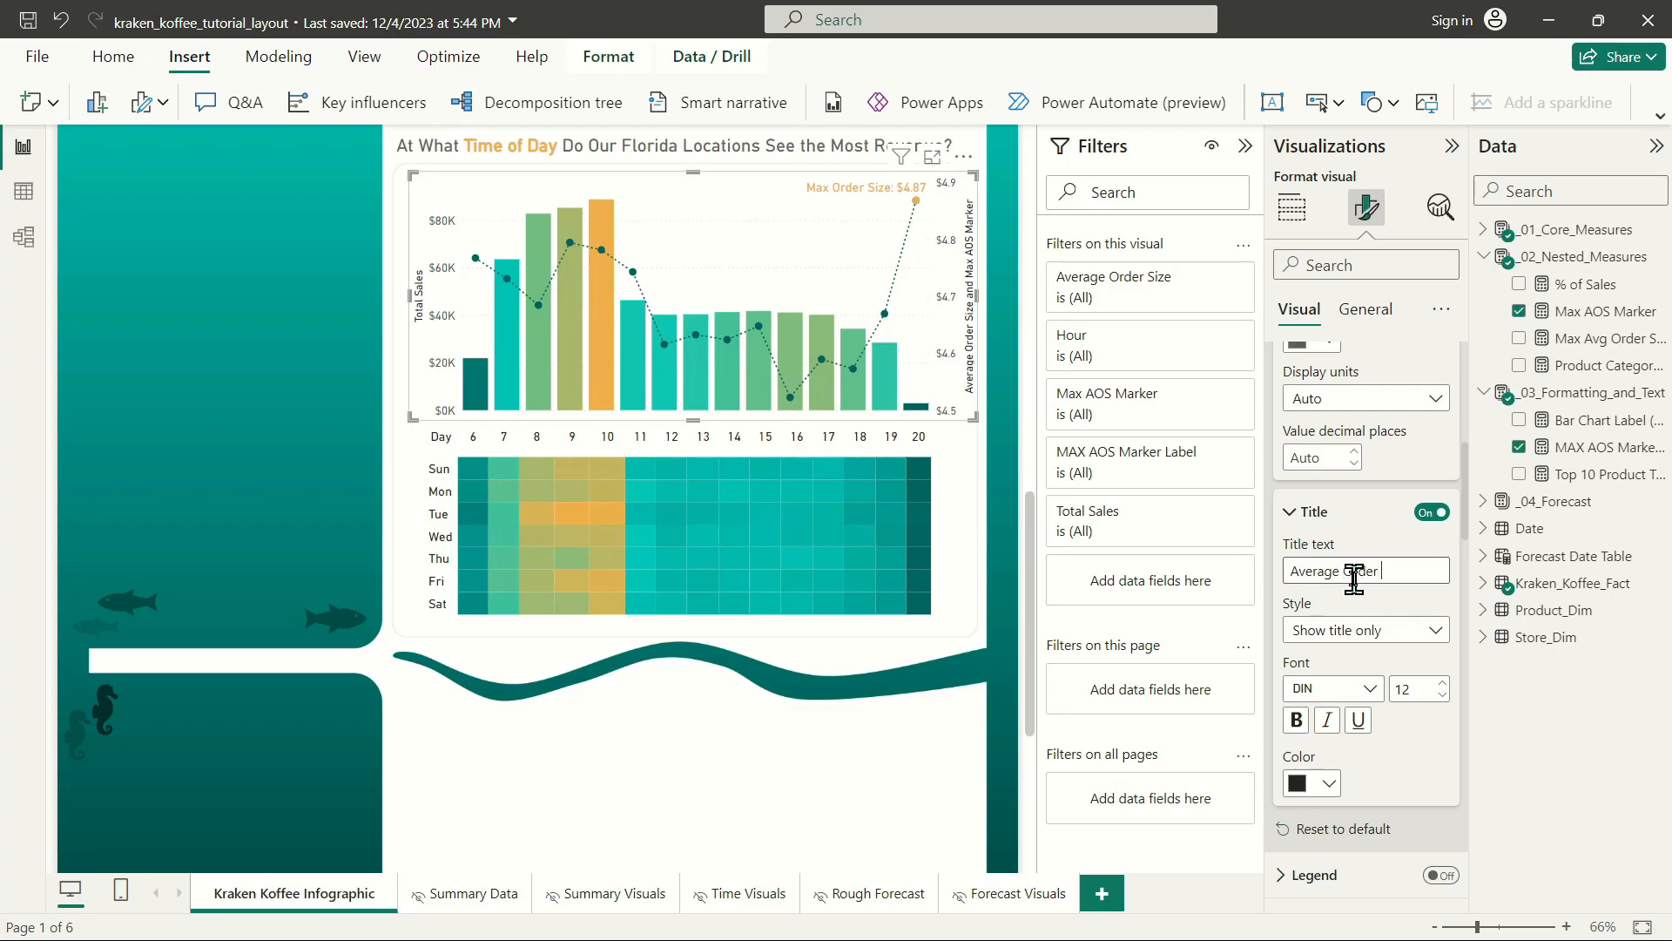
text(Over Time)
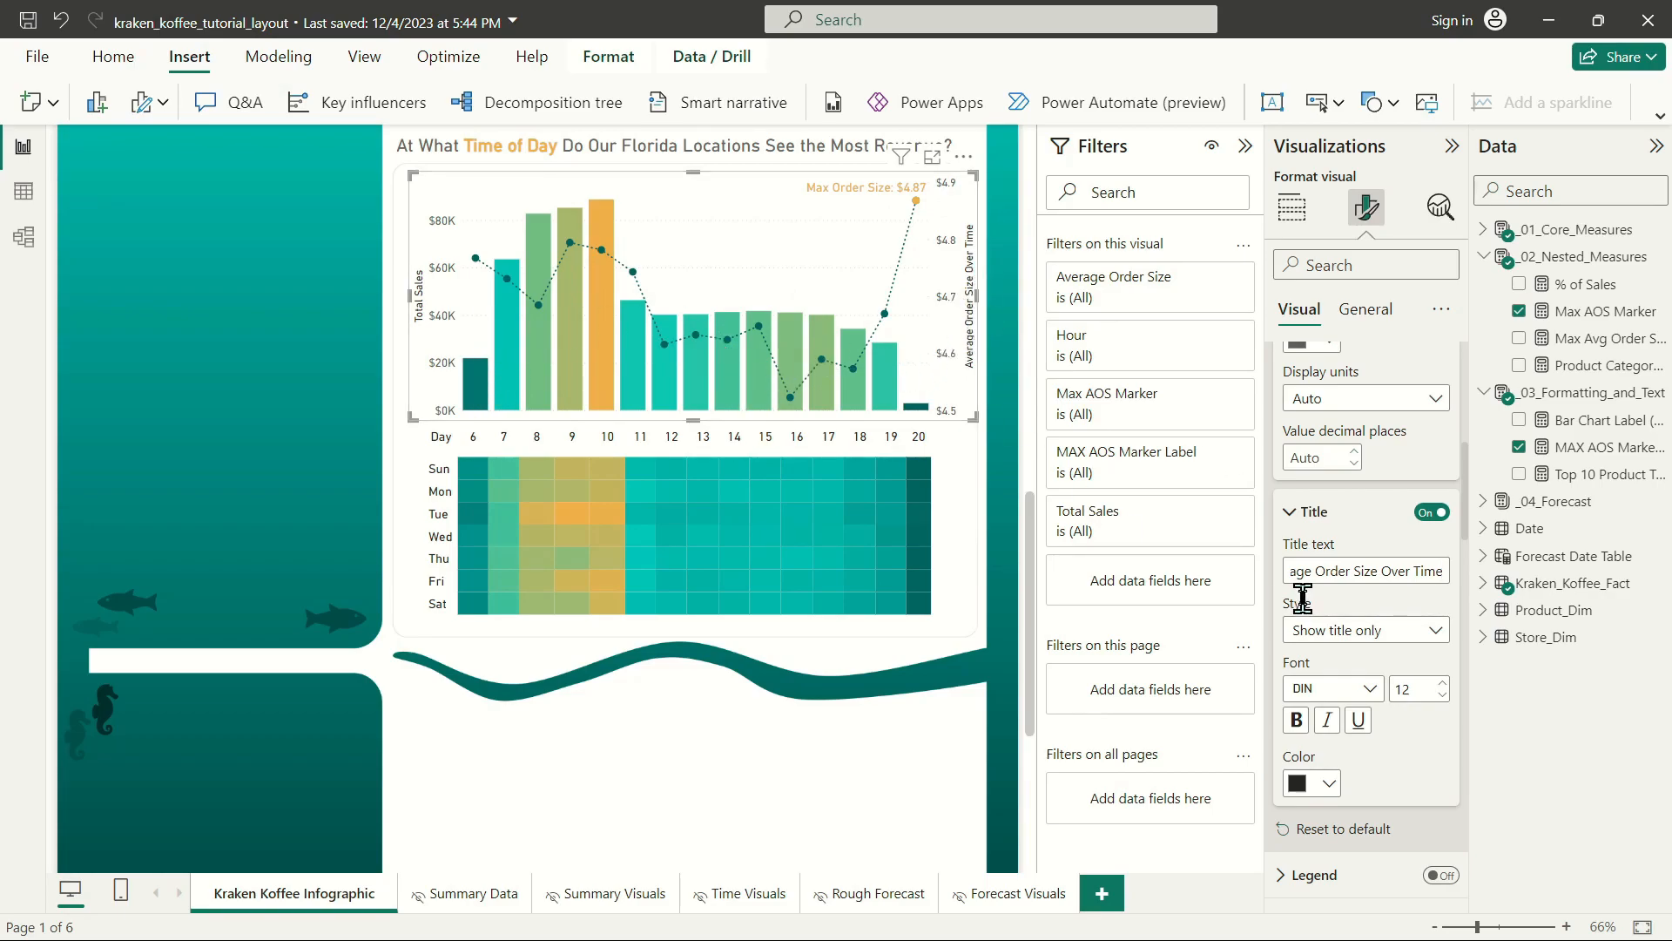
drag(1400, 575, 1596, 597)
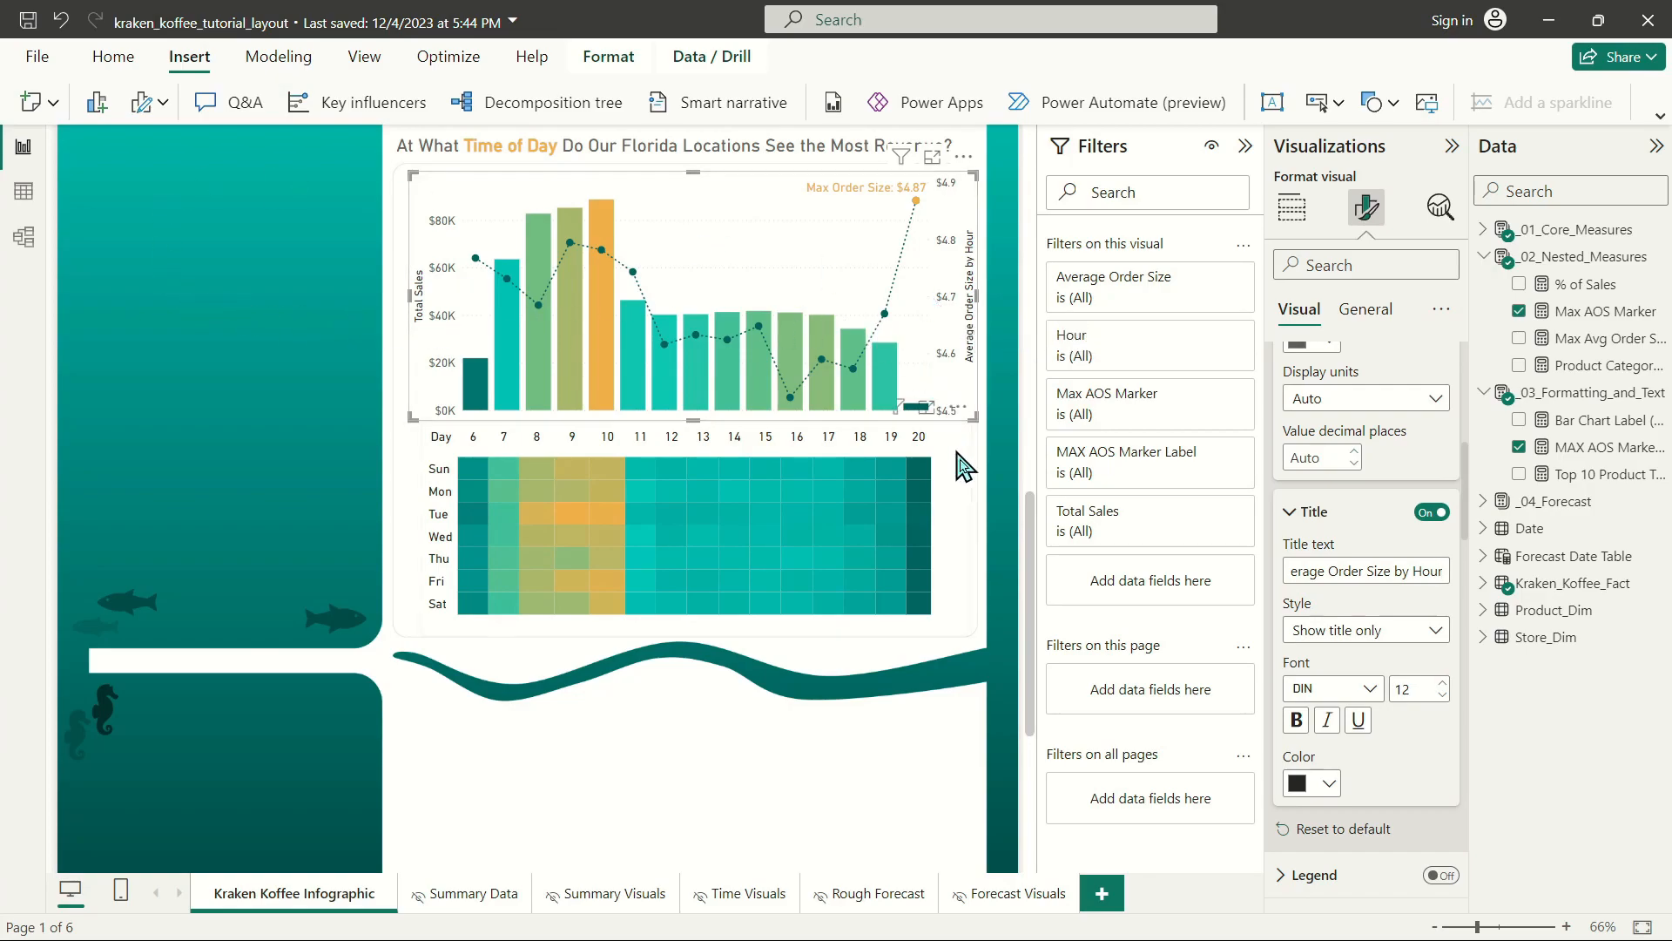
click(1000, 416)
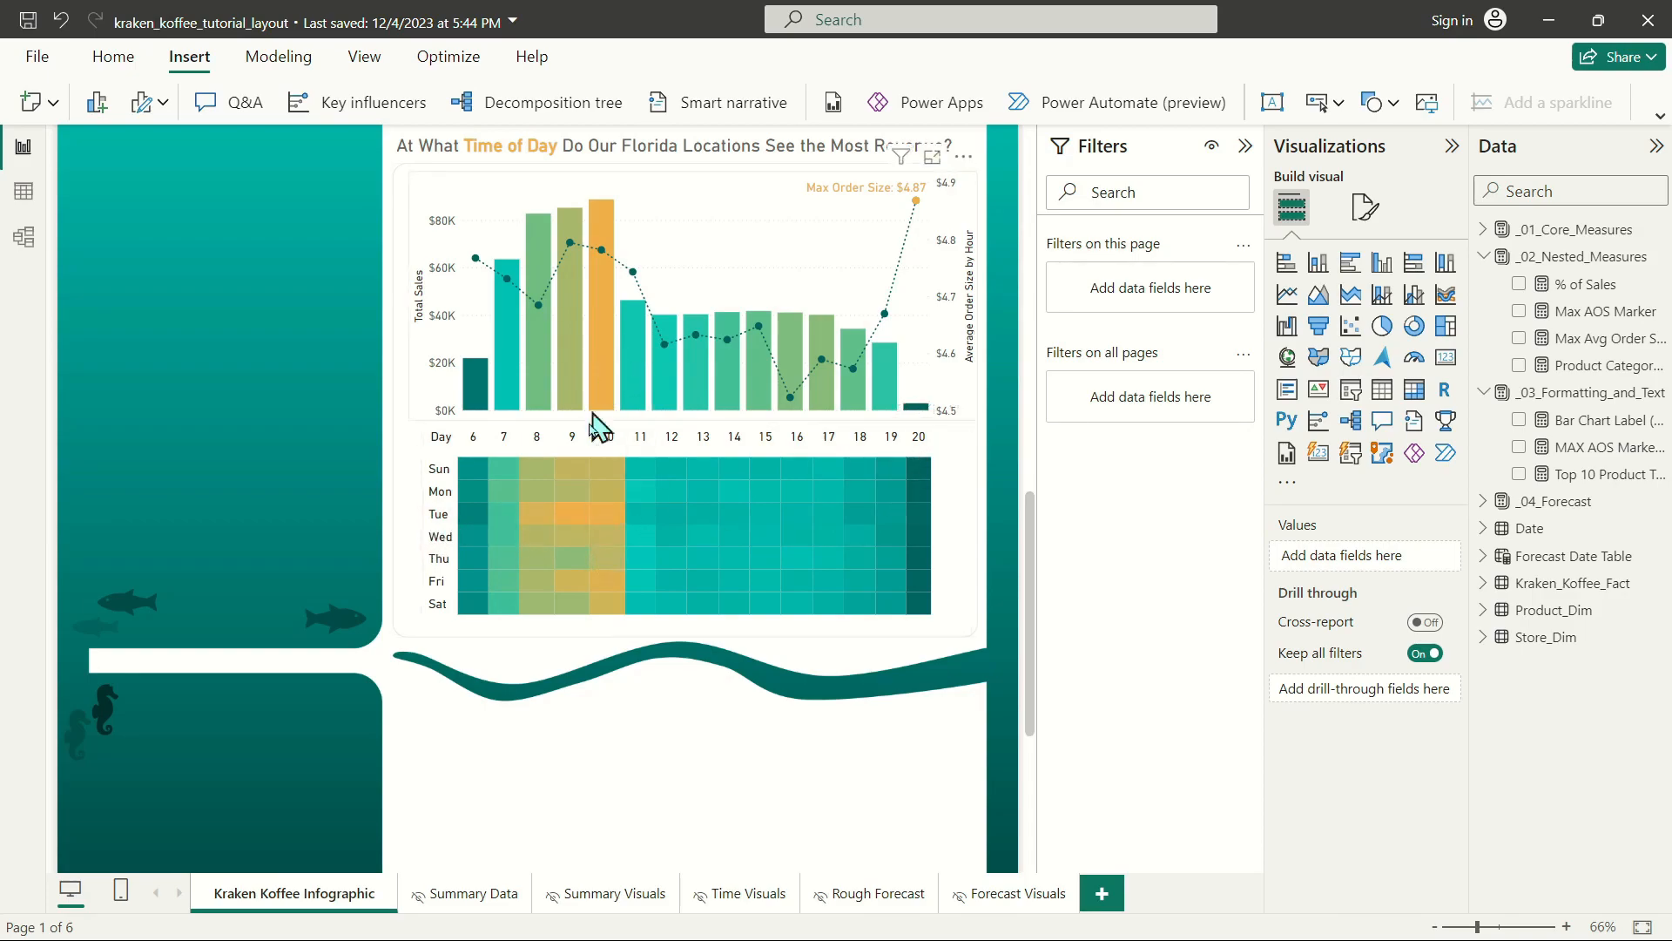
scroll(688, 515, up, 10)
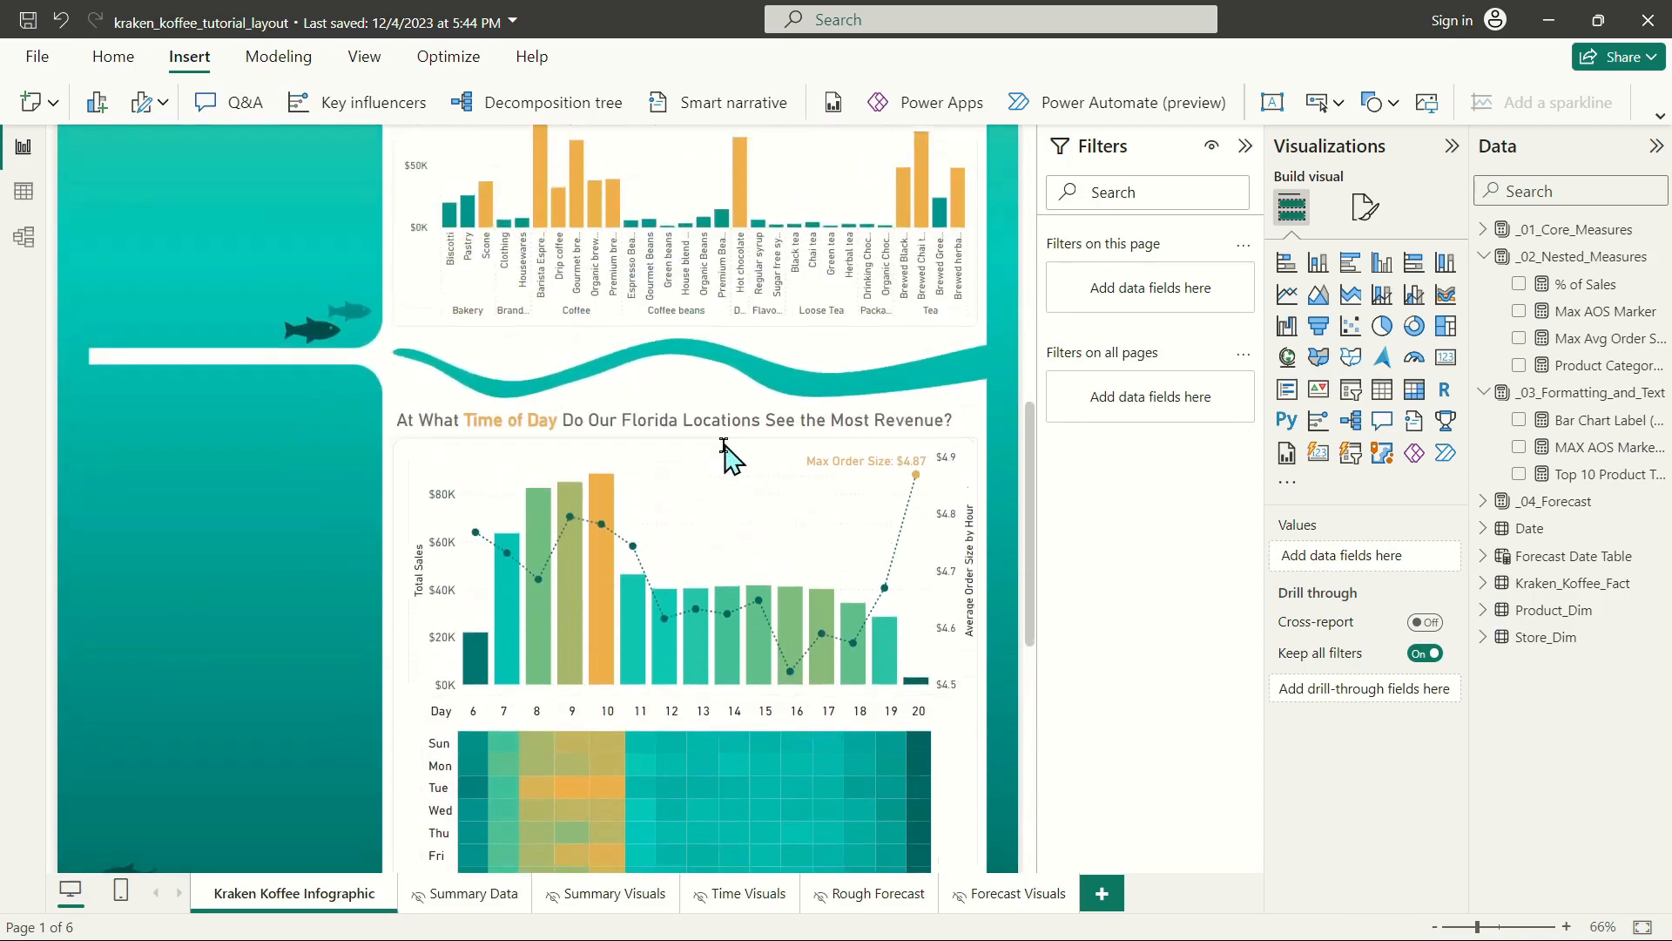
scroll(958, 718, down, 15)
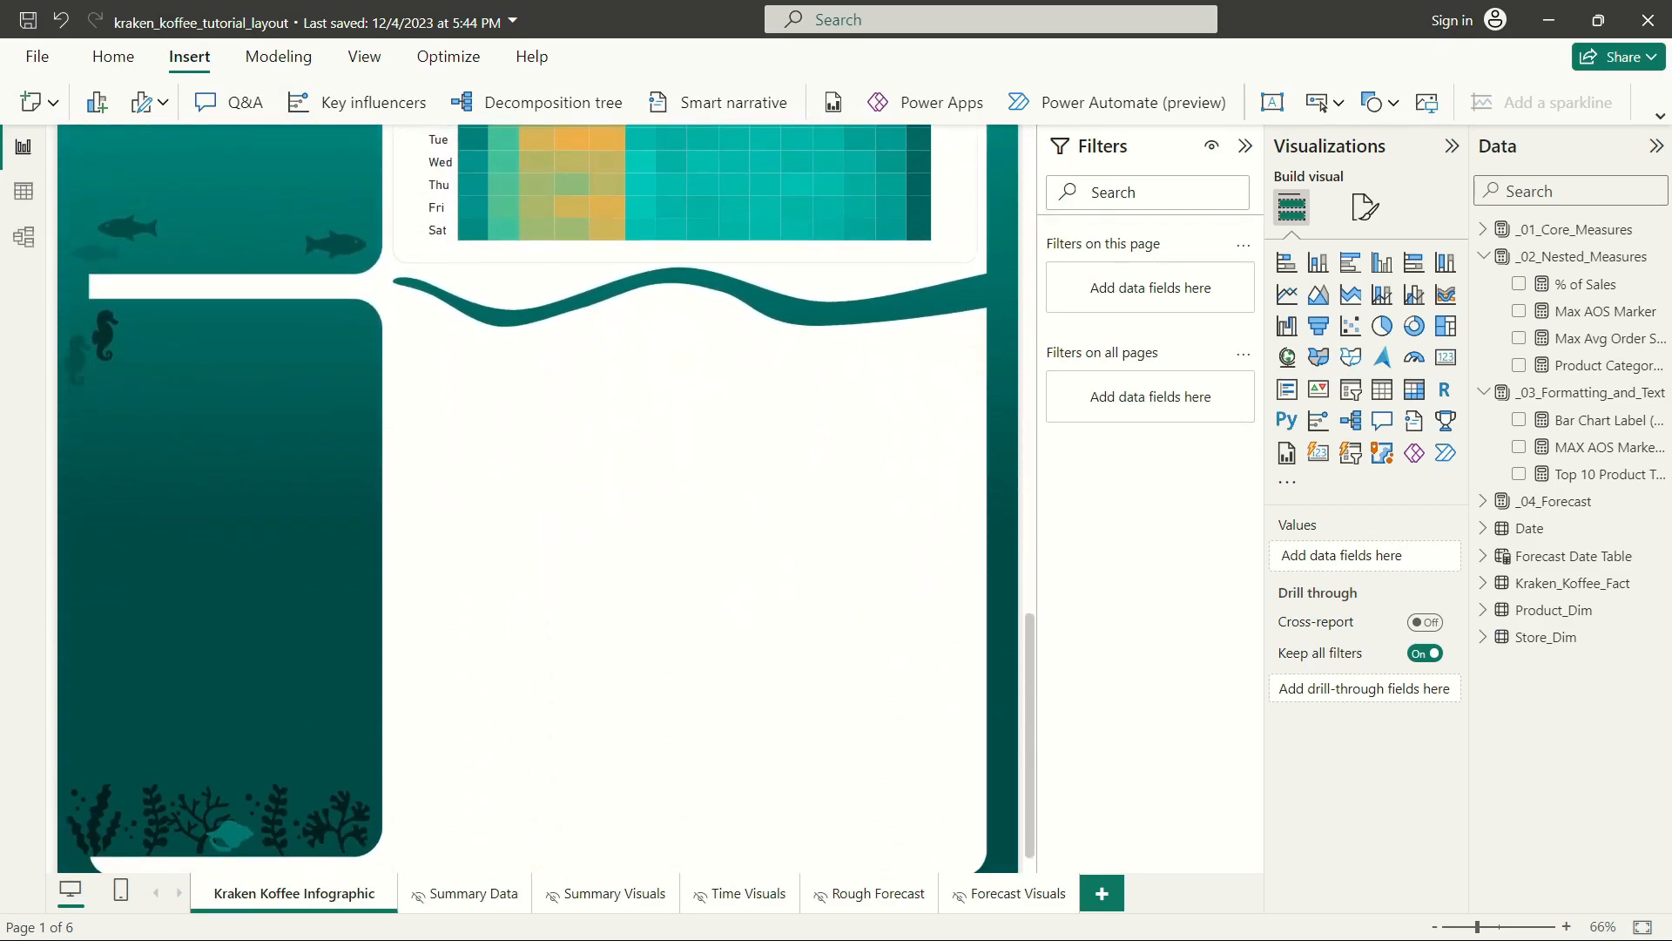
scroll(871, 392, up, 5)
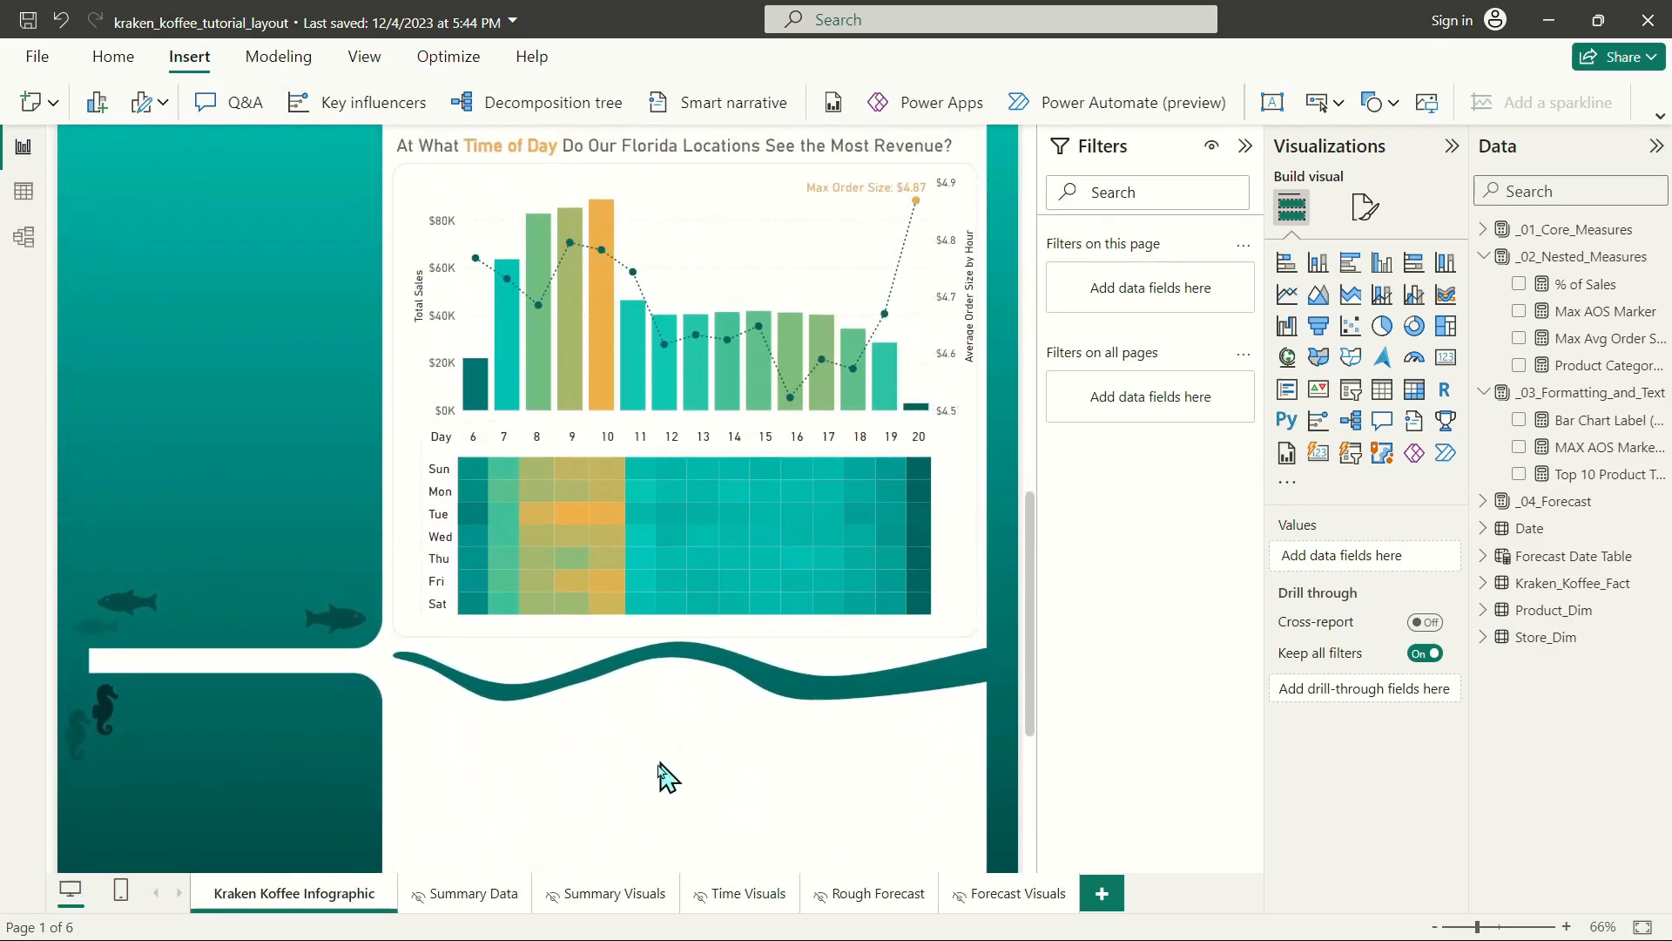
scroll(696, 736, down, 4)
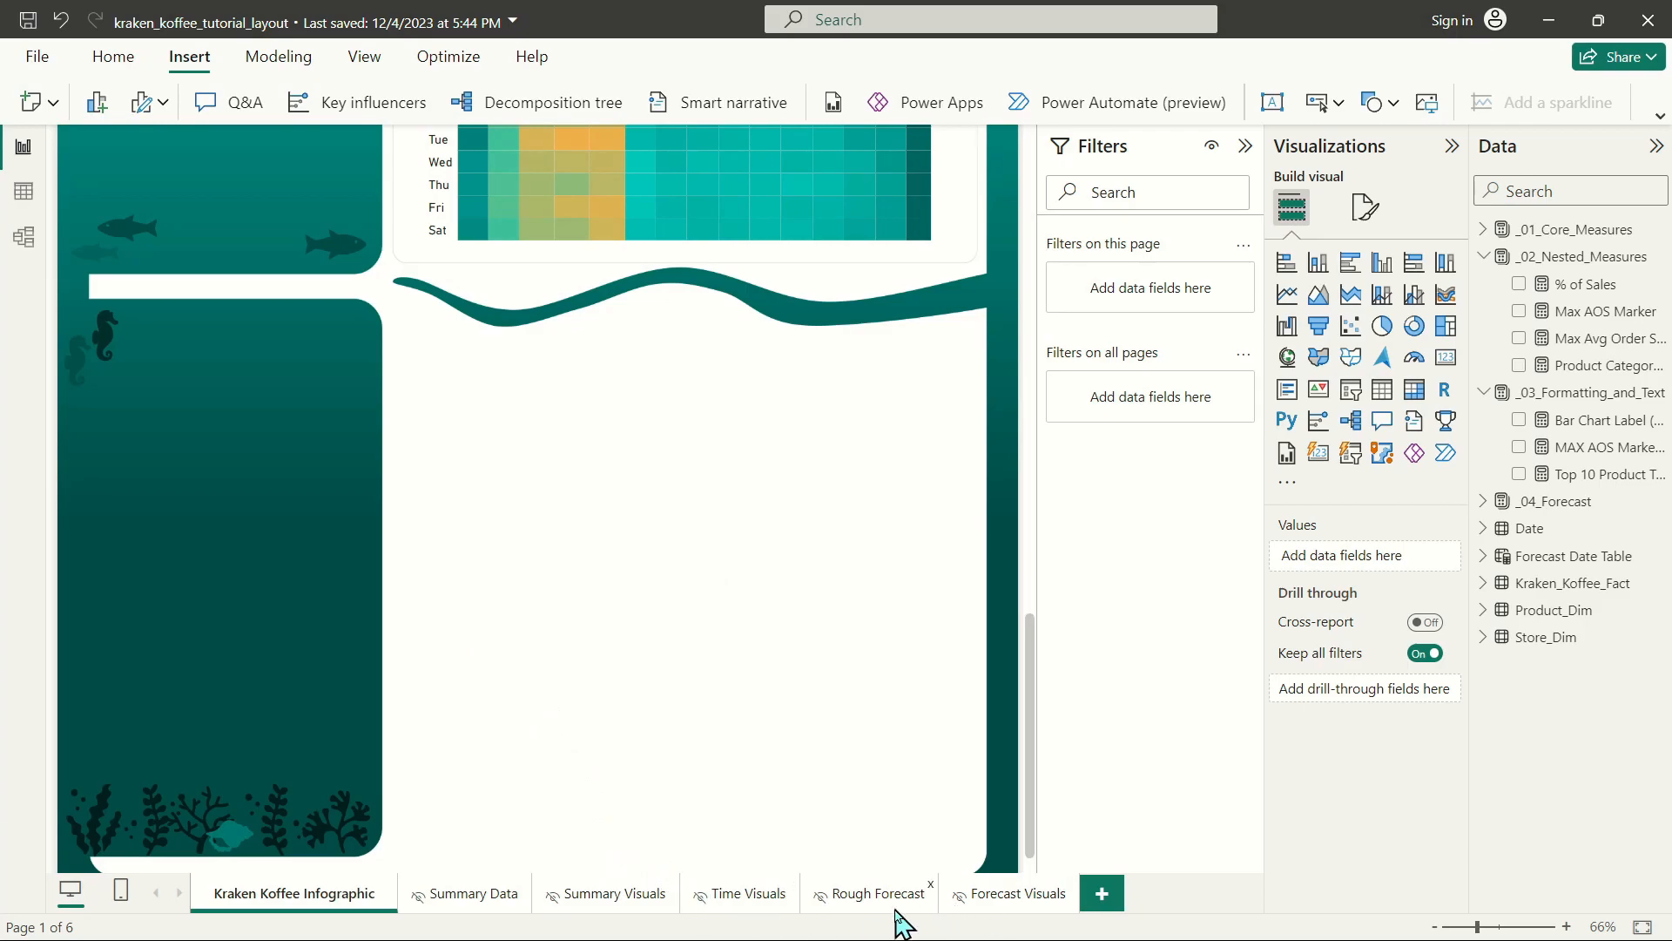
Copy the store matrix and the three forecast line charts from the Forecast Visuals page onto the Kraken Koffee Infographic page.
click(1014, 893)
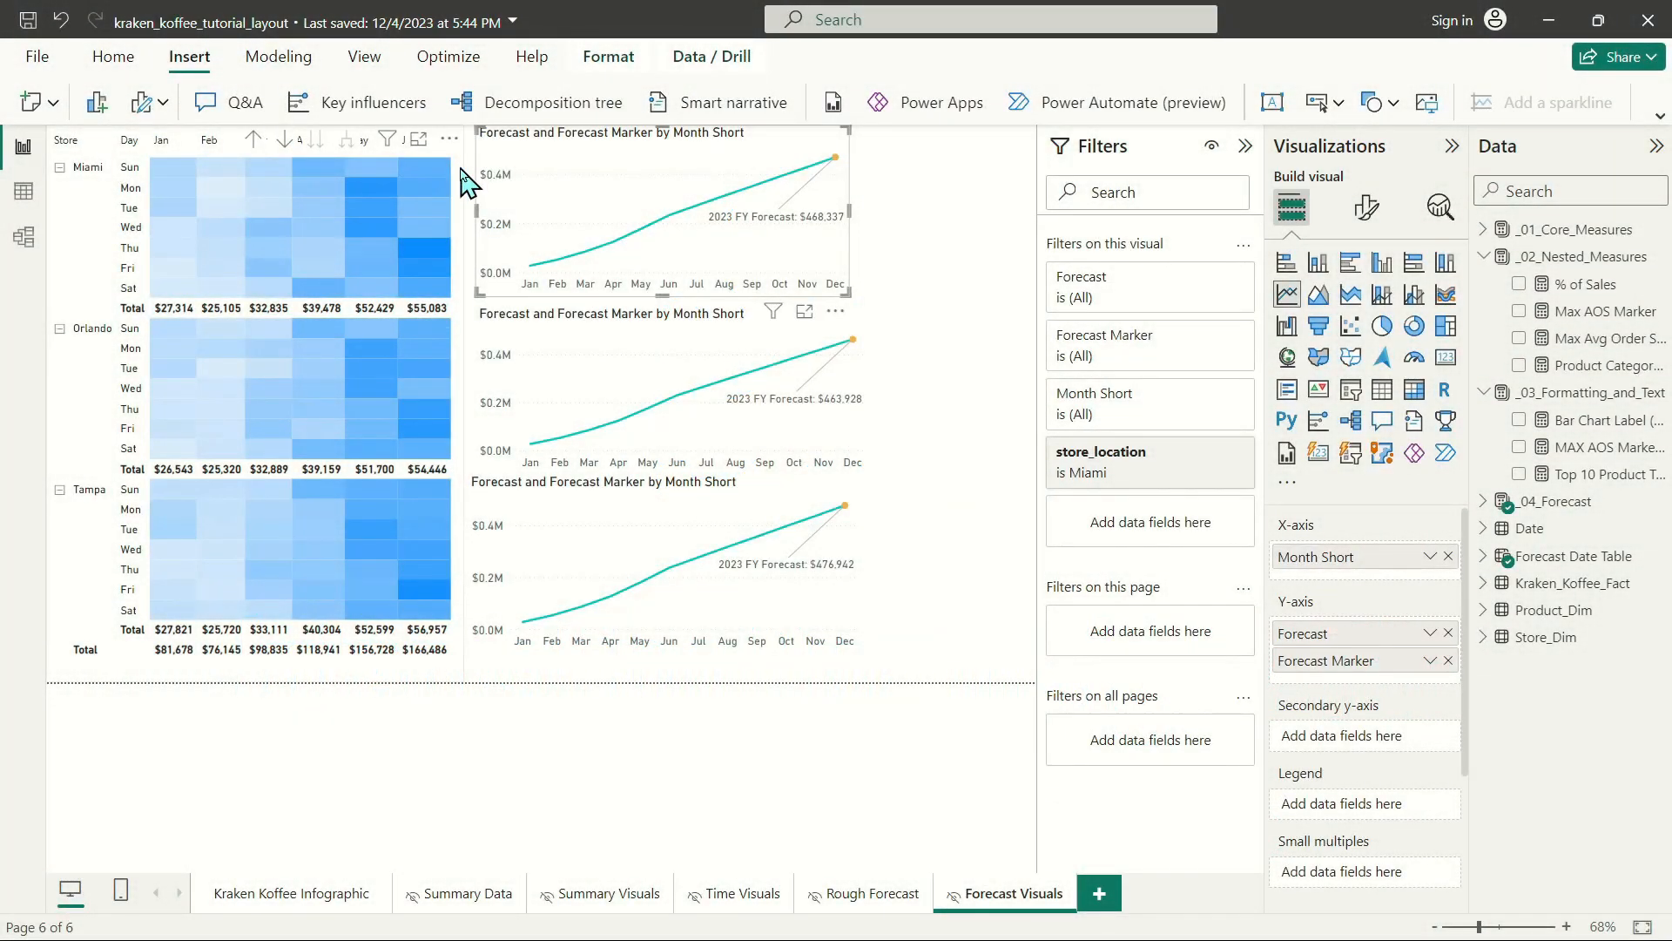
ctrl+click(462, 171)
ctrl+click(552, 329)
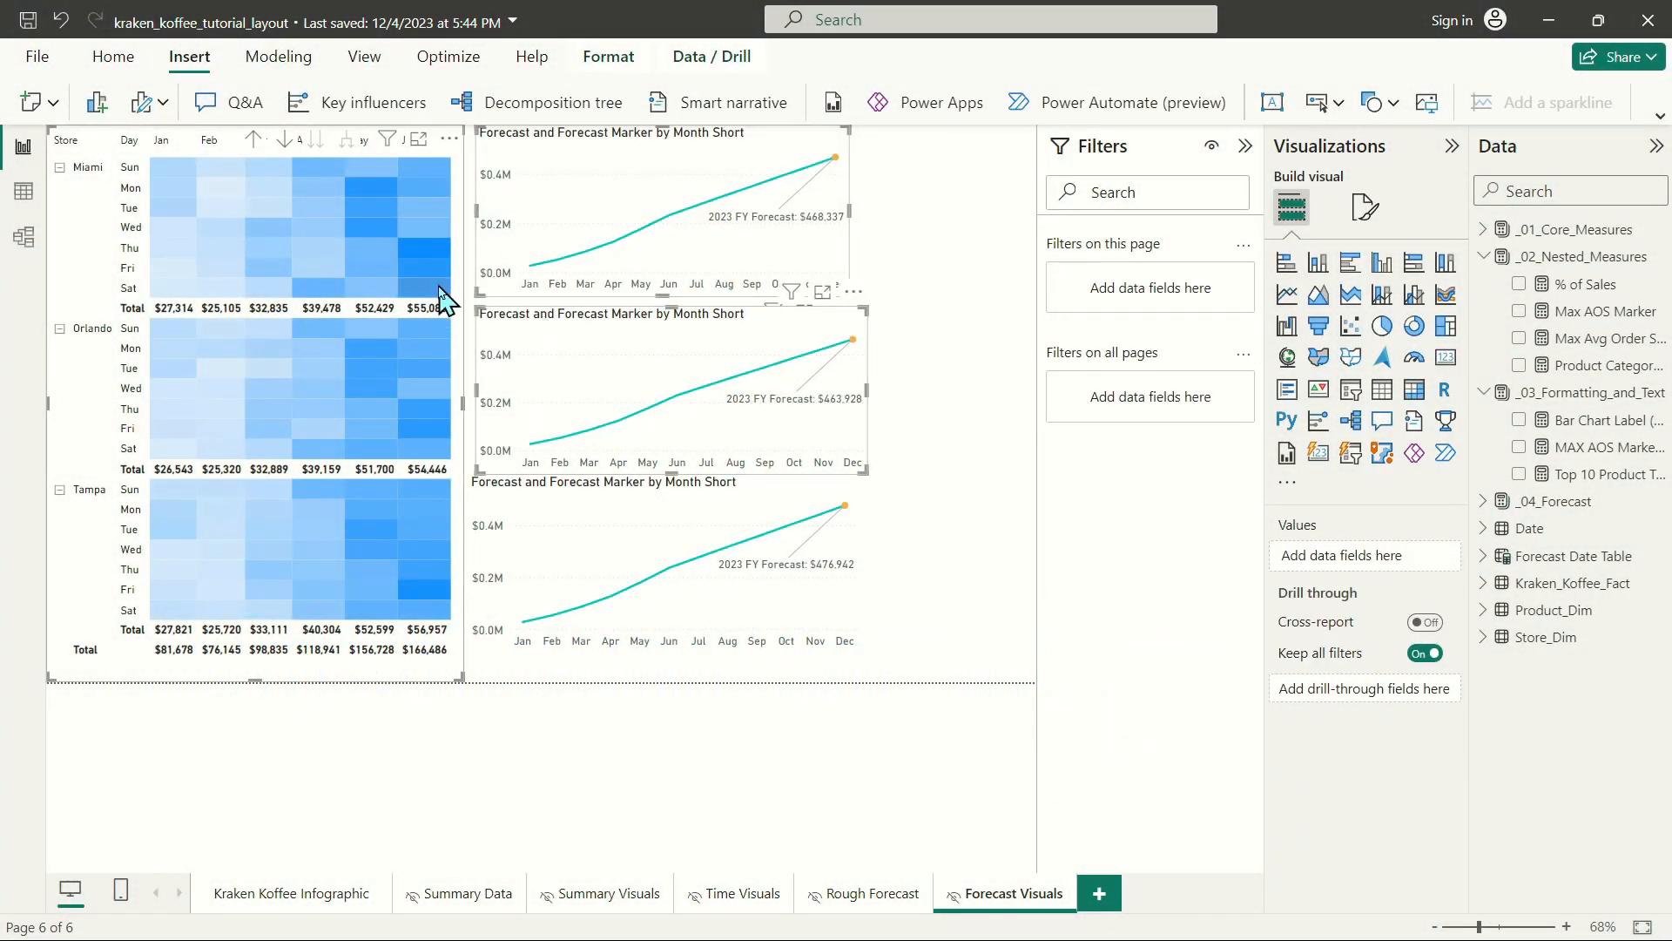
ctrl+click(528, 494)
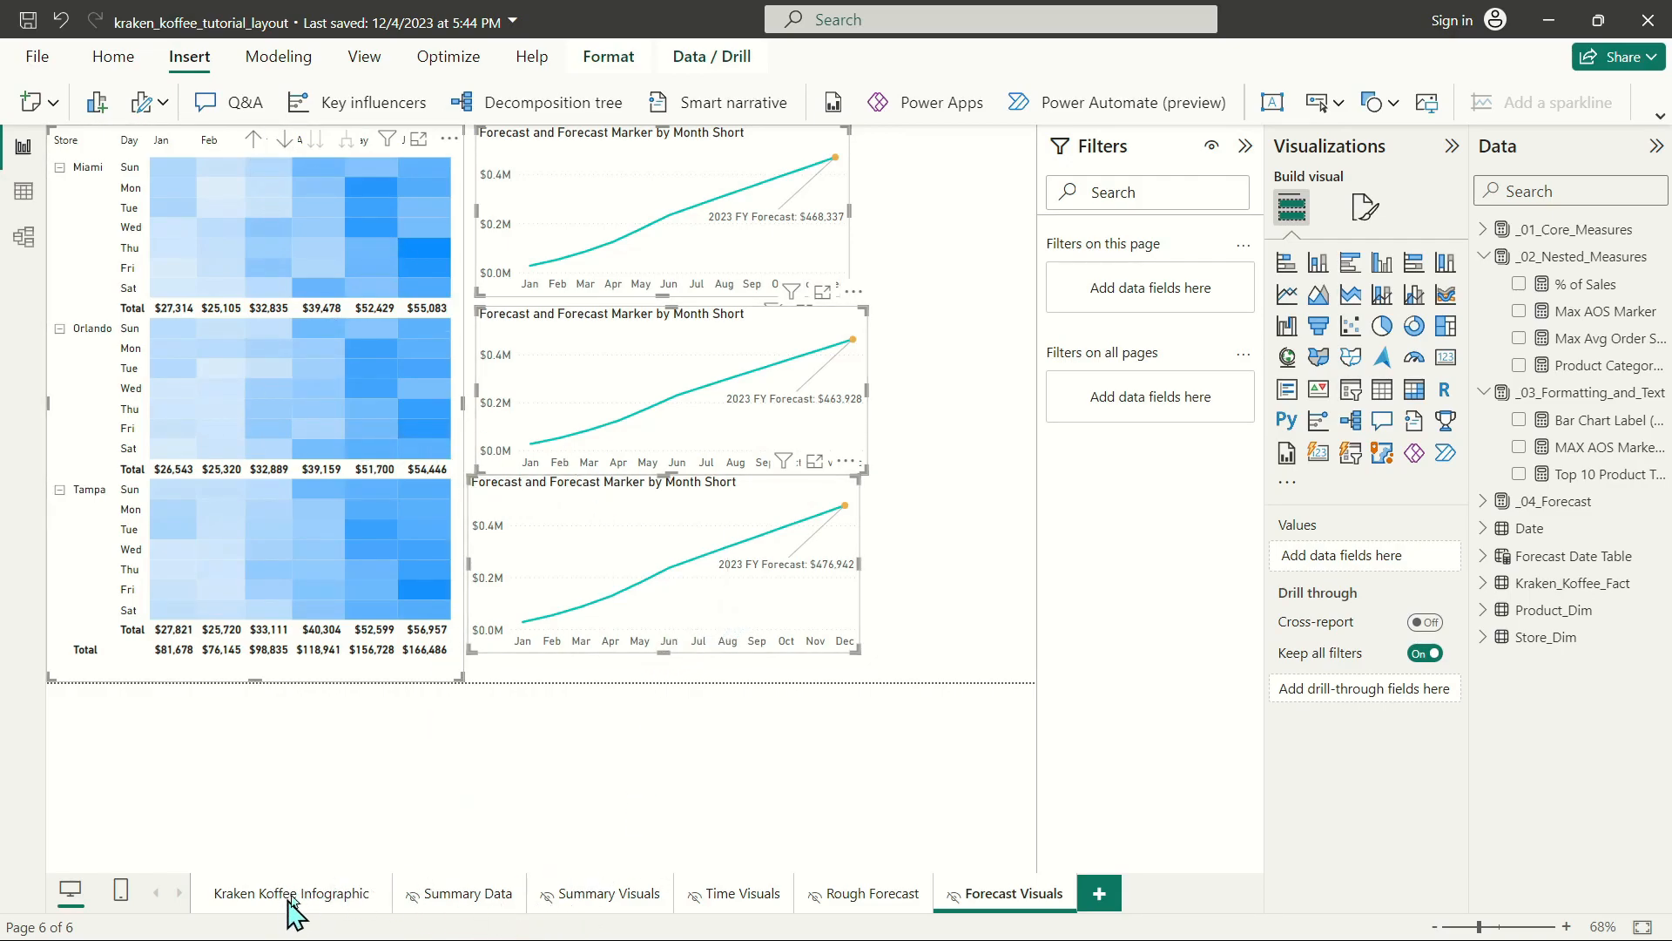
click(335, 888)
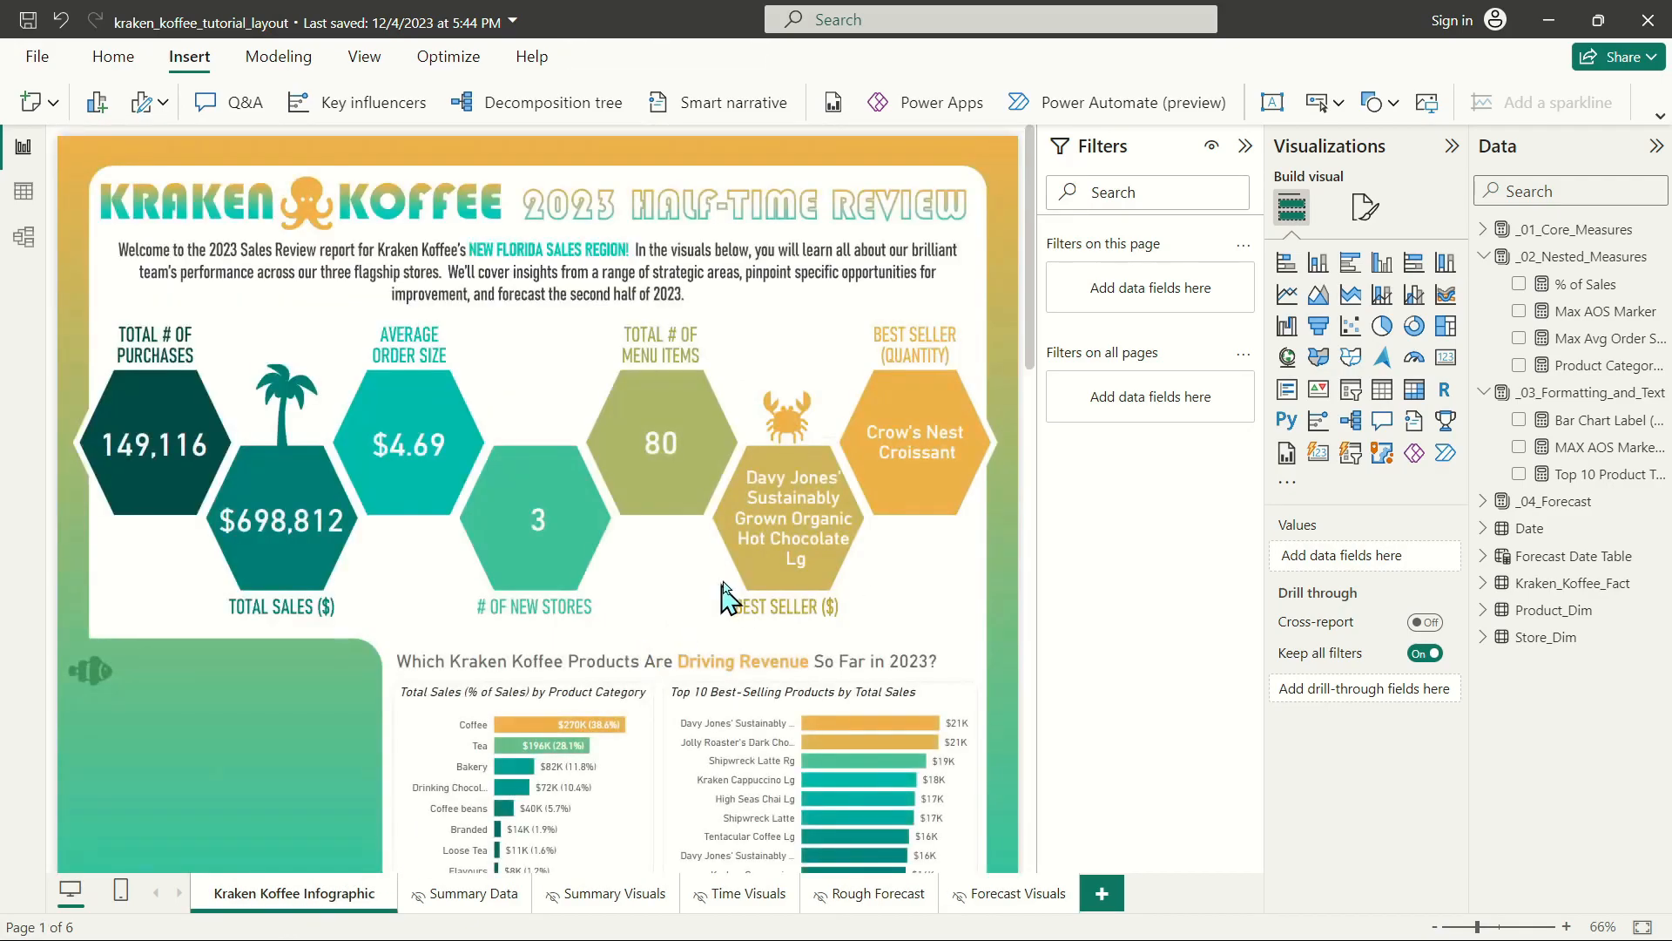
key(ctrl+v)
Move the pasted matrix and forecast line charts together down to the empty section below the last wave divider.
drag(544, 157, 688, 884)
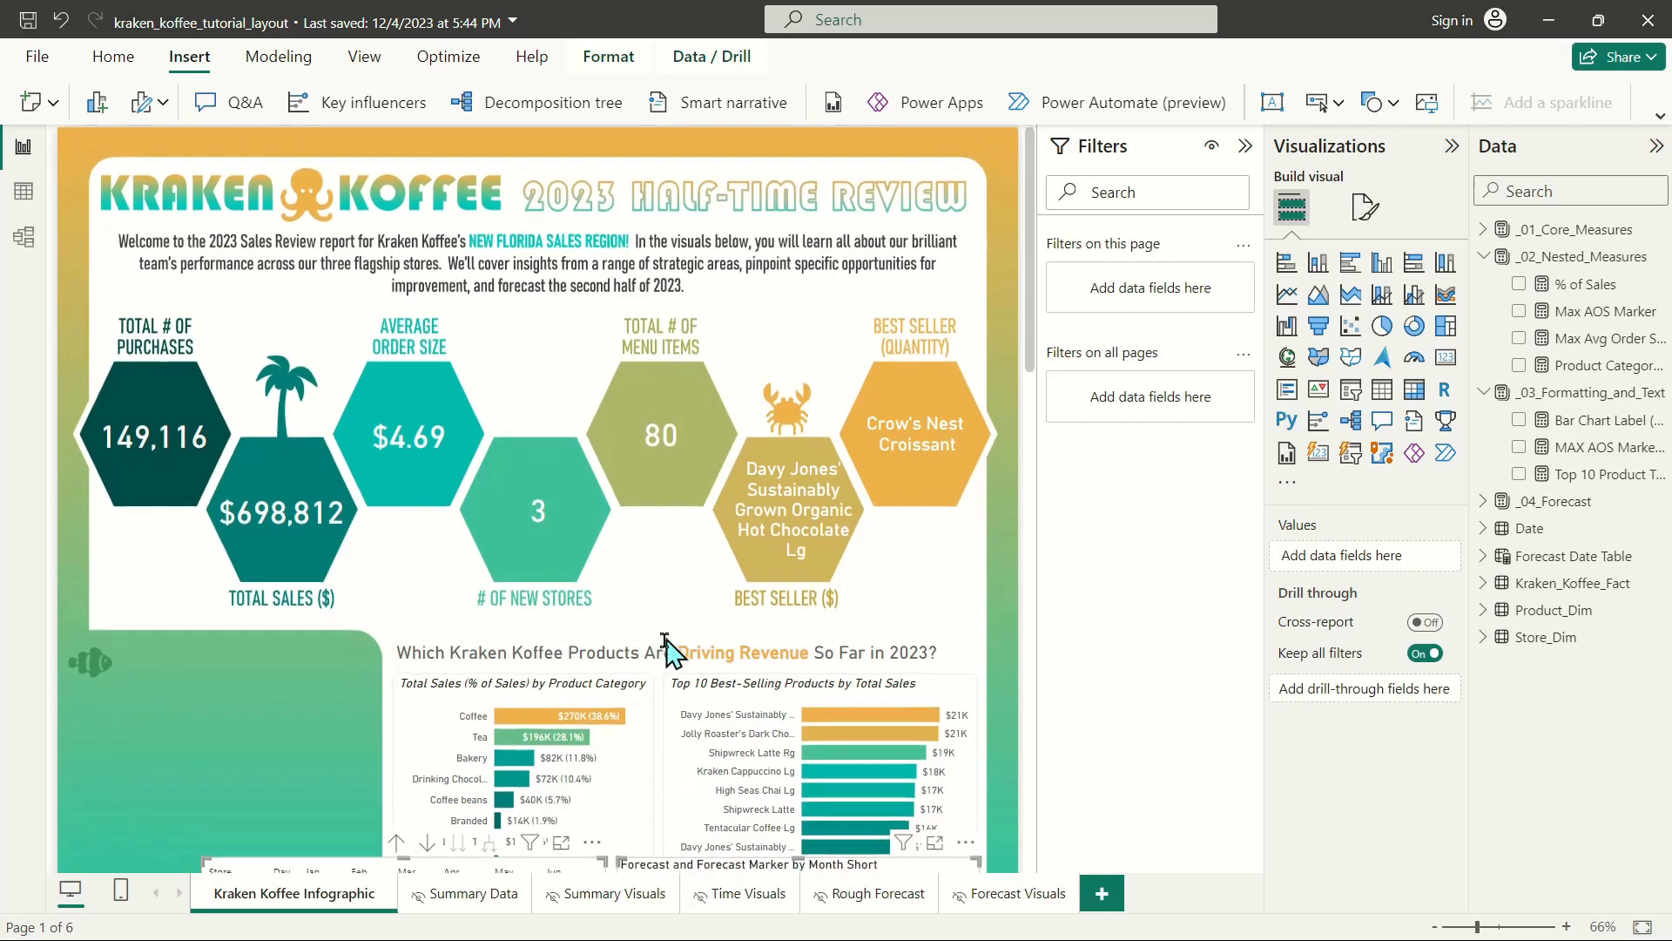
scroll(645, 649, down, 10)
drag(330, 230, 347, 909)
scroll(336, 737, down, 5)
drag(255, 504, 240, 757)
click(240, 757)
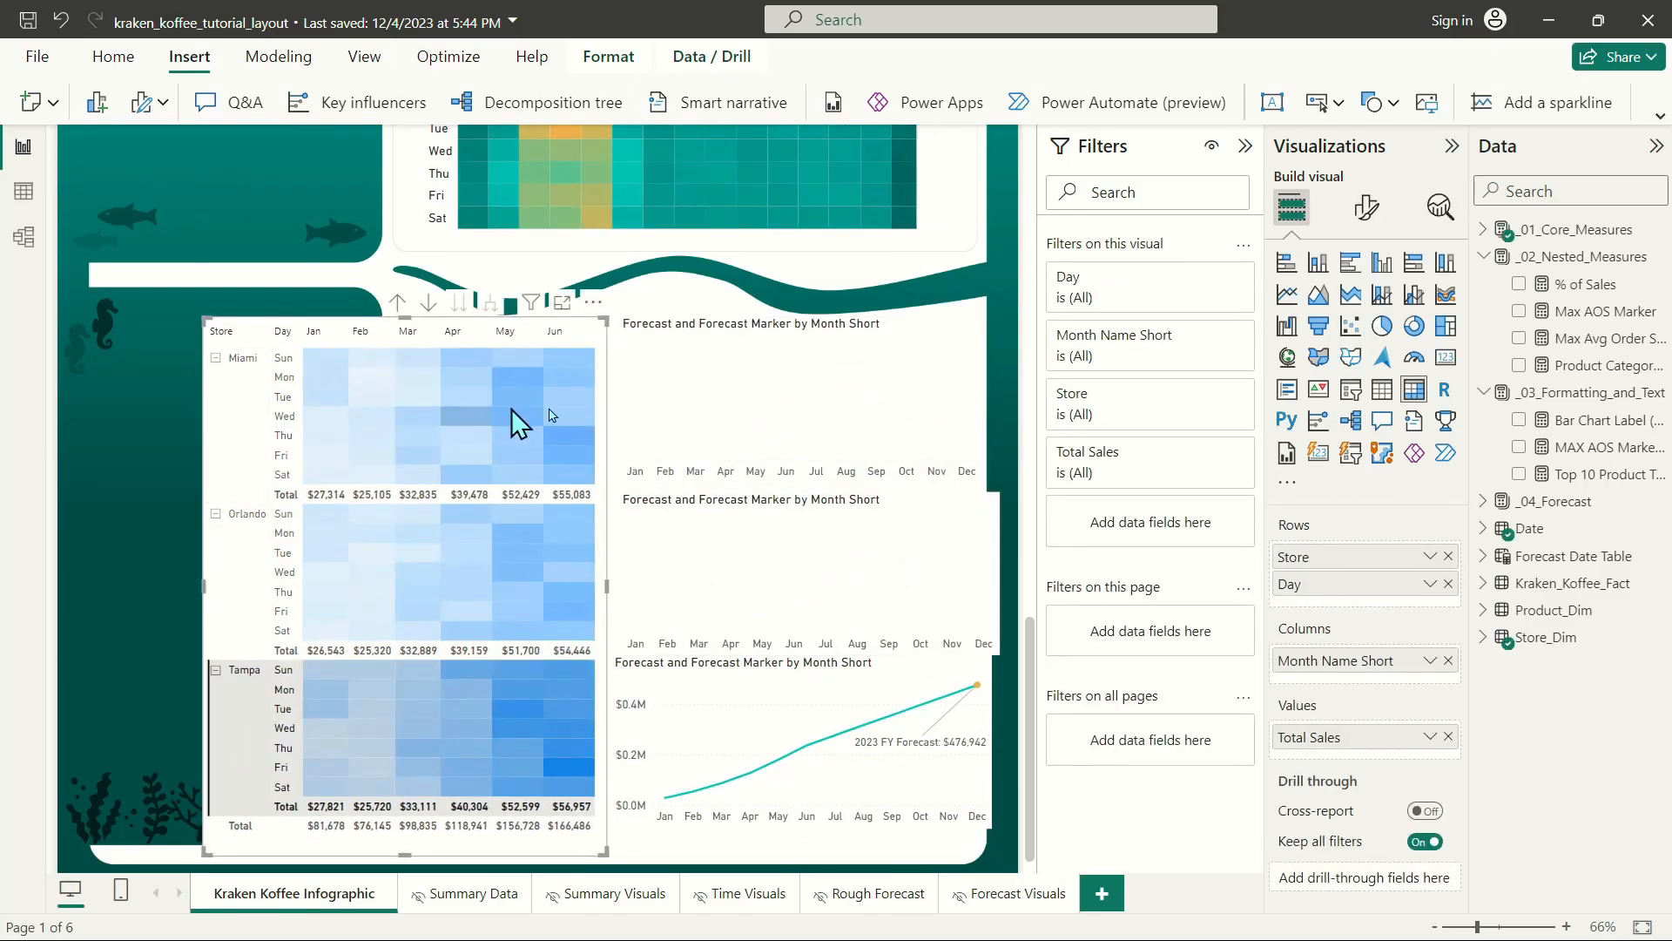
click(589, 736)
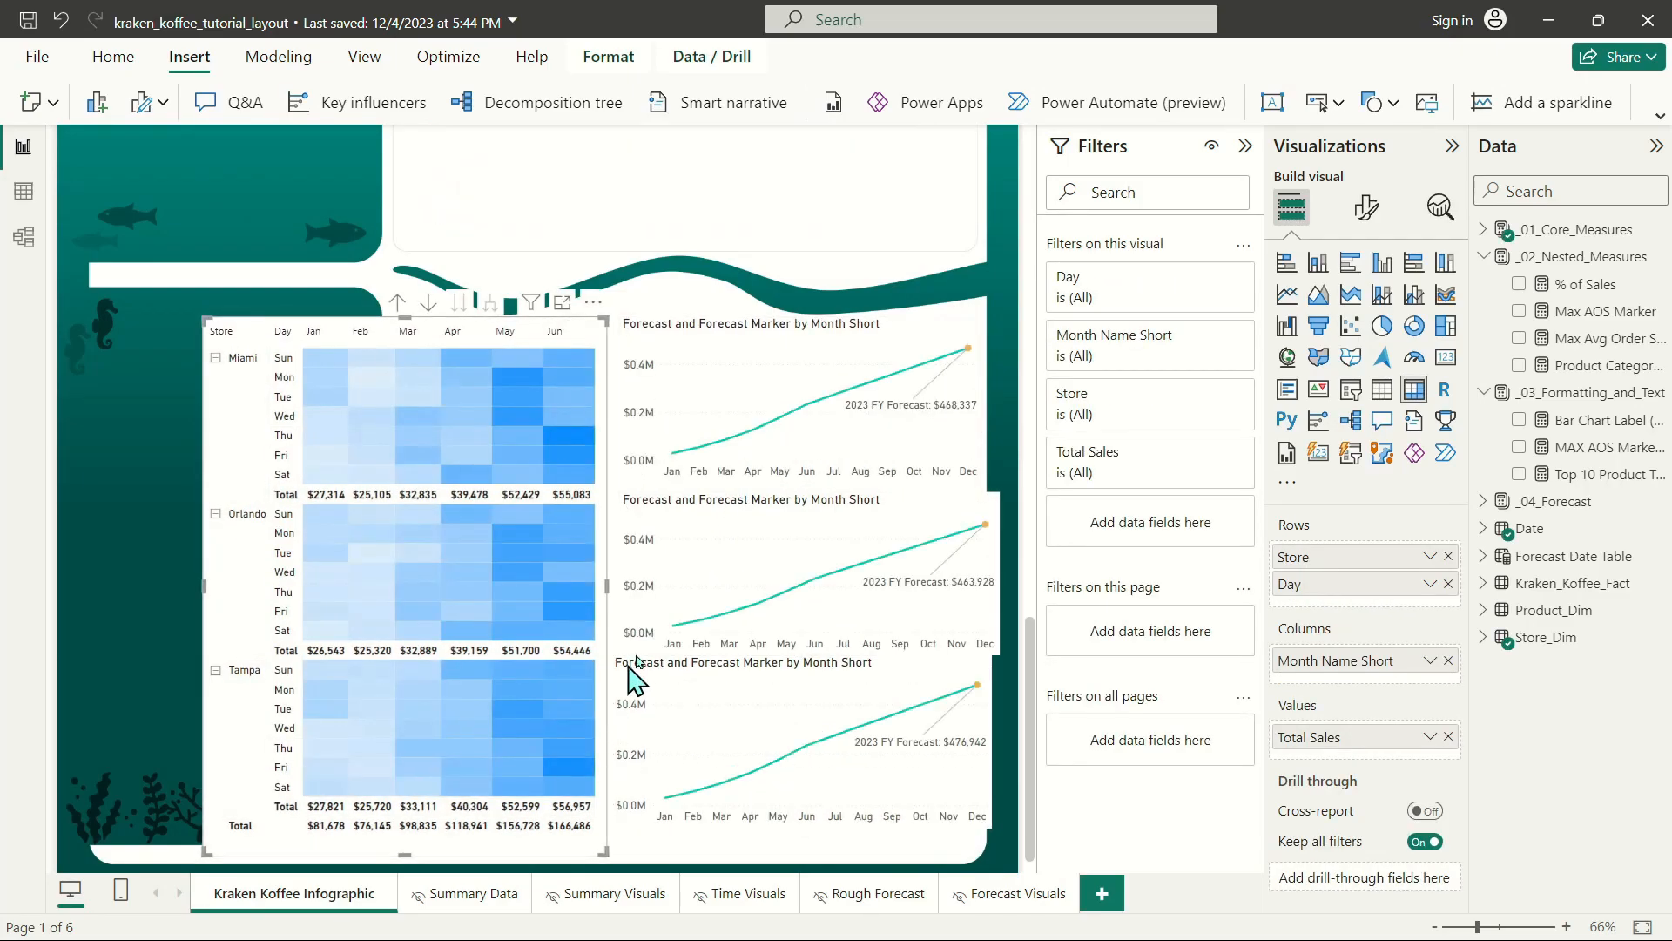
Shift the store matrix sideways off the dark seaweed panel so it sits inside the white section.
click(734, 348)
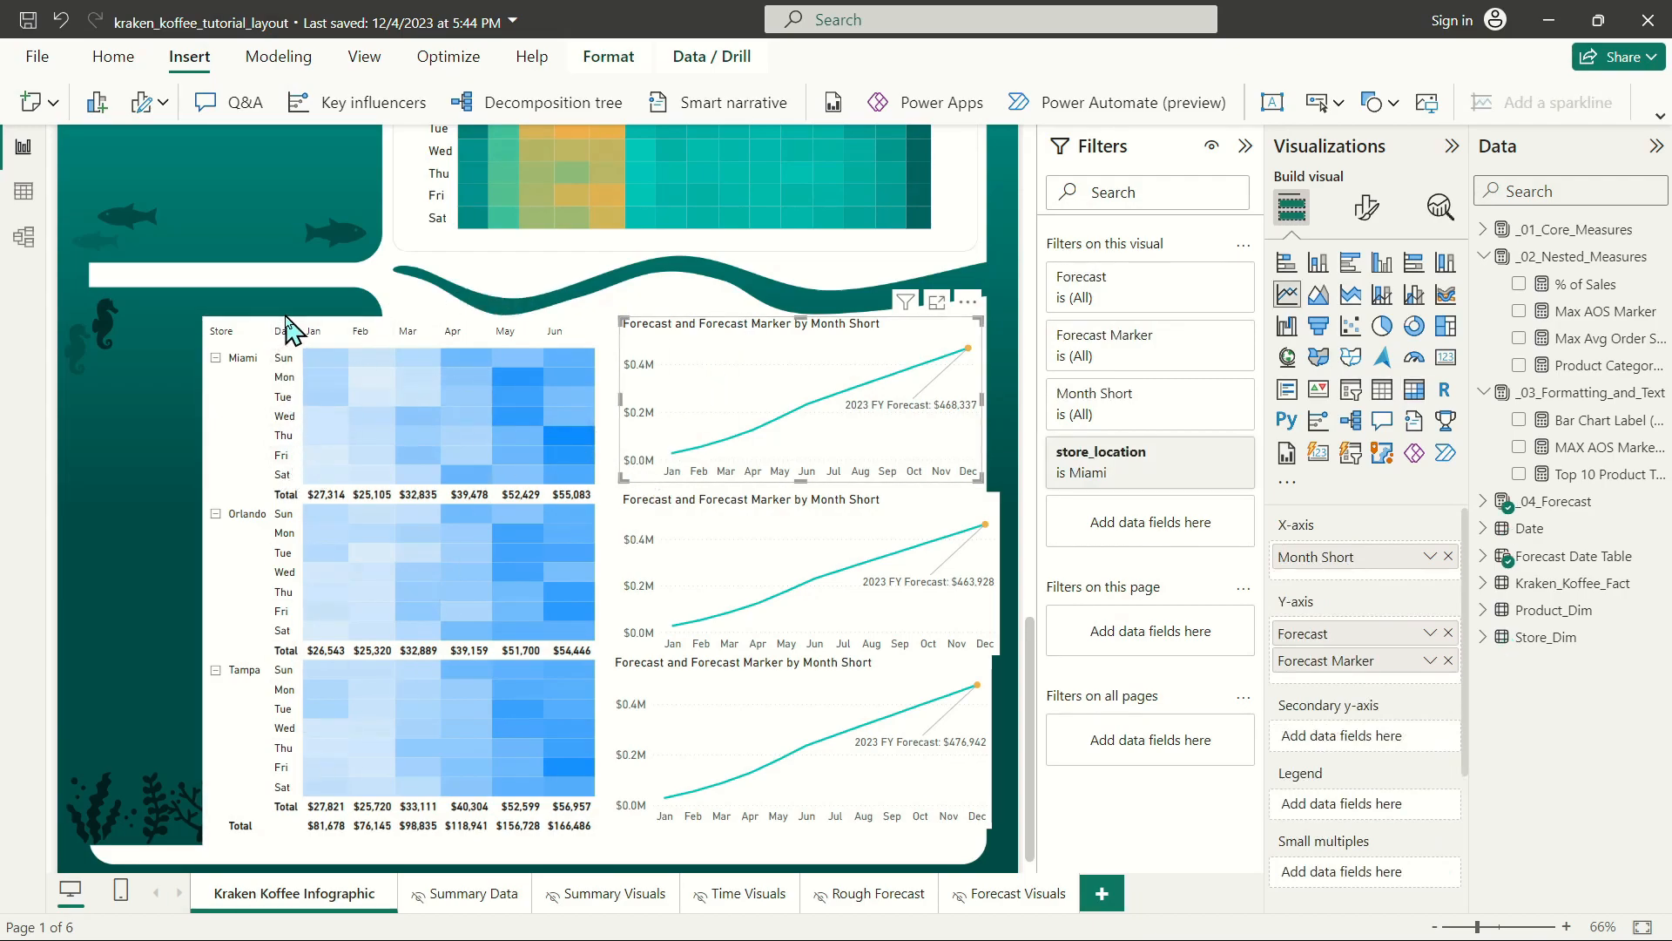
drag(302, 331, 477, 330)
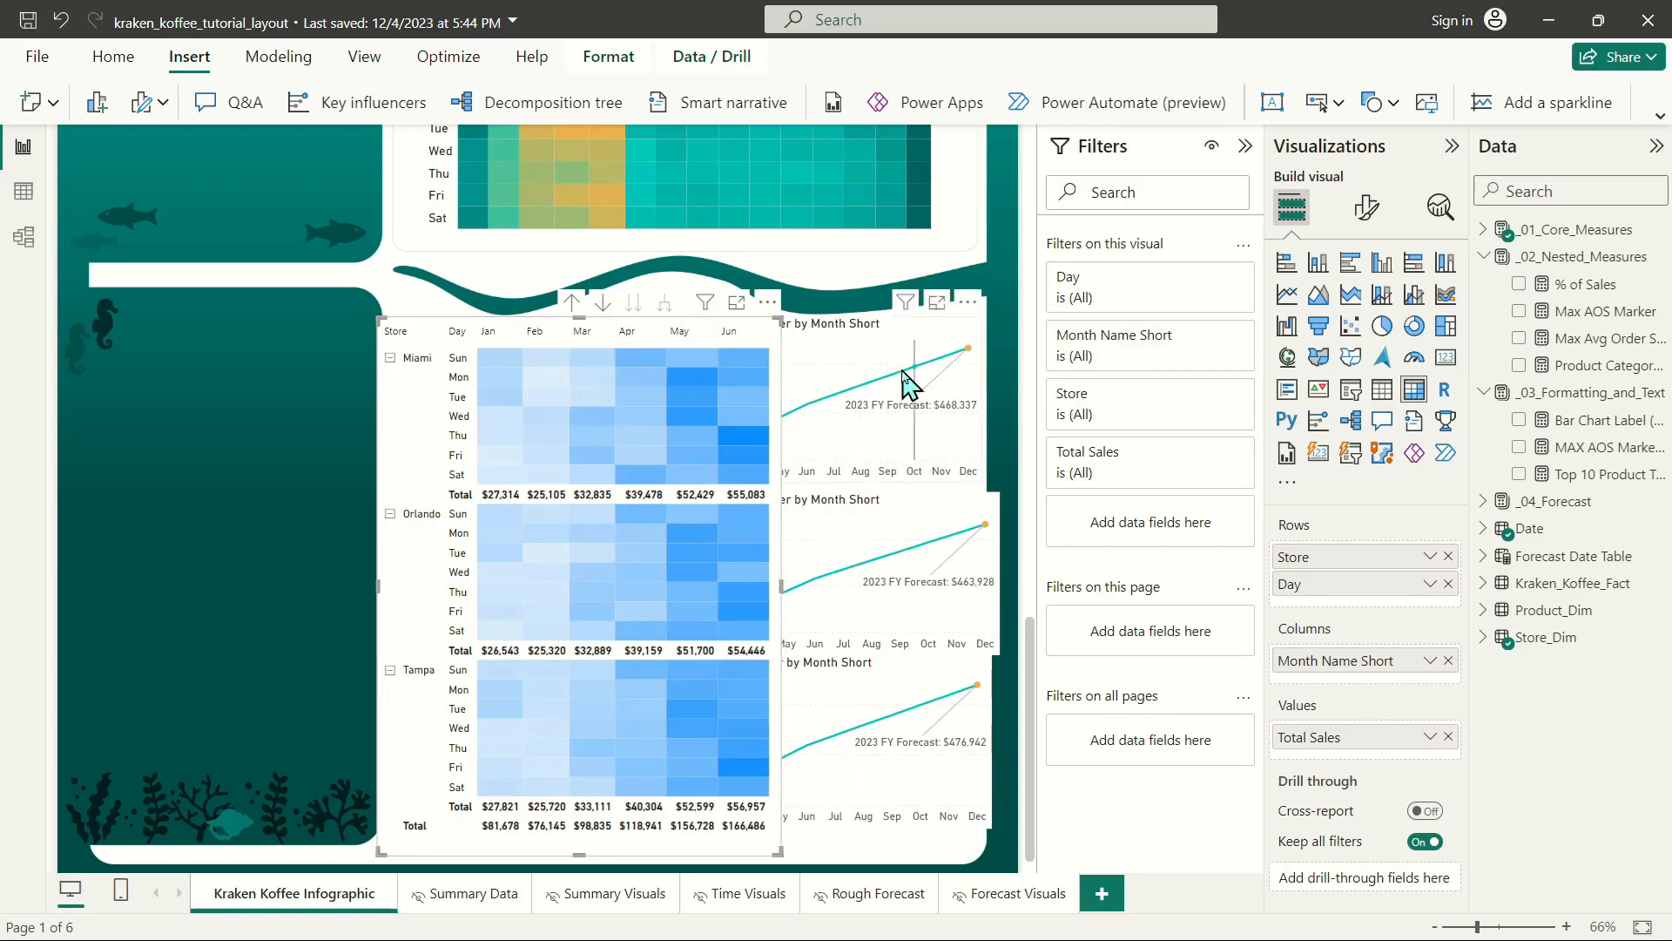
Set the font size of the matrix's row subtotal values to 11.
mouse_move(915, 418)
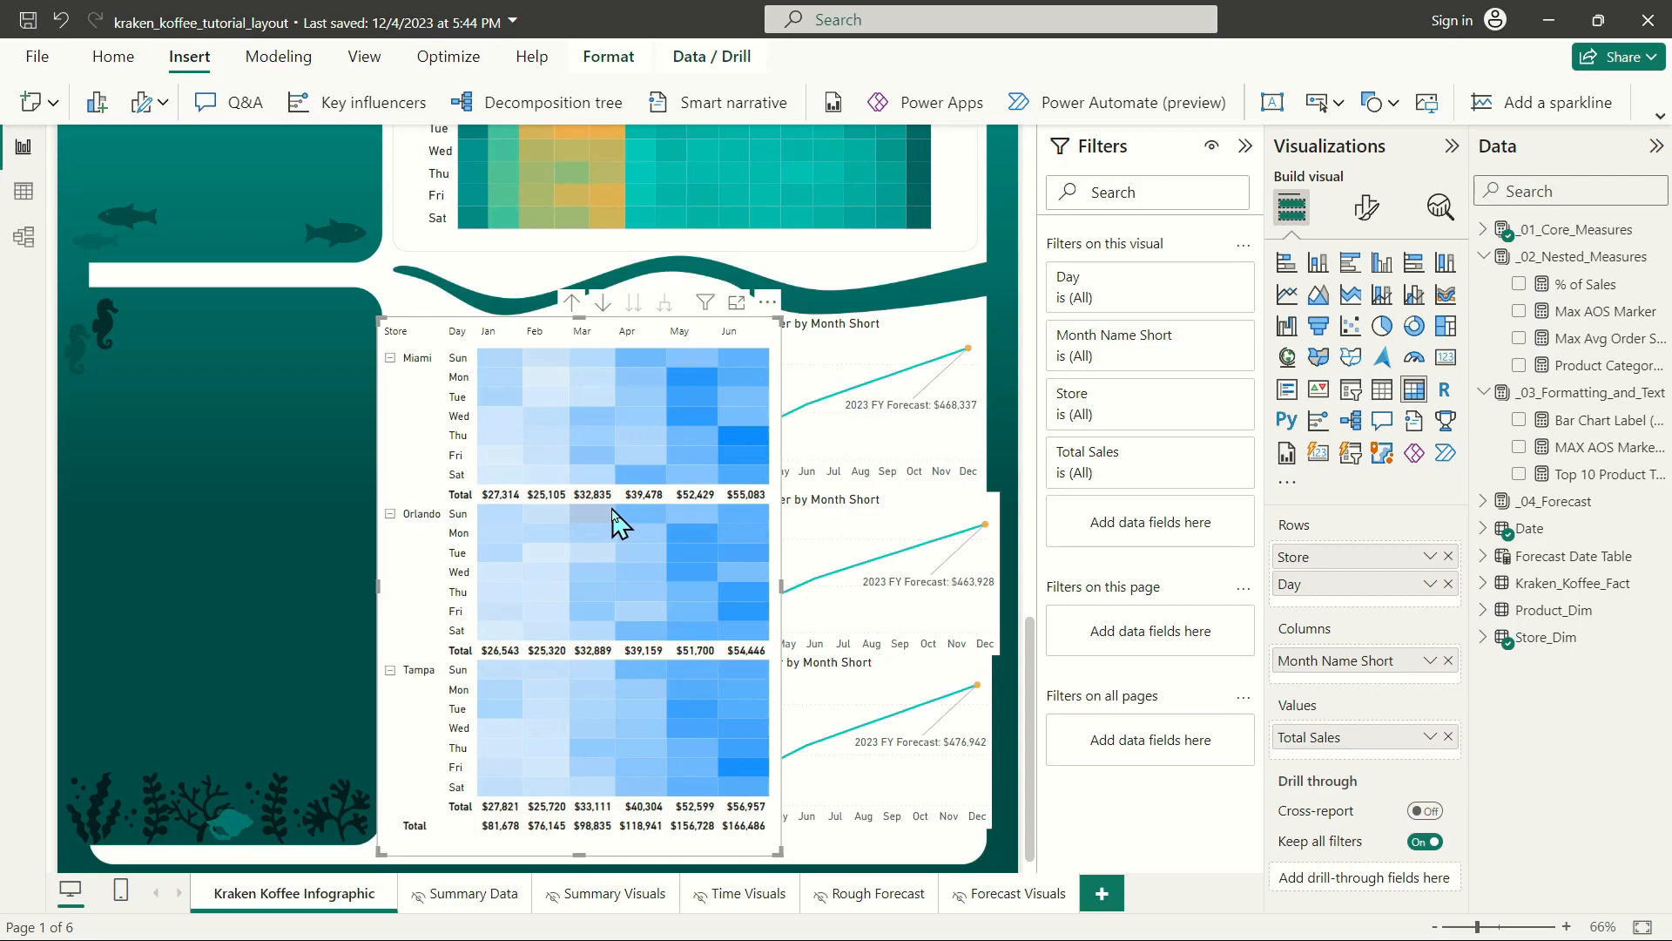
click(1367, 209)
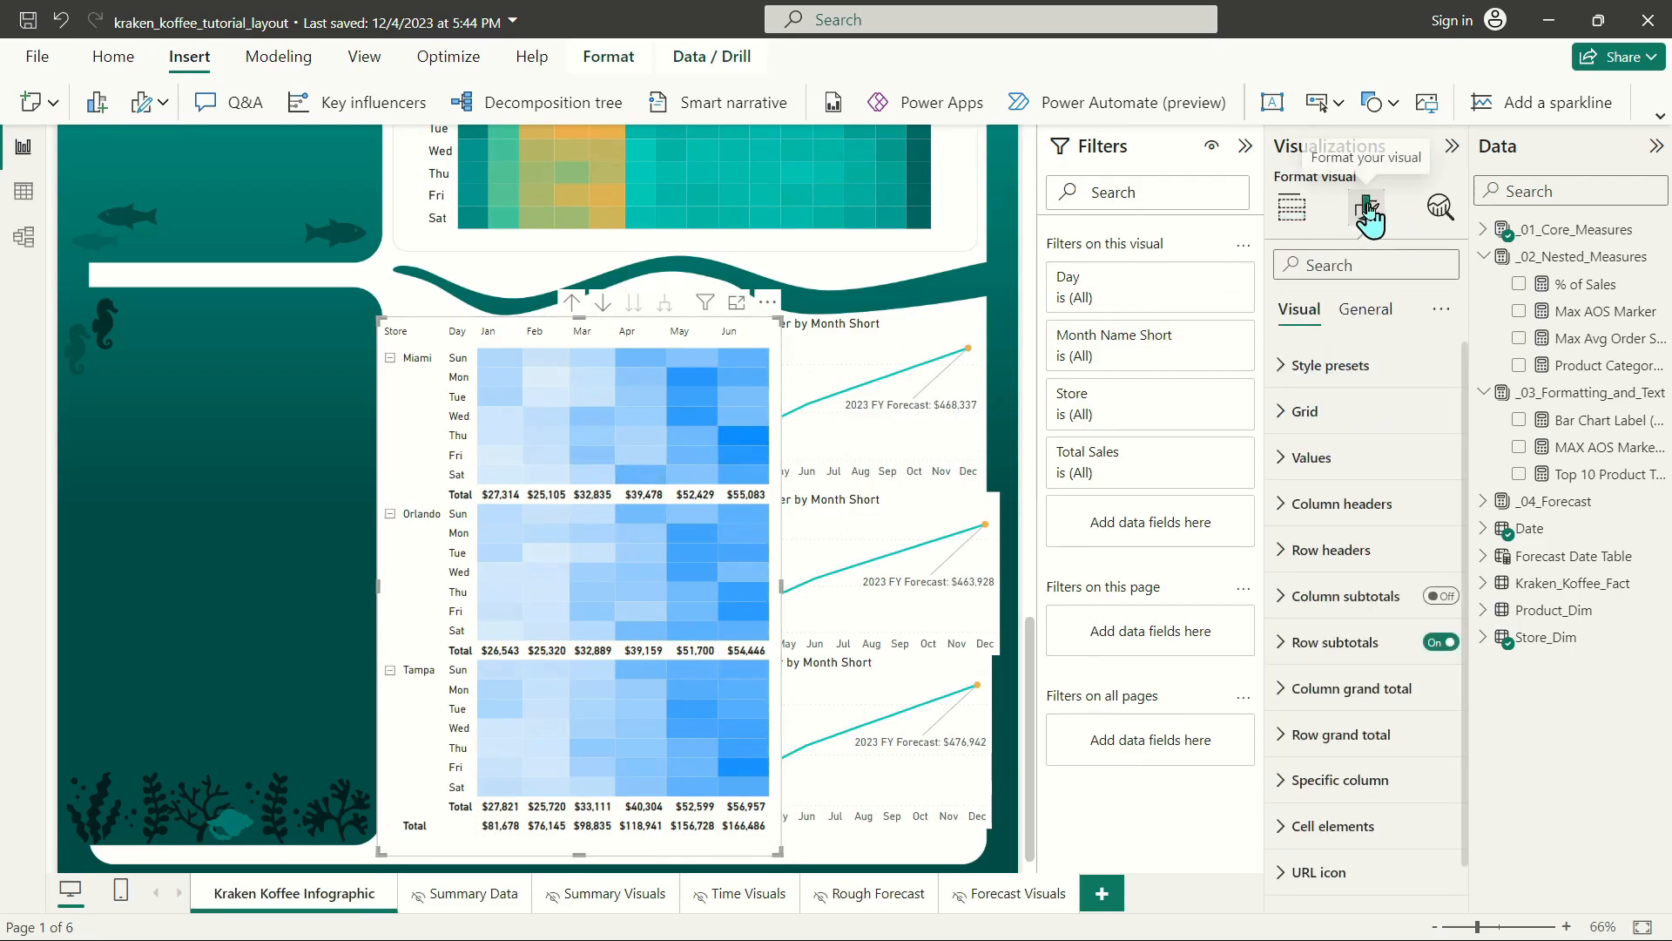
click(1338, 646)
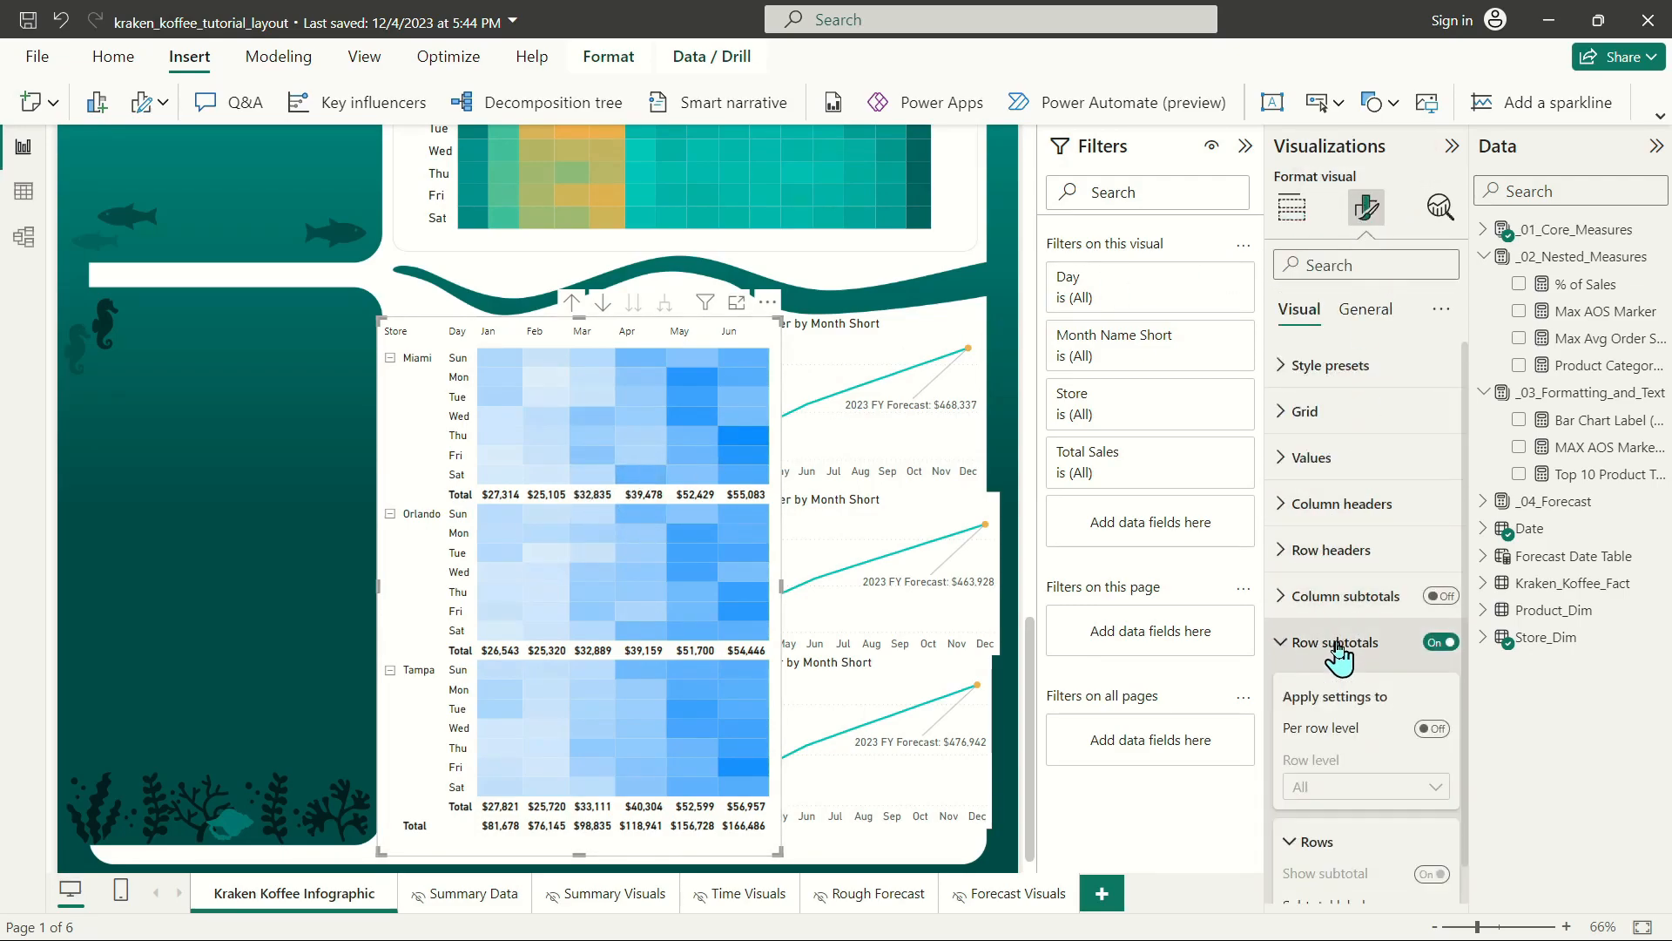
scroll(1339, 644, down, 5)
click(1360, 561)
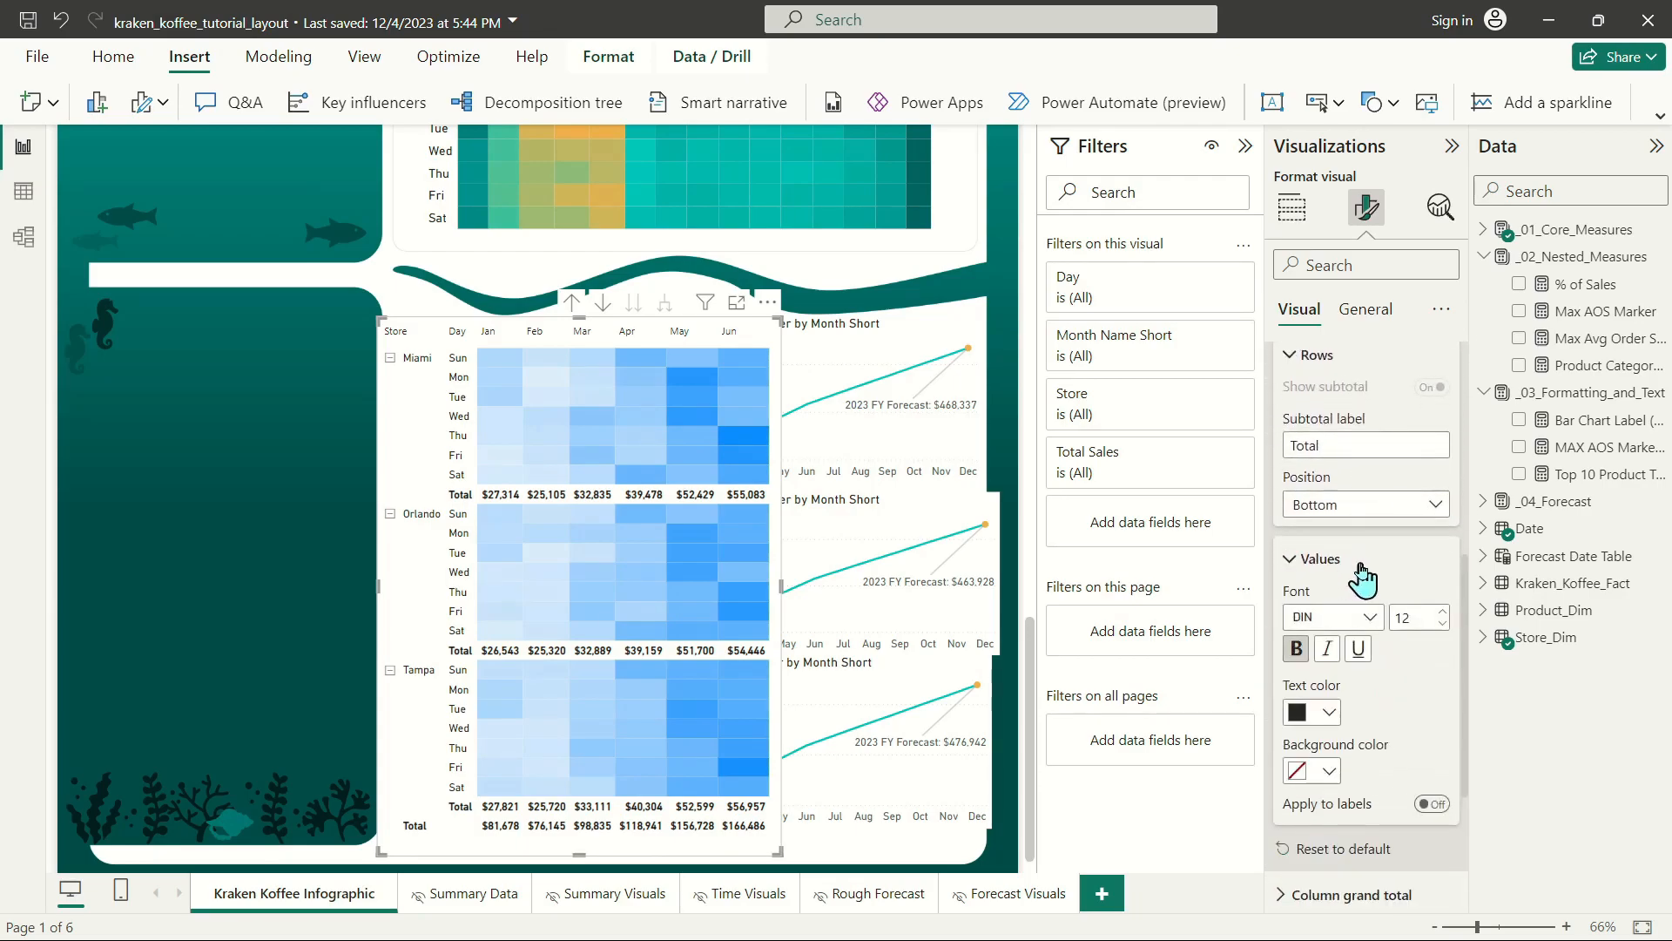
scroll(1402, 488, down, 3)
click(1443, 381)
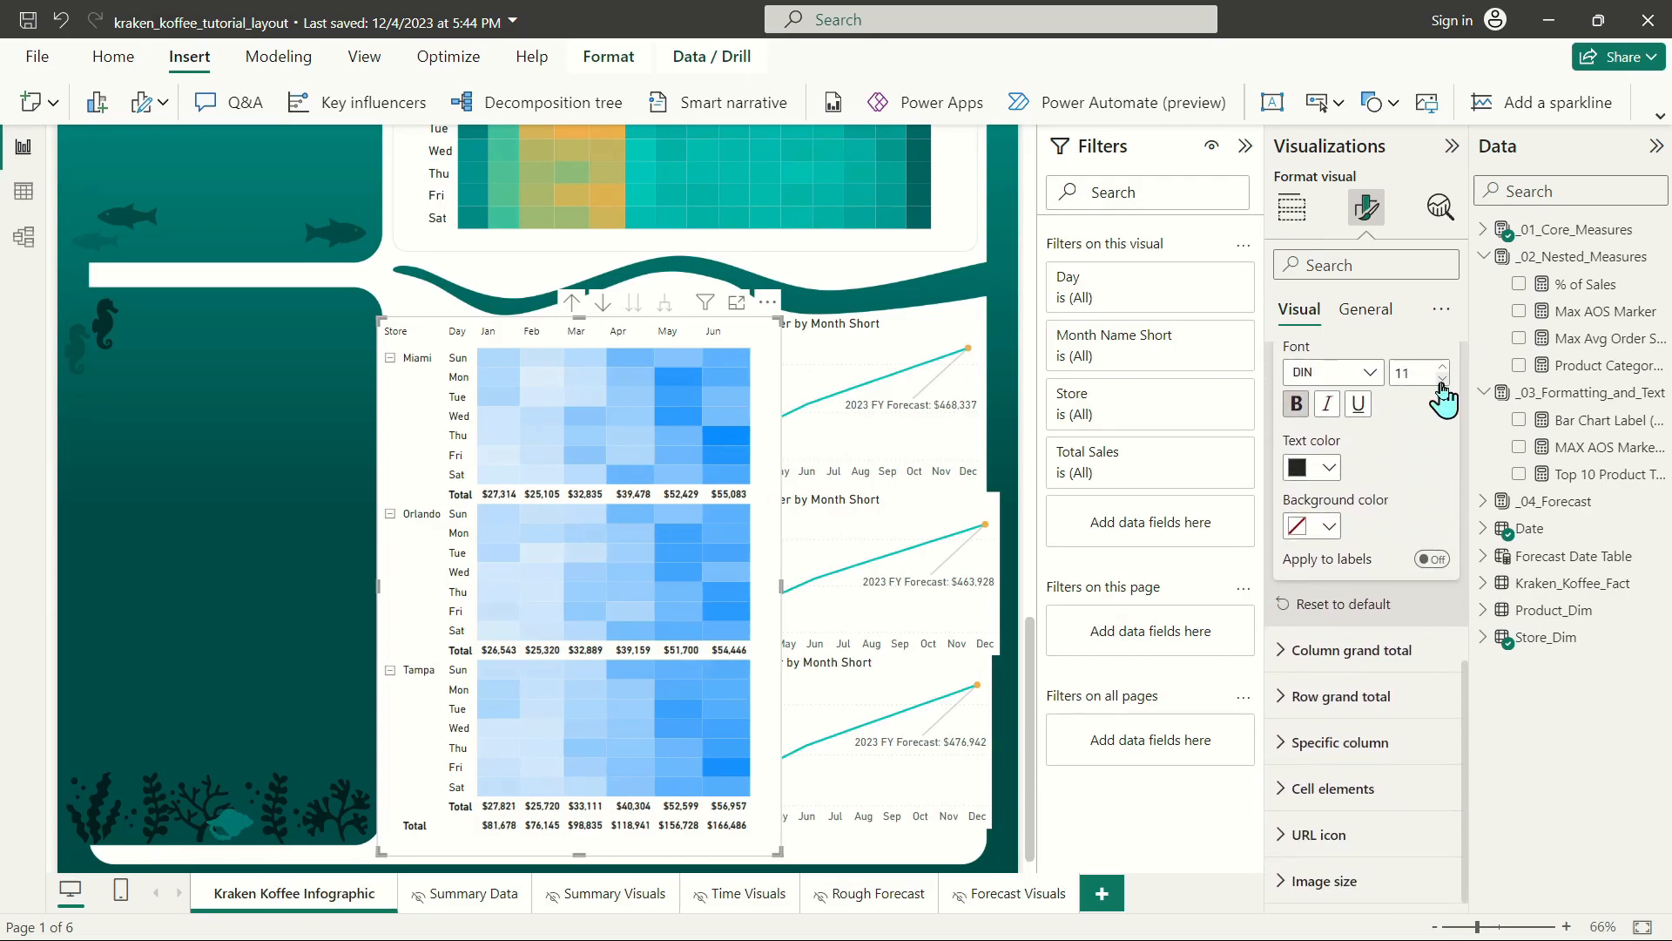
Look through the matrix's value, row subtotal and row grand total formatting settings.
scroll(1374, 487, up, 2)
scroll(1381, 560, down, 2)
scroll(1411, 801, up, 6)
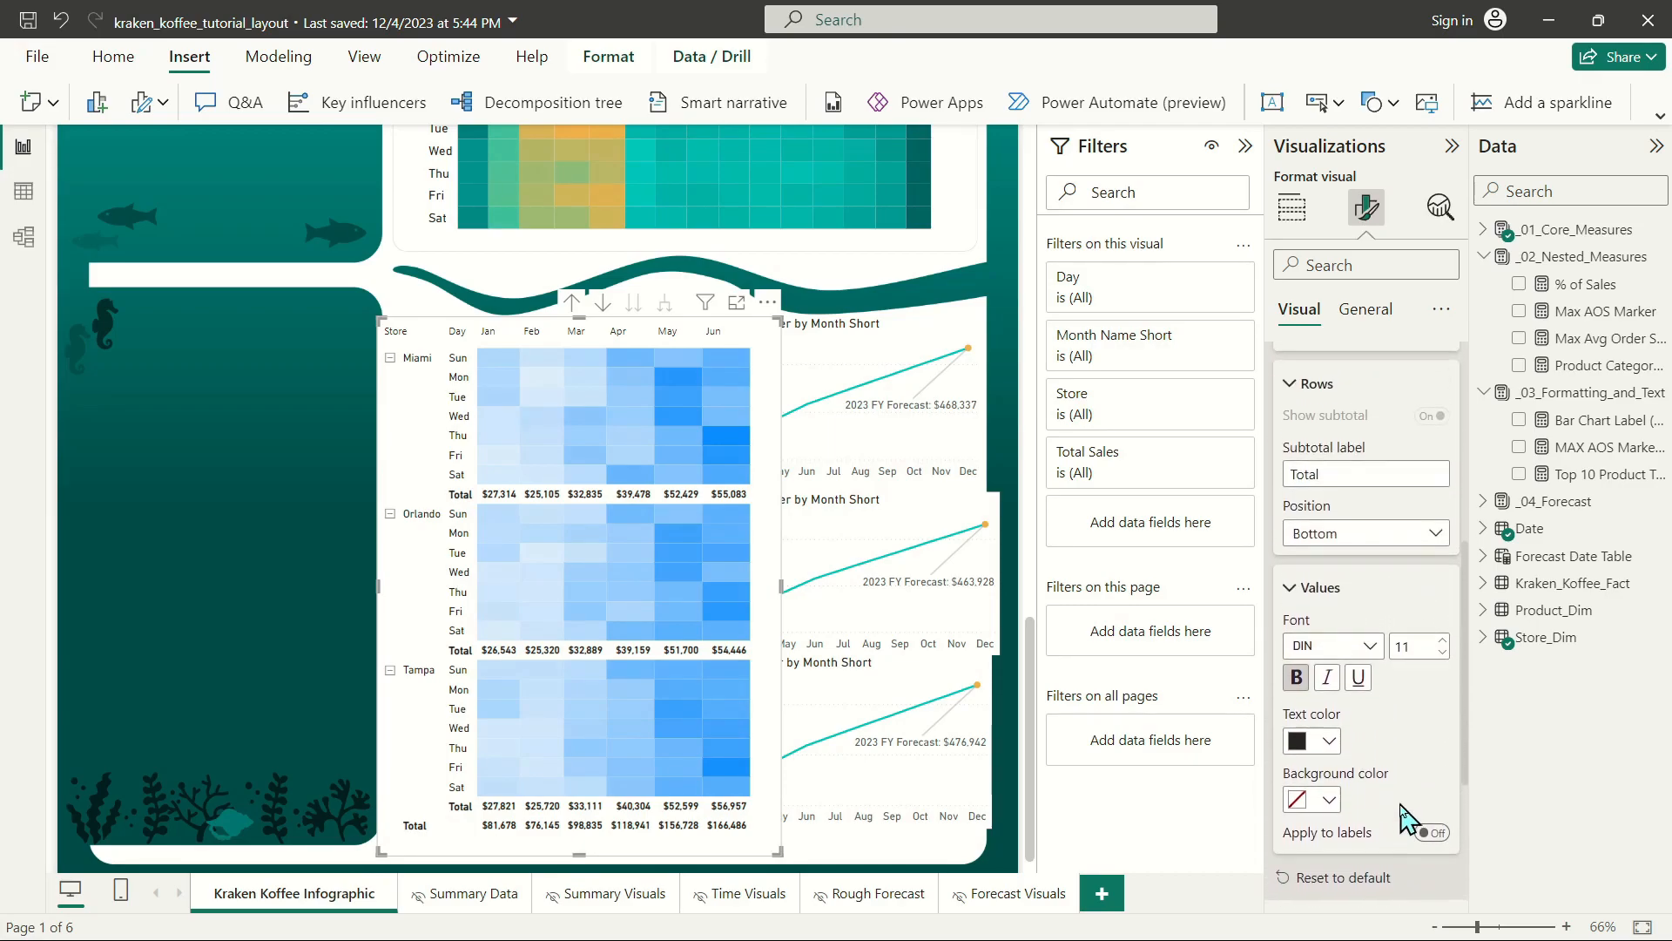
scroll(1417, 796, up, 3)
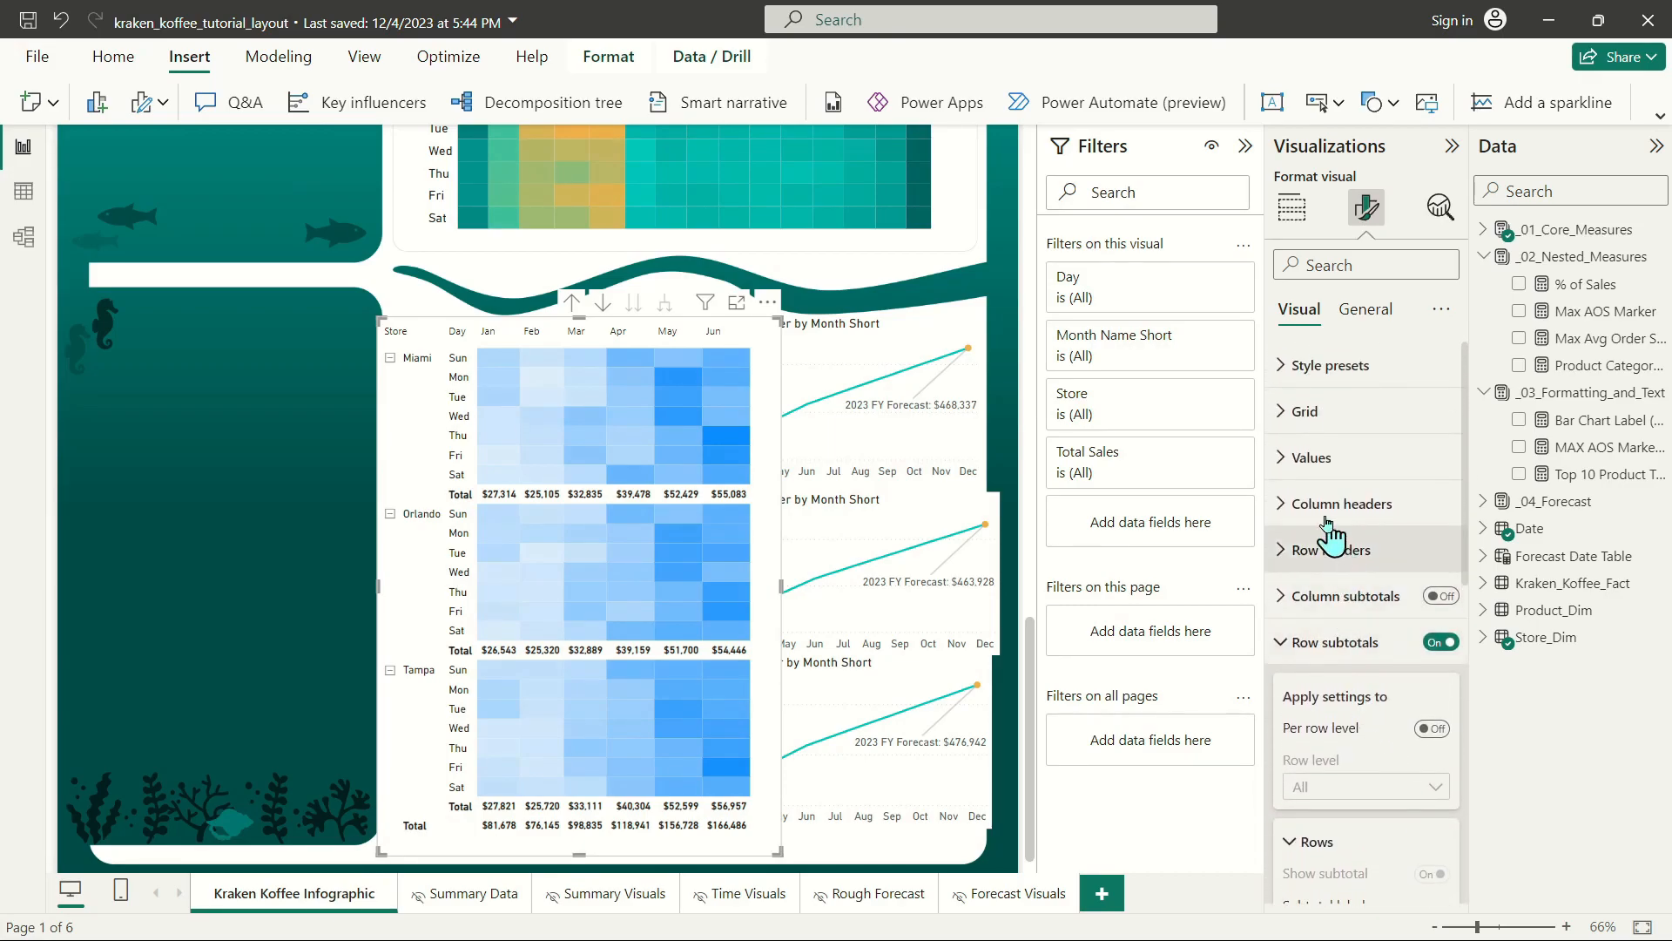
click(1313, 457)
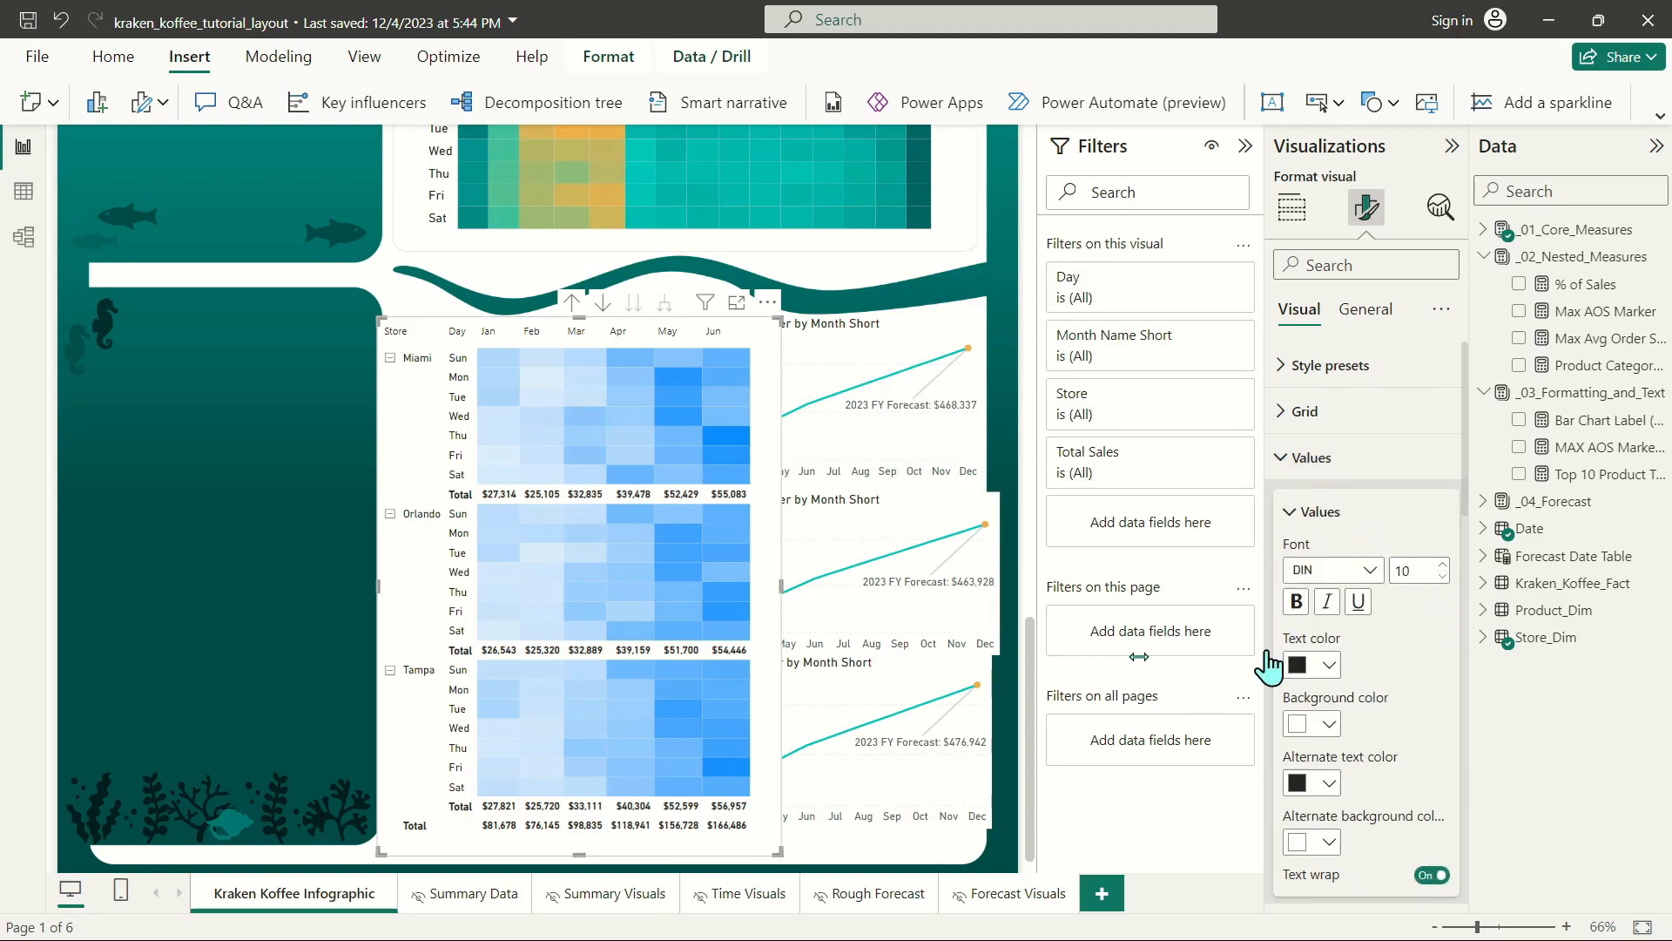
scroll(1328, 641, down, 10)
scroll(1341, 658, down, 6)
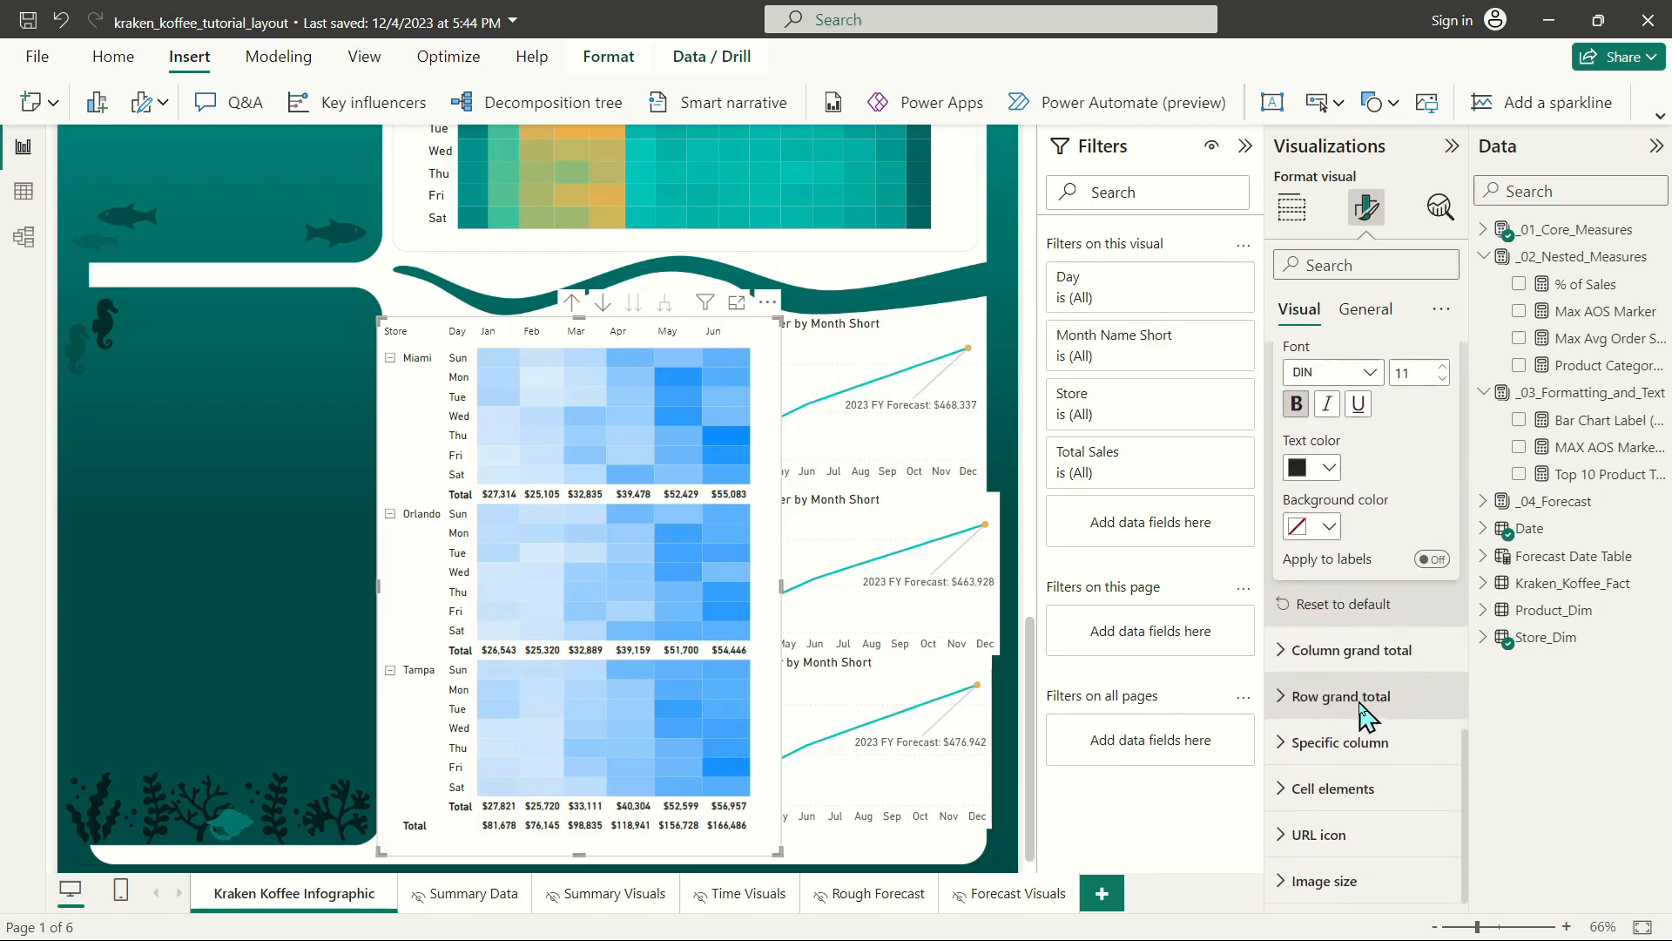
click(1391, 697)
scroll(1396, 705, up, 10)
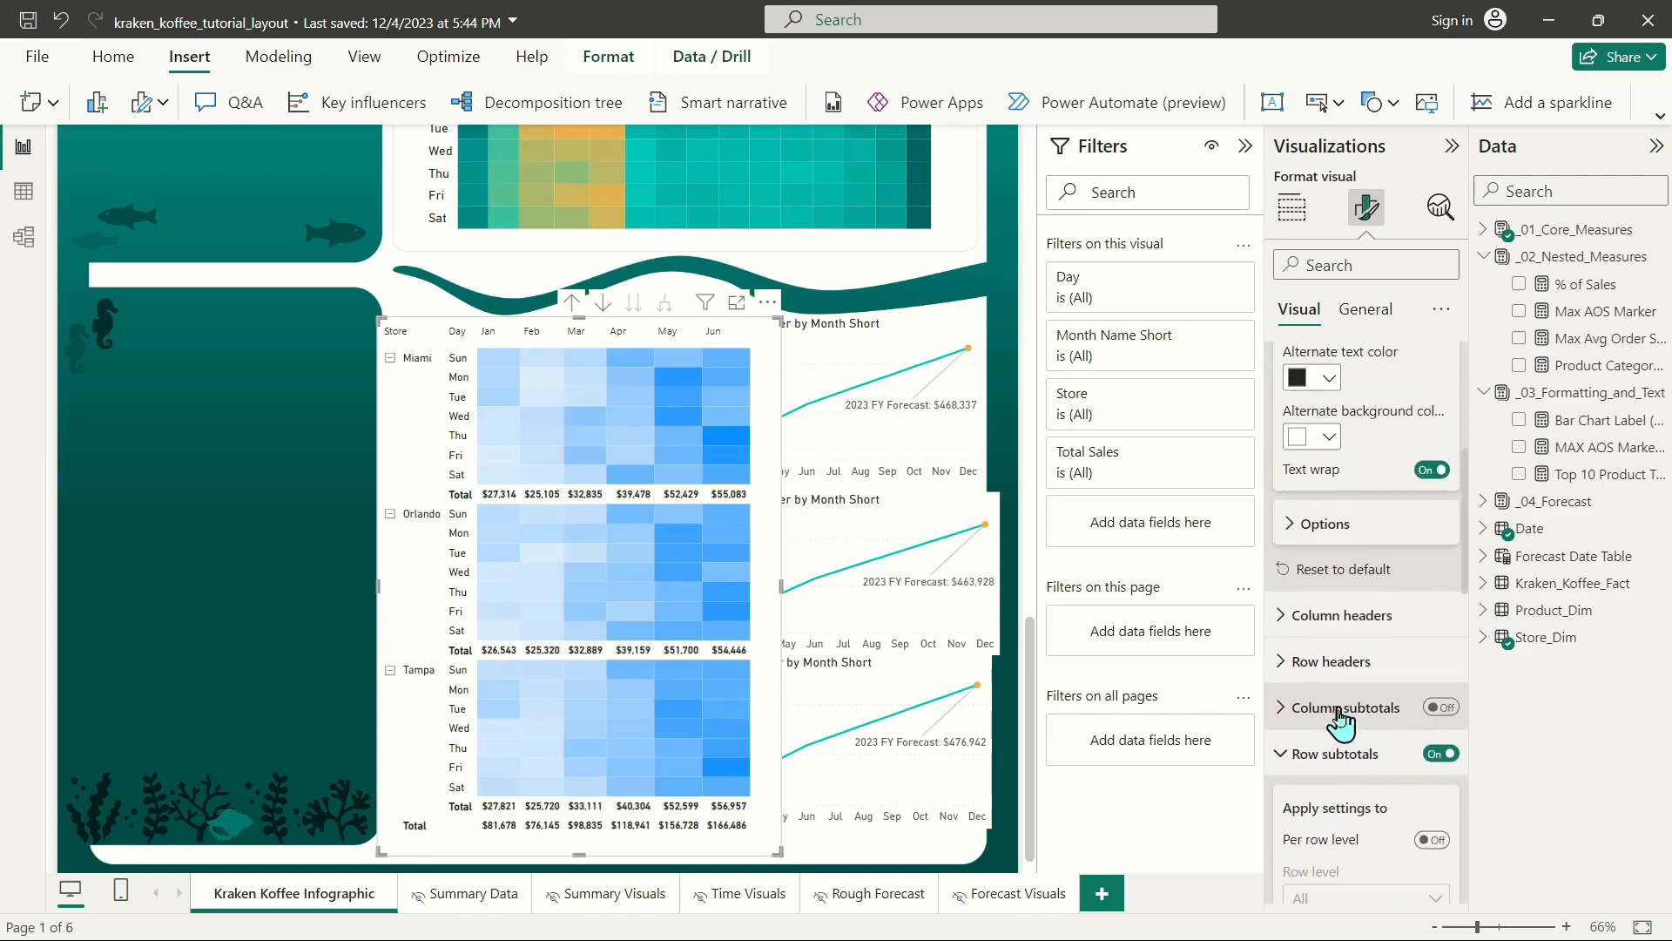
click(1337, 763)
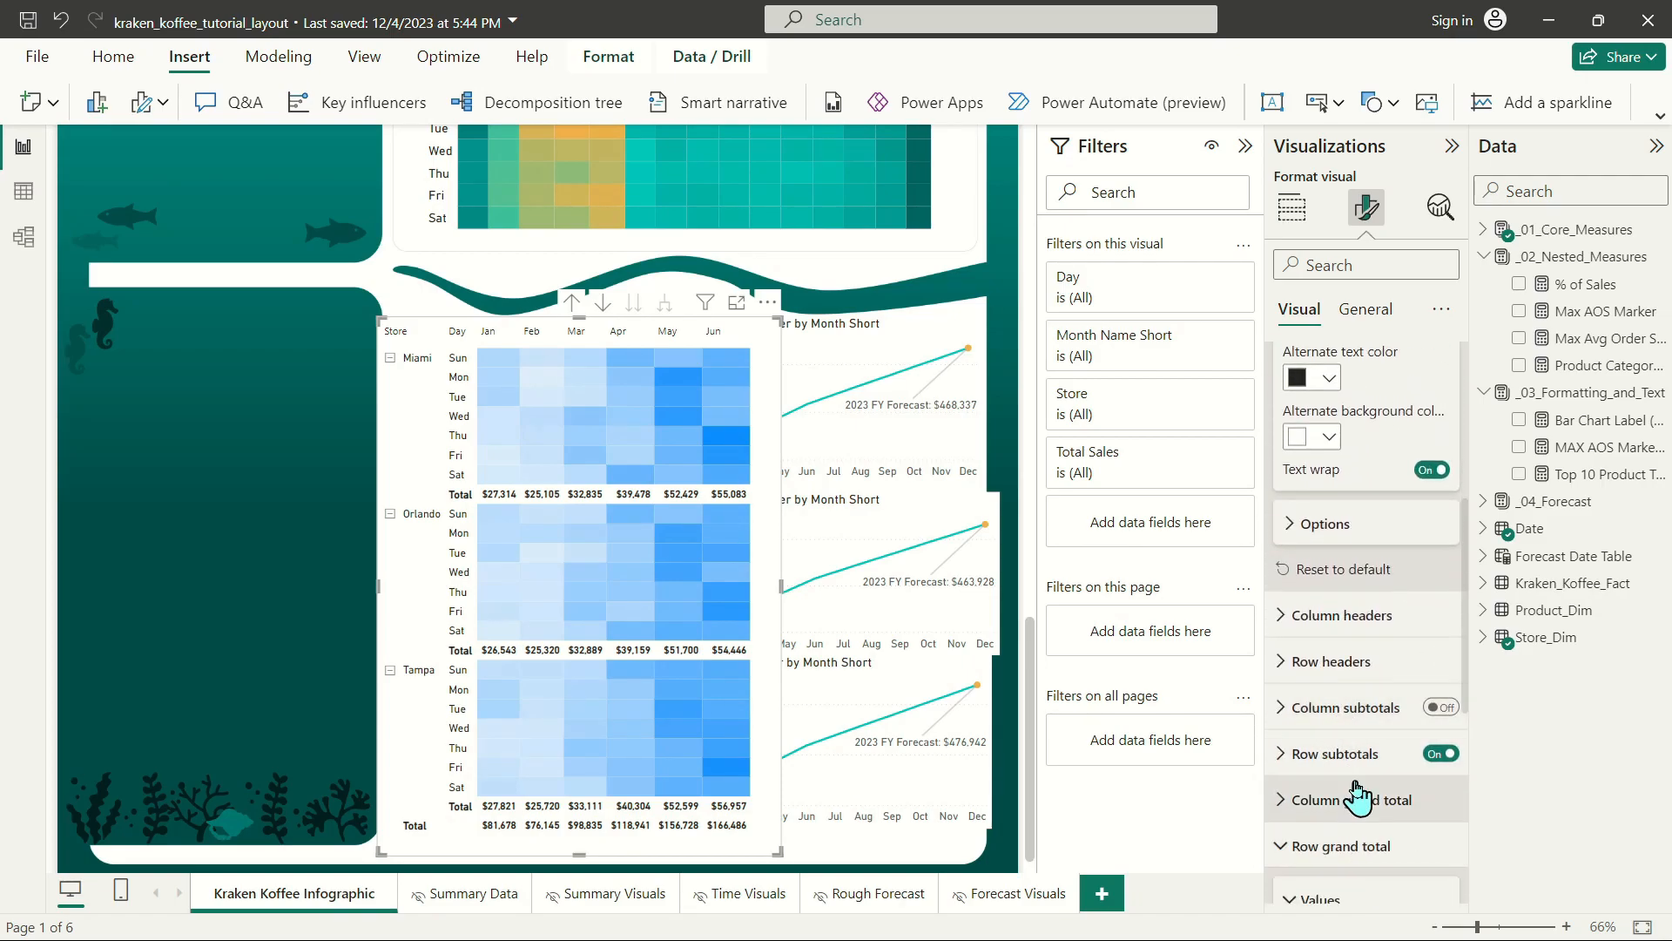
Set the display units of the matrix's Total Sales column to Thousands.
scroll(1374, 784, down, 5)
click(1337, 742)
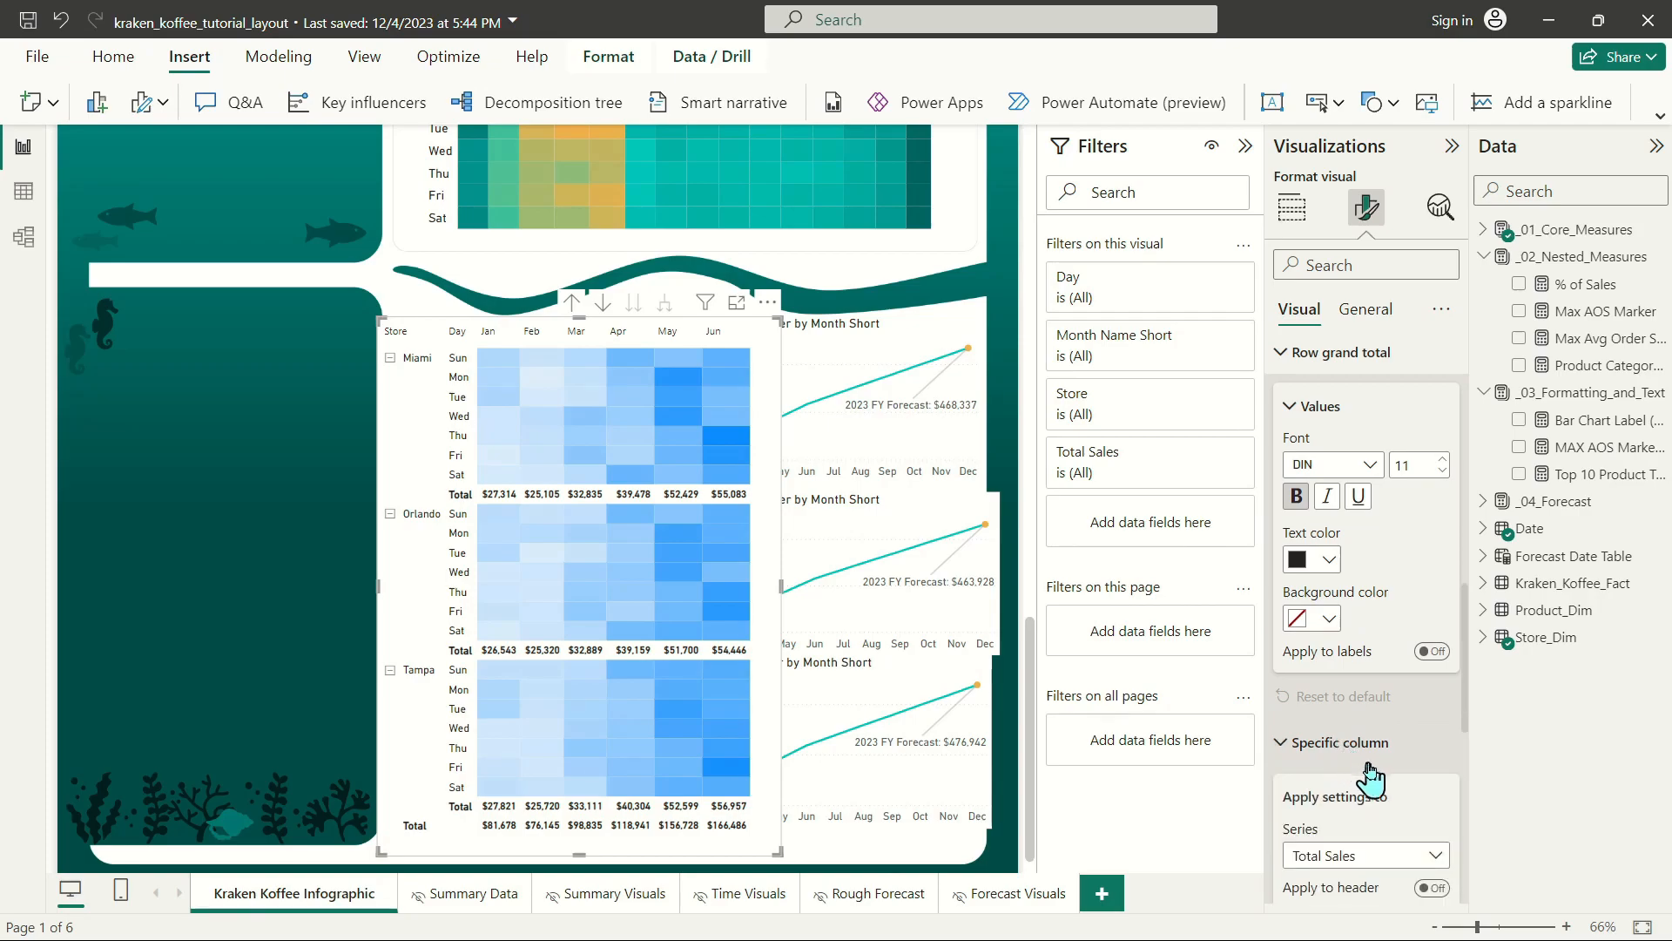
scroll(1337, 745, down, 3)
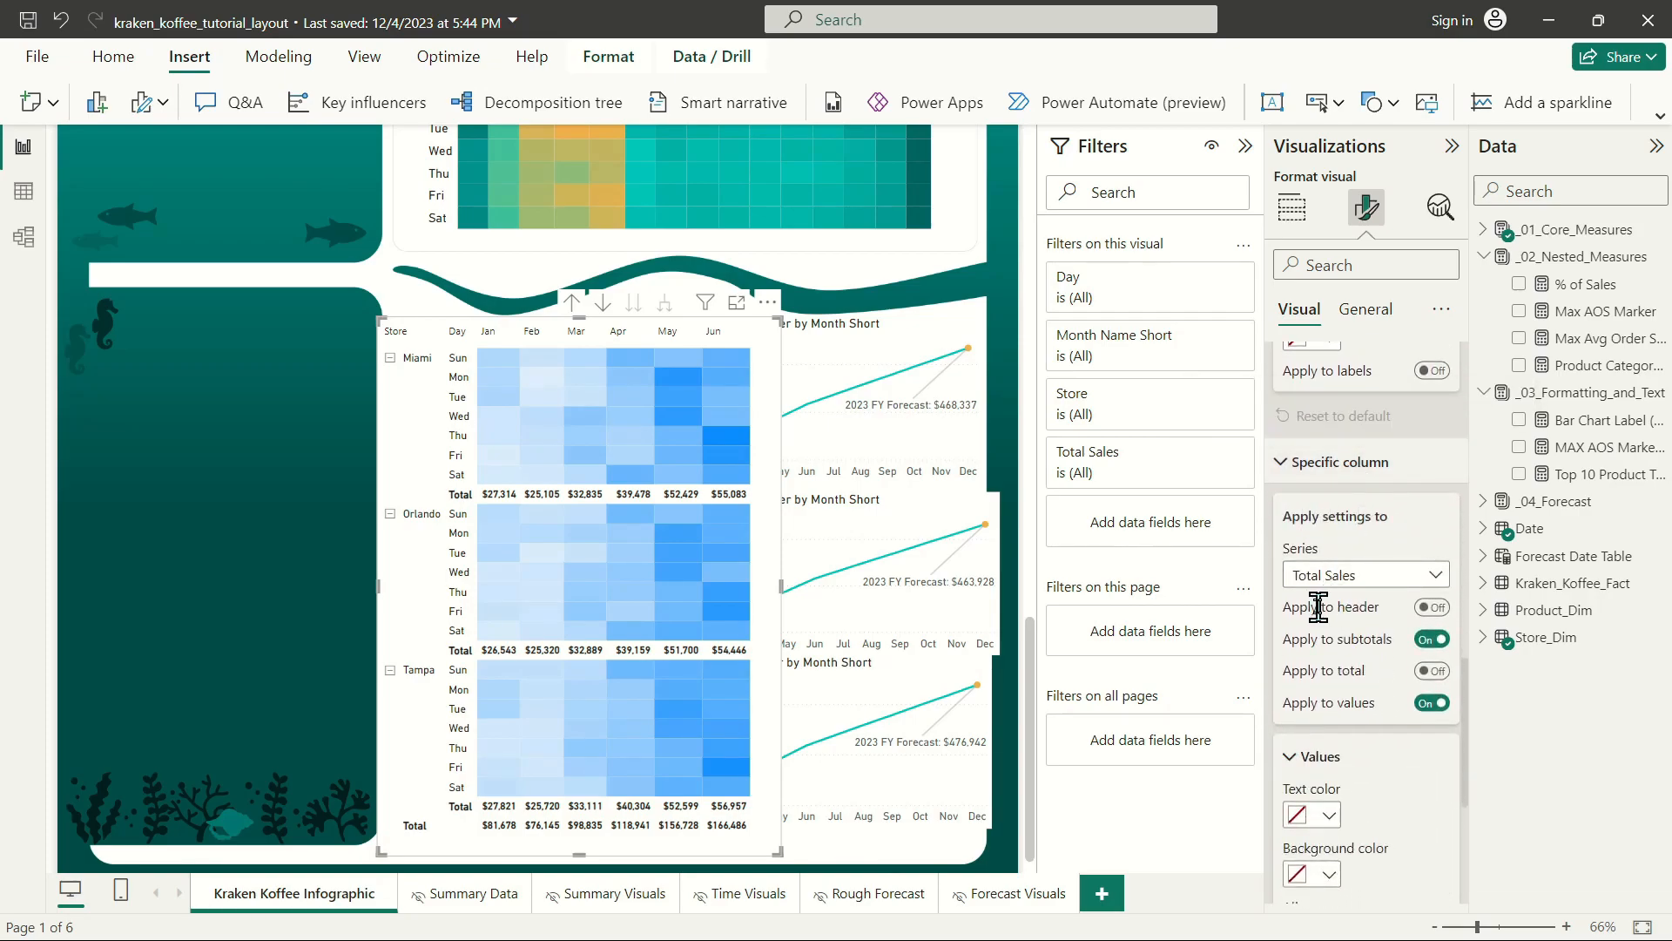
scroll(1416, 684, down, 3)
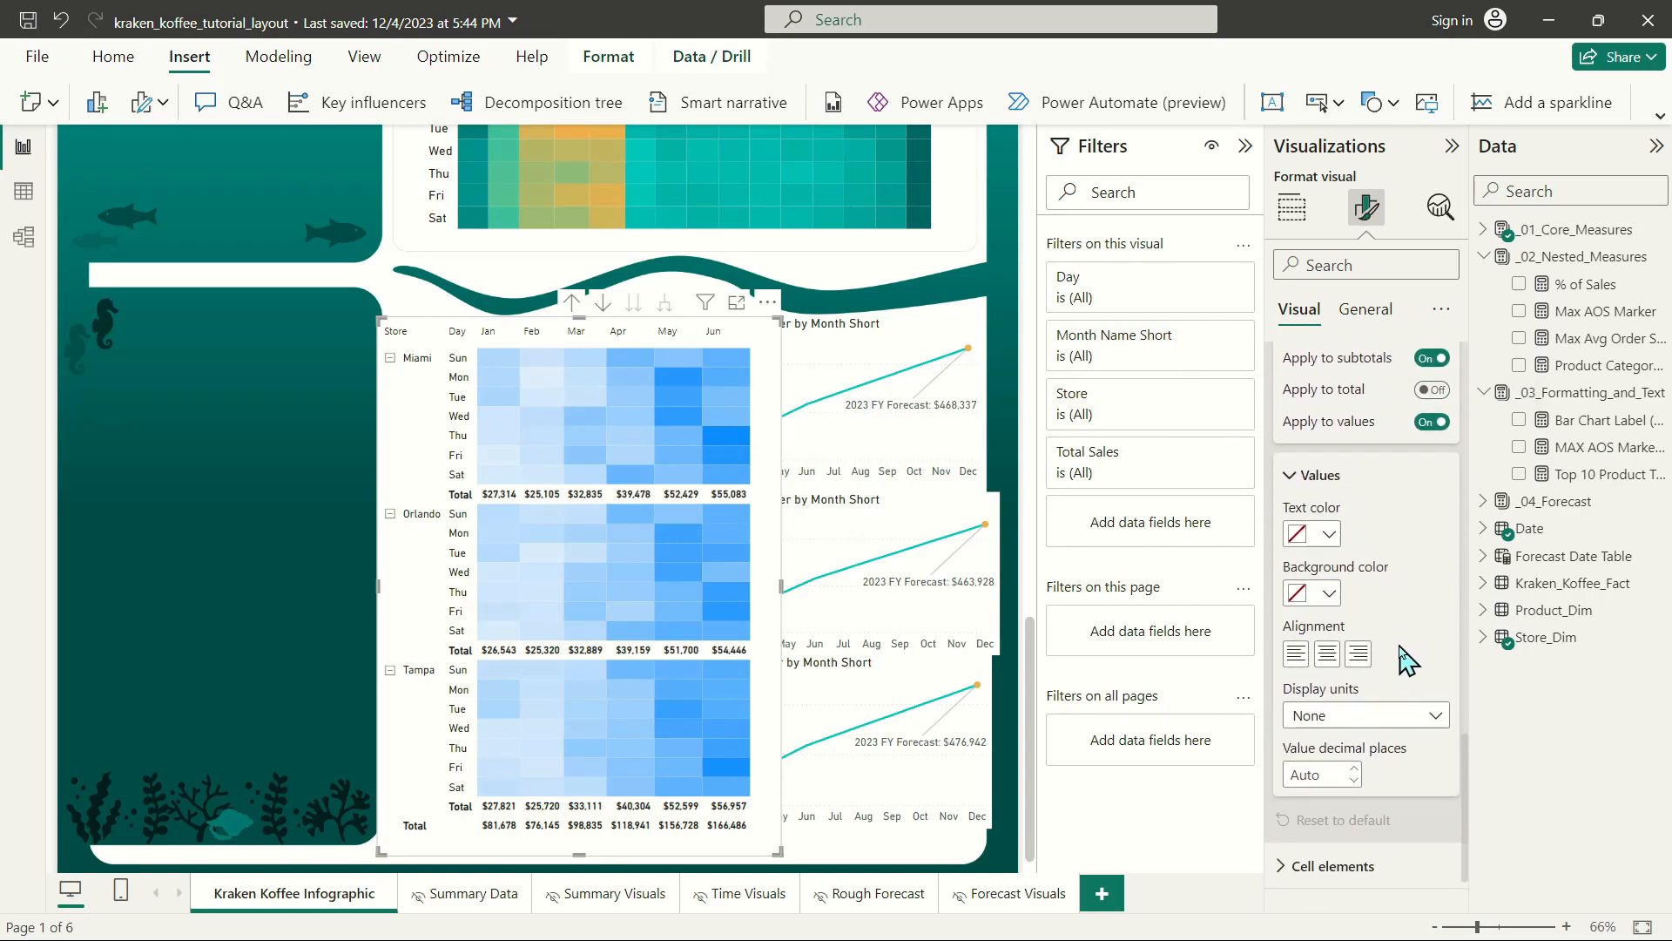
click(1361, 723)
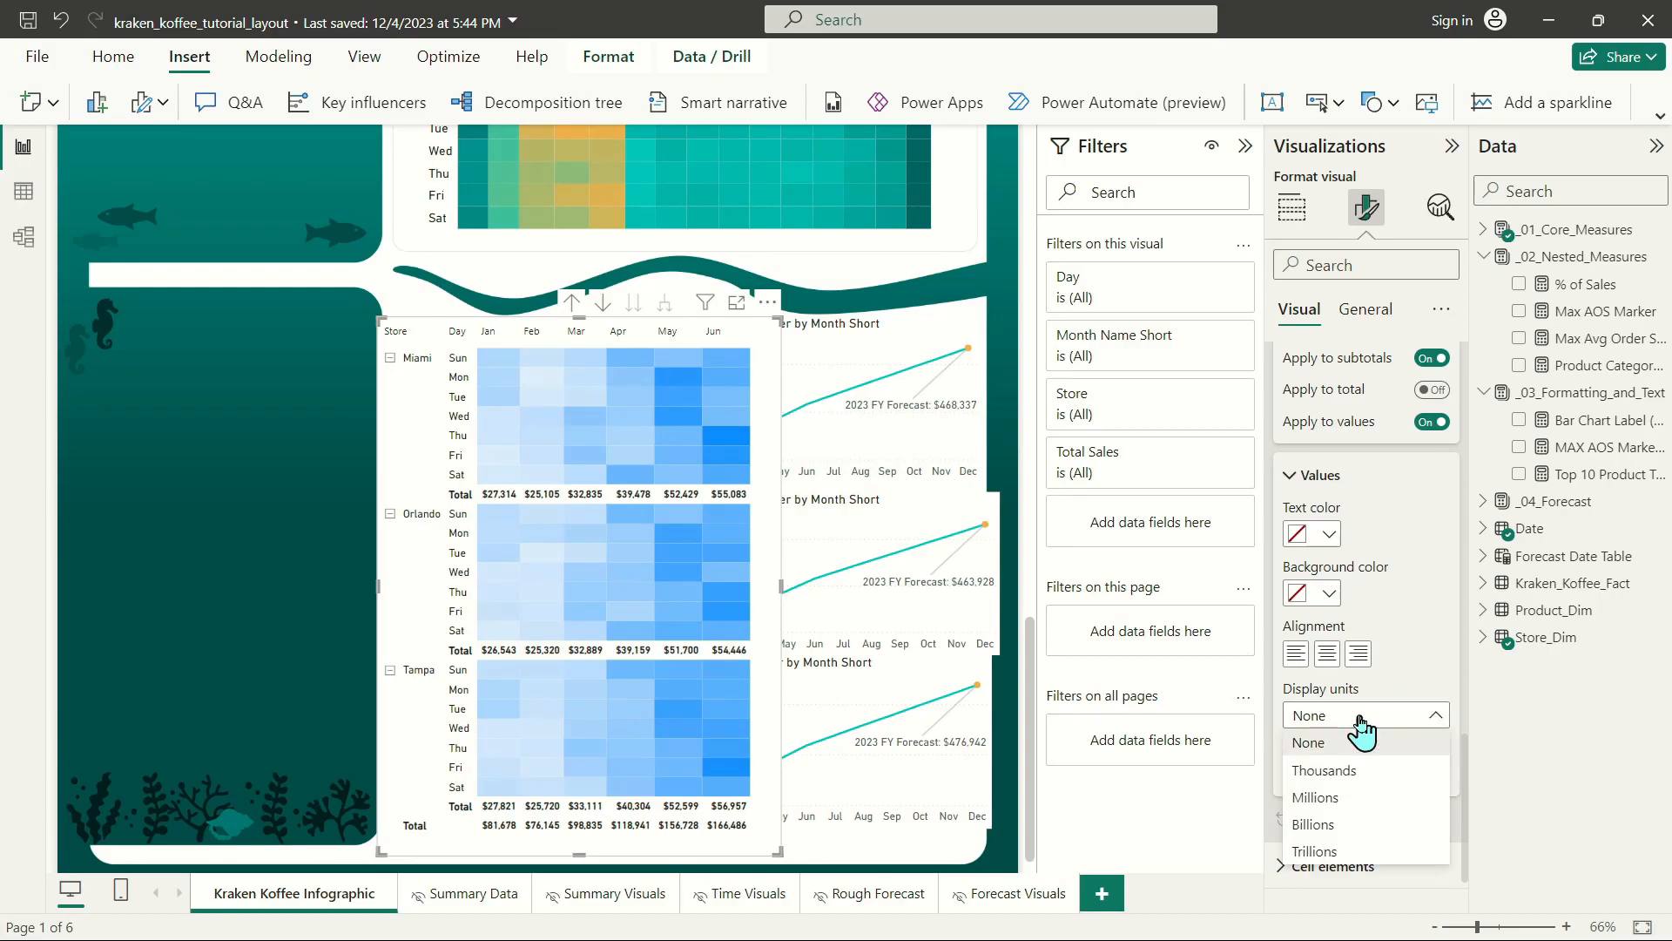
click(1323, 771)
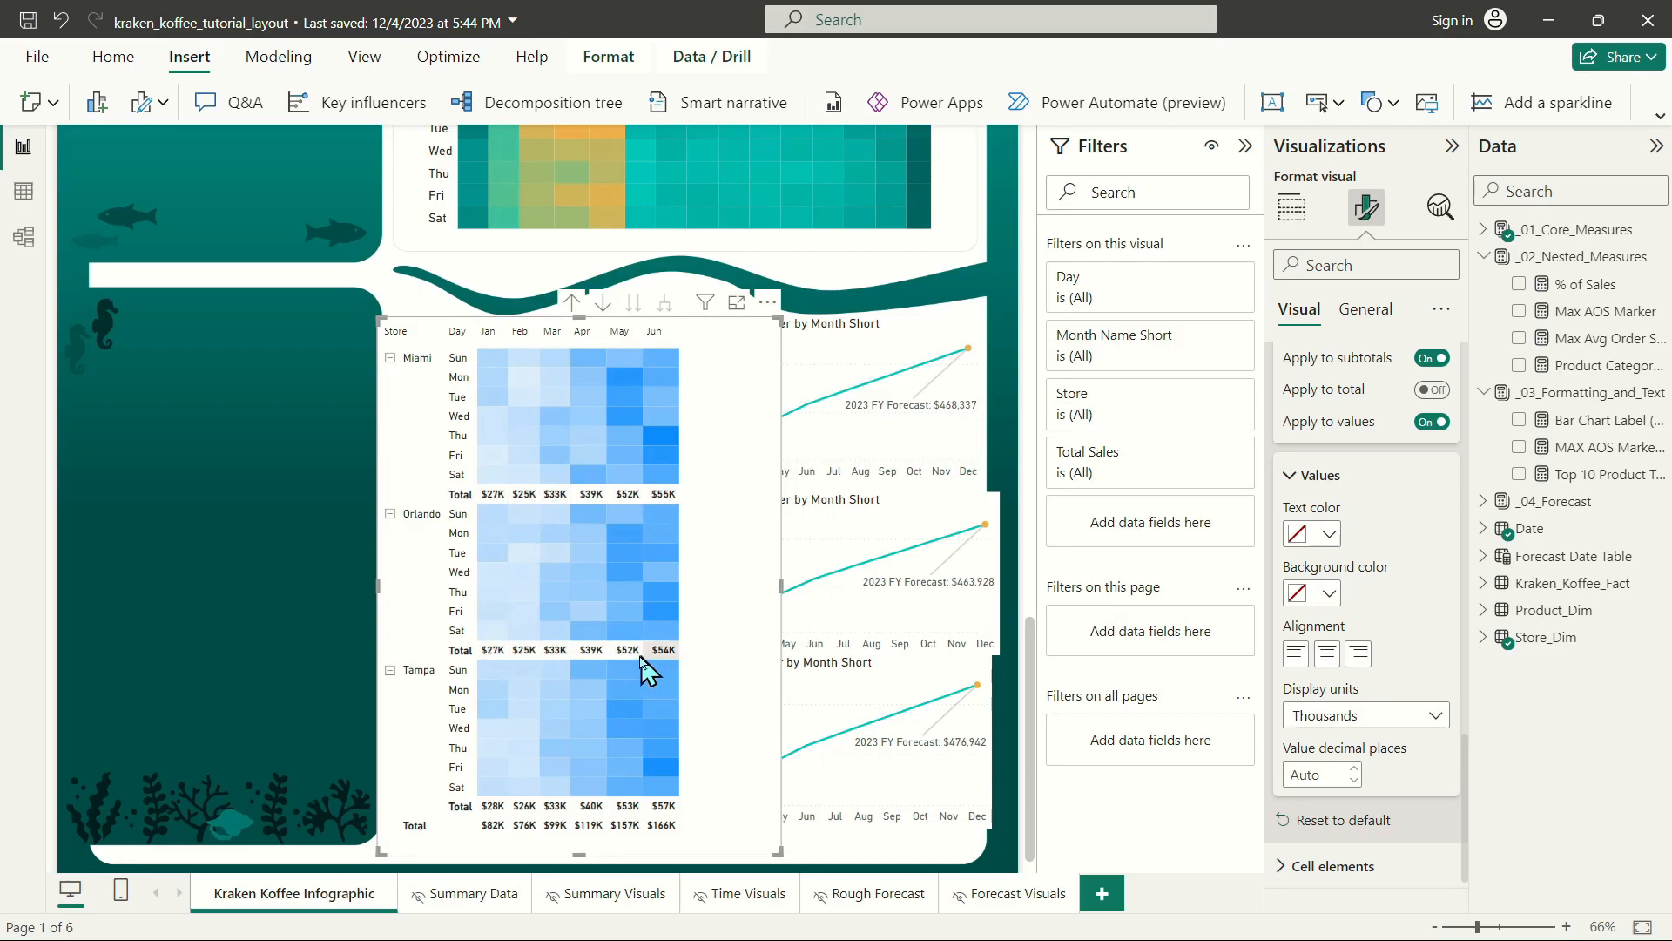
Narrow the store matrix to fit its month columns and shorten it by raising its bottom edge and lowering its top edge.
drag(781, 595, 699, 586)
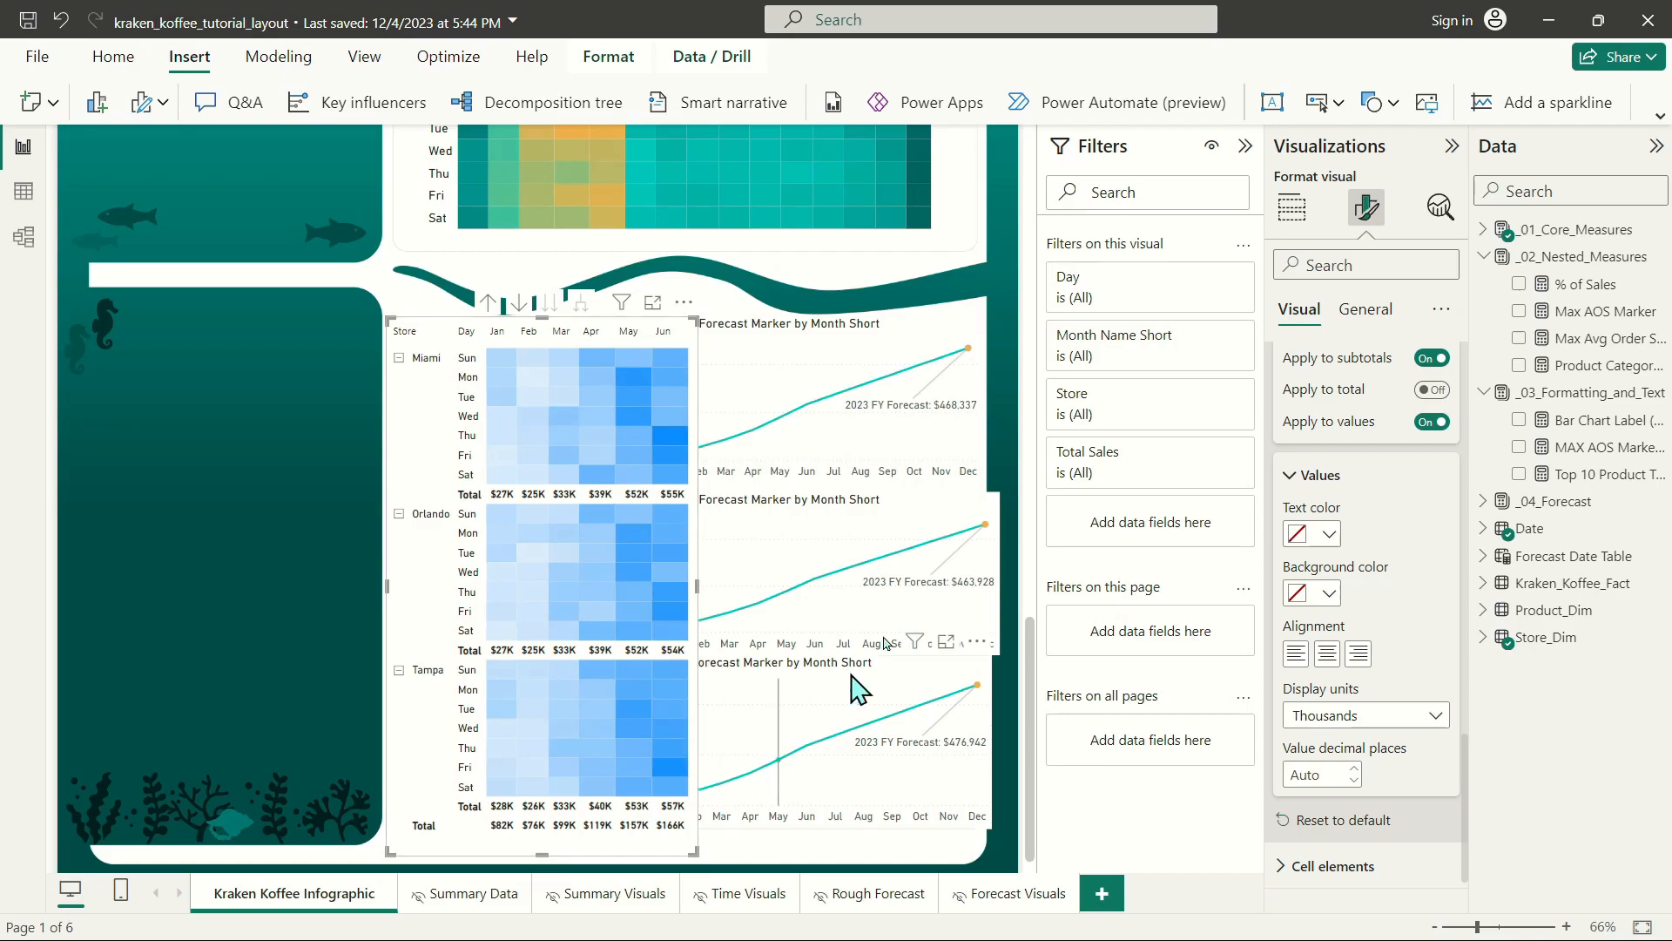
drag(540, 858, 568, 836)
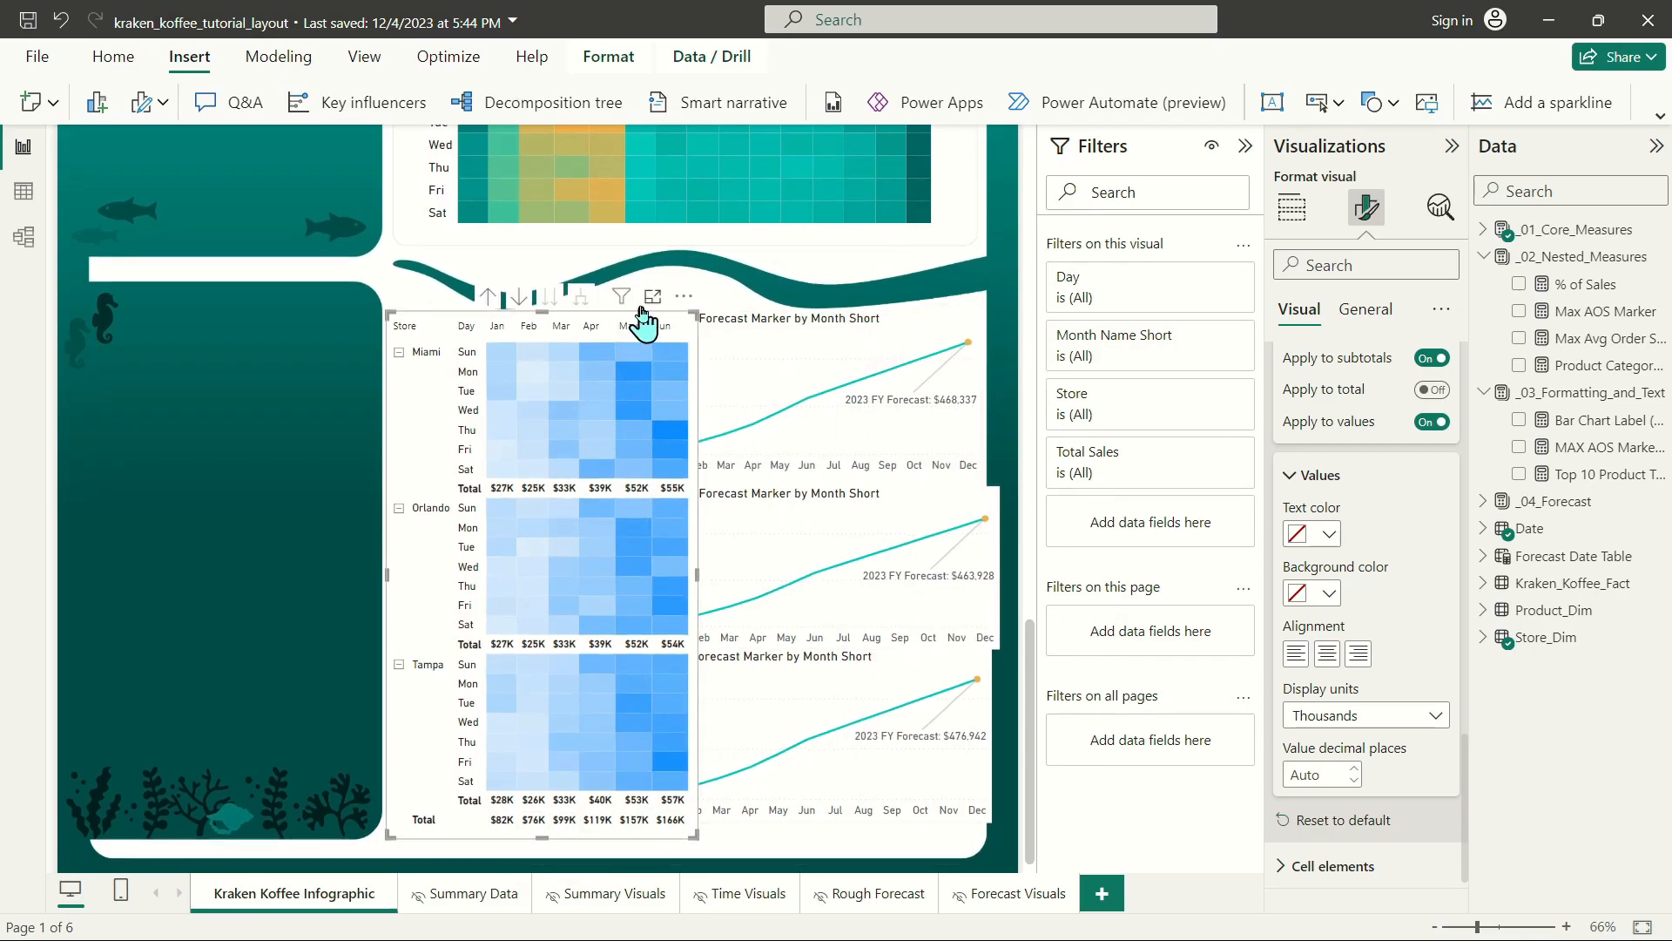
drag(649, 330, 672, 314)
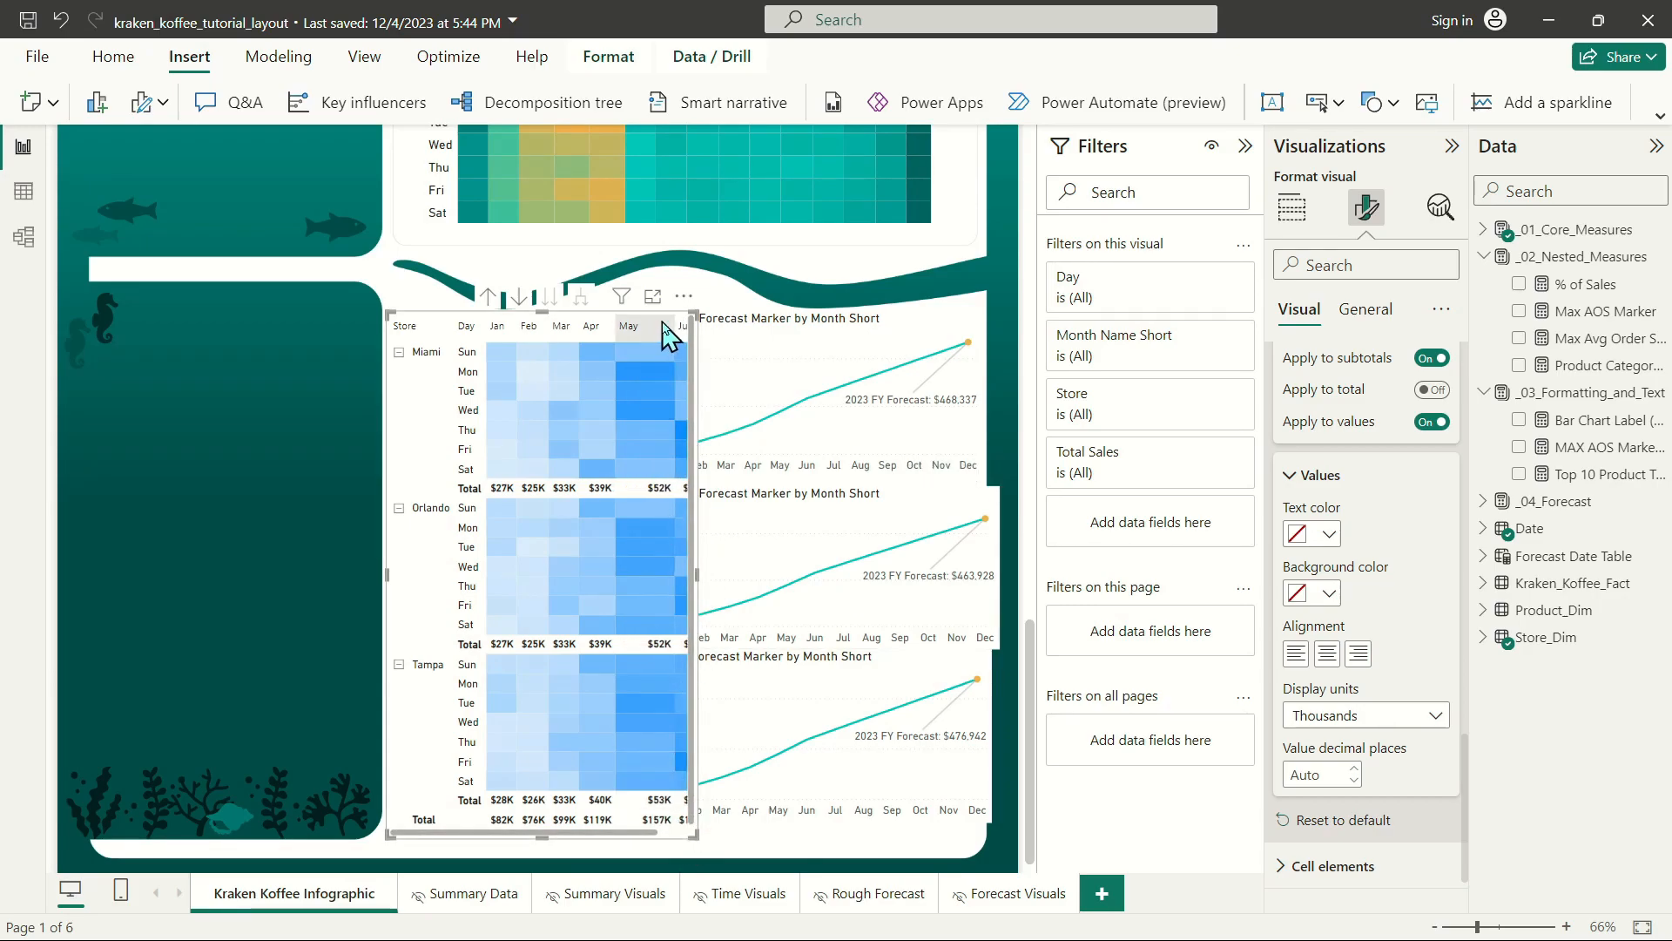
key(ctrl+z)
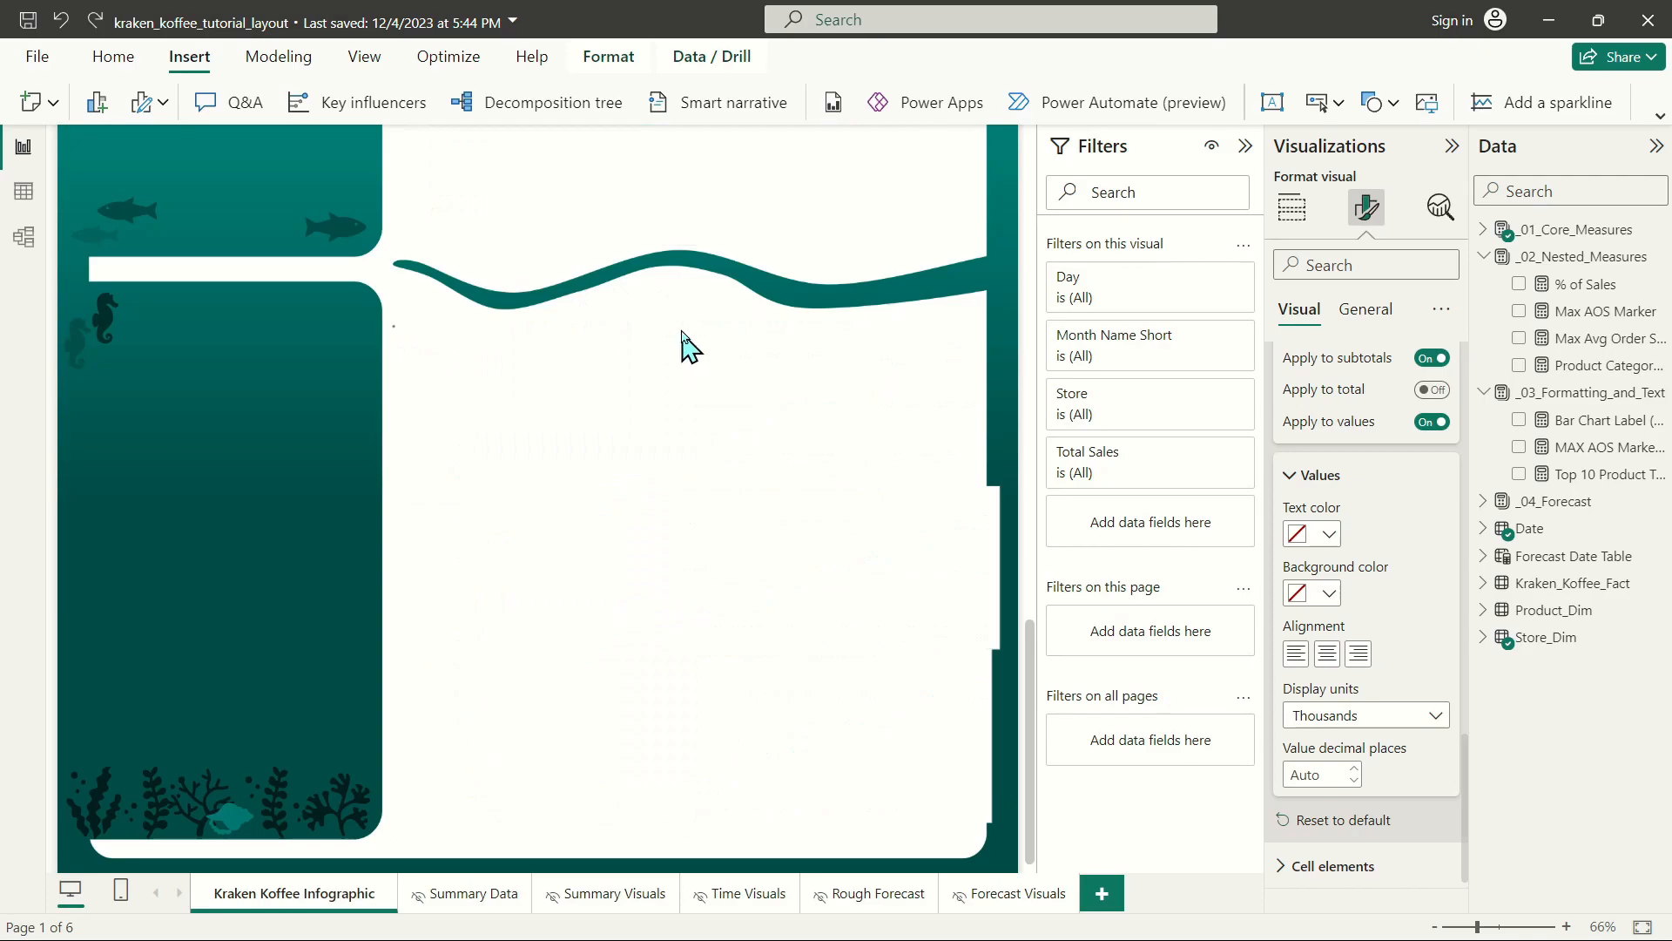
drag(545, 319, 570, 352)
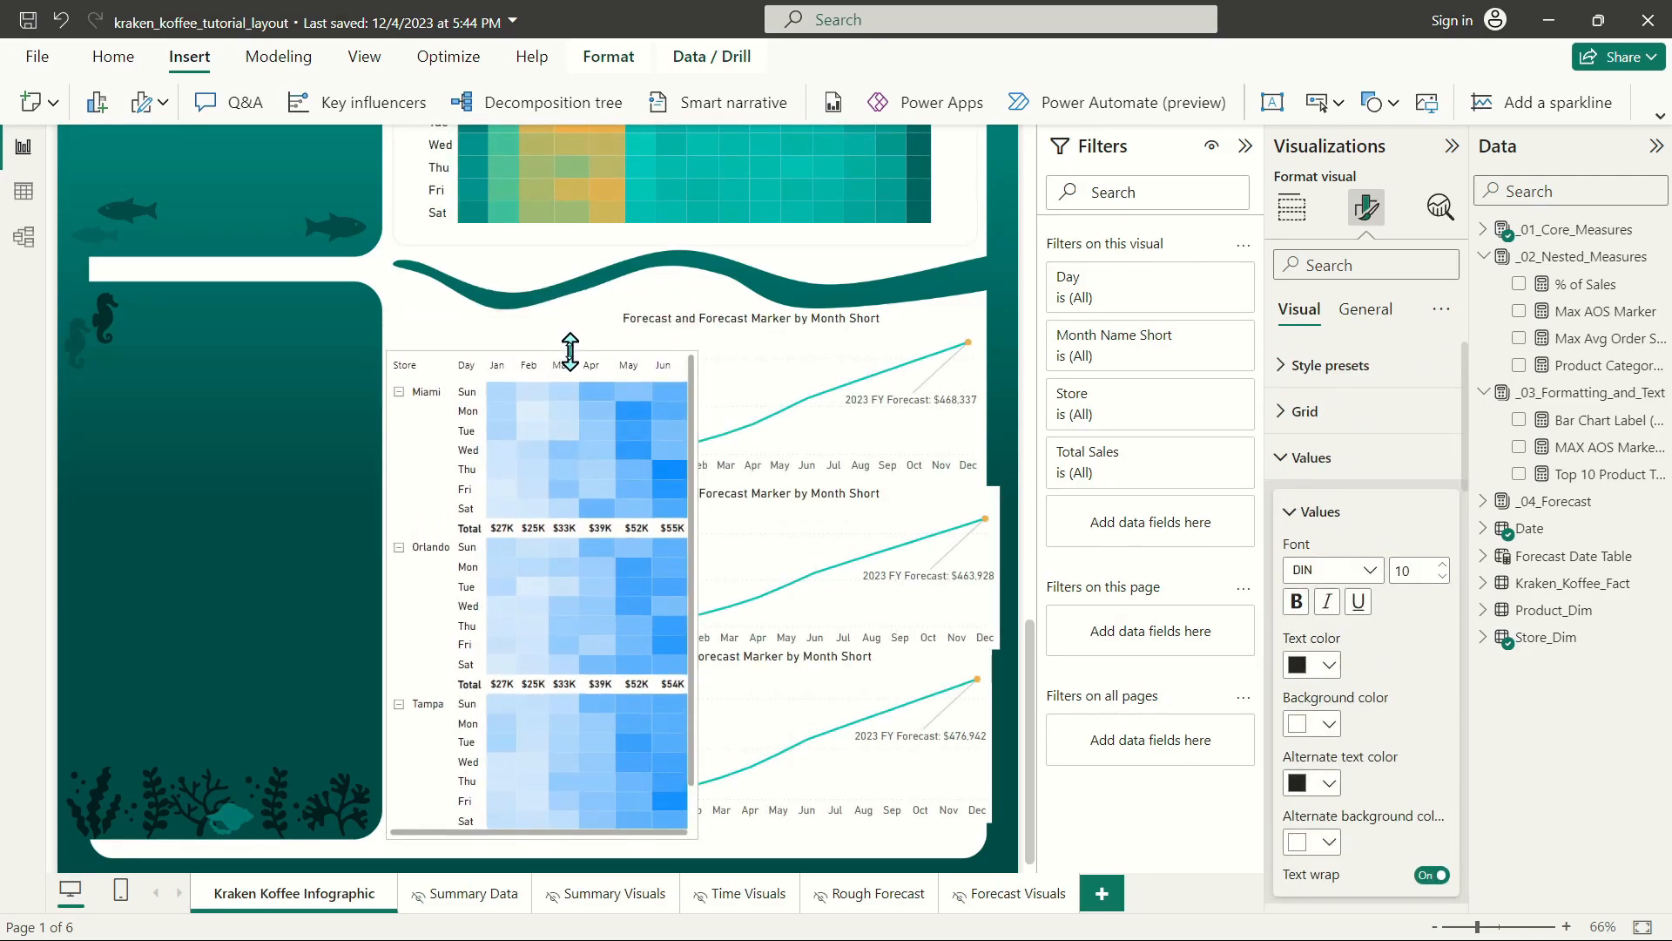
click(1365, 310)
click(1299, 310)
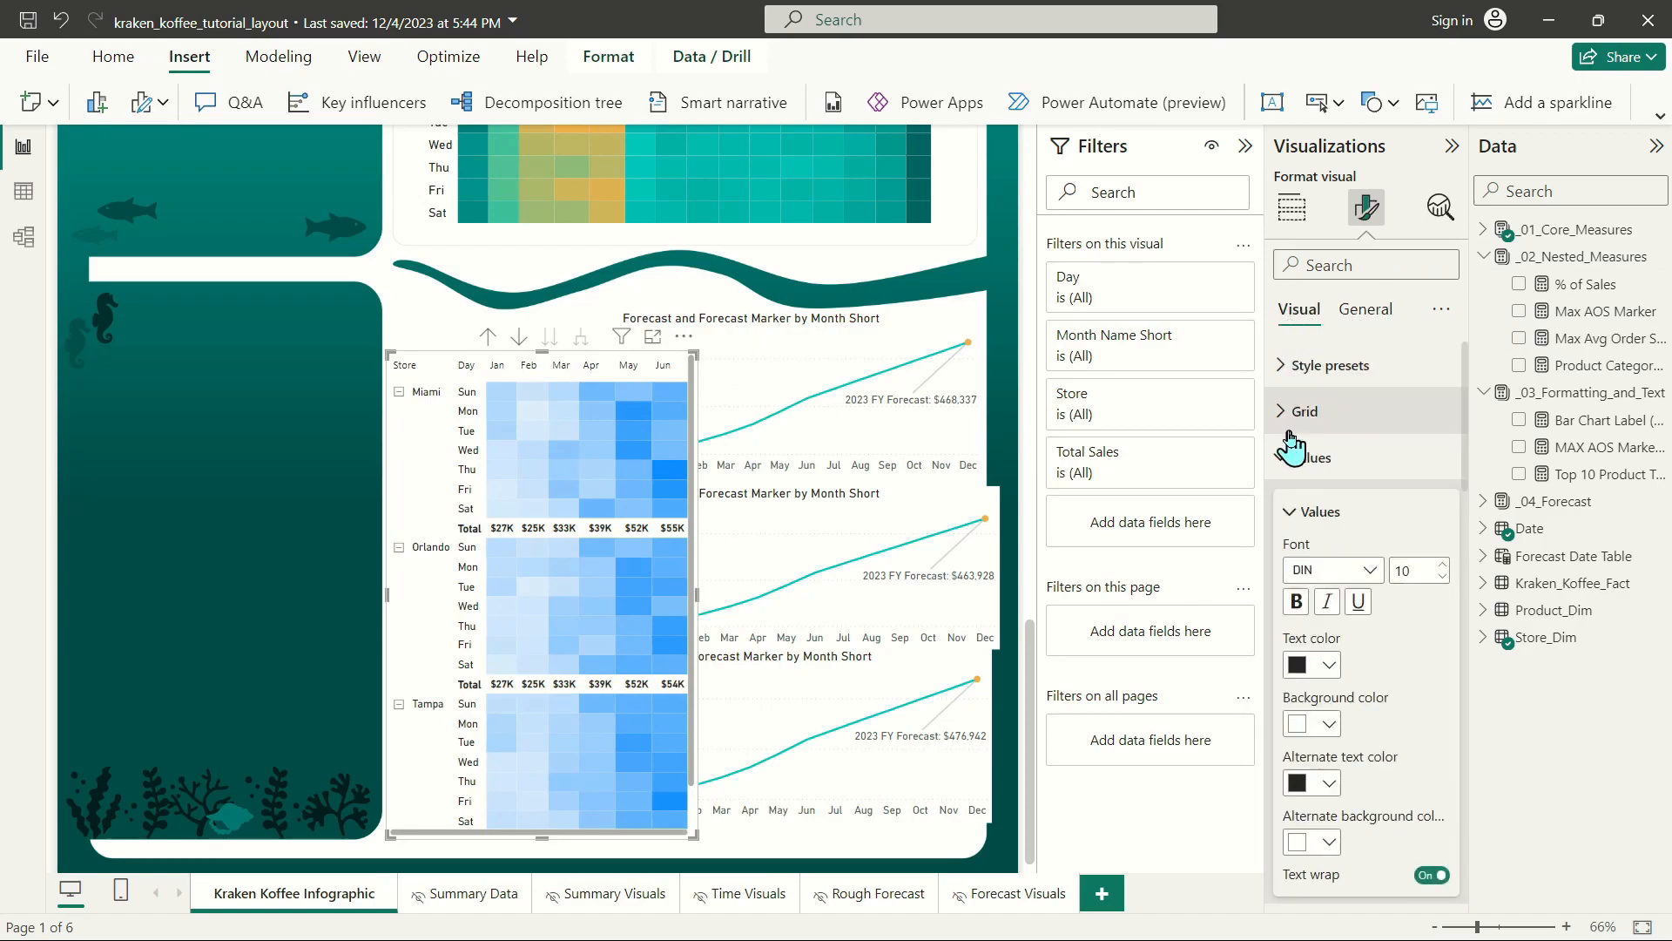
Set the store matrix's grid row padding to 3.
click(1291, 411)
click(1304, 746)
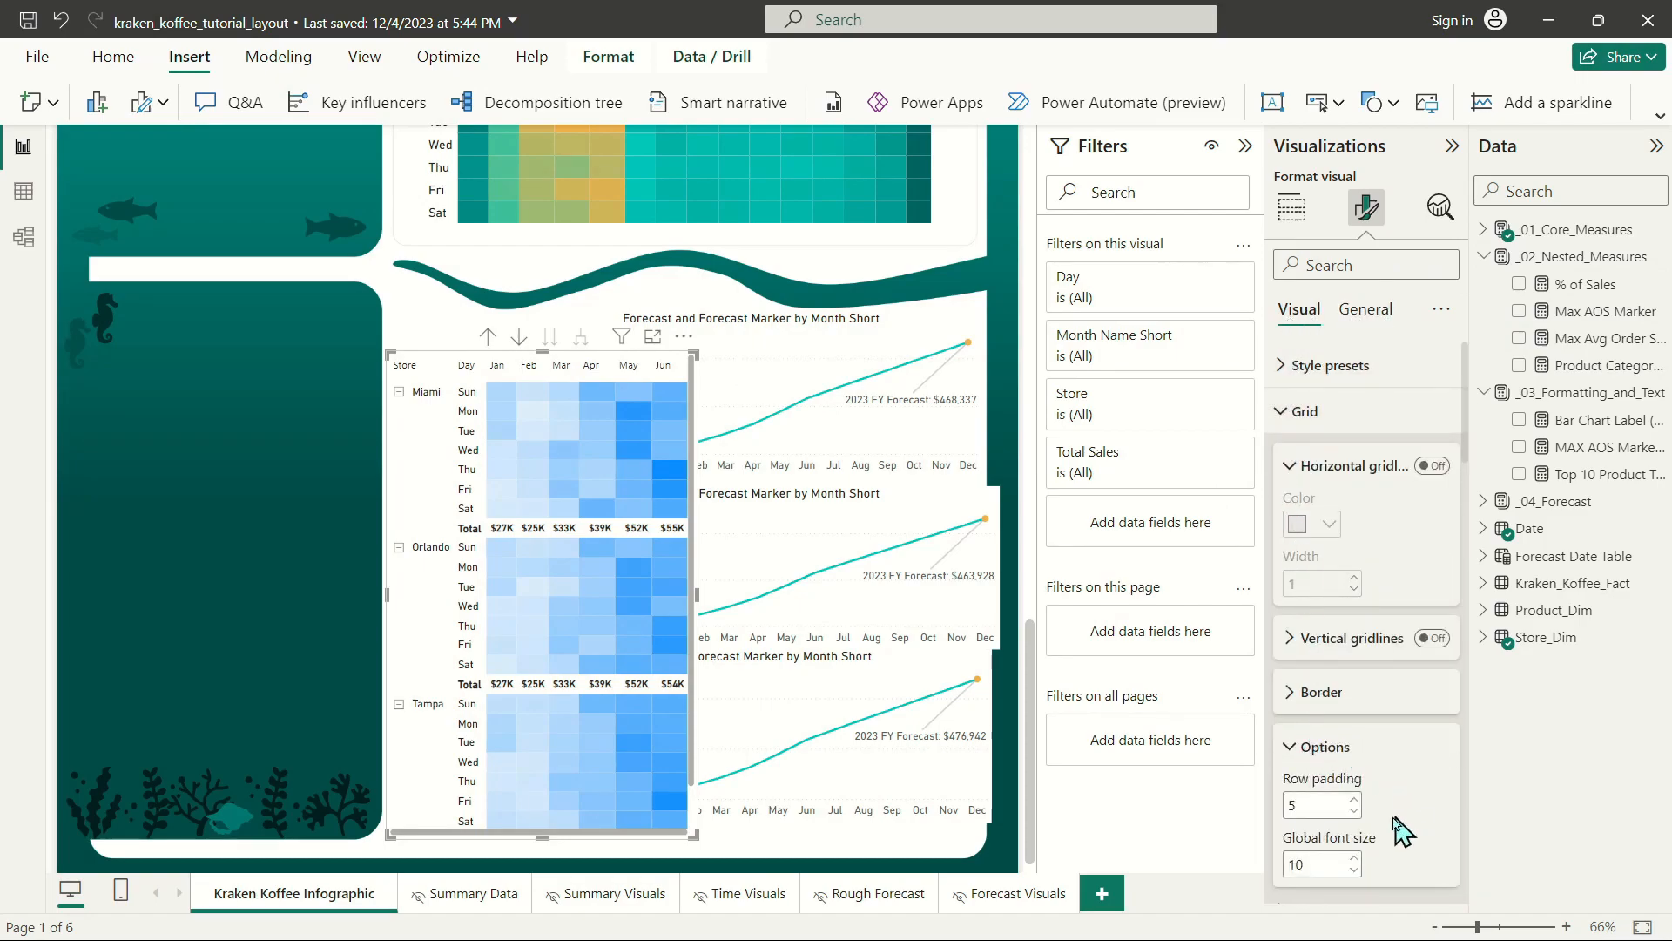
click(1355, 811)
click(1355, 811)
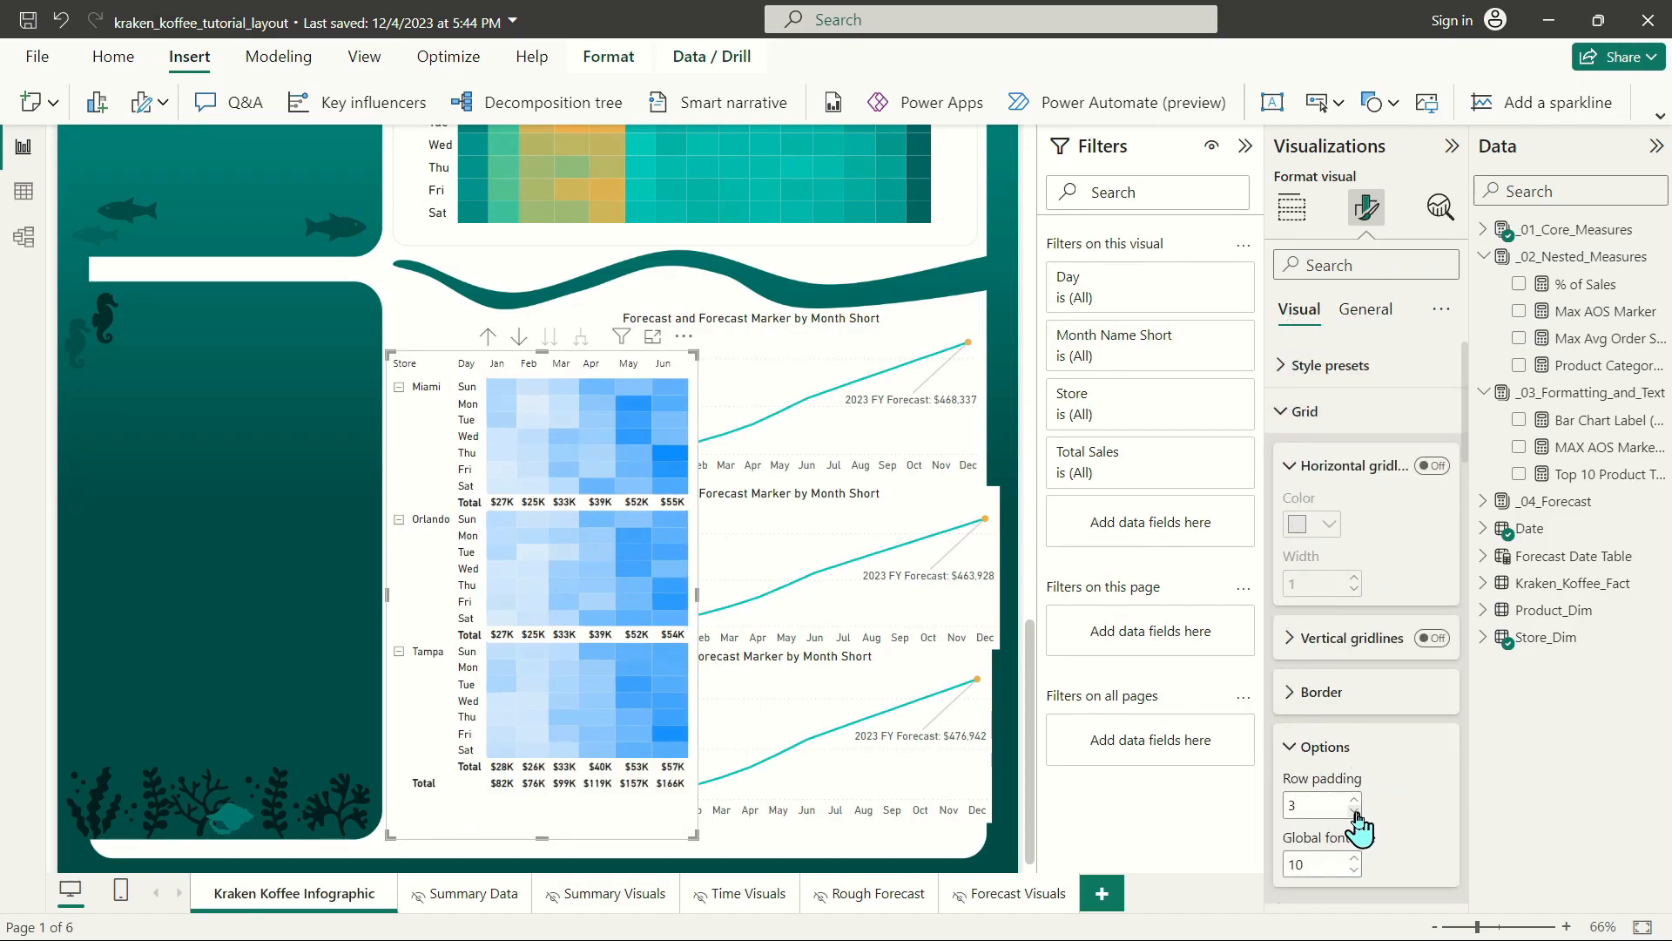
Shorten the store matrix to just below its grand total row and move it down within the bottom section.
drag(541, 838, 543, 806)
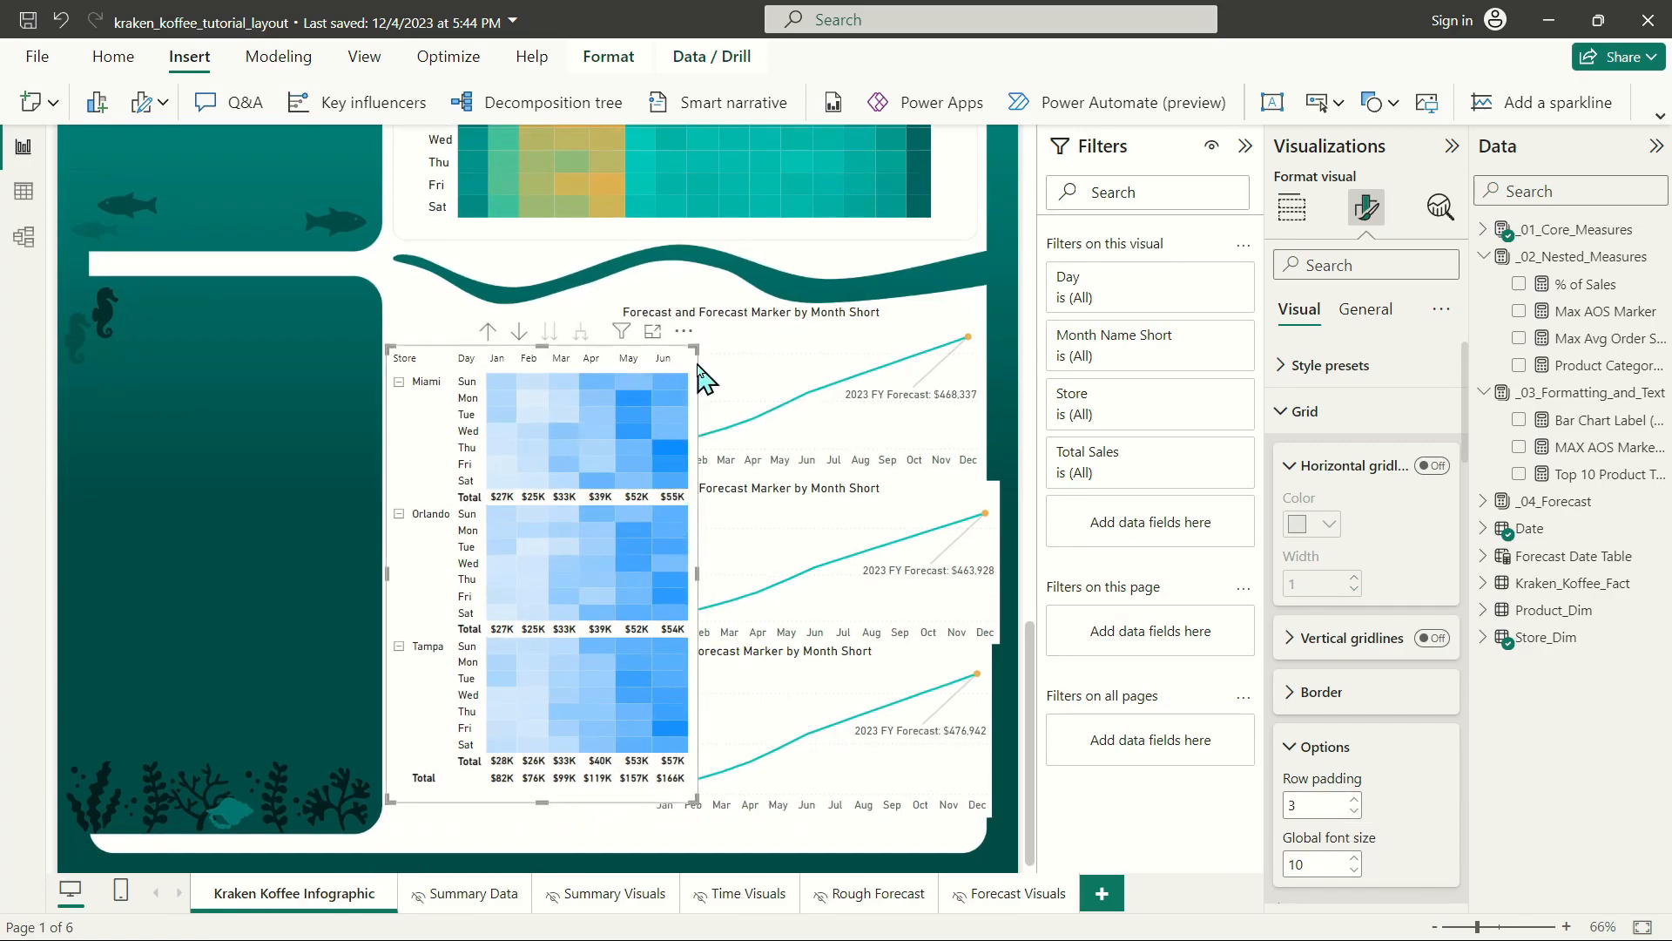
drag(701, 377, 695, 426)
click(1374, 313)
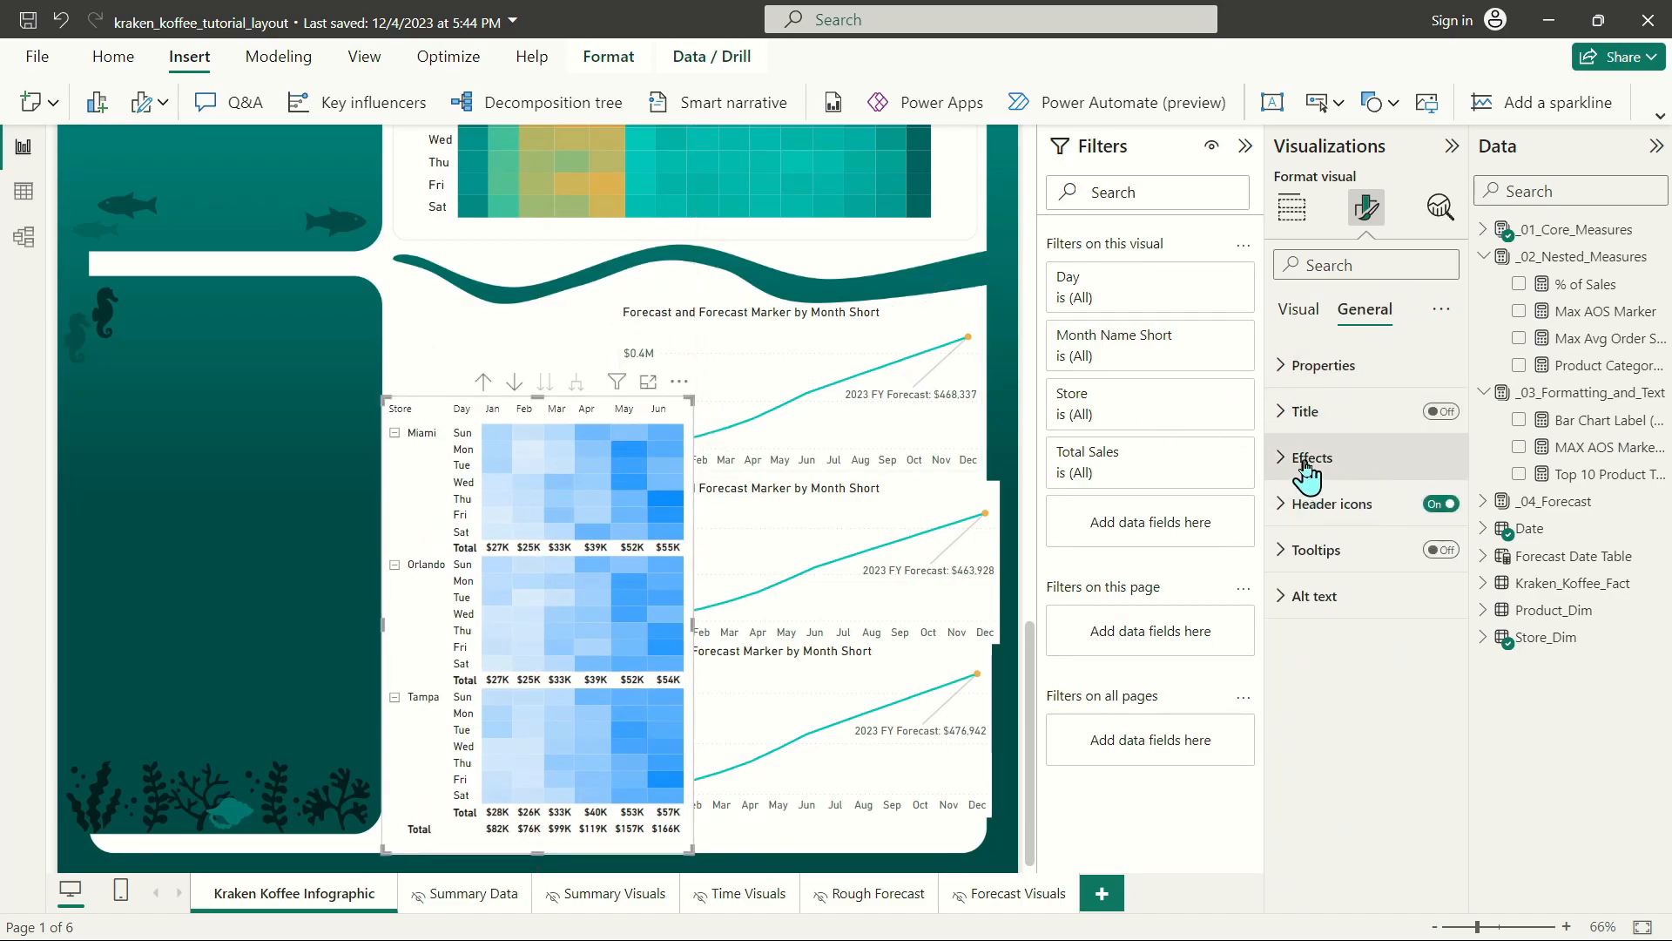
click(1306, 460)
click(1303, 461)
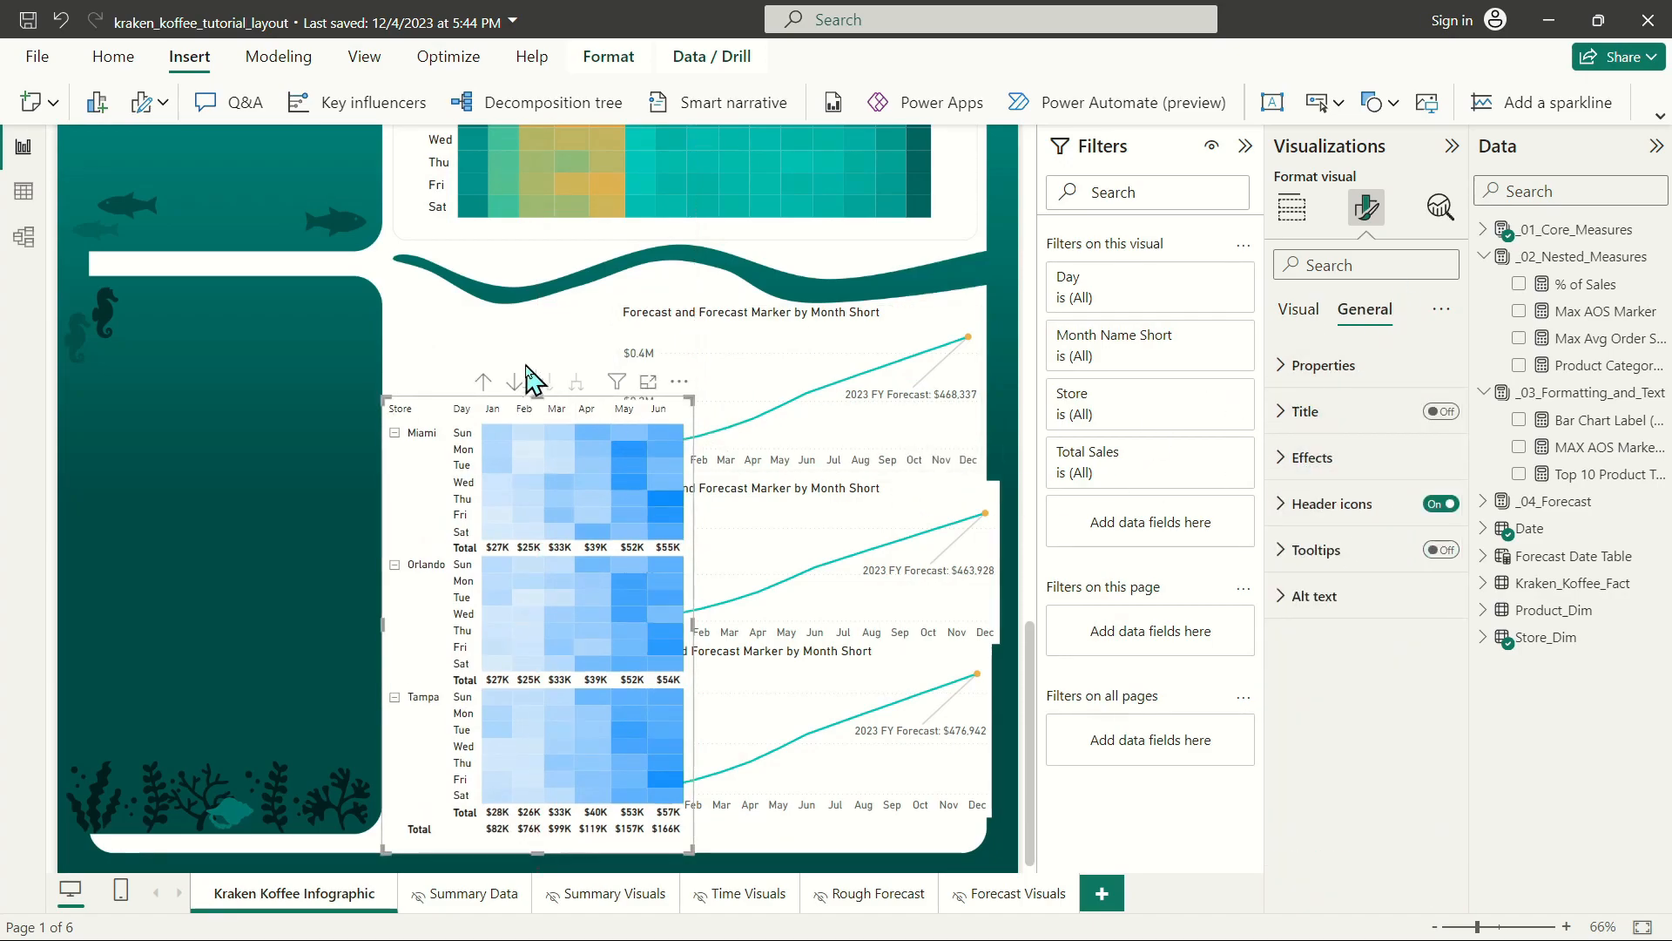
Set the store matrix's grid row padding to 4.
click(1313, 329)
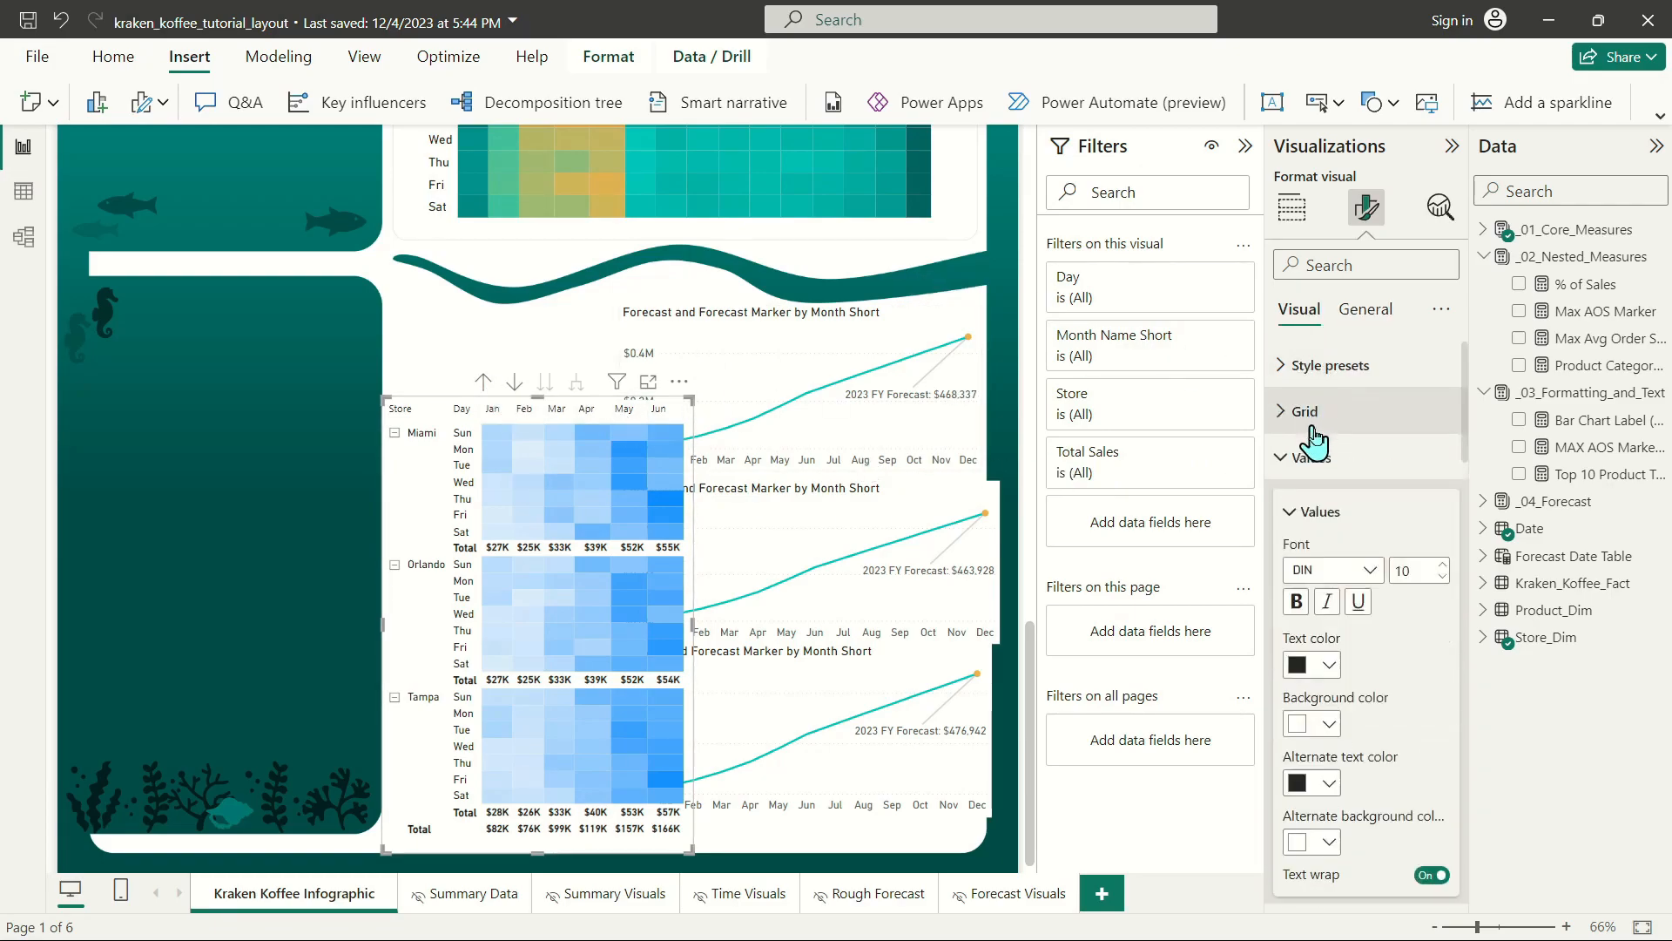
scroll(1341, 671, down, 3)
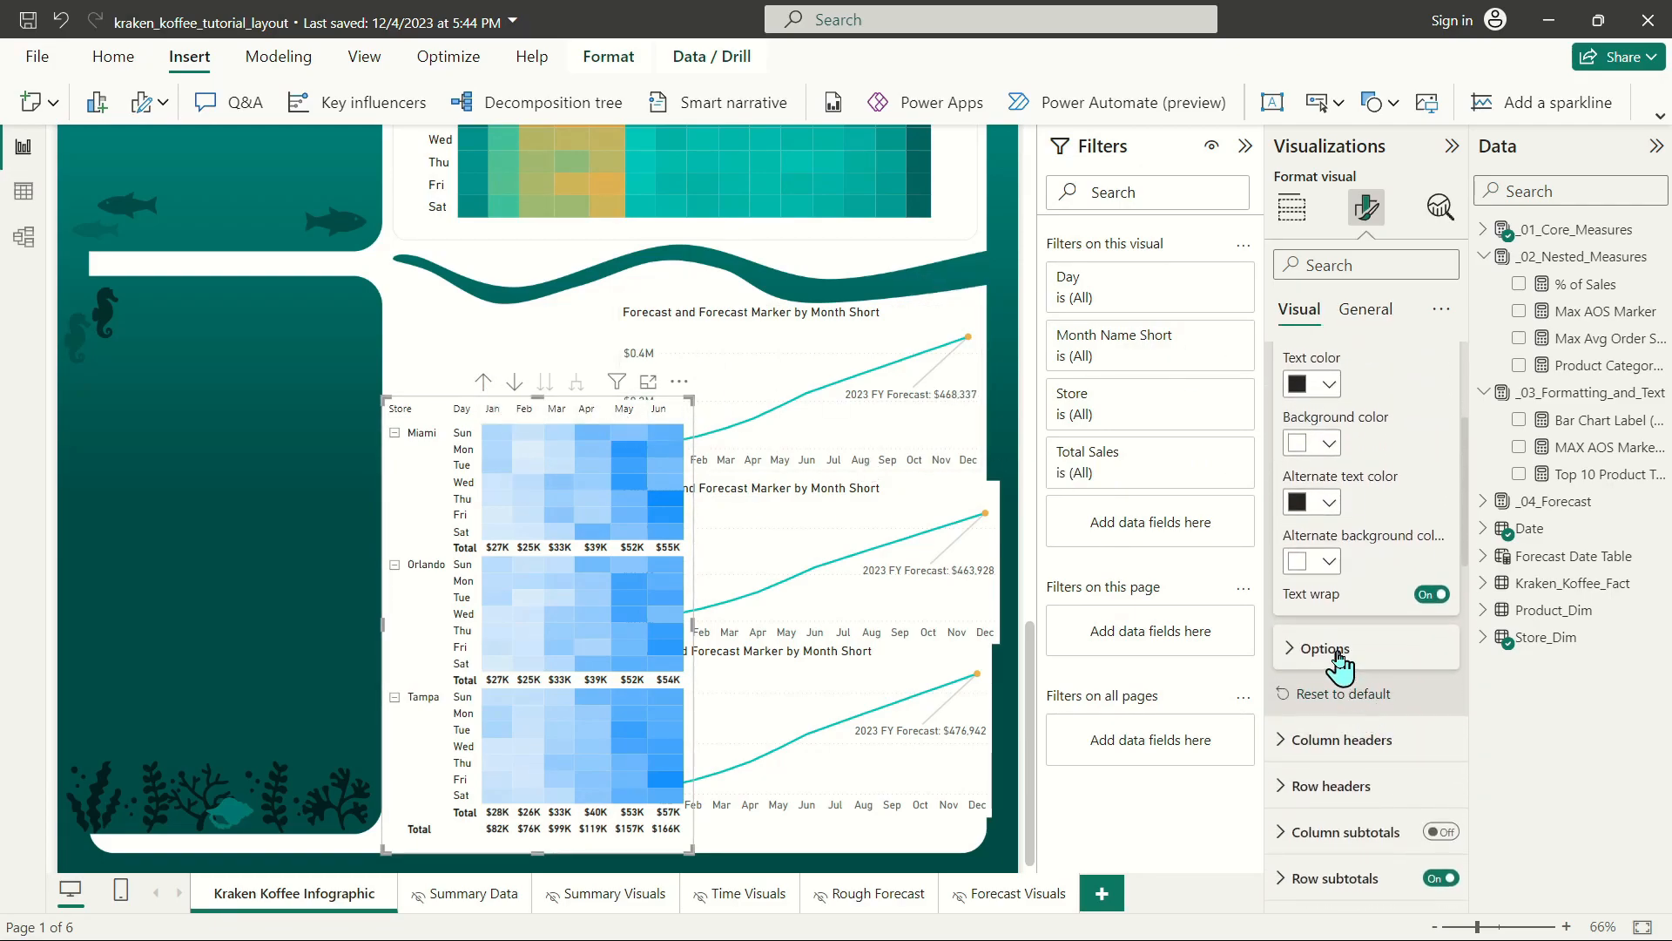
click(1346, 667)
scroll(1355, 644, up, 3)
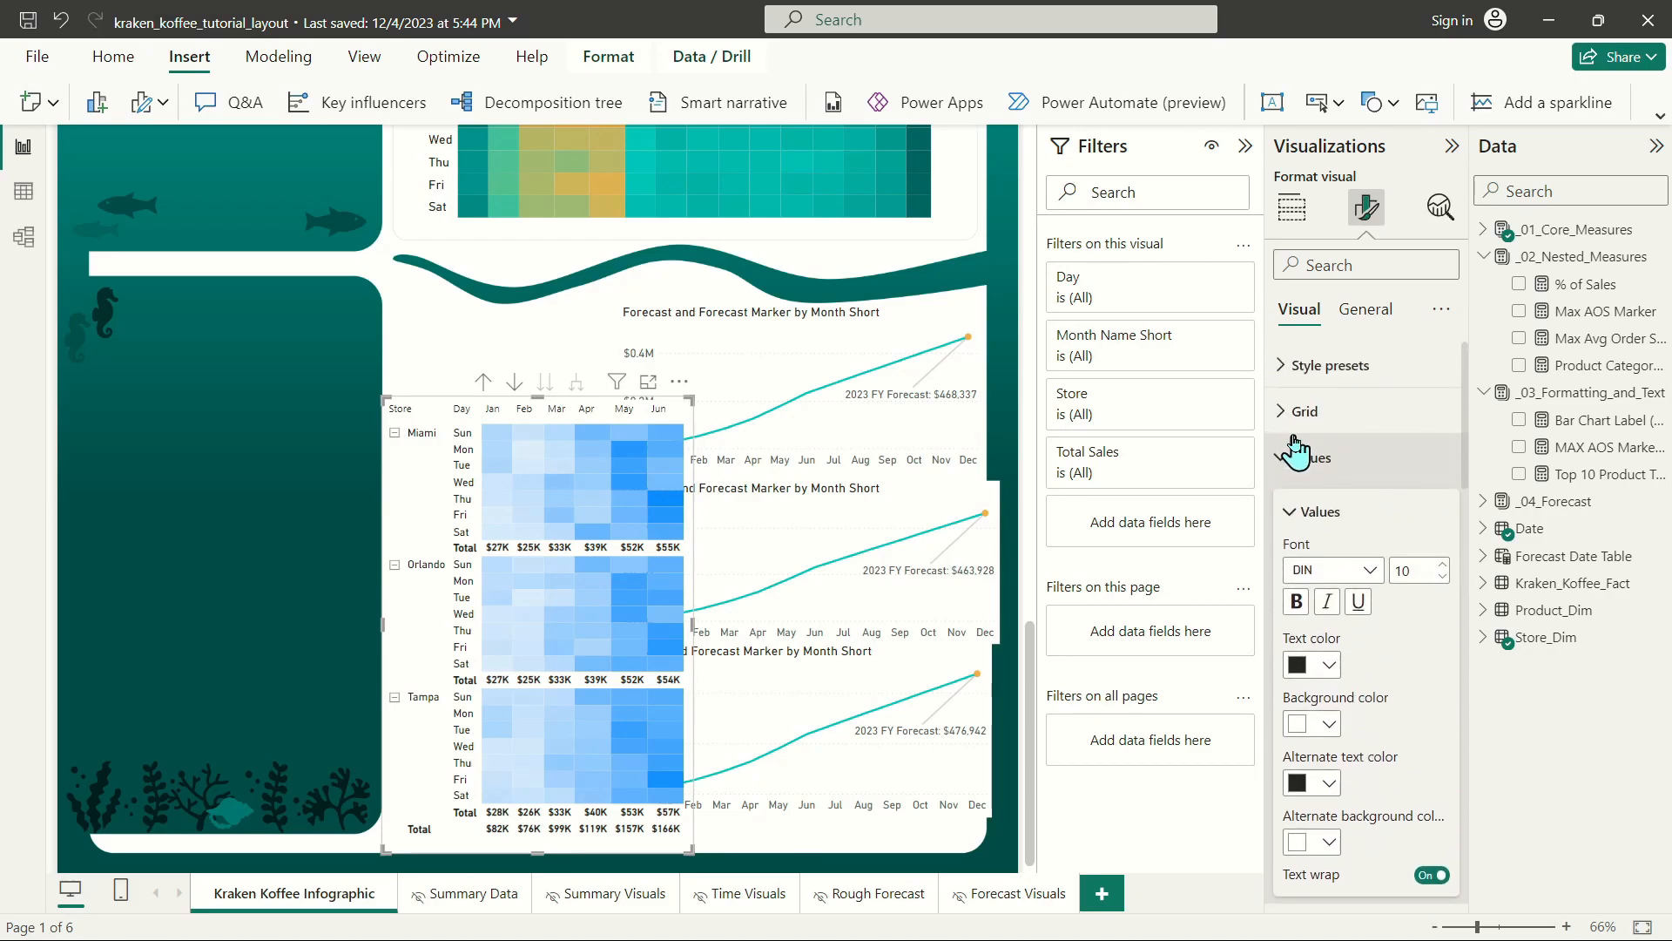
click(1305, 411)
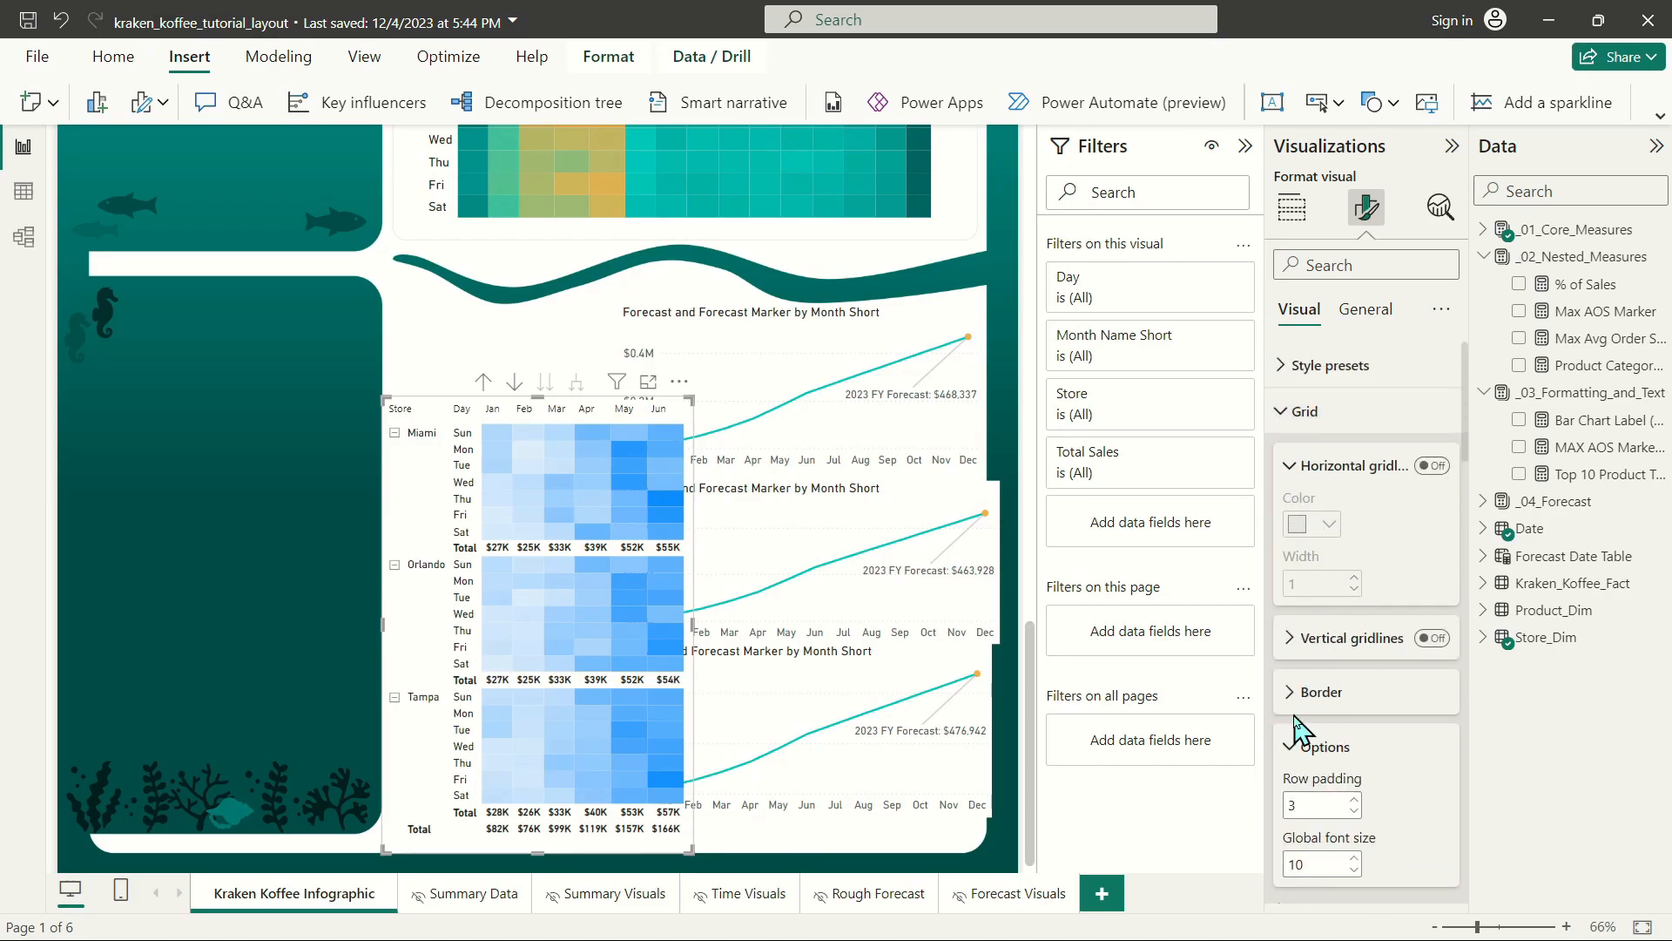
click(1355, 799)
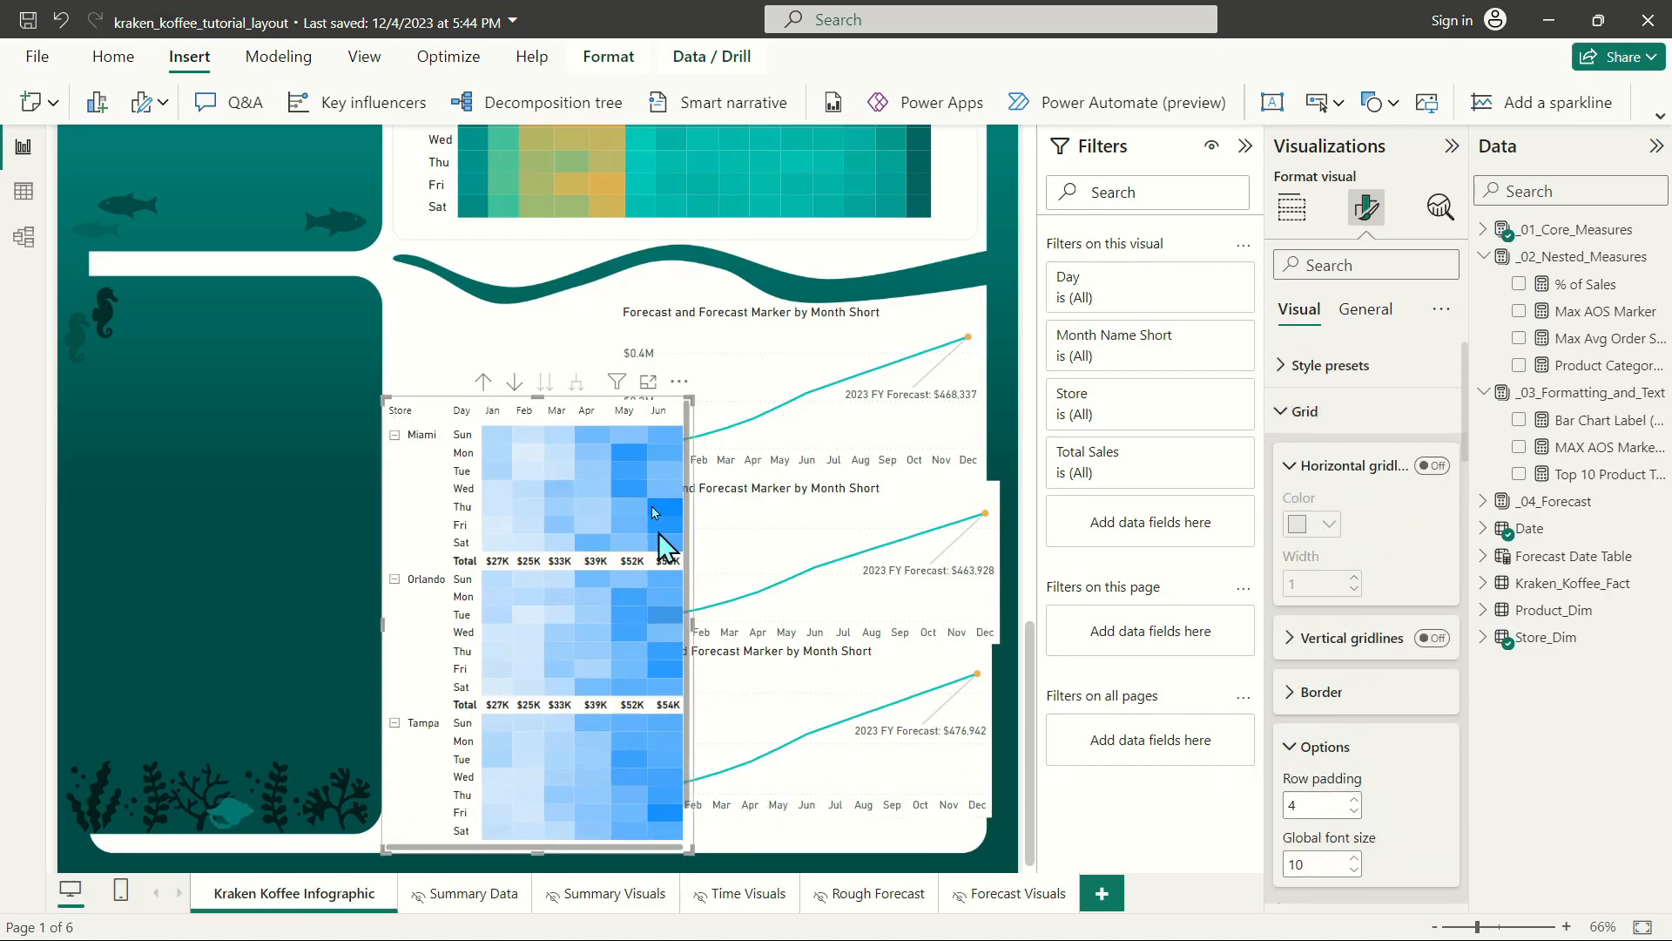
Move the store matrix up slightly and lower its bottom edge so that all rows down to the grand total fit.
drag(545, 397, 550, 368)
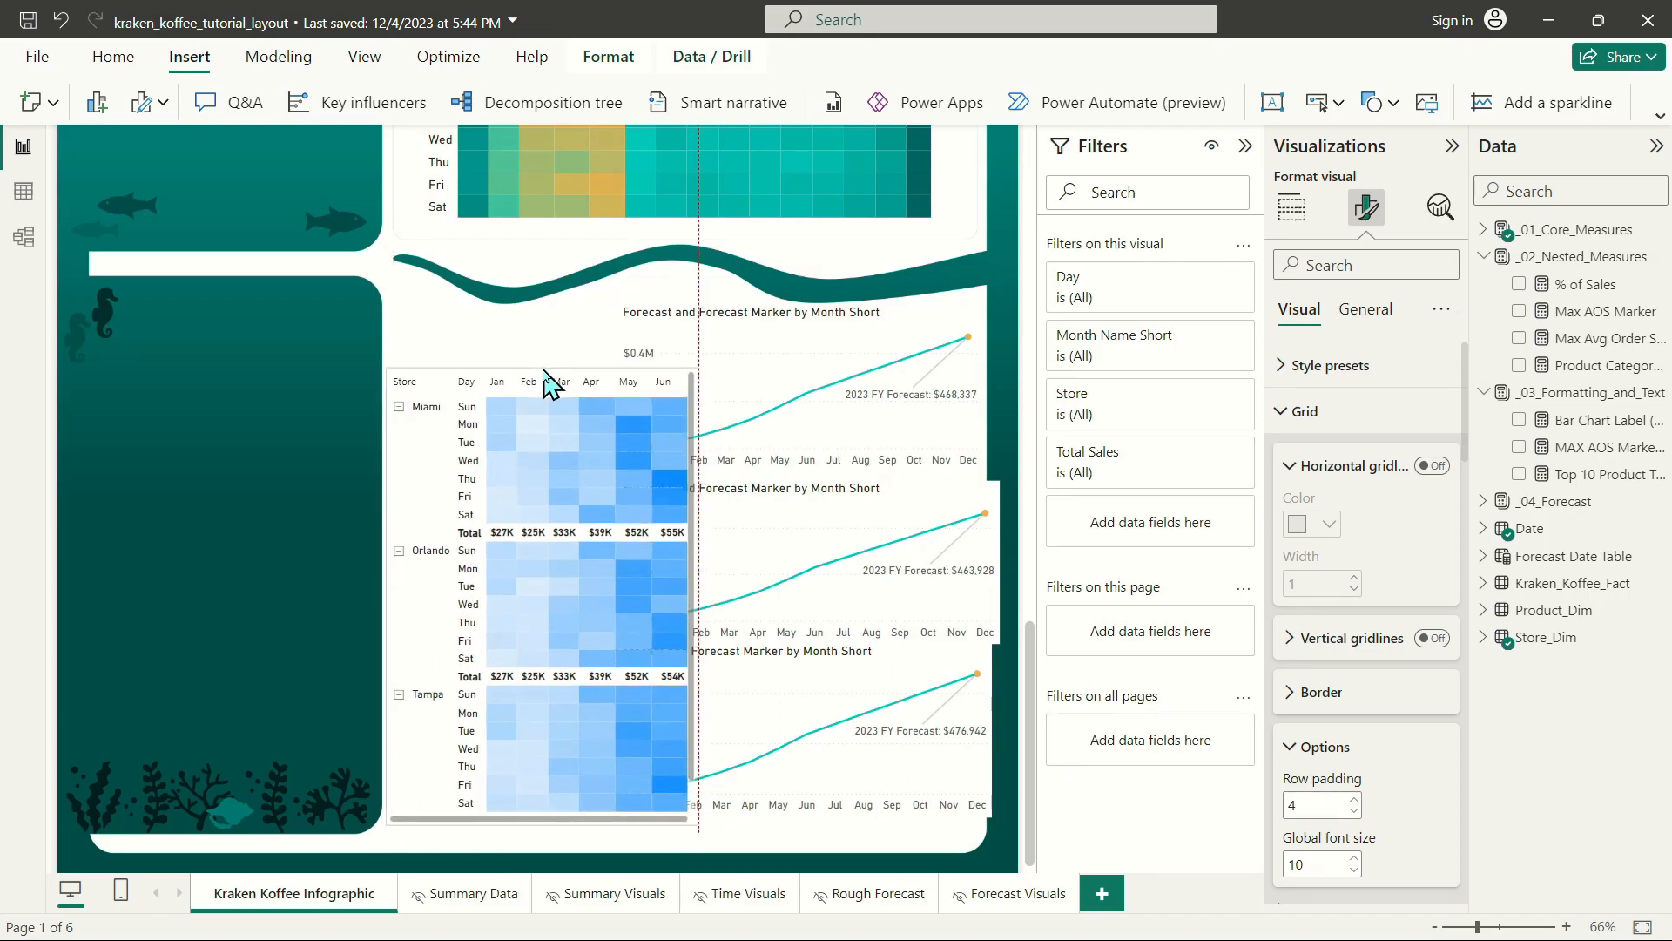
drag(695, 819, 695, 858)
click(1363, 312)
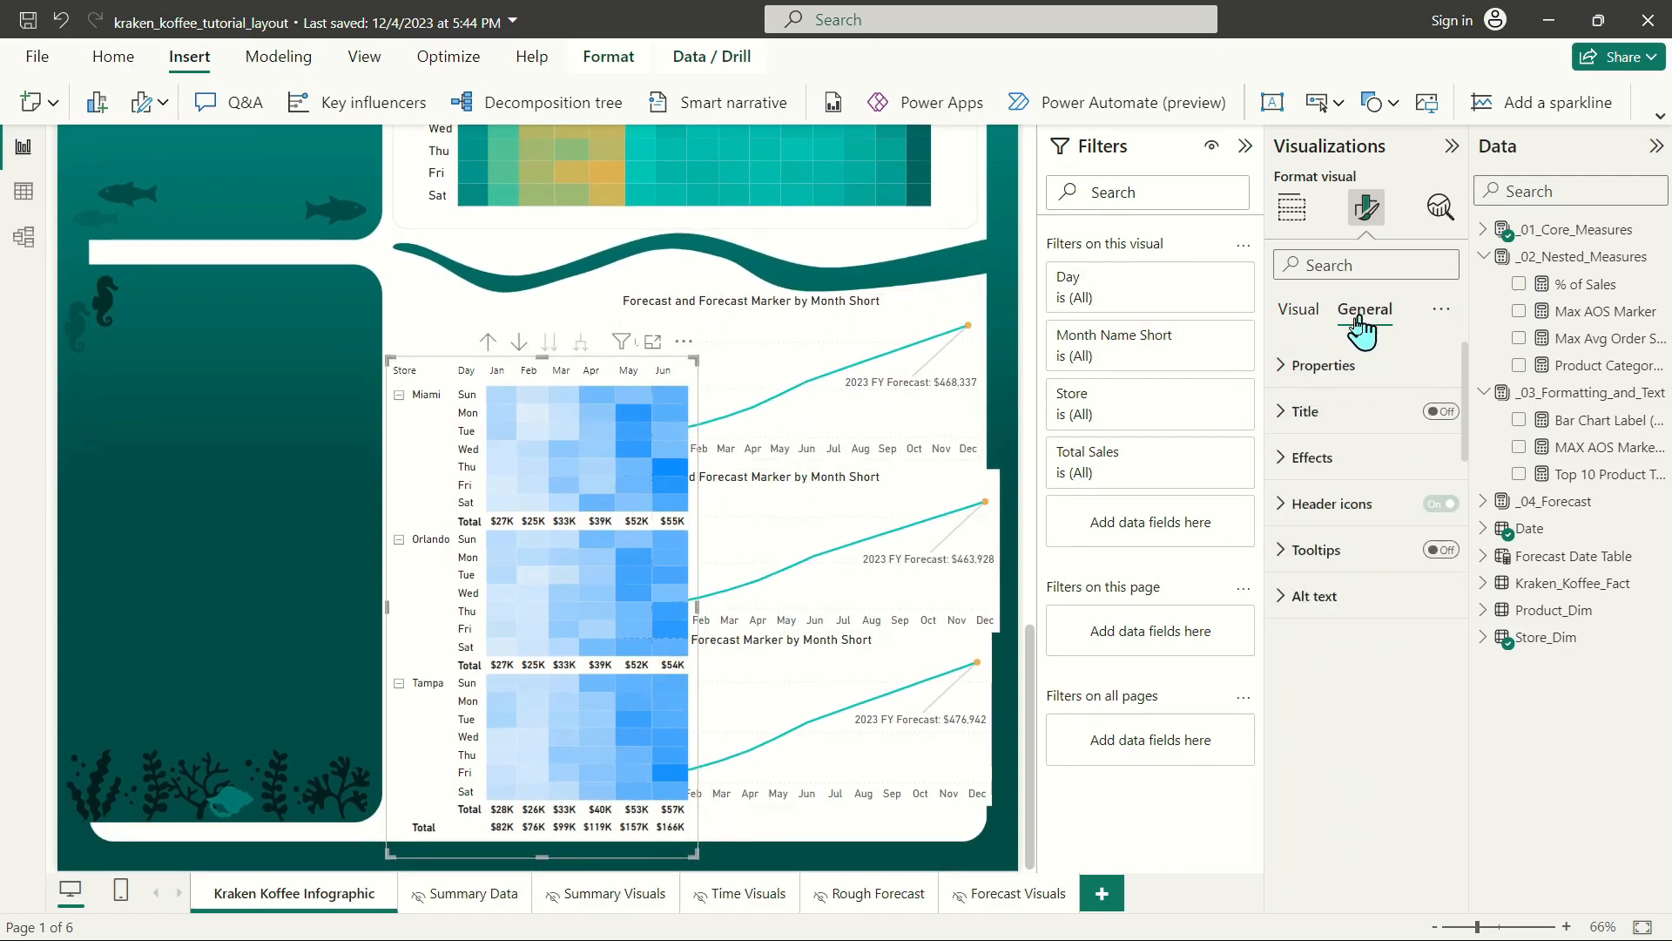
click(1297, 313)
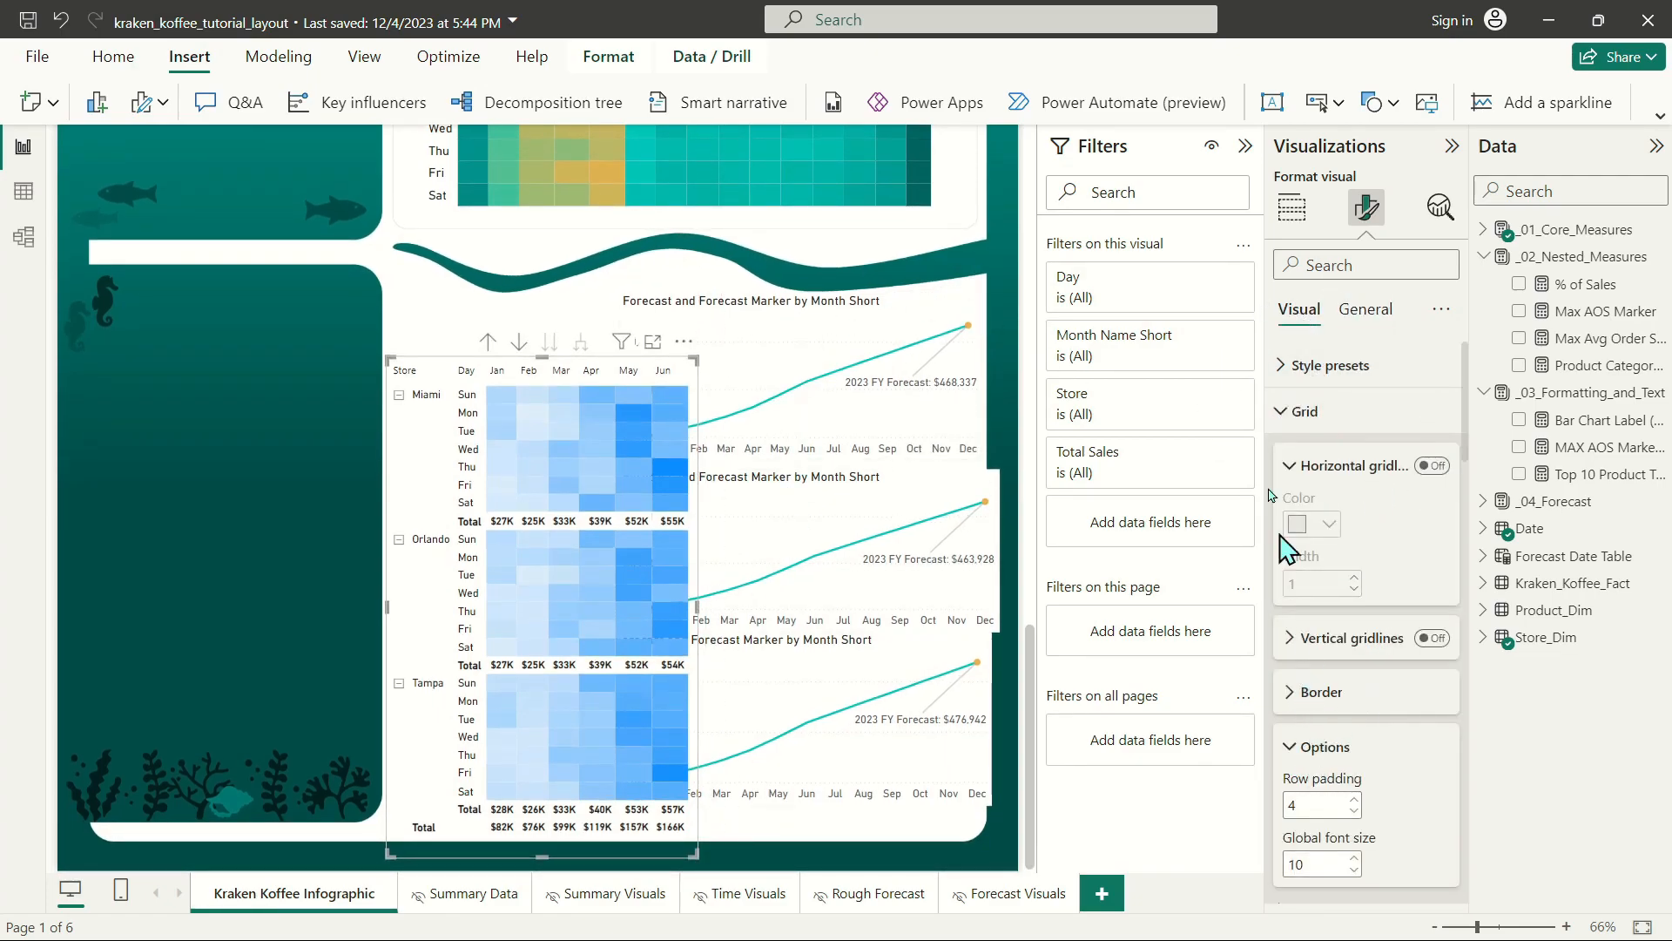
Add a middle color to the background gradient of the matrix's Total Sales cells and make its minimum color dark teal.
click(1289, 414)
click(1304, 458)
click(1285, 736)
scroll(1301, 609, down, 5)
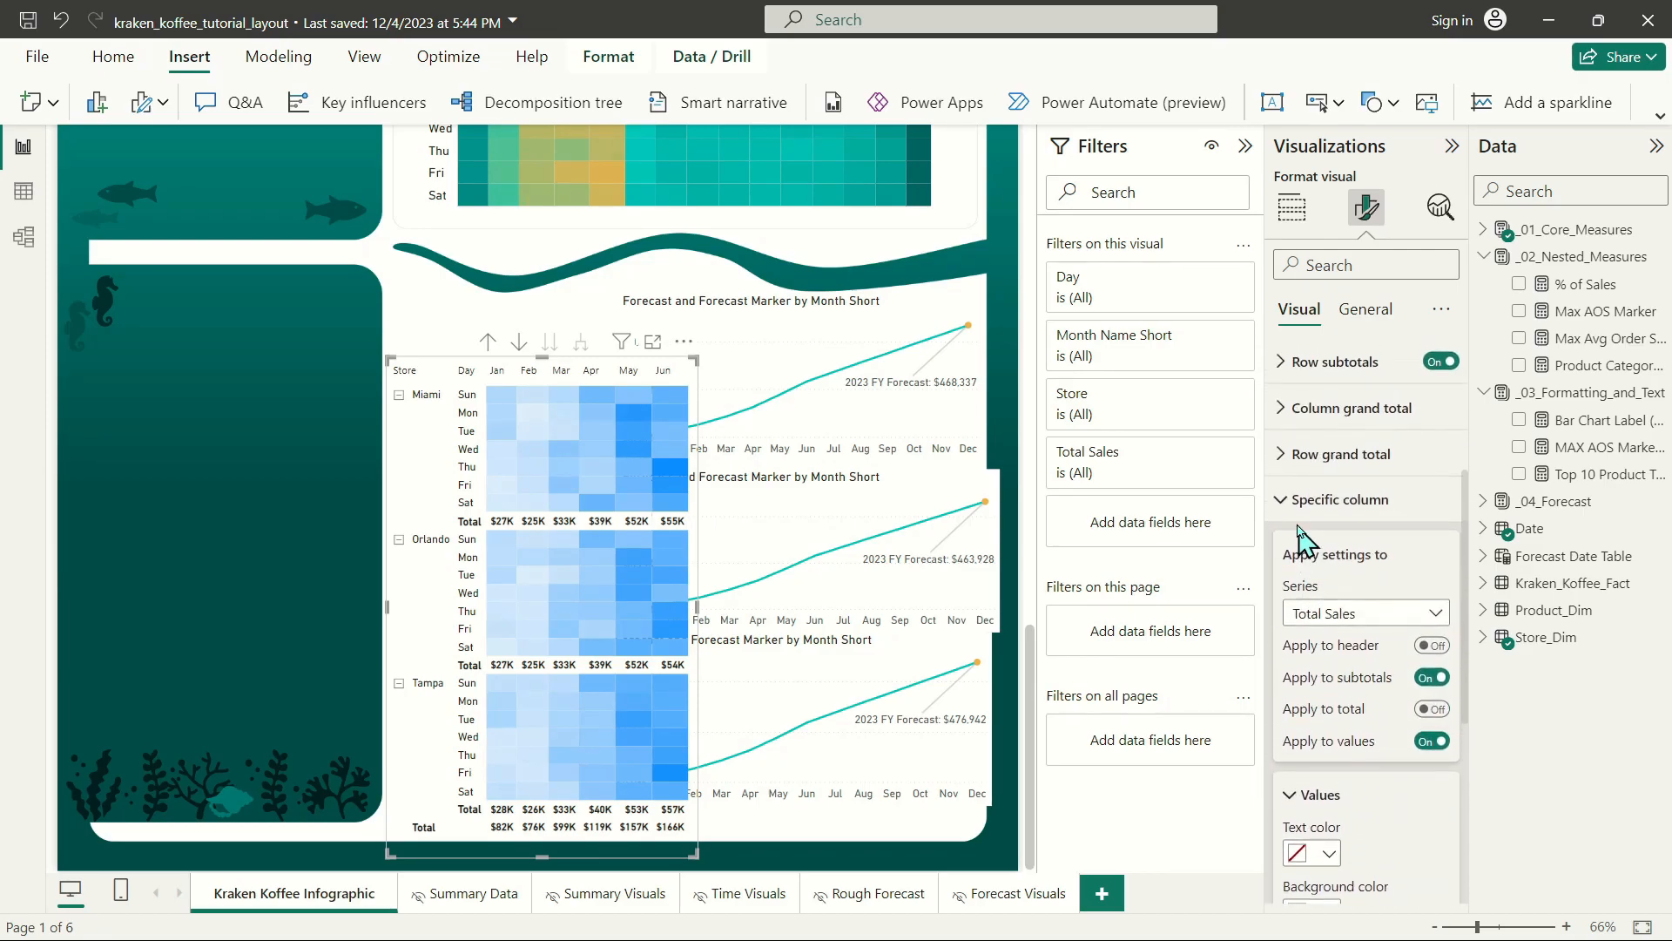
click(1304, 500)
click(1332, 834)
scroll(1335, 801, down, 2)
scroll(1337, 812, down, 1)
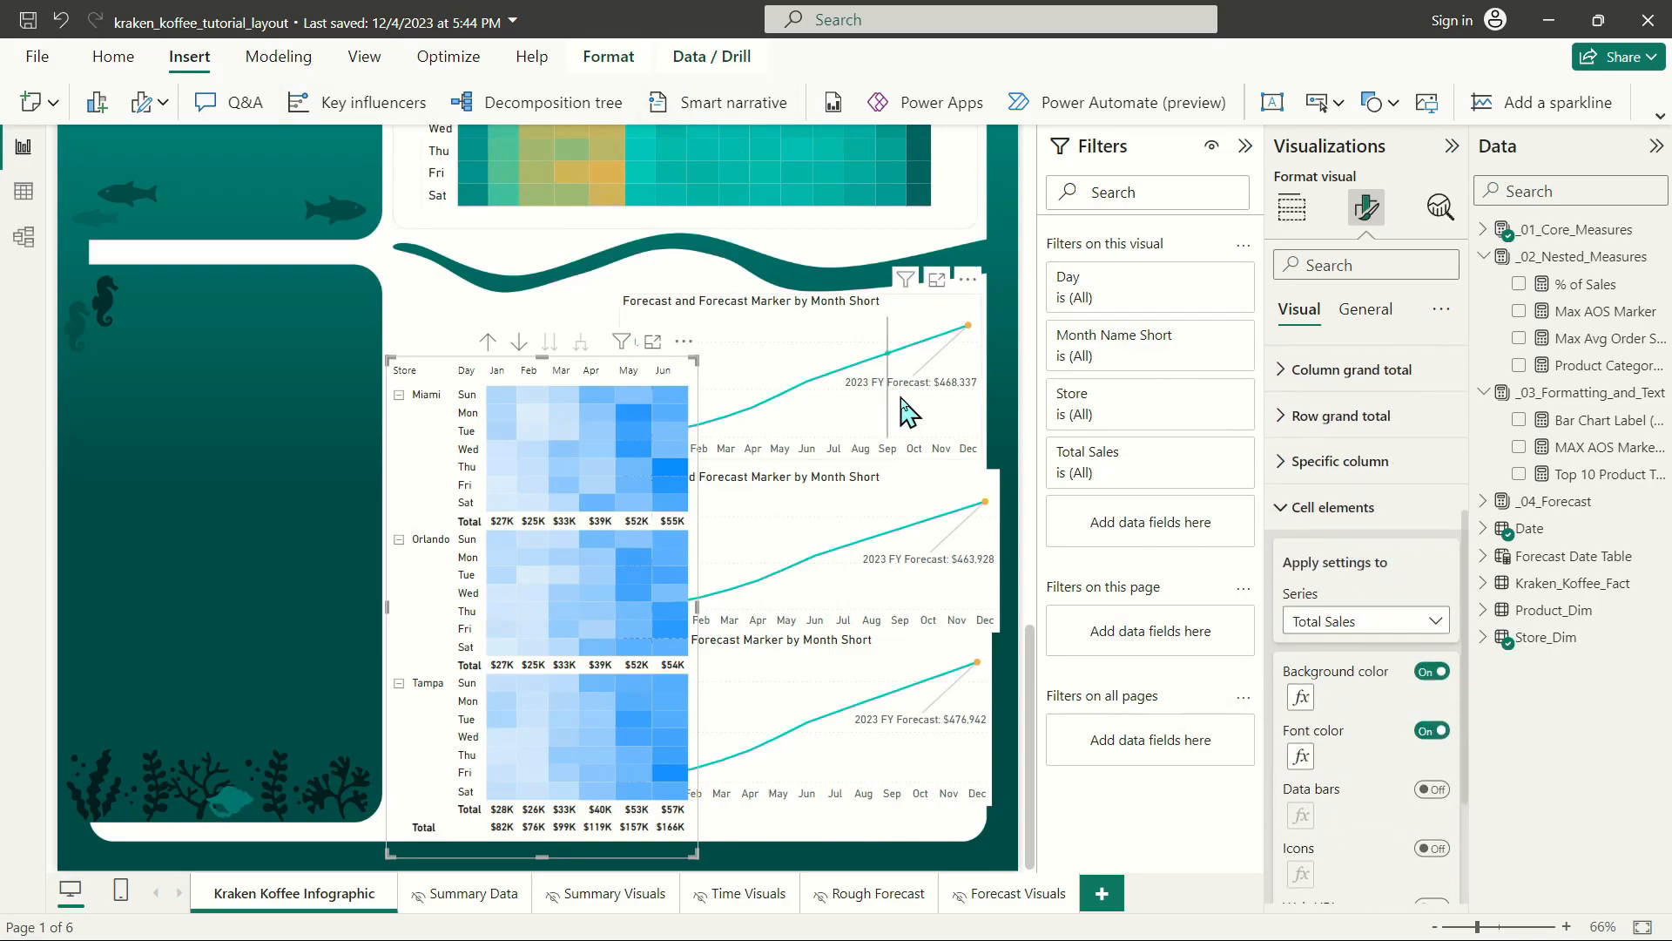
scroll(634, 474, up, 4)
scroll(712, 800, down, 4)
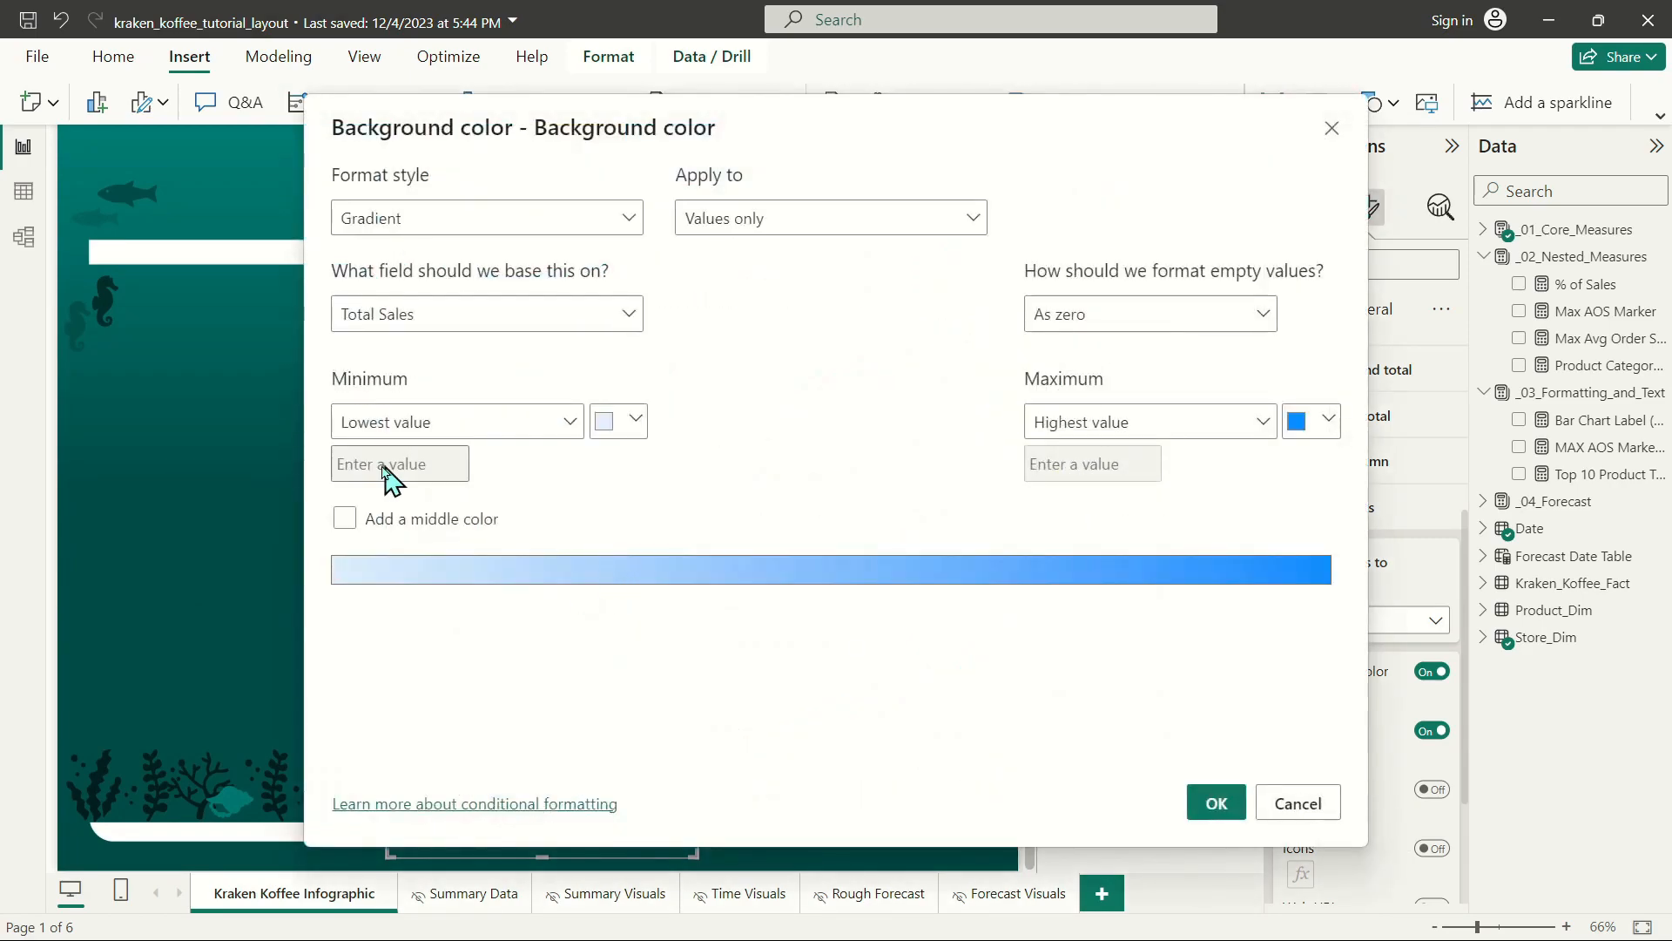
click(344, 518)
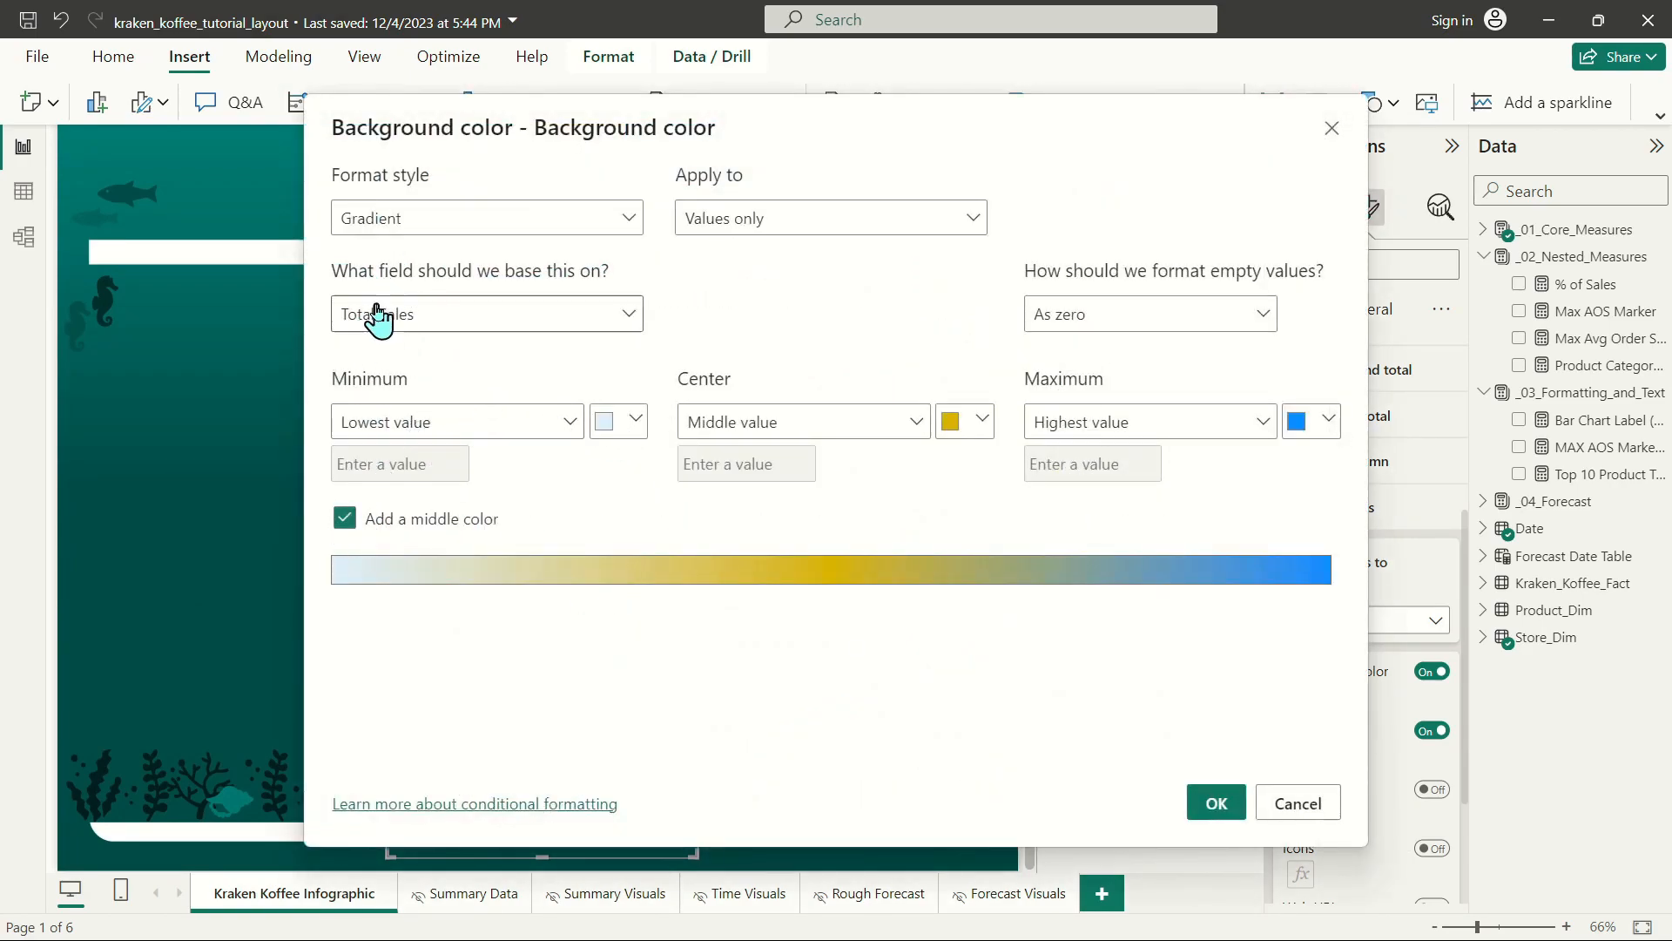
click(635, 422)
click(681, 659)
Make the background gradient's center color bright teal and its maximum color orange, and apply the gradient.
click(952, 421)
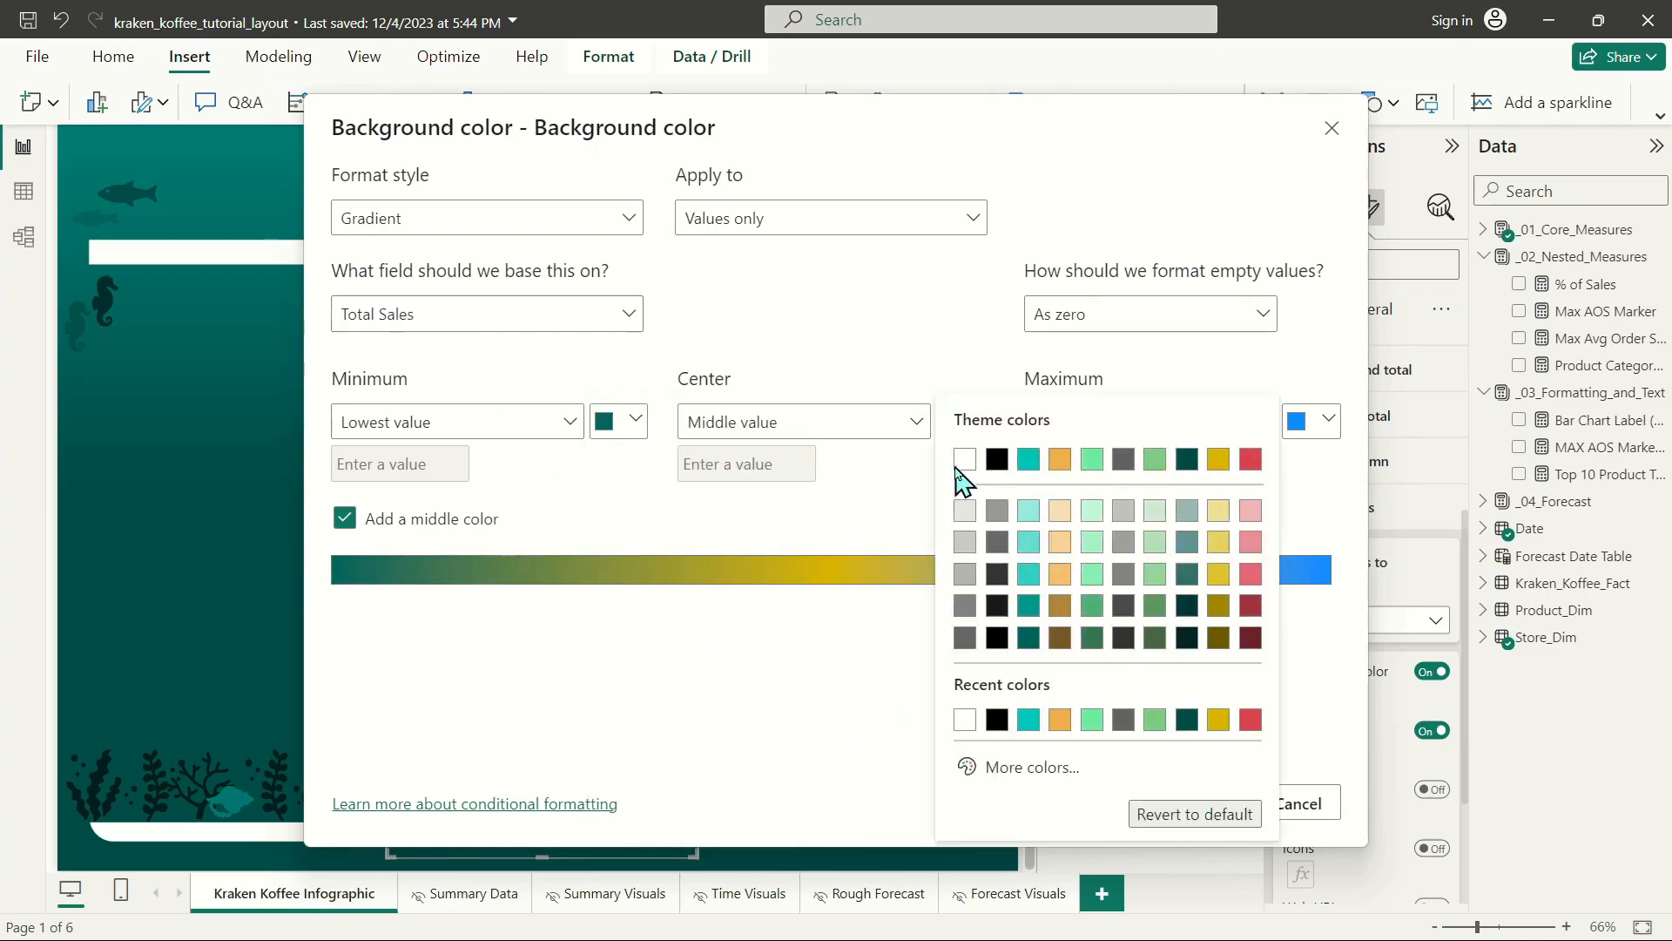
click(1034, 460)
click(1327, 420)
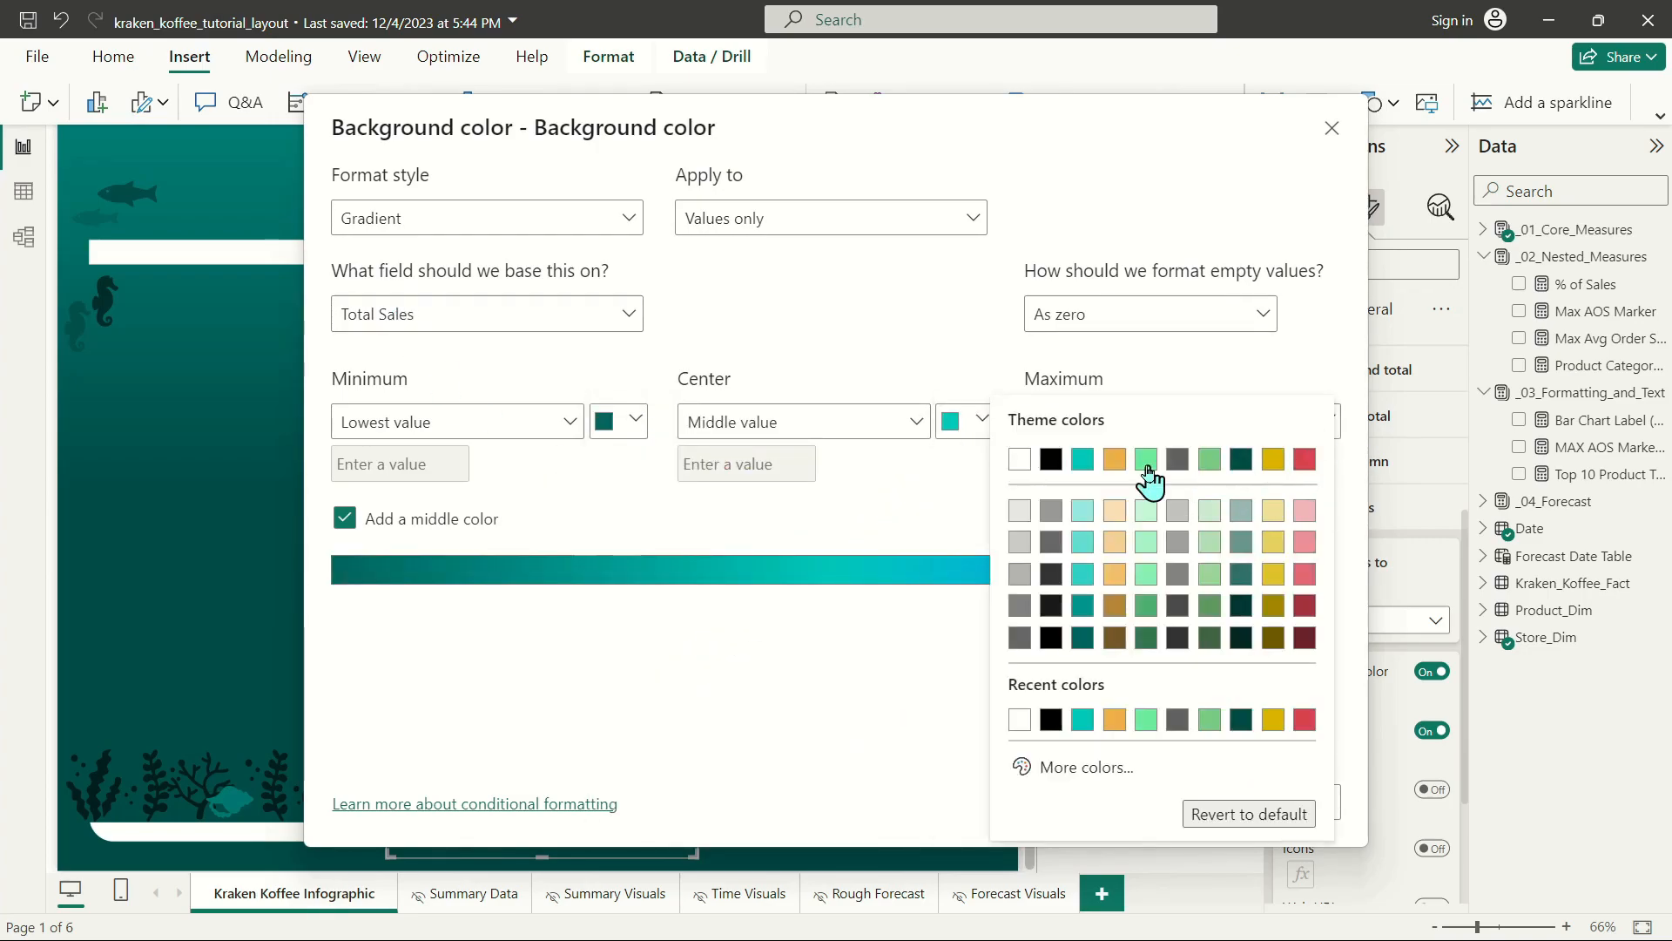
click(1120, 475)
click(1216, 802)
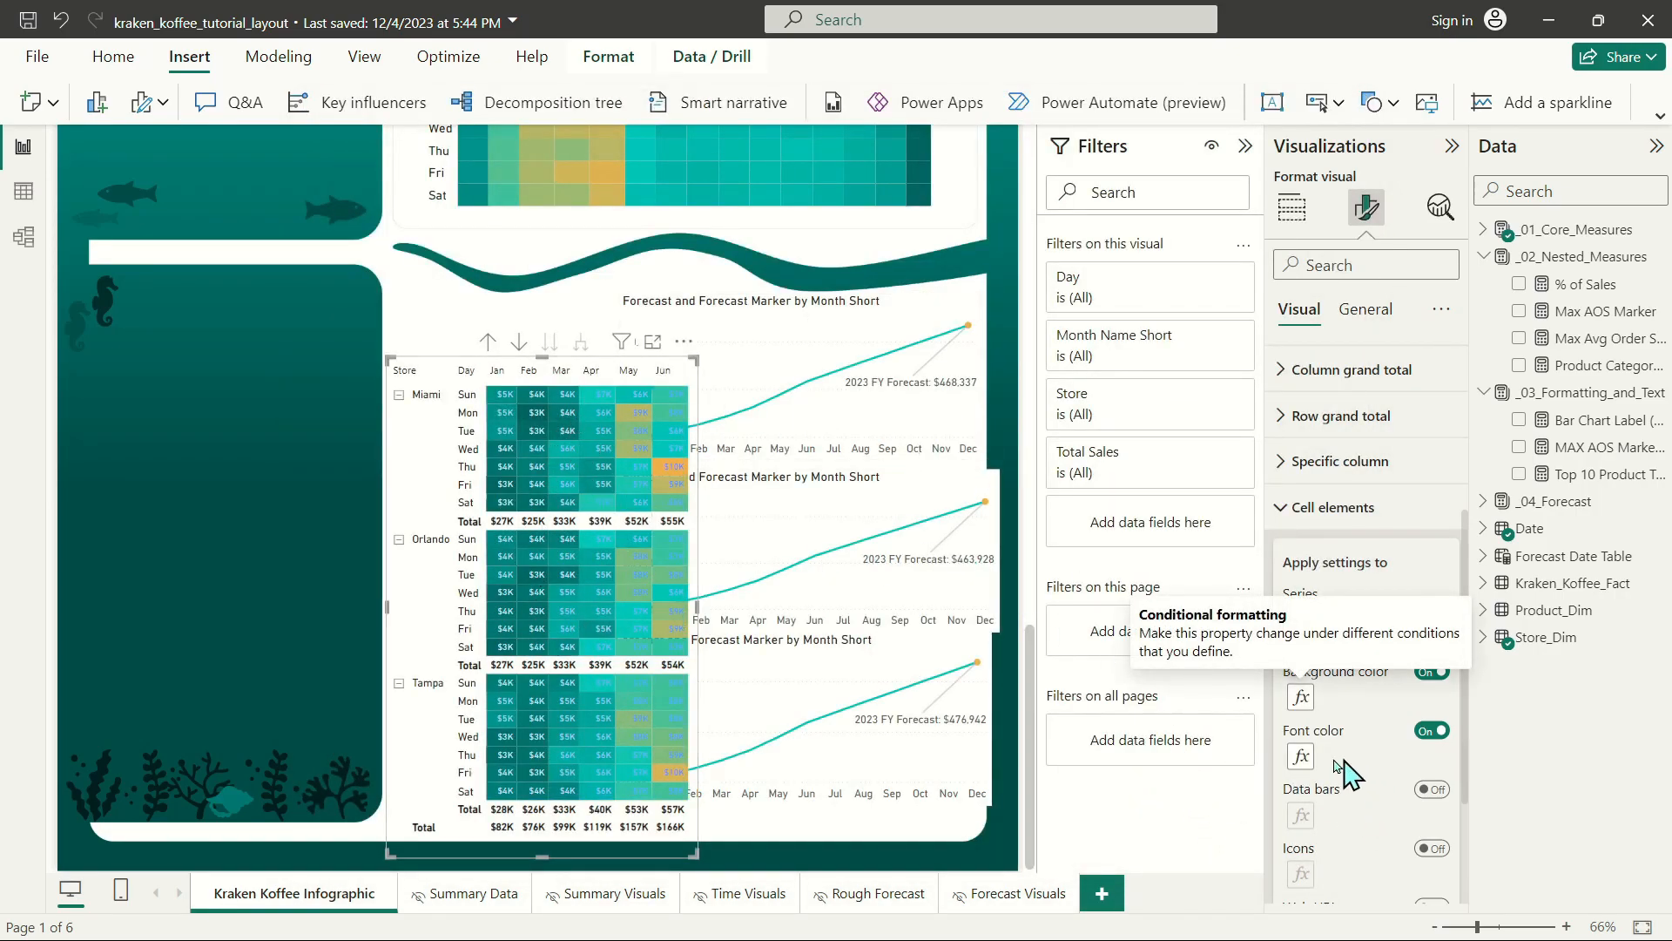
Give the Total Sales font color a three-color gradient matching the background: dark teal minimum, bright teal center and orange maximum.
click(1301, 756)
click(345, 518)
click(616, 421)
click(682, 639)
click(961, 444)
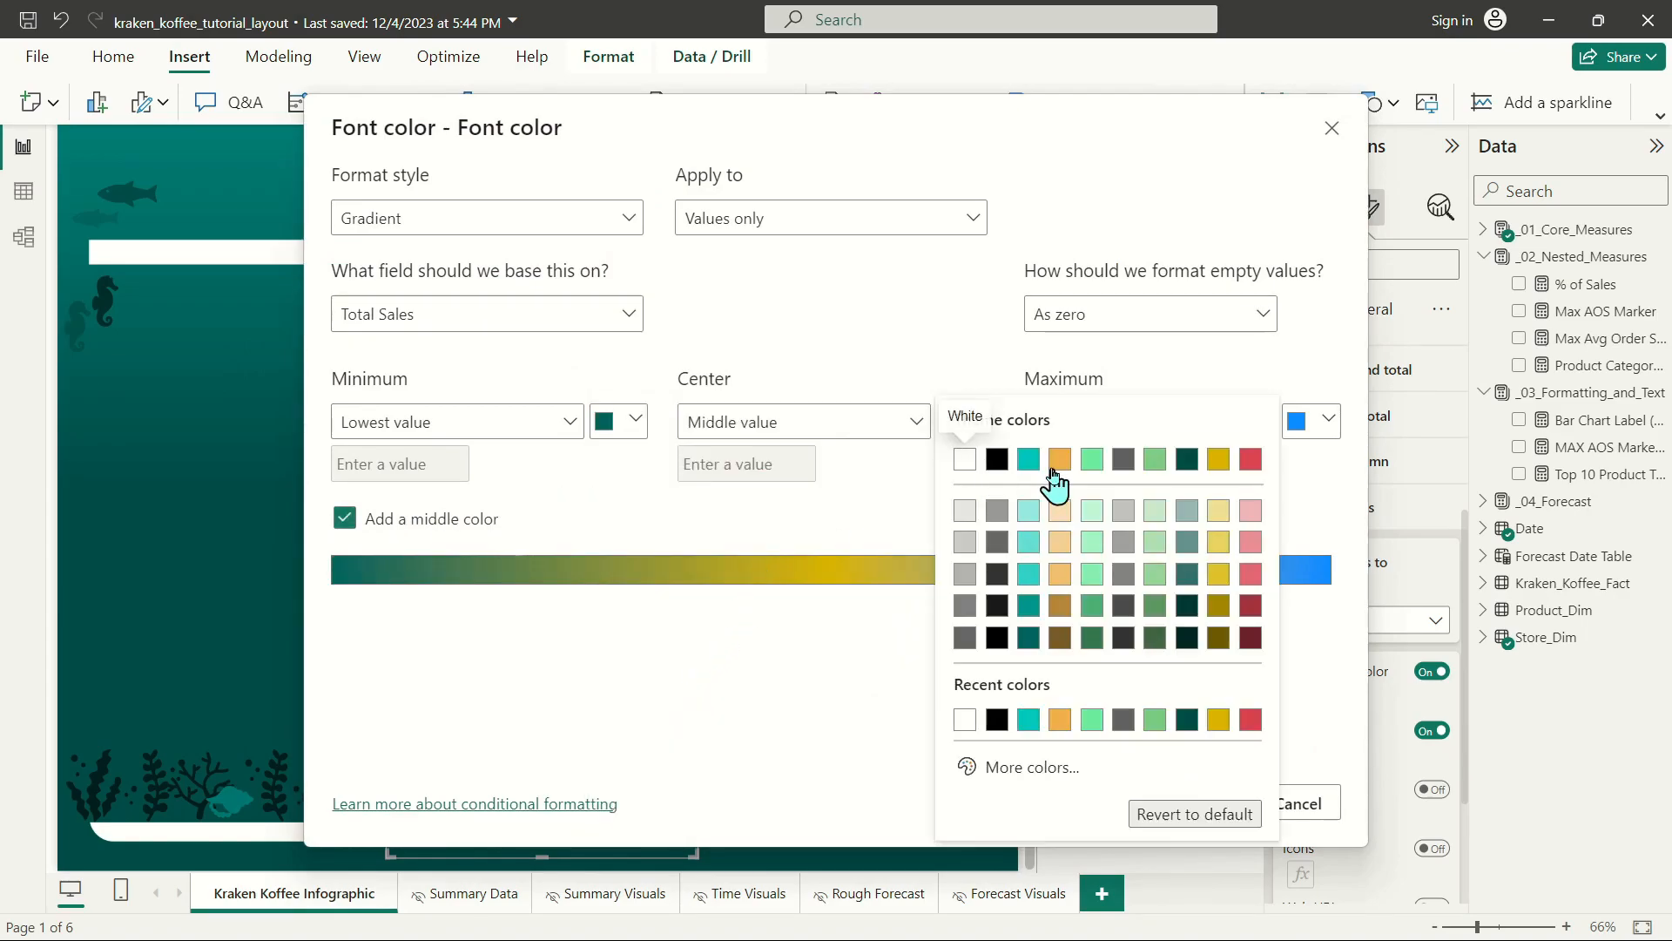
click(1083, 459)
click(1327, 427)
click(1114, 459)
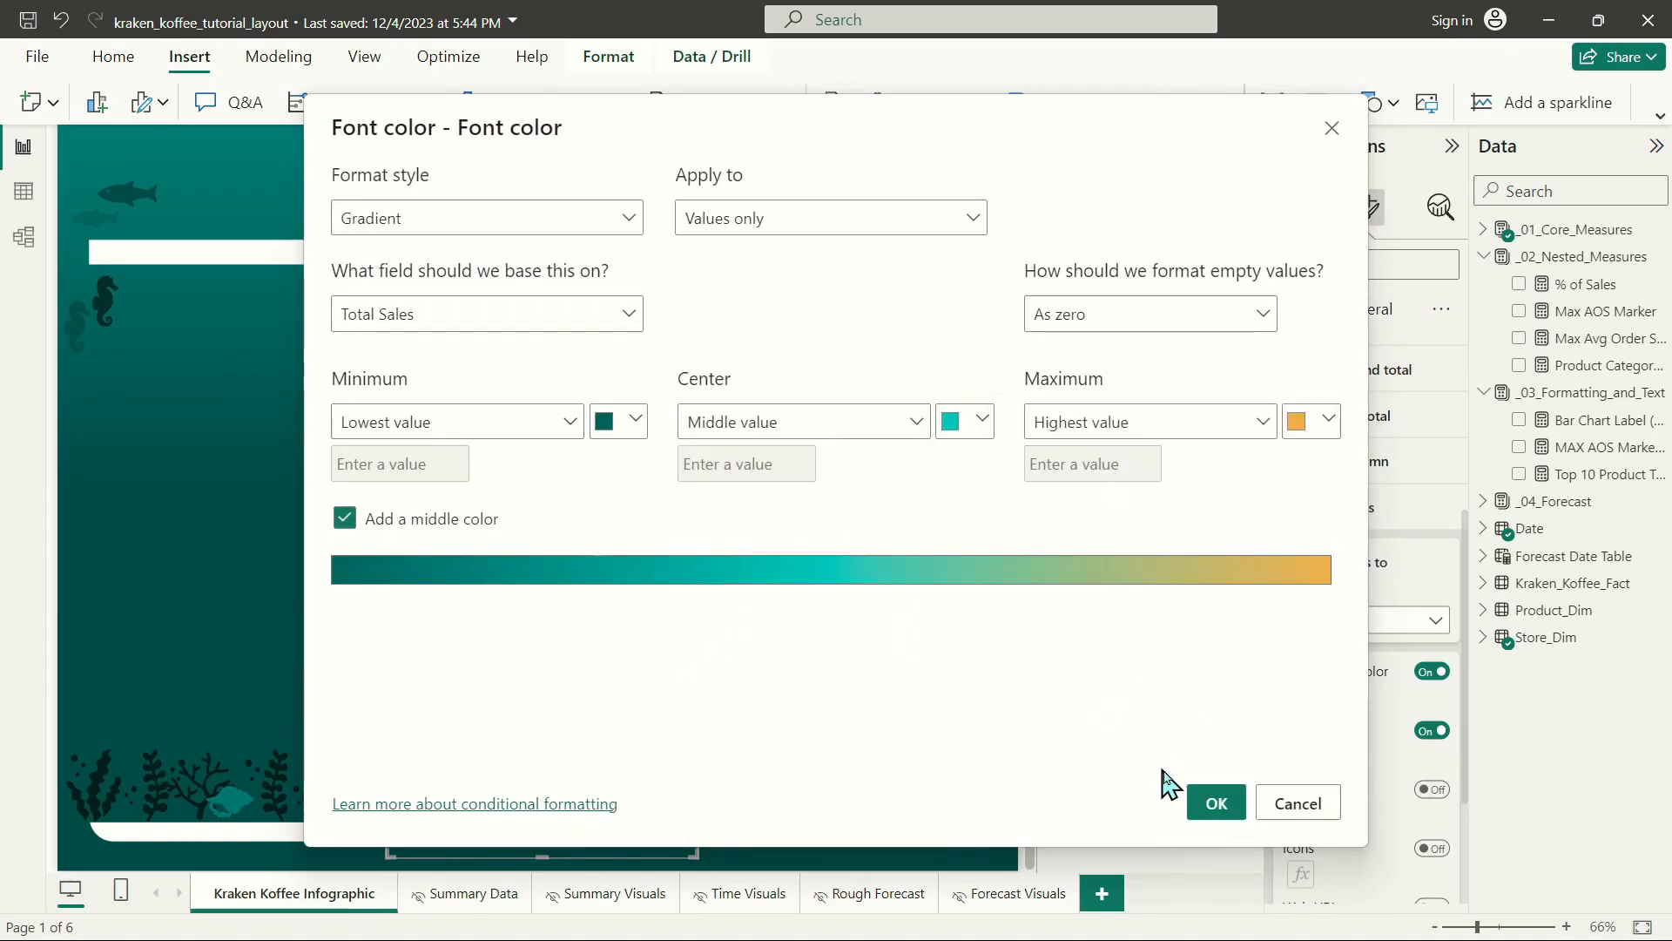
click(1215, 801)
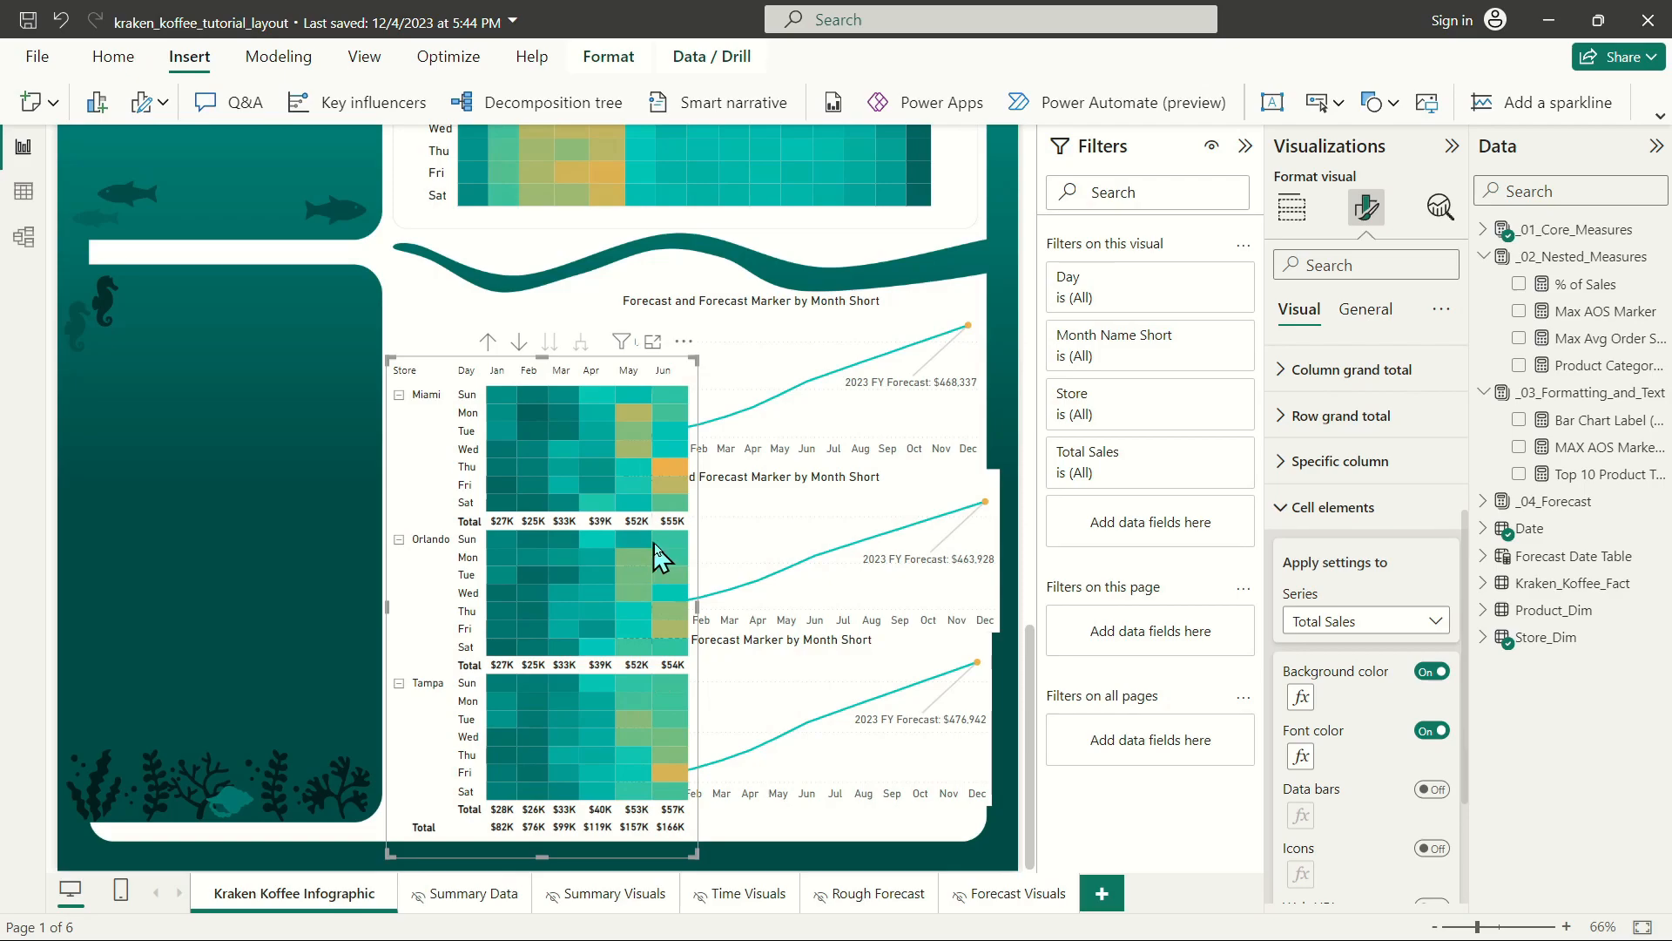
Darken the minimum color of the Total Sales font gradient to #012C2A.
click(1300, 758)
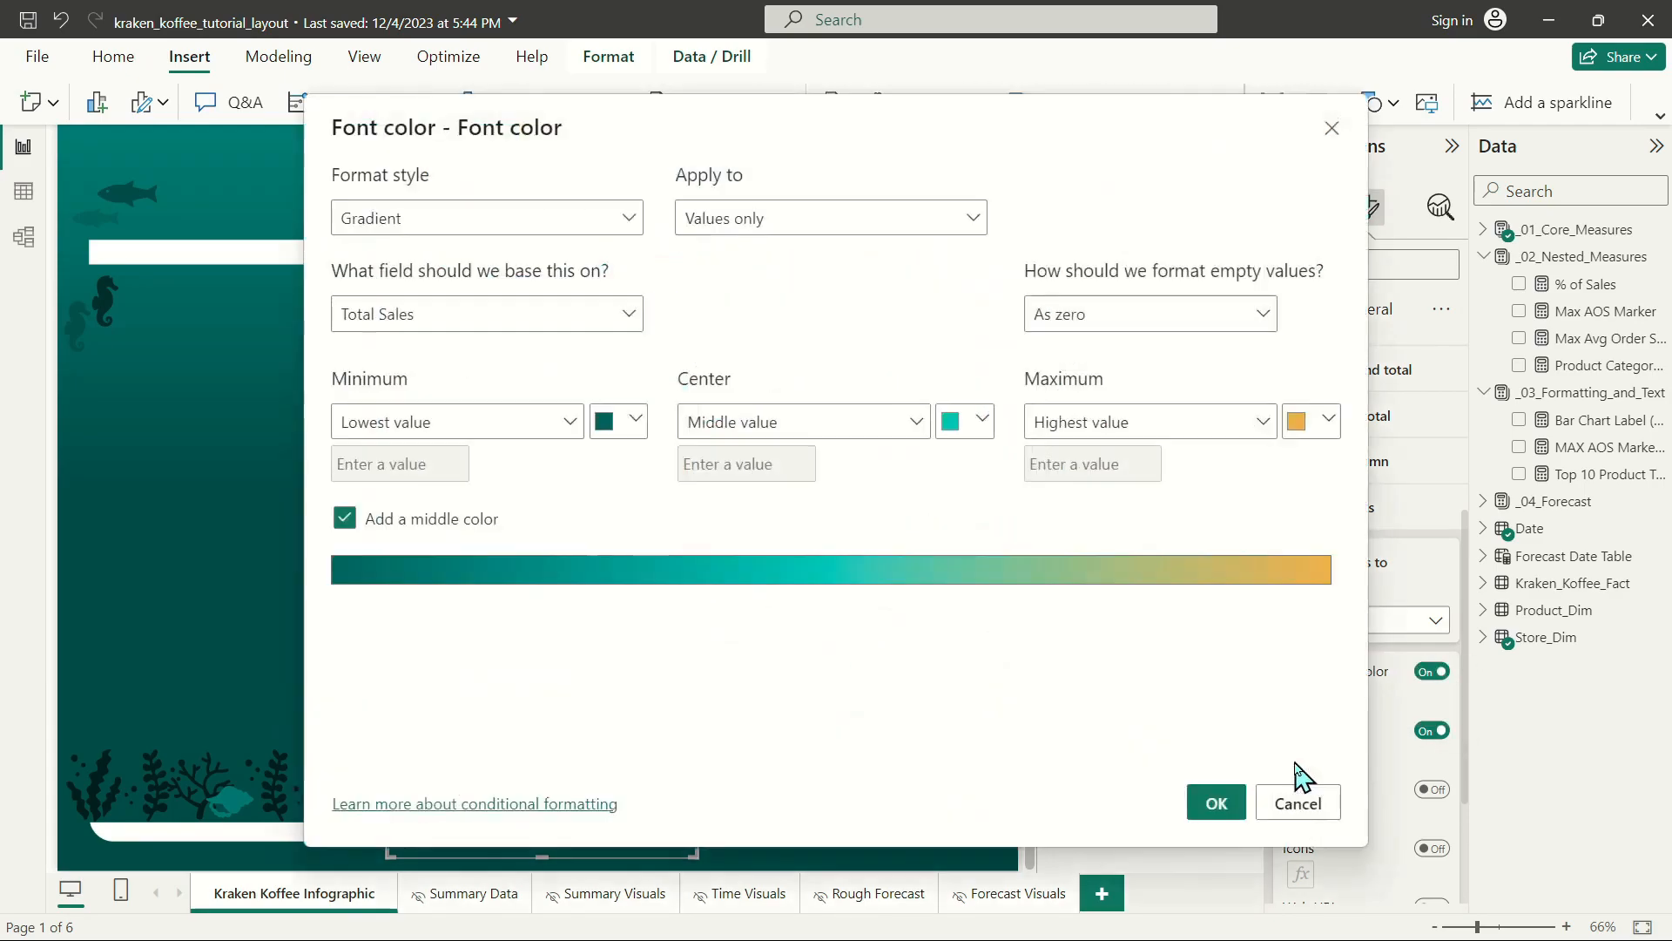
click(615, 422)
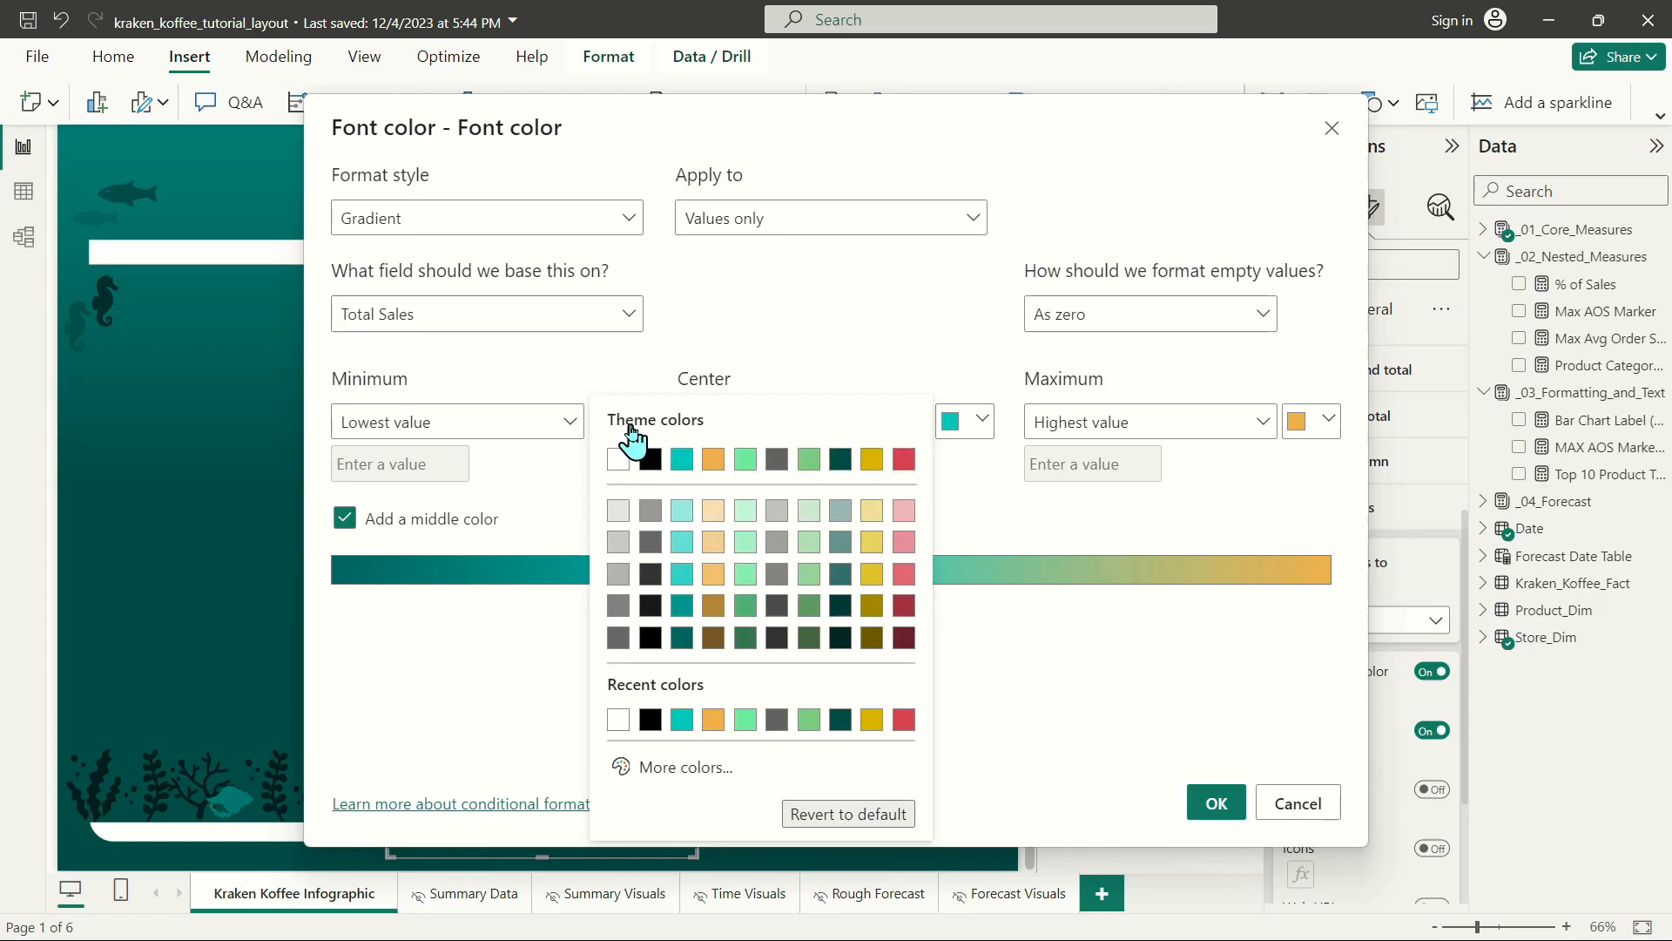
click(682, 770)
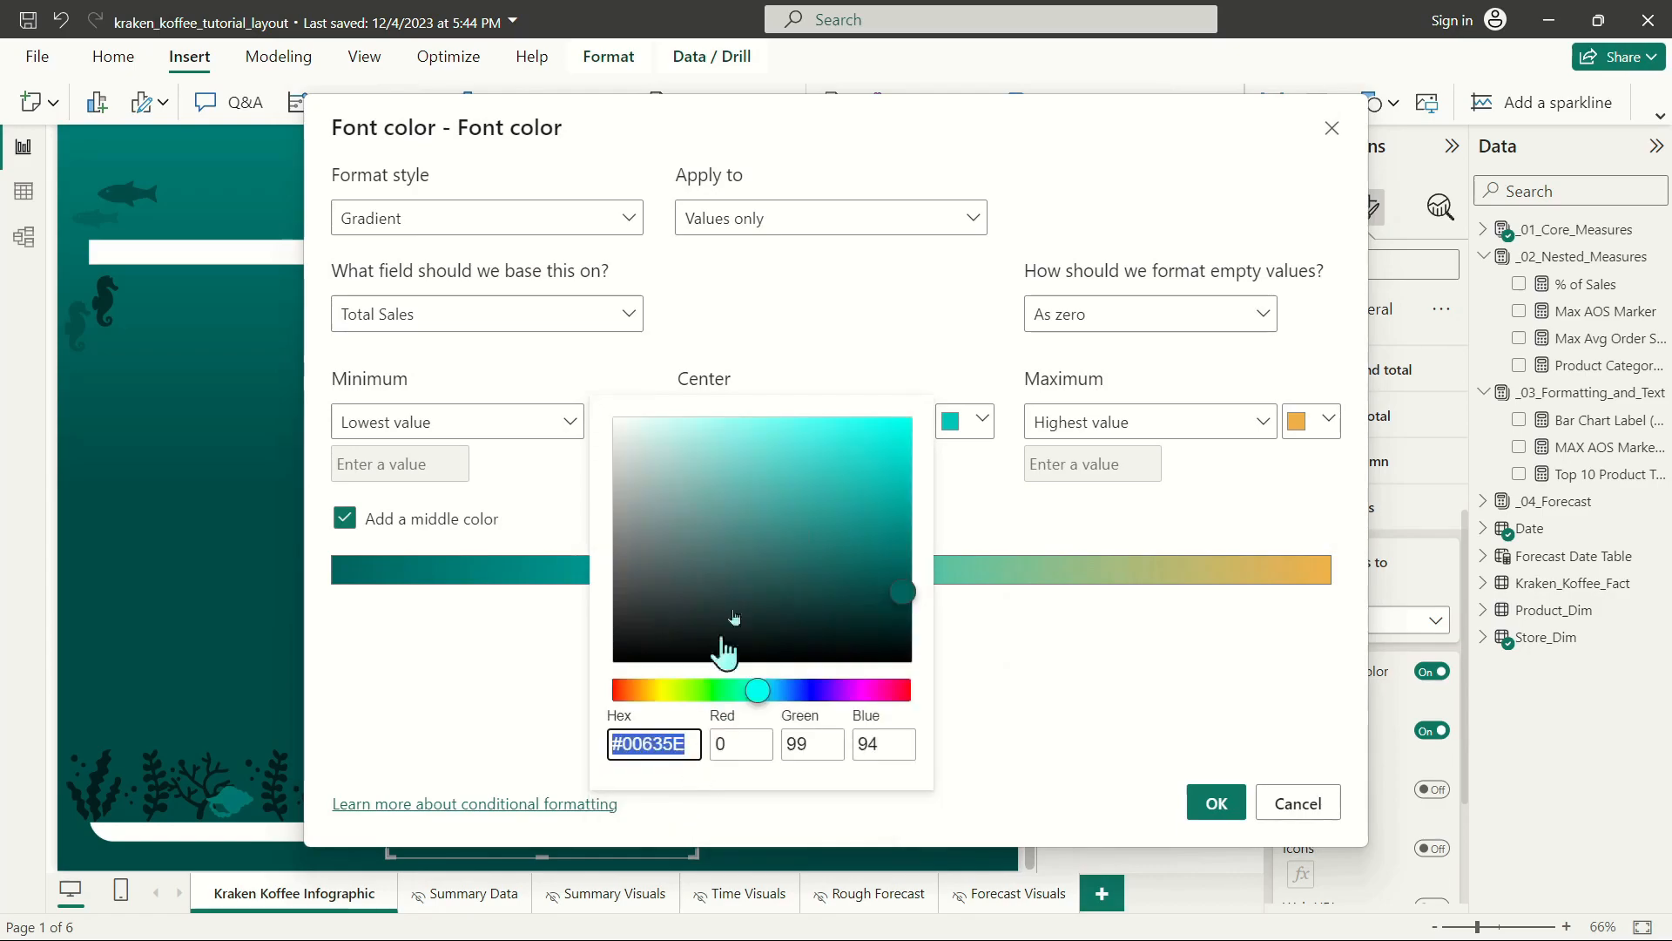
click(903, 627)
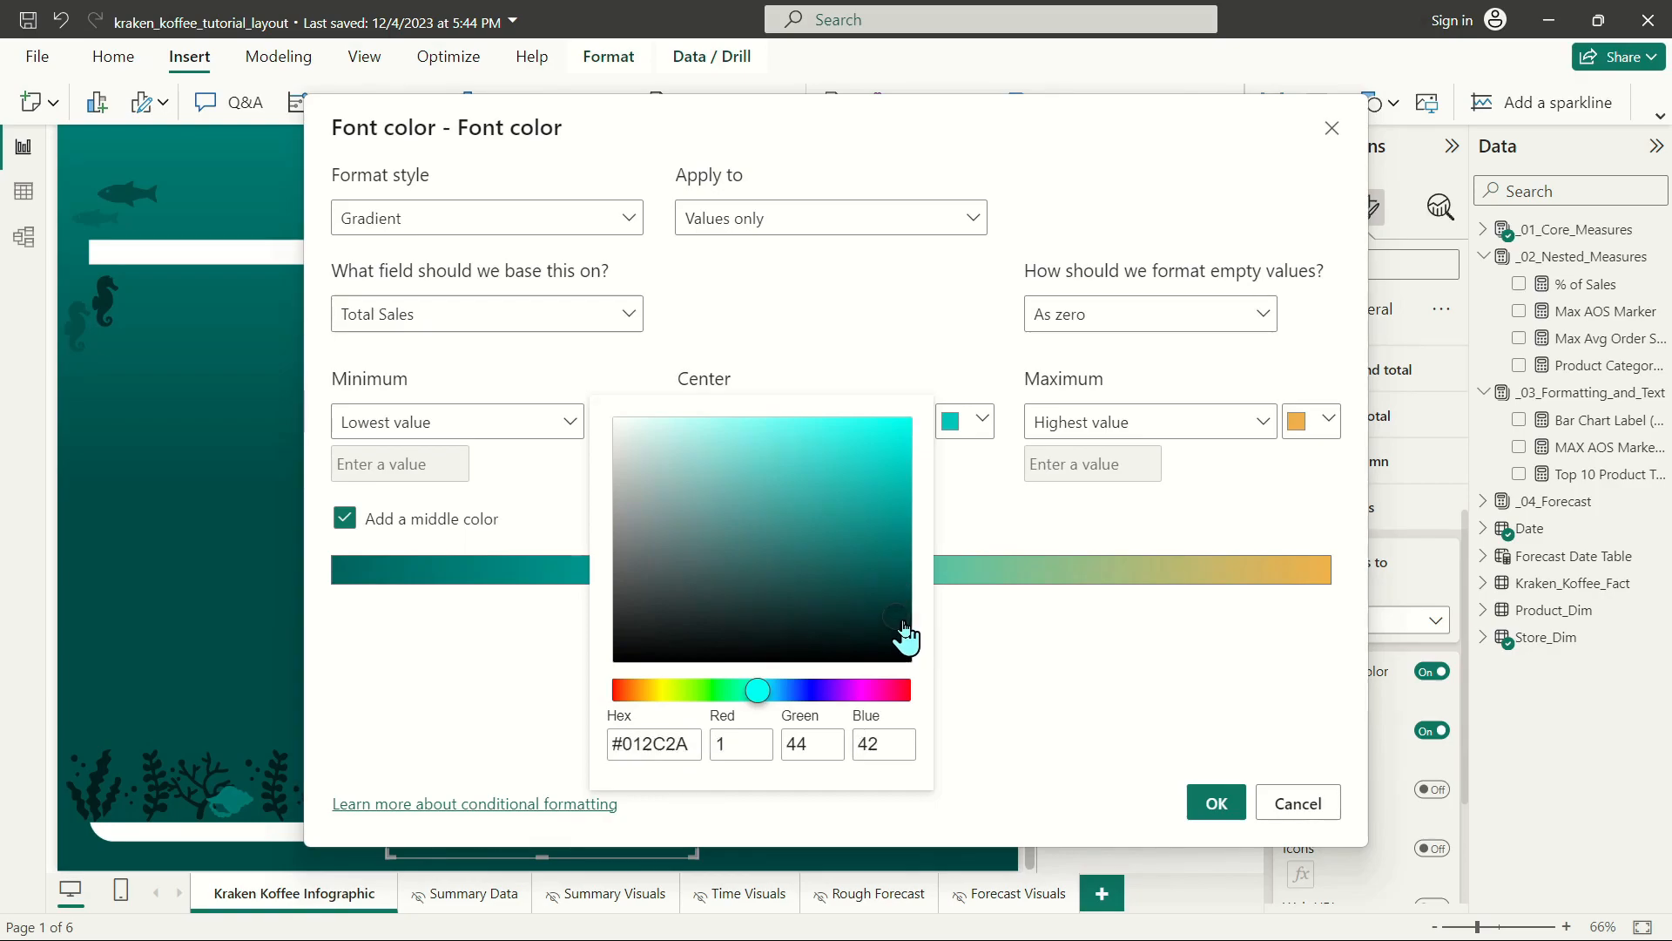
click(1036, 659)
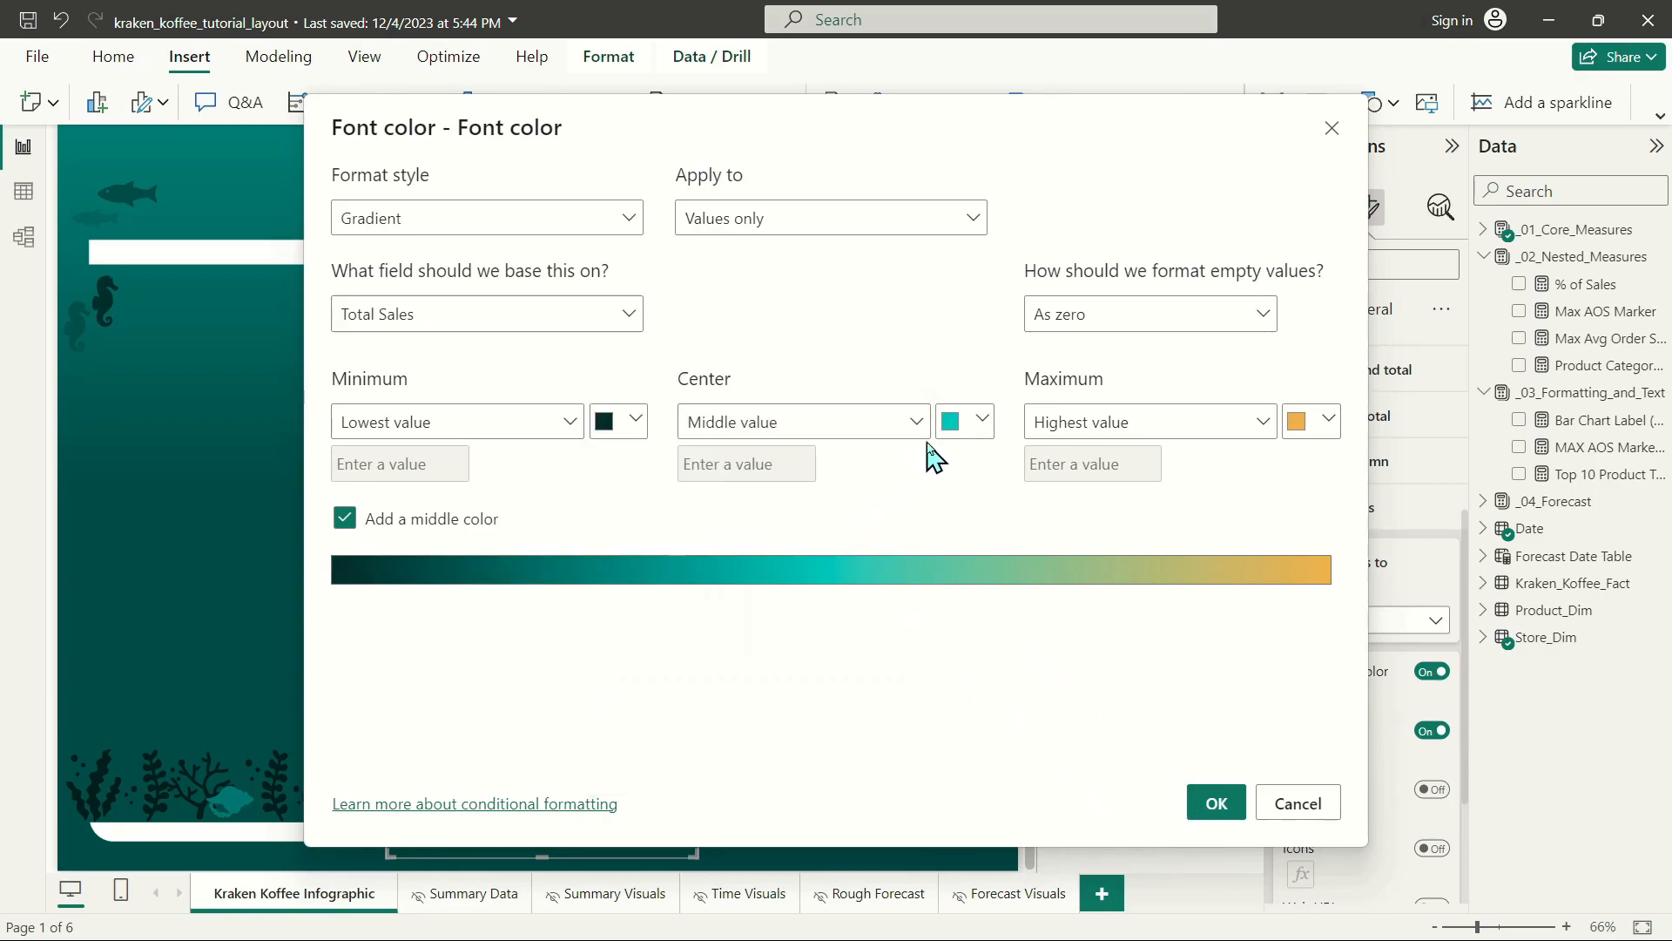
Darken the center color of the Total Sales font gradient to #038780.
click(981, 421)
click(1032, 764)
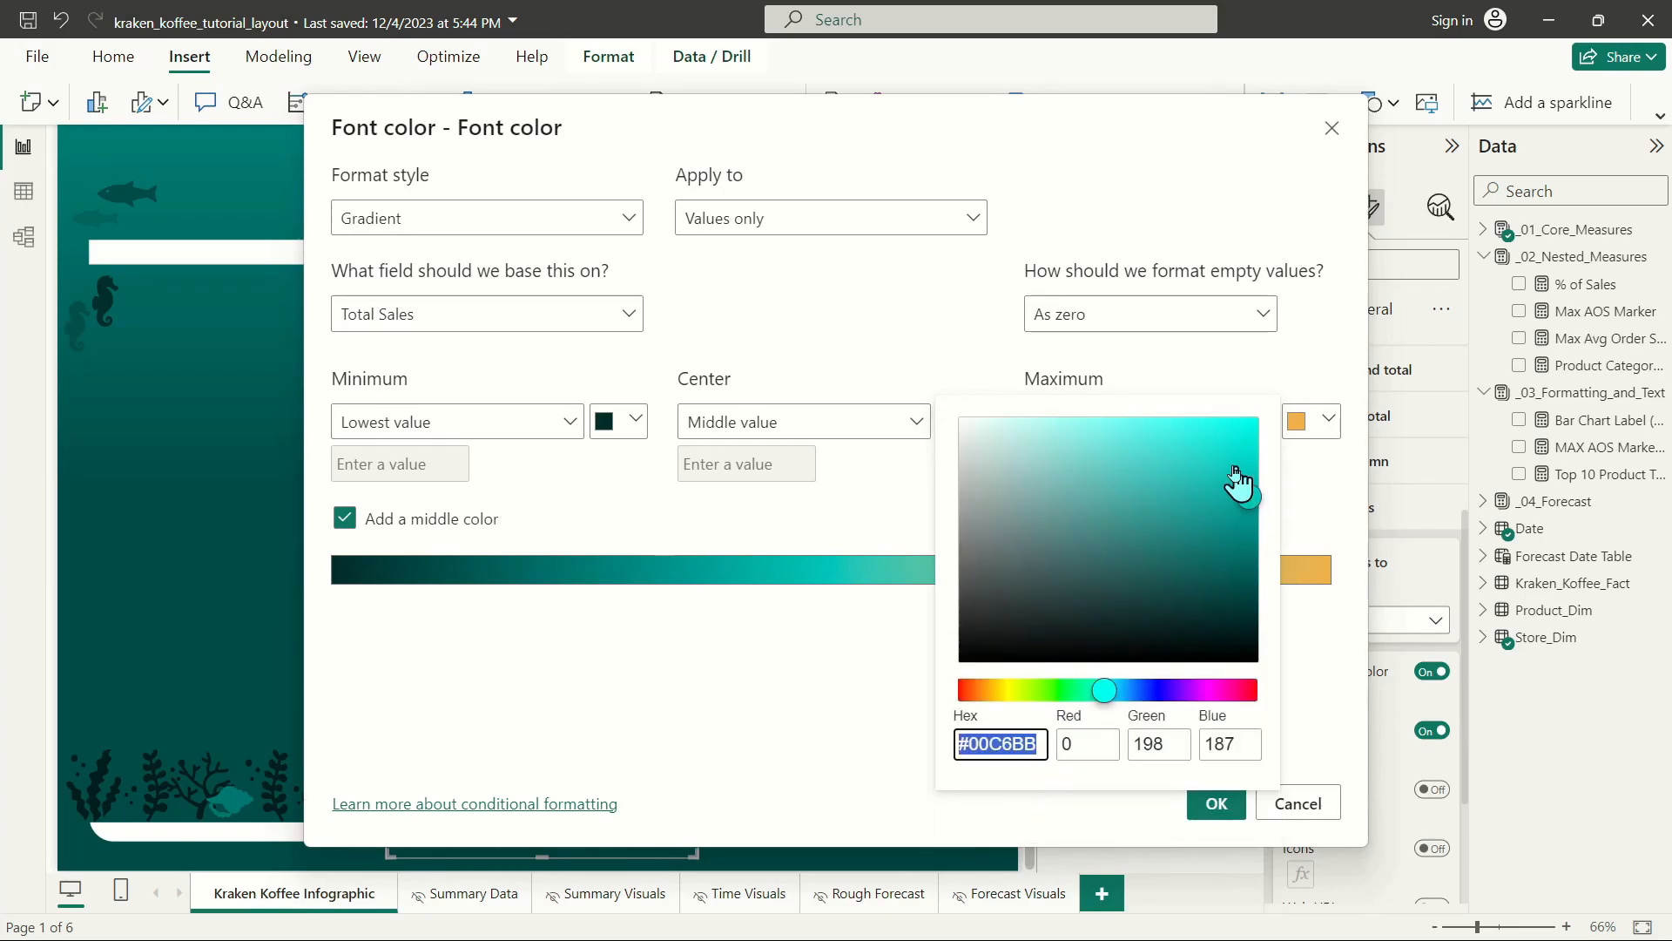
click(1248, 531)
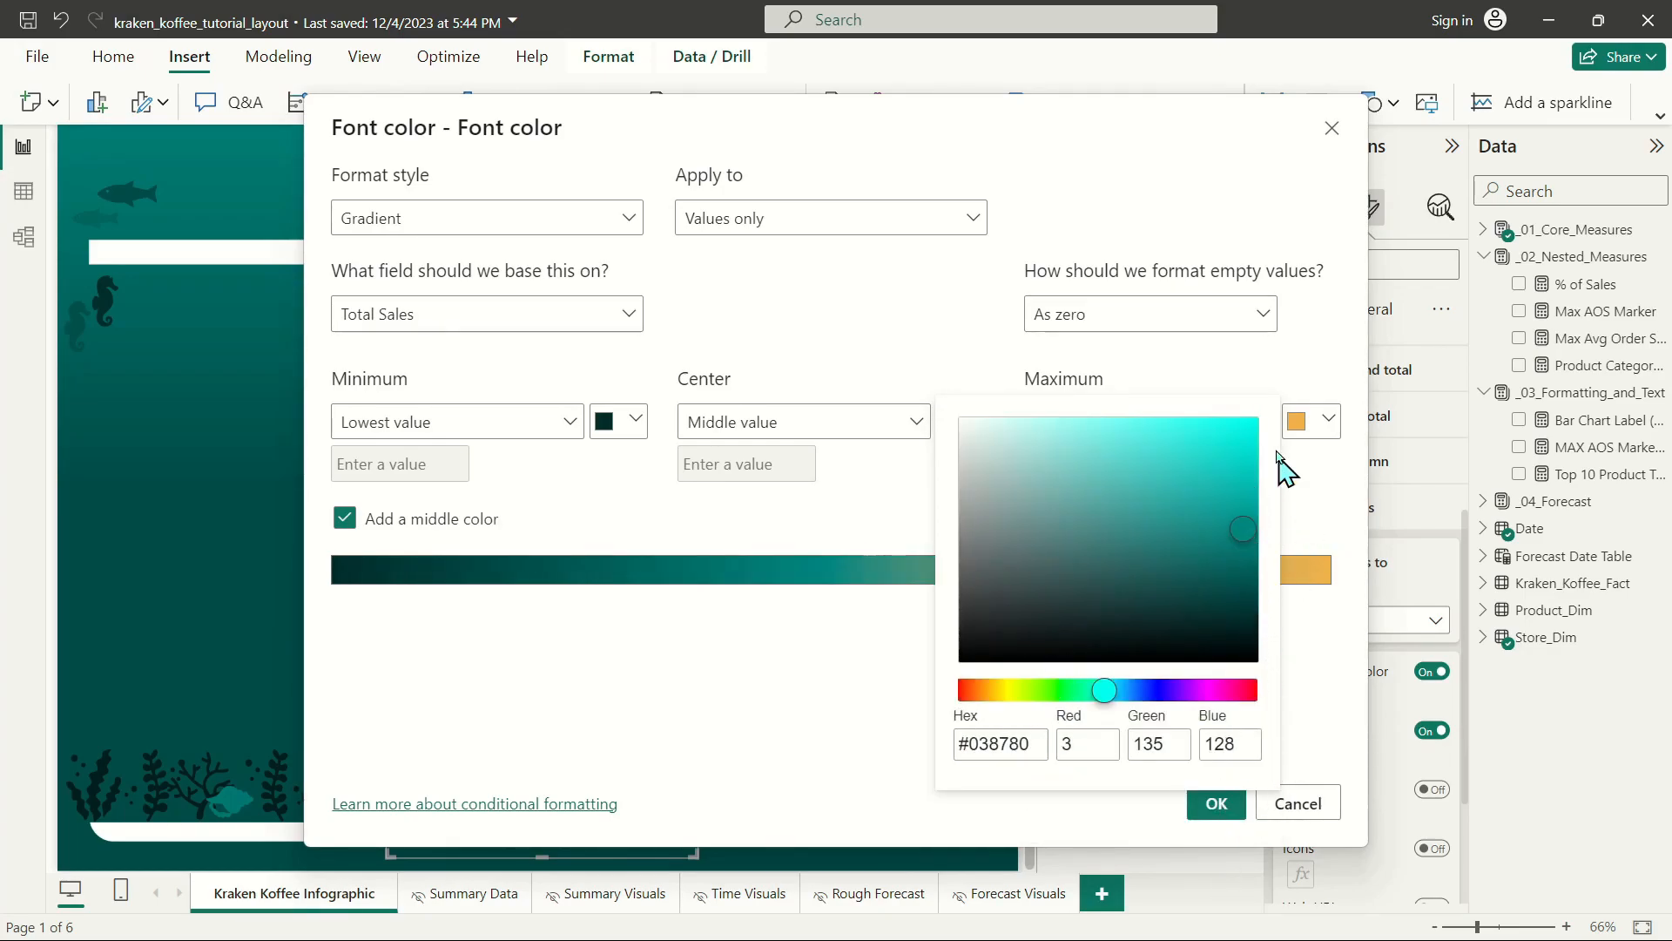
click(1324, 440)
Set the font gradient's maximum to a darker custom shade of the orange and apply the gradient.
click(1325, 420)
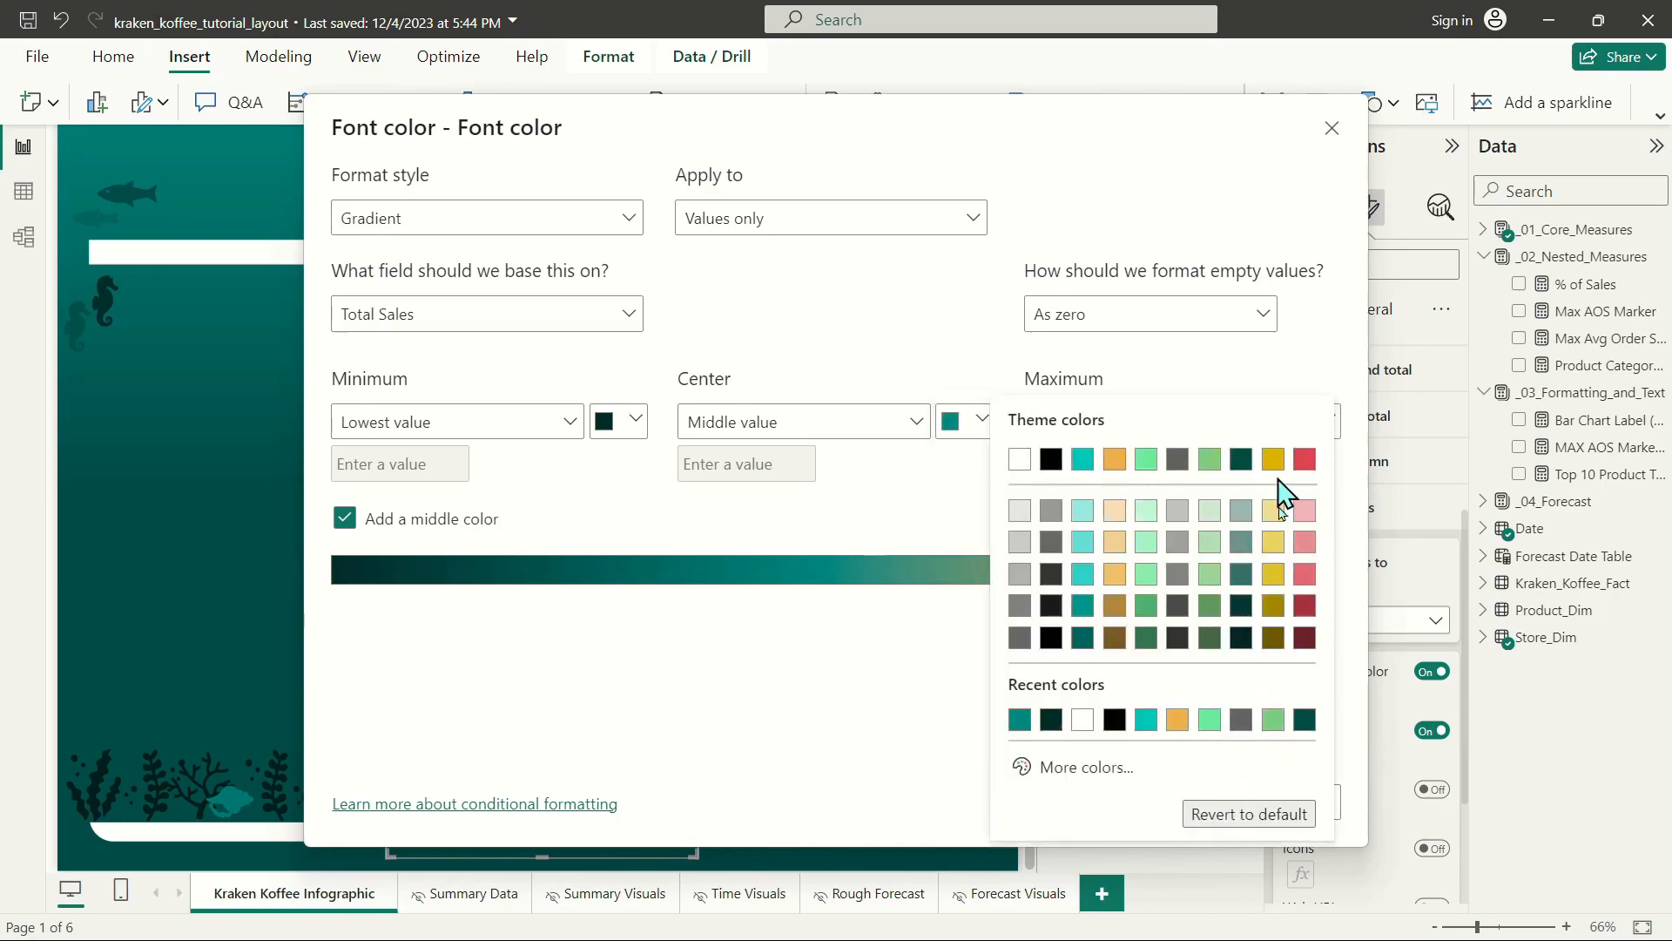
click(1089, 770)
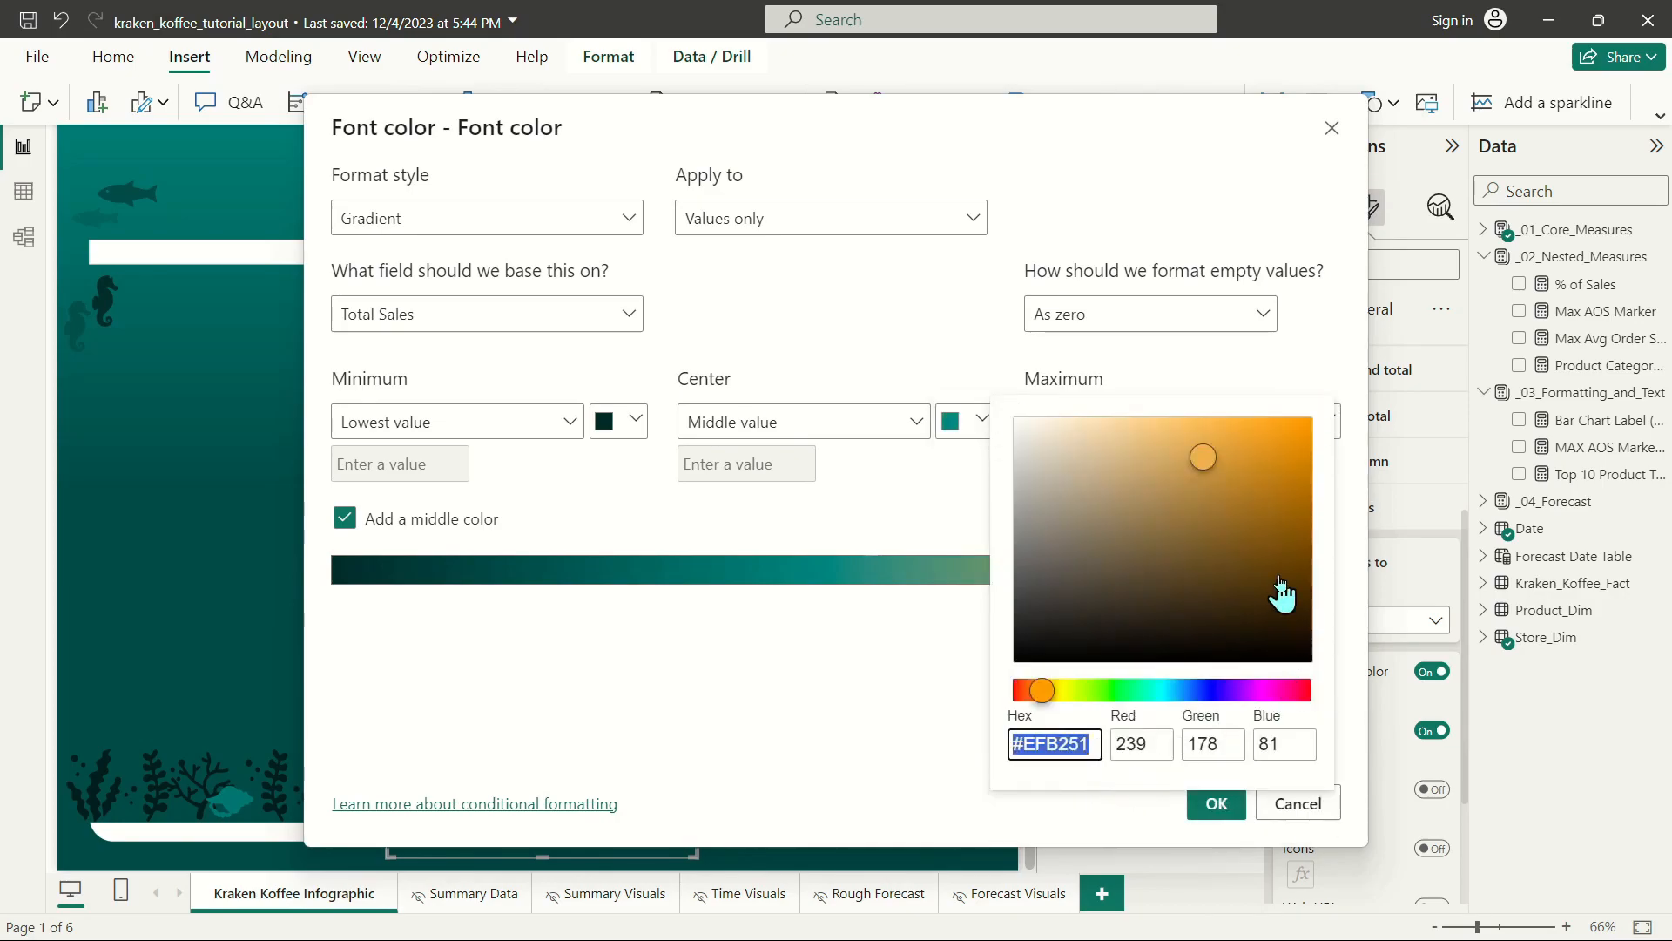
click(1208, 520)
click(926, 709)
click(1217, 803)
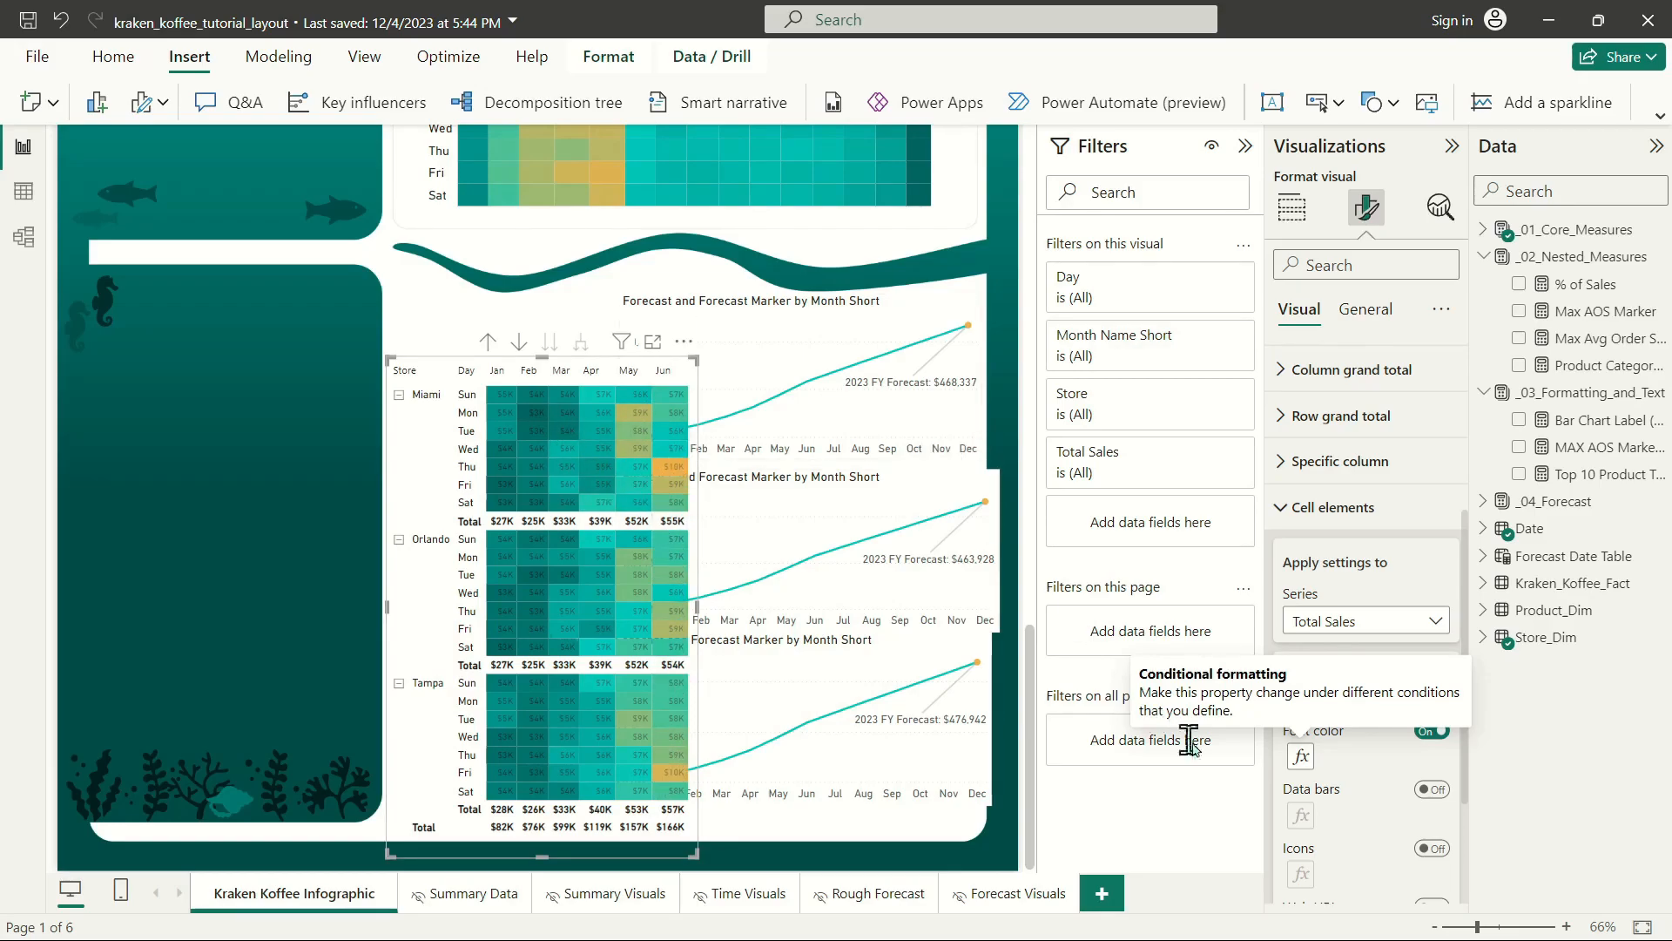
Resize the Tampa forecast chart to fit beside the Tampa rows of the store sales matrix.
click(678, 312)
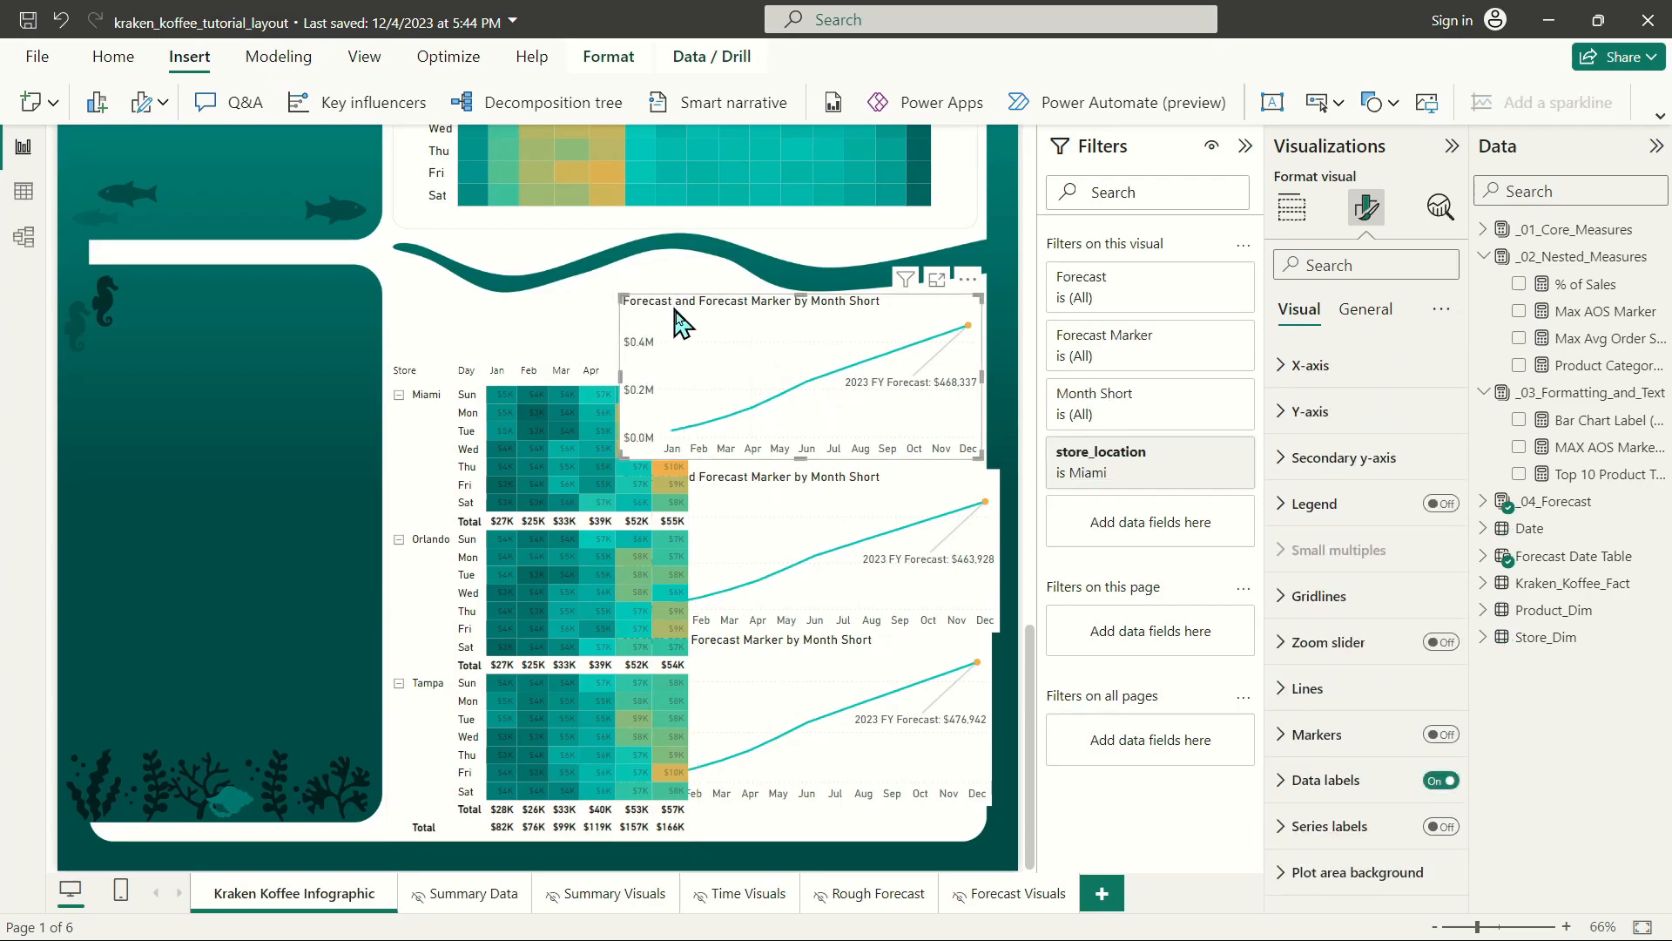
click(754, 664)
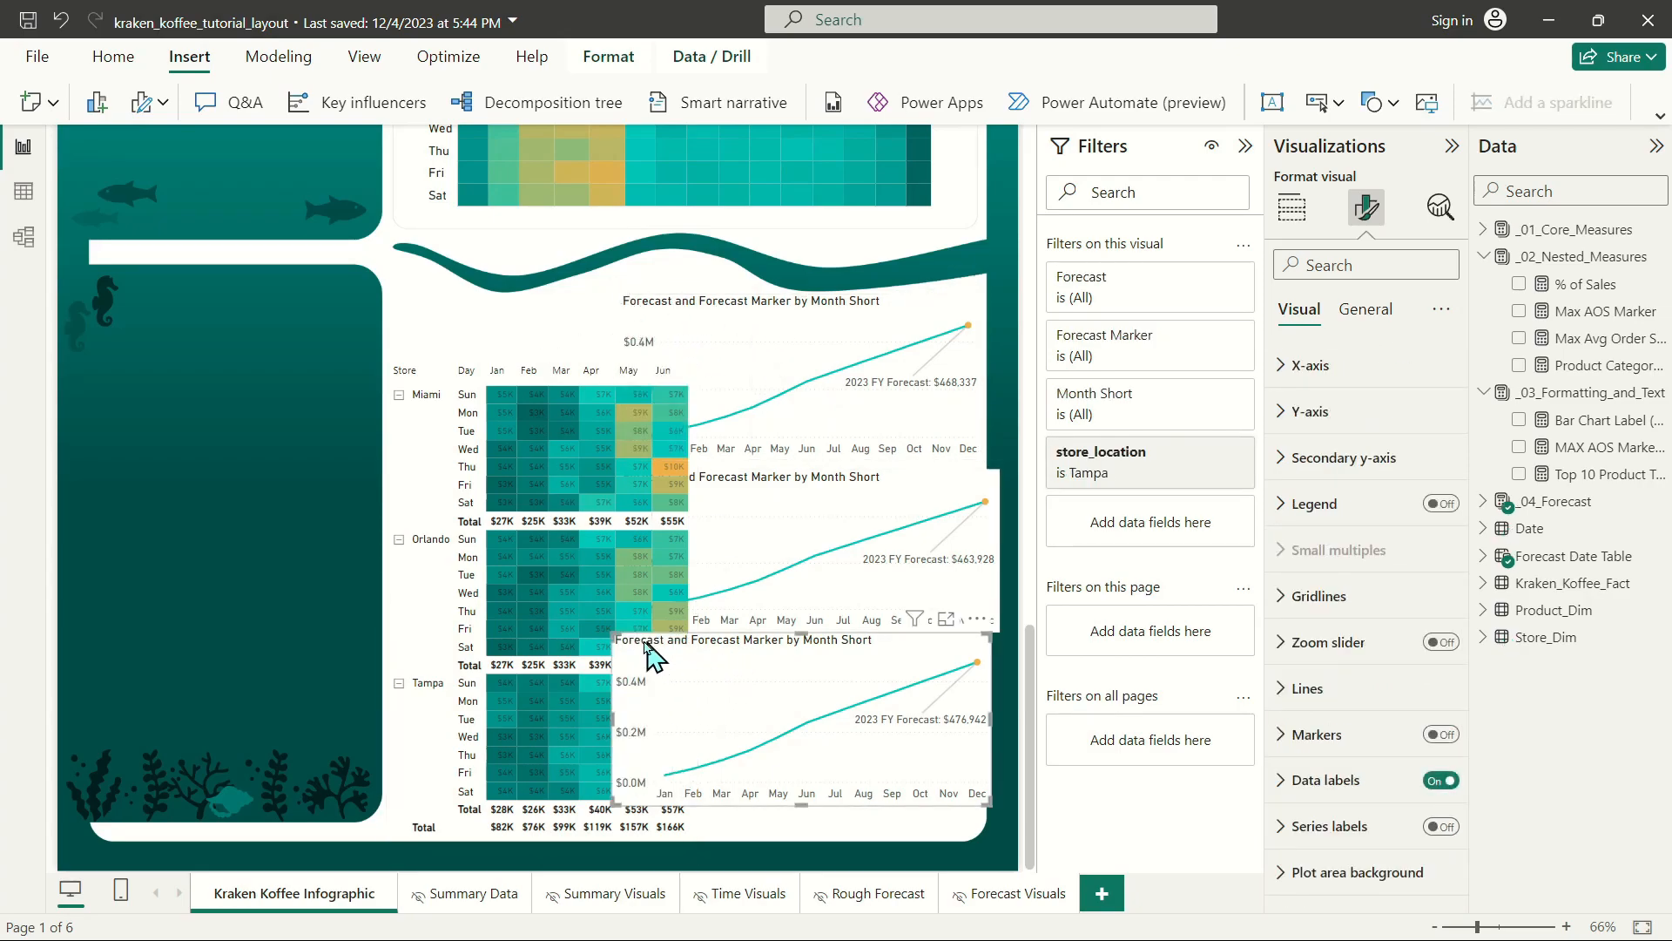
drag(618, 638, 655, 649)
drag(711, 666, 696, 659)
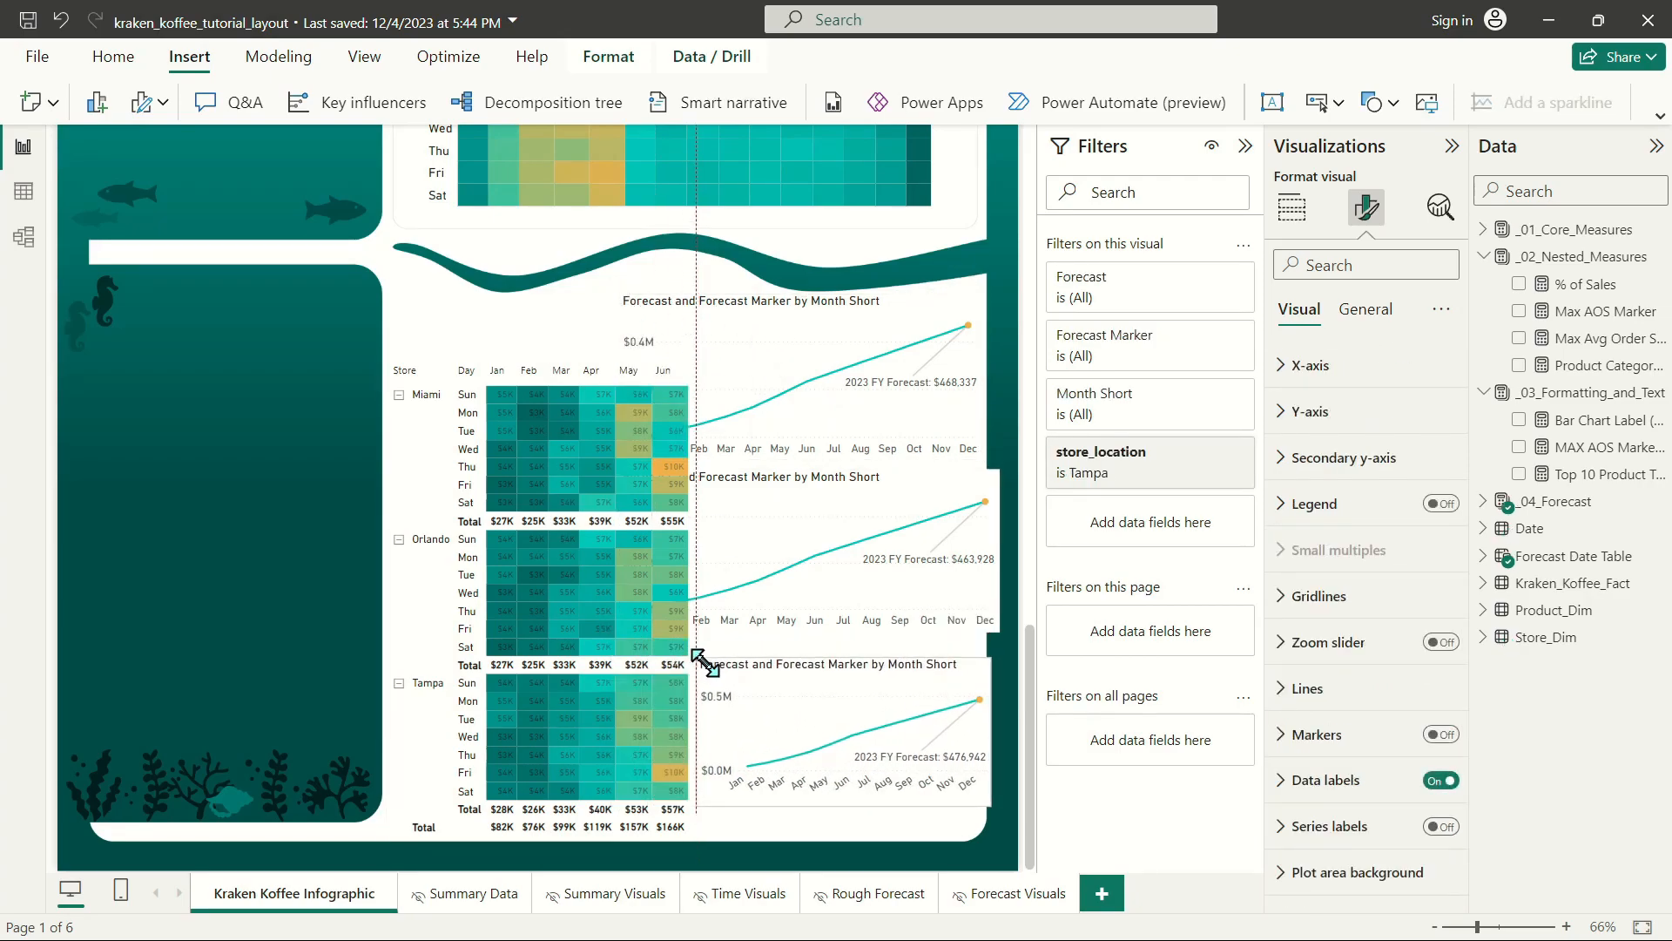
drag(982, 799, 971, 827)
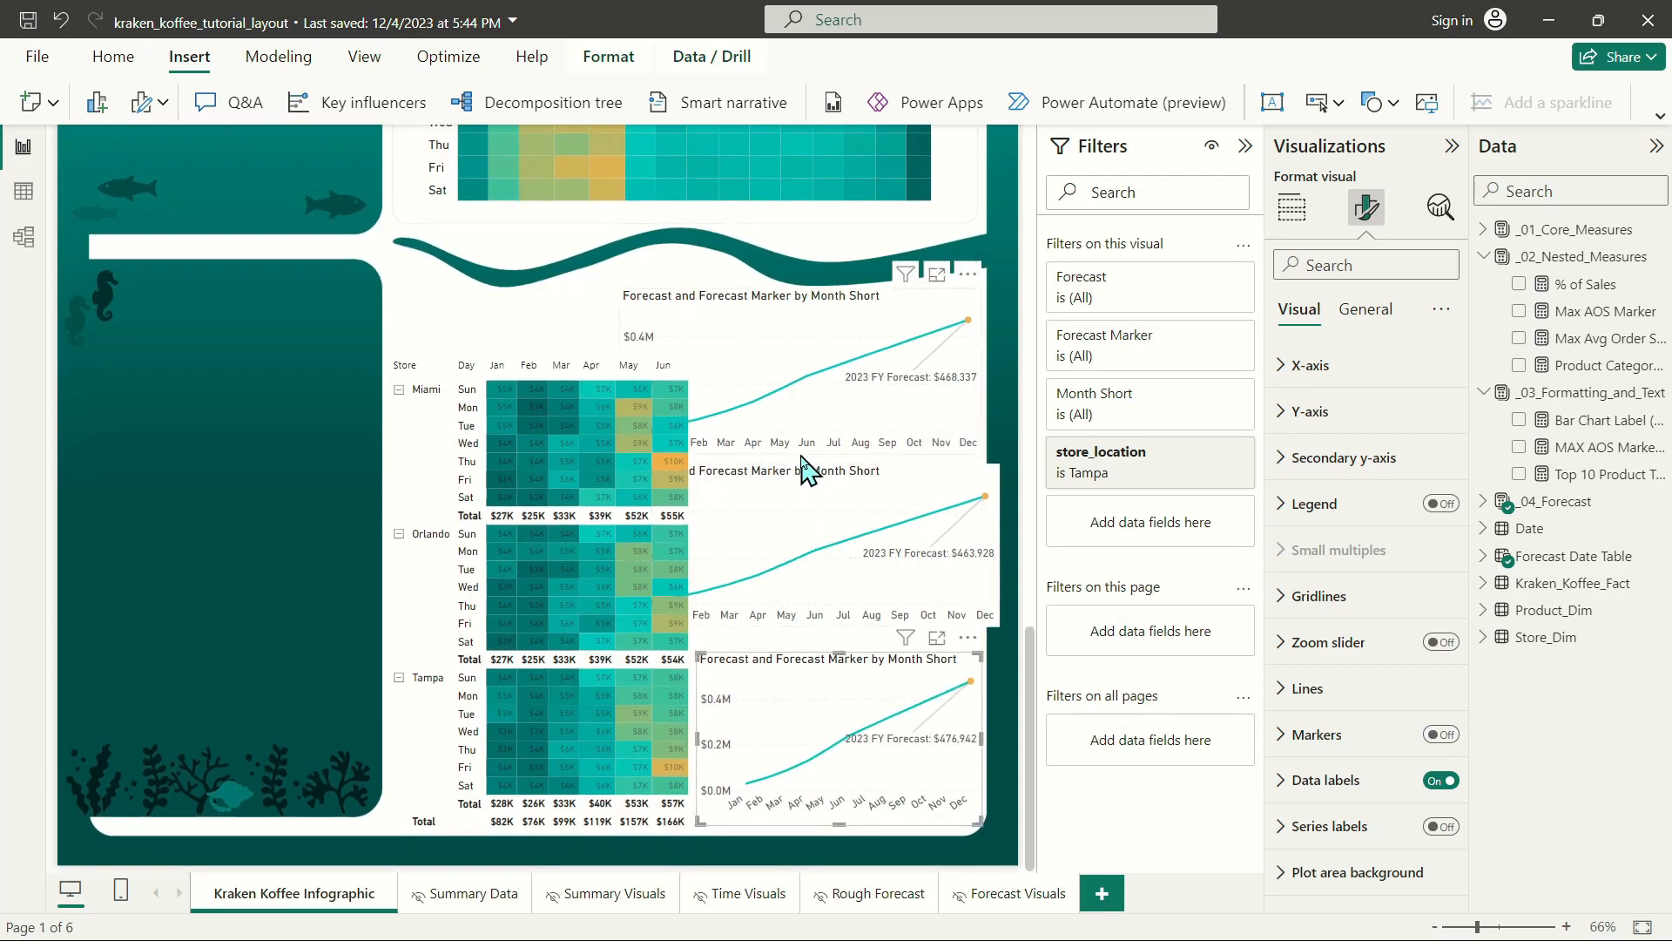
Move and resize the Orlando and Miami forecast charts to the Tampa chart's width, stacked above it beside their matrix rows.
drag(851, 489, 880, 519)
drag(1015, 673, 980, 649)
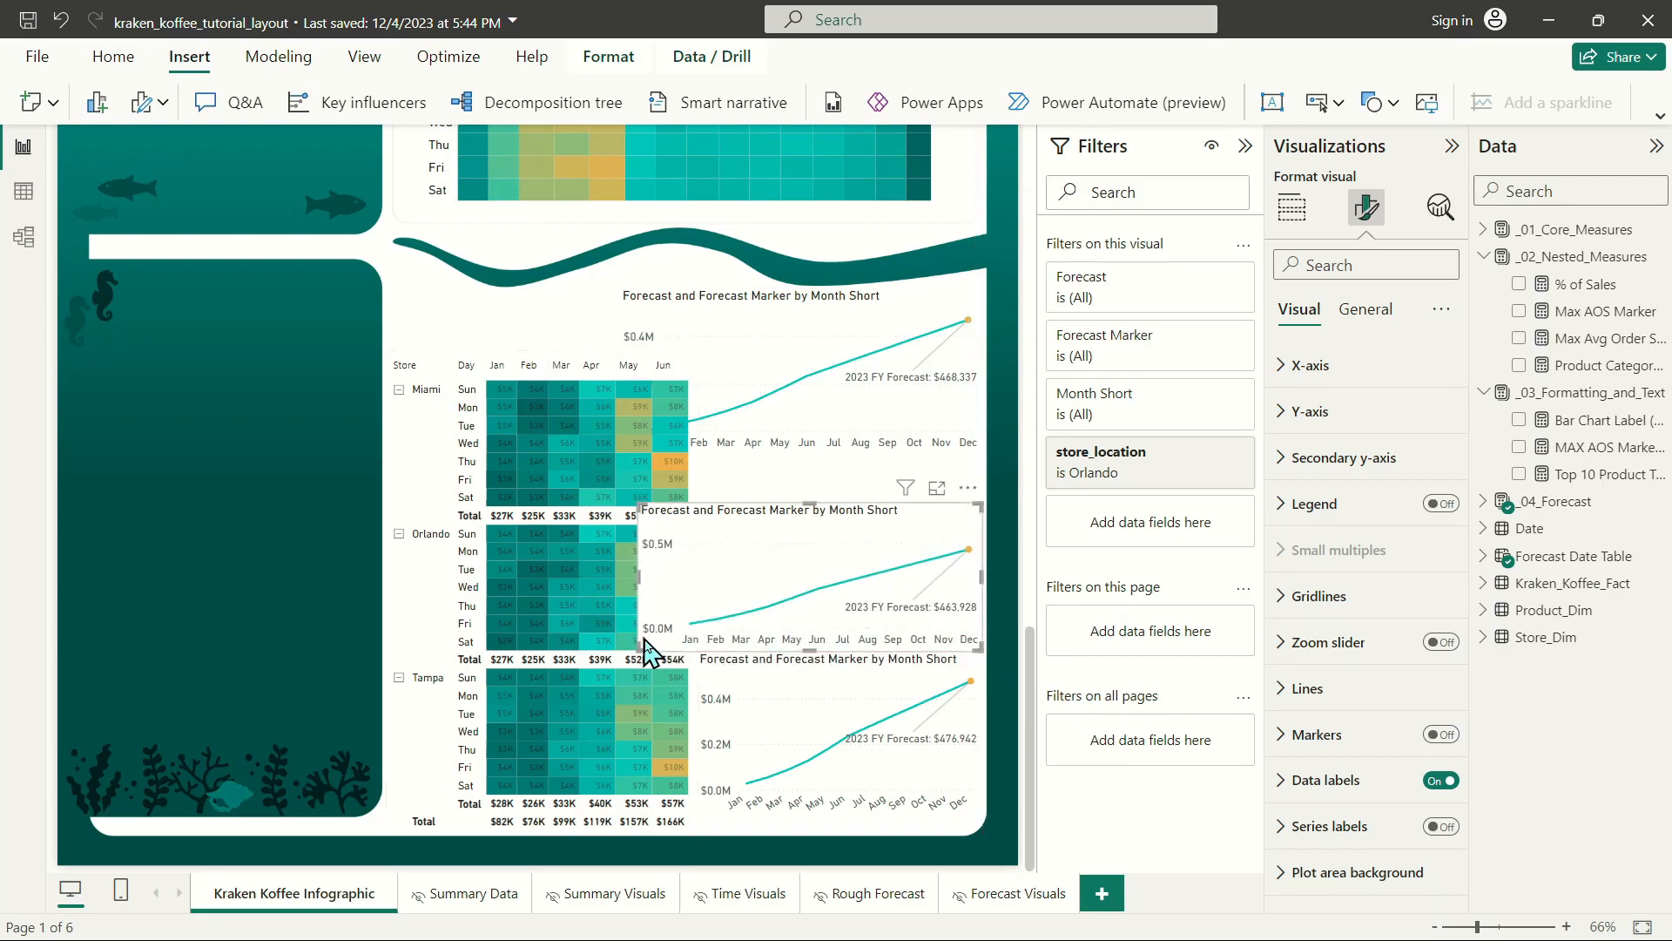
drag(638, 646, 696, 646)
click(709, 305)
drag(618, 295, 696, 321)
drag(839, 452, 840, 499)
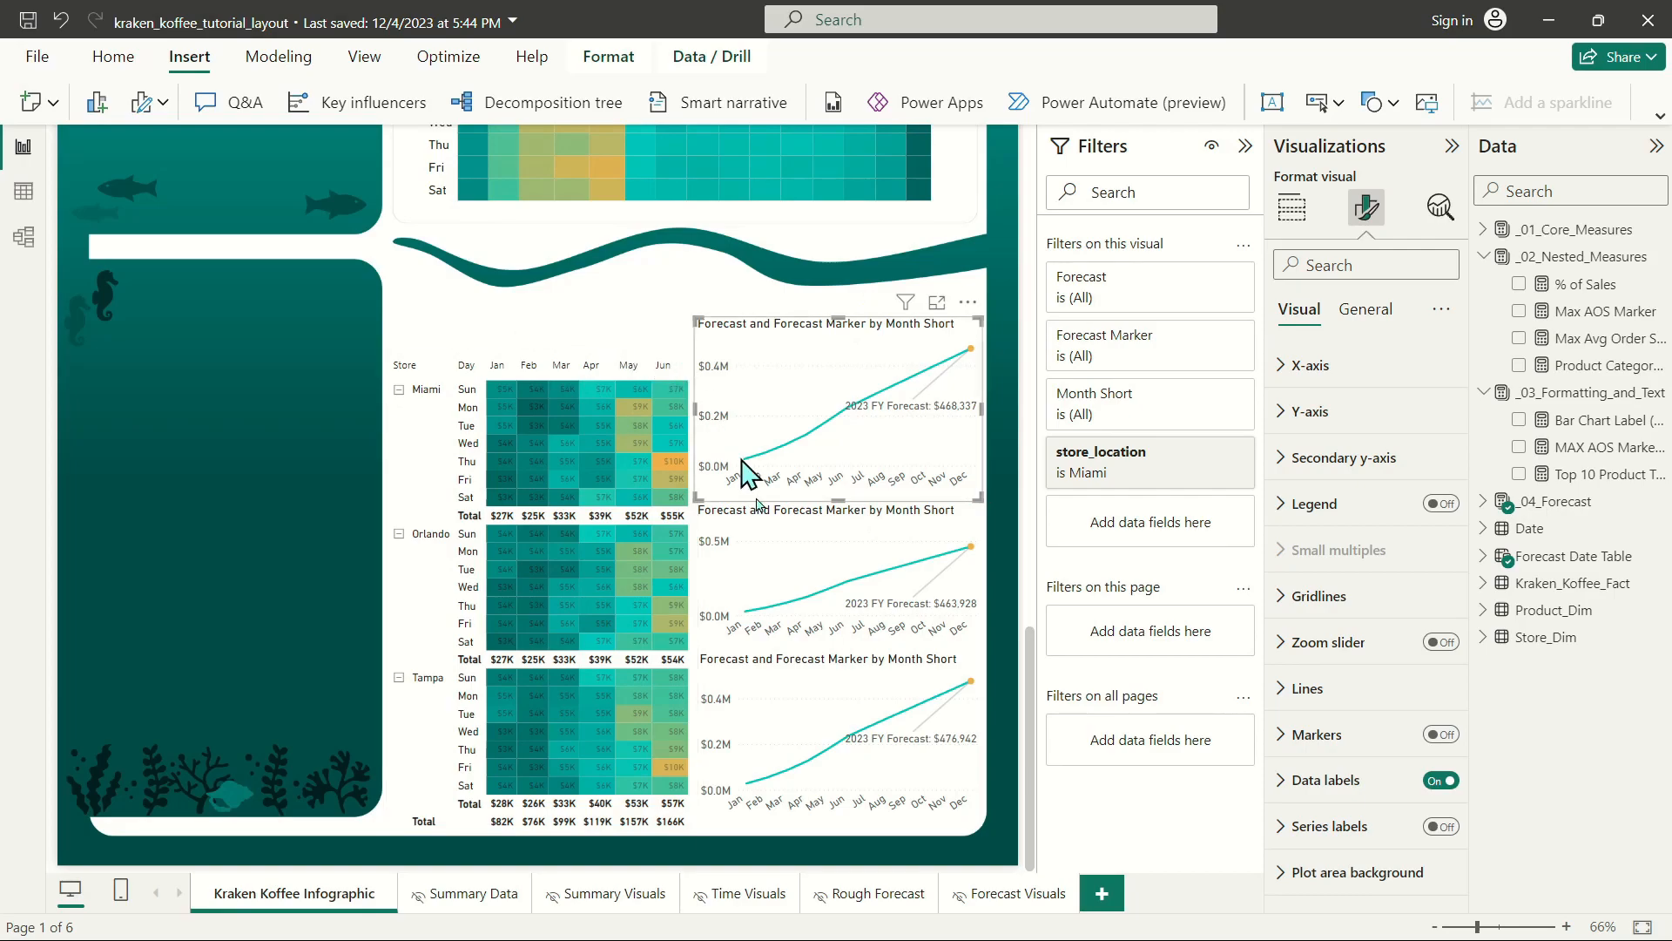
Shift the Tampa, Orlando and Miami forecast charts slightly down.
click(818, 664)
drag(823, 669, 825, 677)
click(771, 520)
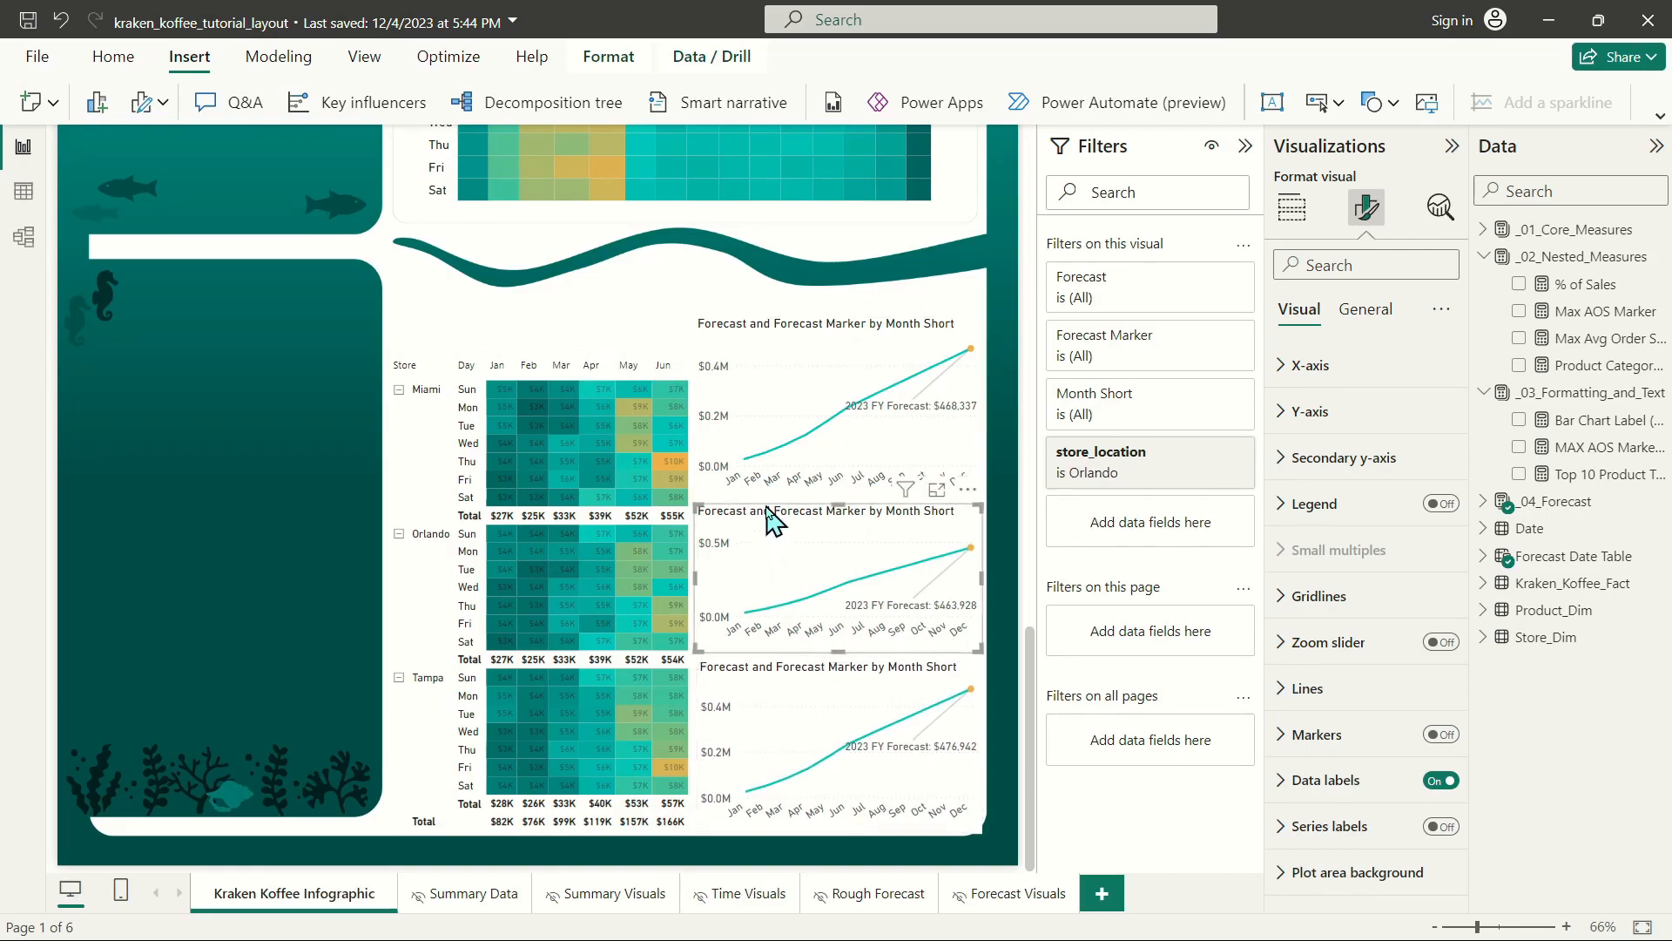
drag(771, 520, 772, 527)
click(805, 331)
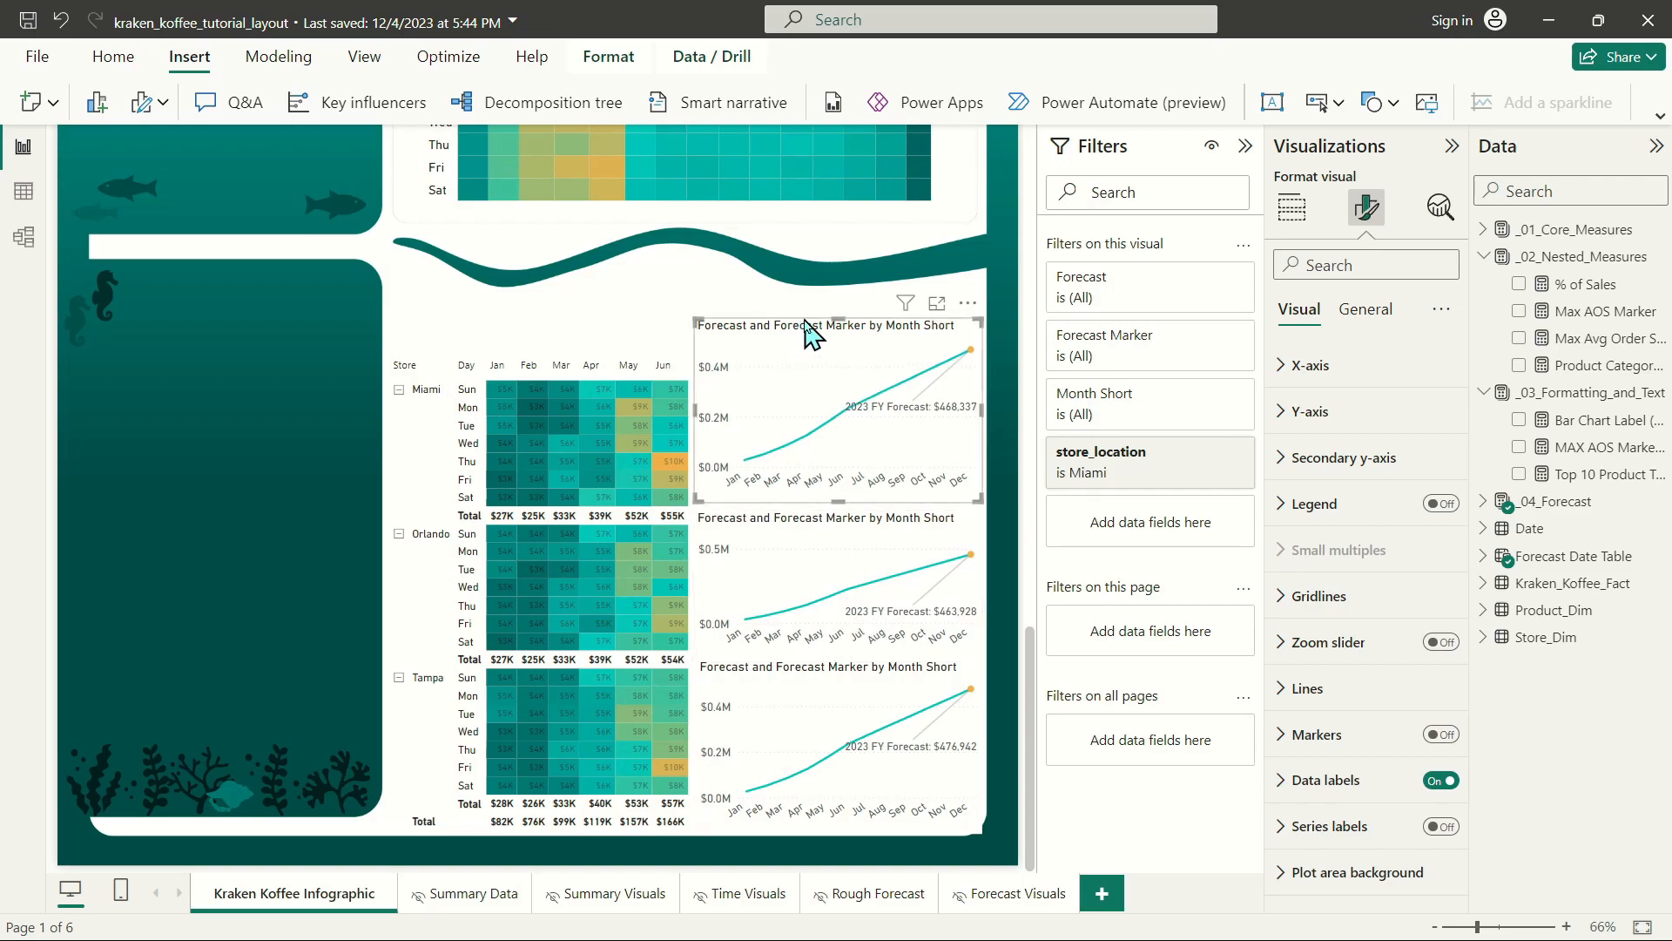
drag(806, 332, 806, 340)
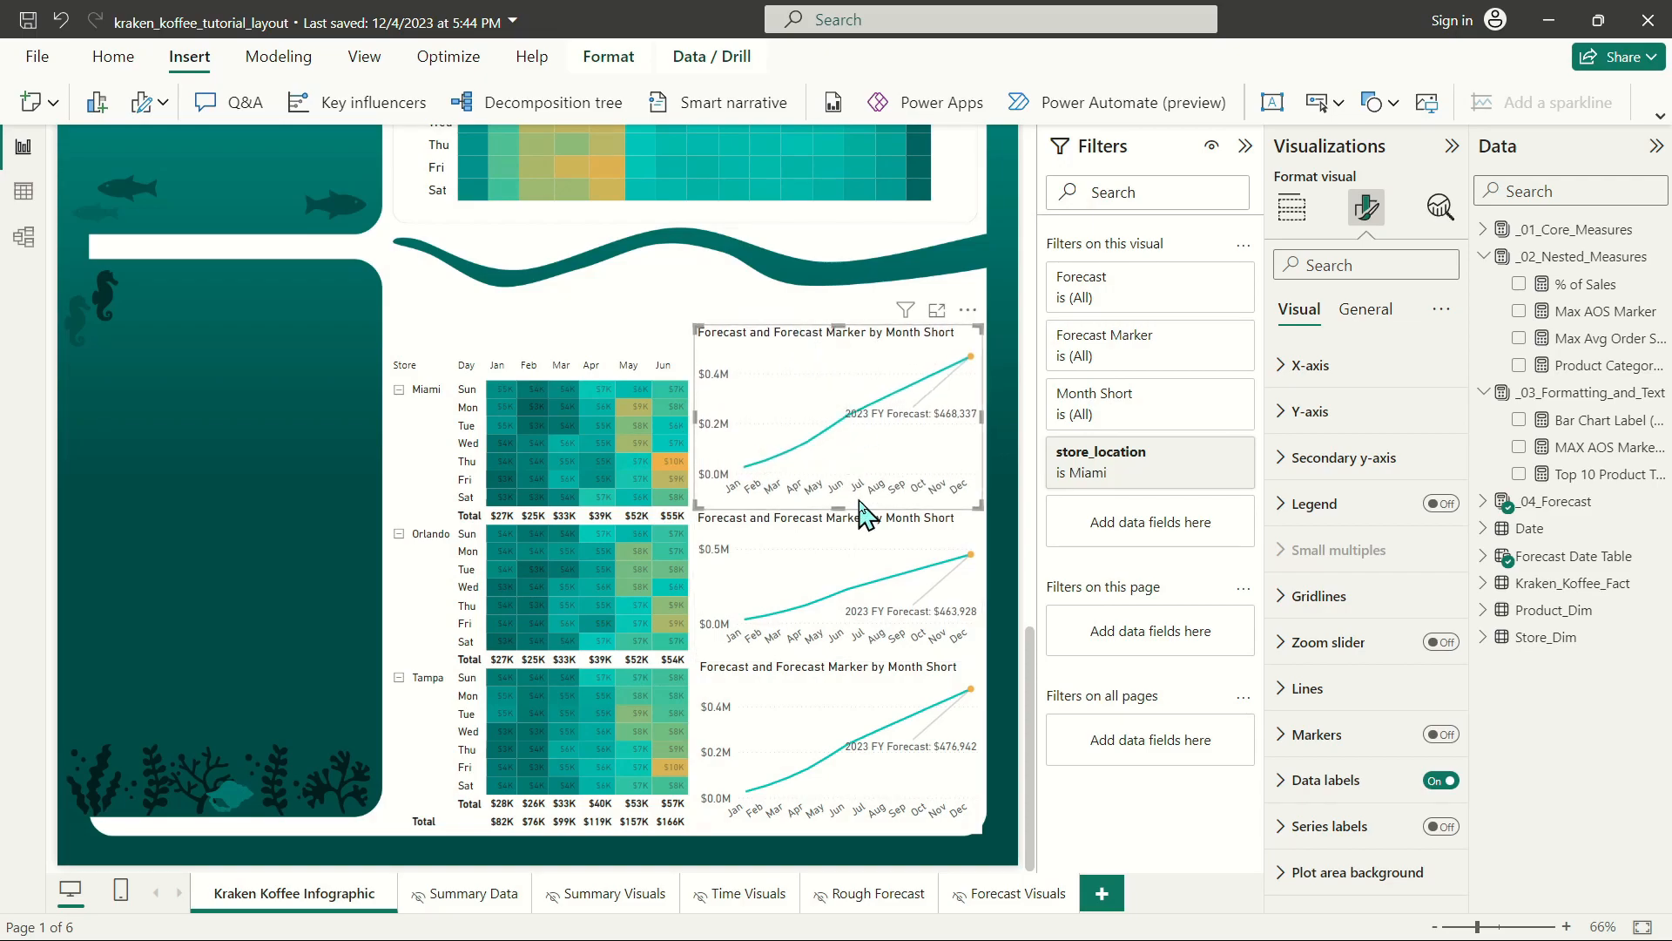
Select all three forecast charts together and set their height to 220.
ctrl+click(817, 534)
ctrl+click(796, 678)
click(1364, 315)
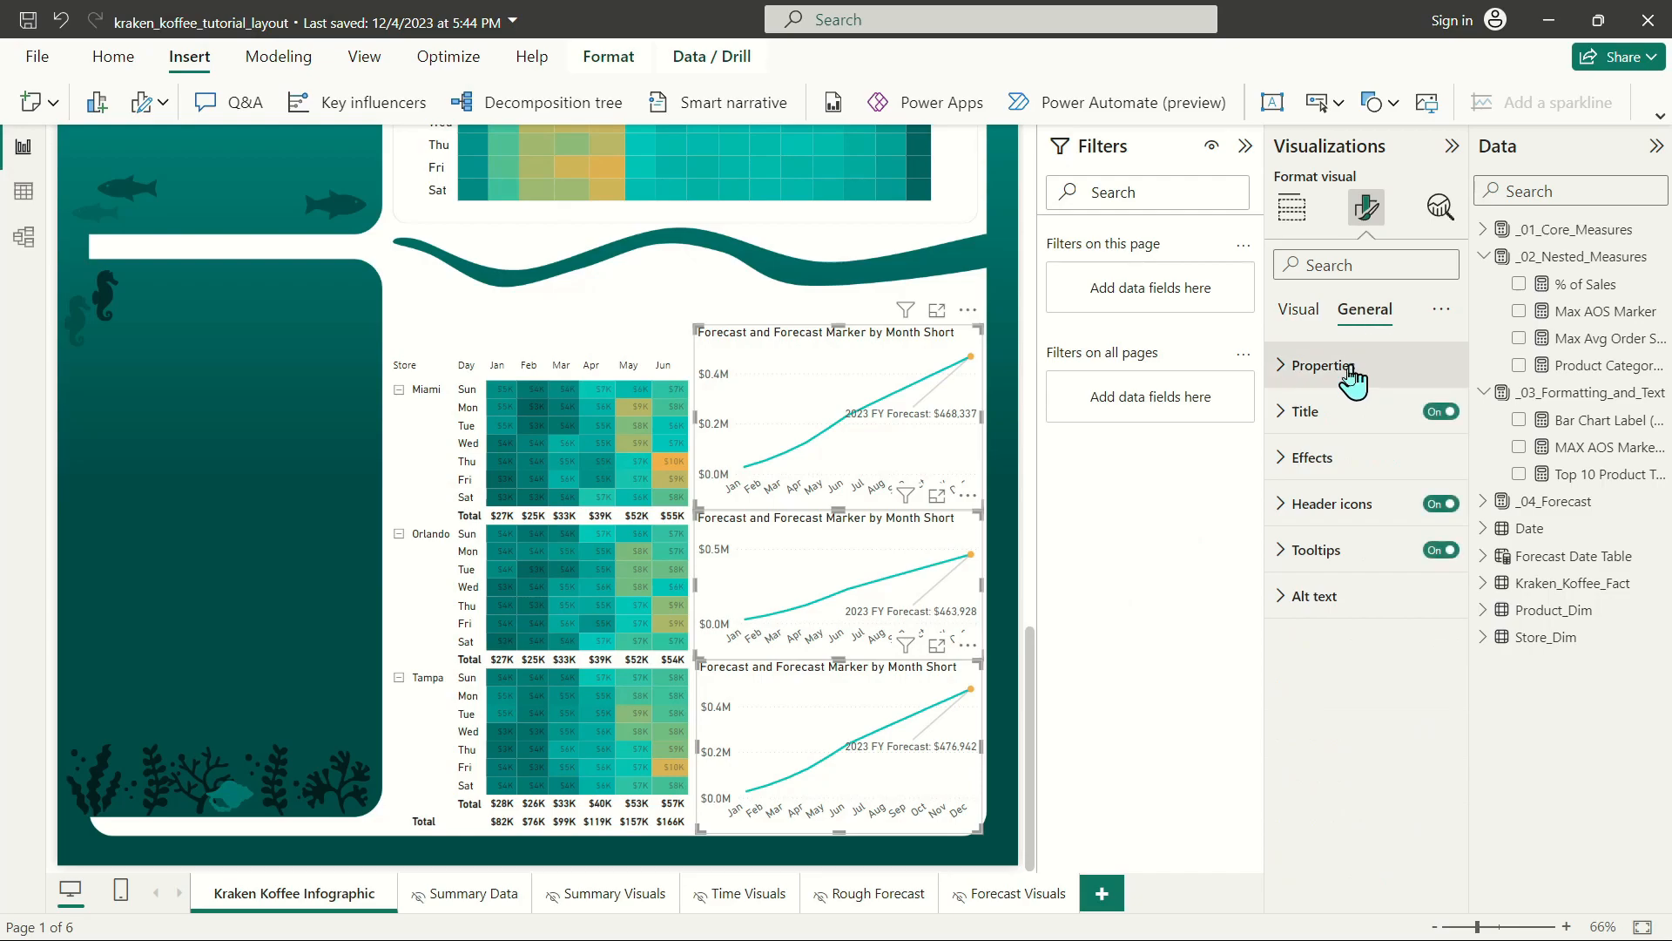
click(1361, 364)
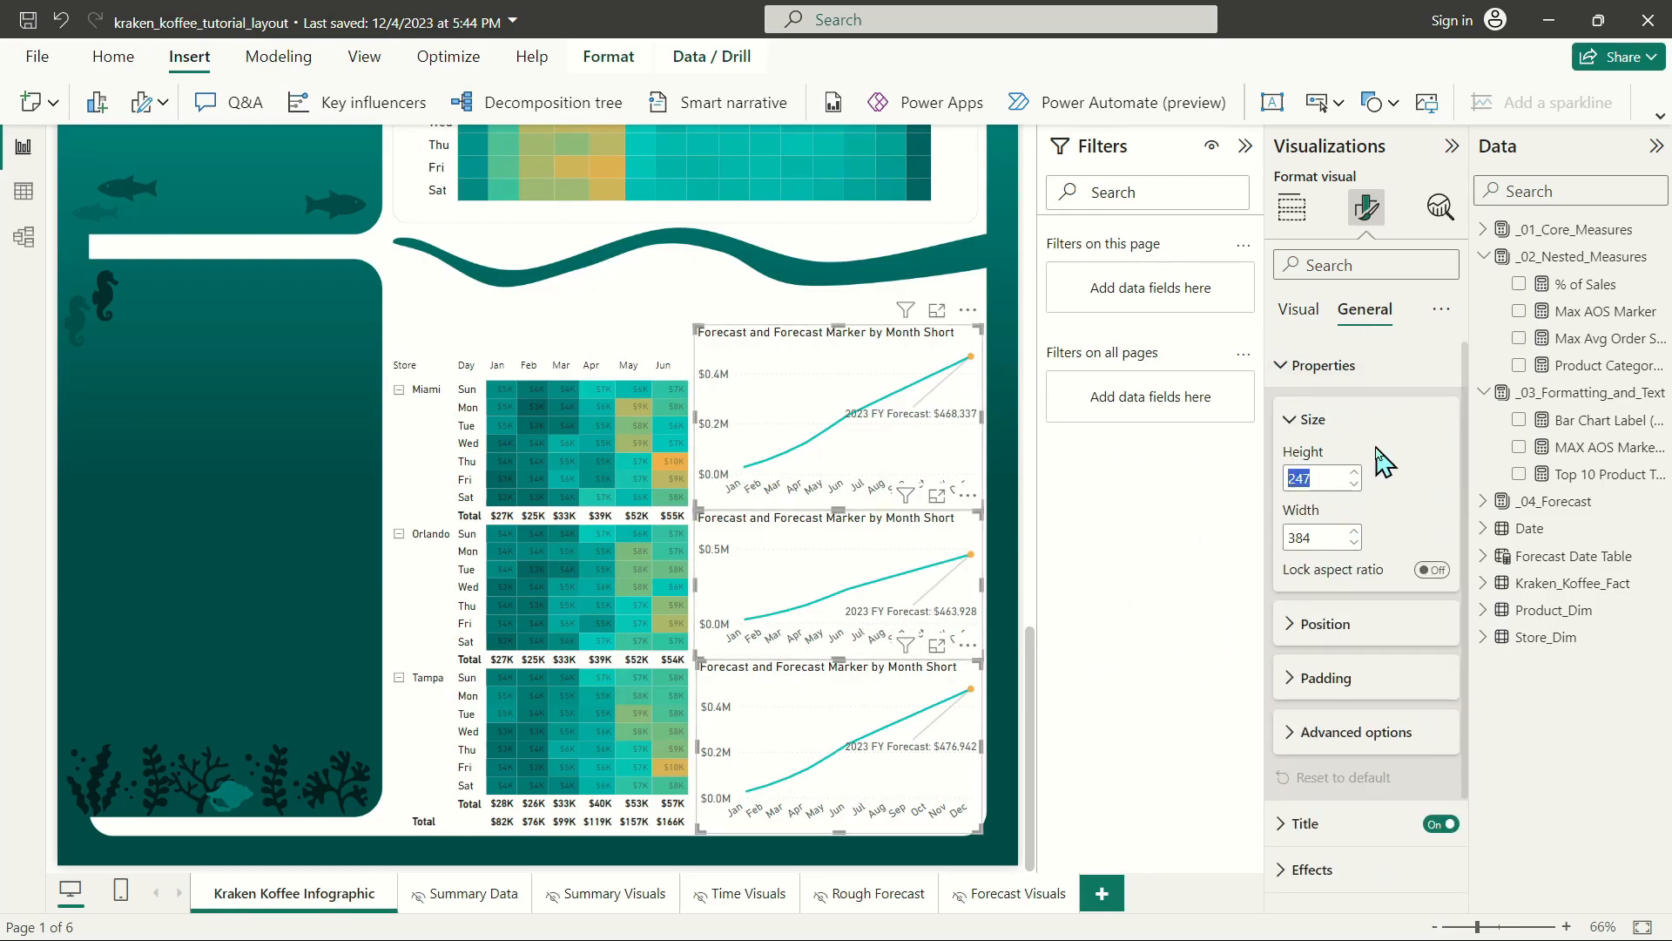
text(250)
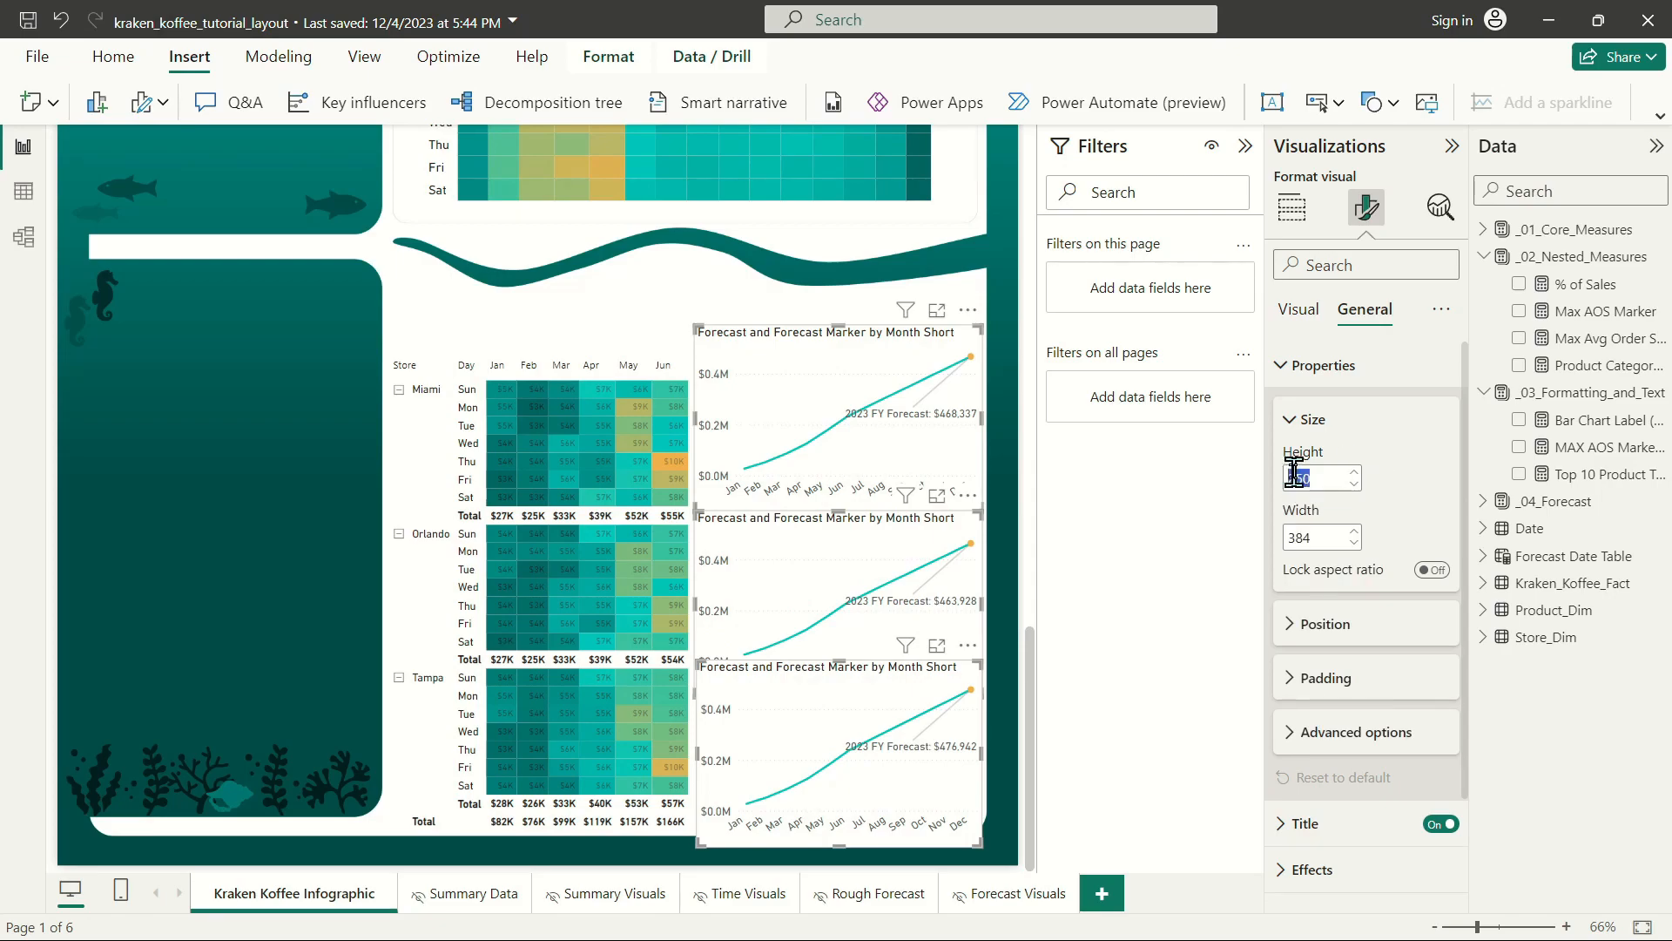
text(220)
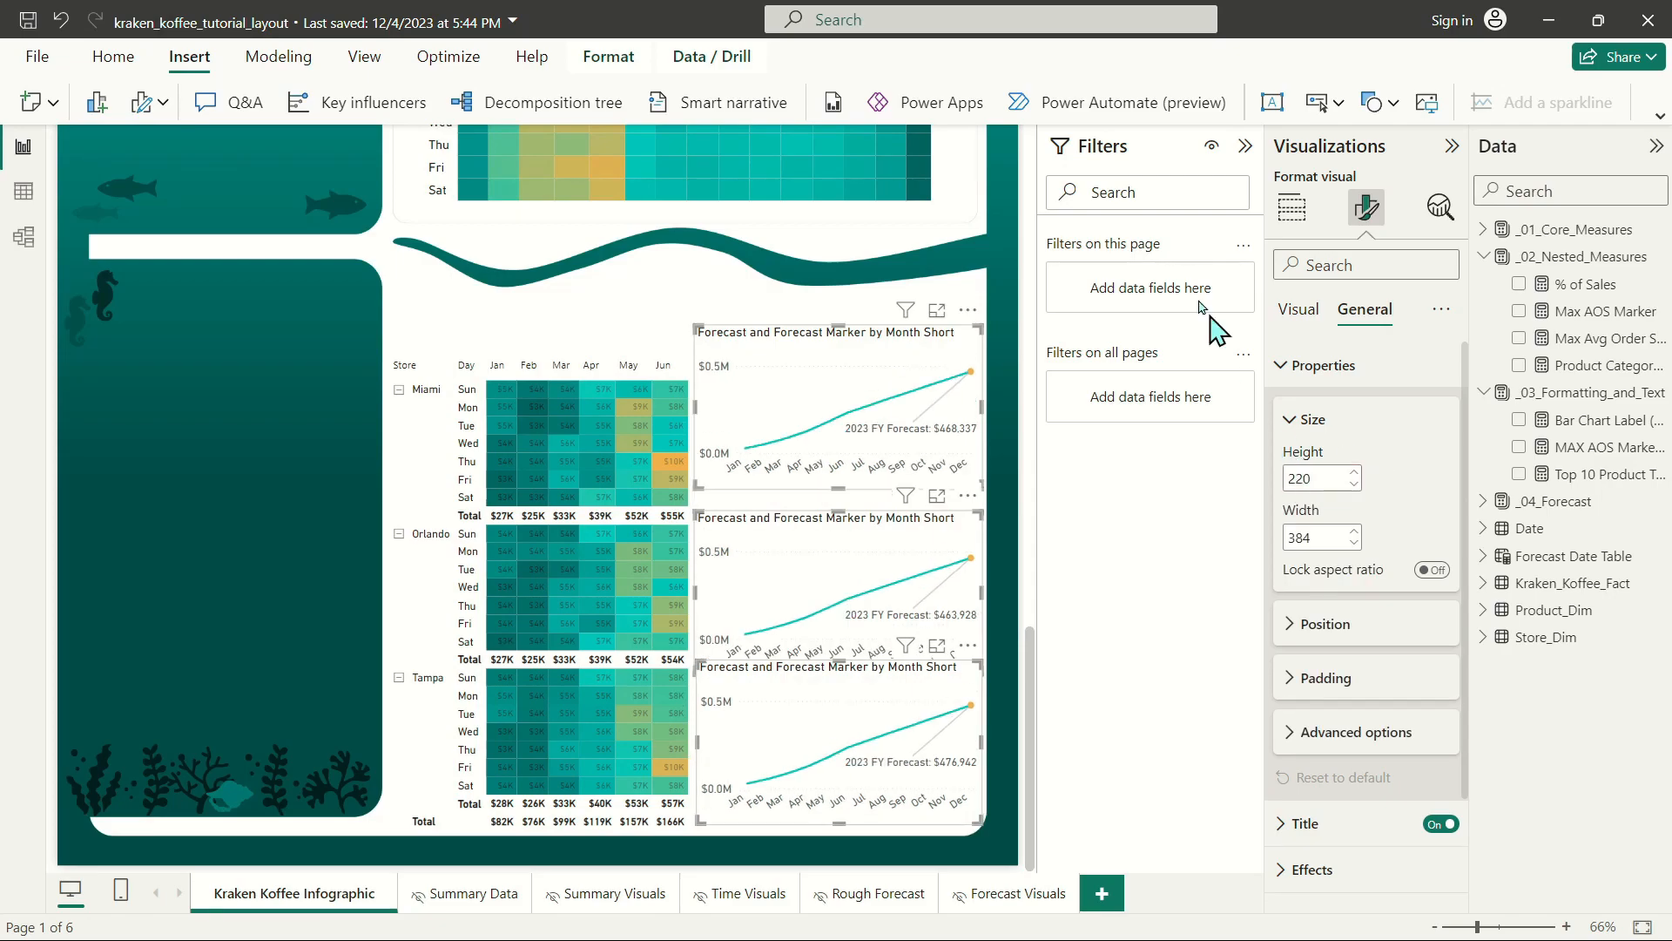
Set the value font sizes of the three forecast charts to 10.5 on the X-axis and 11 on the Y-axis.
click(1296, 314)
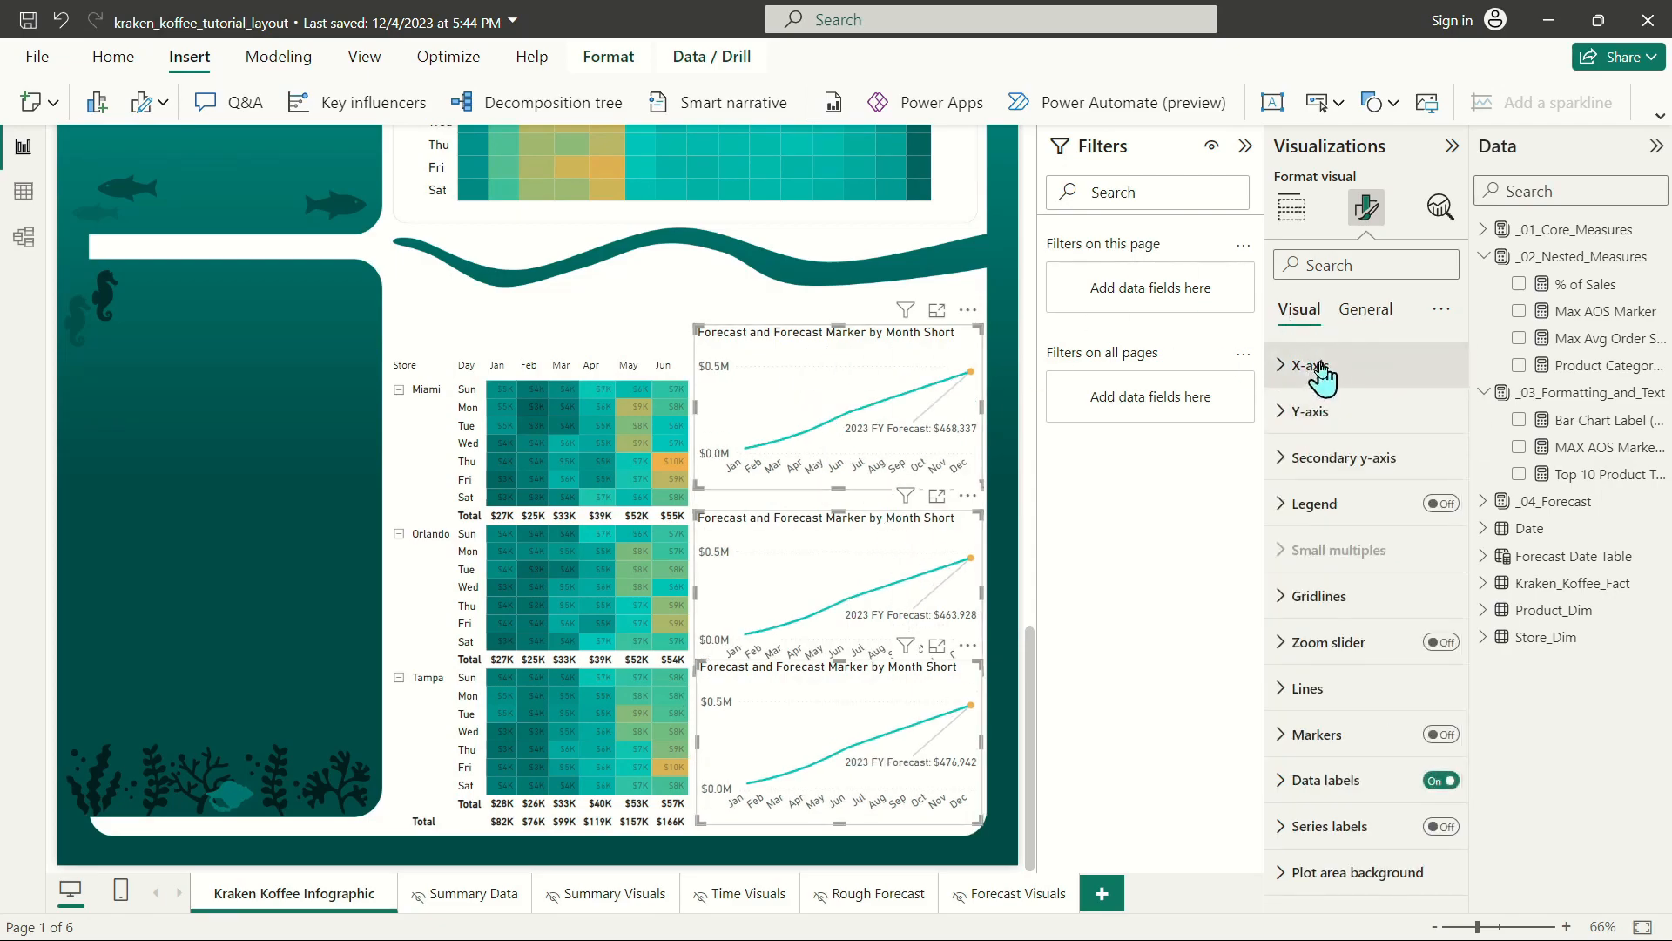
click(1310, 366)
click(1444, 485)
click(1443, 485)
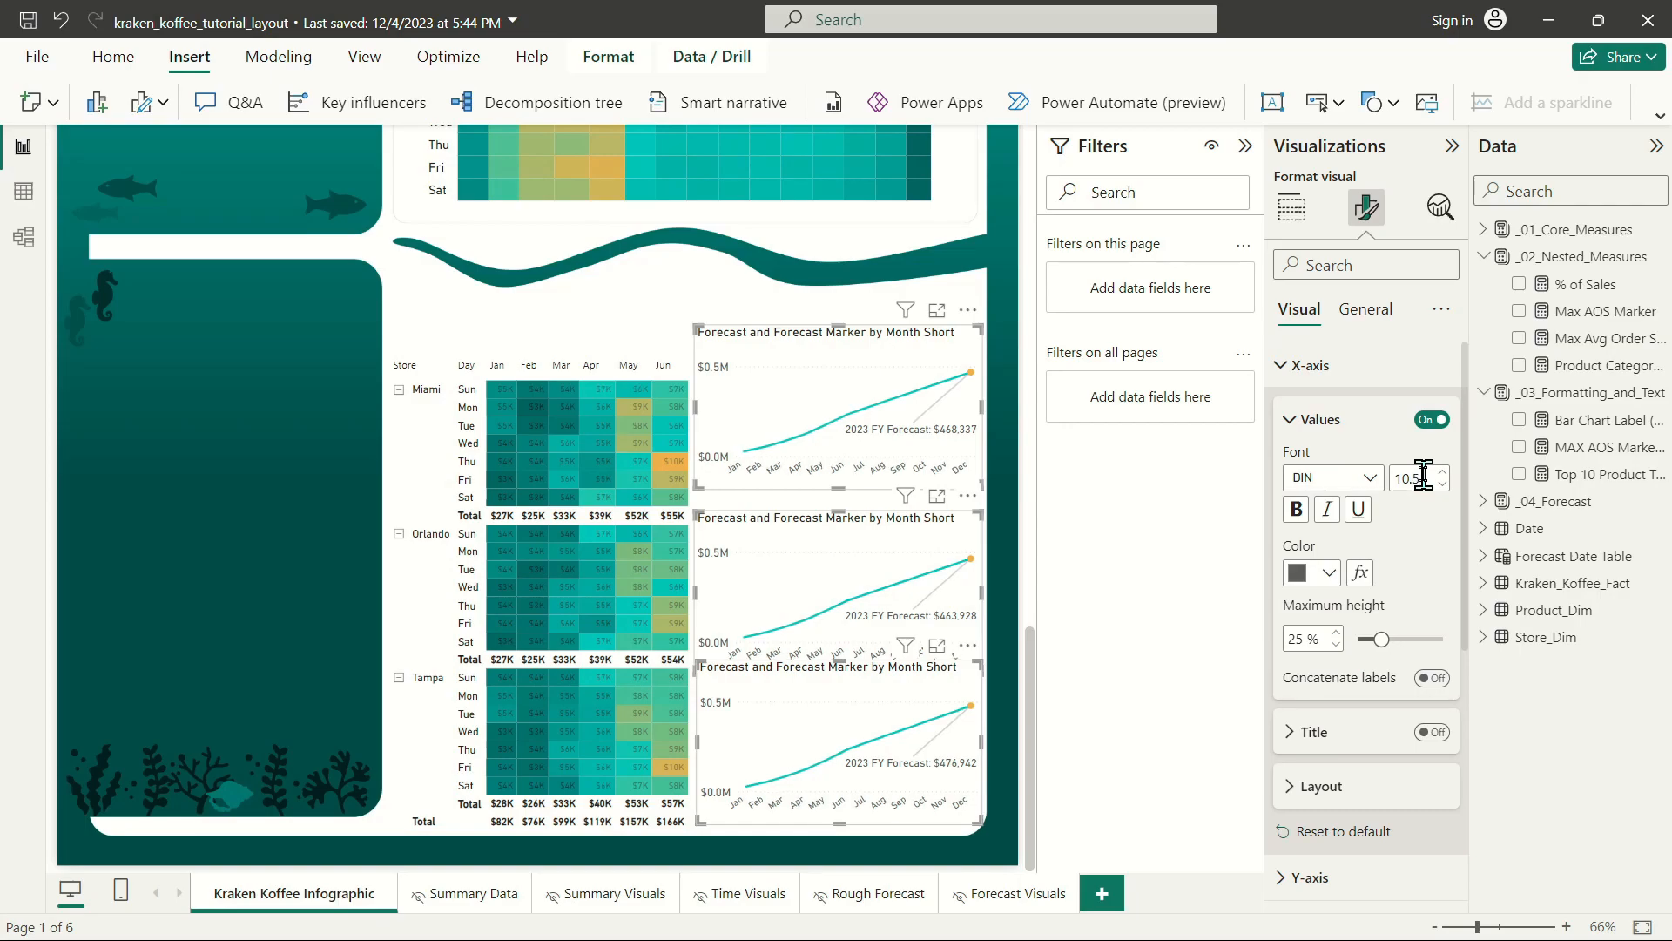
click(1304, 365)
click(1309, 411)
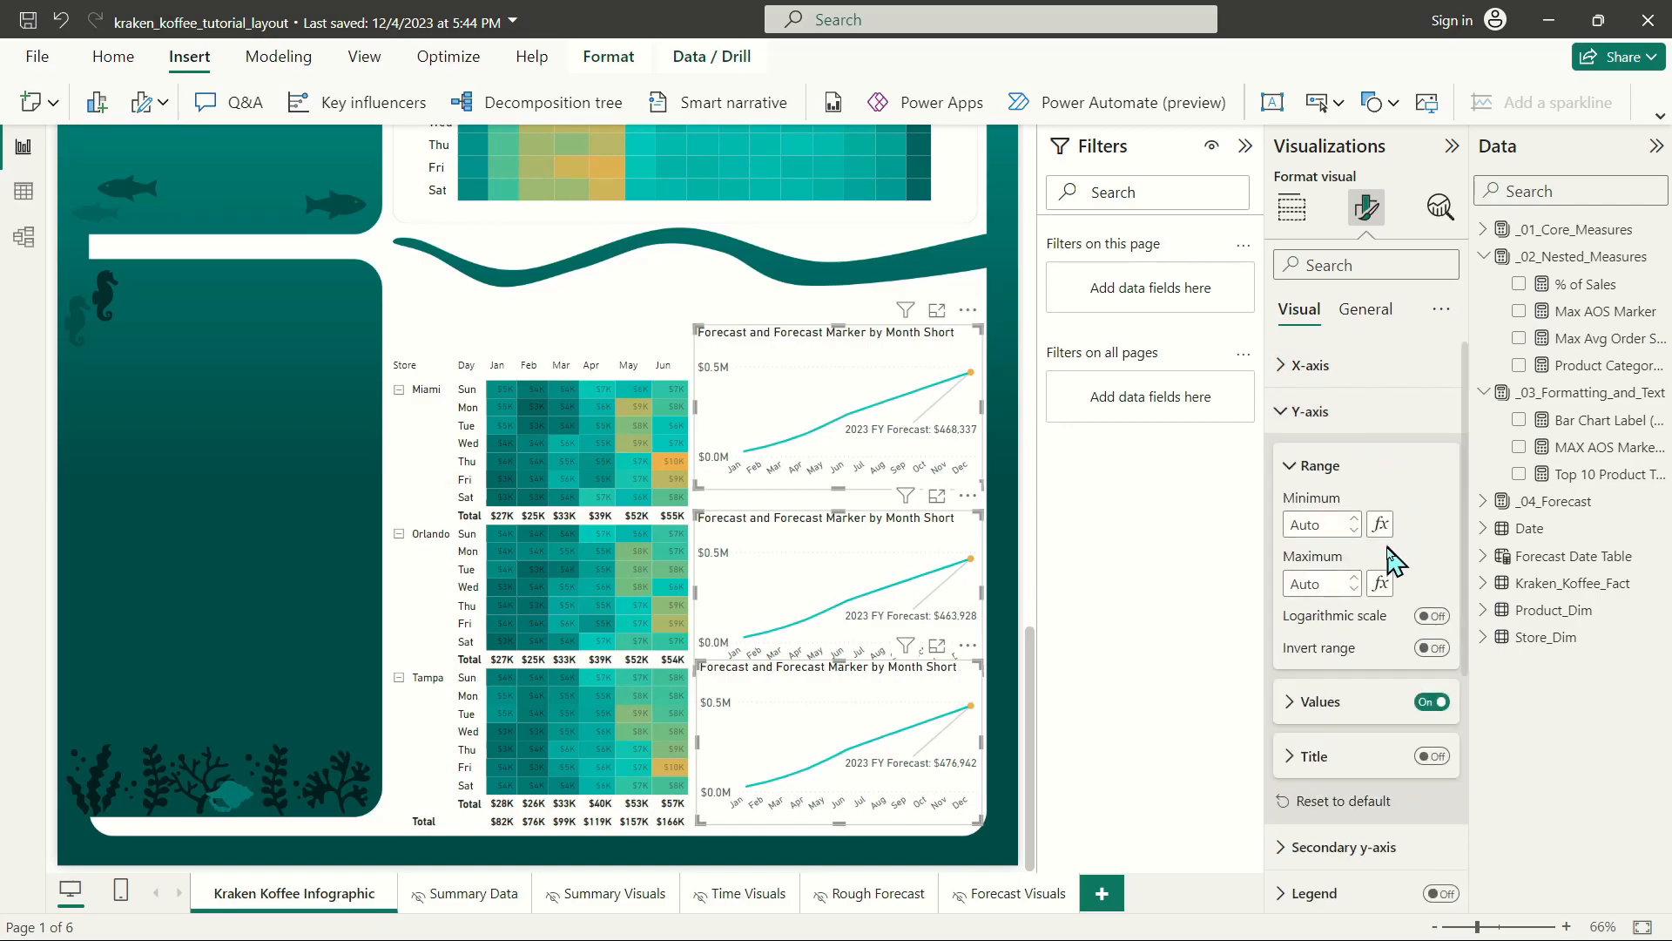
click(1322, 701)
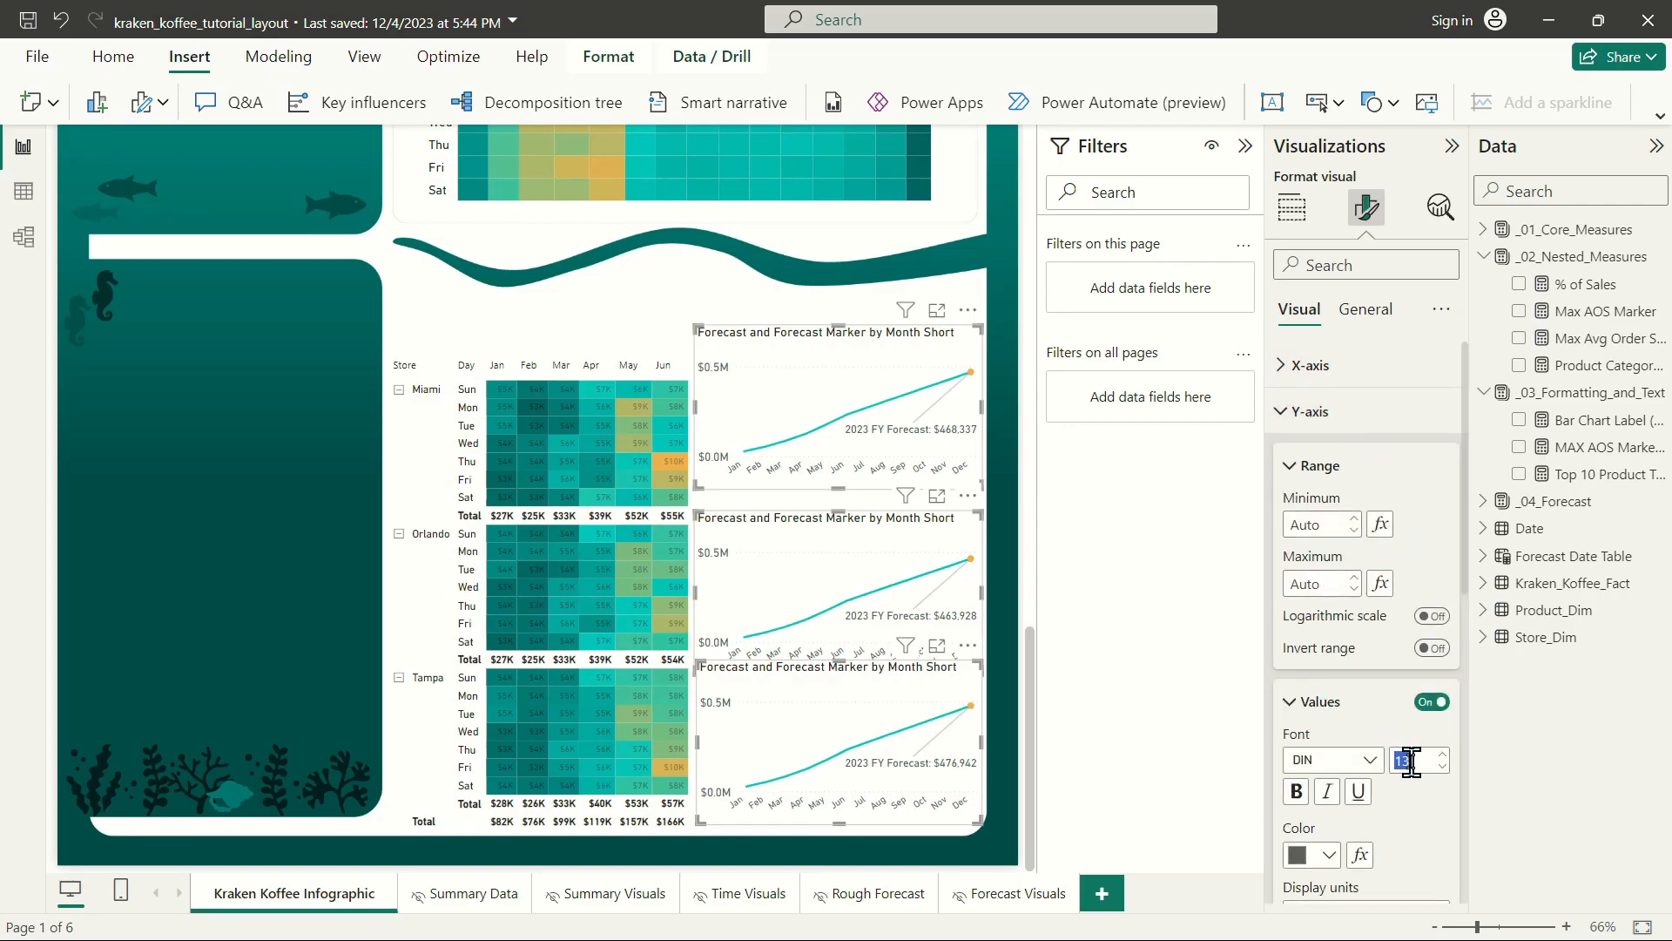
text(11)
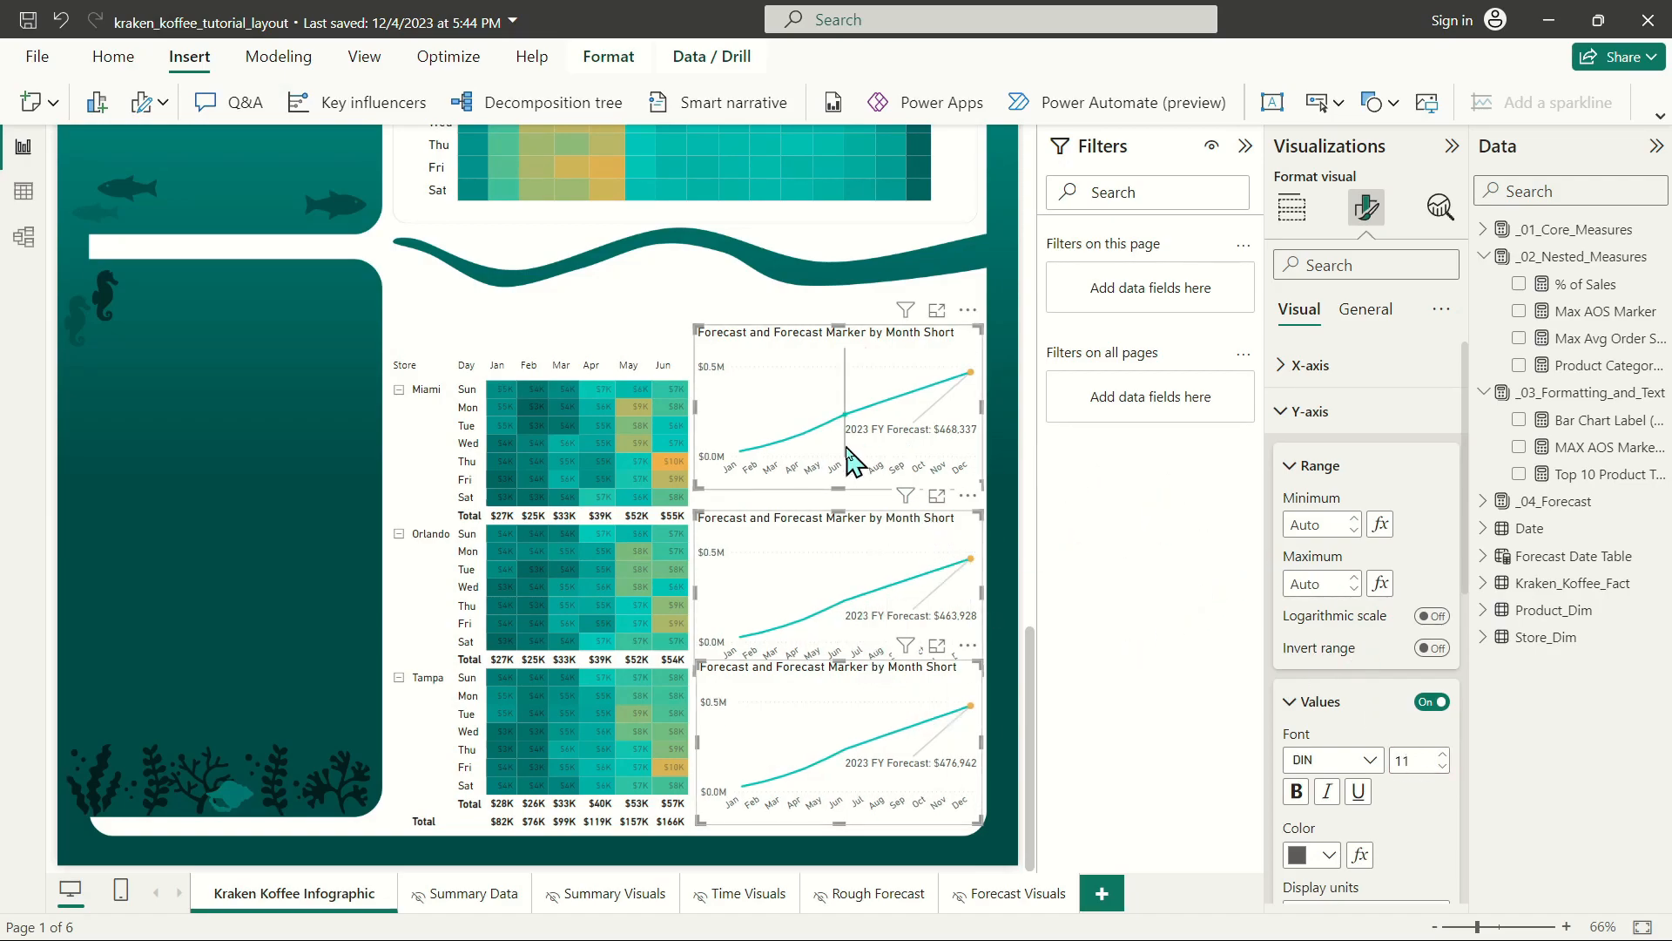
Reposition each forecast chart to line up with its store's block of rows in the matrix.
click(789, 677)
drag(786, 674, 783, 677)
drag(800, 519, 801, 525)
drag(770, 338, 764, 377)
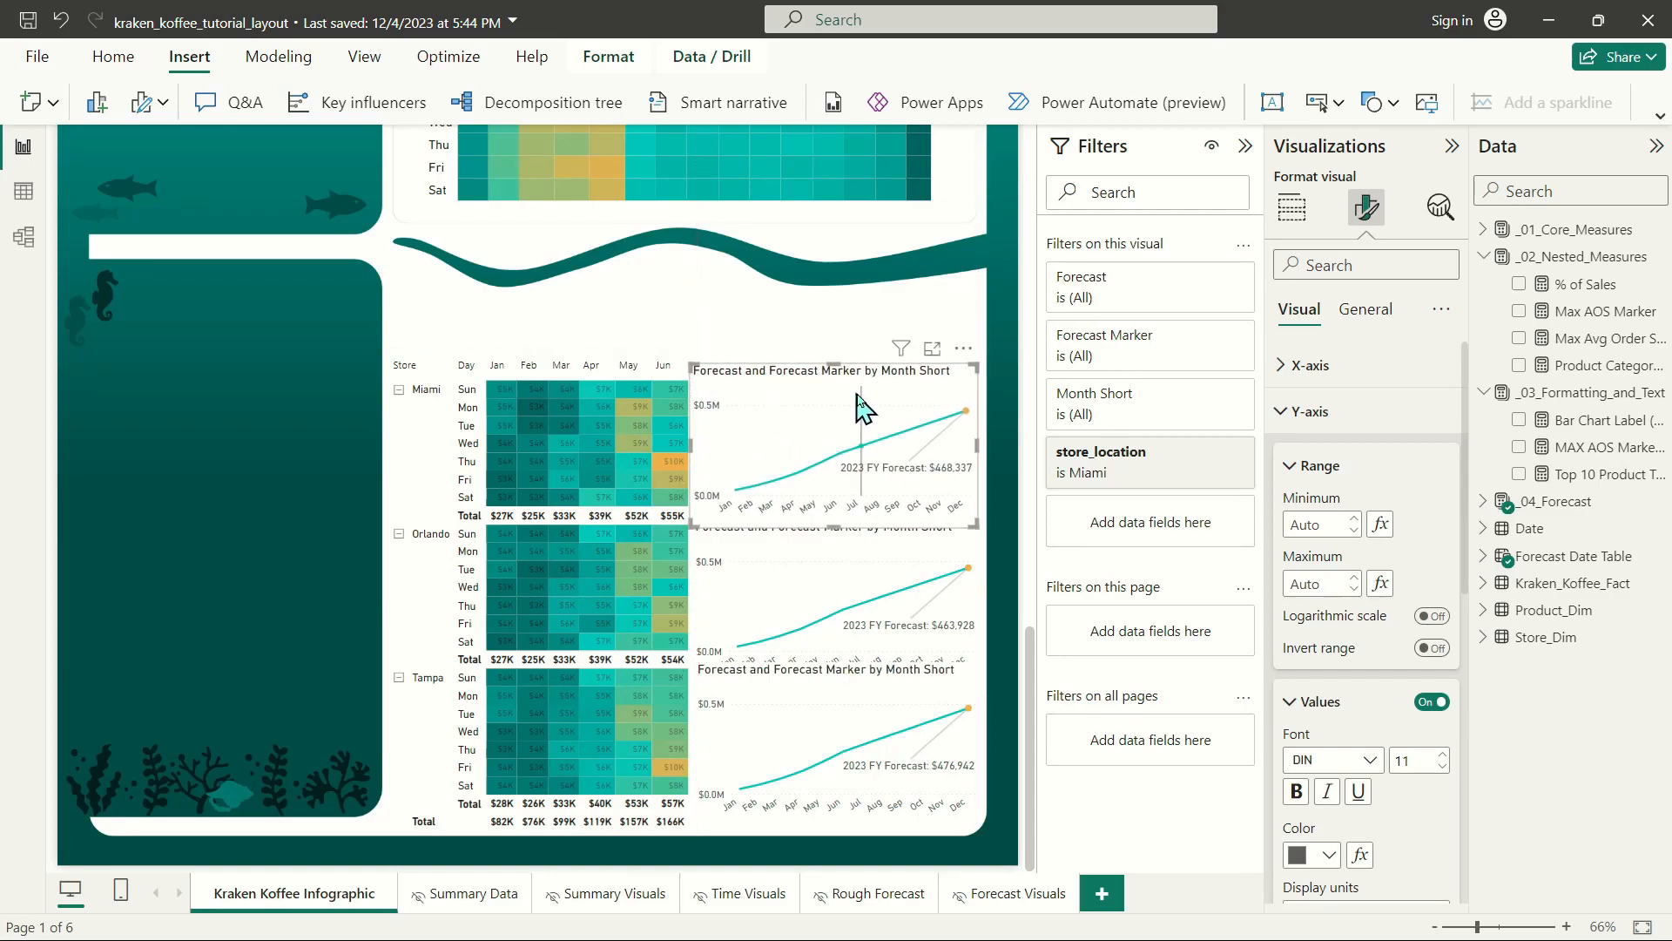
Set the store sales matrix's row padding to 4.5 and stretch its top edge upward to fit the taller rows.
click(610, 369)
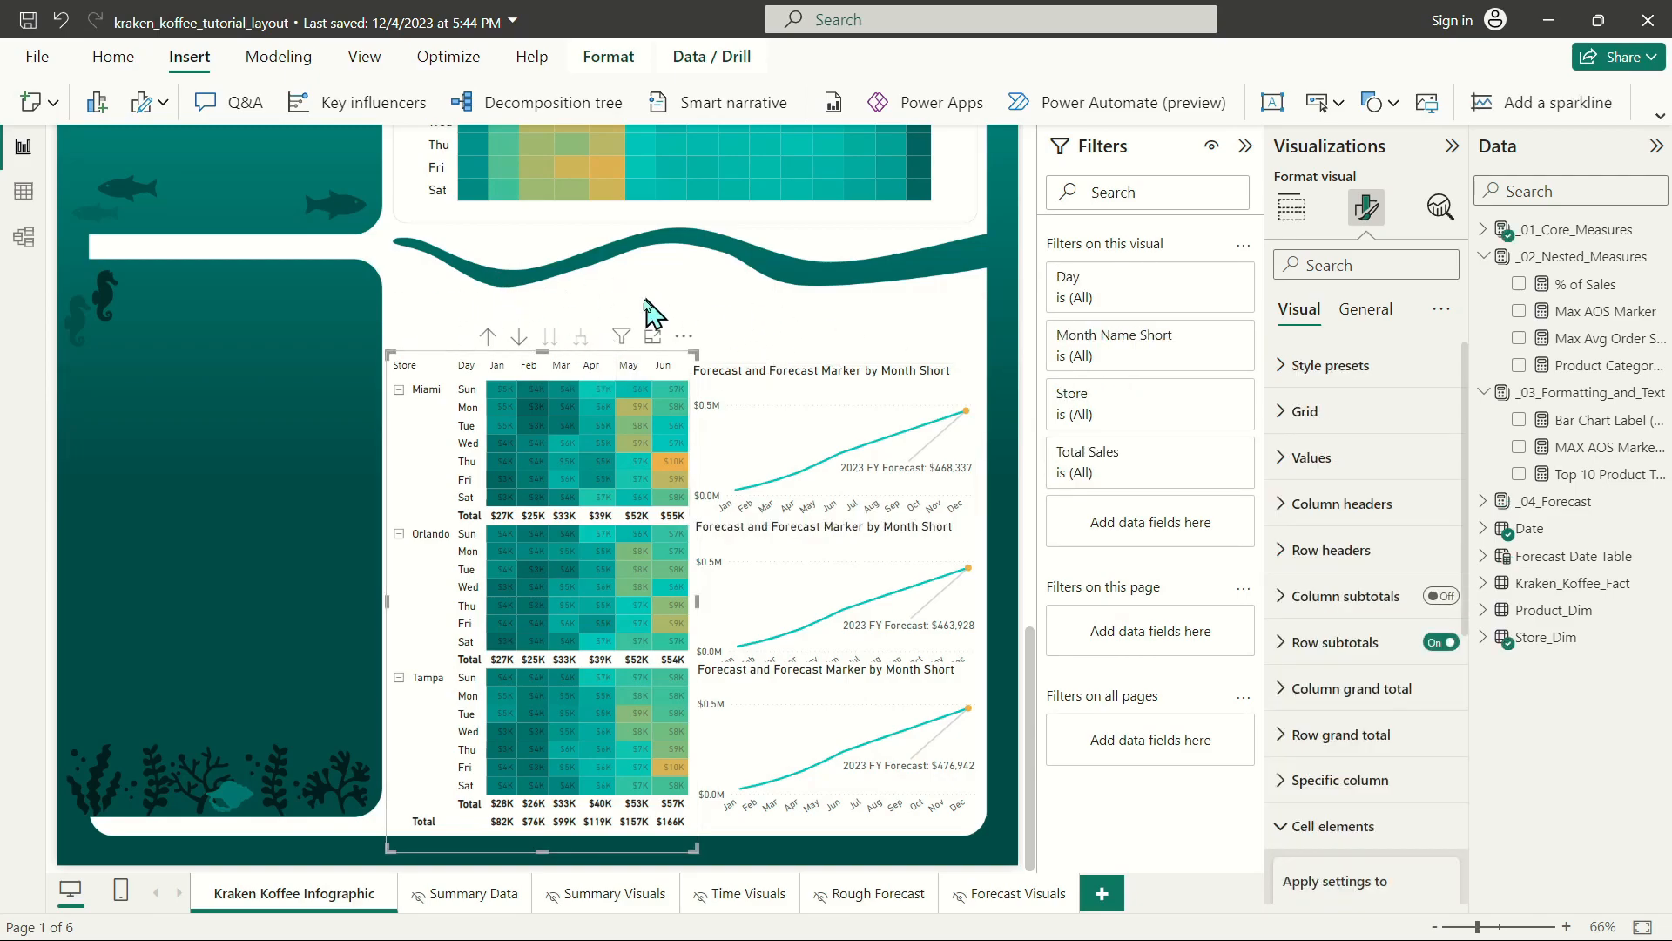
click(1305, 411)
click(1326, 703)
click(1324, 694)
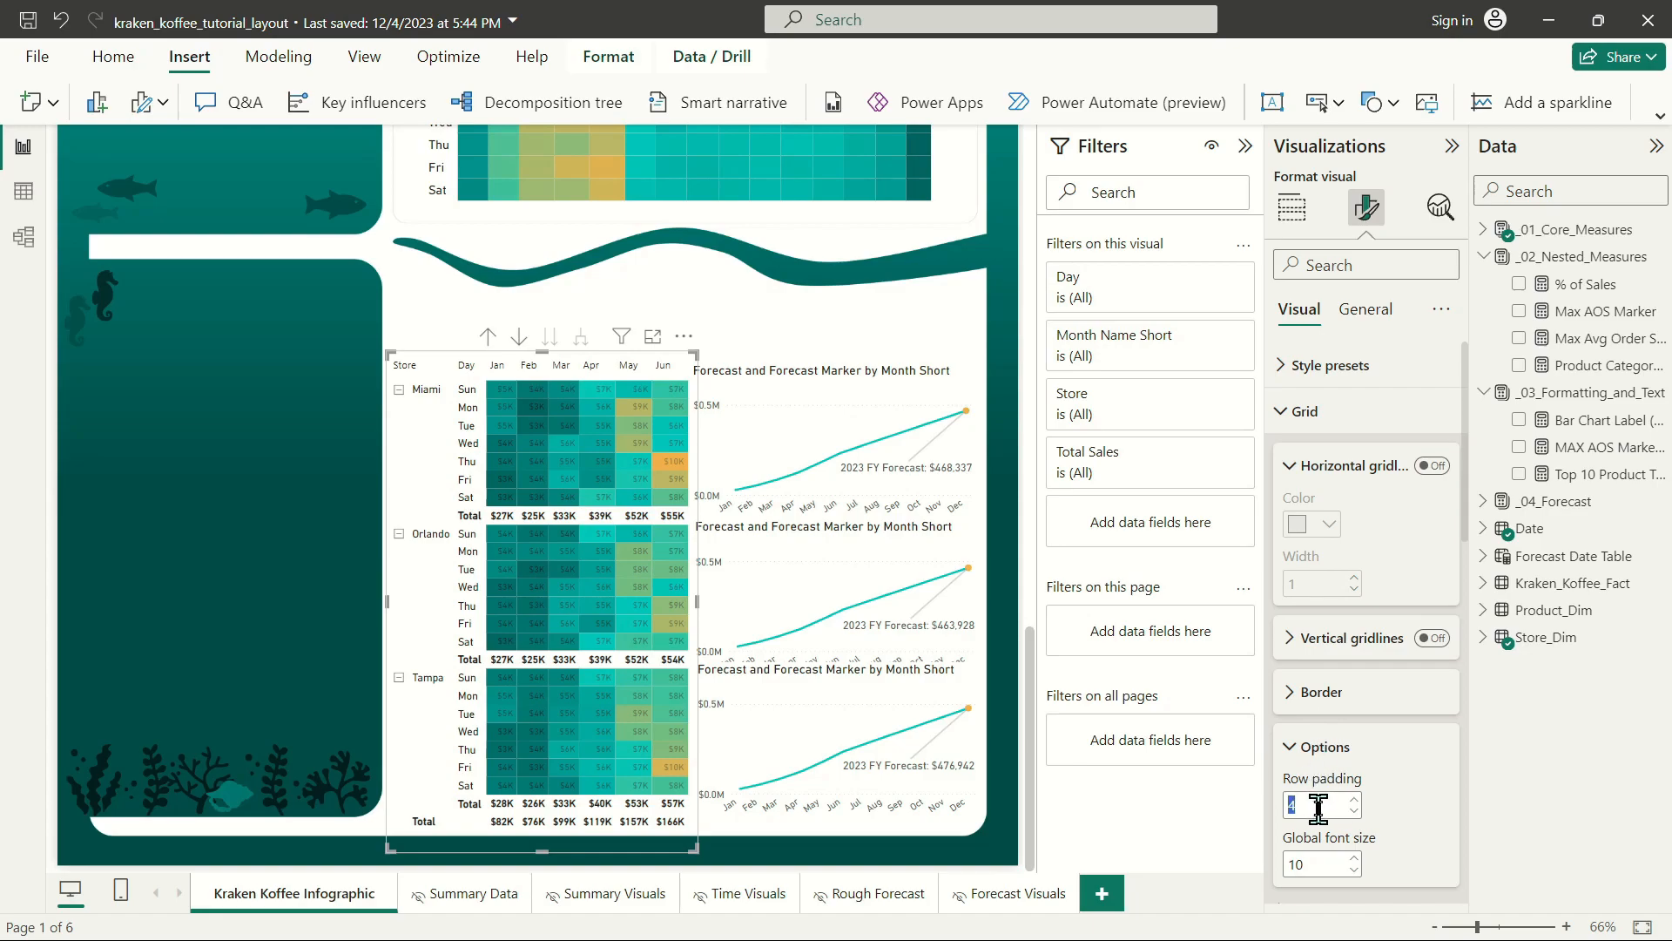
text(.5)
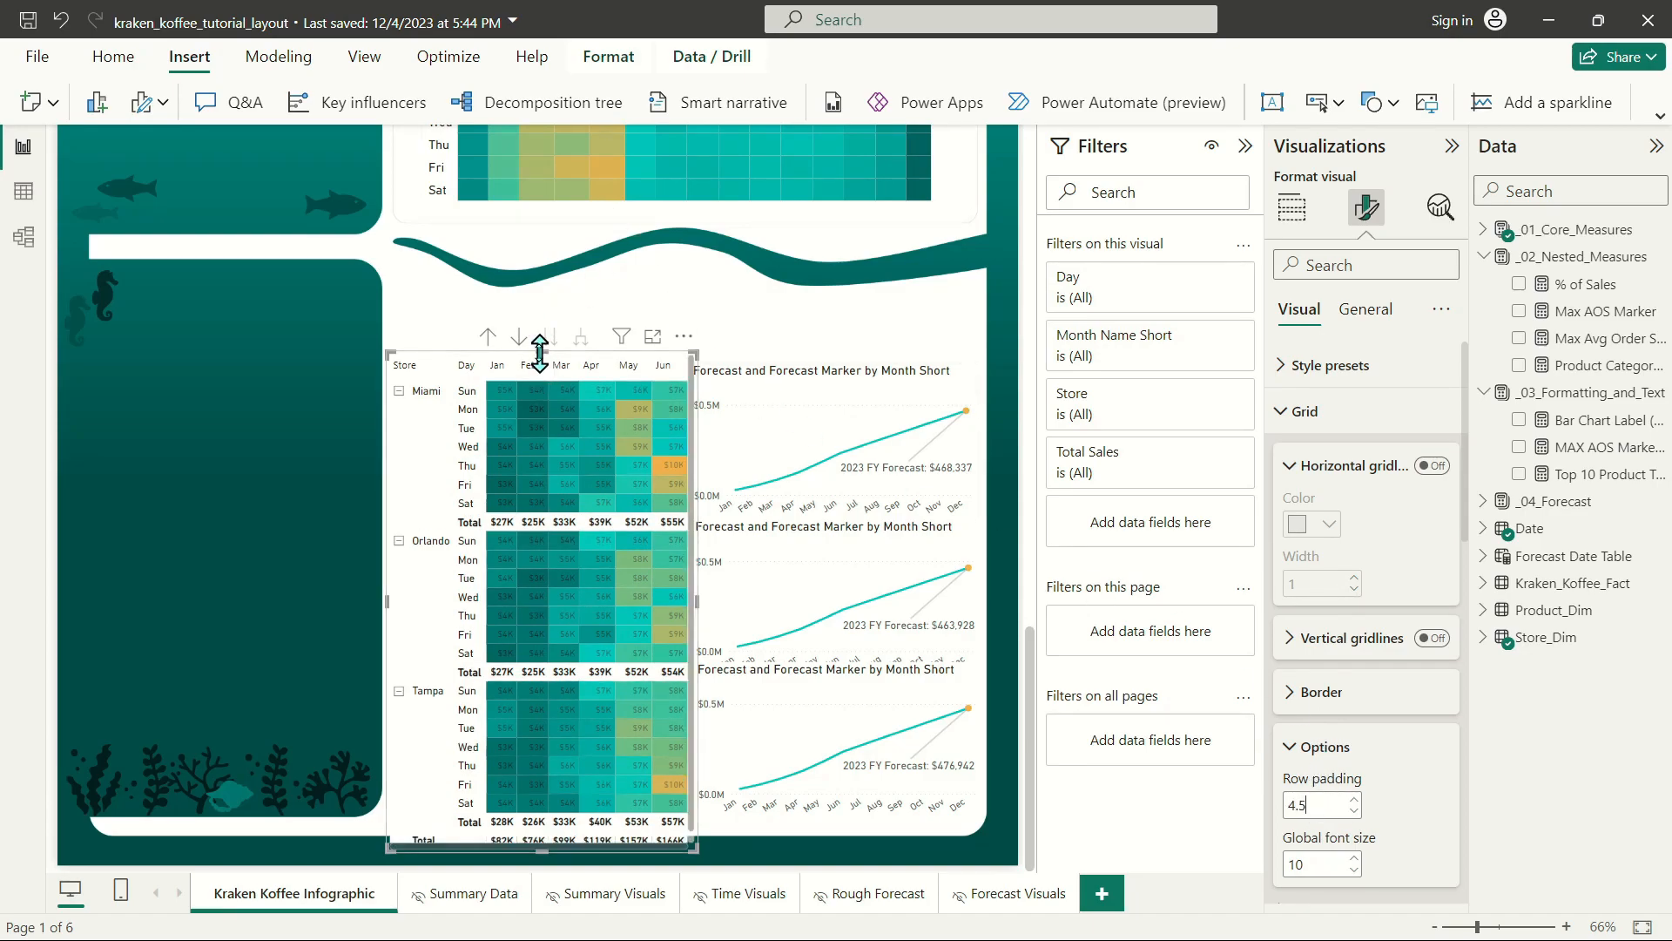
drag(542, 352, 547, 336)
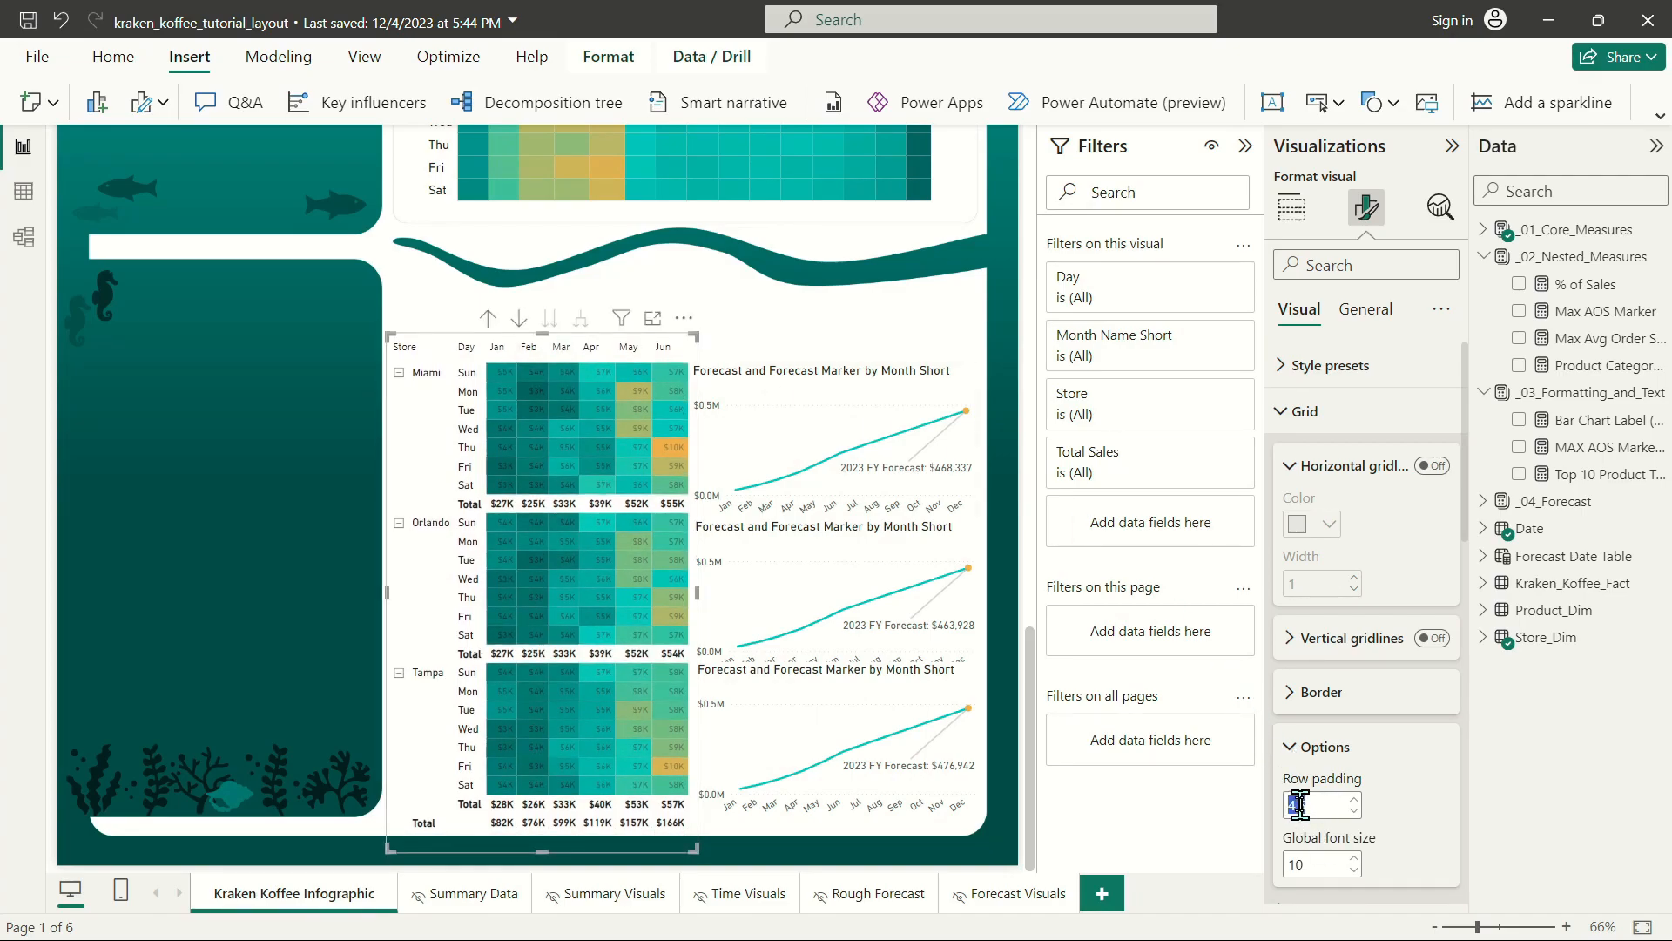
Increase the matrix's row padding to 5 and extend its top edge further upward.
text(5)
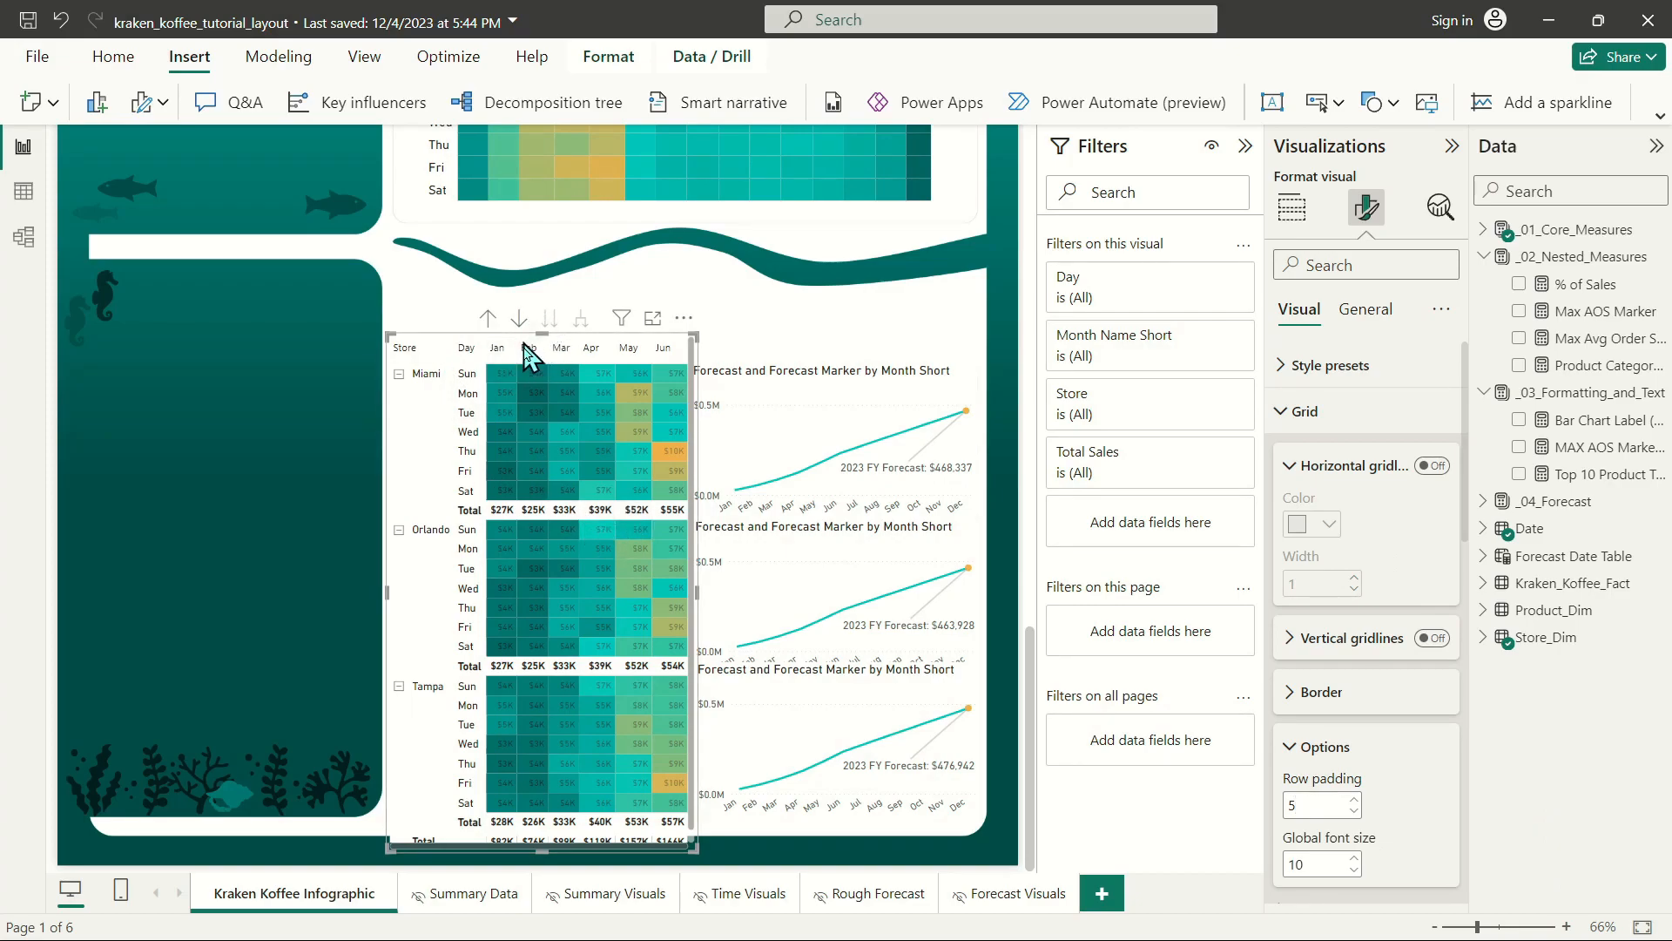
click(466, 329)
click(544, 332)
drag(542, 329, 542, 321)
Move the Miami, Orlando and Tampa forecast charts up to realign them with the enlarged matrix's store sections.
drag(816, 375, 804, 336)
drag(795, 522, 799, 509)
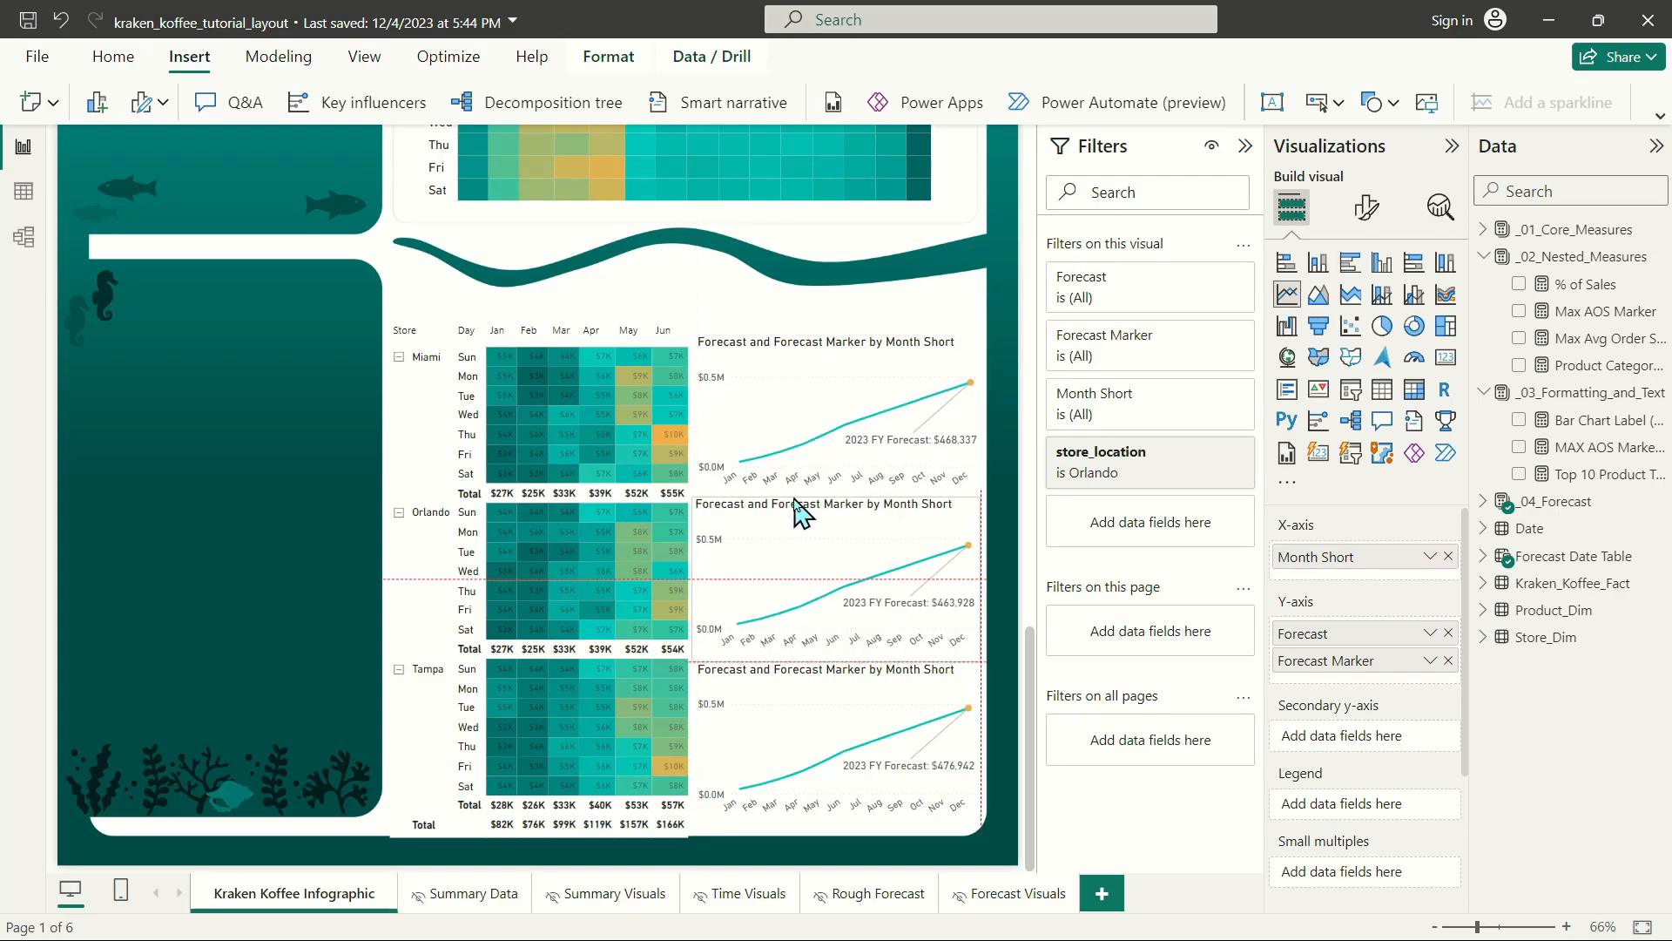
drag(806, 673, 807, 662)
click(815, 503)
drag(825, 518, 826, 514)
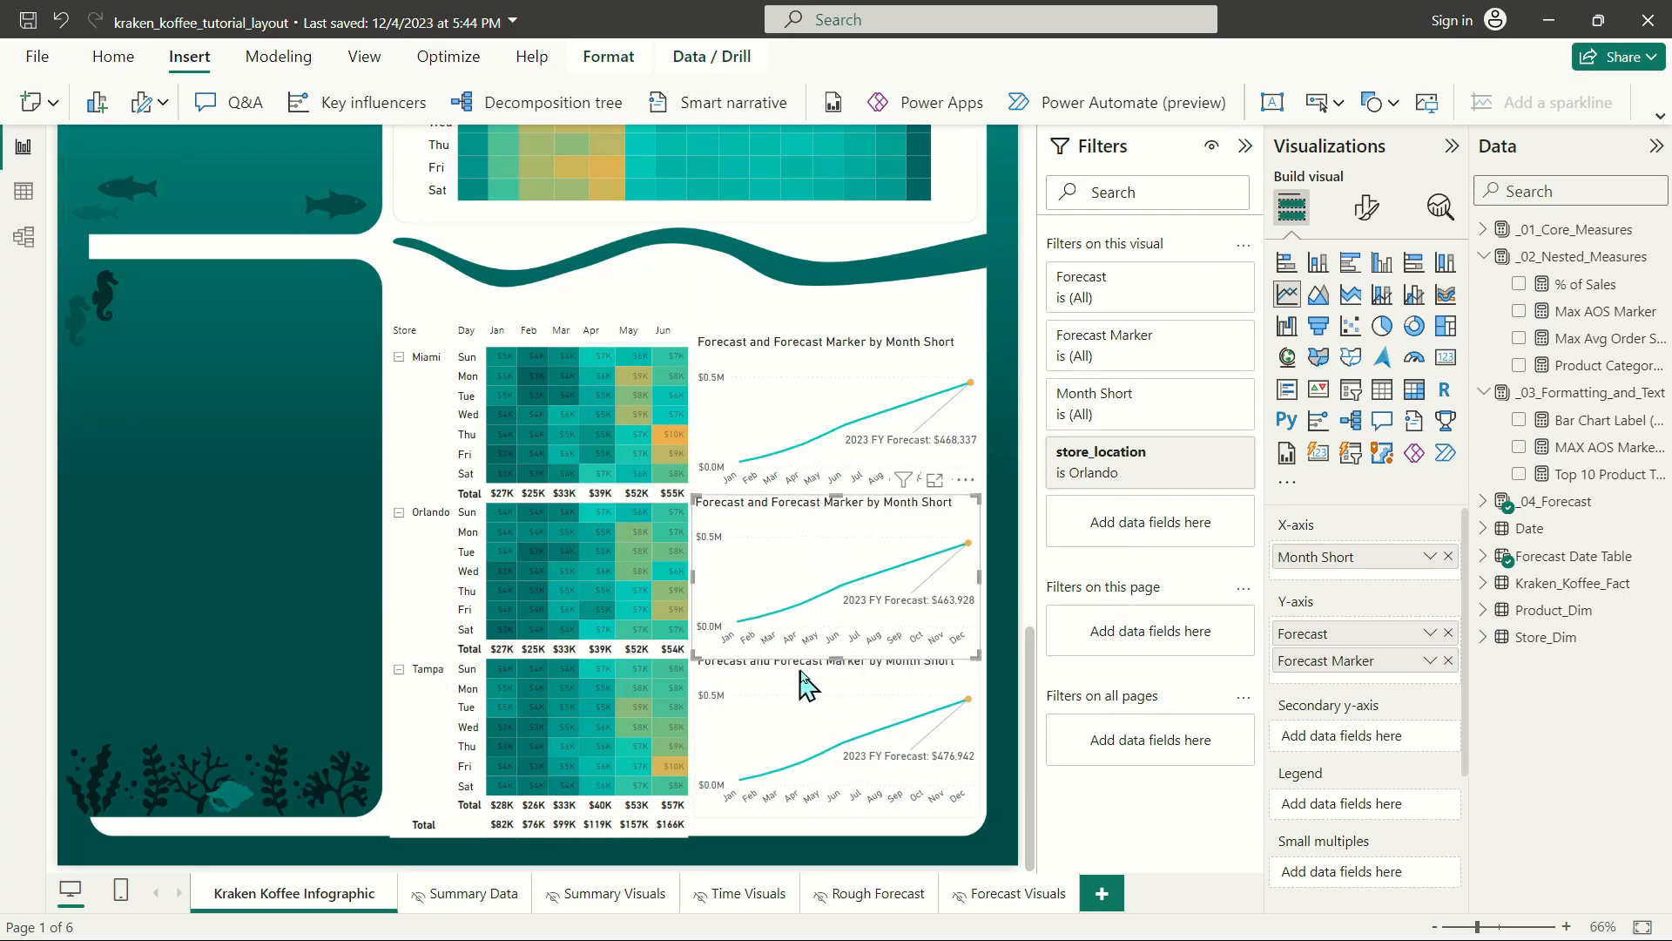
Select all three forecast charts and turn off their background effect, then deselect them.
click(843, 325)
click(852, 341)
ctrl+click(837, 515)
ctrl+click(838, 684)
click(1367, 208)
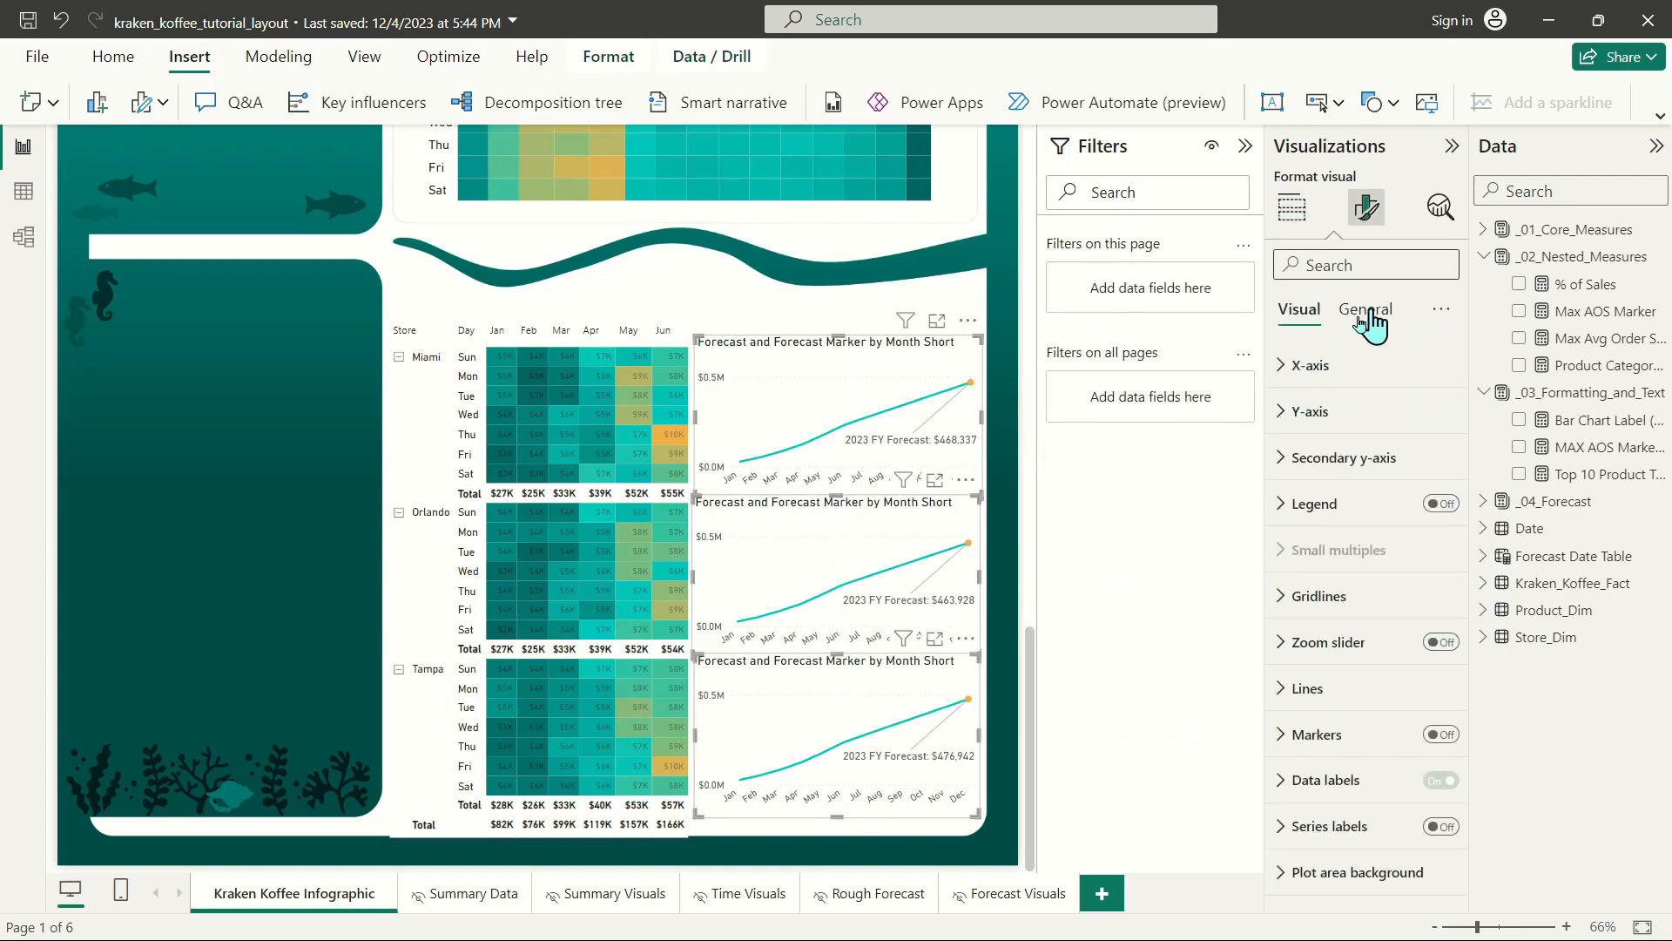
click(1366, 309)
click(1312, 457)
click(1439, 512)
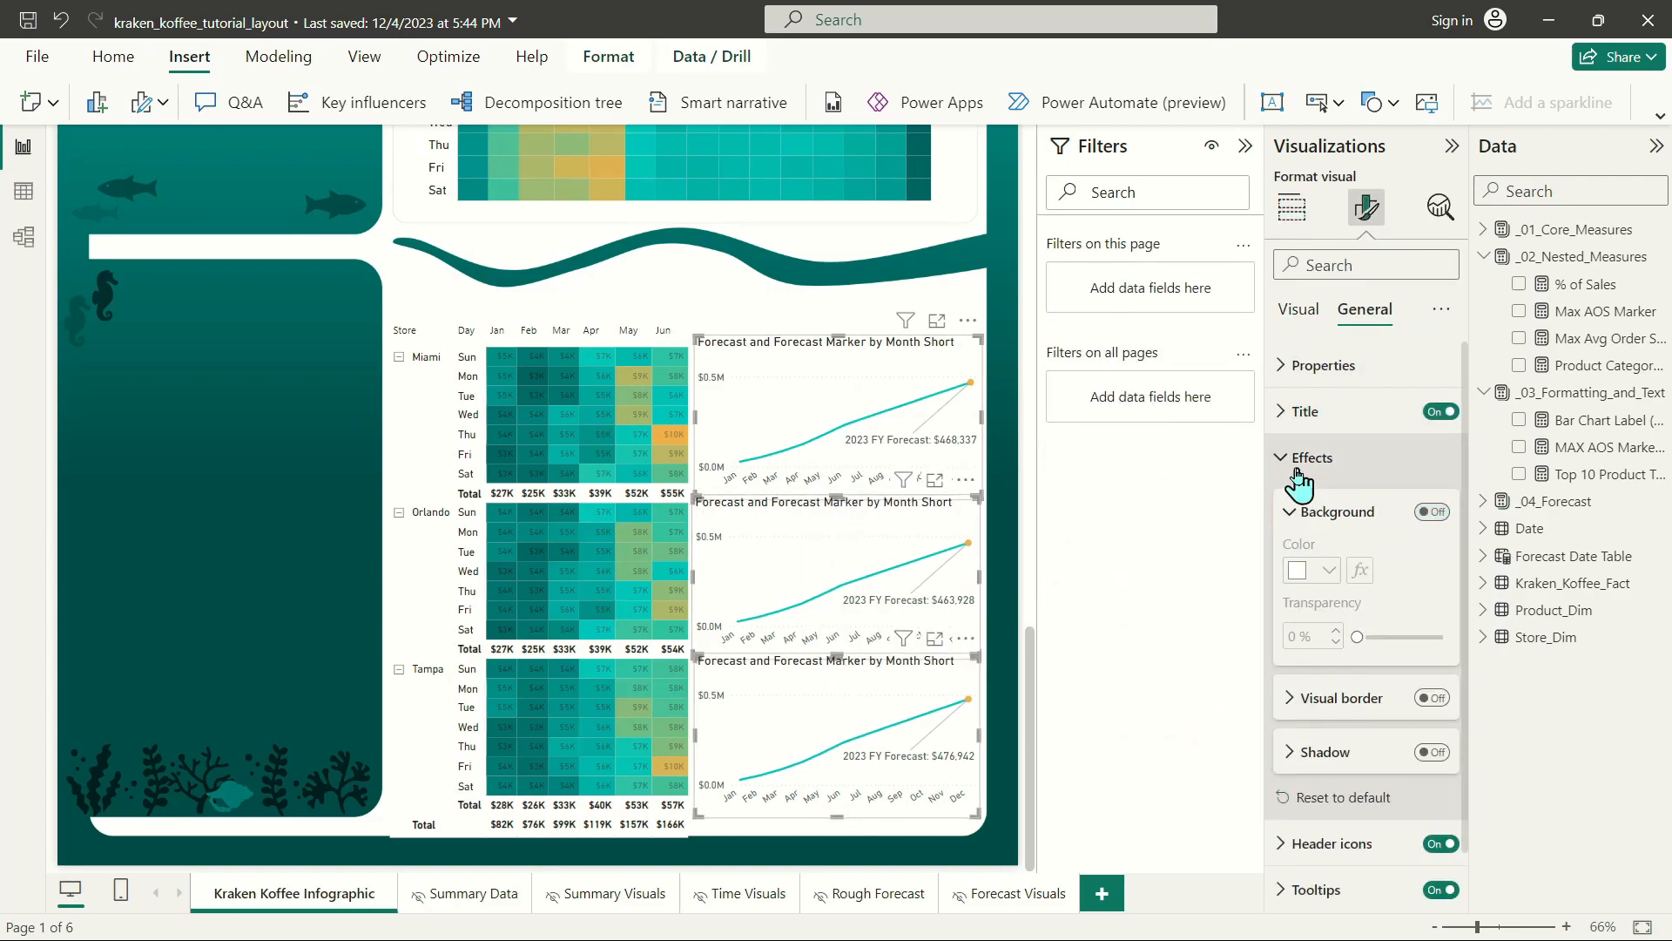
click(1311, 459)
click(766, 871)
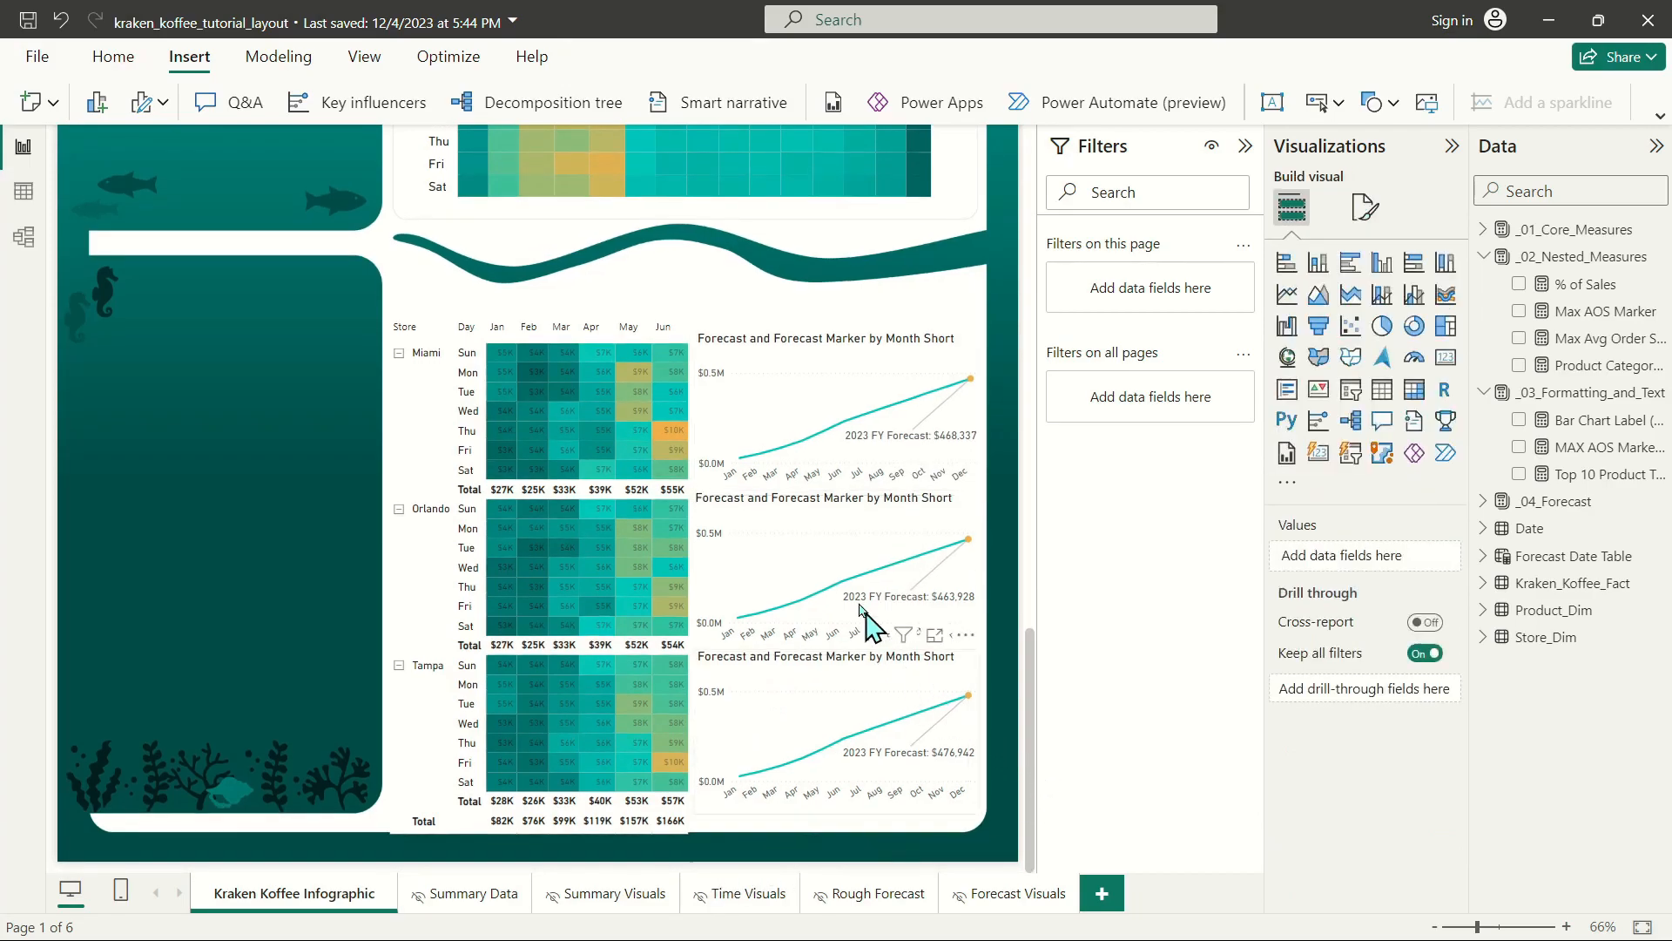
Change the Miami forecast chart's title to "Full-Year Projection: Miami".
click(765, 350)
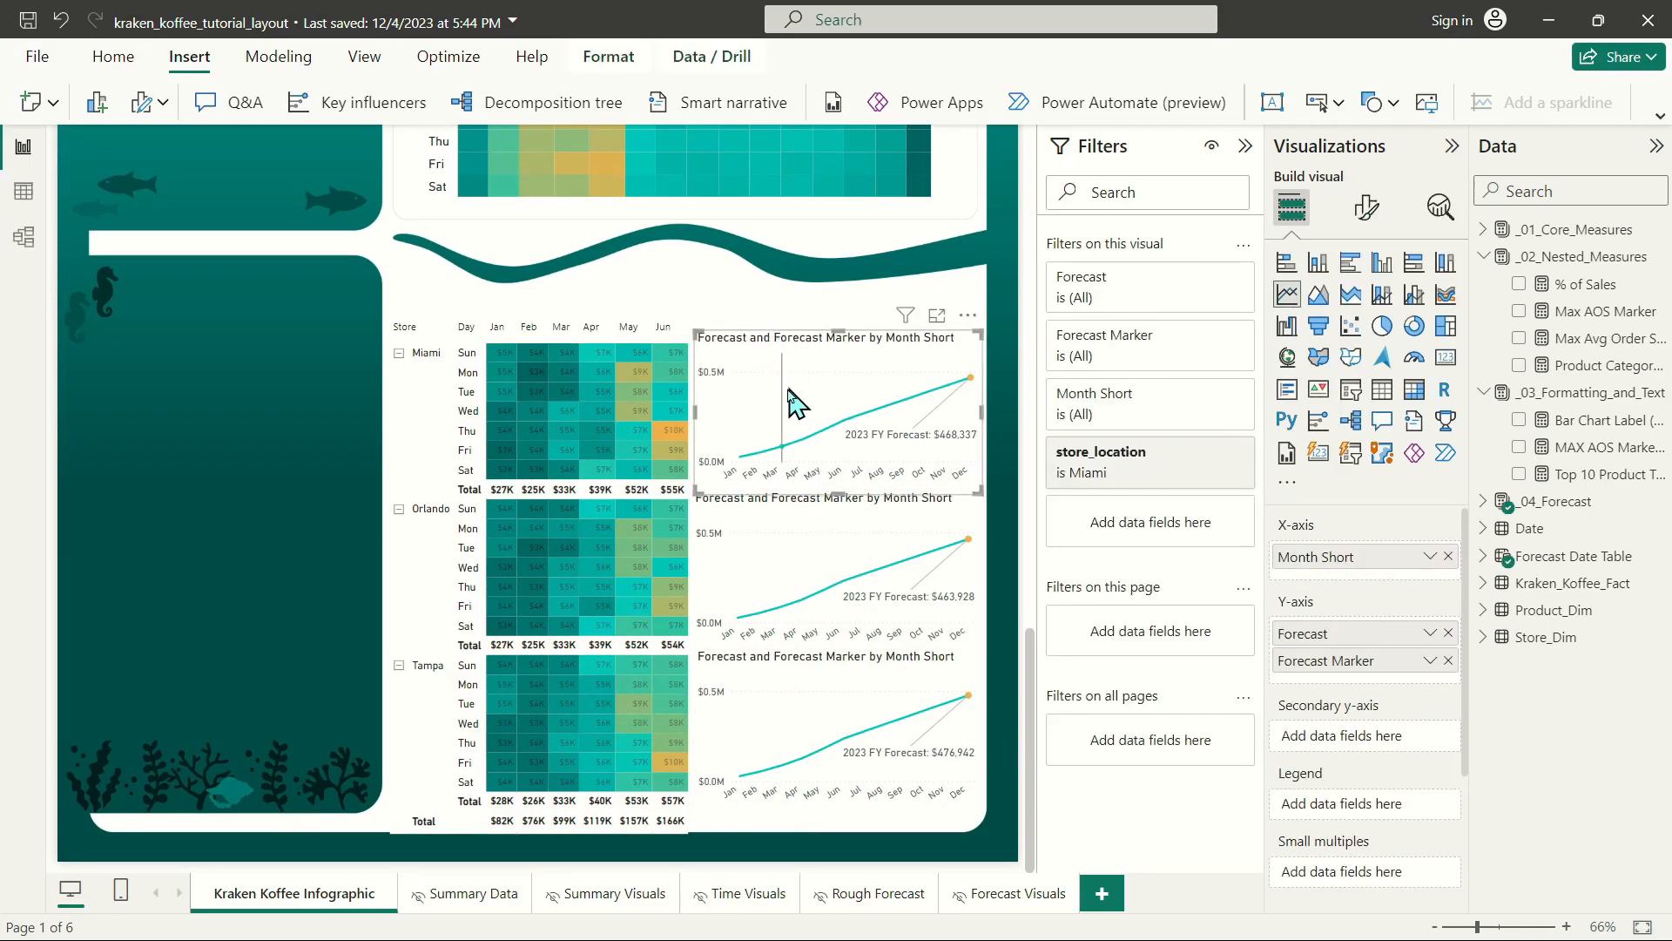
click(1365, 208)
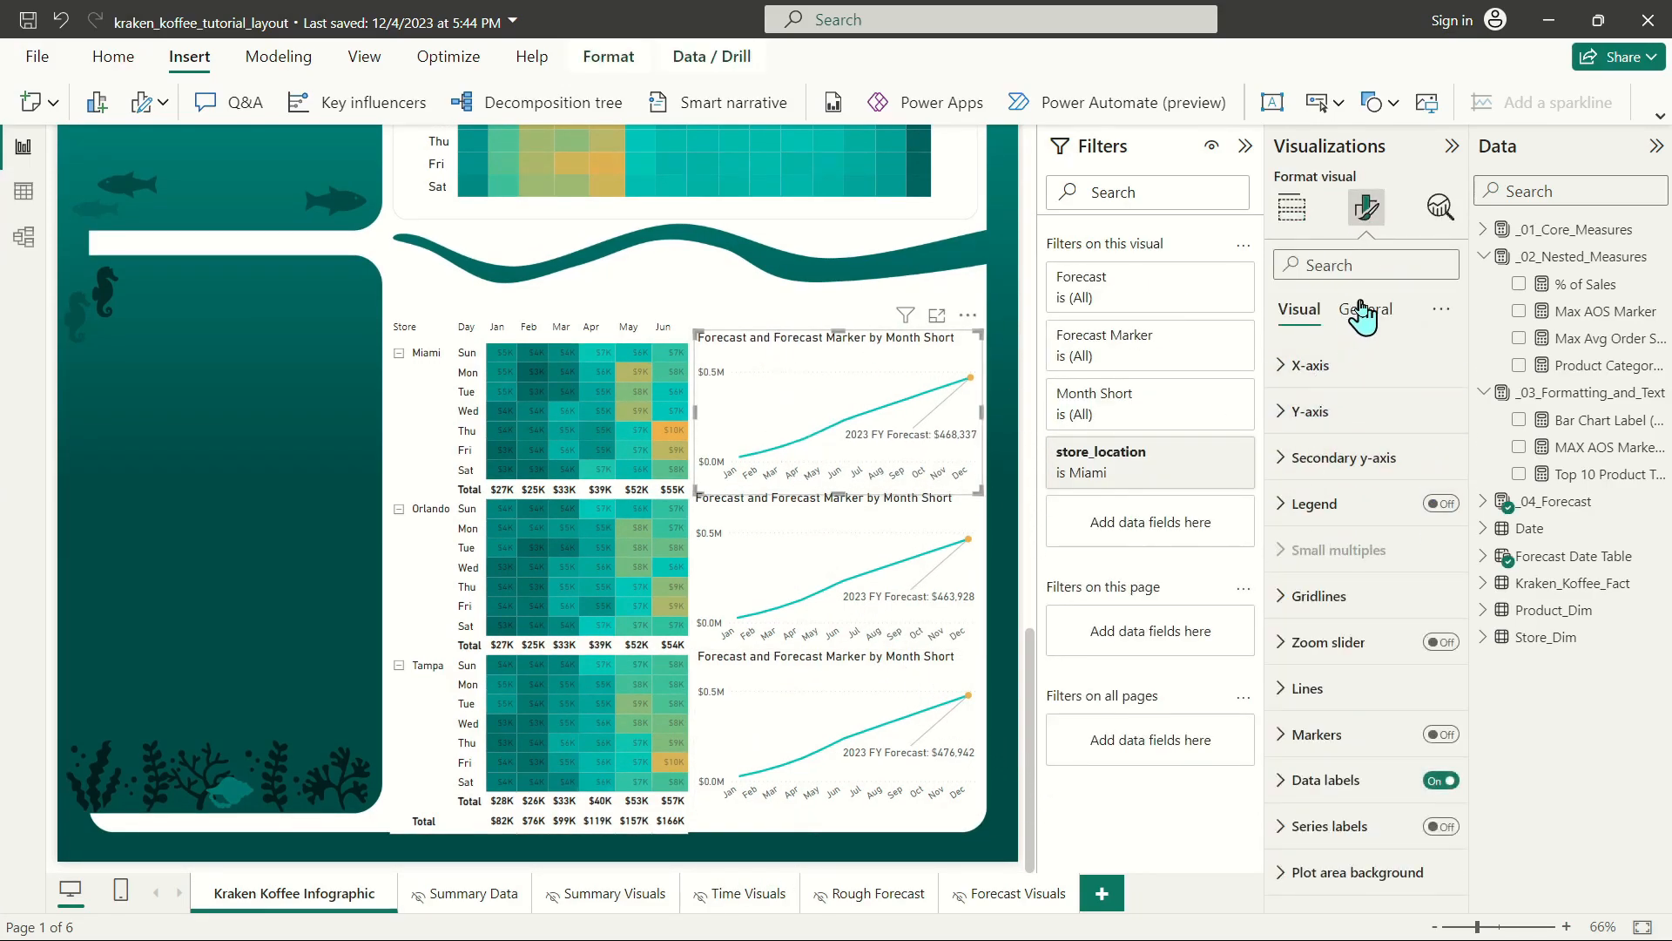
click(1365, 309)
click(1327, 413)
click(1339, 524)
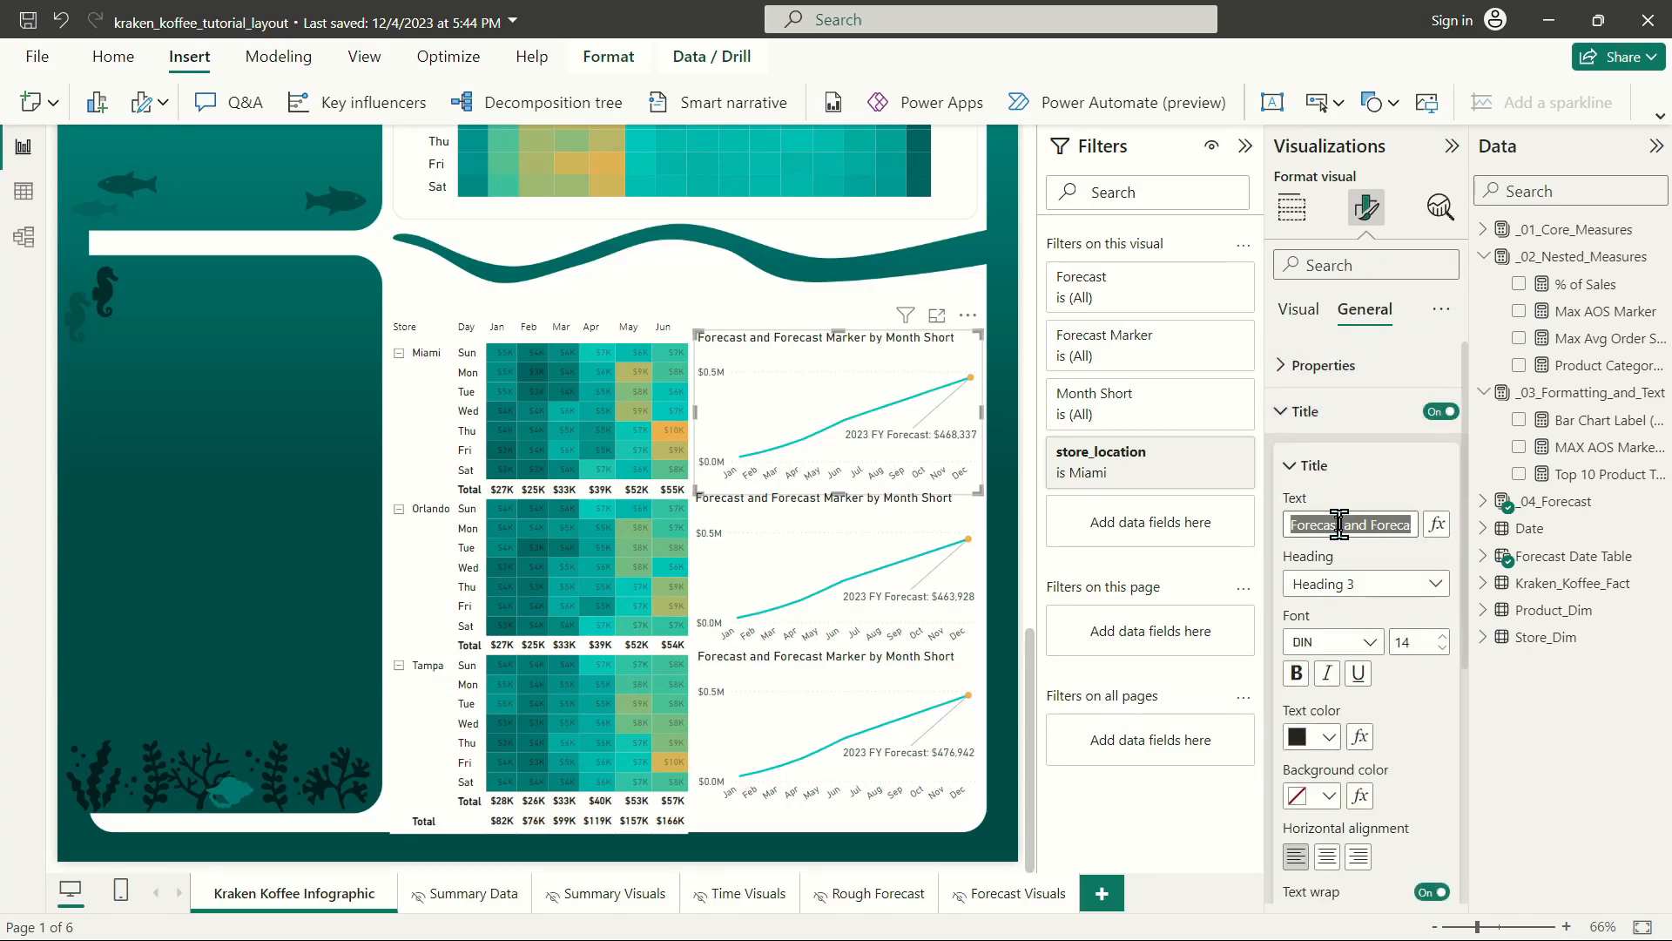
text(M)
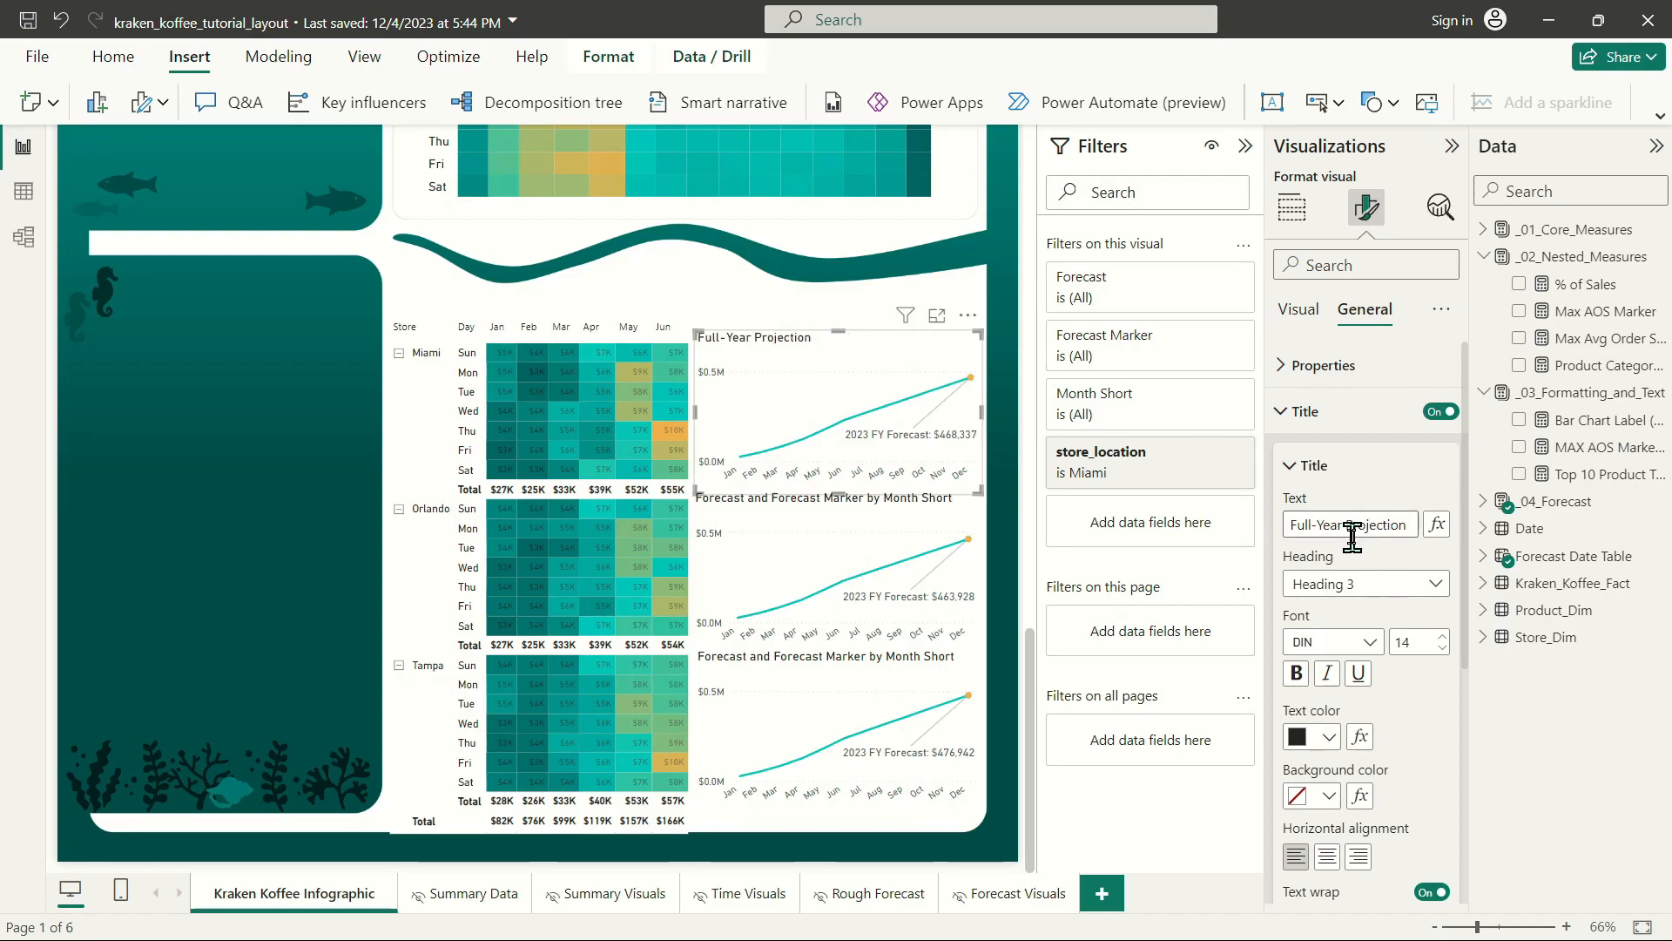
text(: Miami)
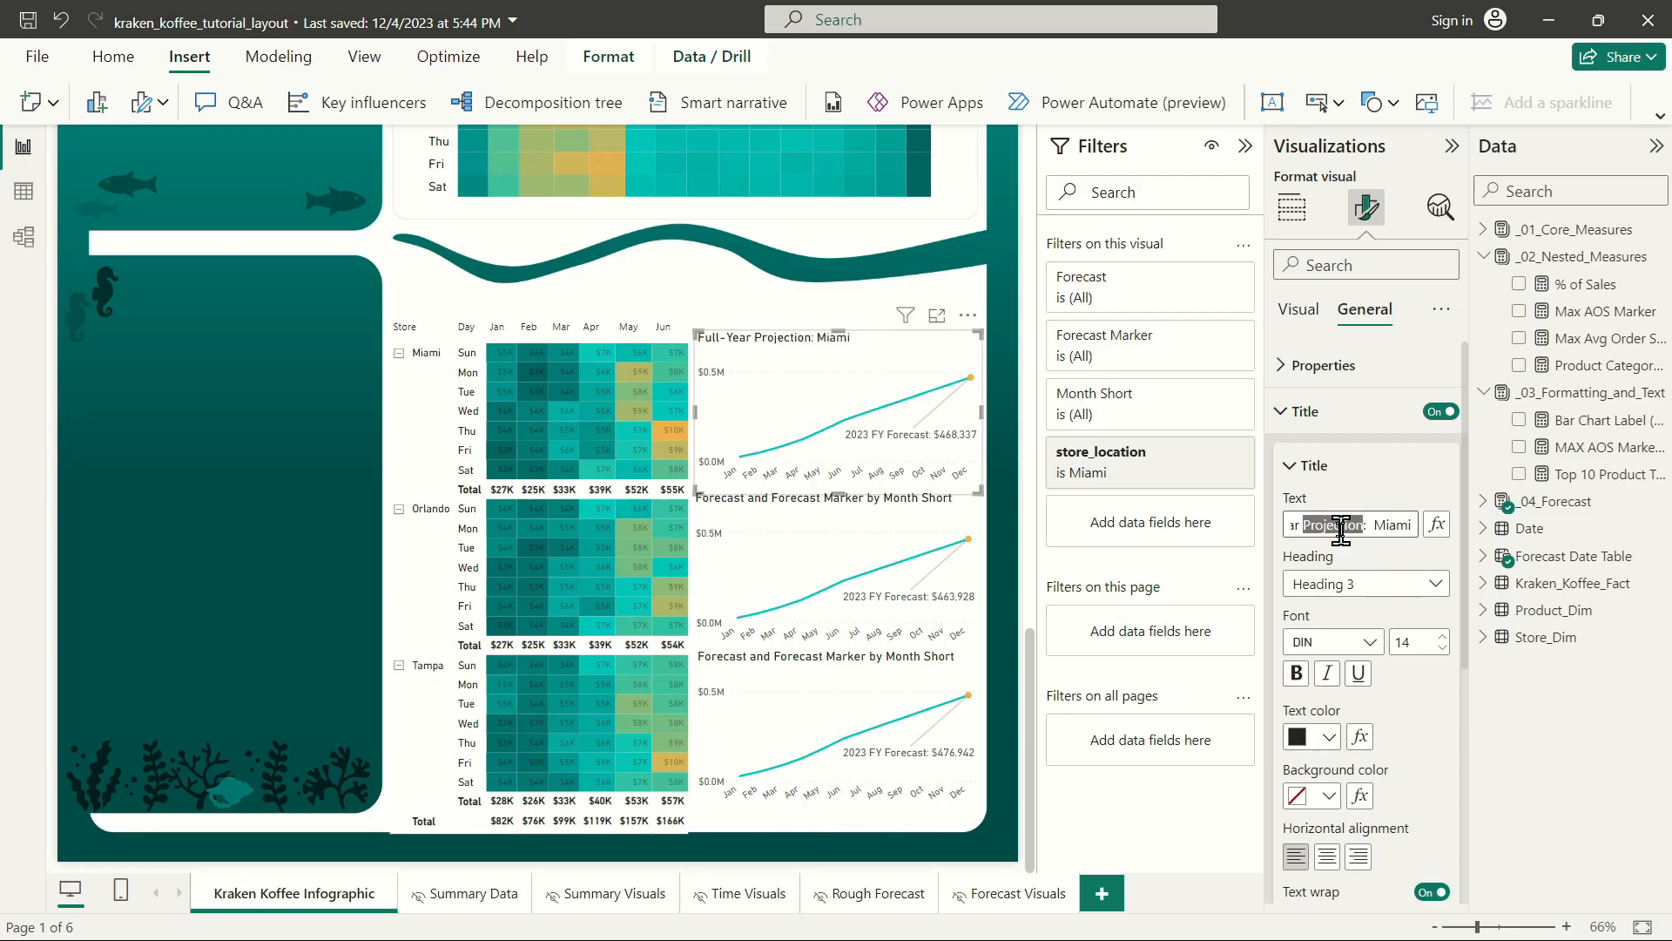
Change the Orlando forecast chart's title to "Full-Year Projection: Orlando".
click(851, 520)
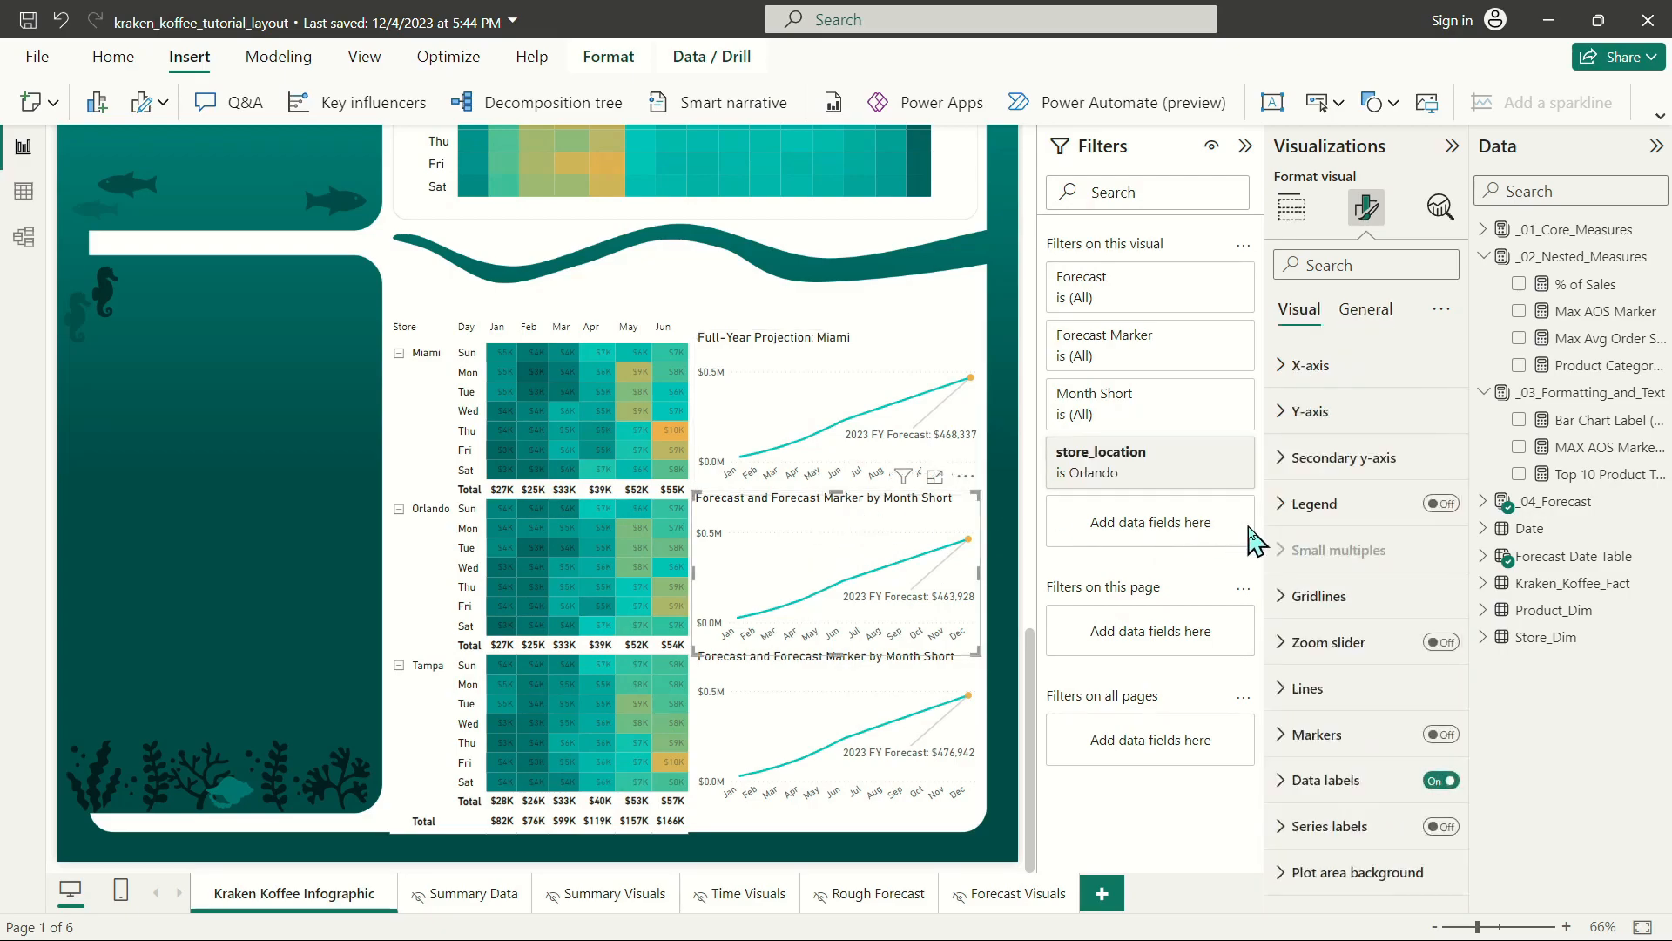
click(1364, 310)
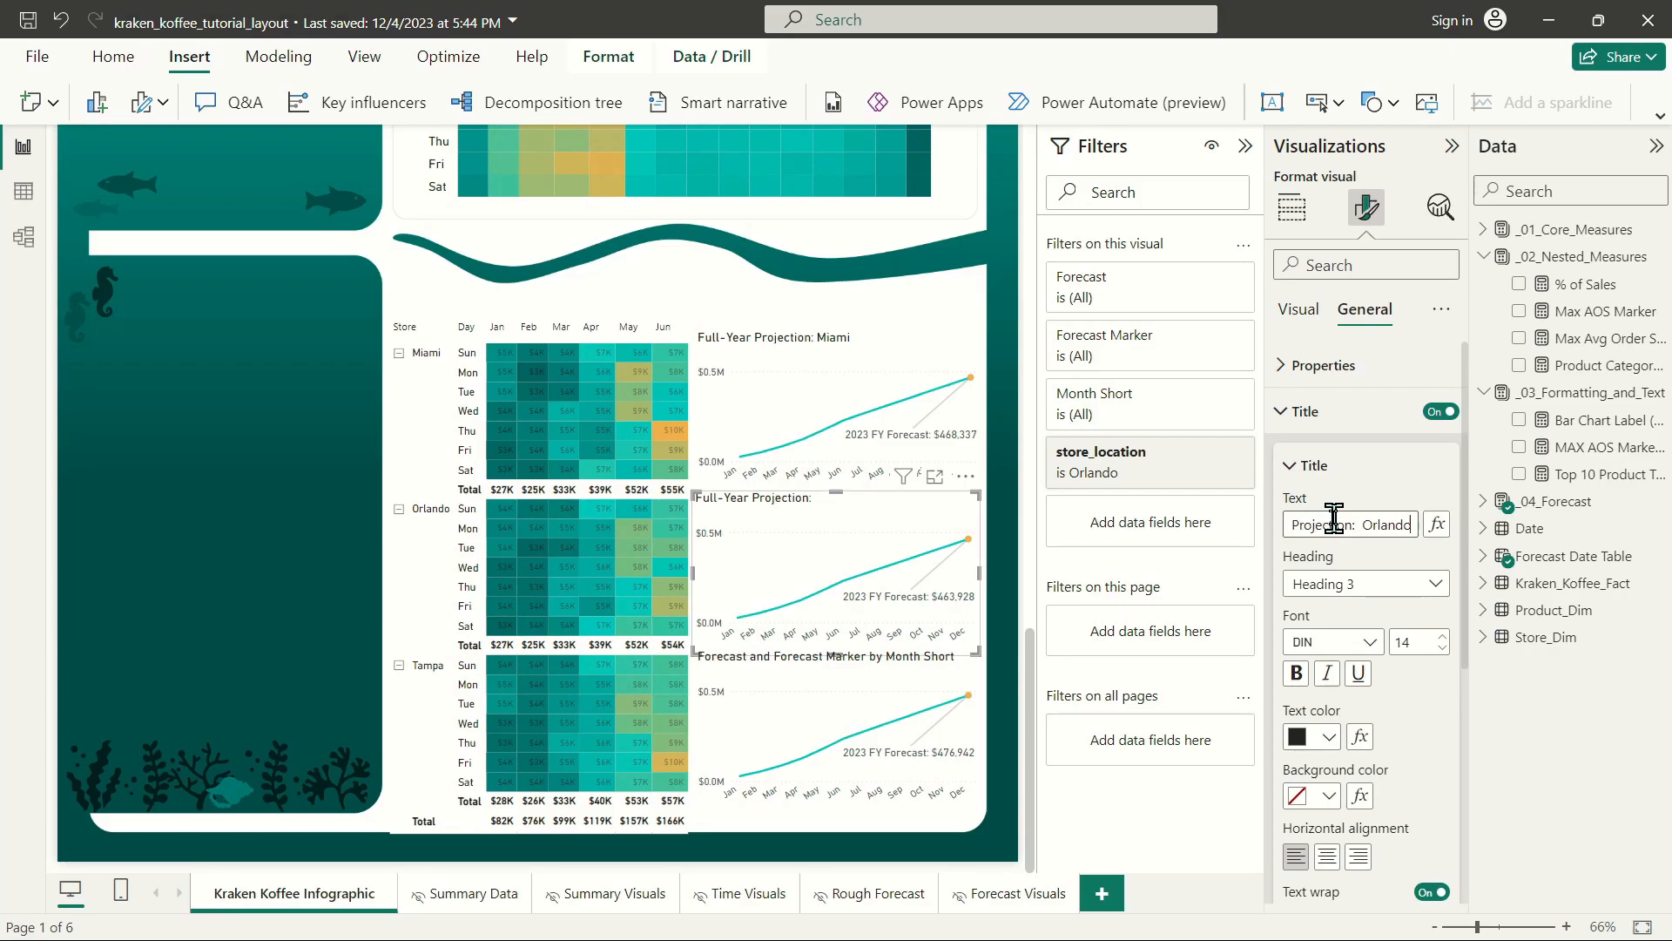
key(Return)
key(ctrl+c)
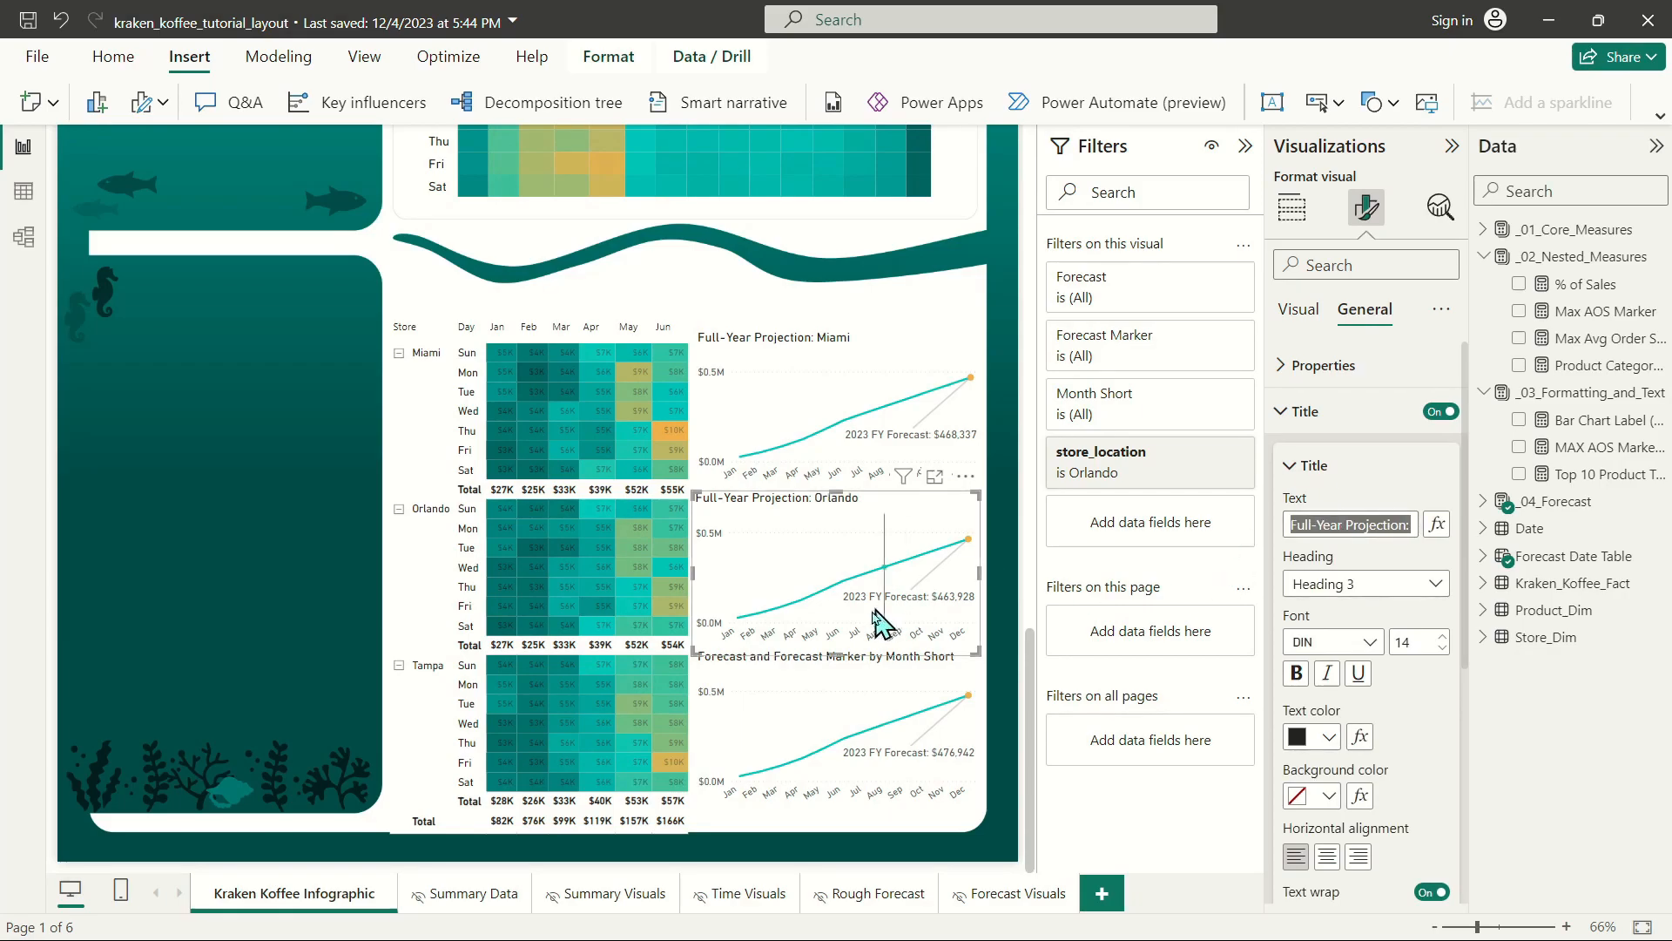
Change the Tampa forecast chart's title to "Full-Year Projection: Tampa".
click(851, 678)
click(1366, 310)
click(1329, 411)
click(1330, 411)
click(1345, 523)
key(ctrl+v)
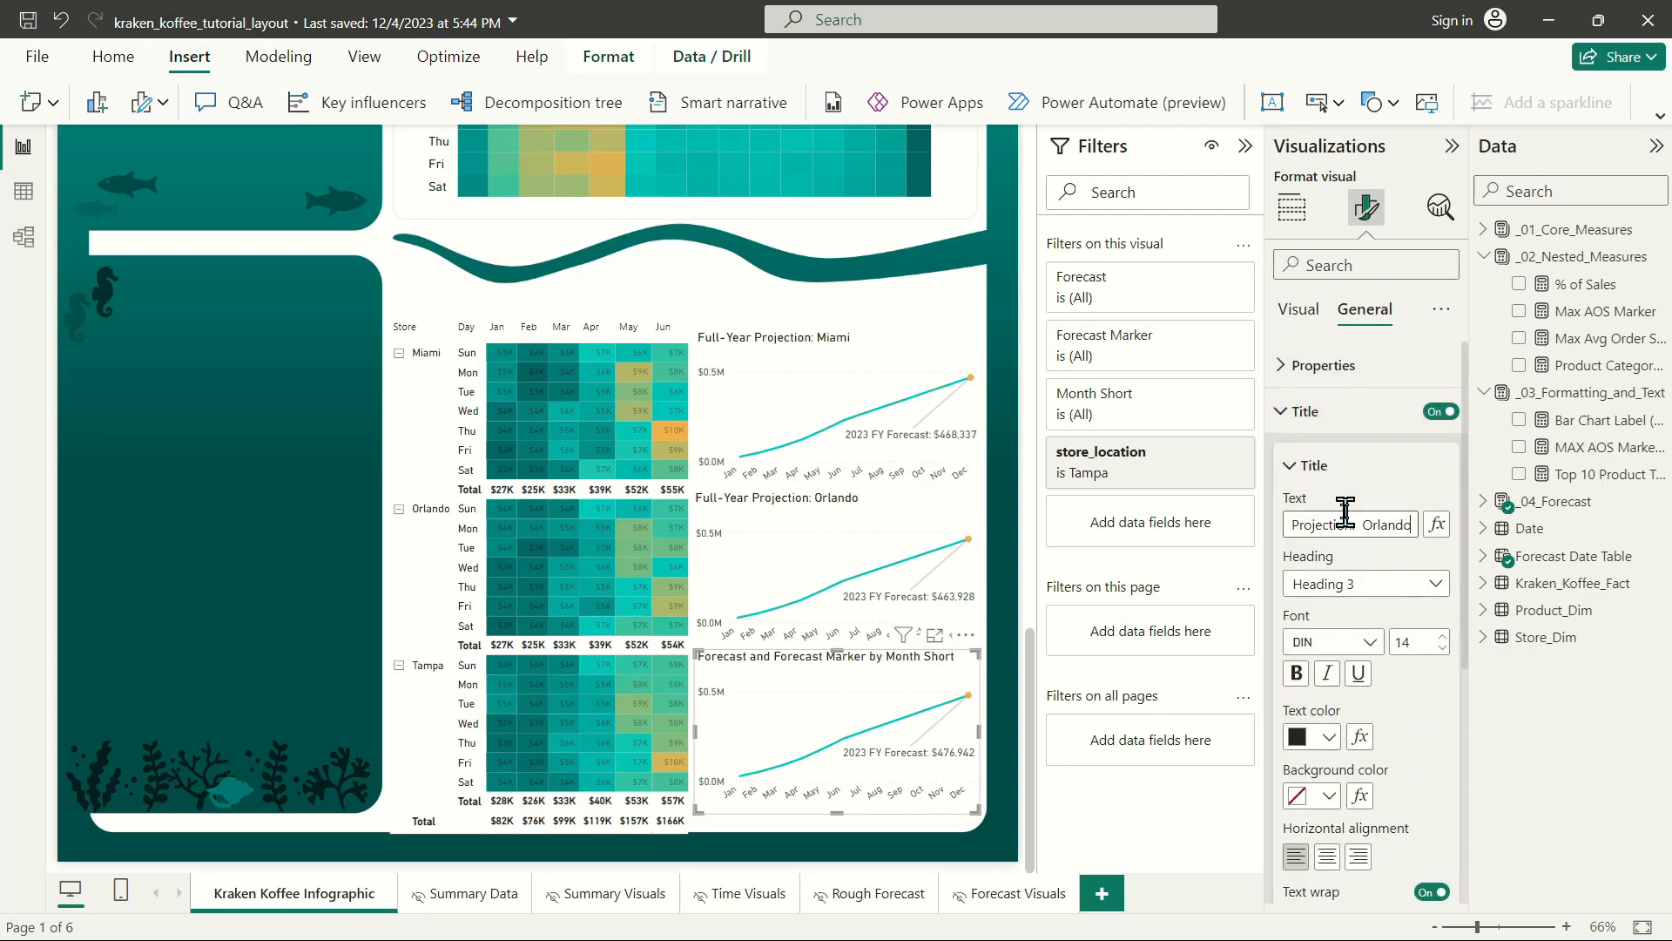
text(Tampa)
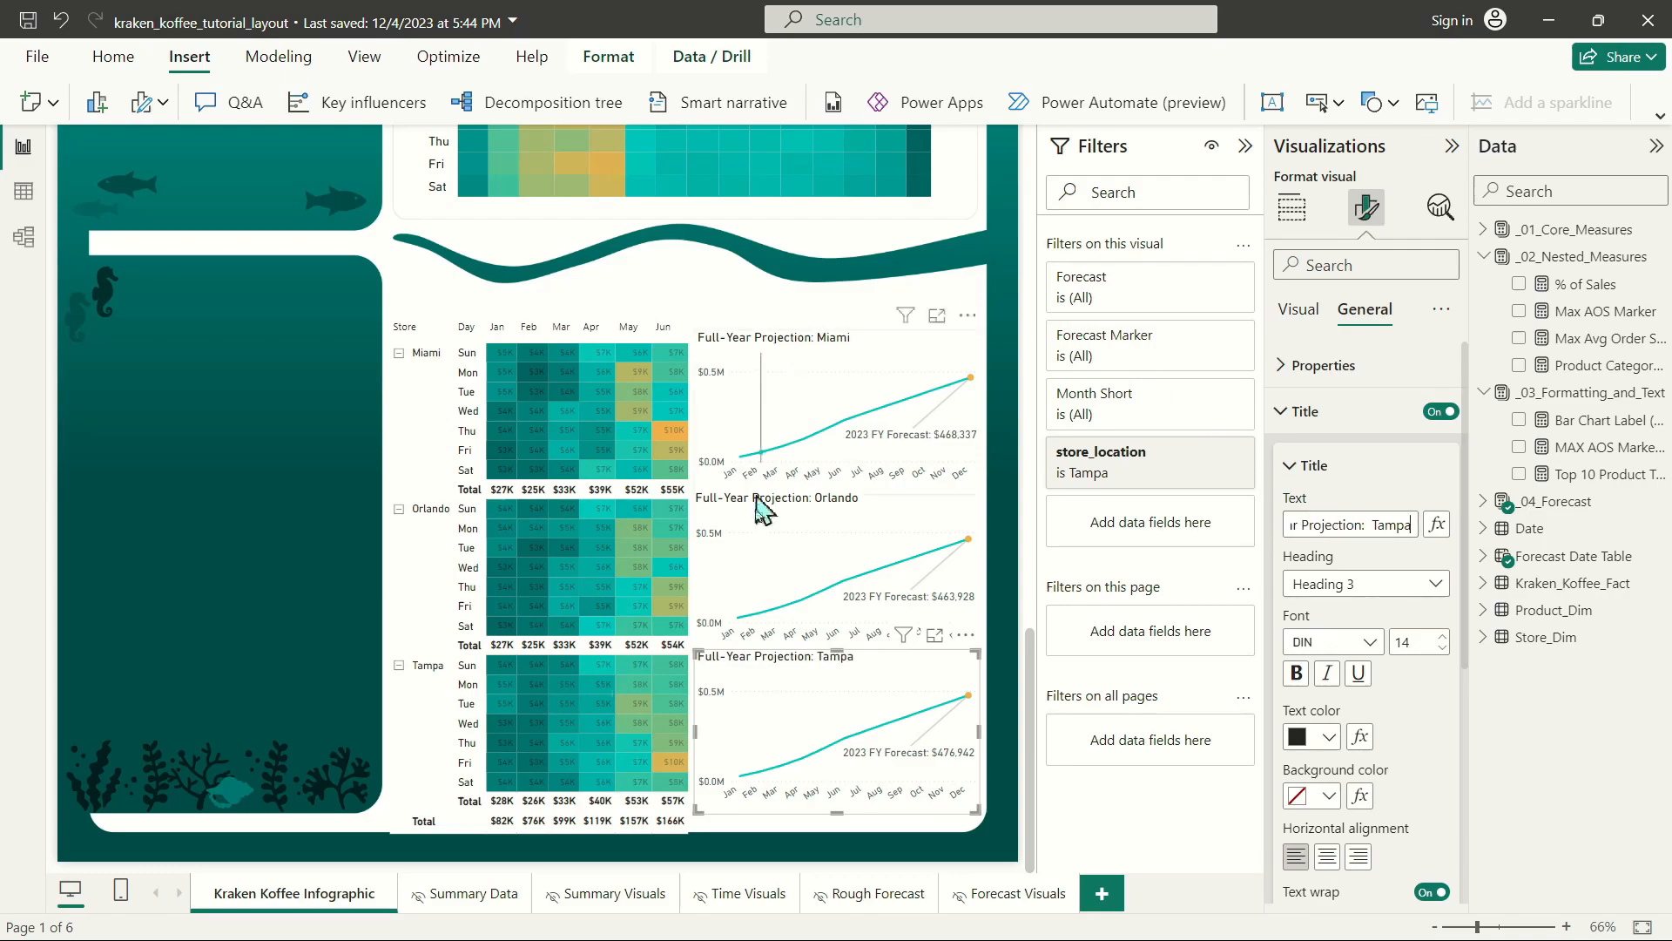
Select the Miami, Orlando and Tampa forecast charts together and set their height to 210.
click(799, 509)
click(807, 348)
ctrl+click(799, 508)
ctrl+click(810, 660)
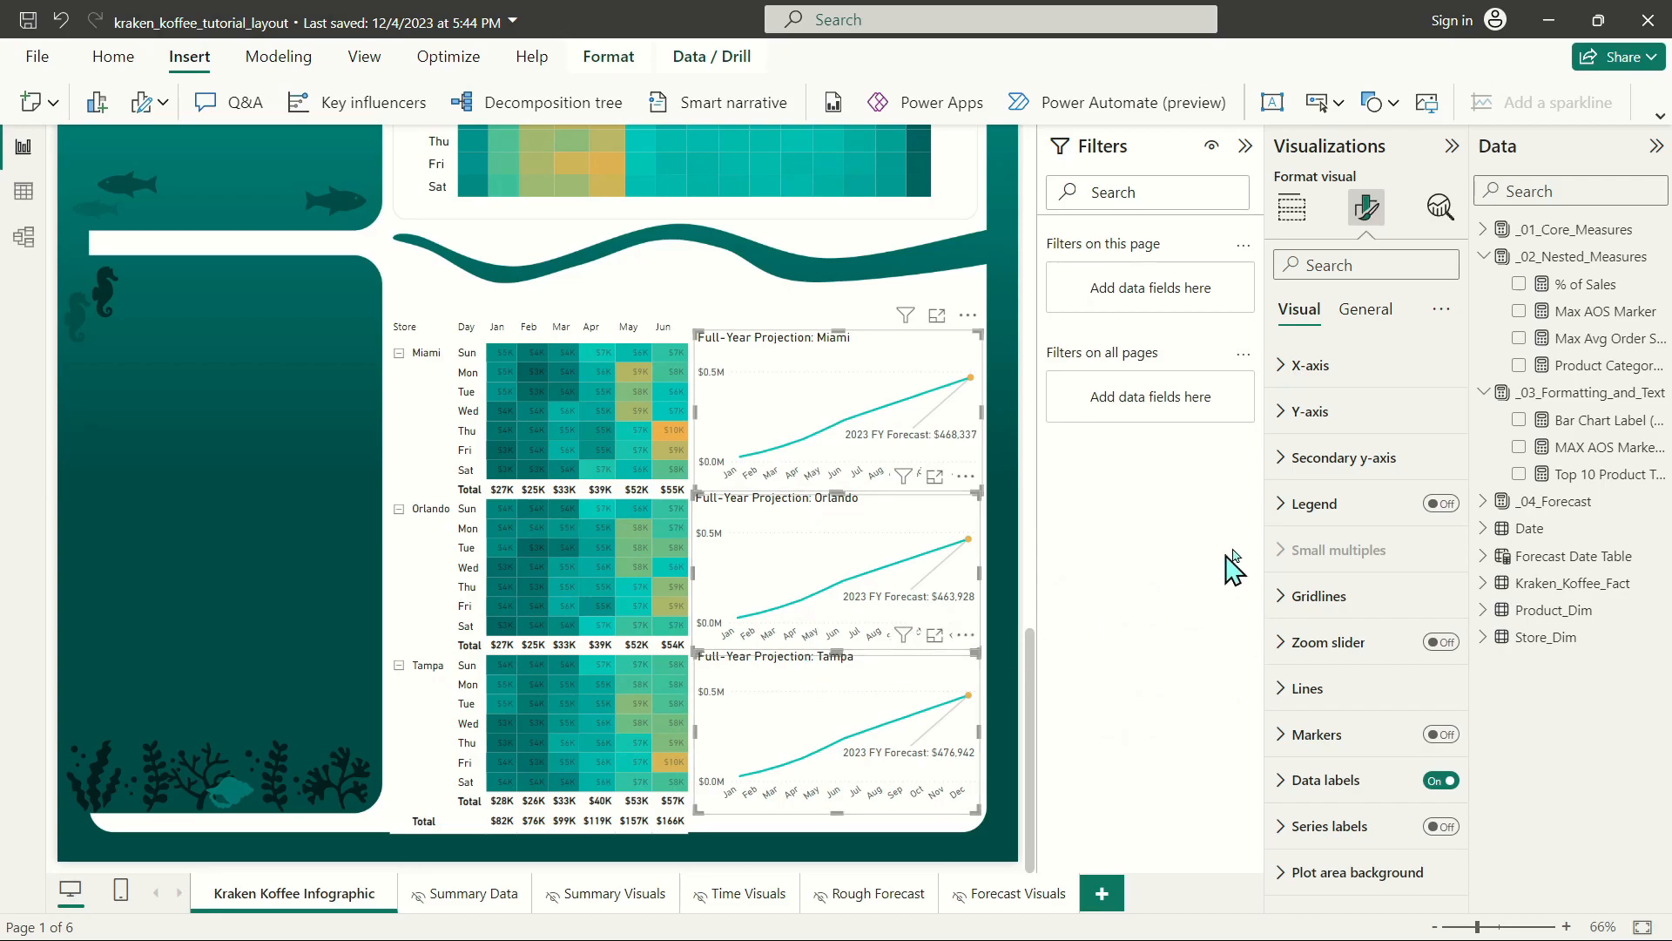
click(1368, 310)
click(1322, 365)
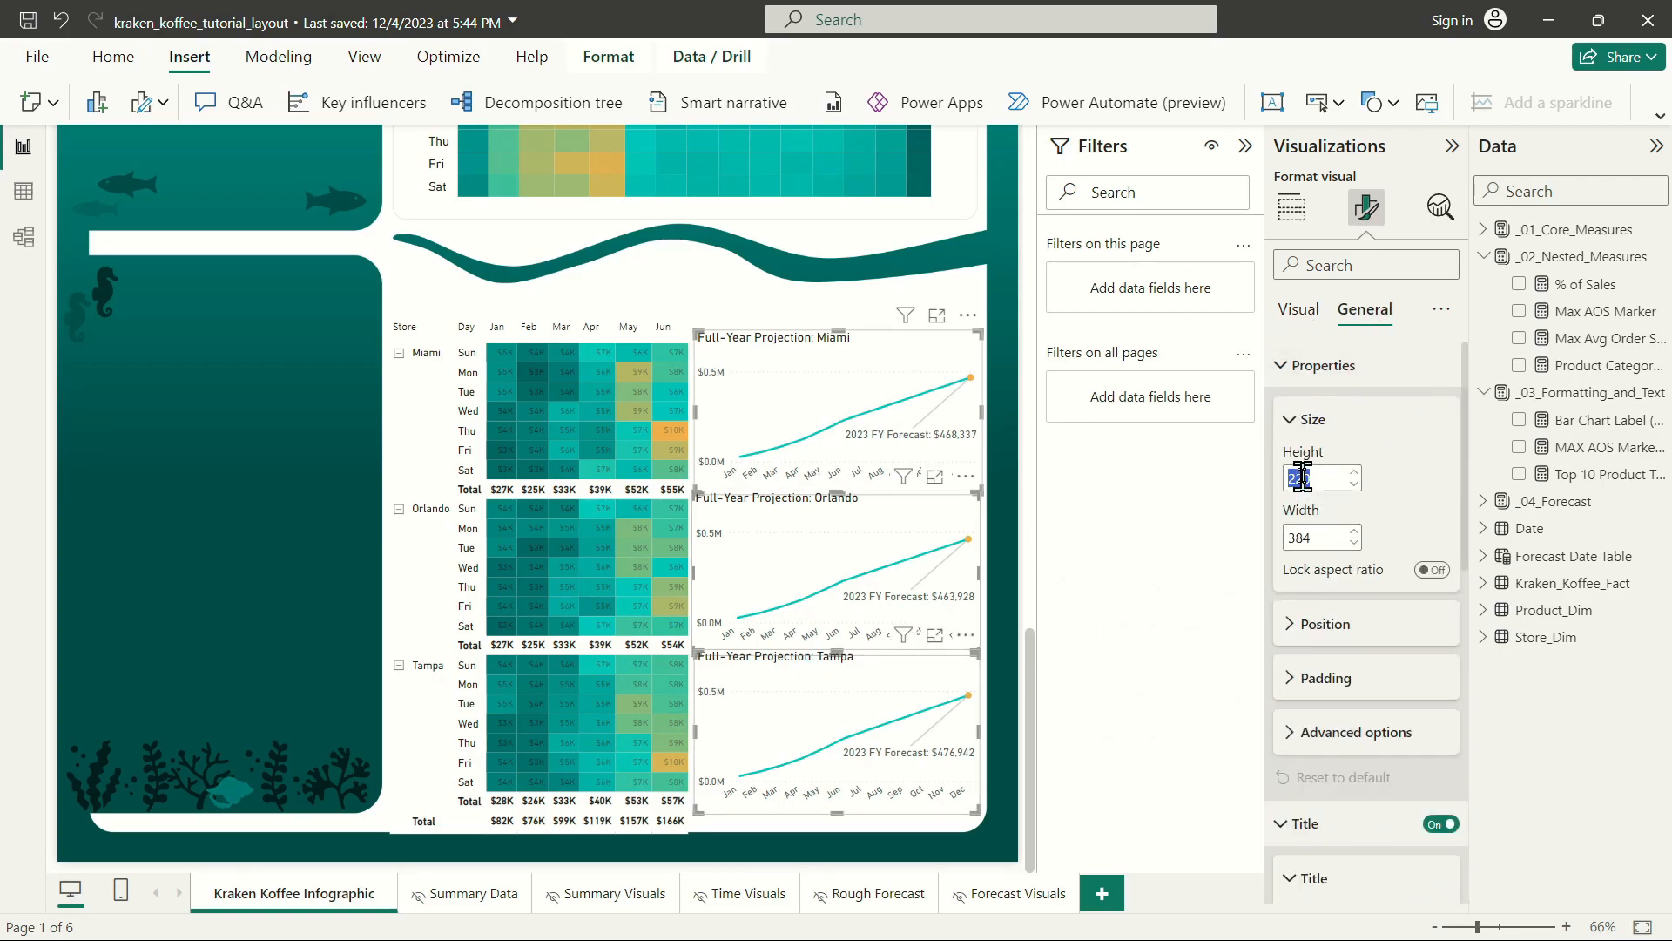
text(1)
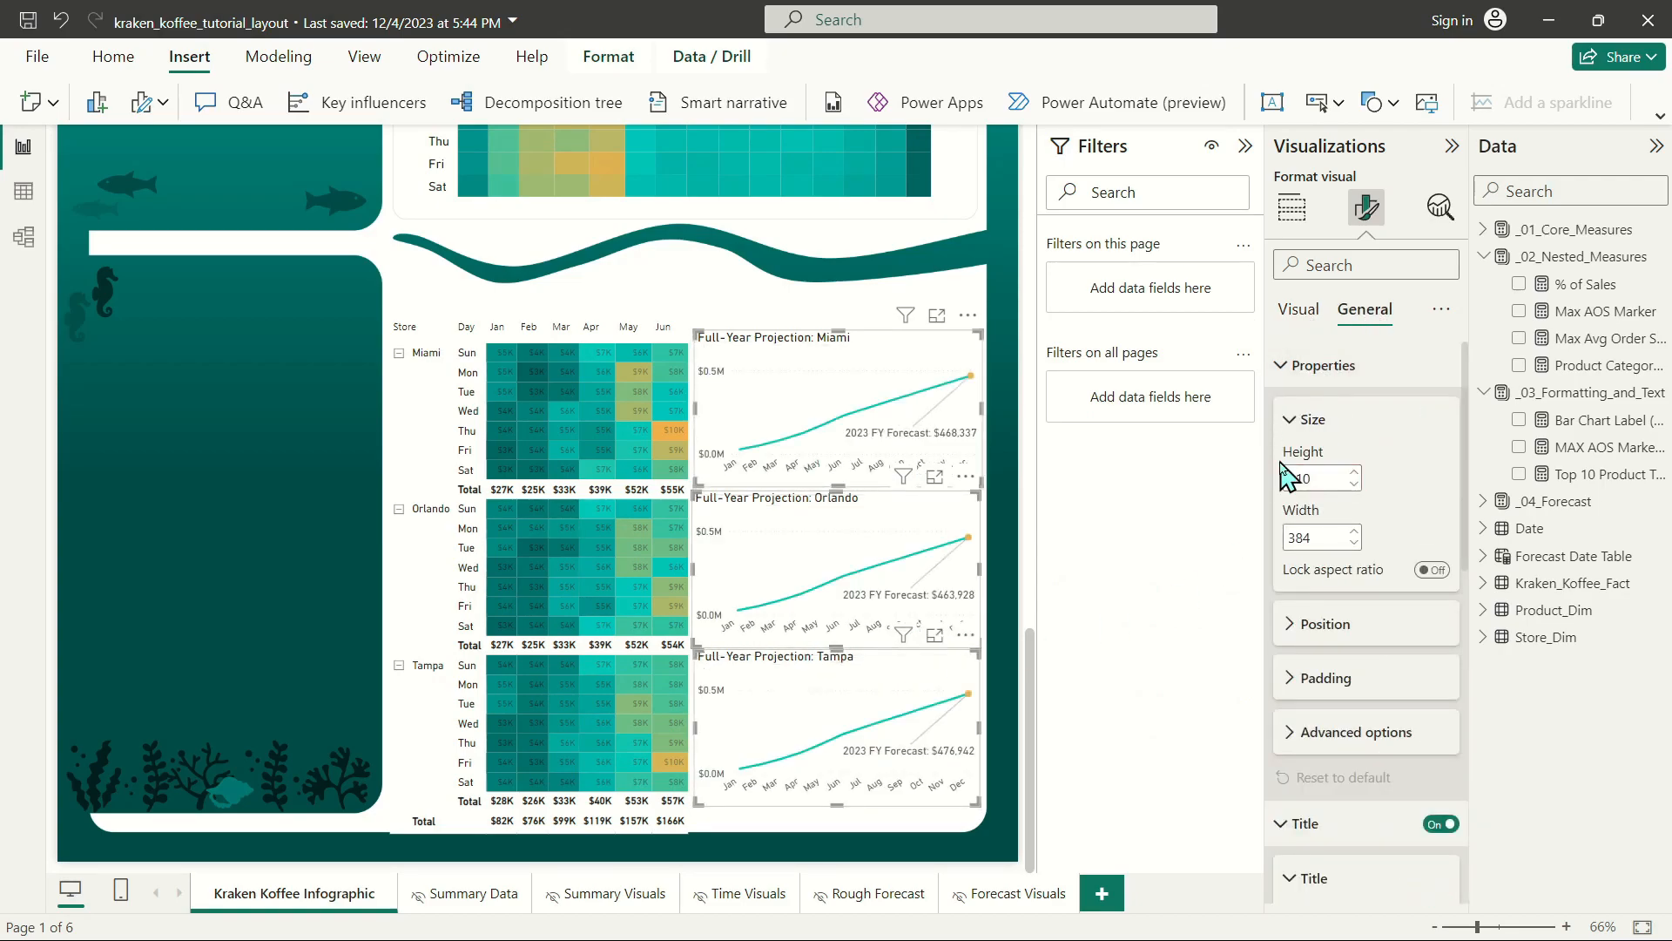
click(760, 320)
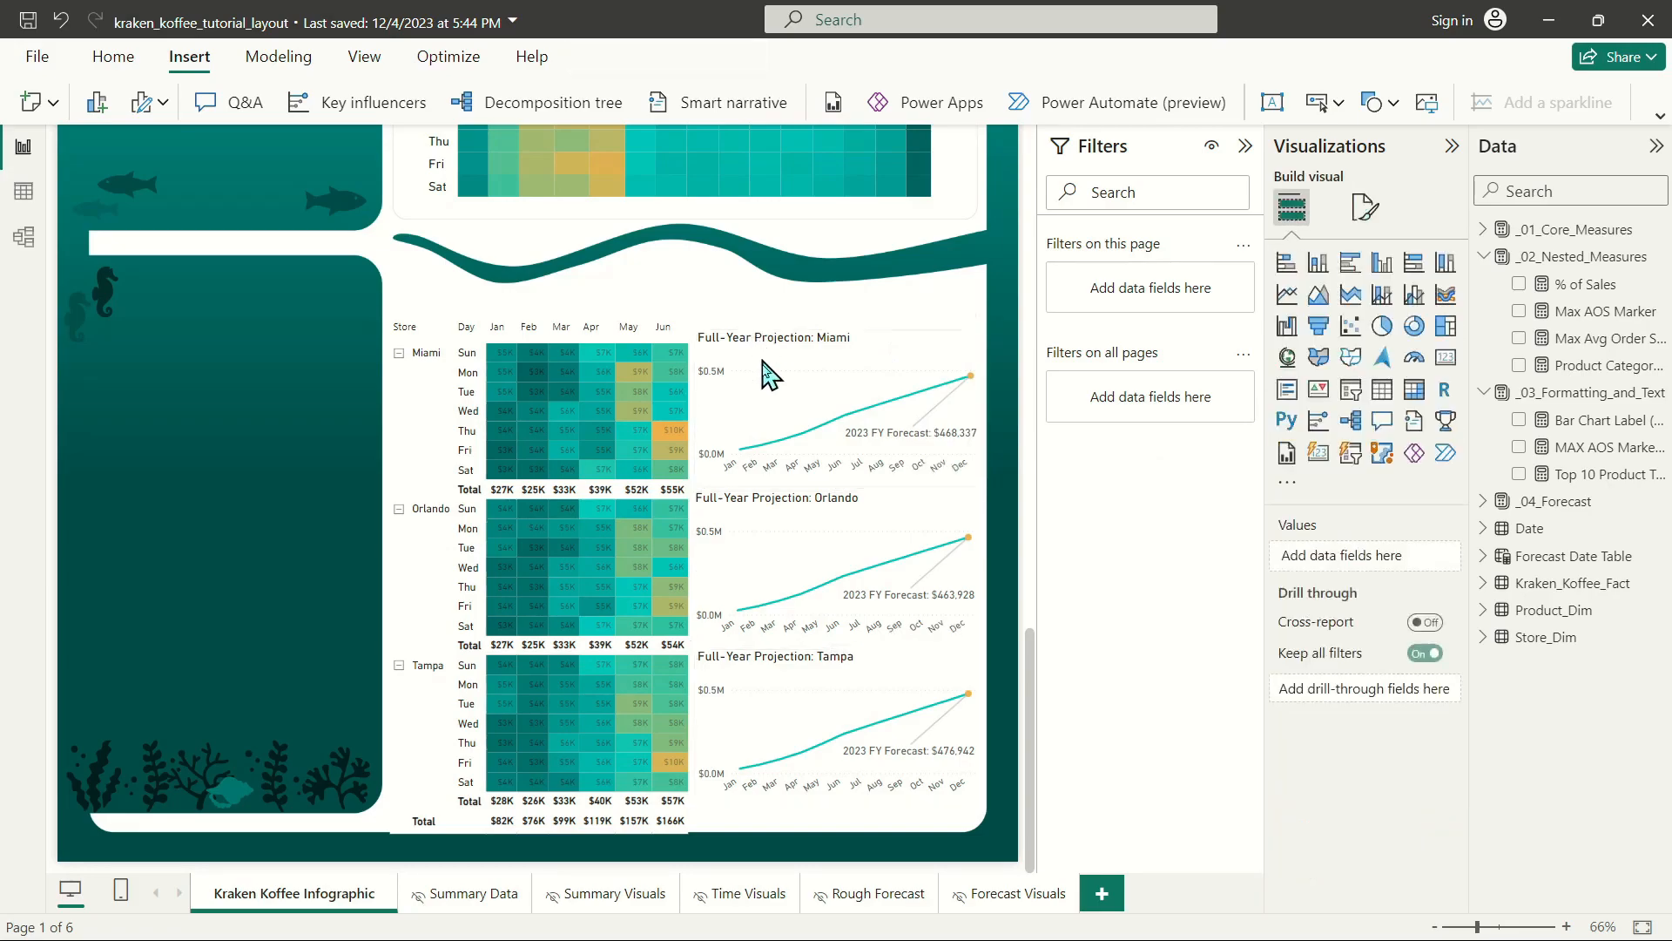
Nudge the Orlando and Miami charts slightly up and the Tampa chart slightly down to line up with the matrix's store sections.
click(788, 522)
drag(781, 510, 784, 507)
drag(825, 346, 825, 344)
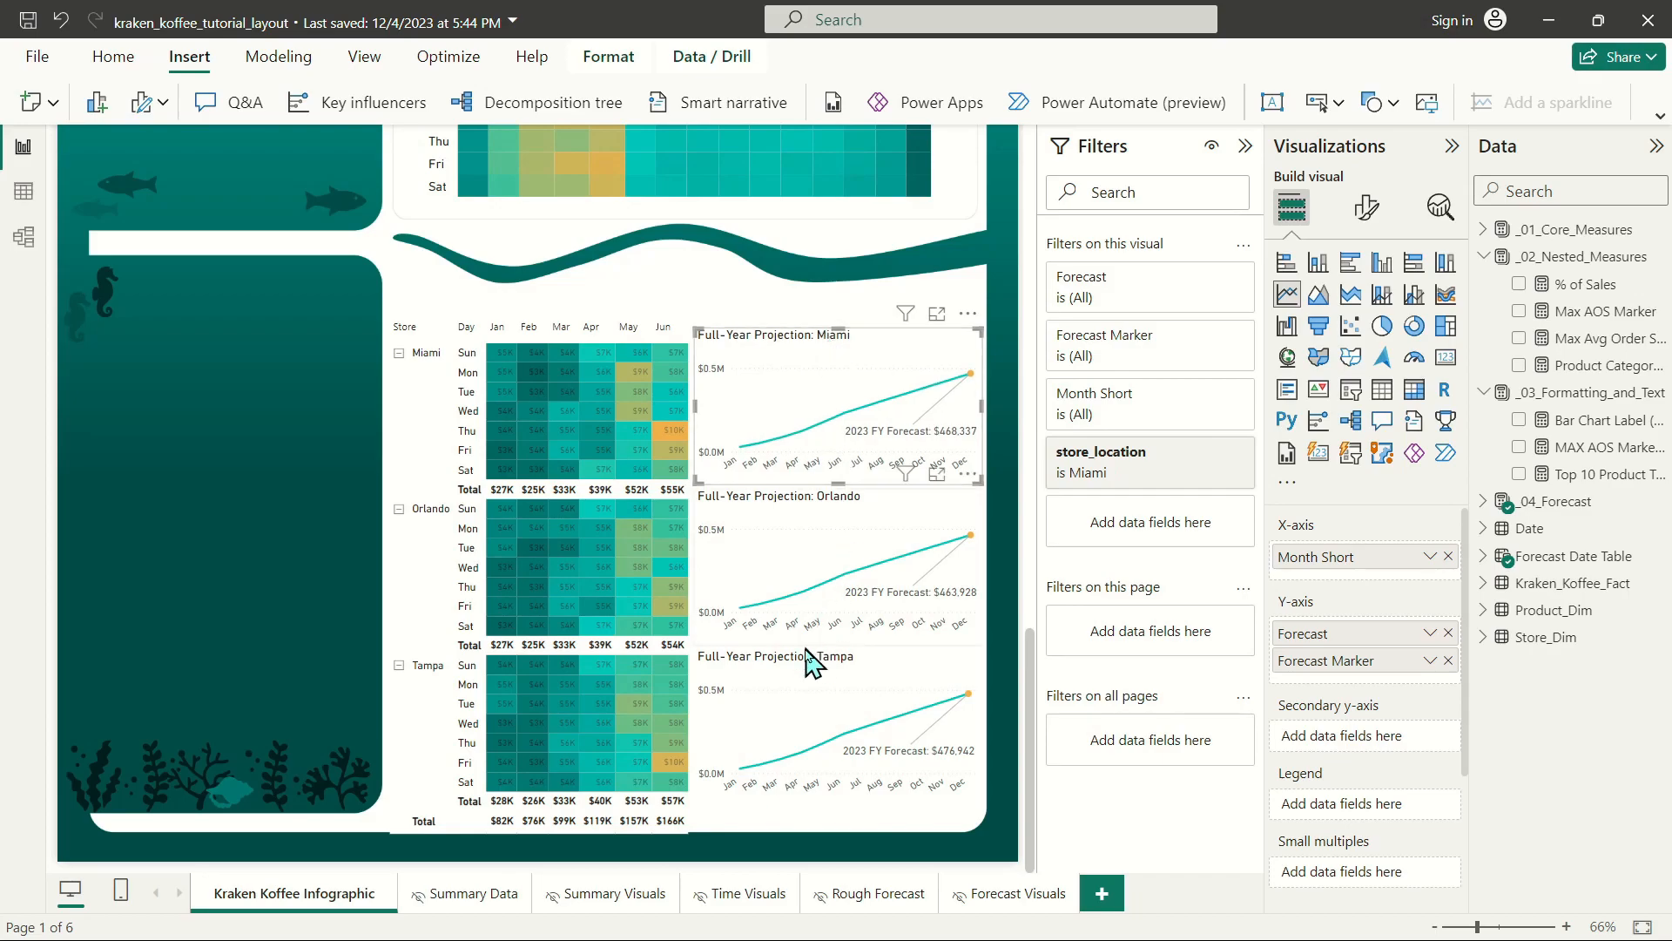
click(814, 679)
drag(814, 680, 816, 681)
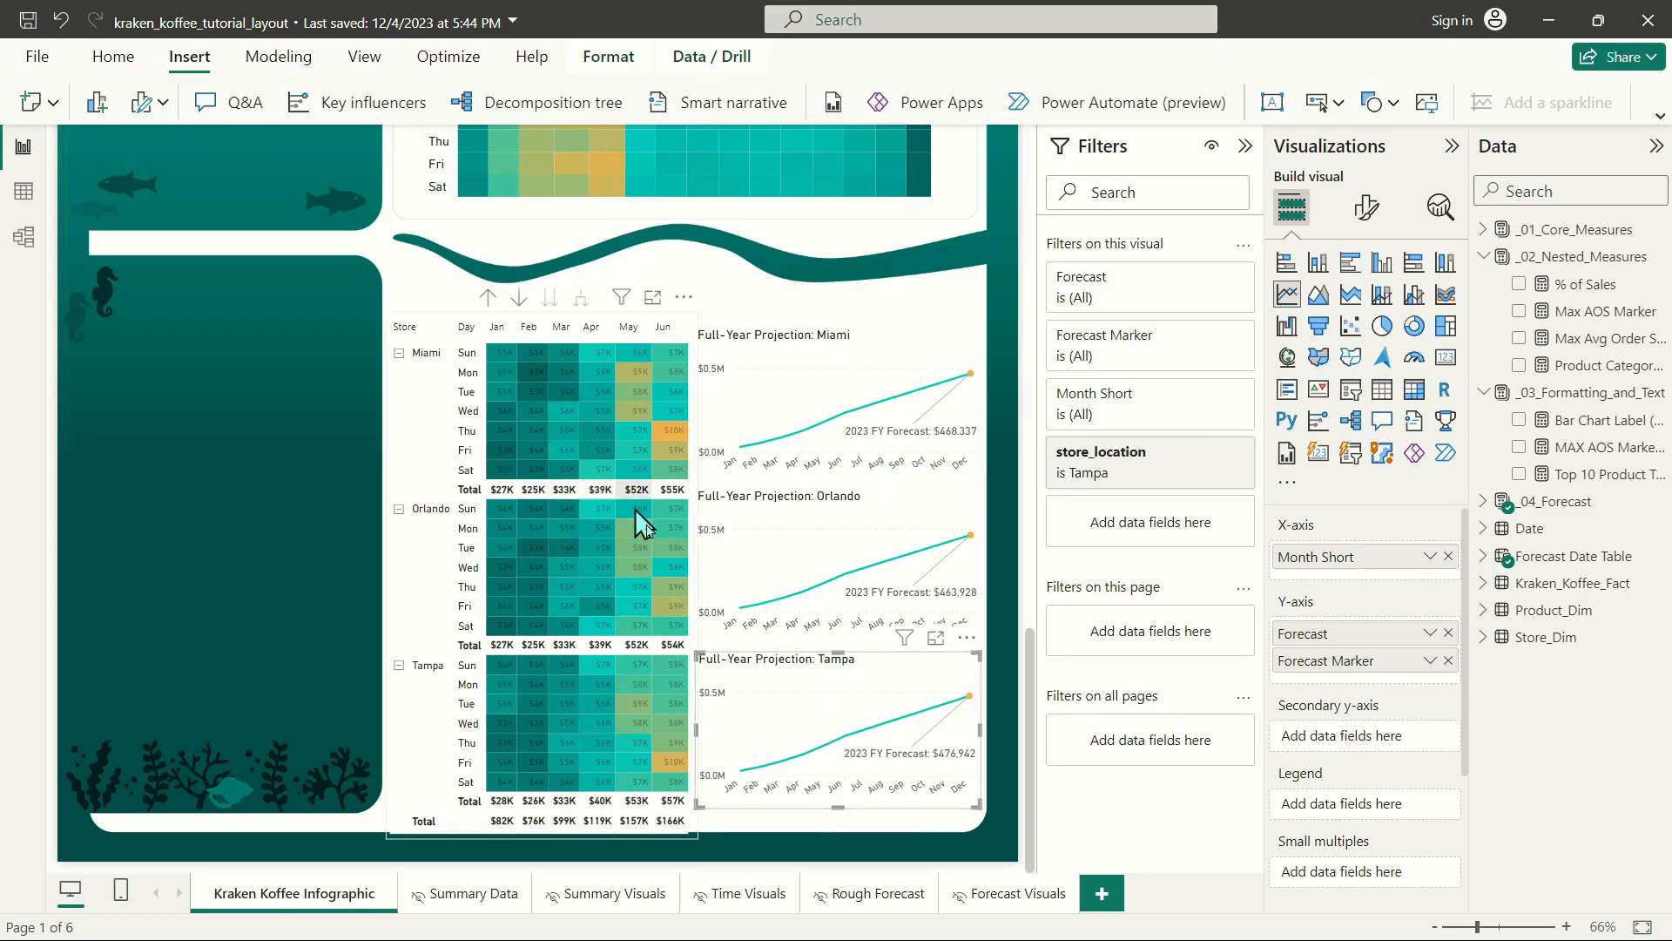
click(719, 309)
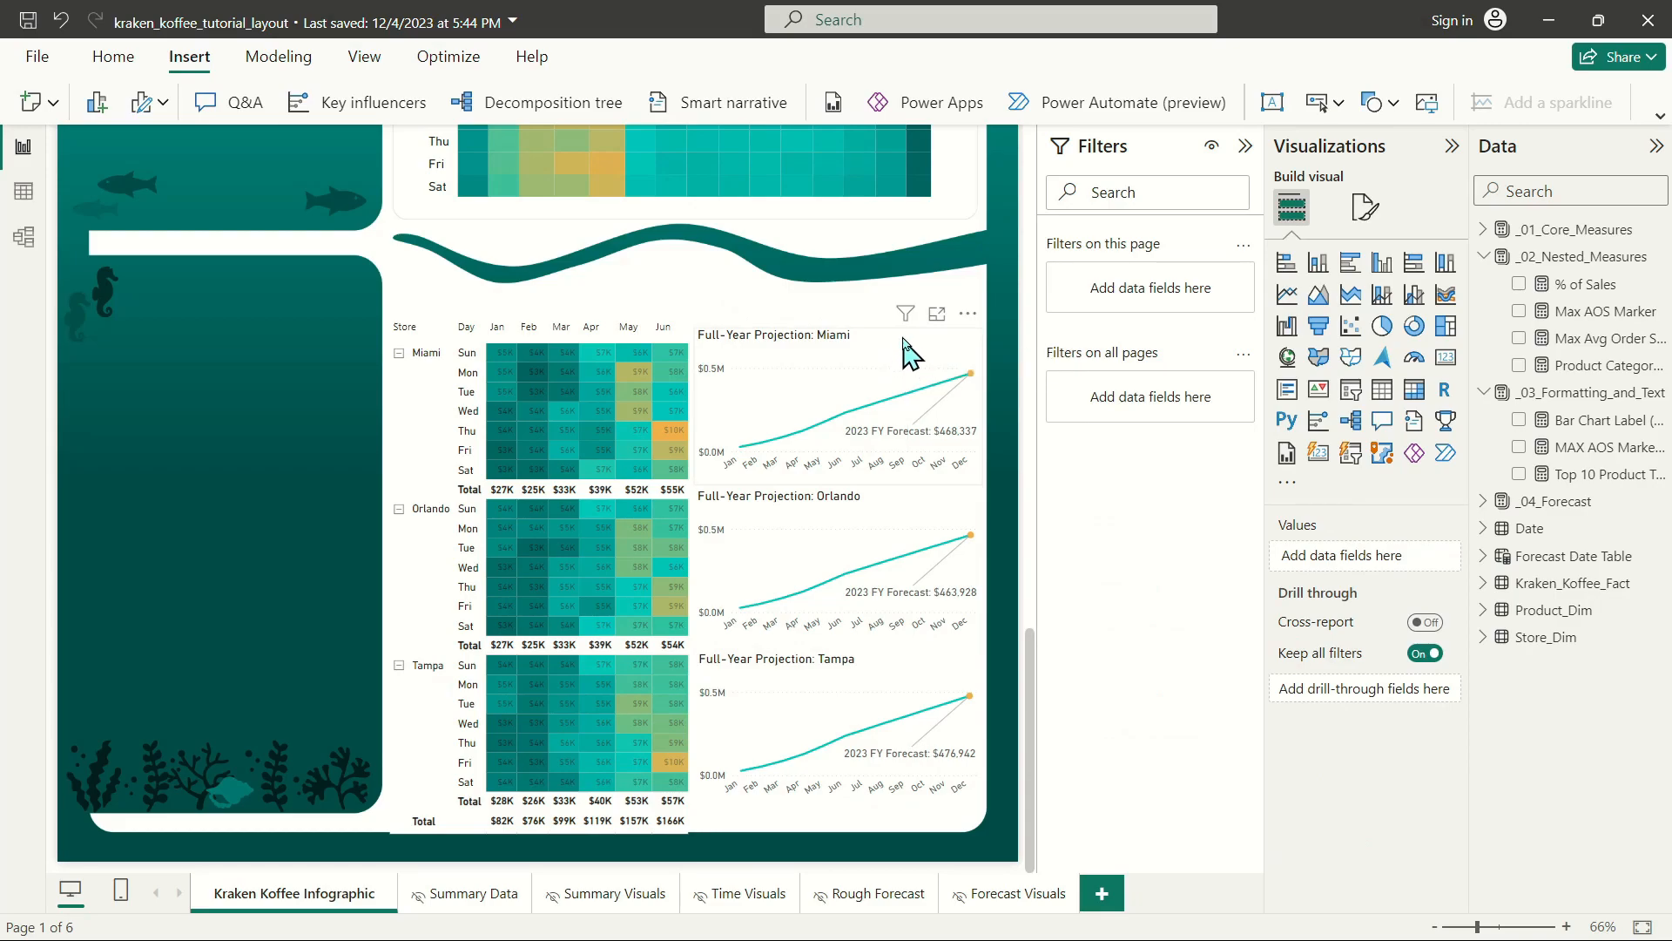
Select all three forecast charts and recolor their Forecast line with a darker shade of the theme teal.
click(906, 348)
ctrl+click(843, 521)
ctrl+click(845, 675)
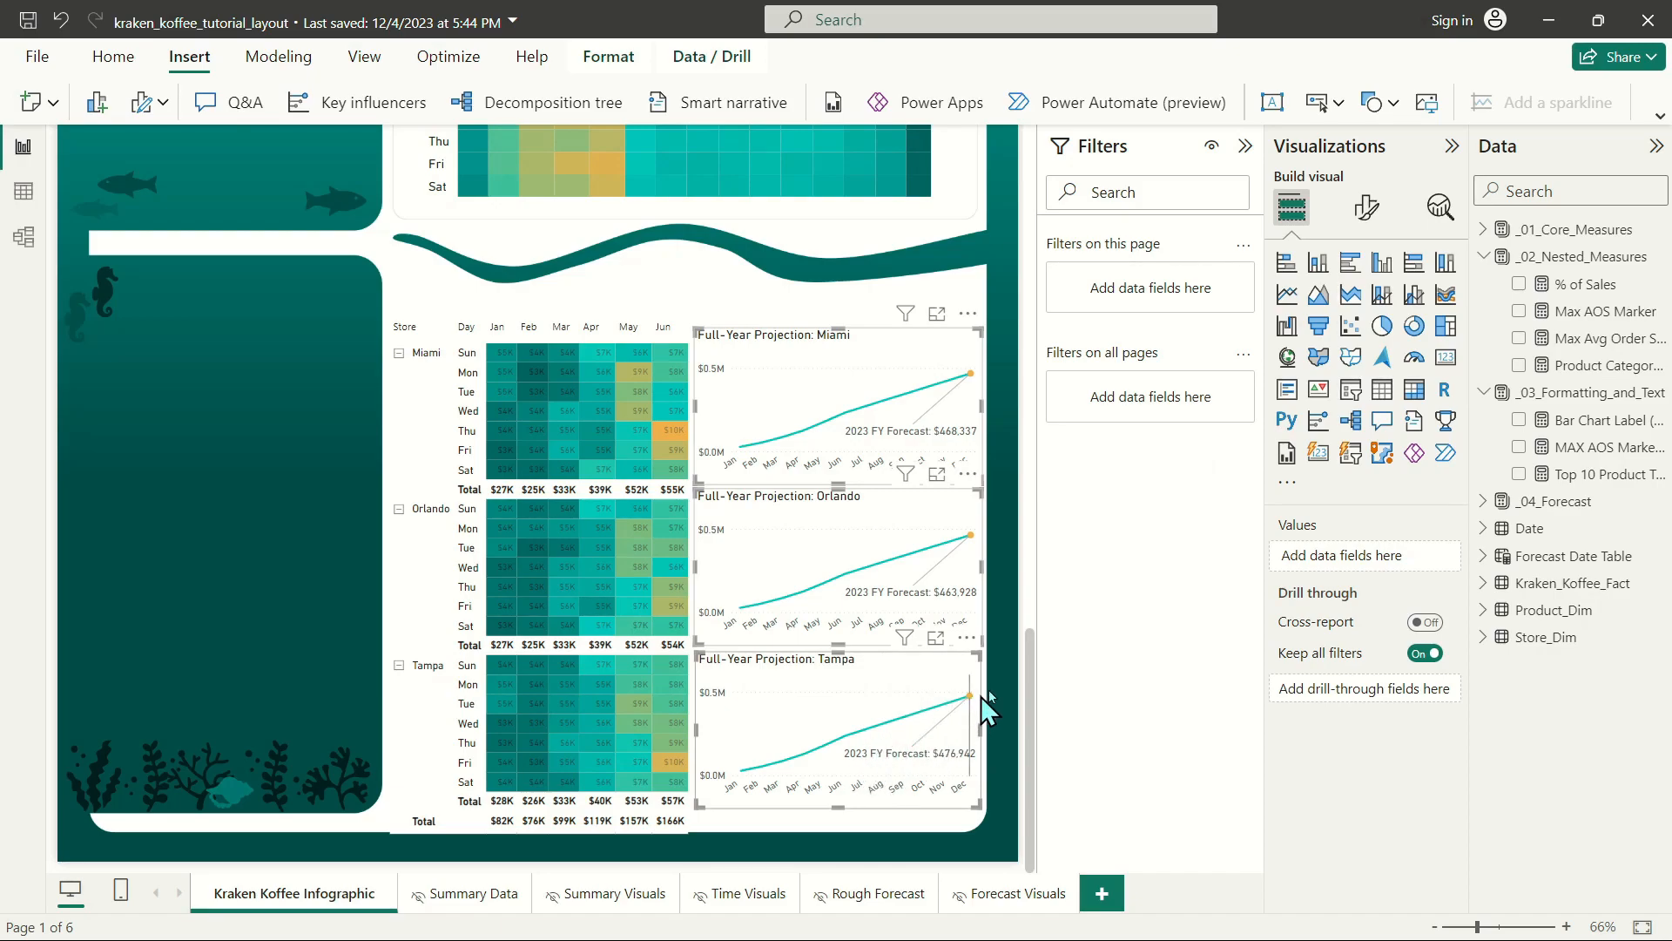
click(1367, 207)
click(1342, 702)
scroll(1342, 713, down, 5)
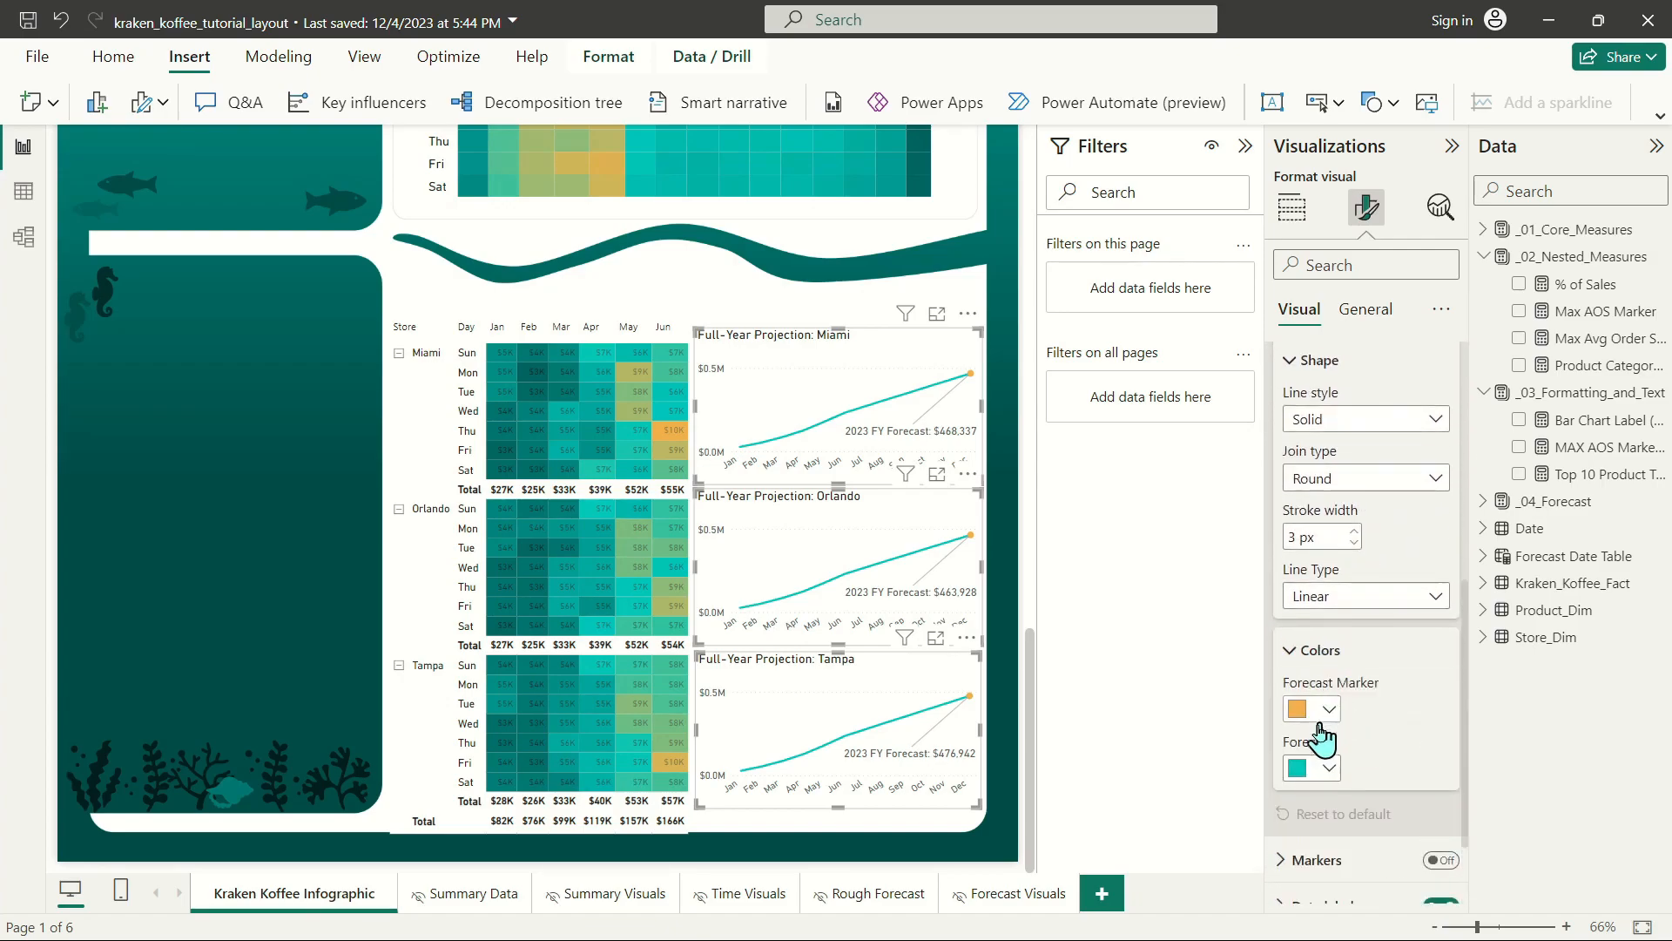
click(1327, 768)
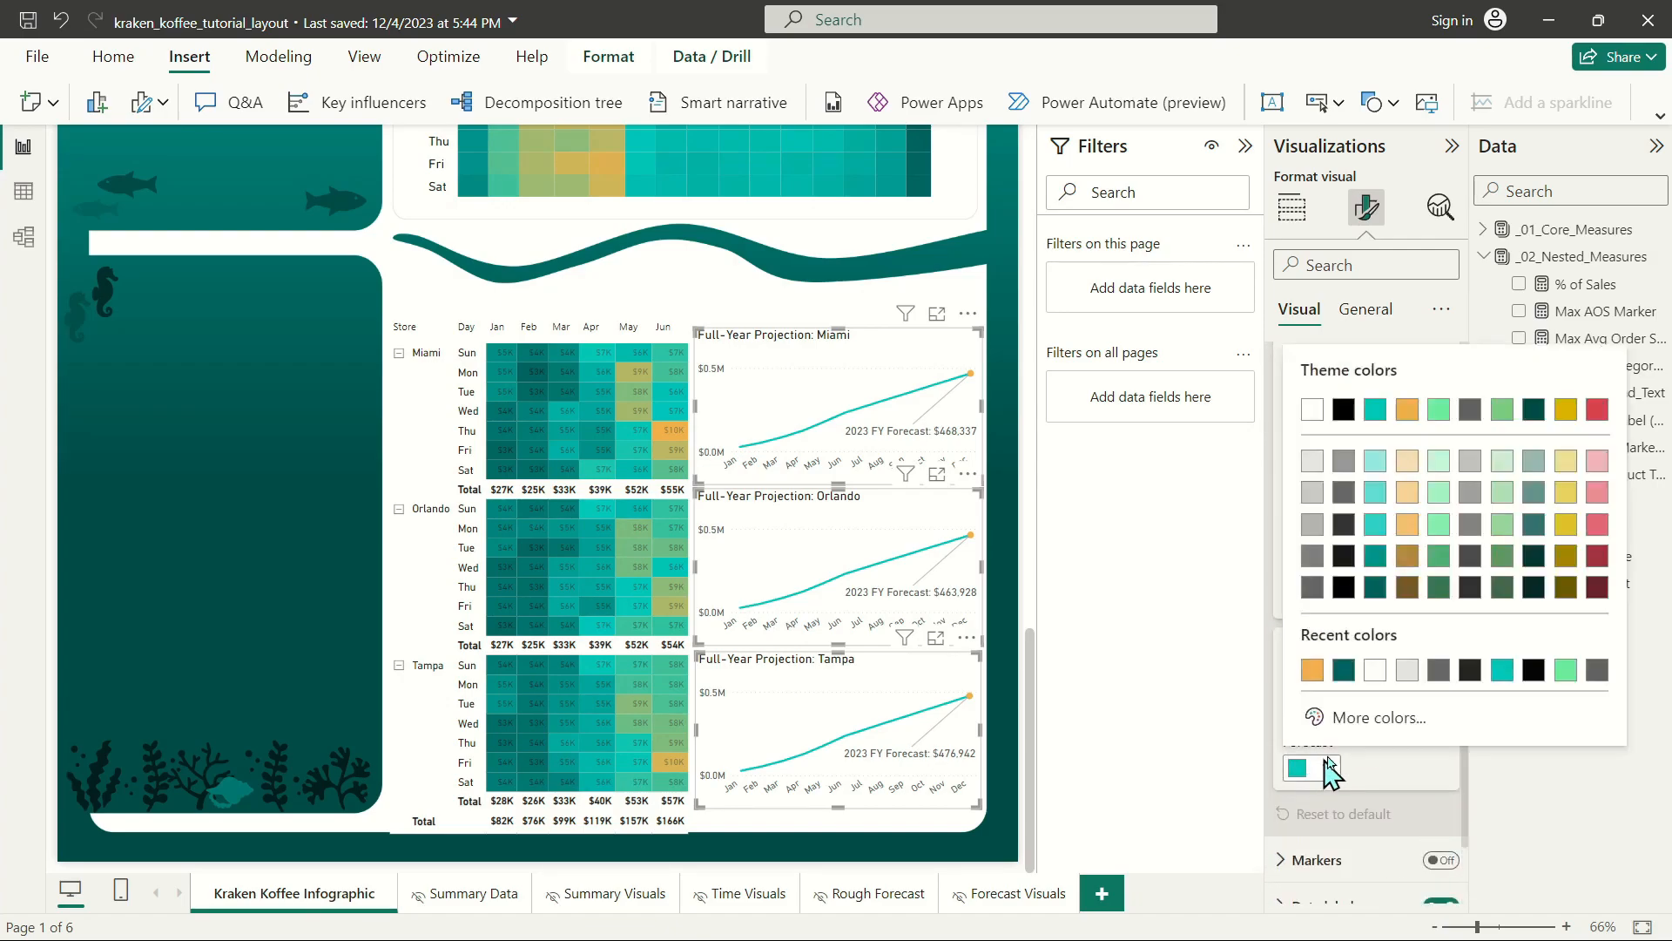
click(1374, 563)
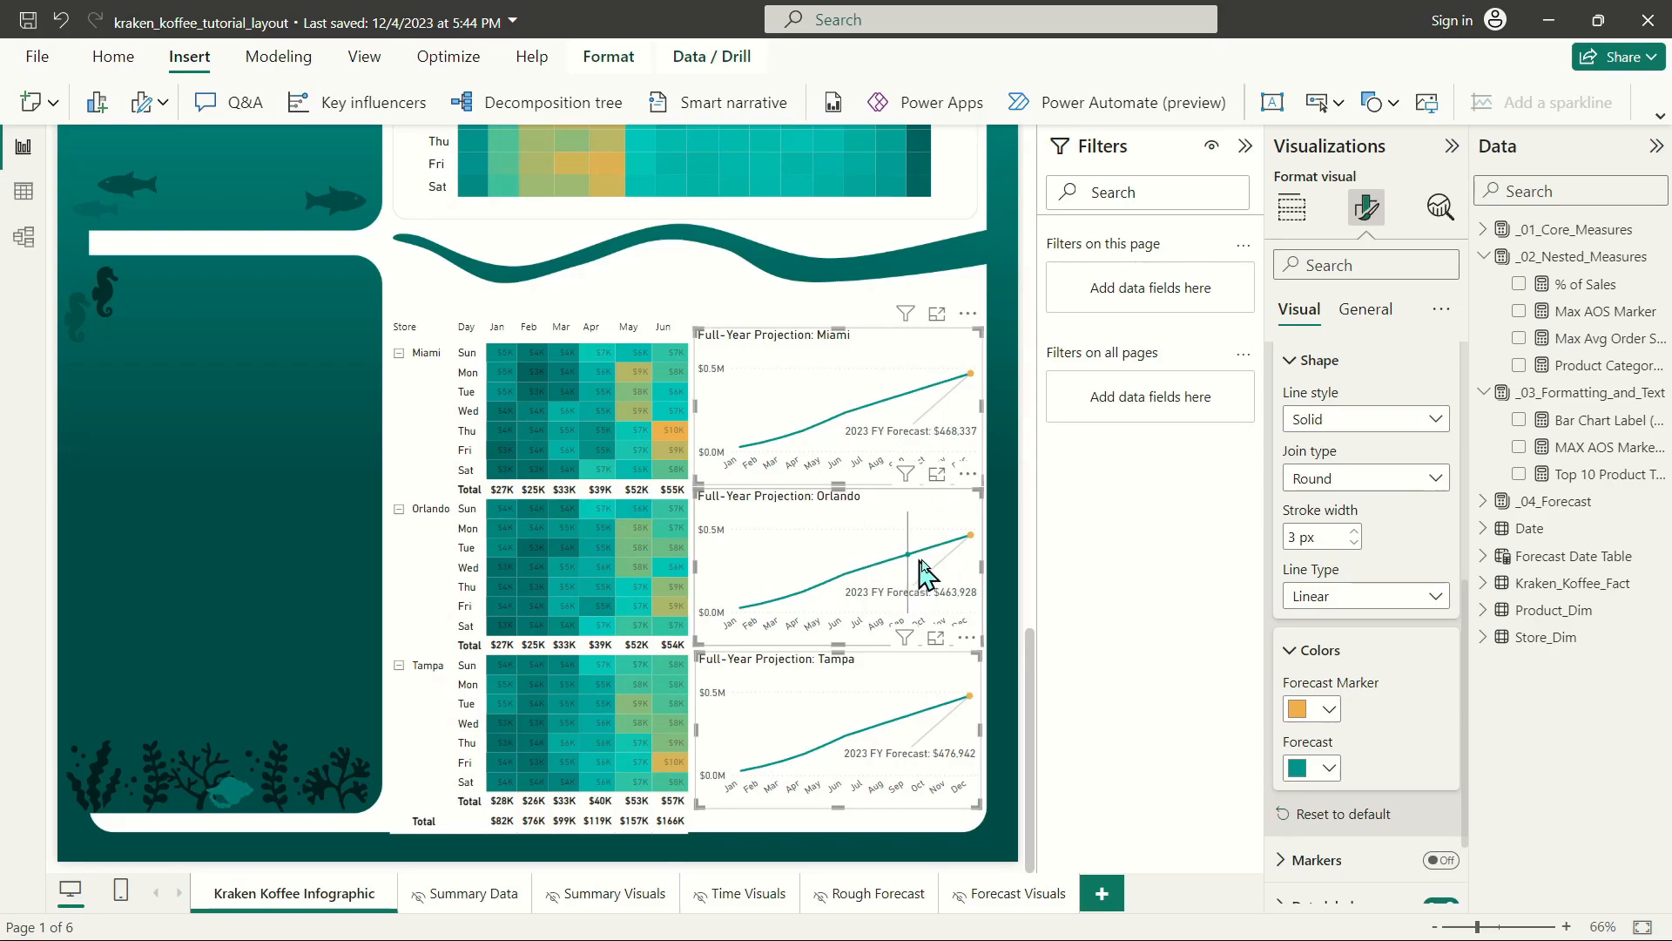
click(1317, 707)
click(1384, 725)
Set the value color of the "2023 FY Forecast" data labels on the three charts to the theme orange.
scroll(1380, 724, down, 1)
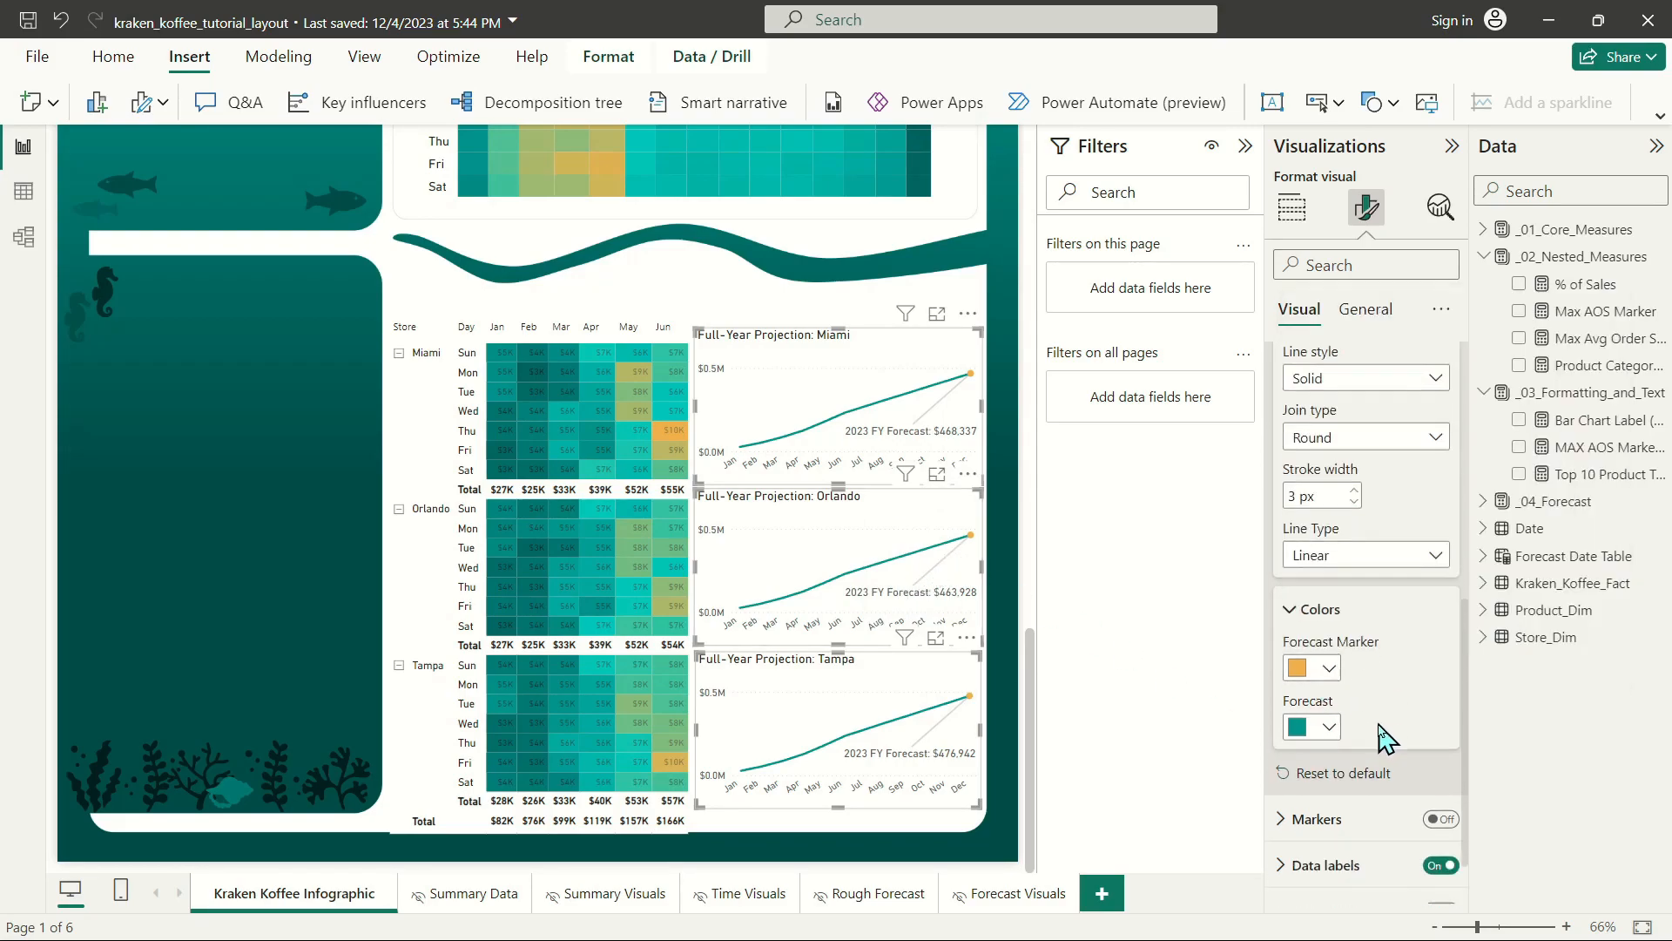
scroll(1379, 726, down, 1)
click(1334, 784)
scroll(1358, 681, down, 5)
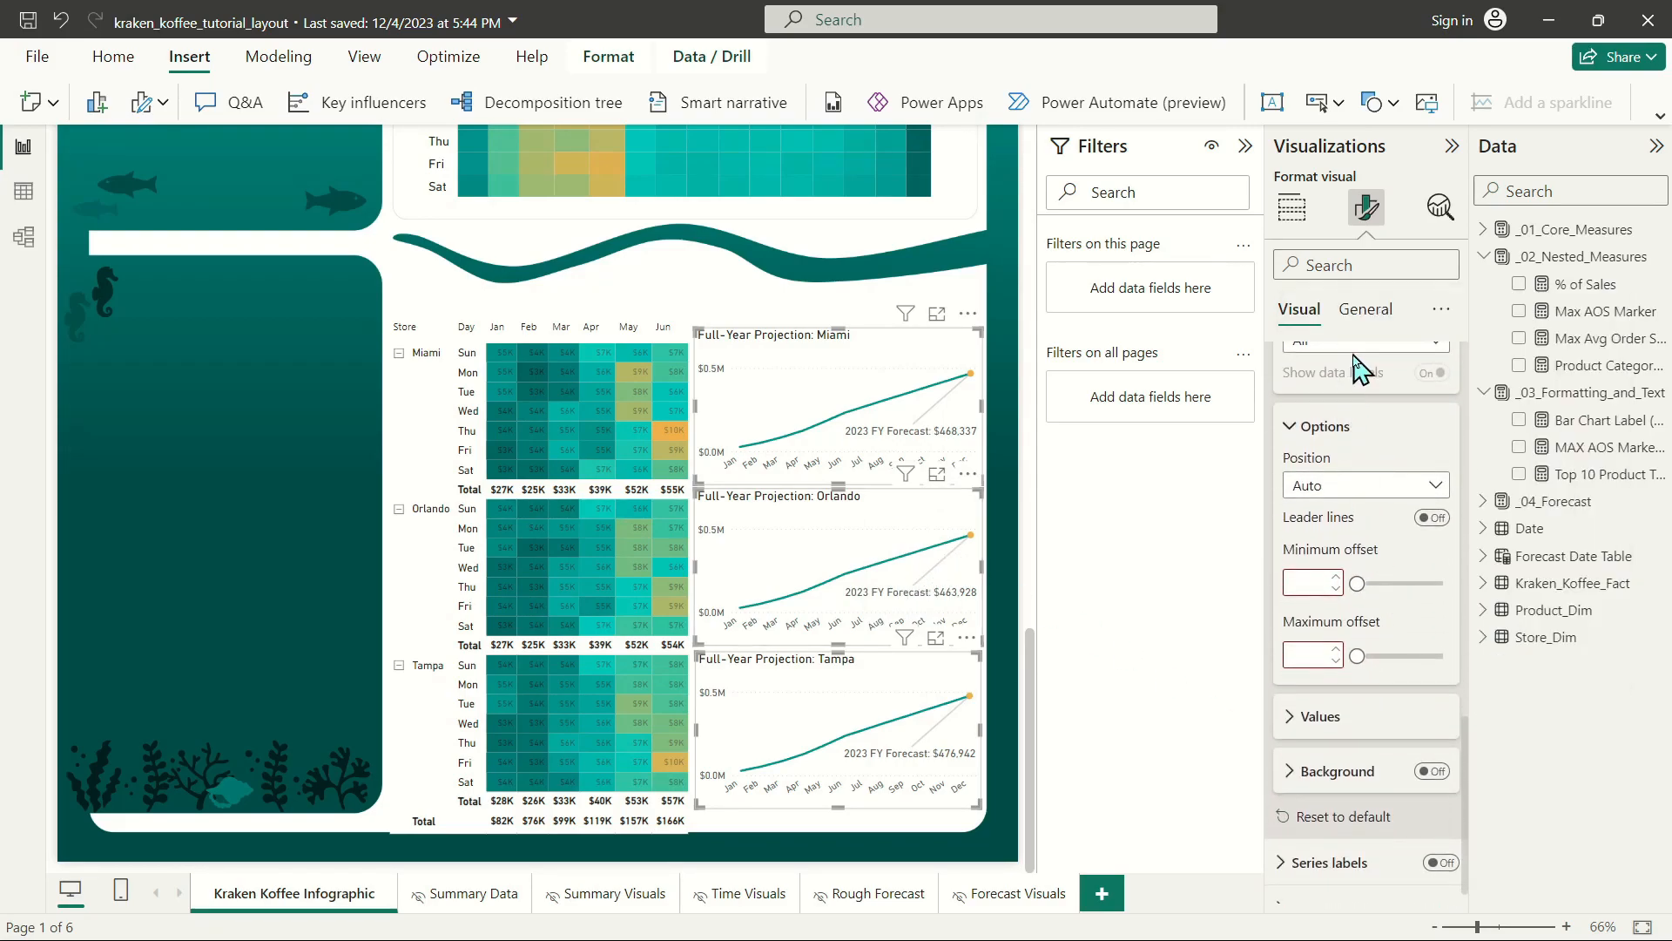
click(1355, 347)
click(1348, 422)
scroll(1356, 376, up, 2)
scroll(1394, 418, down, 2)
click(1319, 690)
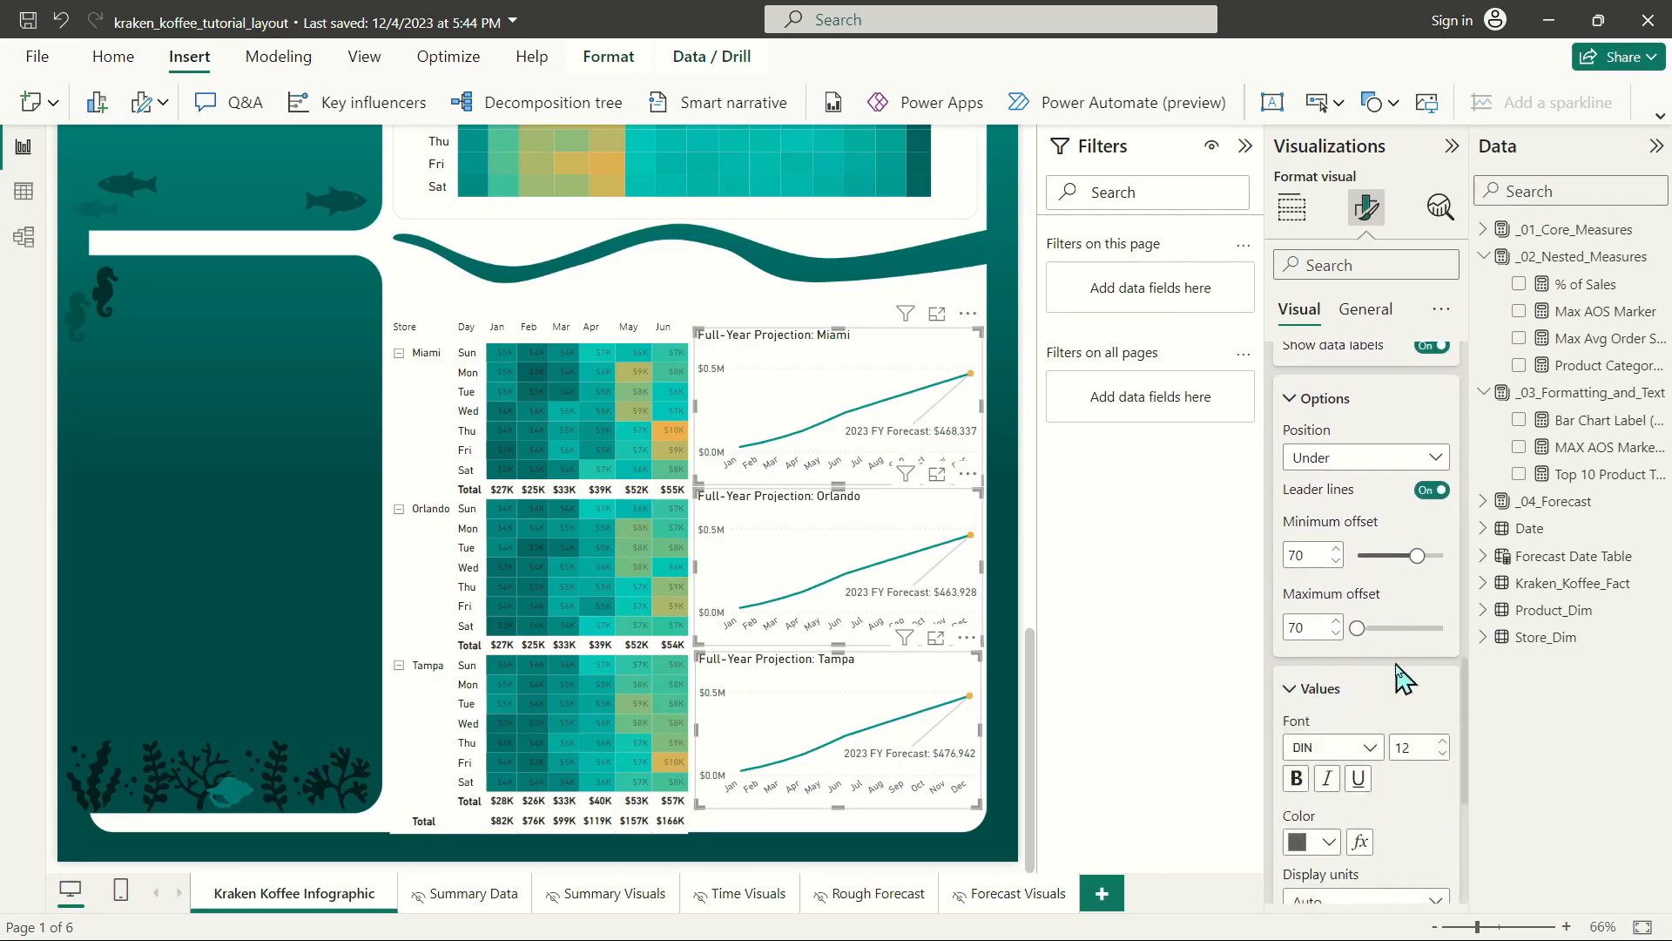
scroll(1393, 688, down, 5)
scroll(1318, 549, up, 1)
click(1327, 463)
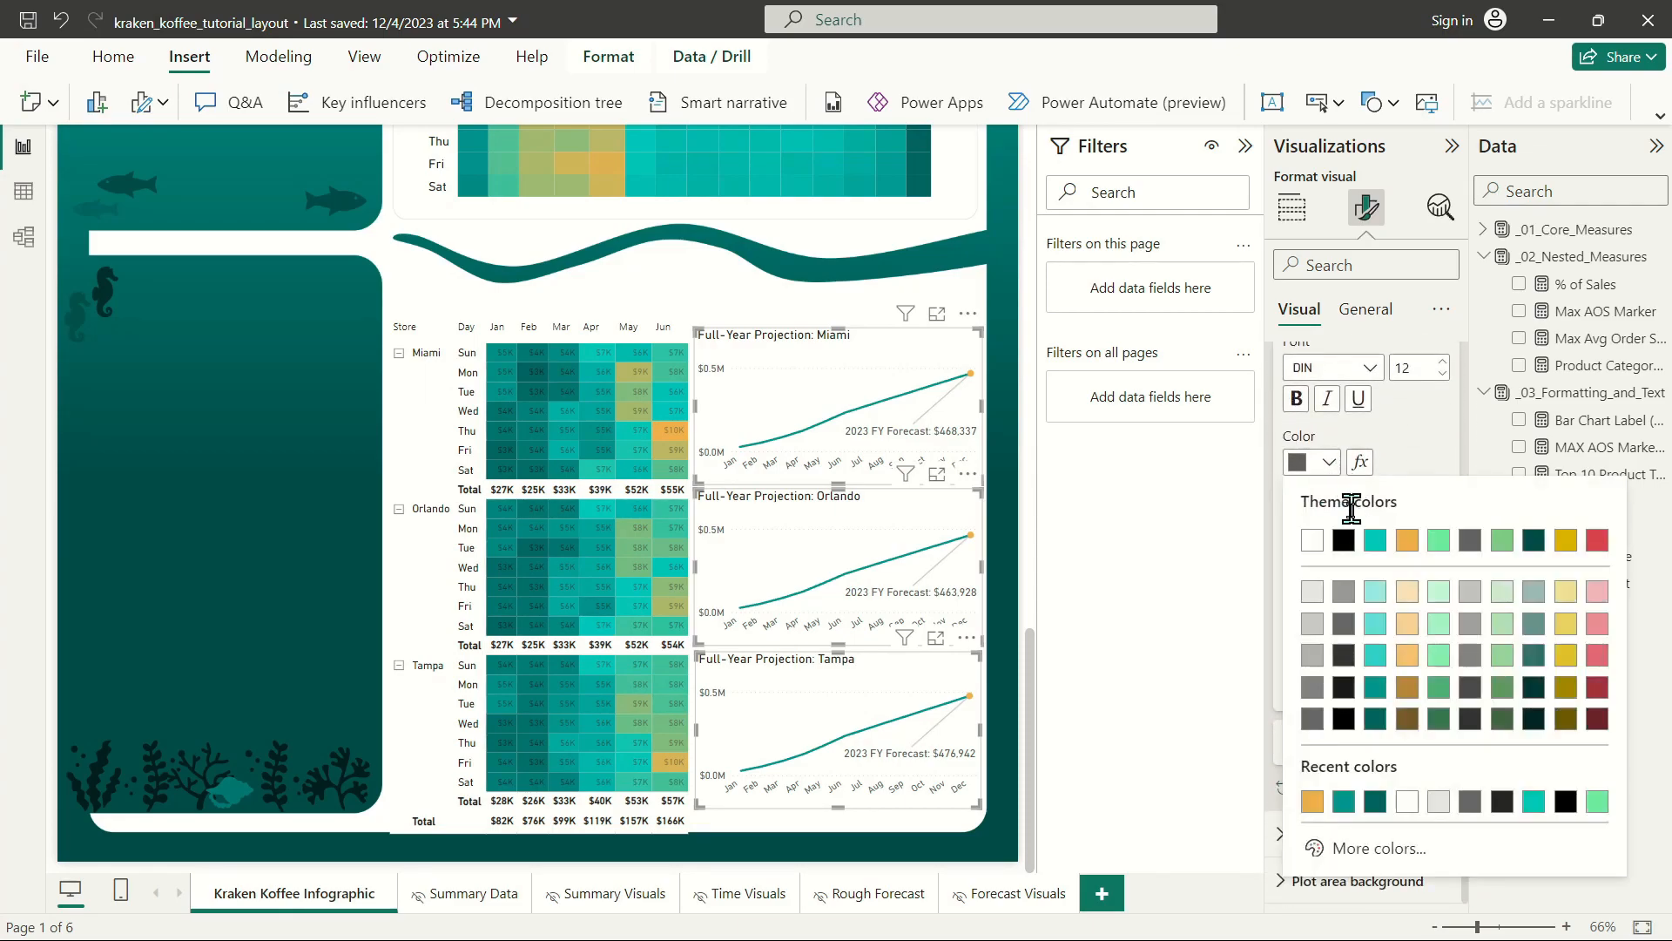
click(1407, 540)
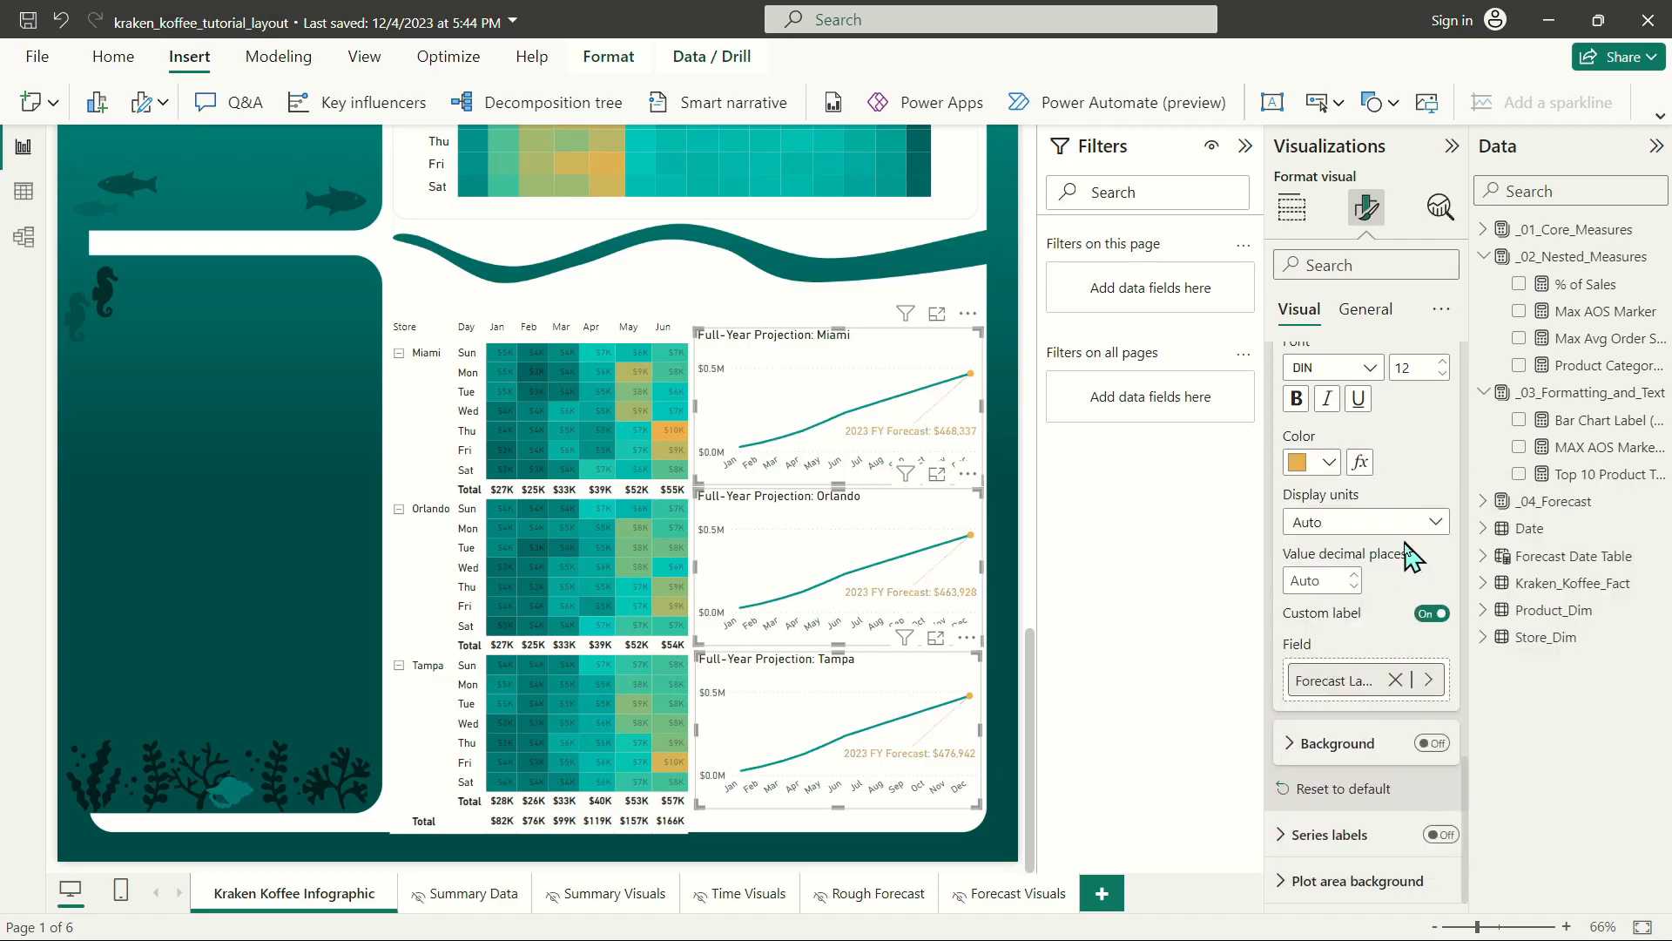
Try a darker shade of orange for the forecast data labels, and switch back to the theme orange.
click(1331, 464)
click(1415, 694)
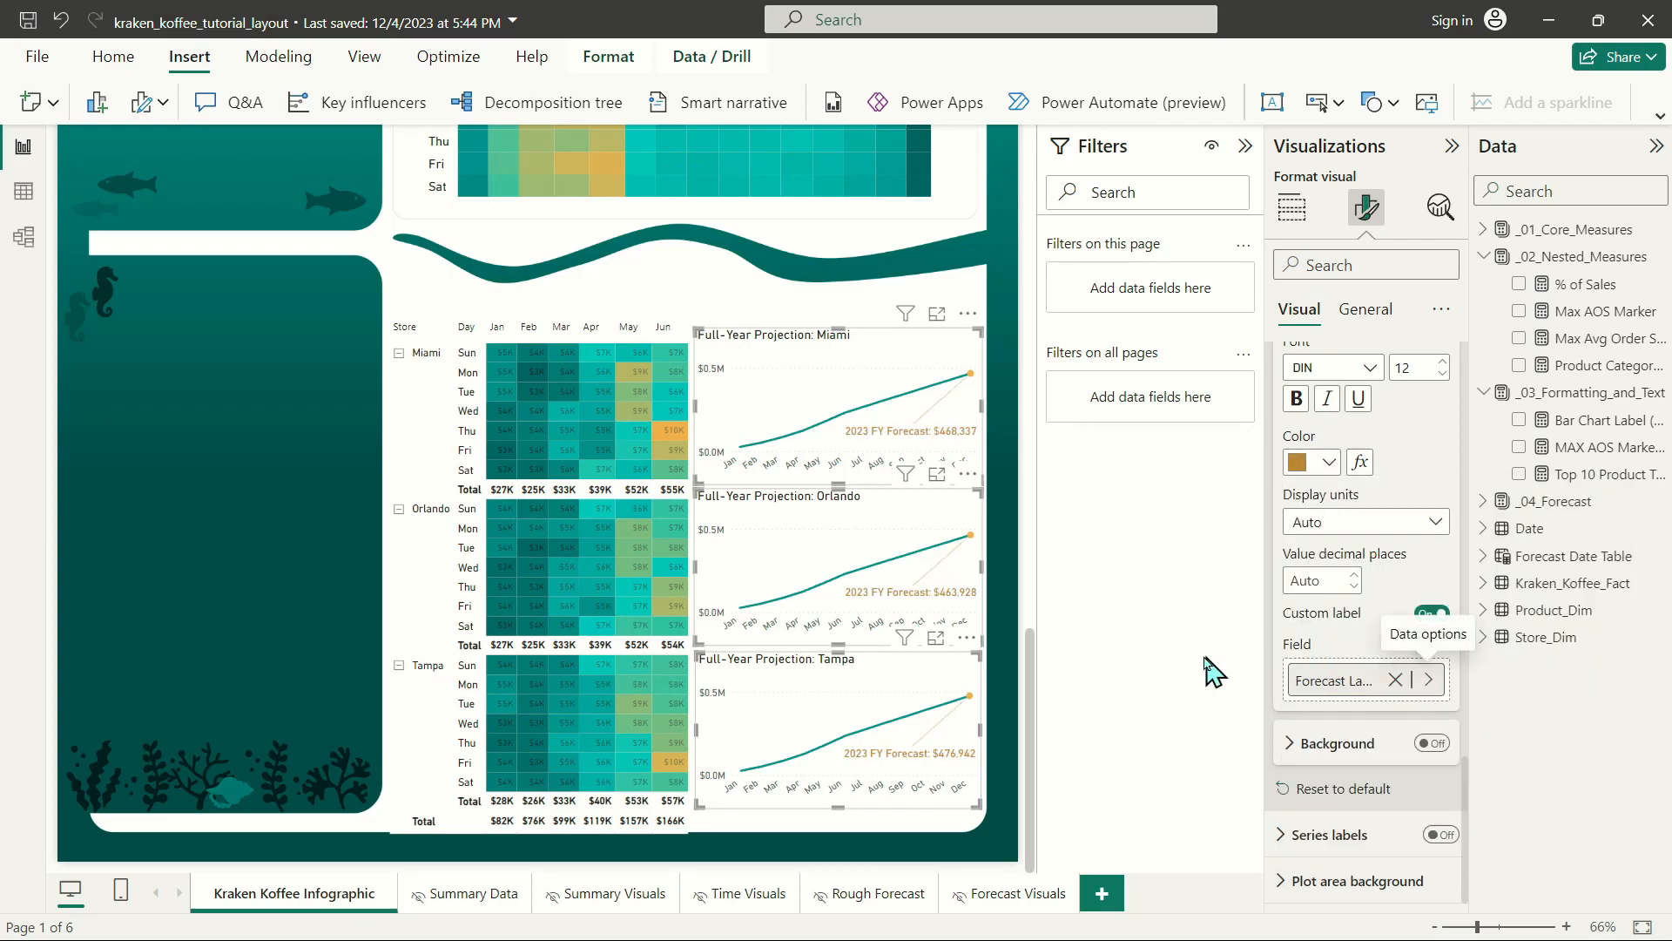
click(1327, 462)
click(1406, 542)
Give the forecast data labels a custom orange slightly darker than the theme orange, and deselect the charts.
click(1309, 471)
click(1367, 851)
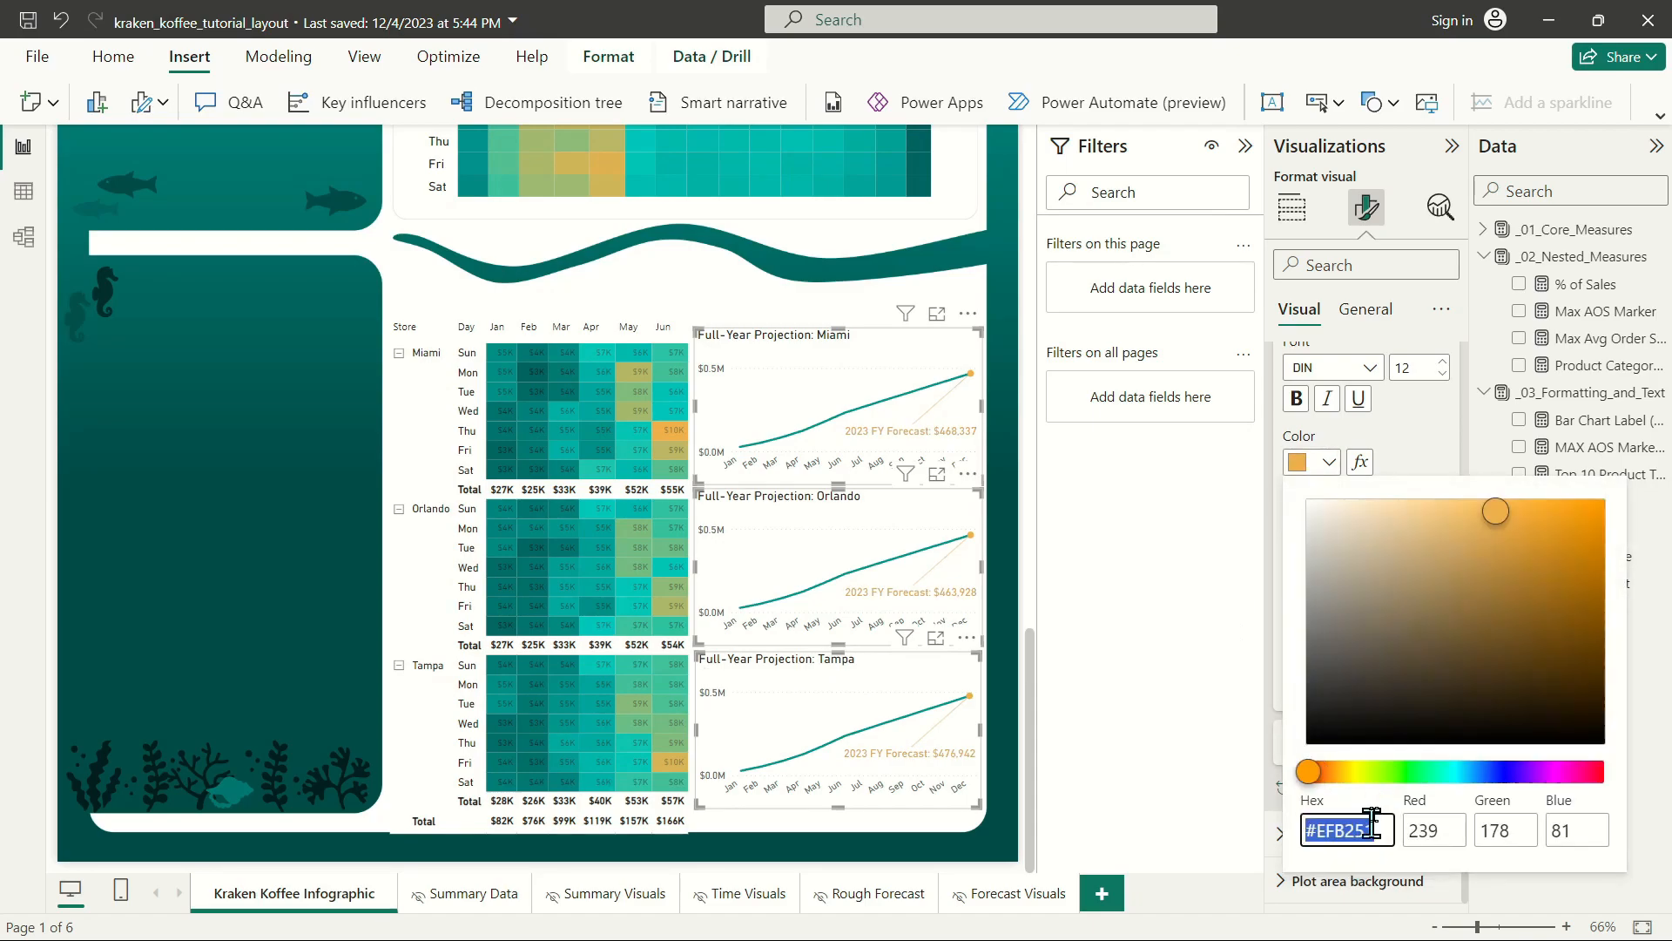
click(1499, 540)
click(1415, 464)
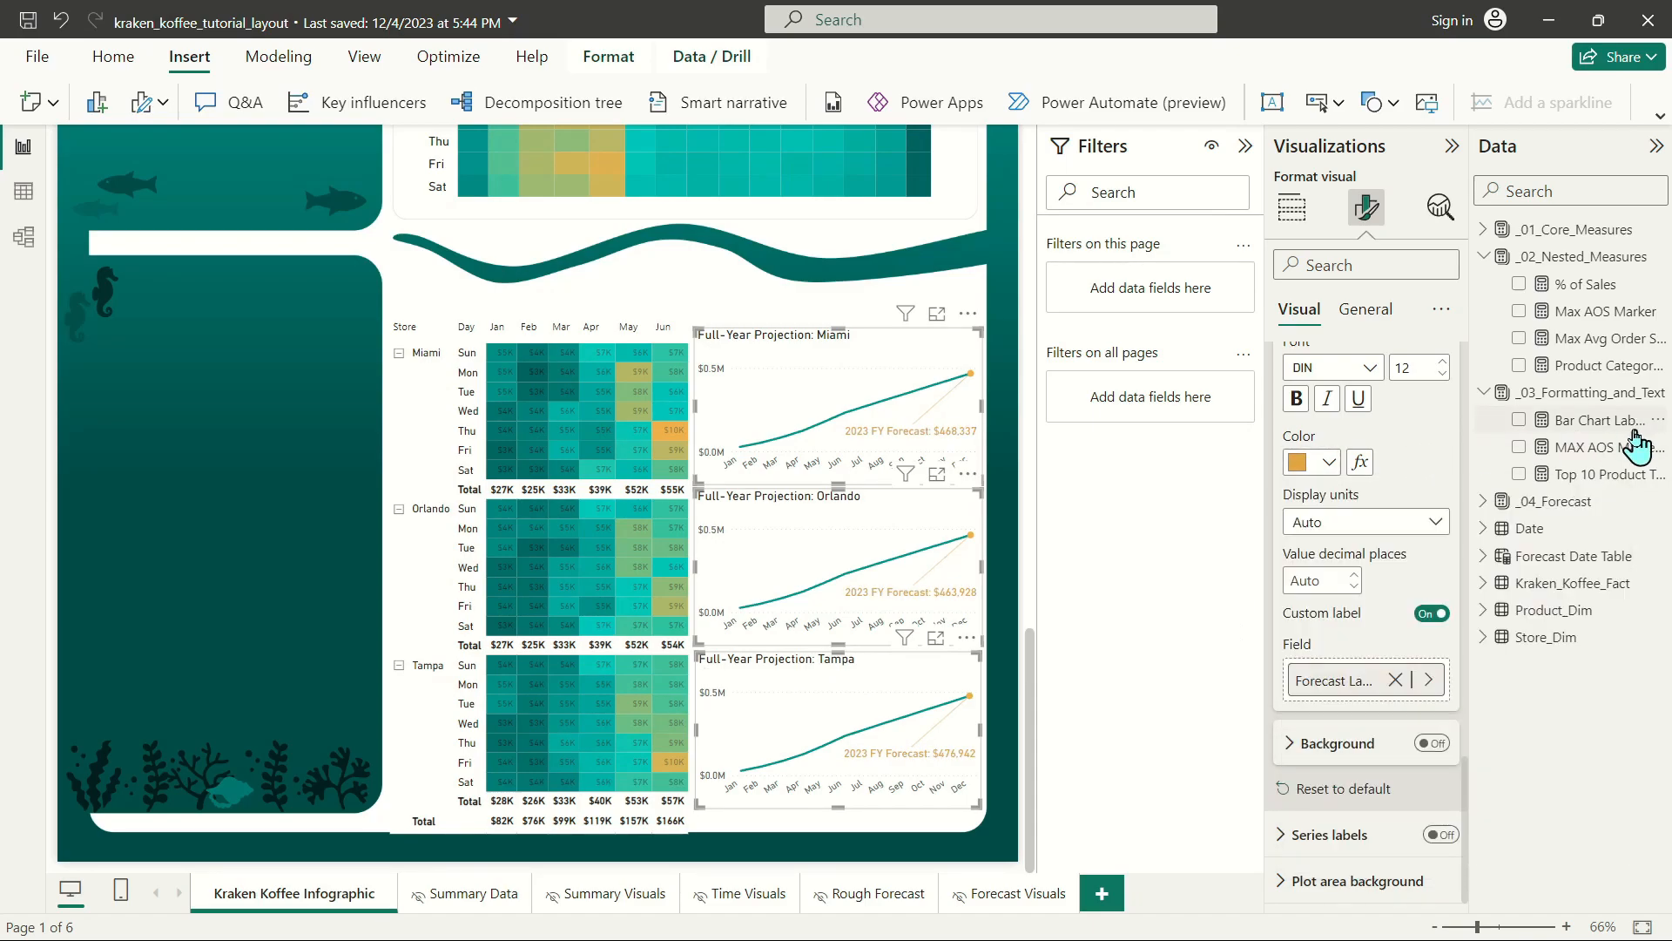
click(684, 298)
click(716, 292)
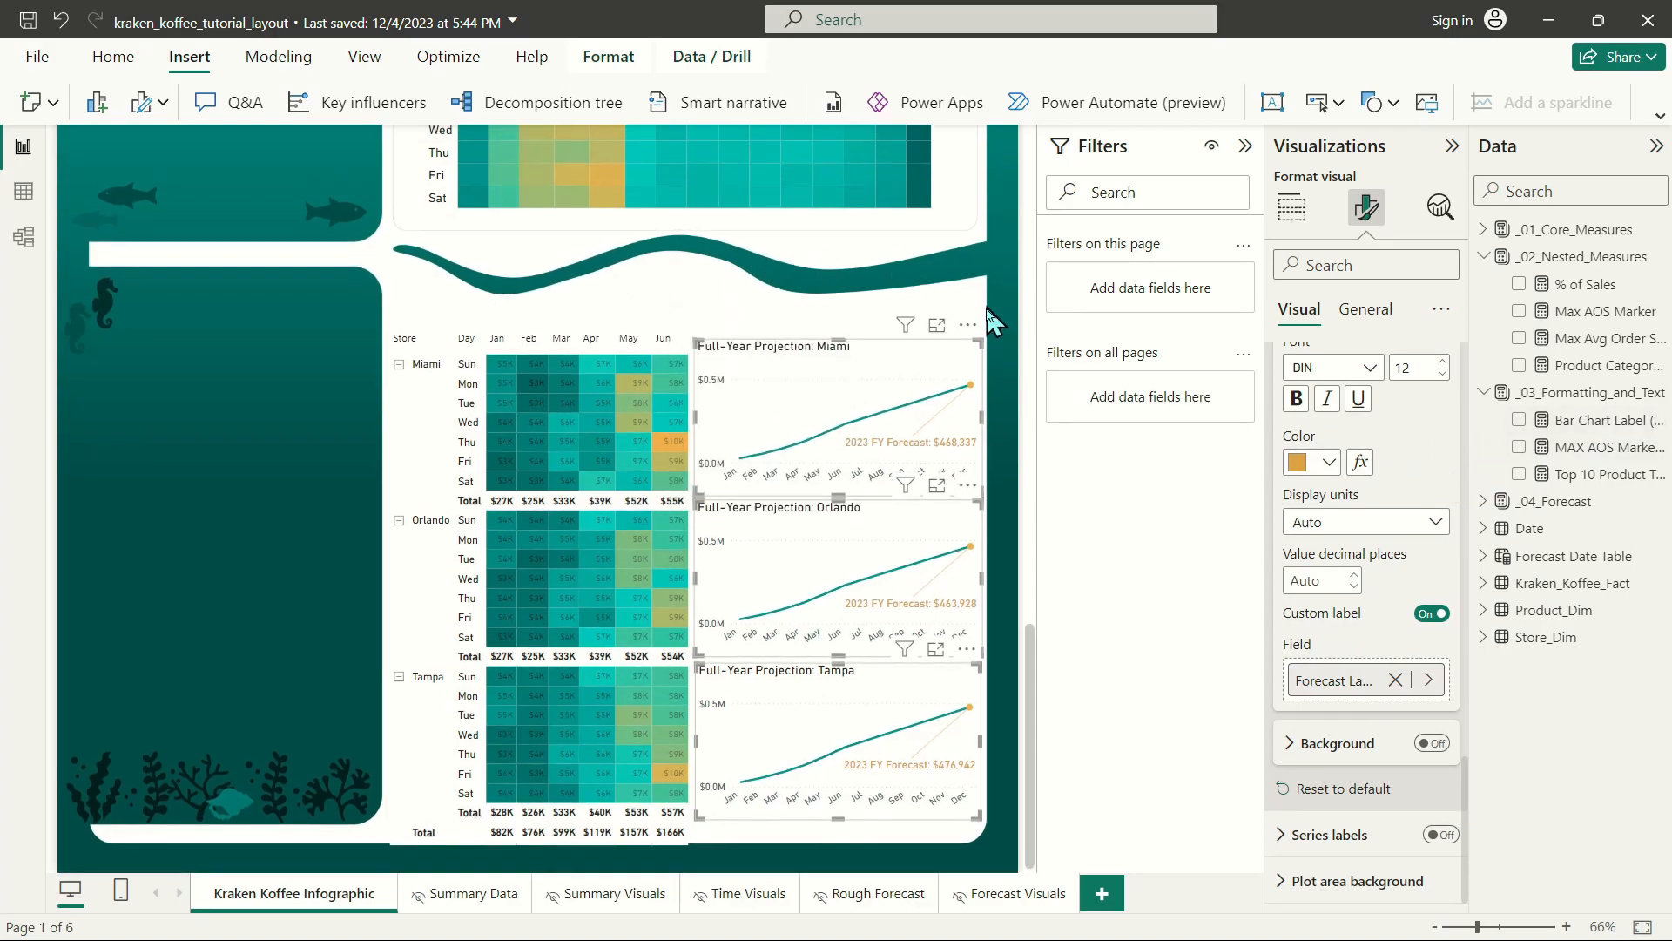
click(688, 291)
Duplicate the "At What Time of Day" heading text box and place the copy just above the store sales matrix.
scroll(1010, 595, up, 10)
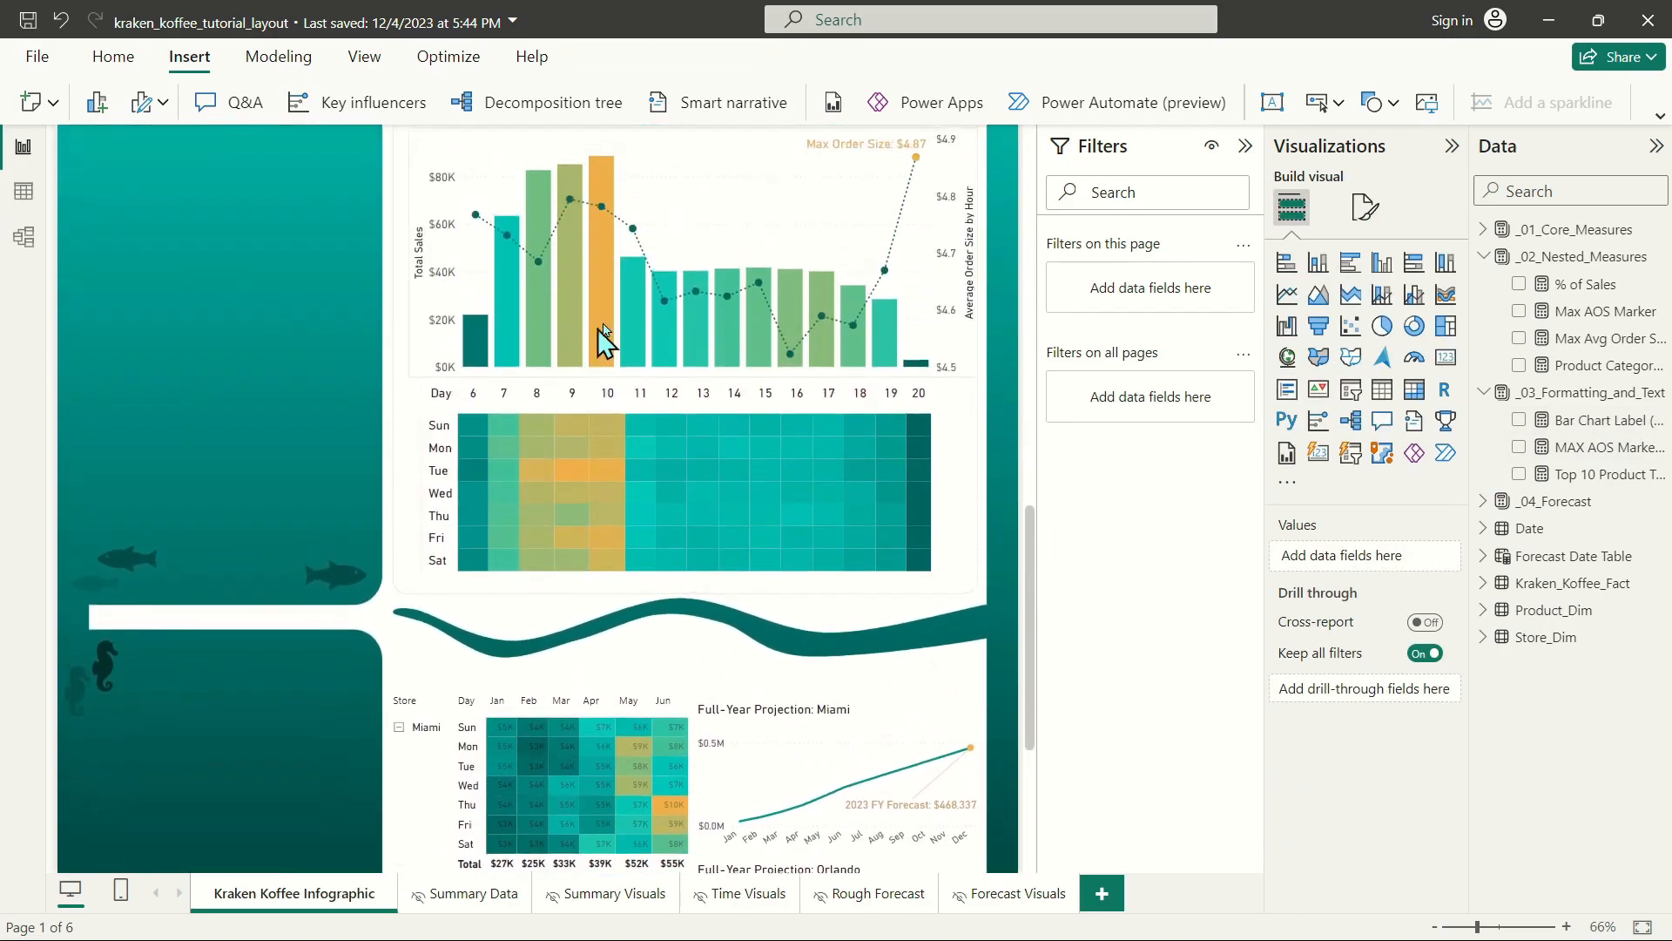
click(670, 488)
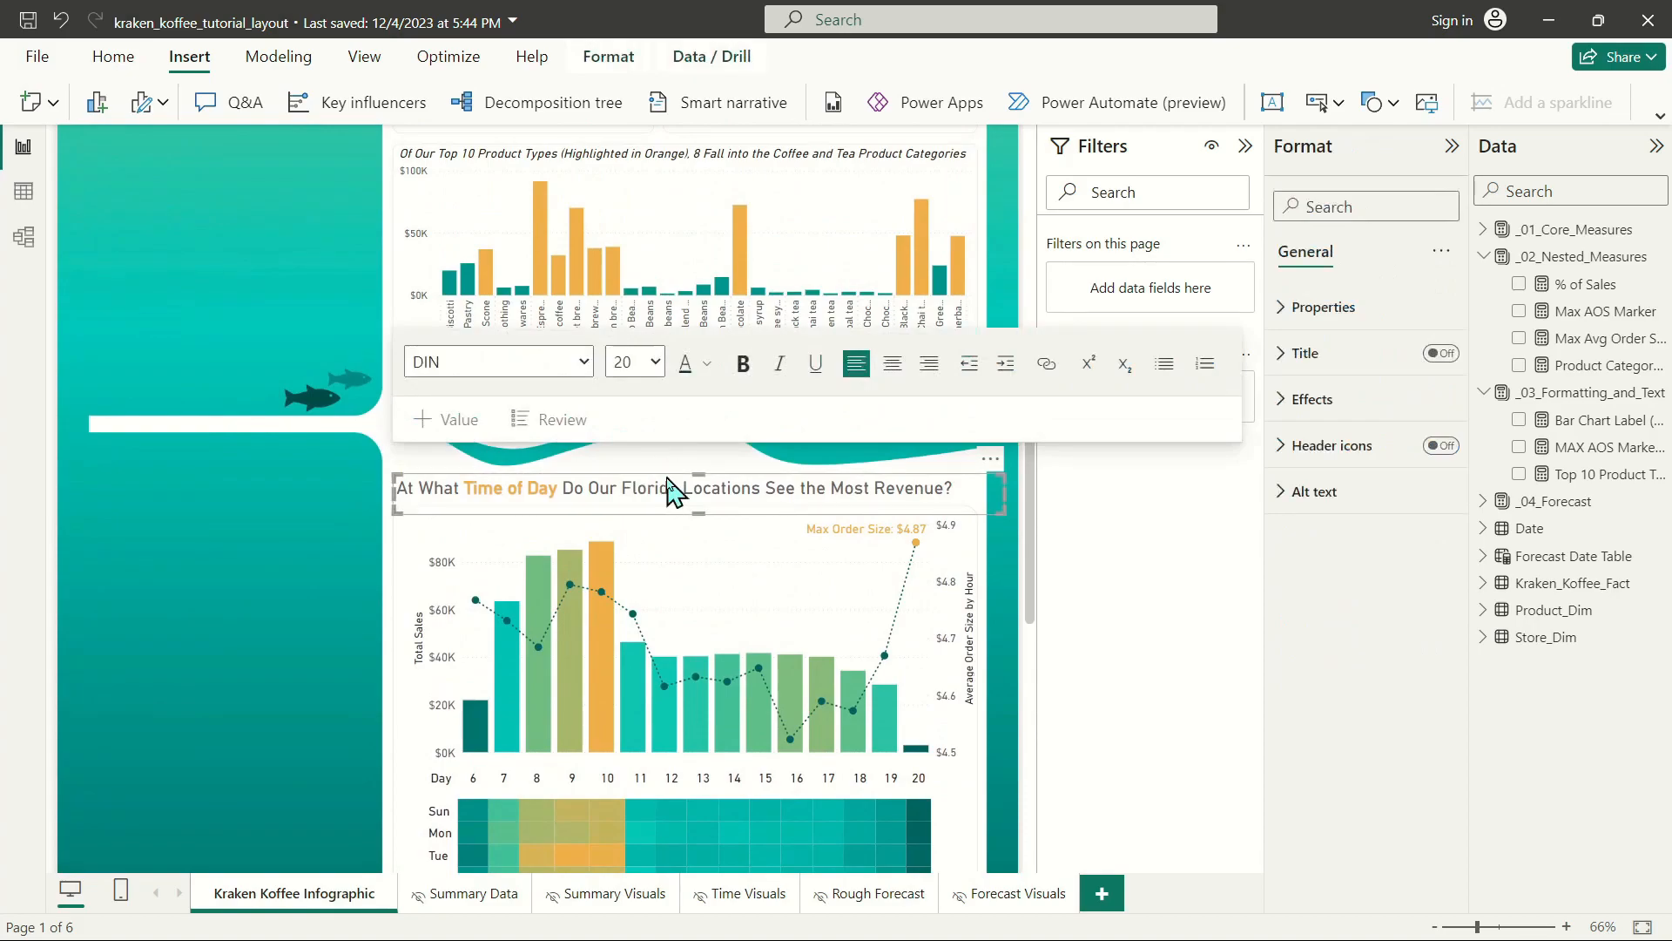
click(670, 475)
key(ctrl+v)
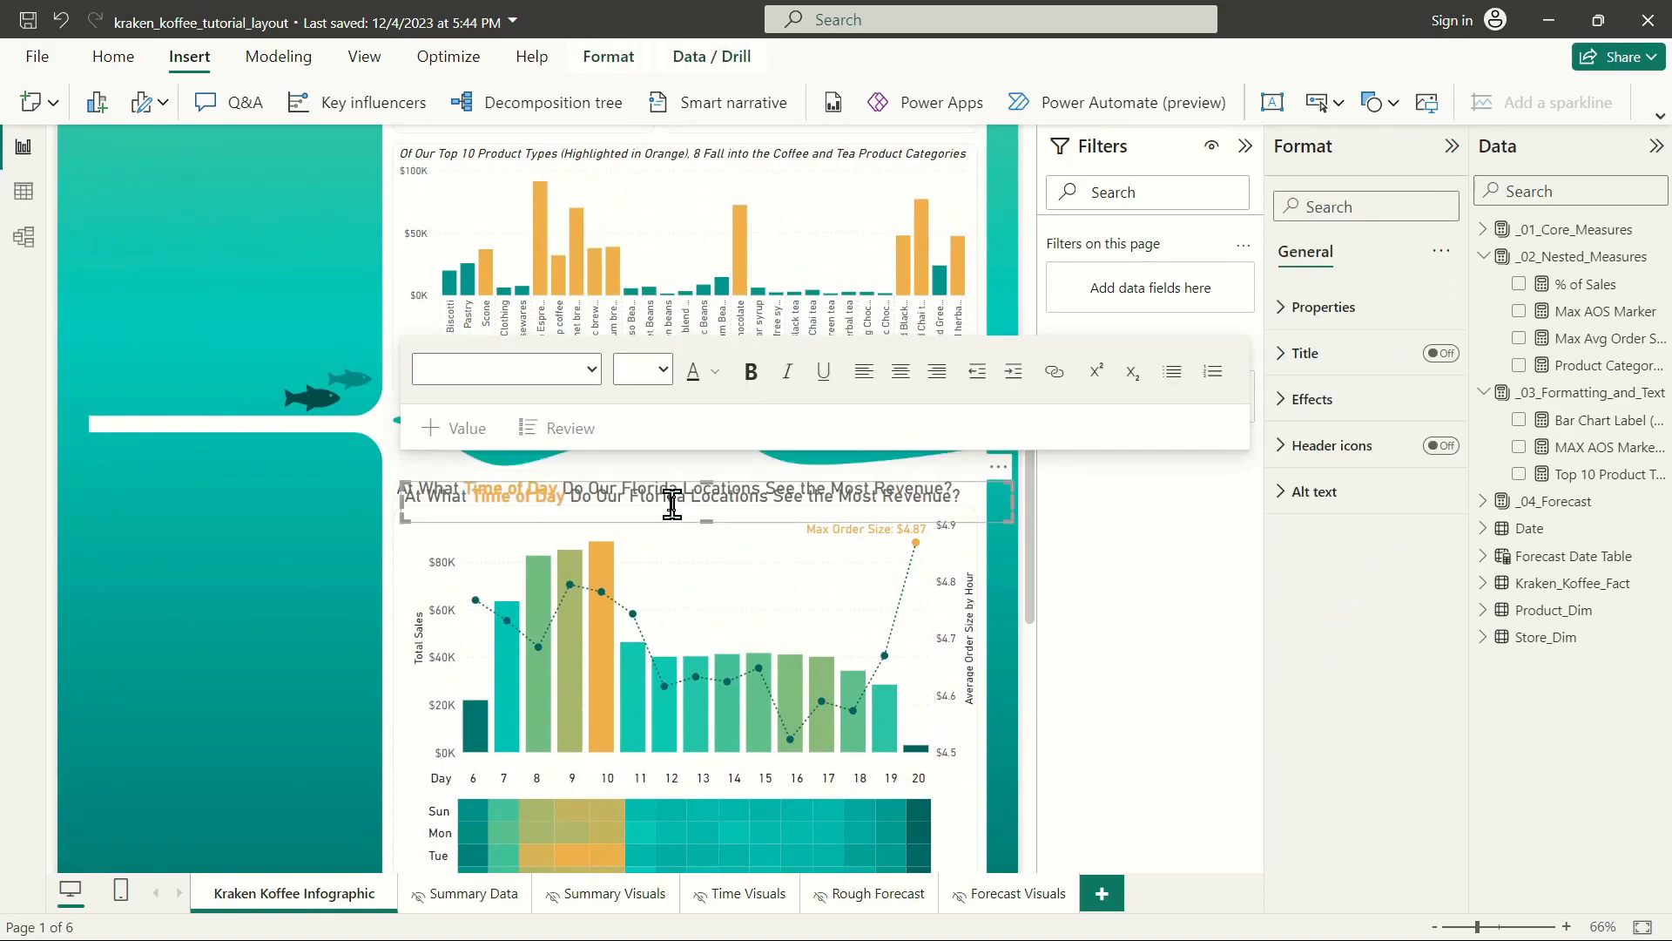
drag(676, 497, 394, 686)
scroll(392, 679, down, 1)
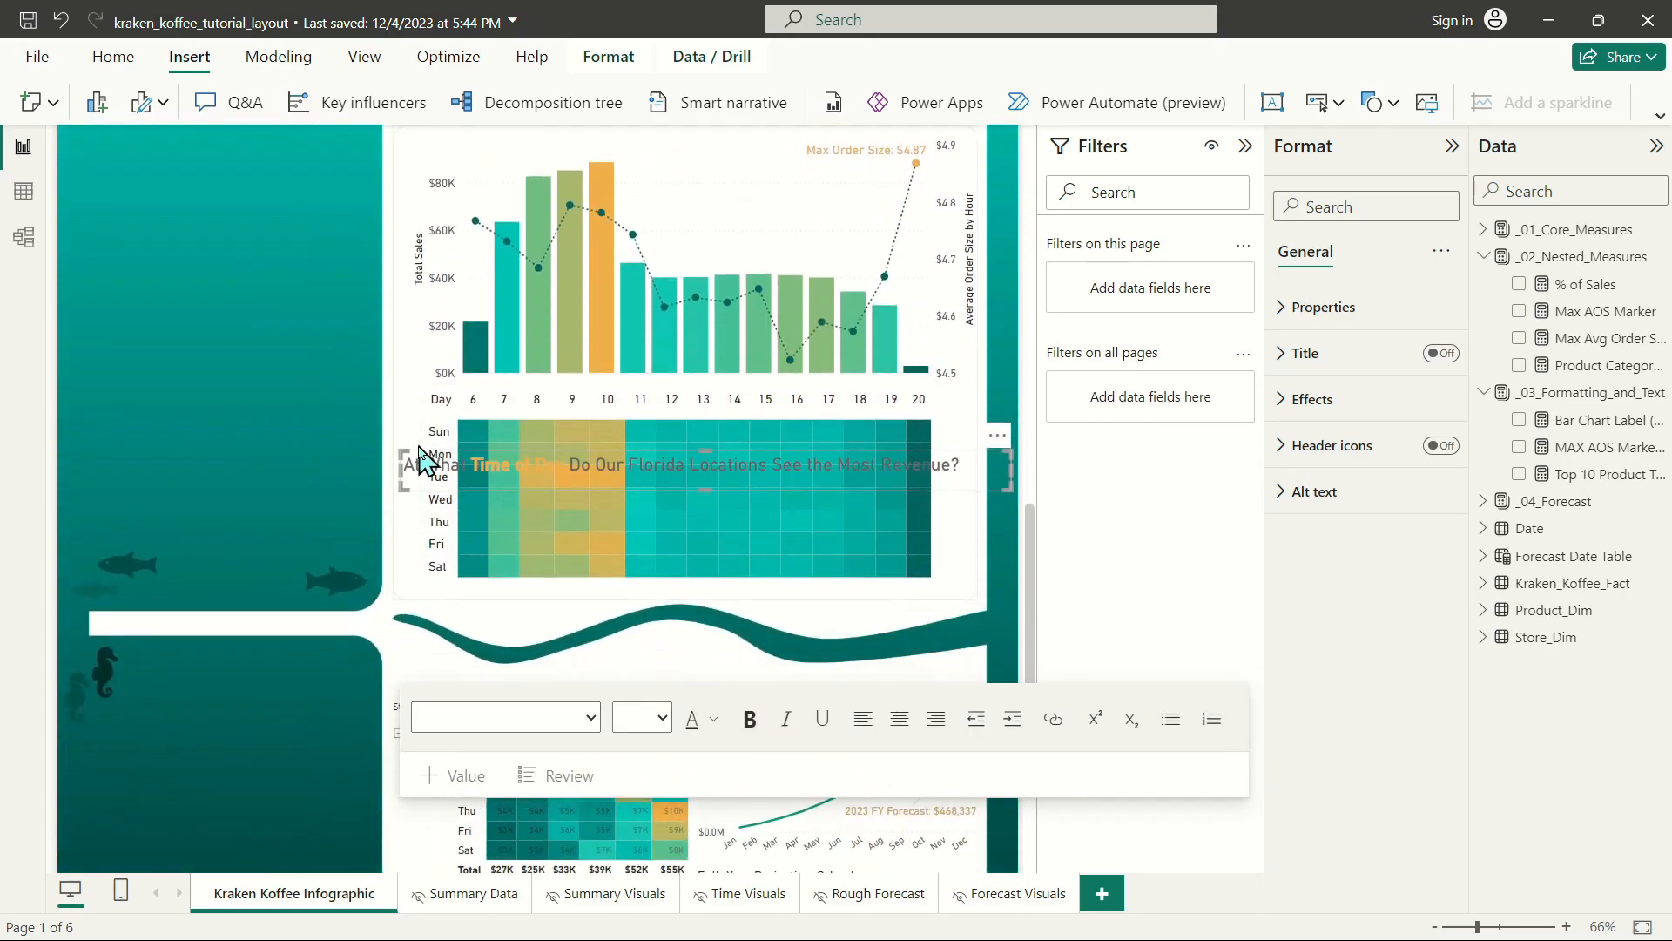
drag(420, 467, 413, 679)
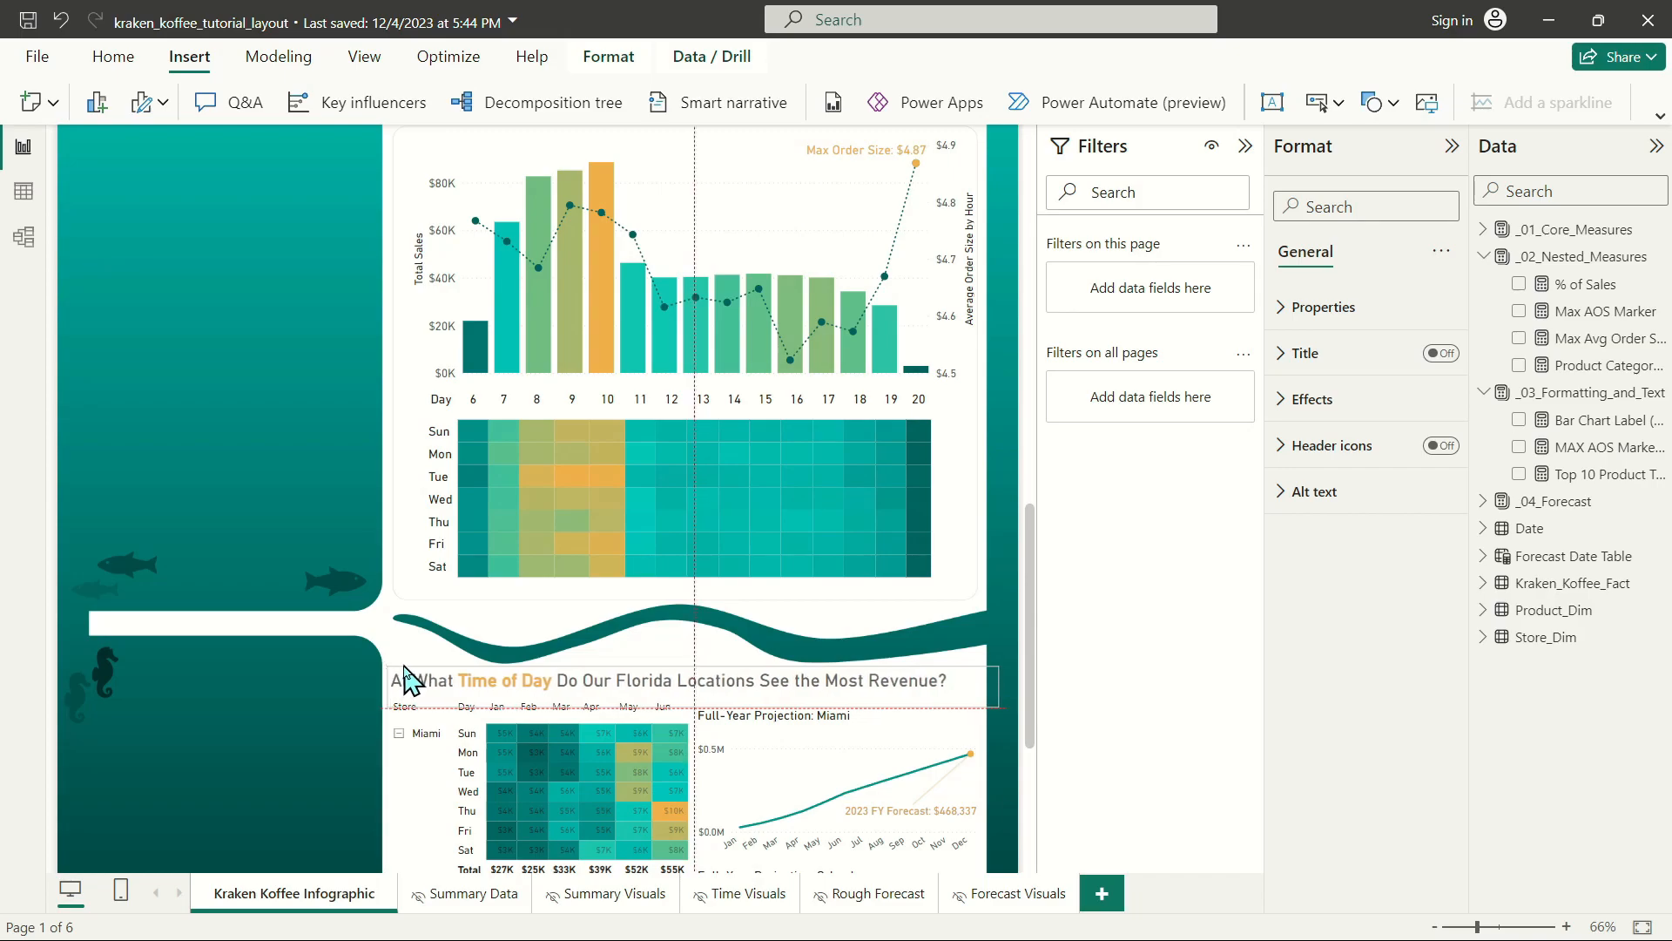
Replace the copied heading's text with "Based on Current Performance, What Do We Forecast for Sales for 2023?".
click(443, 679)
drag(960, 670, 403, 697)
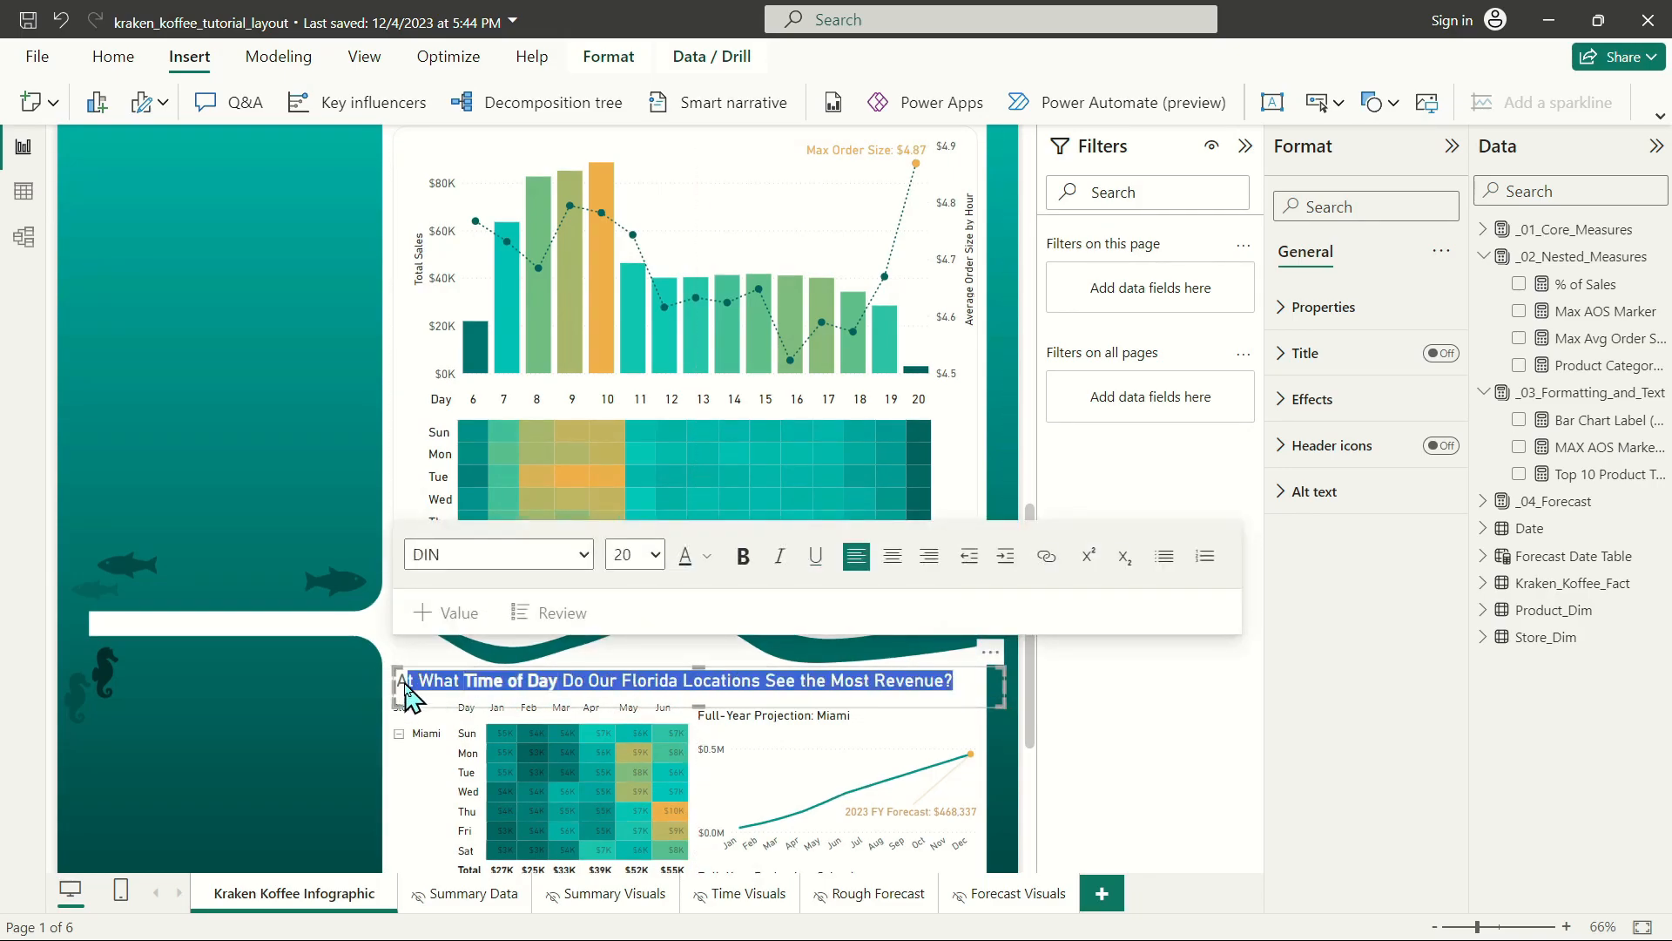
key(BackSpace)
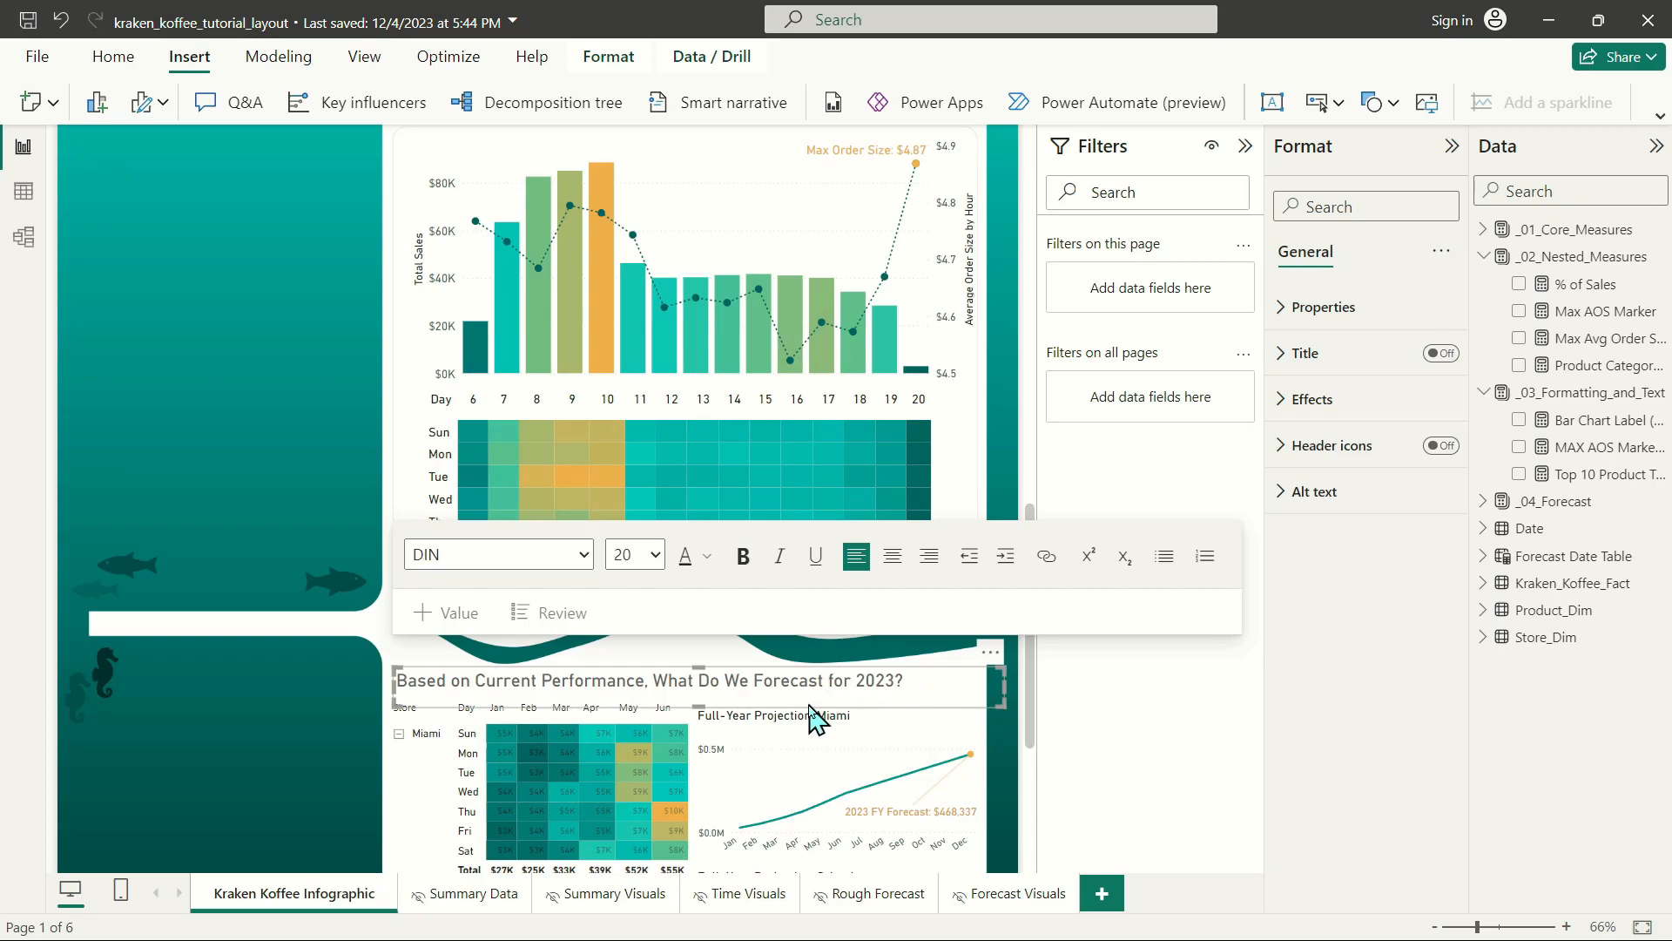
text(Sales for)
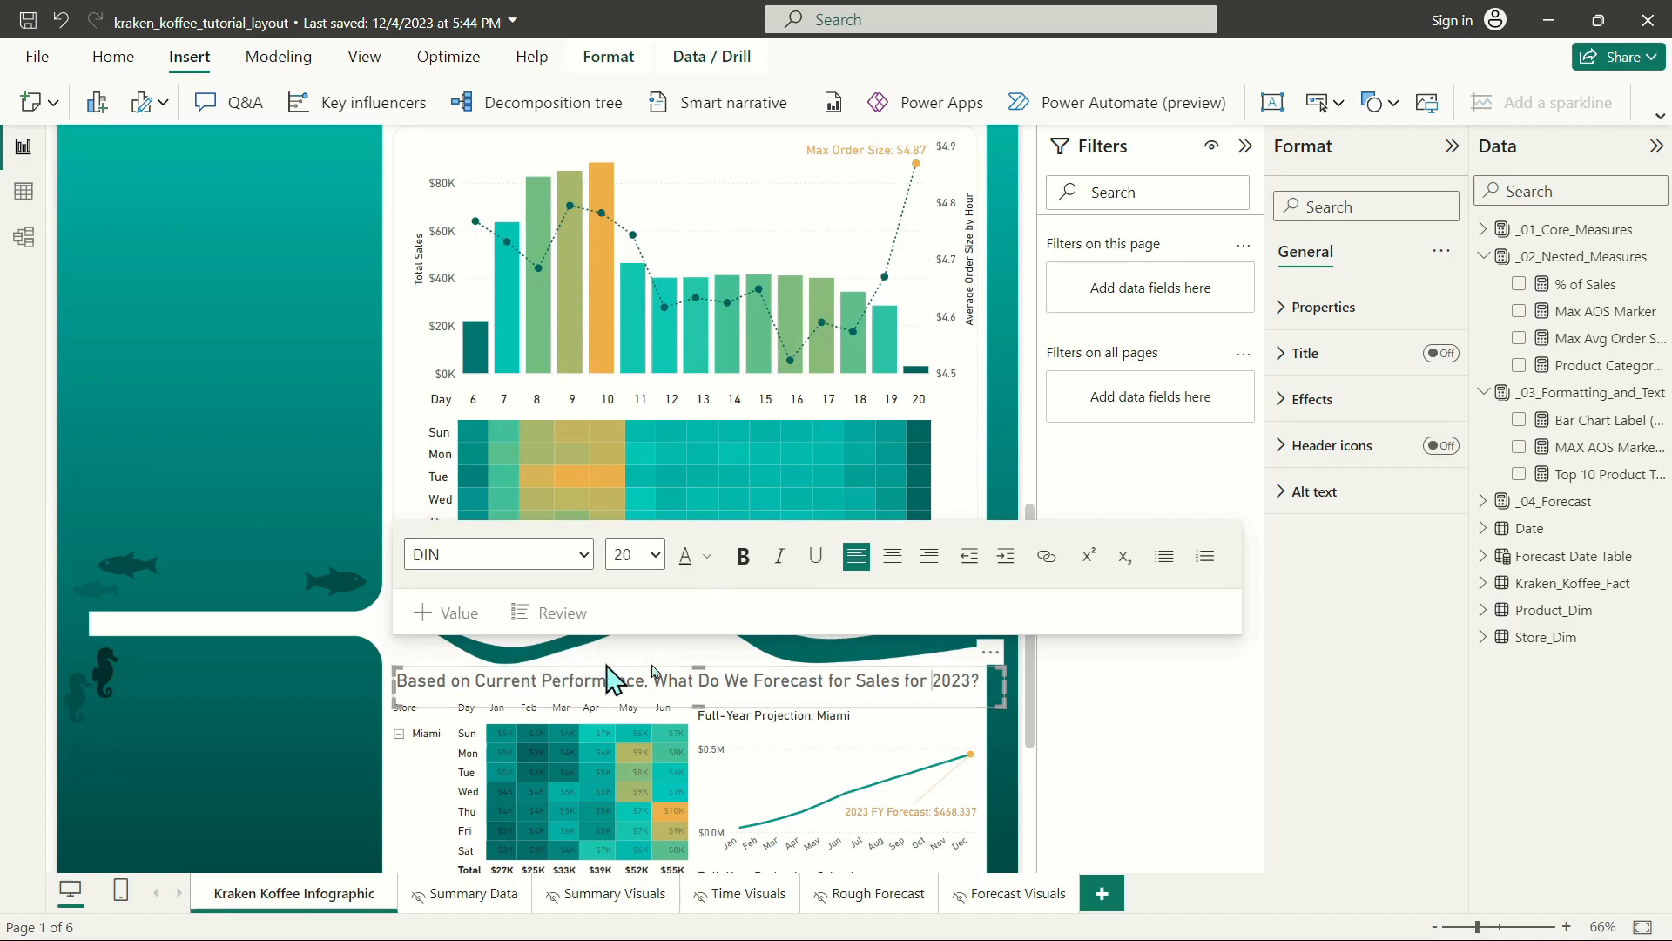
Color the words "Forecast for Sales" in the new heading orange.
drag(754, 681, 903, 680)
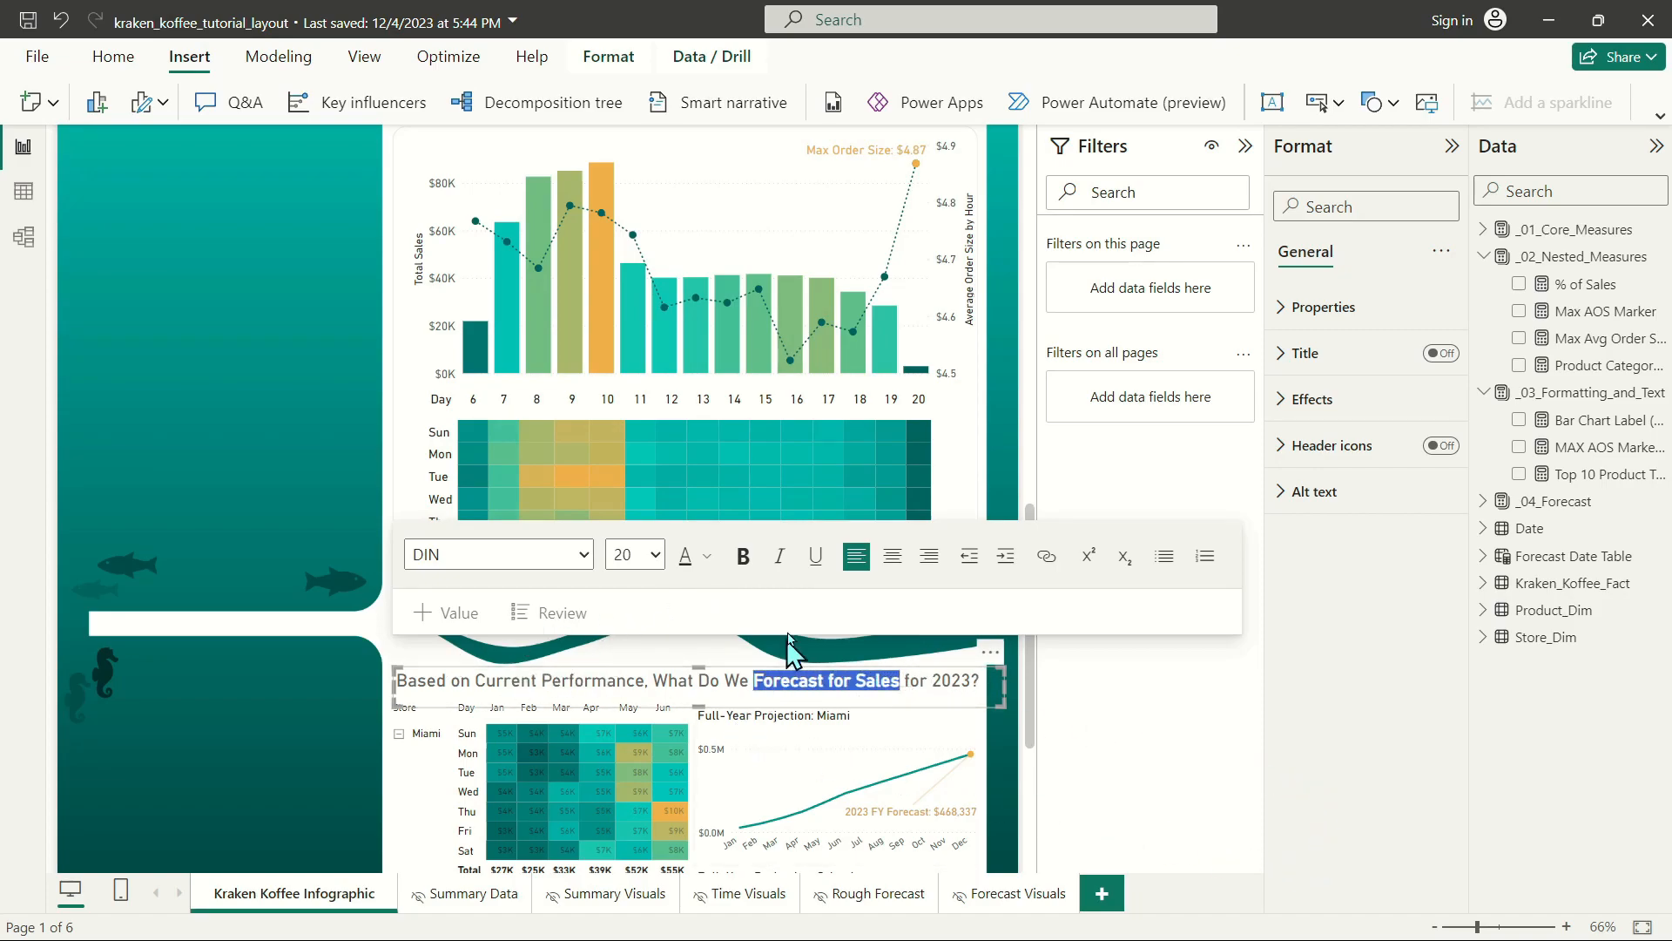
click(706, 557)
click(825, 199)
click(931, 686)
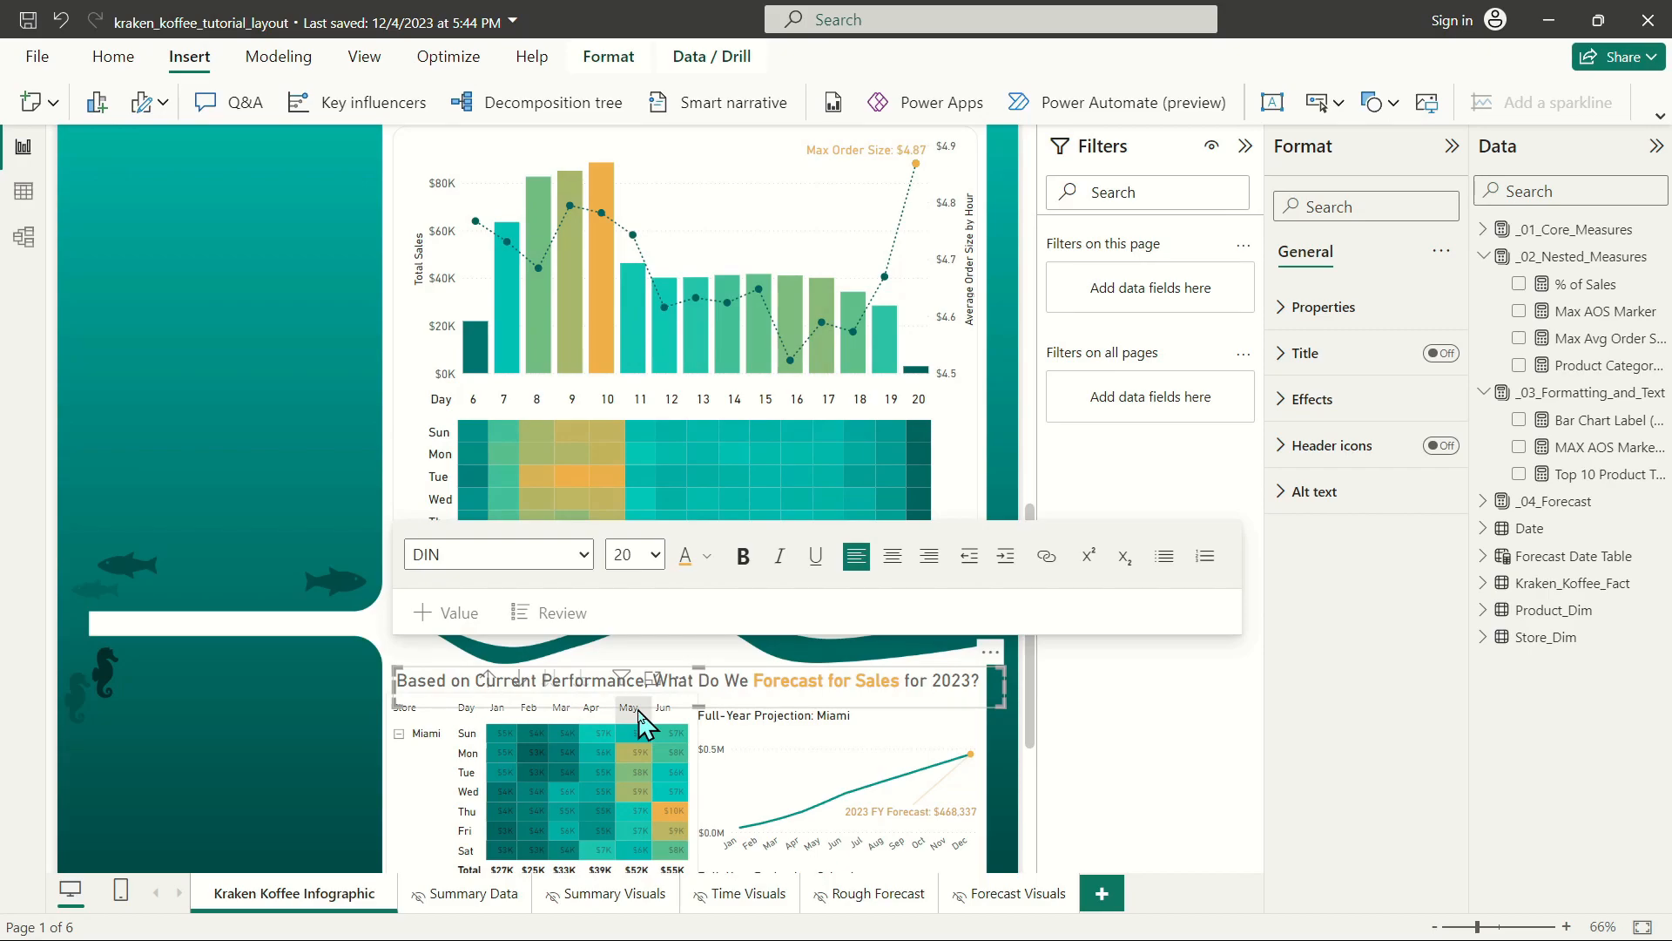
Remove the bold formatting from the words "Forecast for Sales" in the forecast section heading, and deselect the text box.
click(830, 676)
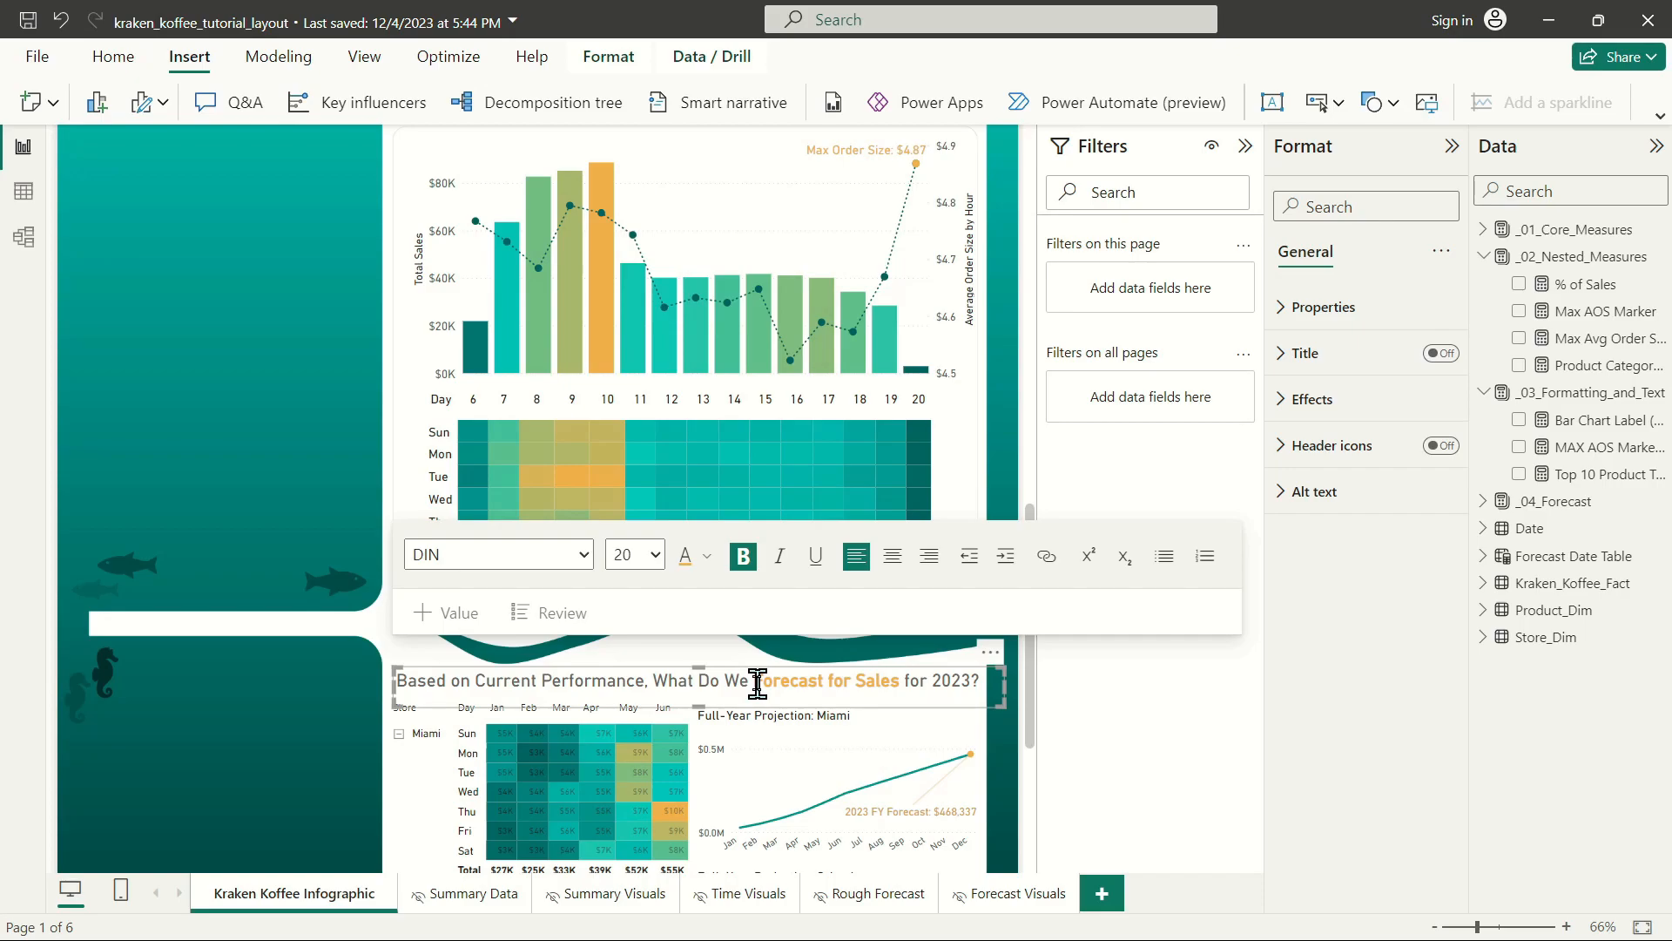
drag(755, 679, 888, 682)
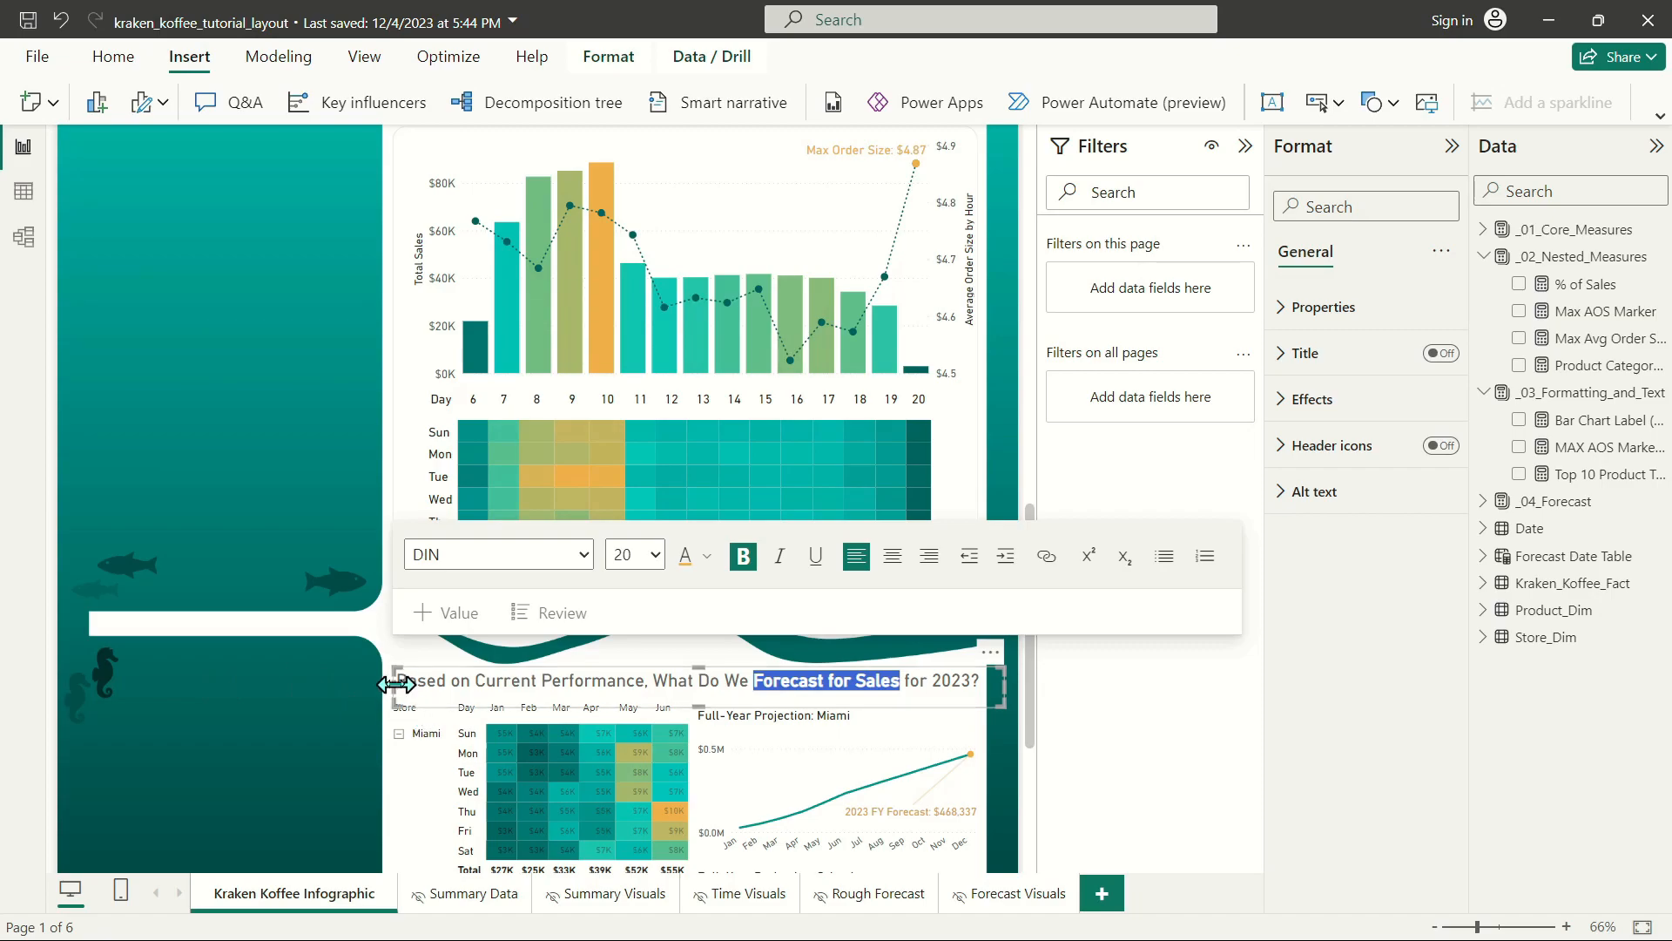
click(895, 703)
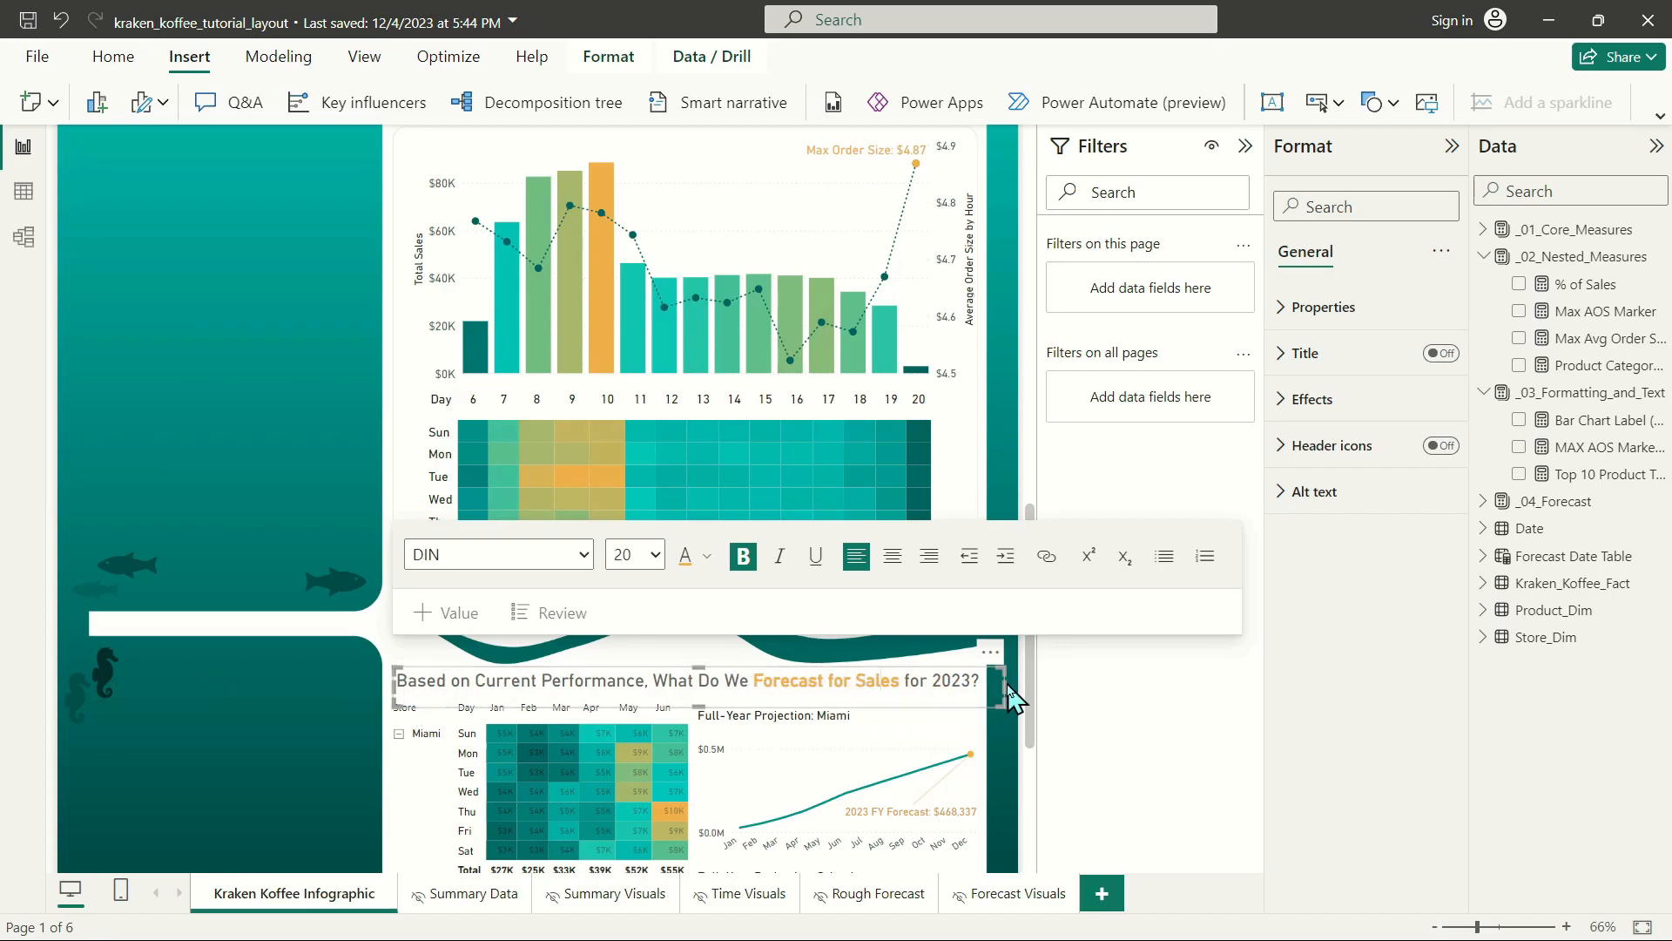
drag(900, 680, 761, 682)
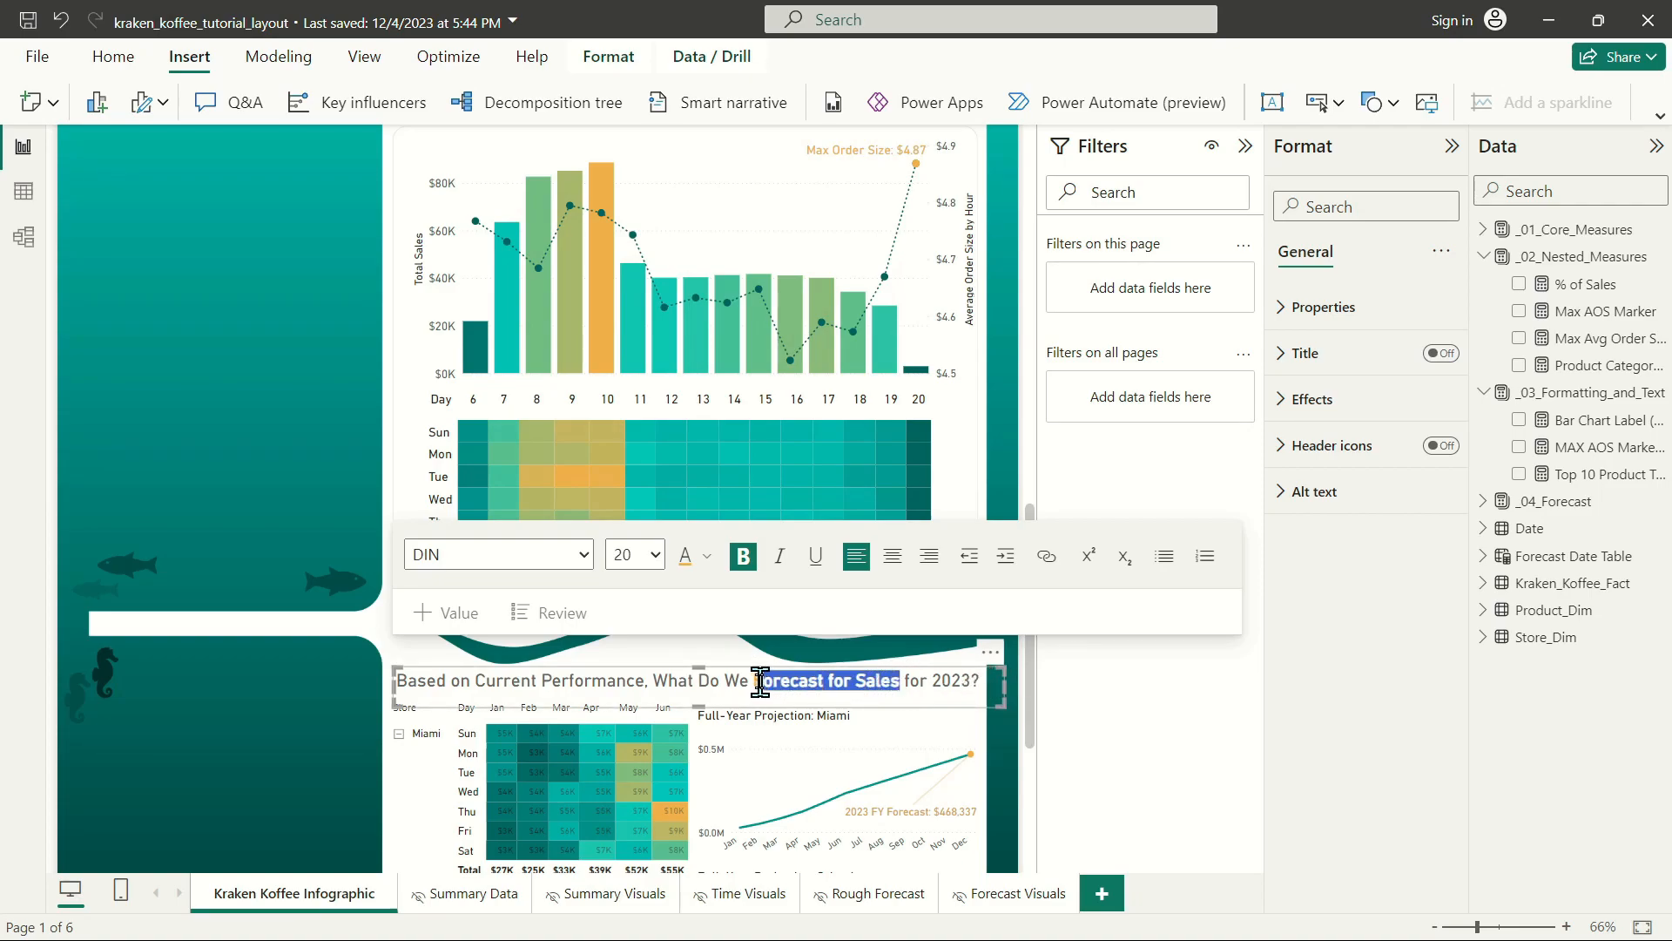
key(ctrl+b)
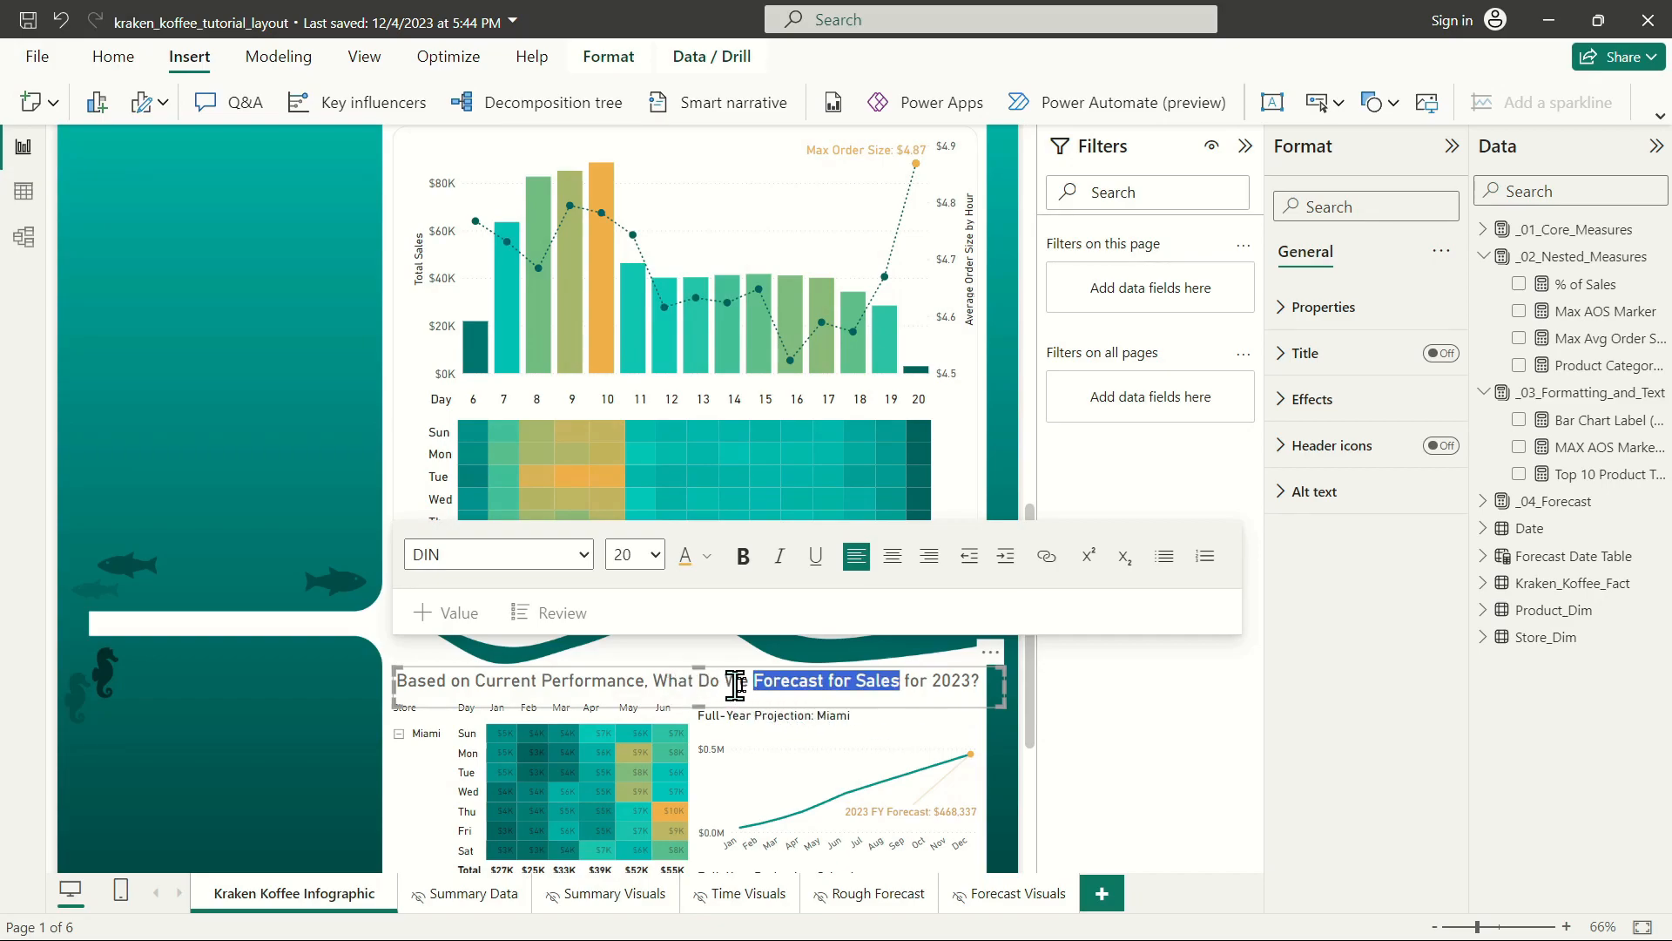
click(934, 682)
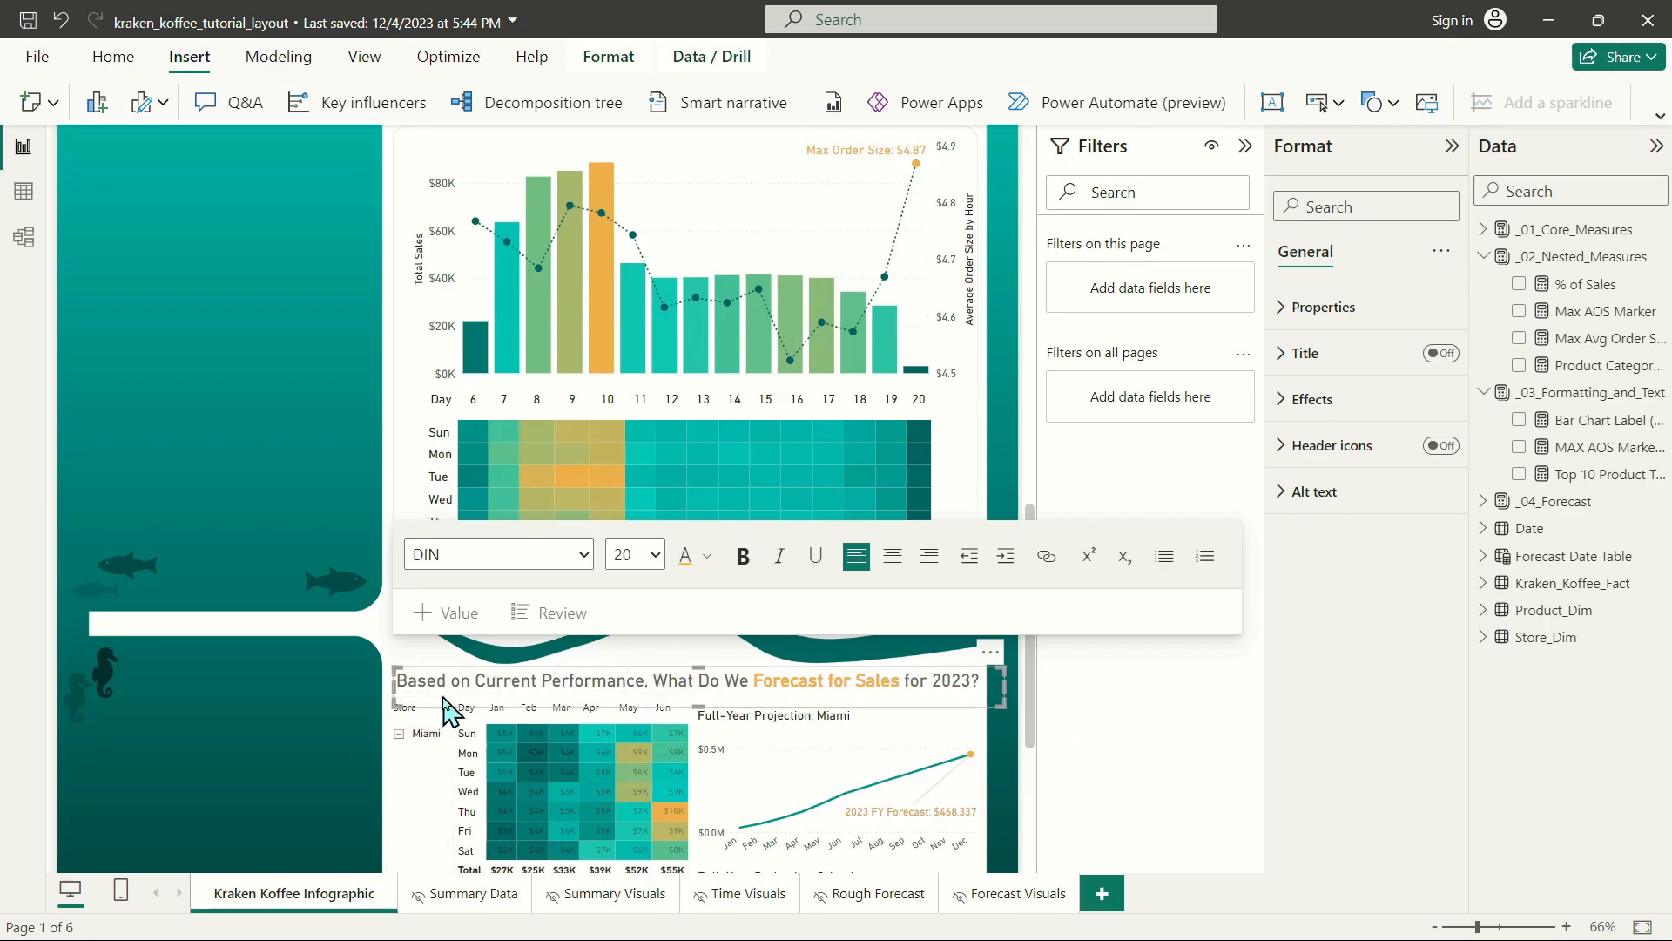
click(405, 676)
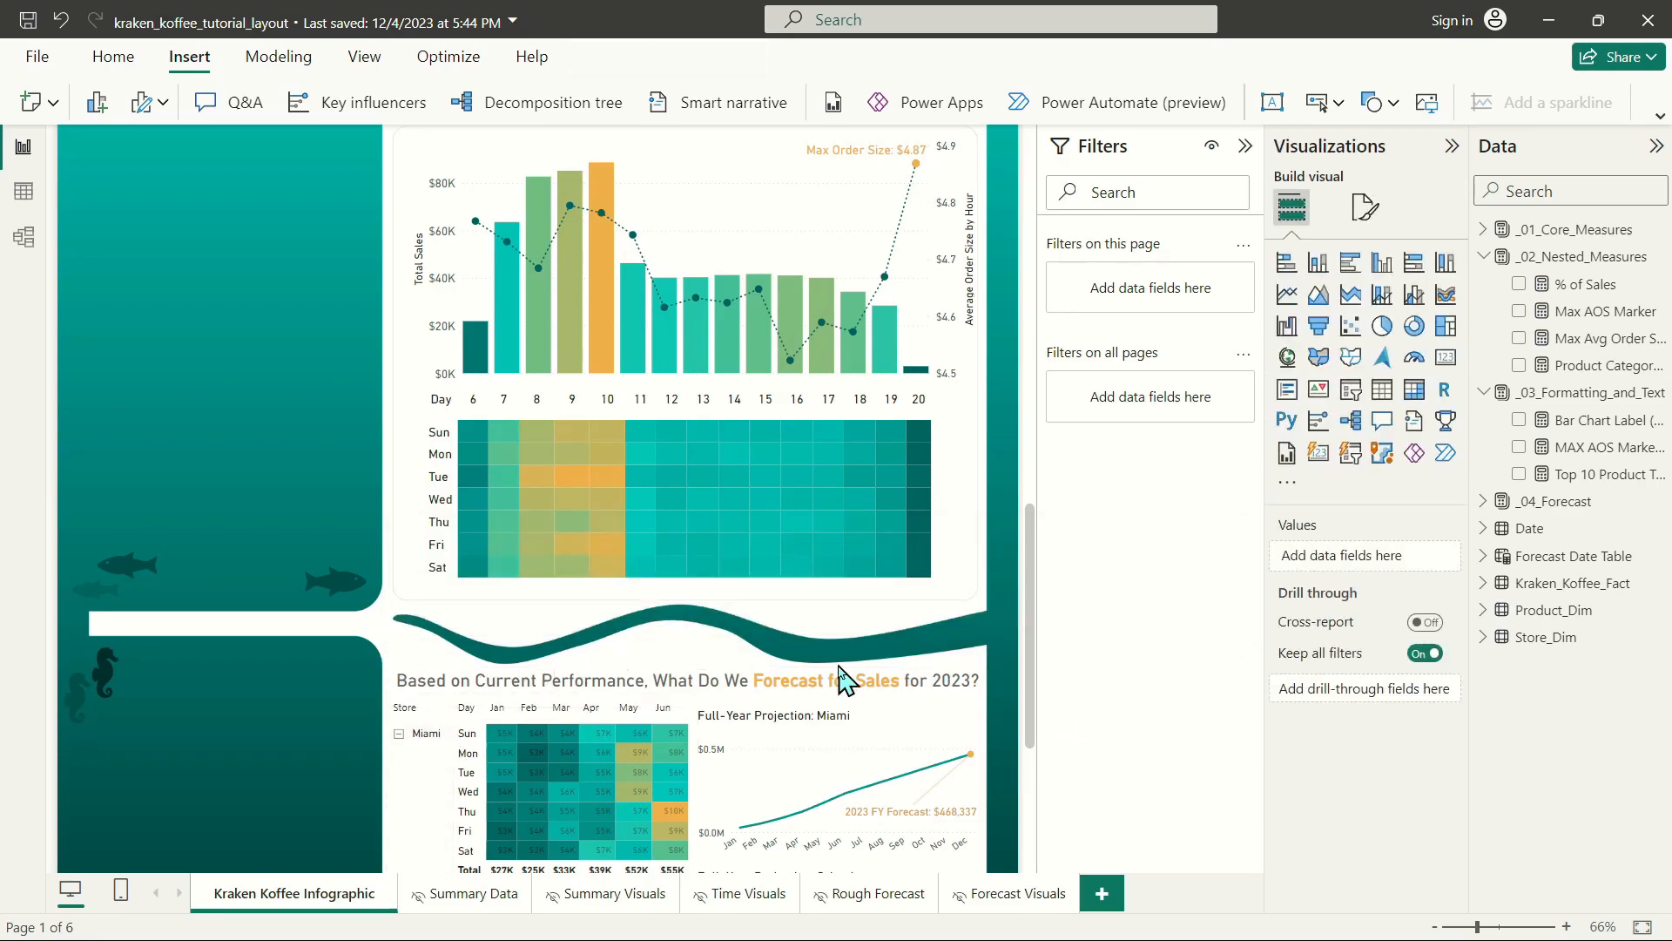
Narrow the Miami, Orlando and Tampa projection charts slightly from the side facing the matrix, leaving a small gap beside it.
click(775, 723)
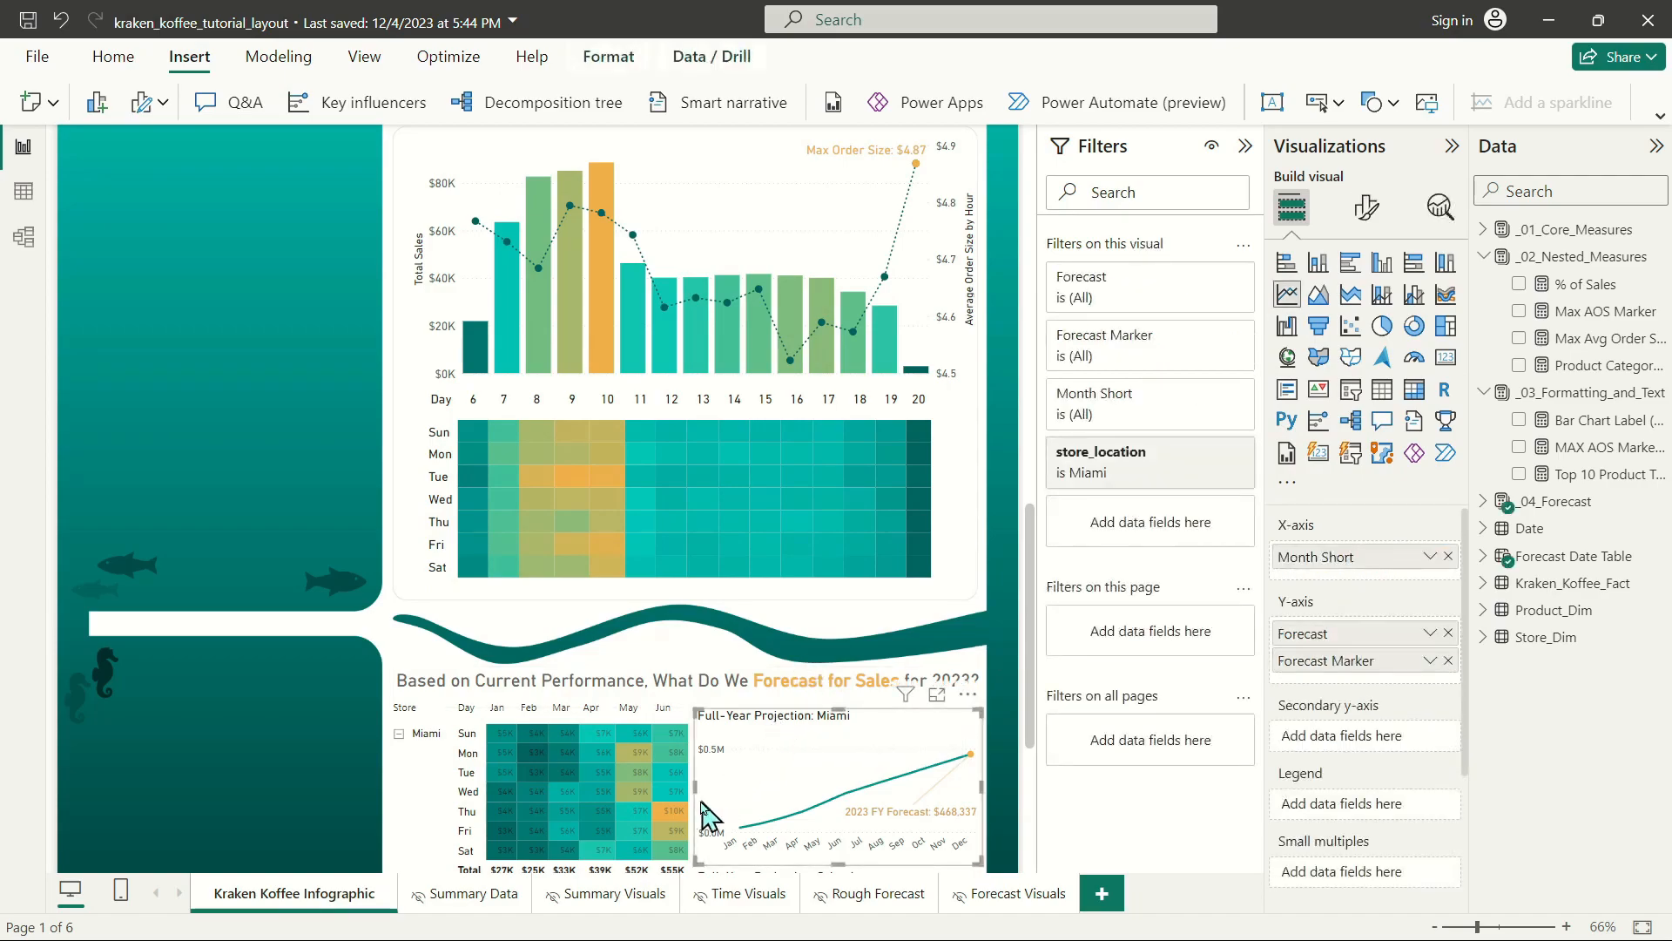
drag(695, 789, 705, 789)
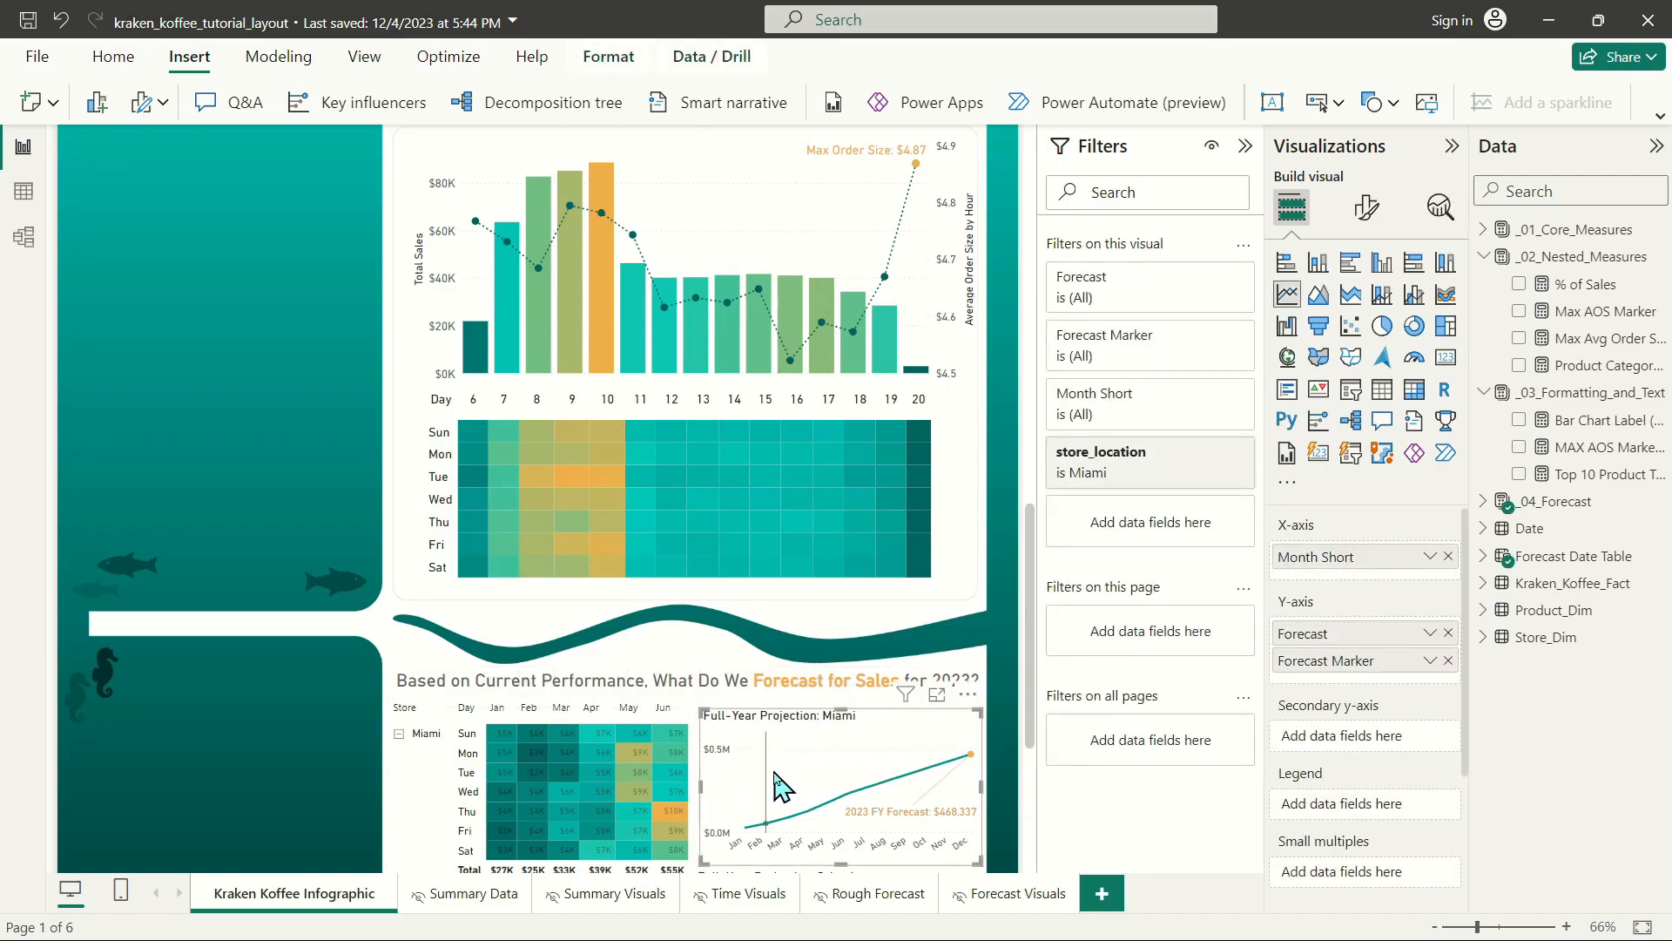
scroll(706, 789, down, 5)
click(701, 574)
drag(701, 575, 707, 573)
click(710, 758)
drag(695, 736, 708, 735)
click(720, 273)
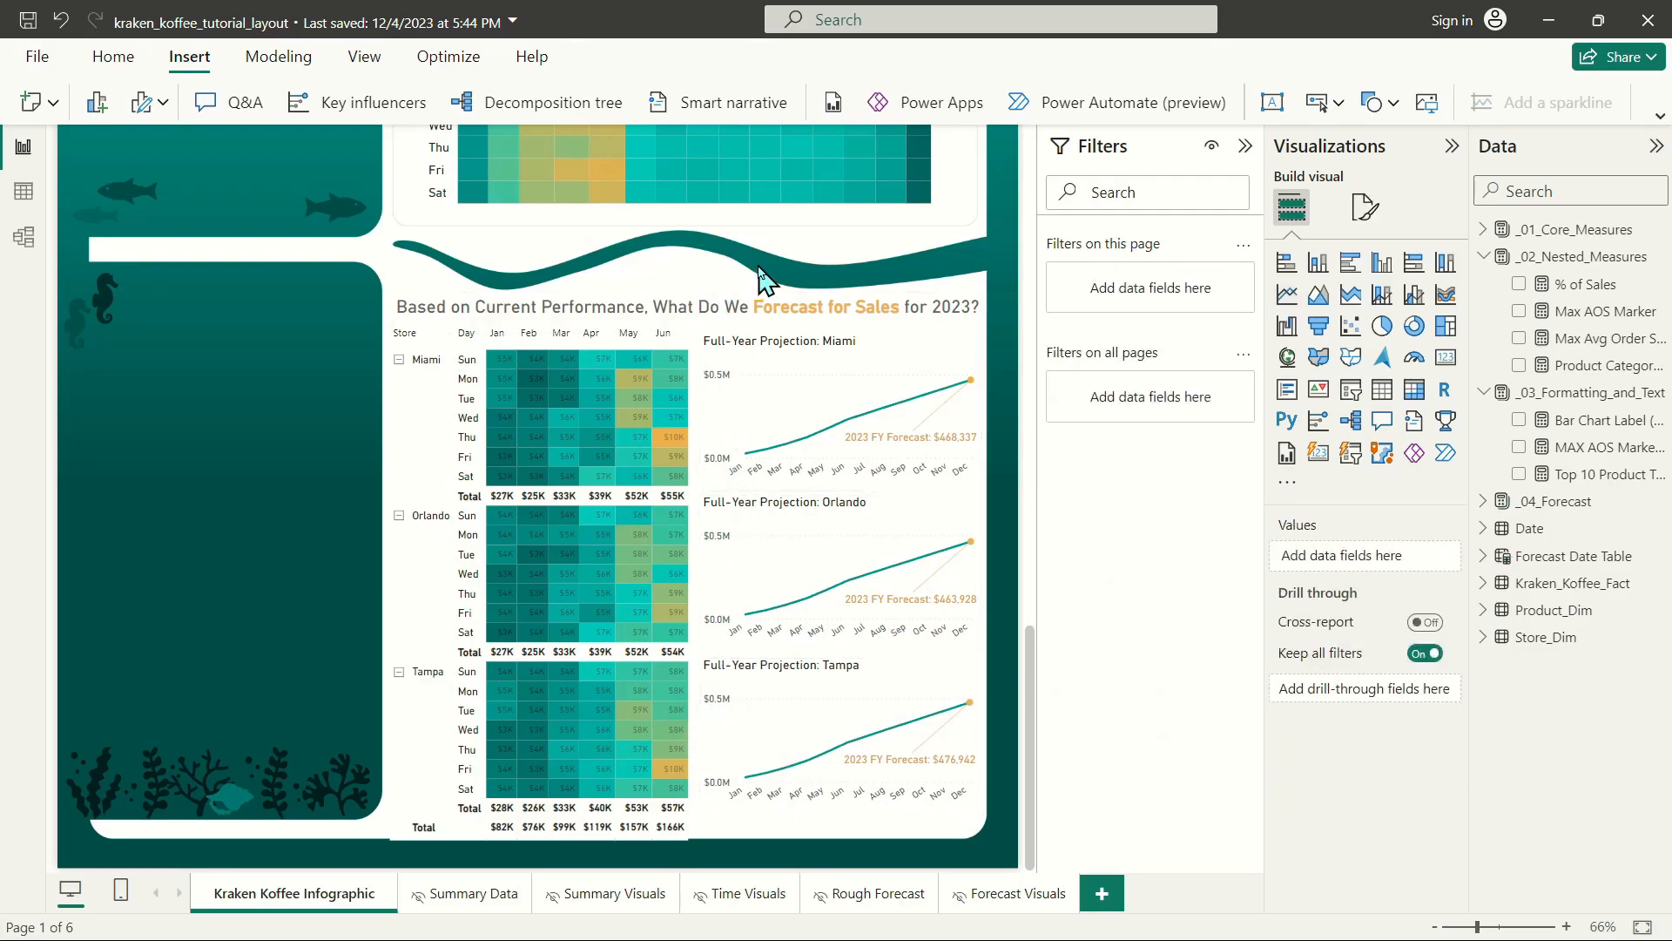
Review the infographic up to its header, and change the page view so the whole page fits on screen.
scroll(865, 671, up, 4)
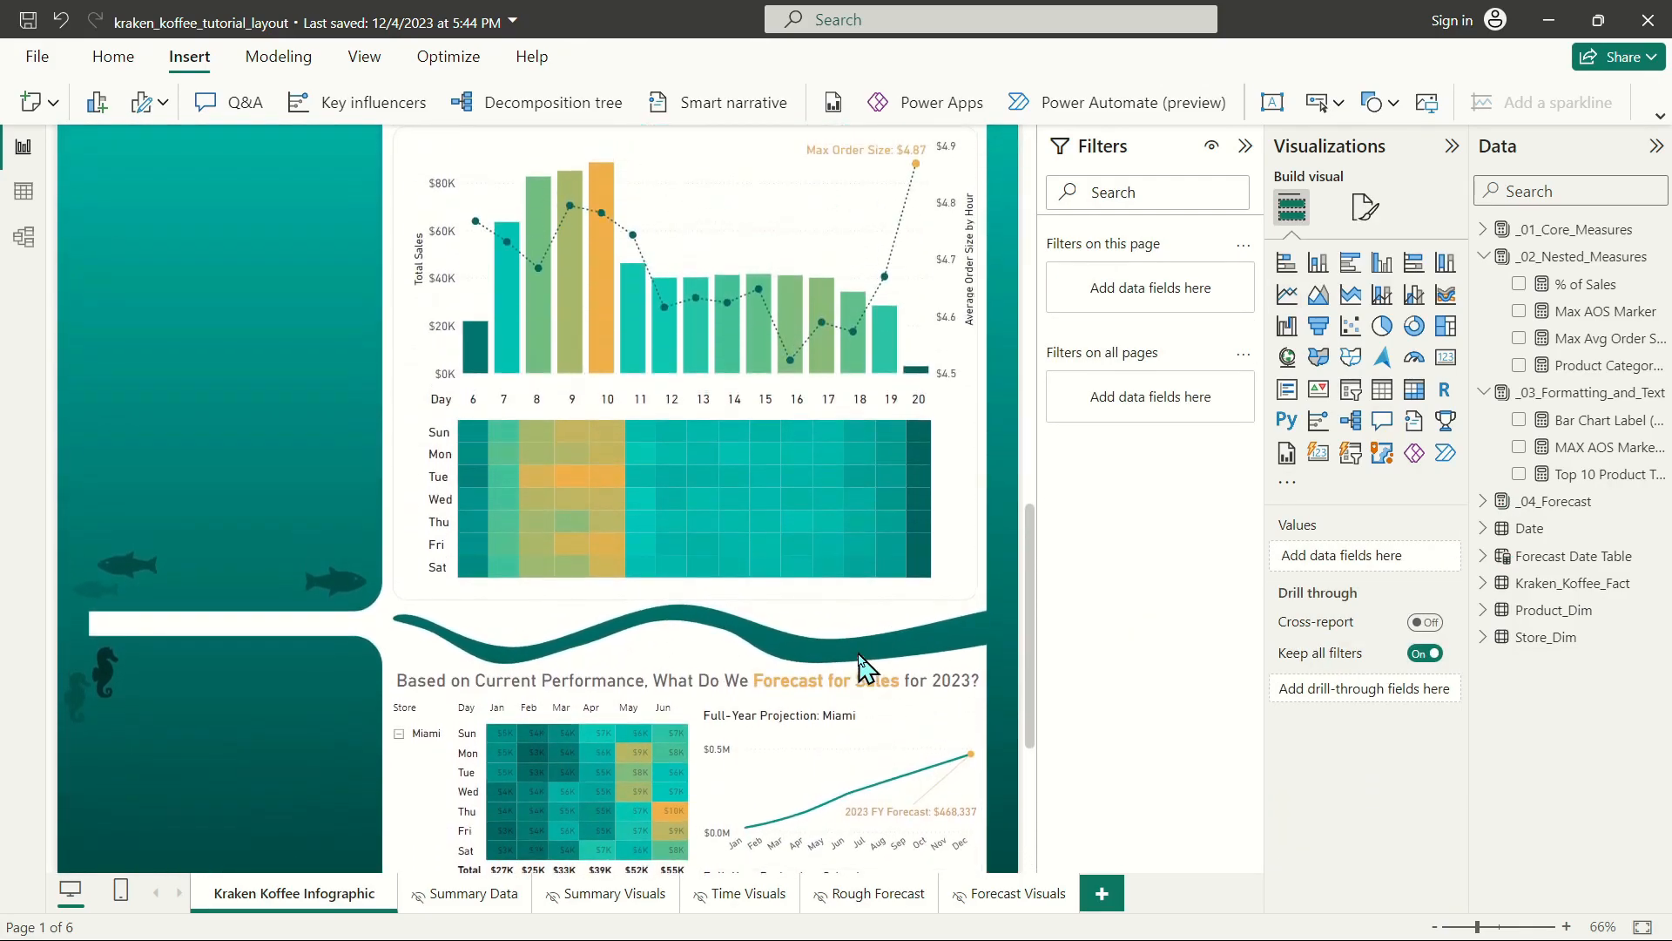
scroll(865, 668, down, 4)
scroll(769, 671, up, 8)
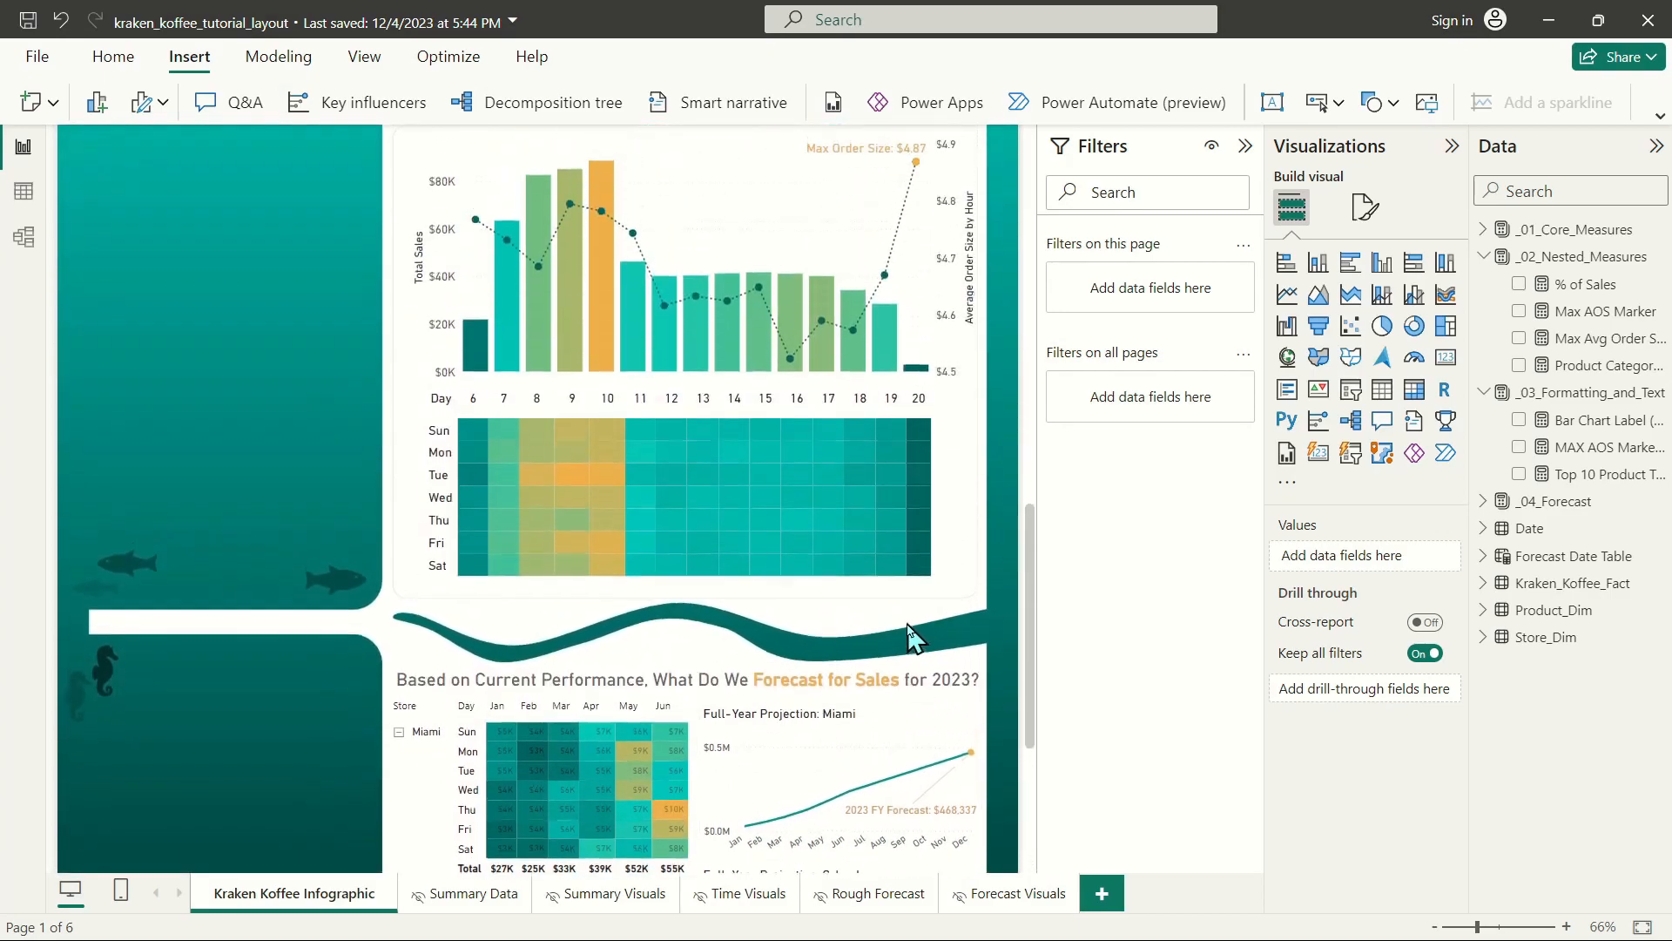
scroll(923, 640, up, 10)
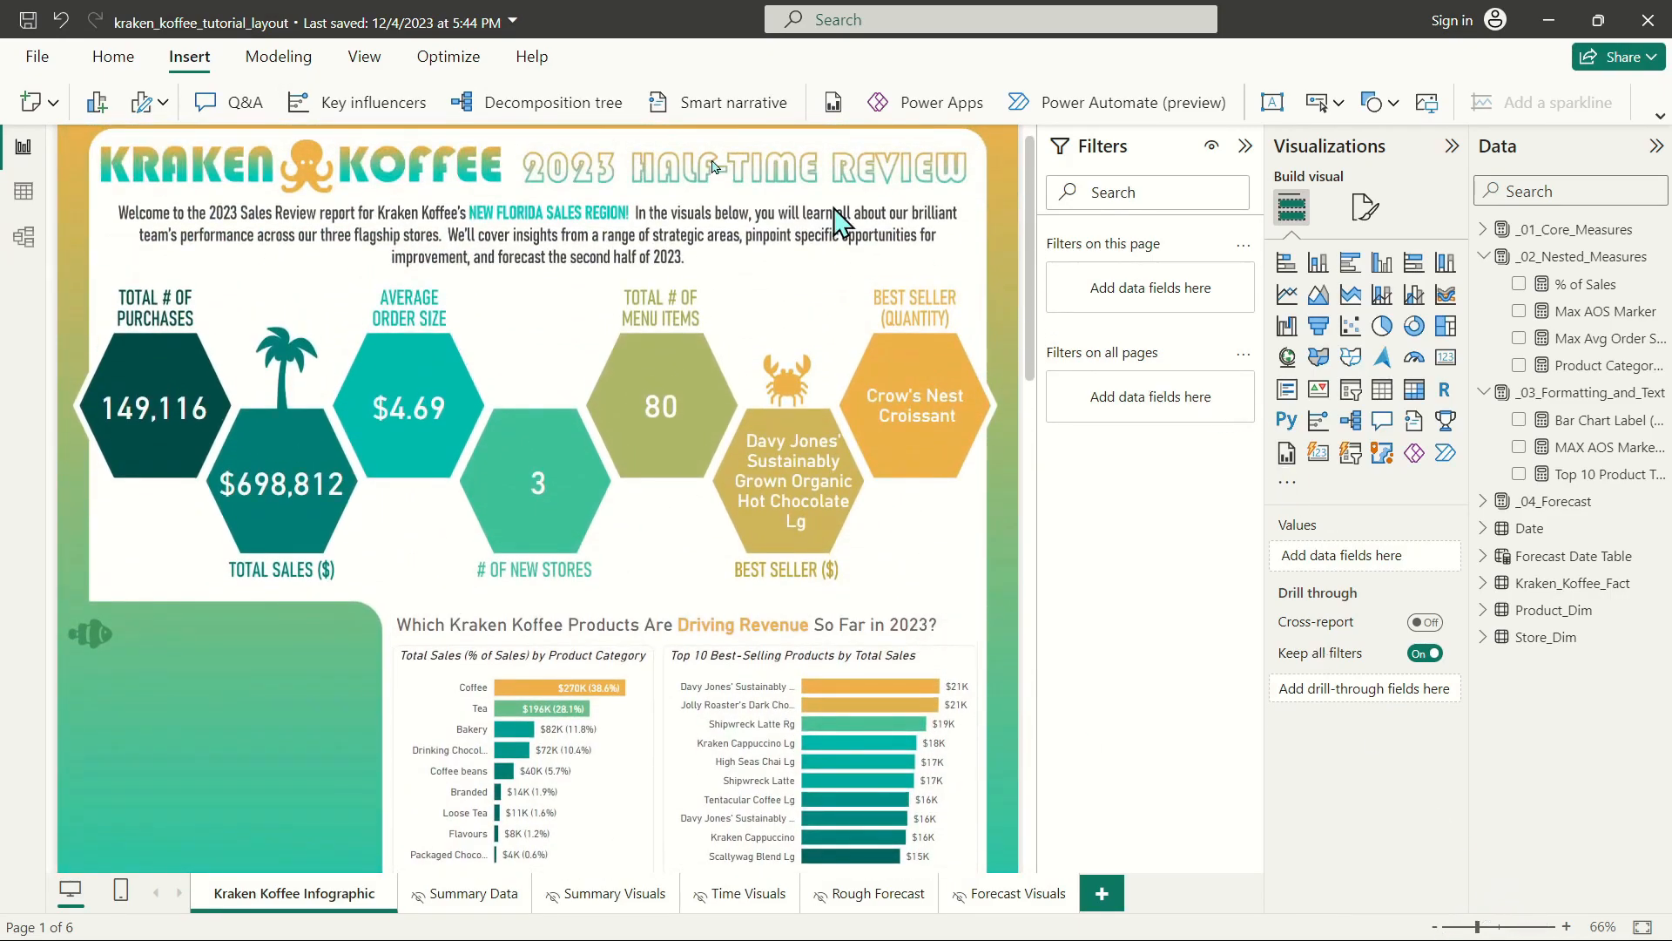
click(364, 57)
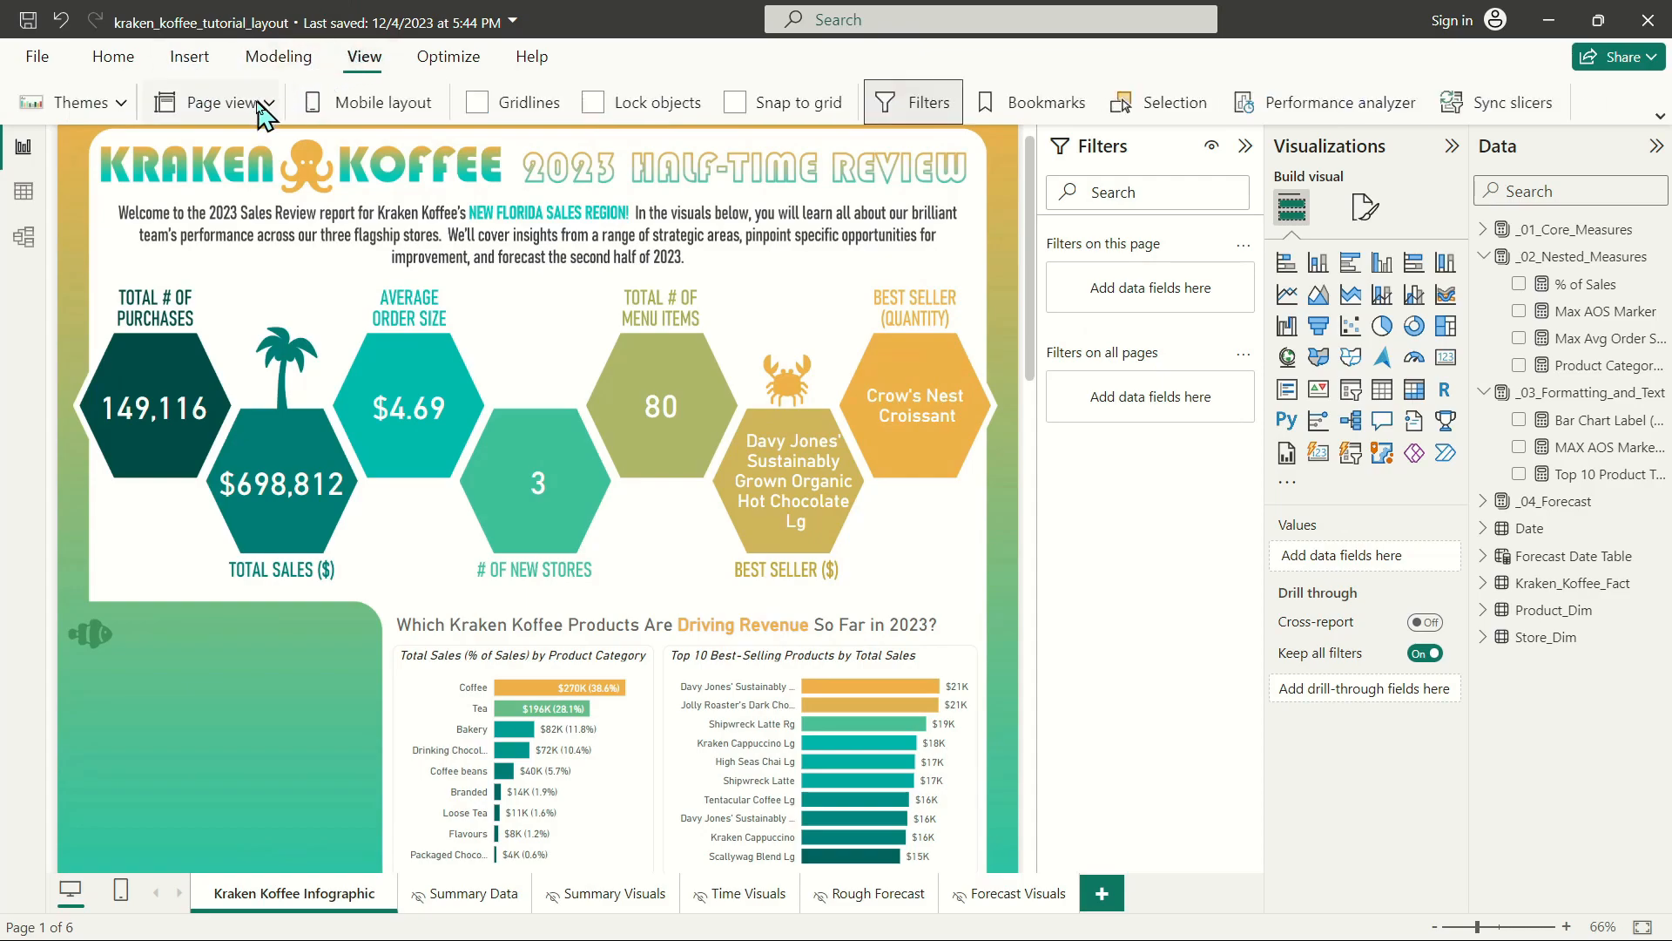
click(255, 103)
click(219, 149)
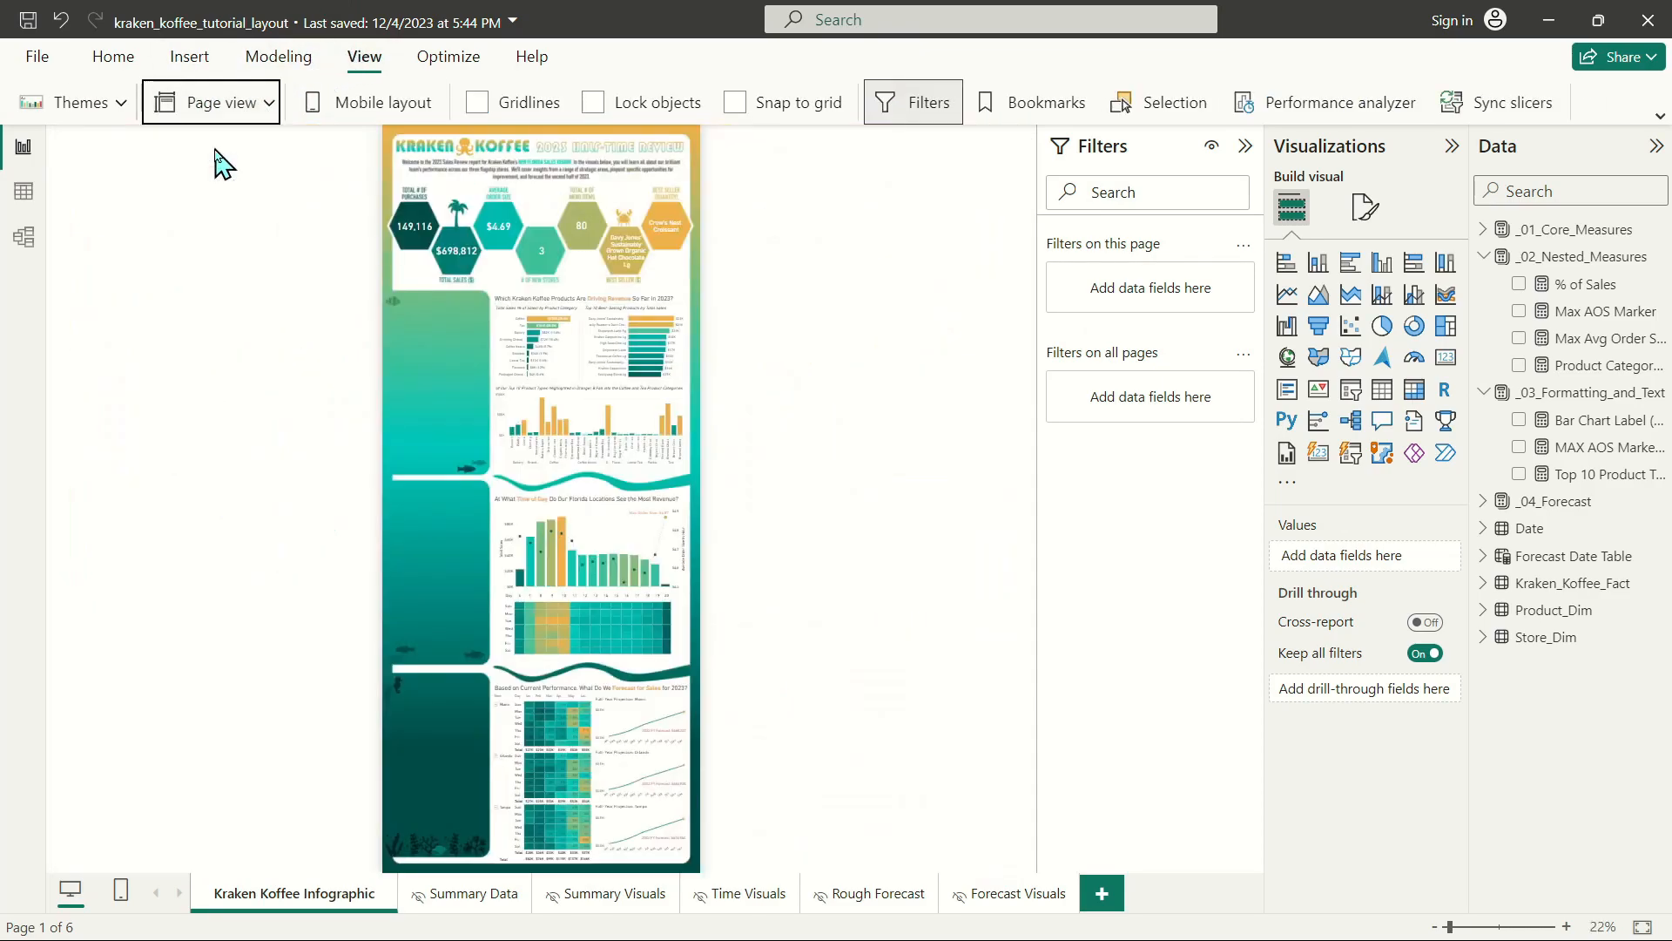